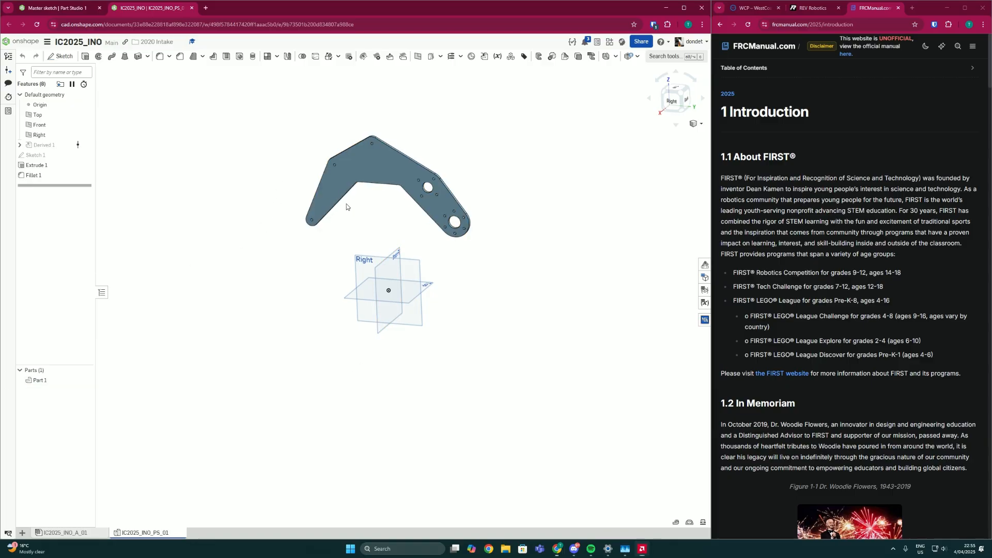
Step: Examine the master sketch's roller circles and construction lines in a view normal to its plane, for comparison with the intake plate
{"action": "middle_click_drag", "start_coordinate": [383, 203], "coordinate": [391, 232]}
{"action": "scroll", "coordinate": [391, 232], "scroll_direction": "up", "scroll_amount": 4}
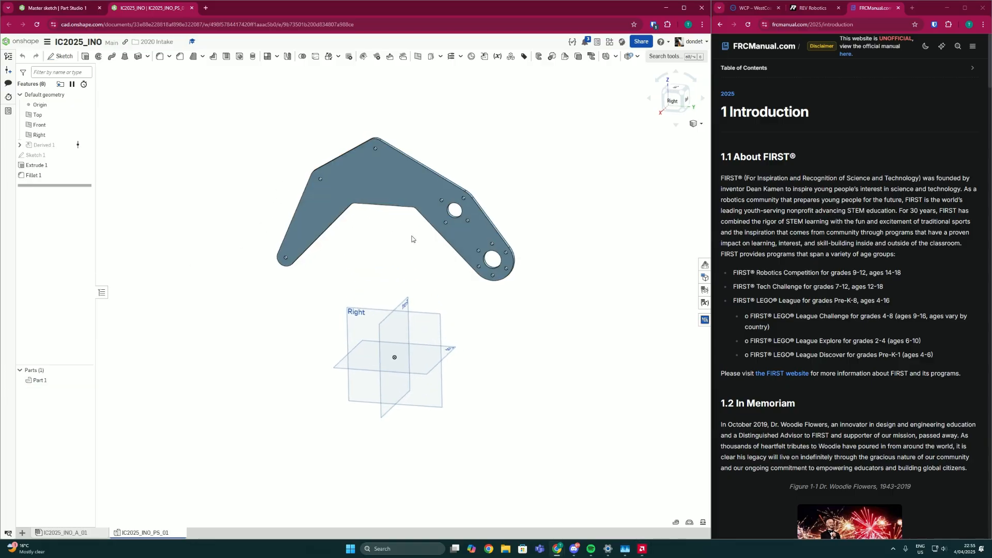
{"action": "left_click", "coordinate": [75, 11]}
{"action": "right_click_drag", "start_coordinate": [376, 337], "coordinate": [359, 394]}
{"action": "scroll", "coordinate": [379, 355], "scroll_direction": "up", "scroll_amount": 4}
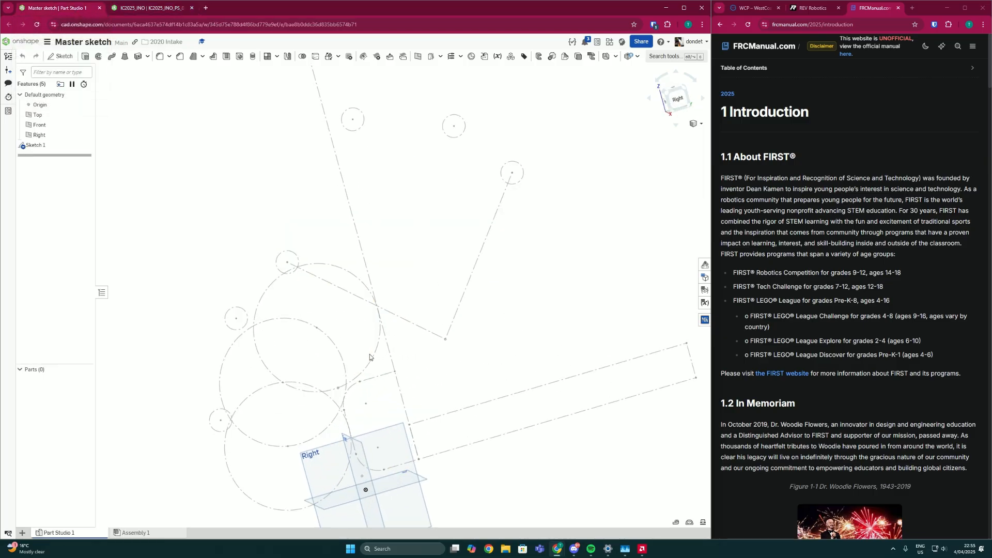
{"action": "right_click_drag", "start_coordinate": [379, 355], "coordinate": [357, 361]}
{"action": "scroll", "coordinate": [326, 362], "scroll_direction": "down", "scroll_amount": 2}
{"action": "key", "text": "n"}
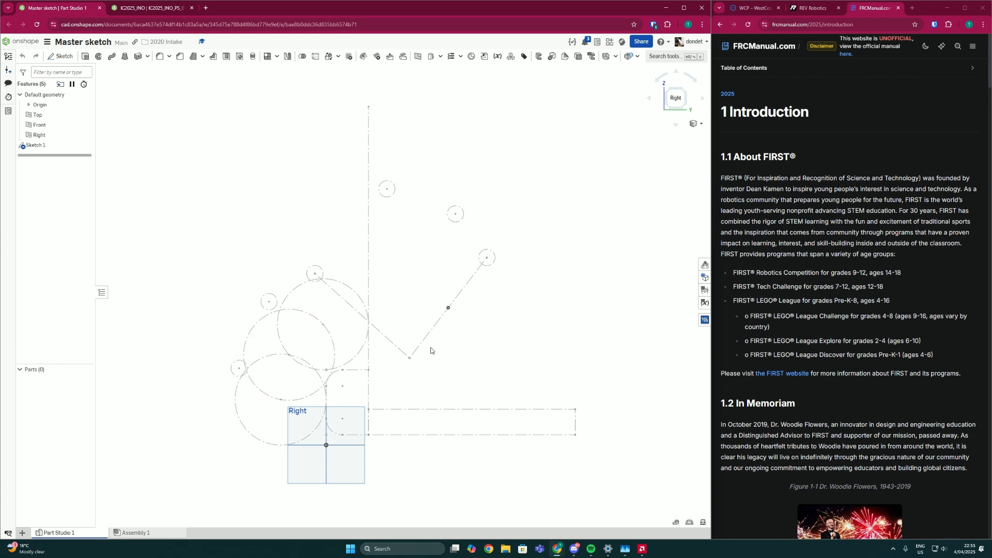
{"action": "left_click", "coordinate": [412, 353]}
{"action": "left_click", "coordinate": [455, 214]}
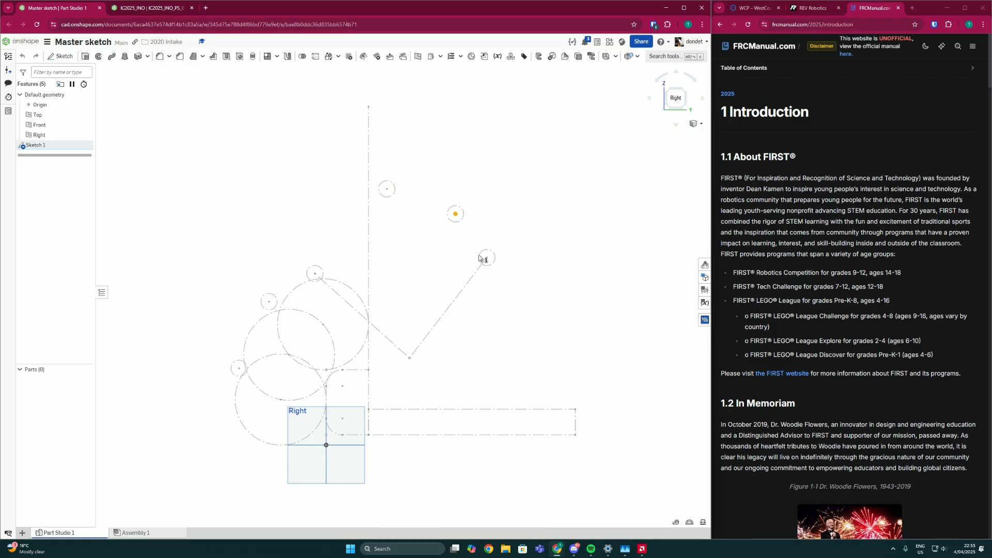
{"action": "left_click", "coordinate": [485, 306]}
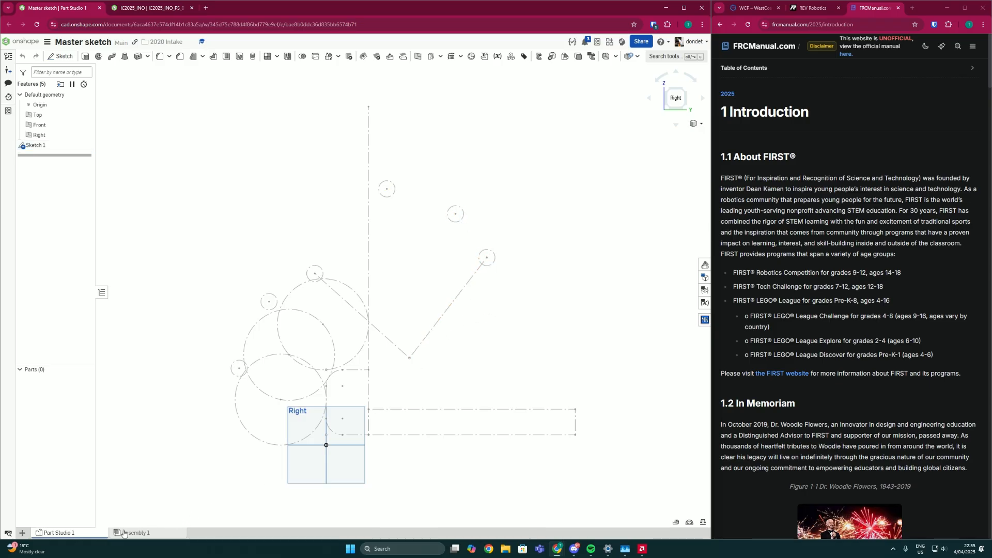
Step: Compare the intake plate in the IC2025_INO document with the master sketch layout
{"action": "left_click", "coordinate": [150, 8]}
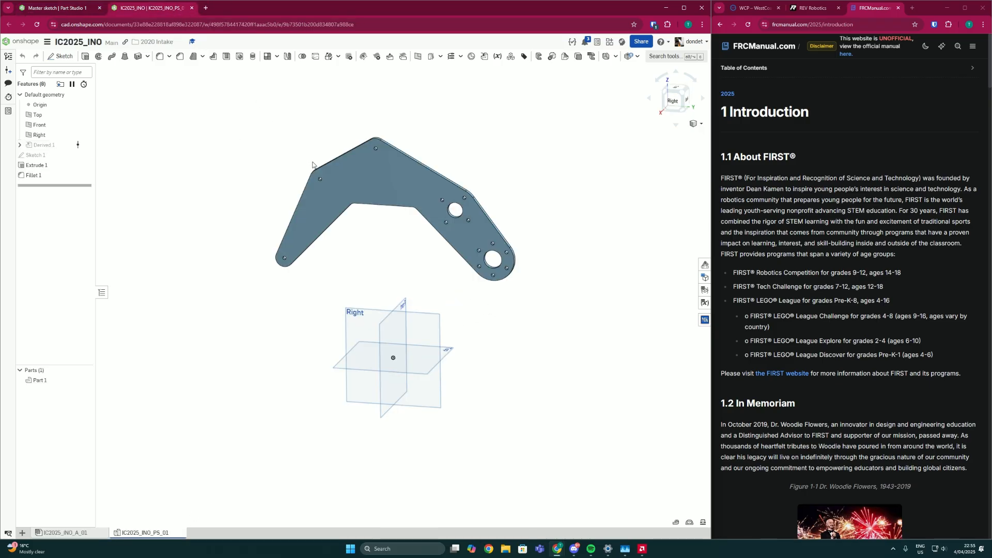
{"action": "middle_click_drag", "start_coordinate": [396, 206], "coordinate": [401, 227]}
{"action": "right_click_drag", "start_coordinate": [400, 228], "coordinate": [503, 345]}
{"action": "scroll", "coordinate": [411, 227], "scroll_direction": "up", "scroll_amount": 2}
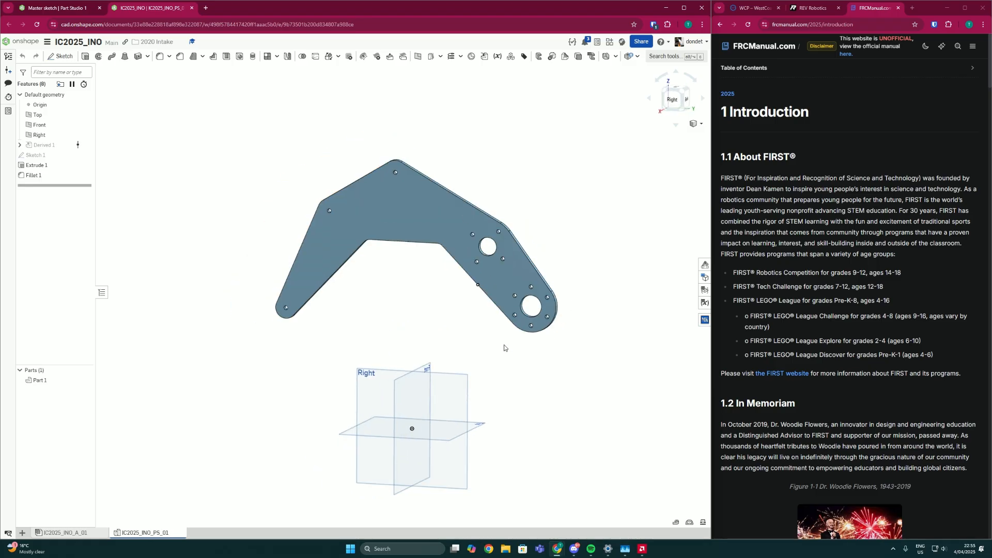
{"action": "scroll", "coordinate": [503, 345], "scroll_direction": "down", "scroll_amount": 2}
{"action": "middle_click_drag", "start_coordinate": [477, 354], "coordinate": [400, 377]}
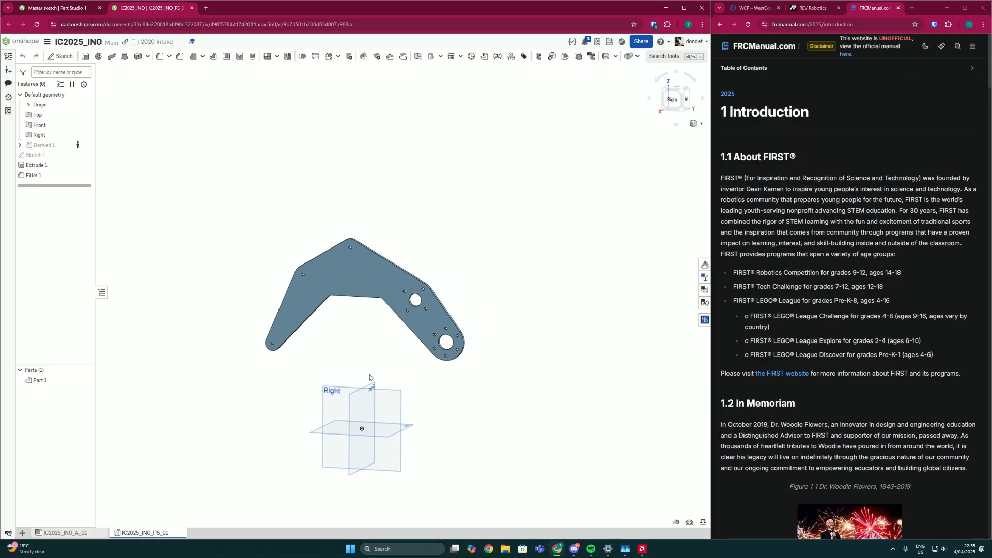
{"action": "scroll", "coordinate": [370, 374], "scroll_direction": "up", "scroll_amount": 1}
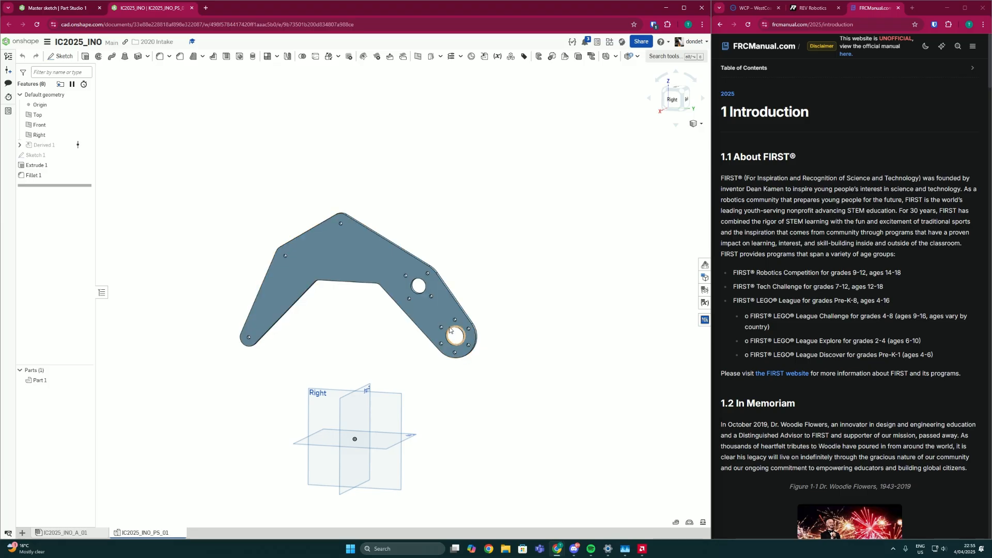
{"action": "middle_click_drag", "start_coordinate": [464, 353], "coordinate": [453, 334]}
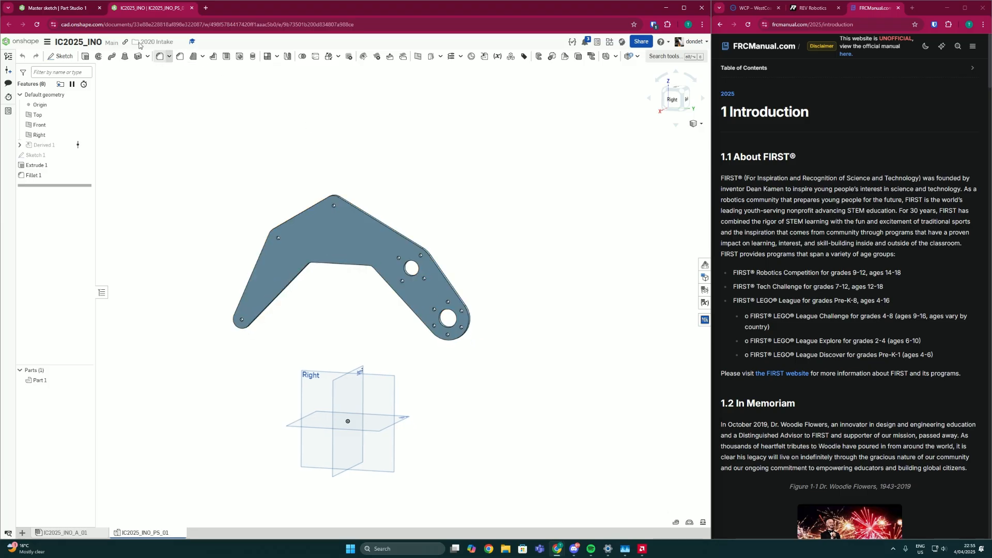
{"action": "left_click", "coordinate": [75, 9]}
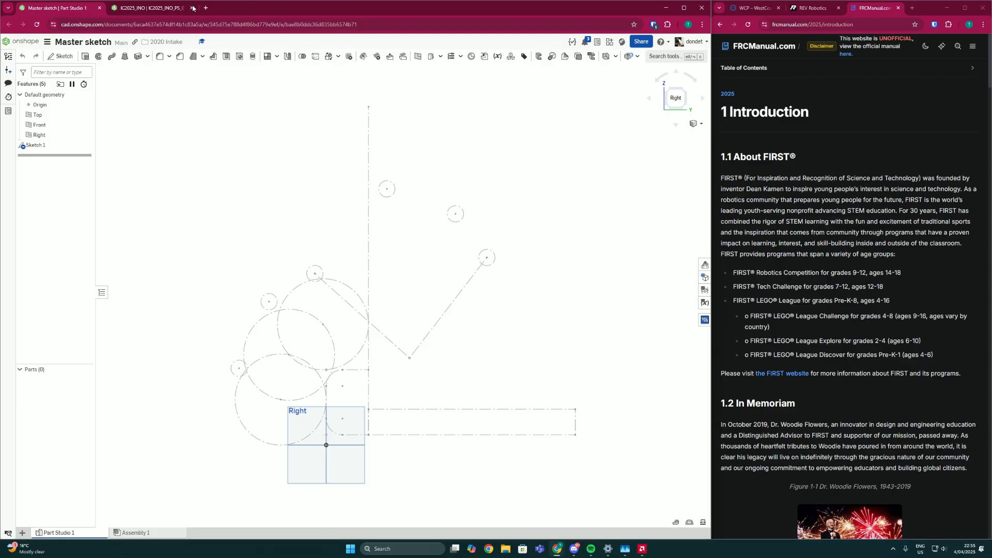
{"action": "left_click", "coordinate": [150, 8]}
{"action": "middle_click_drag", "start_coordinate": [437, 378], "coordinate": [437, 346]}
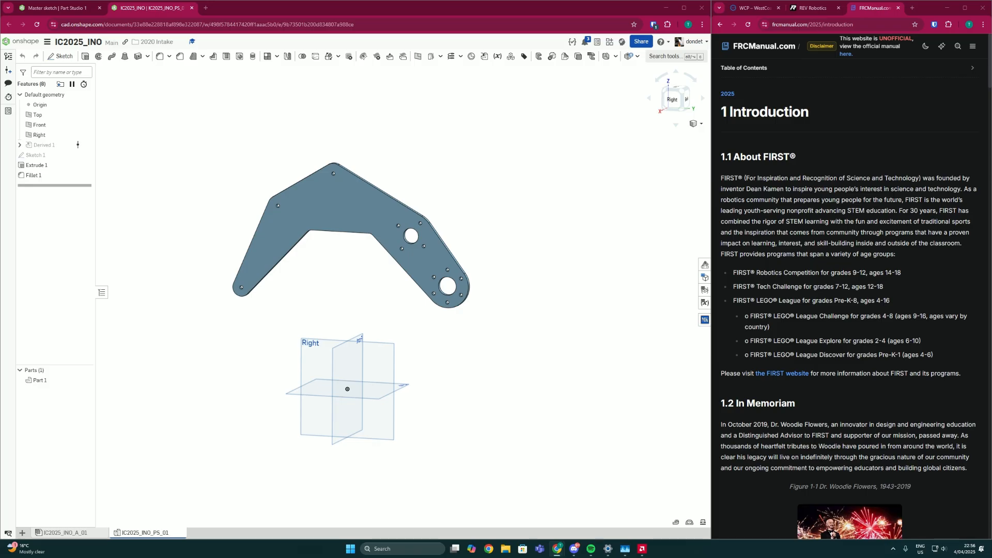
Step: Inspect the intake plate and its position relative to the default planes from several angles
{"action": "right_click_drag", "start_coordinate": [371, 268], "coordinate": [370, 319]}
{"action": "scroll", "coordinate": [403, 294], "scroll_direction": "down", "scroll_amount": 5}
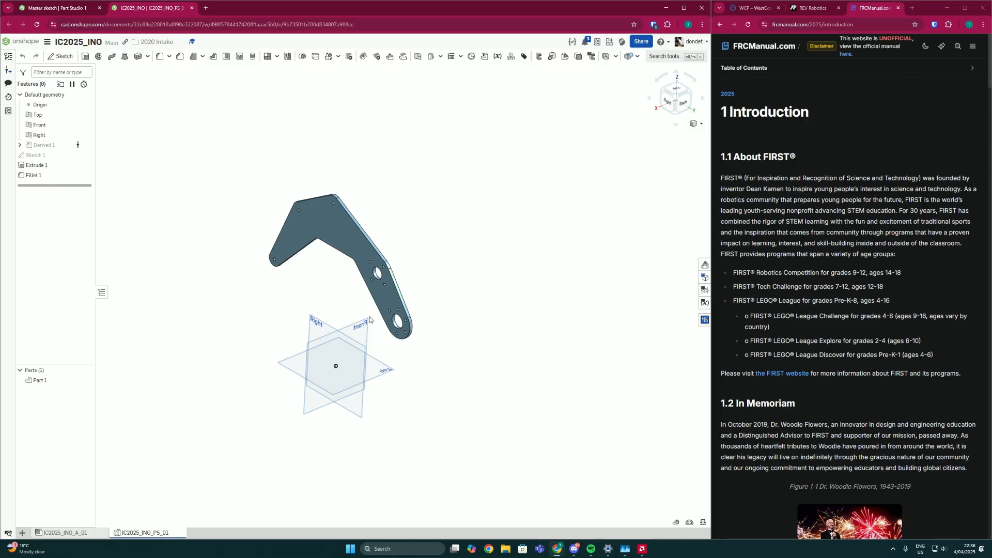
{"action": "scroll", "coordinate": [370, 319], "scroll_direction": "up", "scroll_amount": 4}
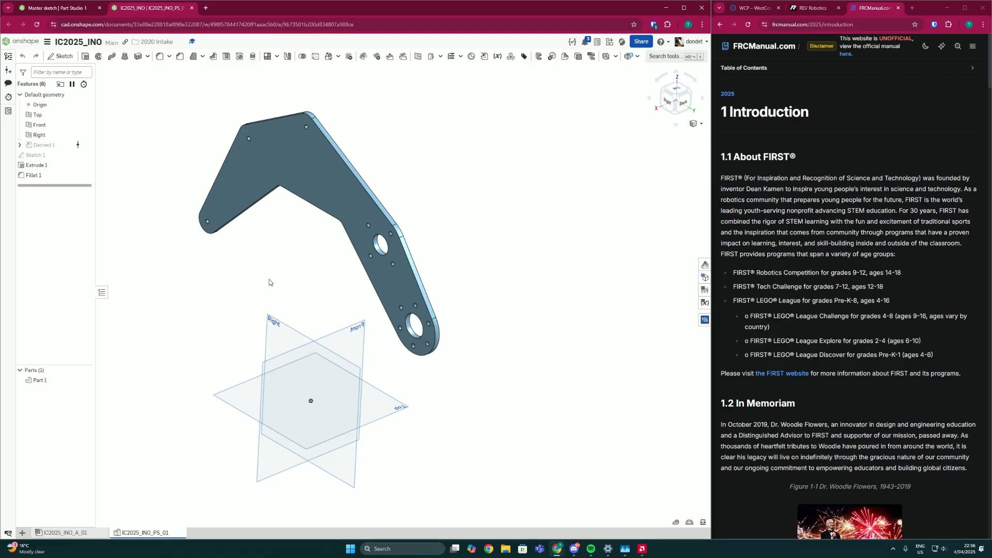
{"action": "scroll", "coordinate": [336, 335], "scroll_direction": "down", "scroll_amount": 4}
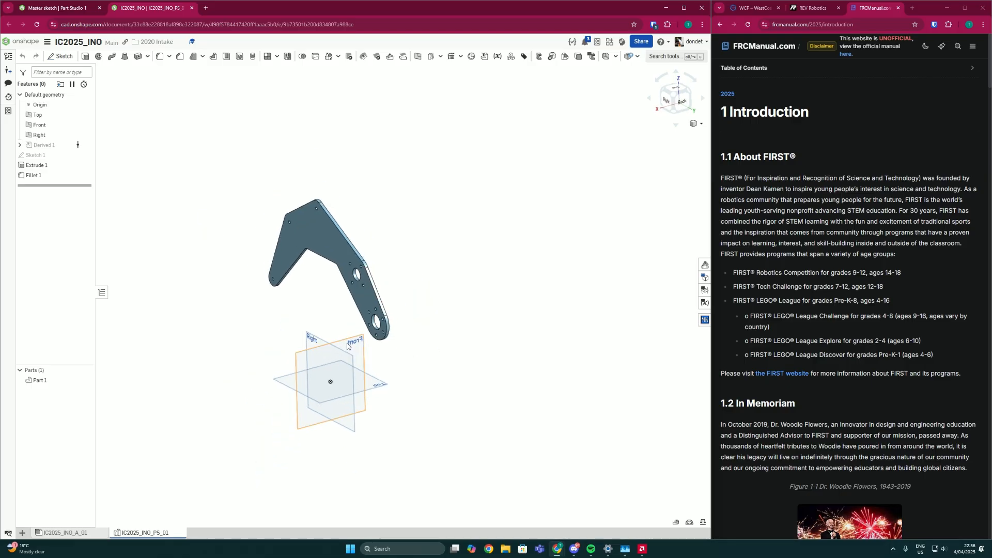
{"action": "scroll", "coordinate": [316, 355], "scroll_direction": "up", "scroll_amount": 3}
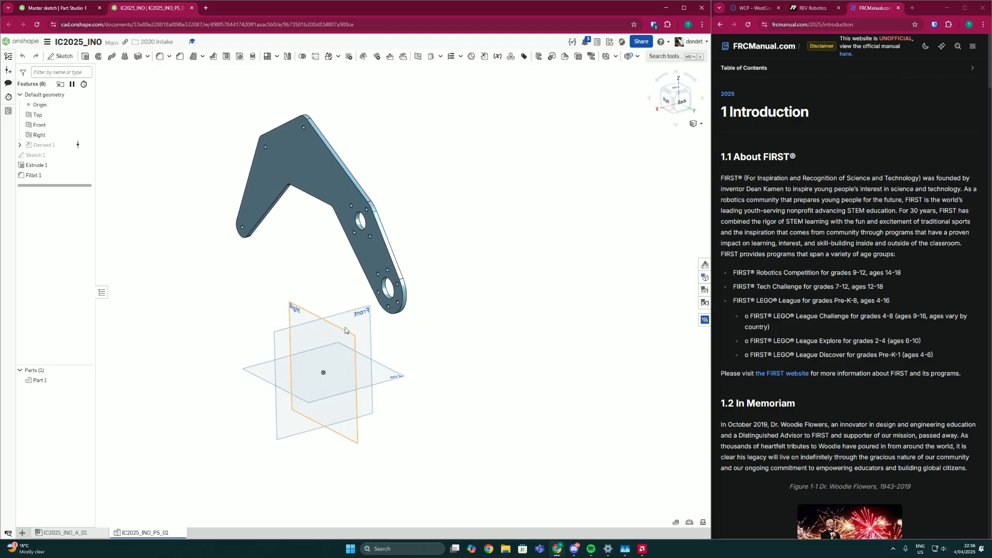
{"action": "right_click_drag", "start_coordinate": [345, 329], "coordinate": [361, 288]}
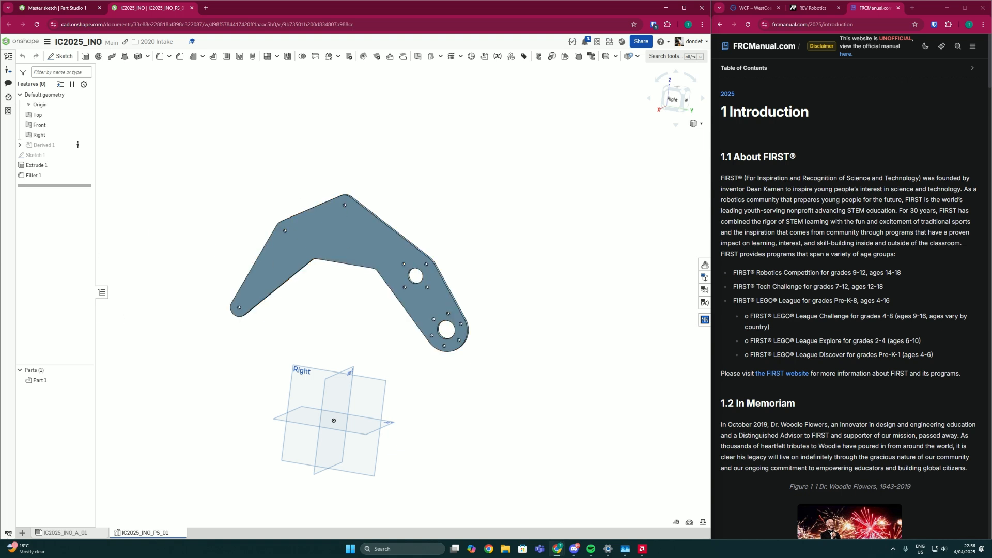
{"action": "scroll", "coordinate": [408, 350], "scroll_direction": "down", "scroll_amount": 2}
{"action": "right_click_drag", "start_coordinate": [389, 331], "coordinate": [379, 332]}
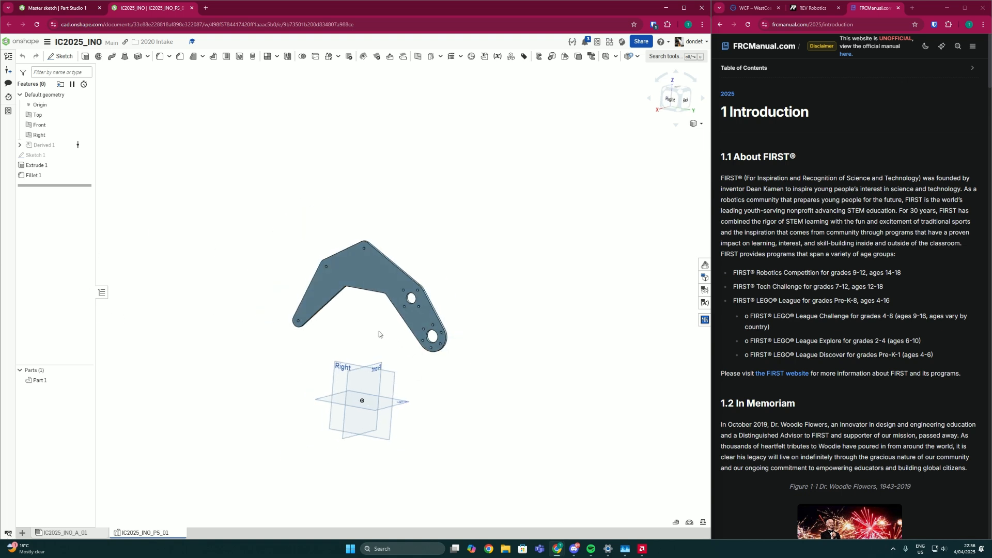
{"action": "scroll", "coordinate": [350, 294], "scroll_direction": "up", "scroll_amount": 3}
{"action": "right_click_drag", "start_coordinate": [349, 294], "coordinate": [303, 354]}
{"action": "scroll", "coordinate": [305, 357], "scroll_direction": "down", "scroll_amount": 3}
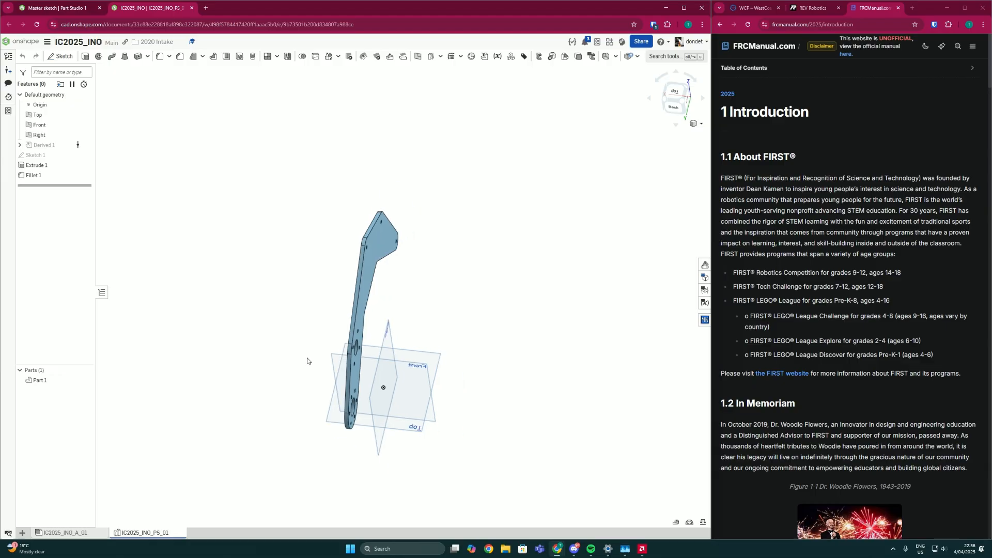
{"action": "right_click_drag", "start_coordinate": [418, 364], "coordinate": [426, 367]}
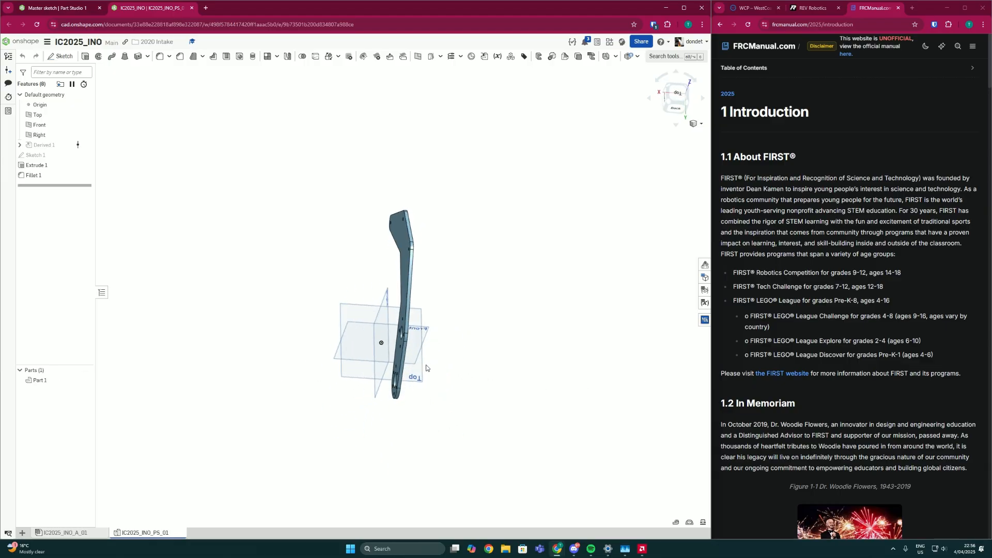
Step: Start a new sketch on the Top plane of the intake plate part studio
{"action": "left_click", "coordinate": [677, 95]}
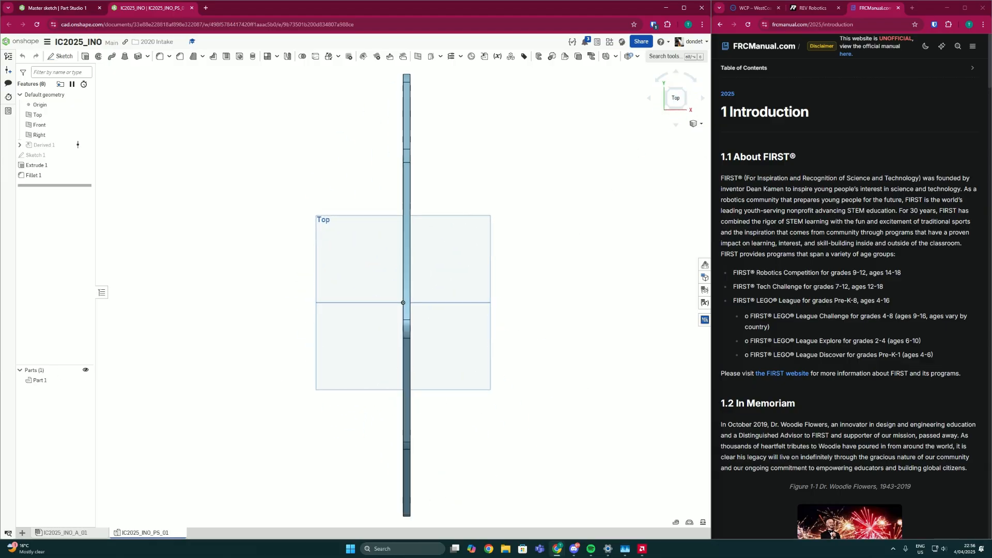
{"action": "right_click_drag", "start_coordinate": [360, 257], "coordinate": [483, 301]}
{"action": "key", "text": "shift+7"}
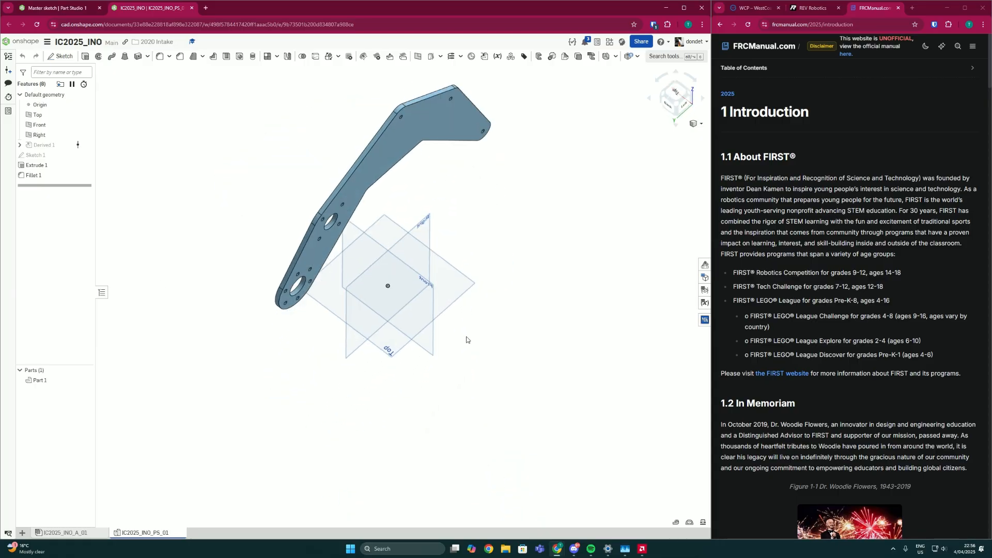
{"action": "key", "text": "shift+s"}
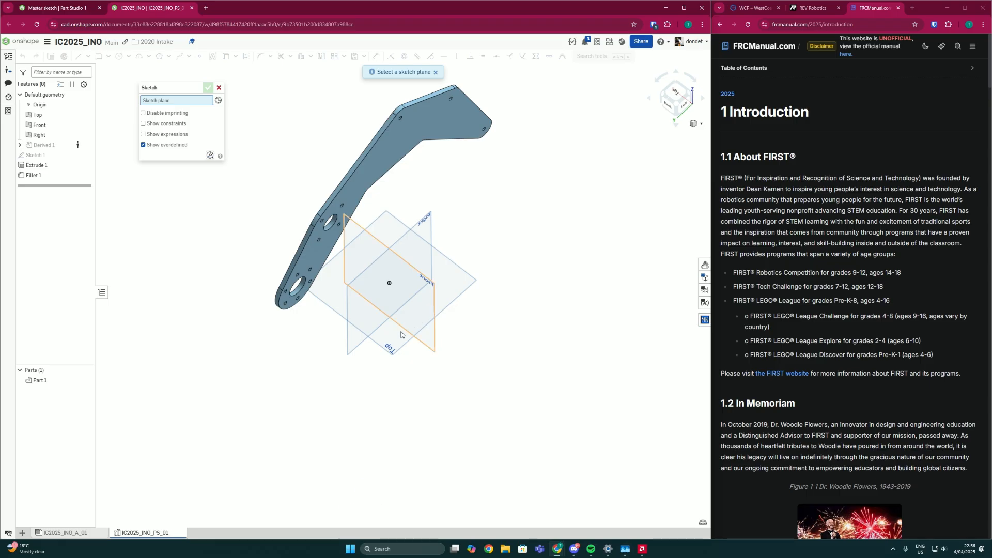
{"action": "left_click", "coordinate": [401, 335]}
{"action": "scroll", "coordinate": [401, 336], "scroll_direction": "down", "scroll_amount": 3}
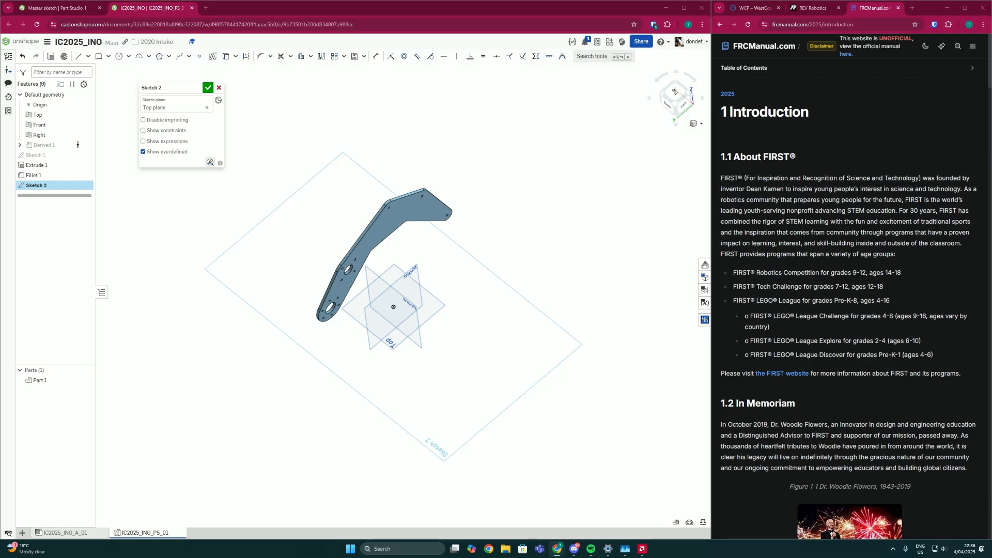
Step: Show the derived master sketch as a reference for the new Top plane sketch, keeping the plate's own sketch hidden
{"action": "left_click", "coordinate": [85, 155]}
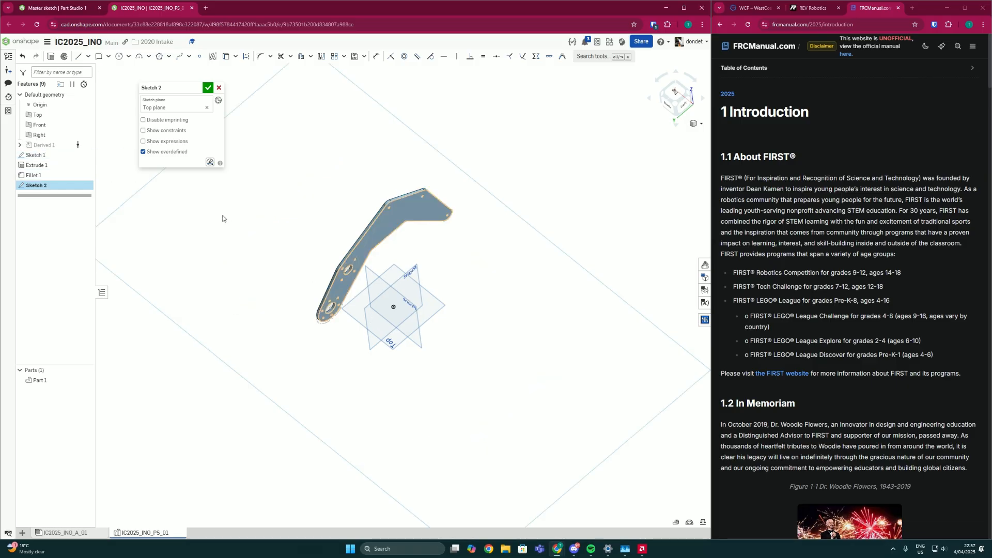
{"action": "left_click", "coordinate": [85, 155]}
{"action": "left_click", "coordinate": [19, 144]}
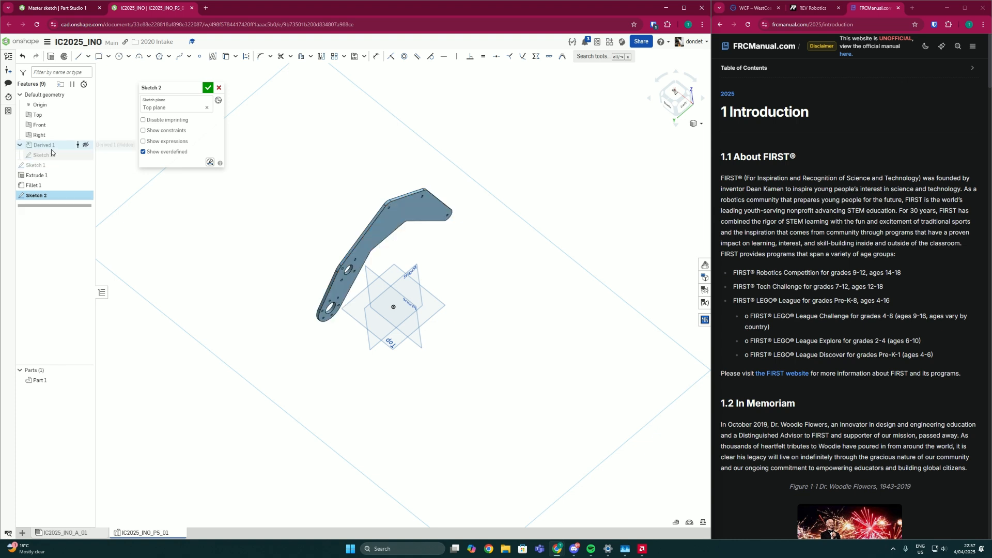
{"action": "left_click", "coordinate": [86, 145]}
{"action": "mouse_move", "coordinate": [414, 274]}
{"action": "right_mouse_down"}
{"action": "mouse_move", "coordinate": [336, 265]}
{"action": "mouse_move", "coordinate": [313, 276]}
{"action": "mouse_move", "coordinate": [373, 272]}
{"action": "right_mouse_up"}
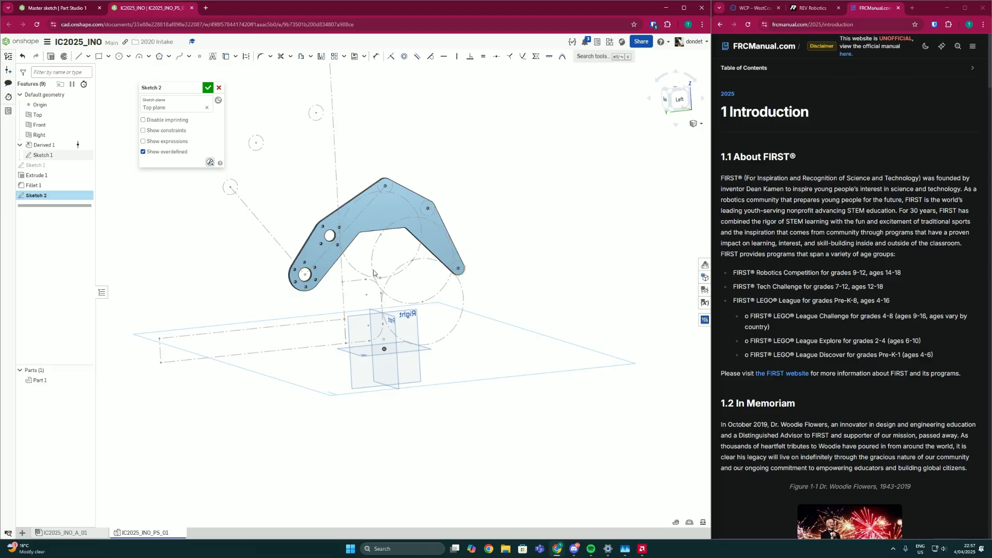
{"action": "middle_click_drag", "start_coordinate": [333, 321], "coordinate": [341, 353]}
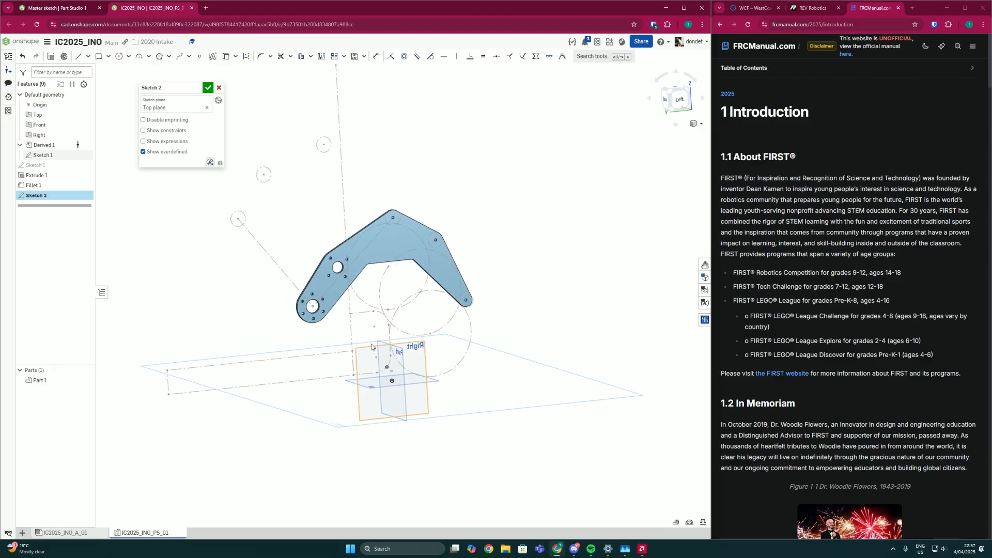
{"action": "right_click_drag", "start_coordinate": [371, 347], "coordinate": [389, 388]}
Step: Sketch a long corner rectangle about 450 by 26 mm on the Top plane, extending sideways past the intake plate
{"action": "right_click", "coordinate": [309, 241]}
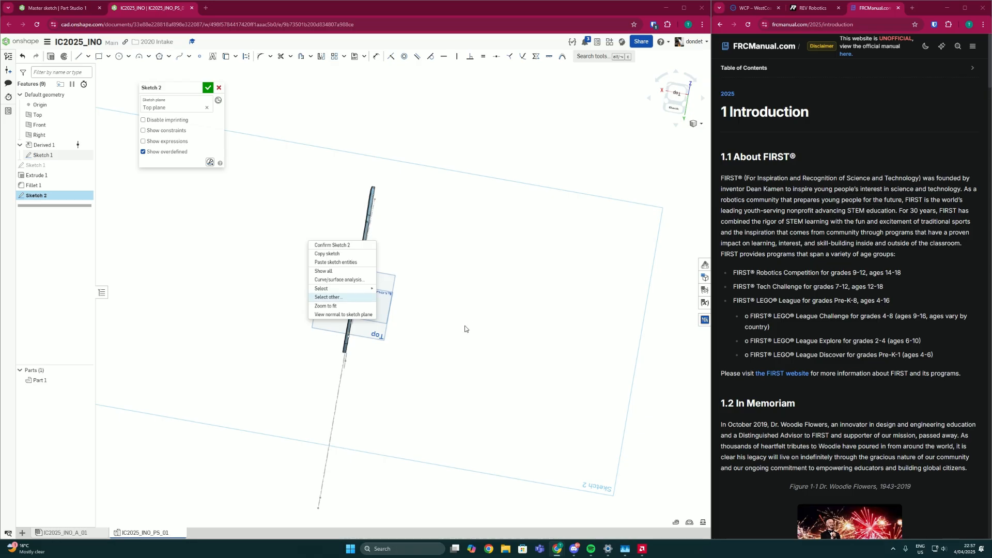
{"action": "left_click", "coordinate": [392, 362]}
{"action": "right_click_drag", "start_coordinate": [366, 347], "coordinate": [325, 306]}
{"action": "scroll", "coordinate": [360, 328], "scroll_direction": "up", "scroll_amount": 4}
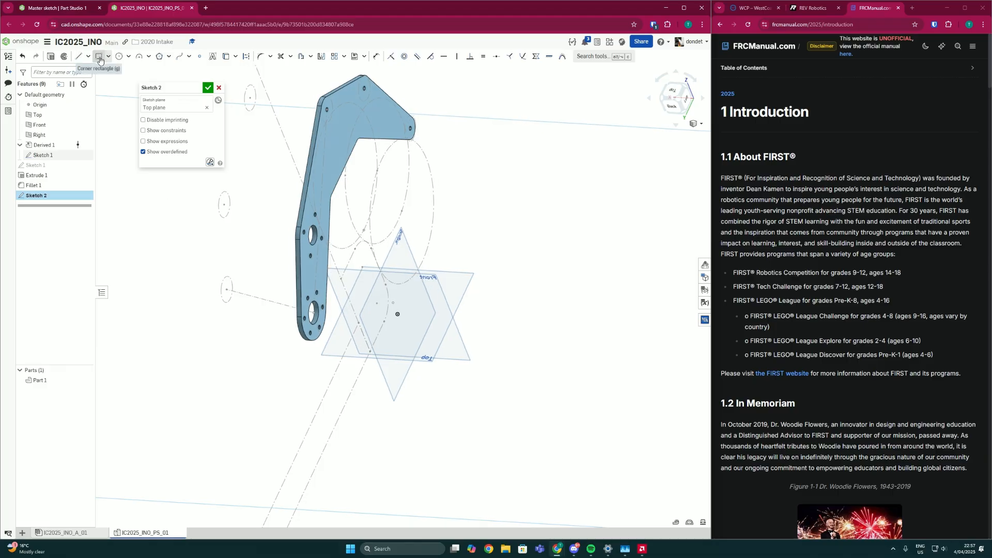
{"action": "right_click_drag", "start_coordinate": [349, 329], "coordinate": [285, 320]}
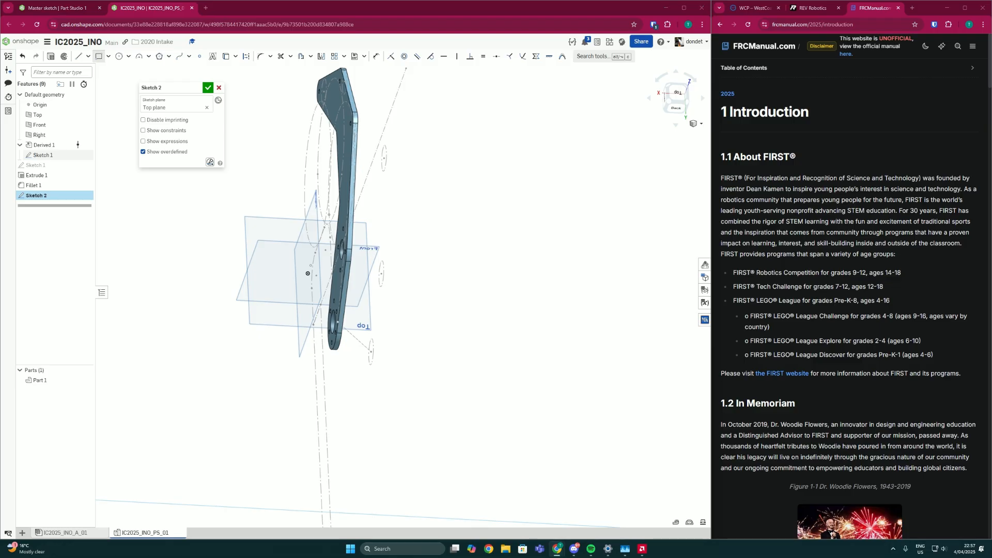
{"action": "right_click_drag", "start_coordinate": [277, 305], "coordinate": [371, 344]}
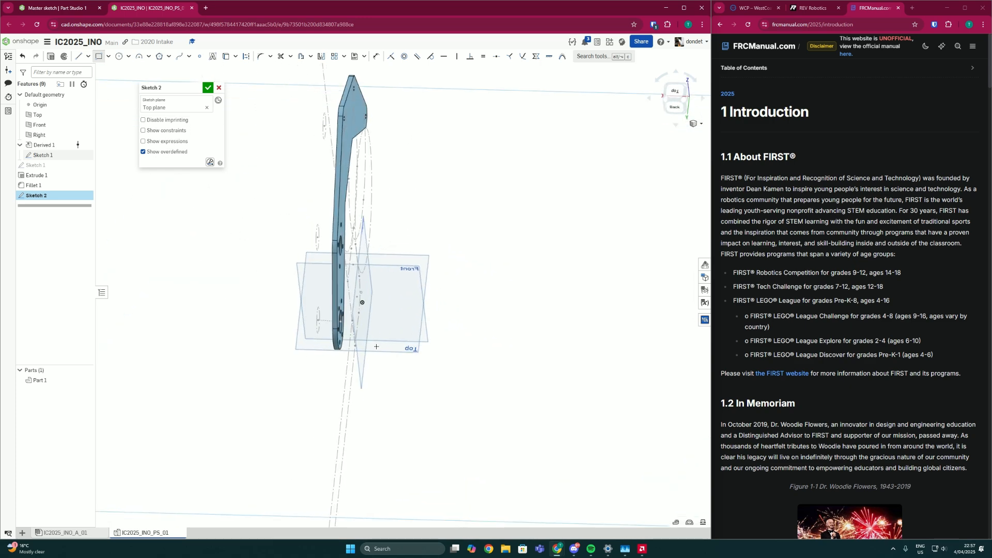
{"action": "key", "text": "n"}
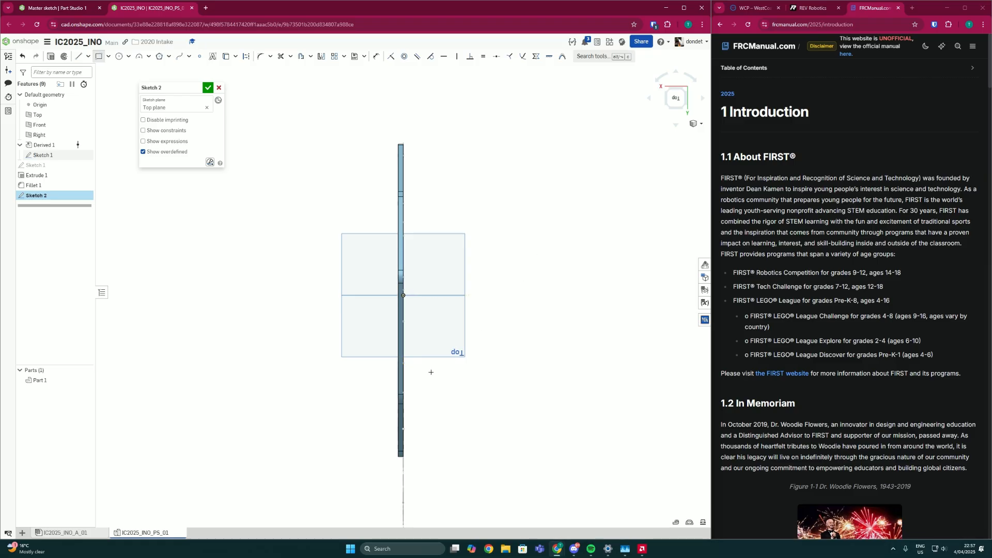
{"action": "right_click_drag", "start_coordinate": [411, 369], "coordinate": [528, 375]}
{"action": "left_click", "coordinate": [527, 375]}
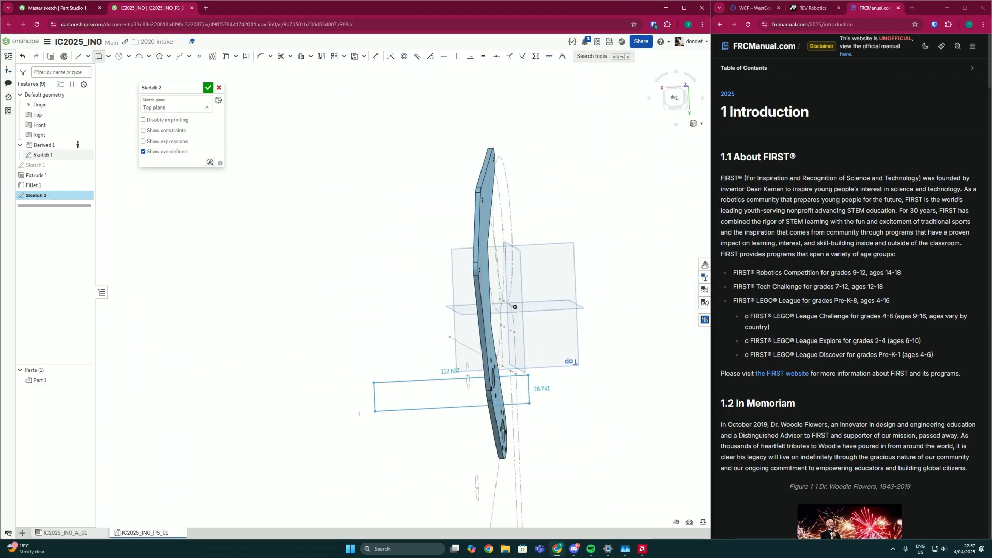
{"action": "left_click", "coordinate": [161, 415]}
{"action": "scroll", "coordinate": [415, 360], "scroll_direction": "up", "scroll_amount": 8}
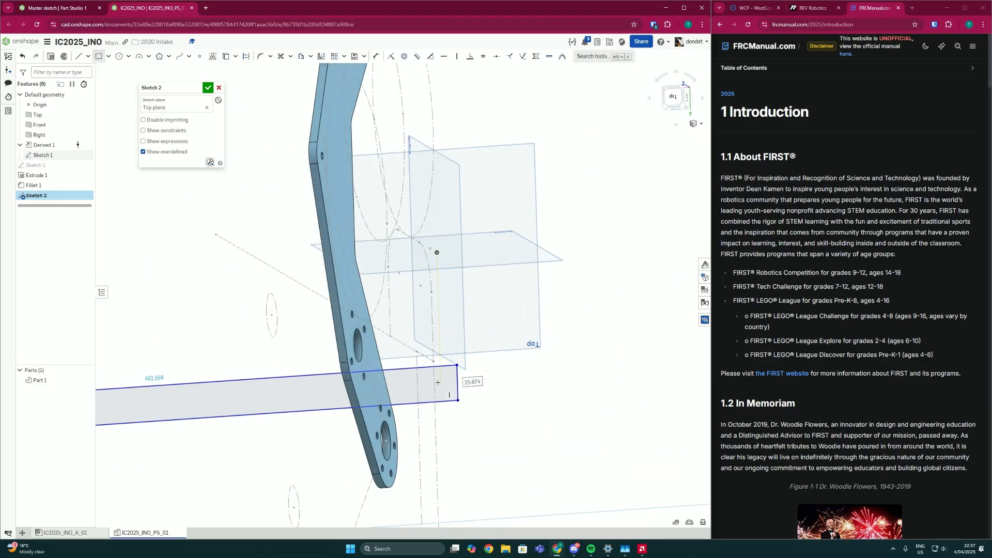
Step: Make the rectangle's long edge coincident with the end point of the derived master sketch's construction line
{"action": "mouse_move", "coordinate": [415, 360]}
{"action": "right_mouse_down"}
{"action": "mouse_move", "coordinate": [426, 386]}
{"action": "mouse_move", "coordinate": [455, 378]}
{"action": "mouse_move", "coordinate": [448, 301]}
{"action": "mouse_move", "coordinate": [451, 313]}
{"action": "right_mouse_up"}
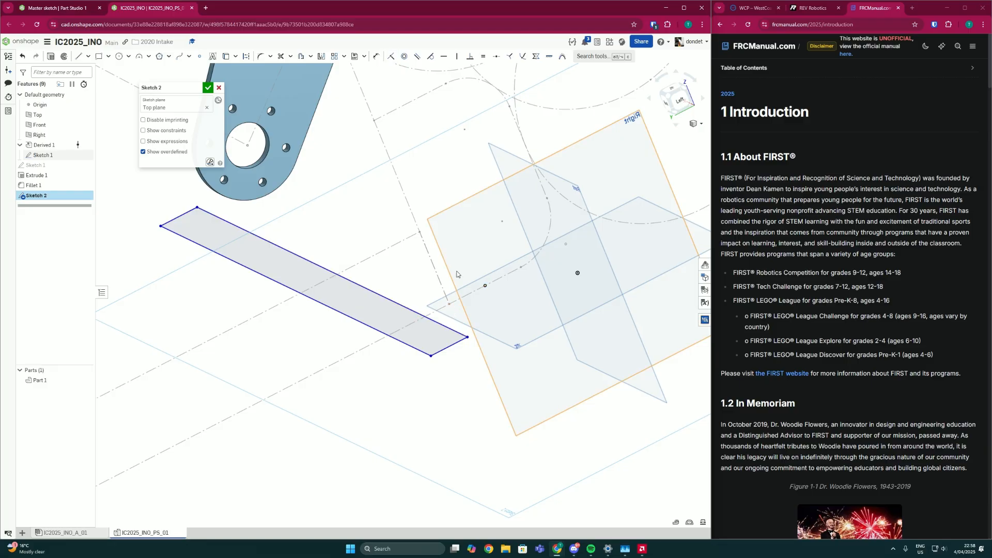
{"action": "left_click", "coordinate": [392, 57]}
{"action": "left_click", "coordinate": [455, 331]}
{"action": "right_click_drag", "start_coordinate": [449, 306], "coordinate": [448, 332]}
{"action": "scroll", "coordinate": [437, 338], "scroll_direction": "up", "scroll_amount": 3}
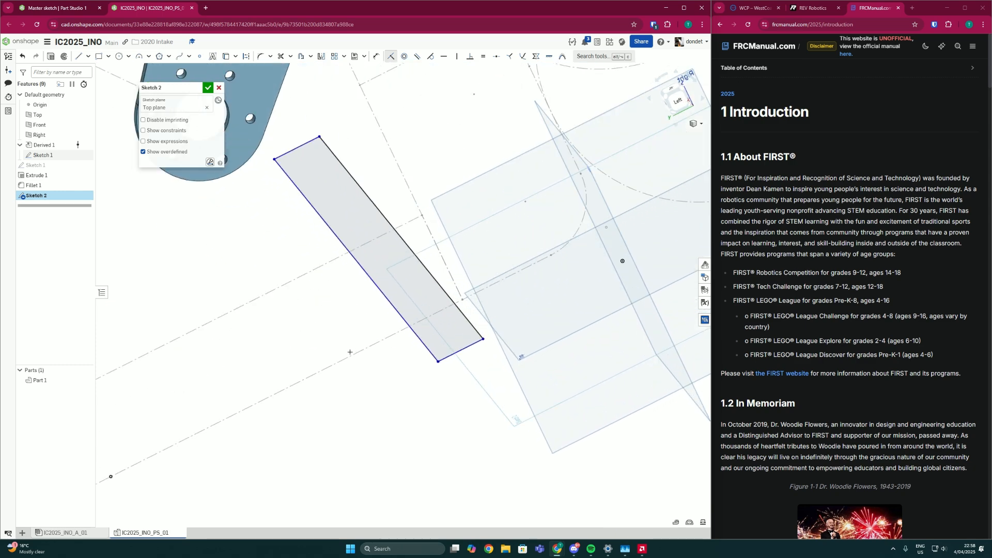
Step: Dimension the rectangle's width between its two long edges
{"action": "left_click", "coordinate": [474, 330]}
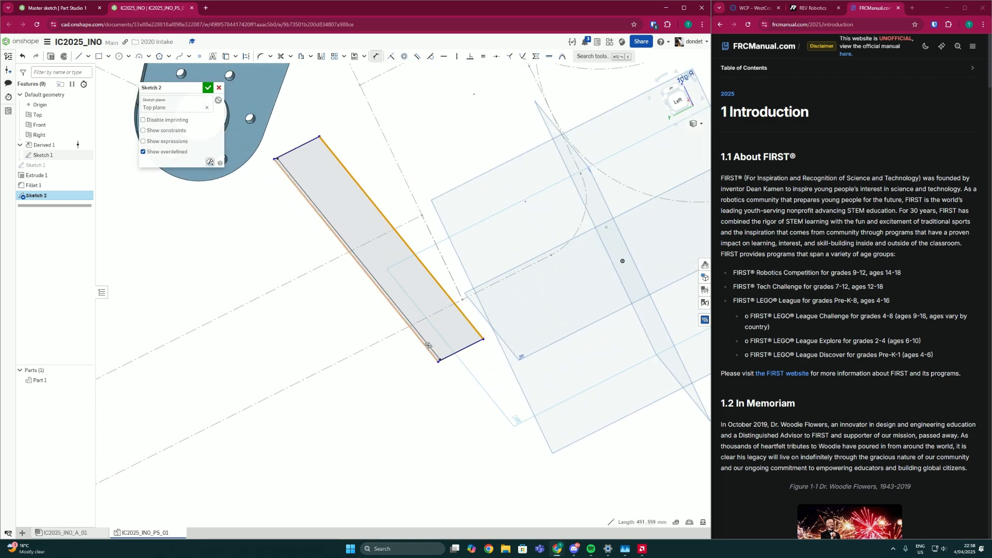
{"action": "left_click", "coordinate": [430, 350]}
{"action": "left_click", "coordinate": [447, 342]}
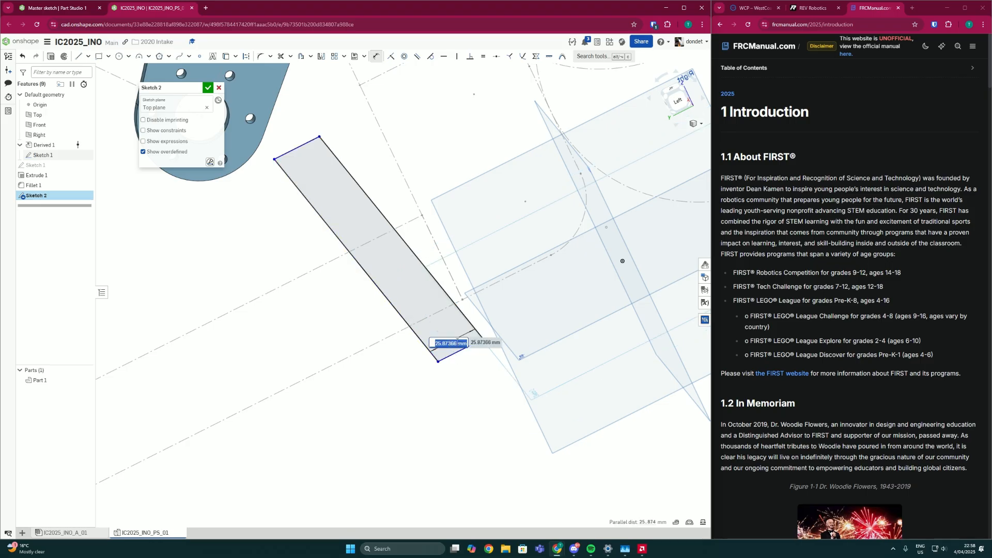
Step: Search the web for RHS aluminium images, narrow the search to 50x25, and view the REV Robotics and WCP sites
{"action": "left_click", "coordinate": [867, 23]}
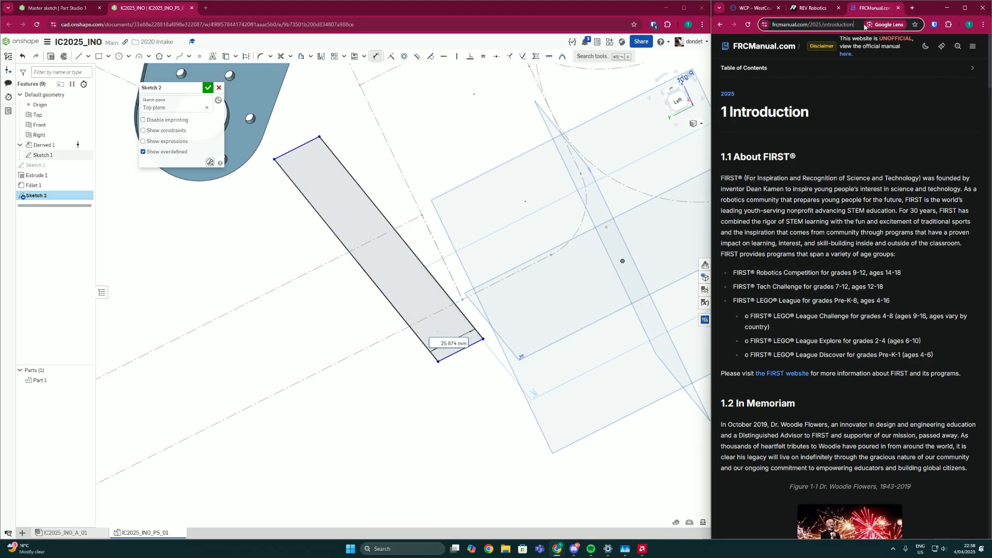
{"action": "type", "text": "RHS aluminiu"}
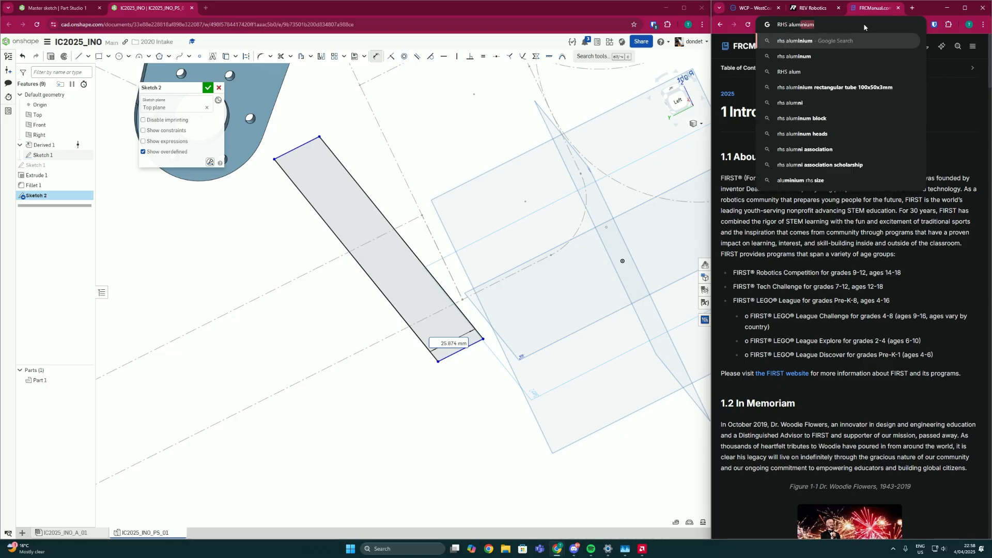
{"action": "type", "text": "m"}
{"action": "key", "text": "Return"}
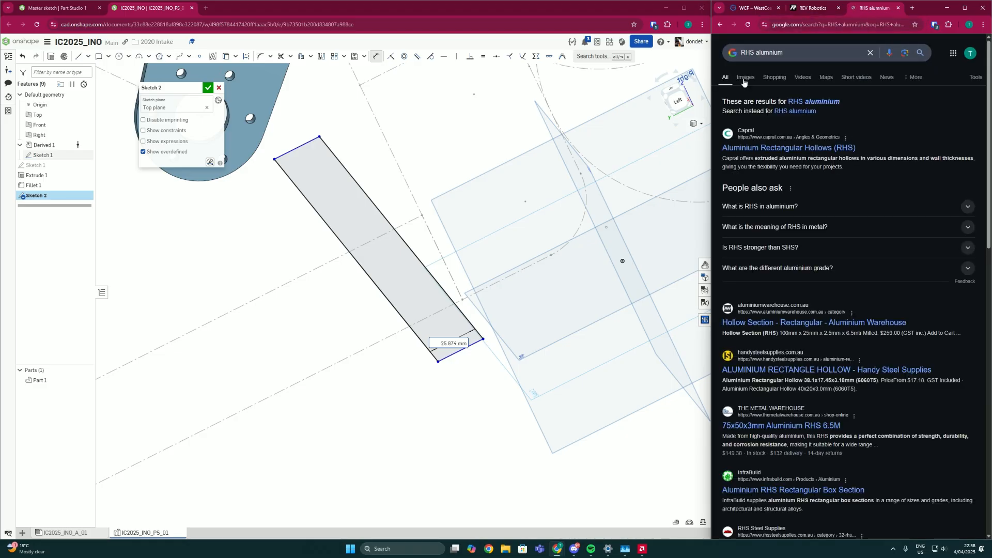
{"action": "left_click", "coordinate": [744, 82]}
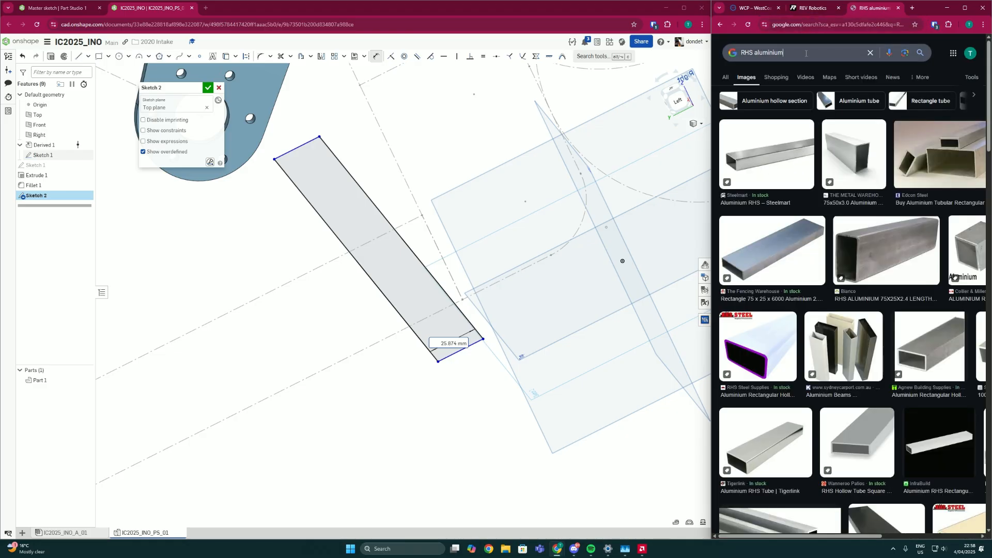
{"action": "left_click", "coordinate": [805, 53]}
{"action": "type", "text": "50x25"}
{"action": "key", "text": "Return"}
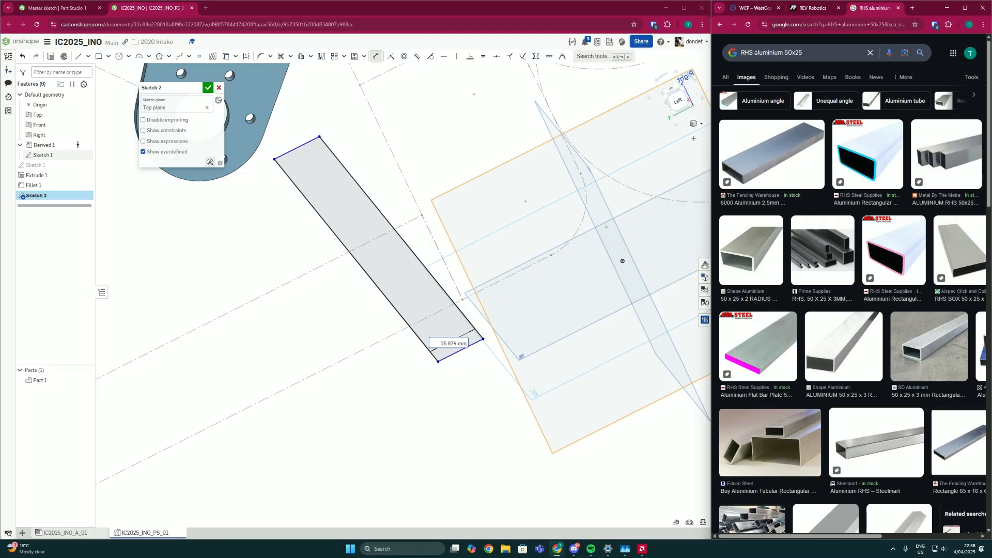
{"action": "left_click", "coordinate": [810, 7]}
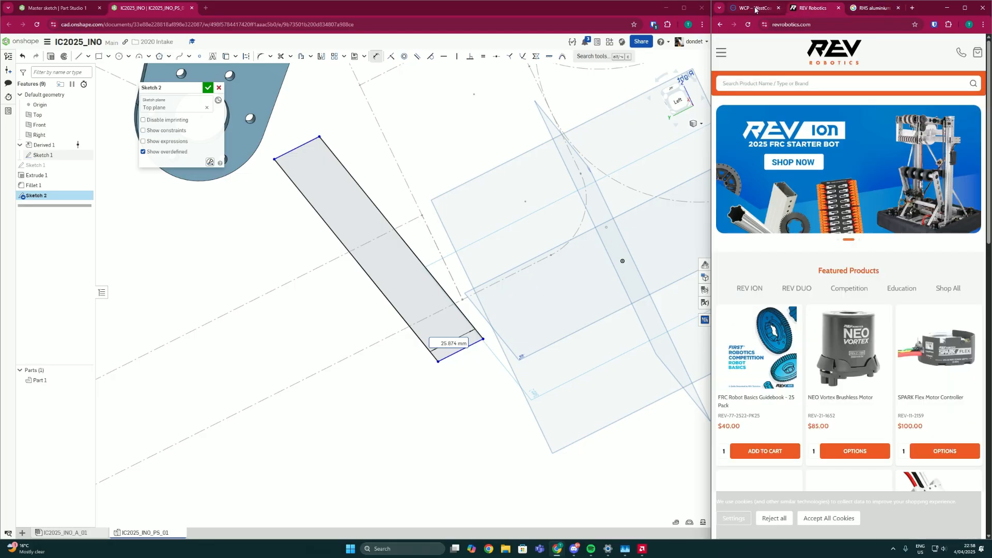
{"action": "left_click", "coordinate": [754, 8]}
Step: Set the crosswise rectangle's width dimension to 25 mm
{"action": "scroll", "coordinate": [450, 345], "scroll_direction": "up", "scroll_amount": 3}
{"action": "double_click", "coordinate": [450, 345]}
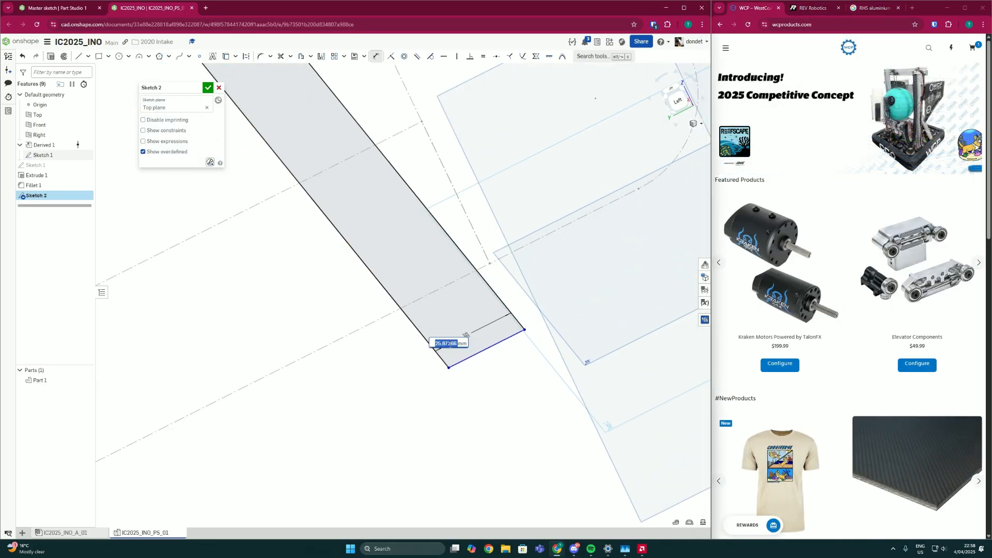
Step: Dimension the rectangle's short end edge 10 mm from the master sketch's construction line
{"action": "mouse_move", "coordinate": [449, 344]}
{"action": "right_mouse_down"}
{"action": "mouse_move", "coordinate": [478, 333]}
{"action": "mouse_move", "coordinate": [525, 403]}
{"action": "mouse_move", "coordinate": [477, 386]}
{"action": "mouse_move", "coordinate": [485, 392]}
{"action": "mouse_move", "coordinate": [458, 342]}
{"action": "mouse_move", "coordinate": [330, 389]}
{"action": "mouse_move", "coordinate": [518, 392]}
{"action": "mouse_move", "coordinate": [492, 391]}
{"action": "right_mouse_up"}
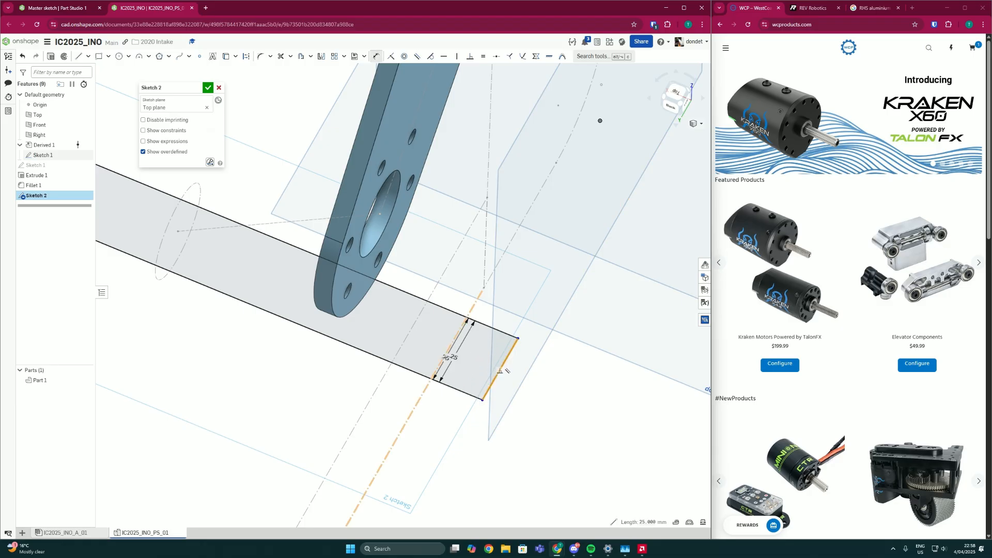
{"action": "double_click", "coordinate": [463, 369]}
{"action": "type", "text": "40"}
{"action": "key", "text": "Return"}
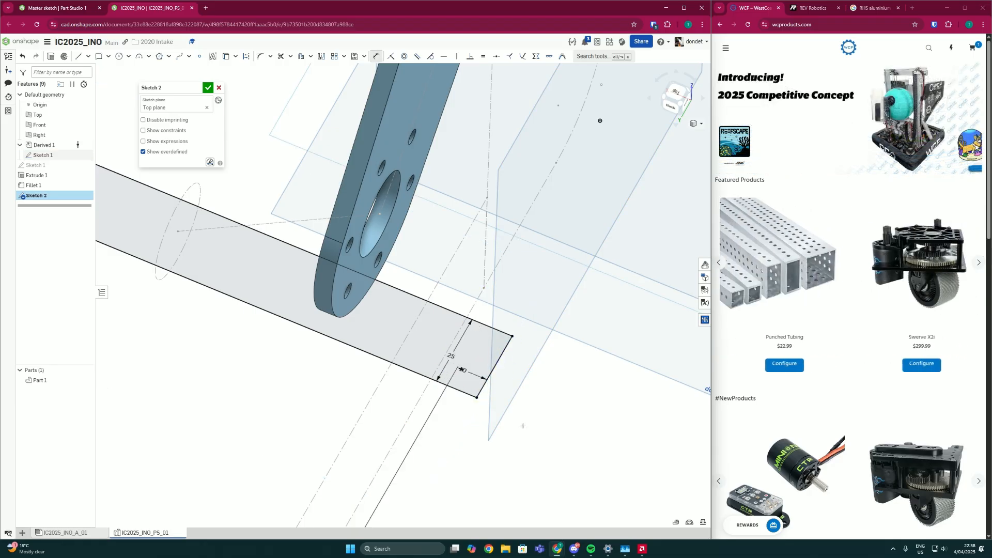
Step: Sketch a second corner rectangle about 466 mm long, running perpendicular from the end corner of the crosswise rectangle along the master sketch lines
{"action": "mouse_move", "coordinate": [399, 292]}
{"action": "right_mouse_down"}
{"action": "mouse_move", "coordinate": [527, 206]}
{"action": "mouse_move", "coordinate": [496, 248]}
{"action": "mouse_move", "coordinate": [483, 311]}
{"action": "mouse_move", "coordinate": [456, 229]}
{"action": "right_mouse_up"}
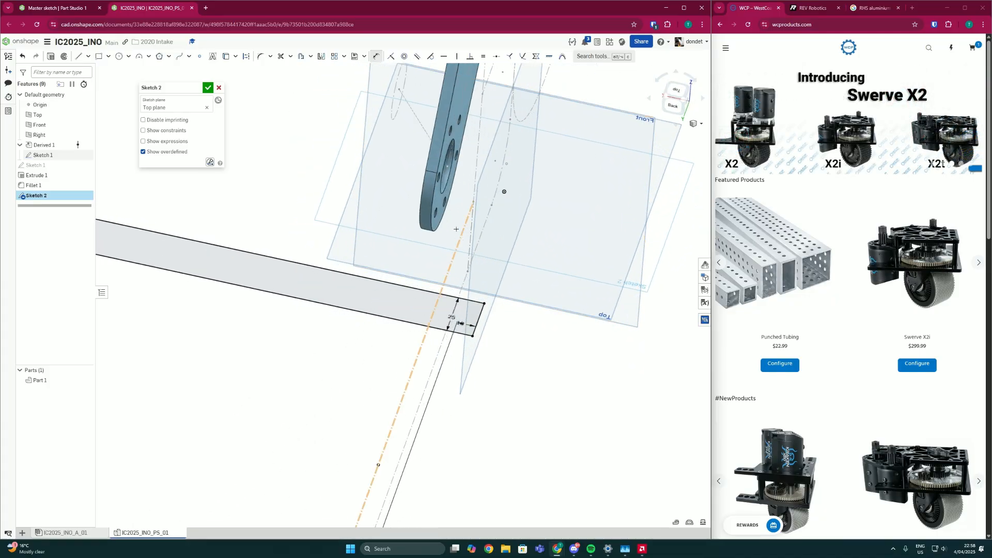
{"action": "scroll", "coordinate": [455, 336], "scroll_direction": "down", "scroll_amount": 5}
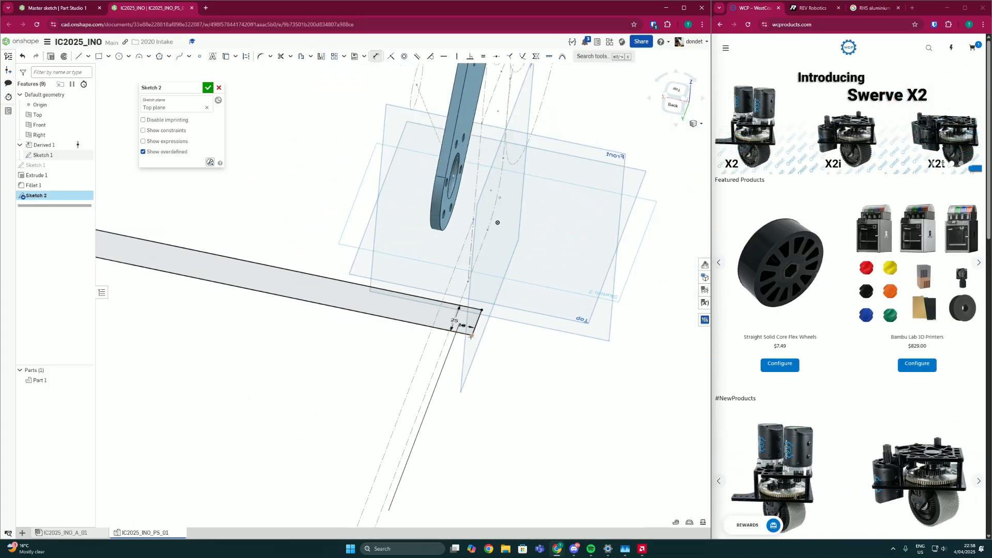
{"action": "scroll", "coordinate": [430, 344], "scroll_direction": "up", "scroll_amount": 3}
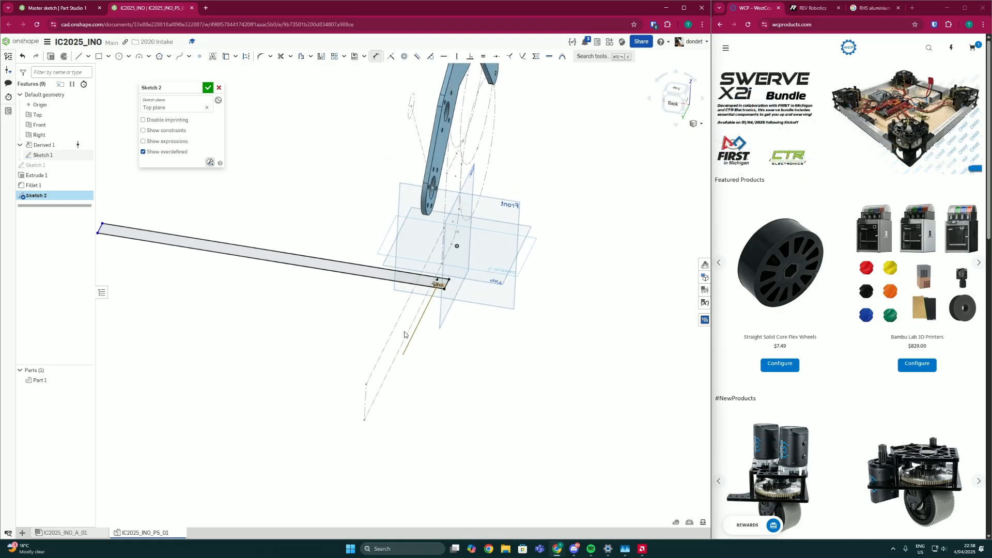
{"action": "right_click_drag", "start_coordinate": [451, 304], "coordinate": [469, 303]}
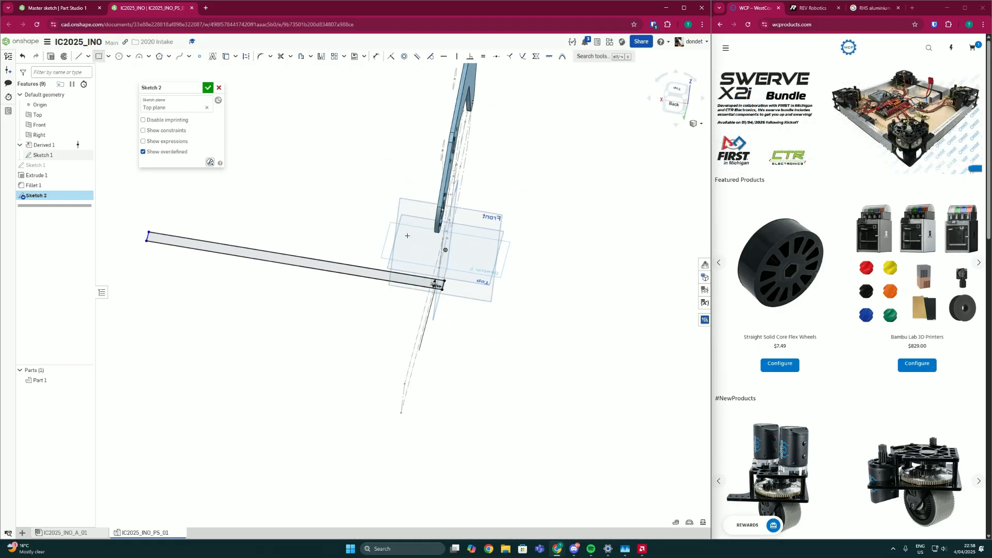
{"action": "left_click", "coordinate": [437, 289]}
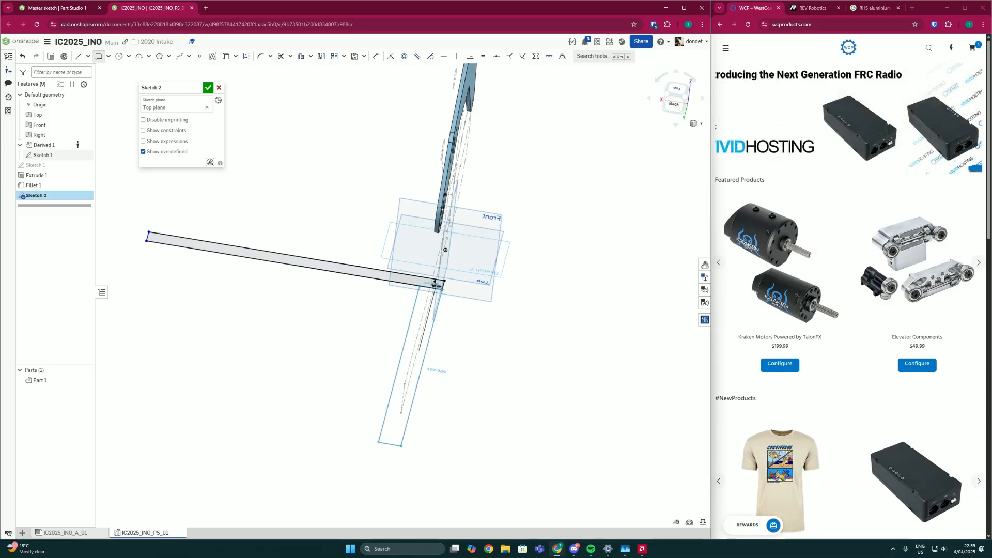
{"action": "left_click", "coordinate": [379, 454]}
Step: Apply an Equal constraint between the short end edges of the two rectangles so both members share the same width
{"action": "scroll", "coordinate": [424, 329], "scroll_direction": "up", "scroll_amount": 5}
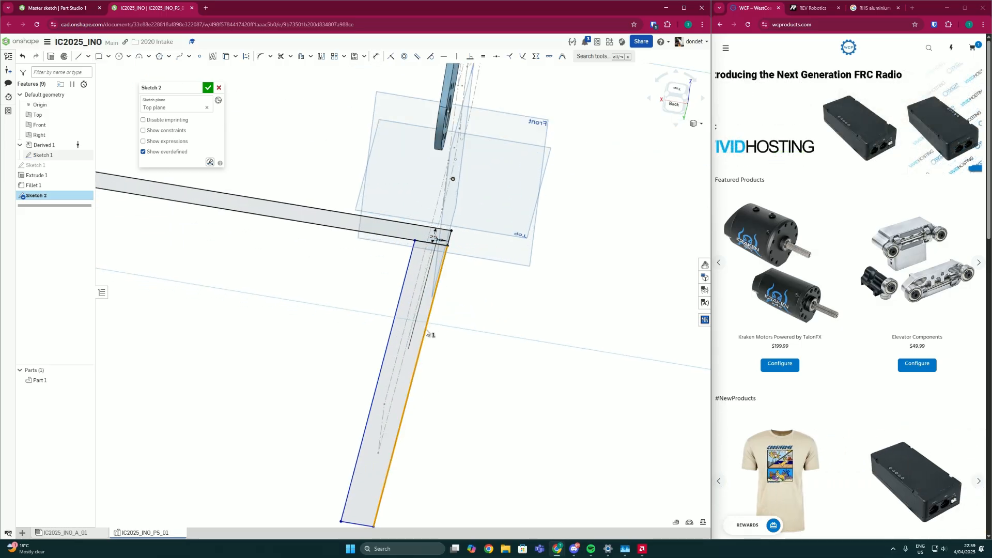
{"action": "scroll", "coordinate": [426, 332], "scroll_direction": "down", "scroll_amount": 5}
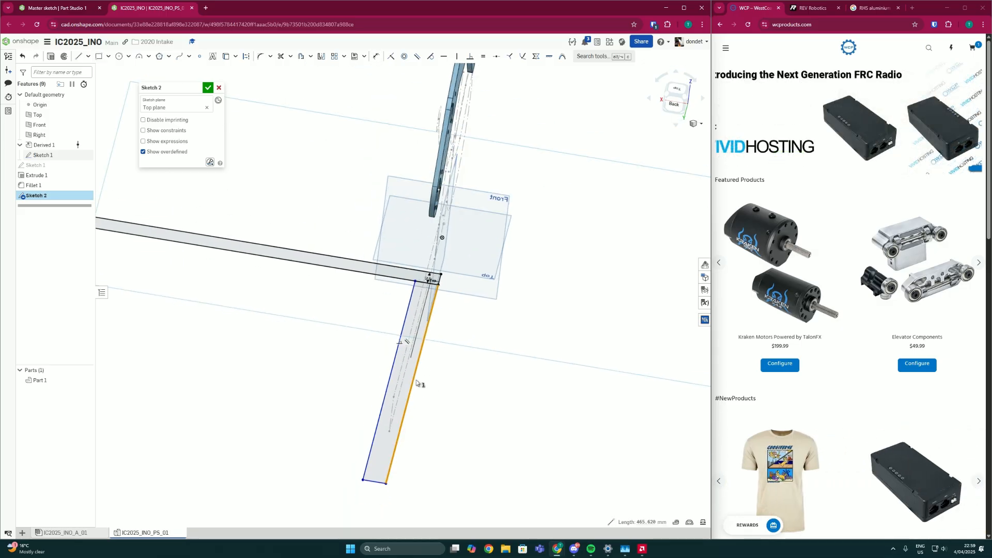
{"action": "left_click", "coordinate": [483, 57]}
{"action": "scroll", "coordinate": [439, 271], "scroll_direction": "up", "scroll_amount": 4}
{"action": "left_click", "coordinate": [433, 319]}
{"action": "scroll", "coordinate": [420, 386], "scroll_direction": "down", "scroll_amount": 4}
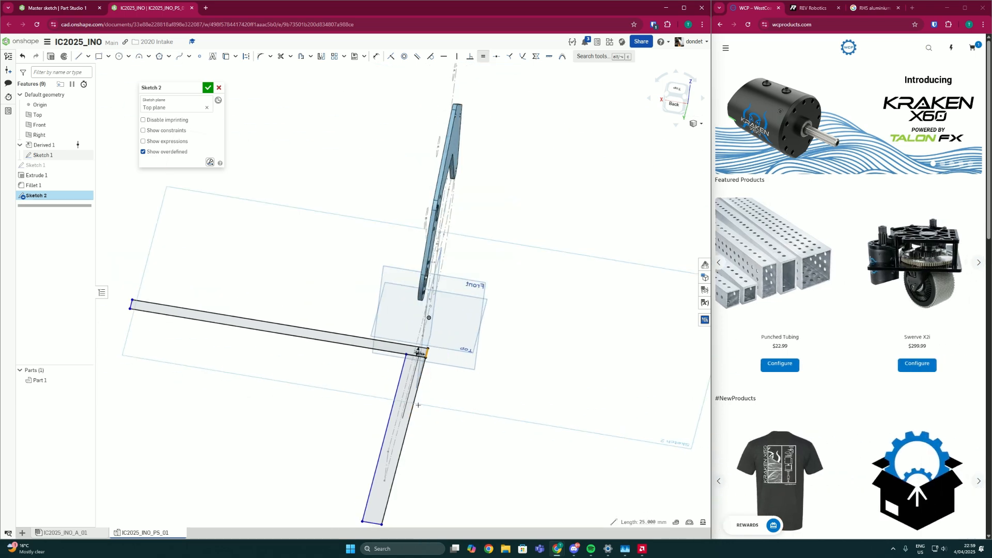
{"action": "scroll", "coordinate": [418, 405], "scroll_direction": "down", "scroll_amount": 3}
{"action": "left_click", "coordinate": [397, 420]}
{"action": "scroll", "coordinate": [405, 398], "scroll_direction": "up", "scroll_amount": 3}
{"action": "right_click_drag", "start_coordinate": [405, 398], "coordinate": [431, 390]}
{"action": "scroll", "coordinate": [431, 390], "scroll_direction": "down", "scroll_amount": 5}
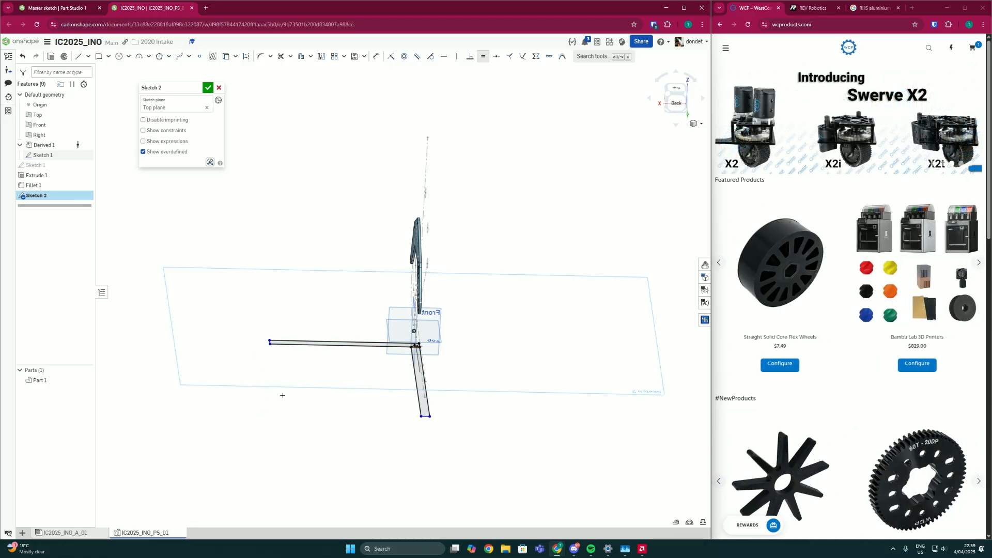
Step: Draw a vertical construction line from the midpoint of the crosswise rectangle's long edge, running parallel to the second rectangle
{"action": "middle_click_drag", "start_coordinate": [296, 381], "coordinate": [314, 366]}
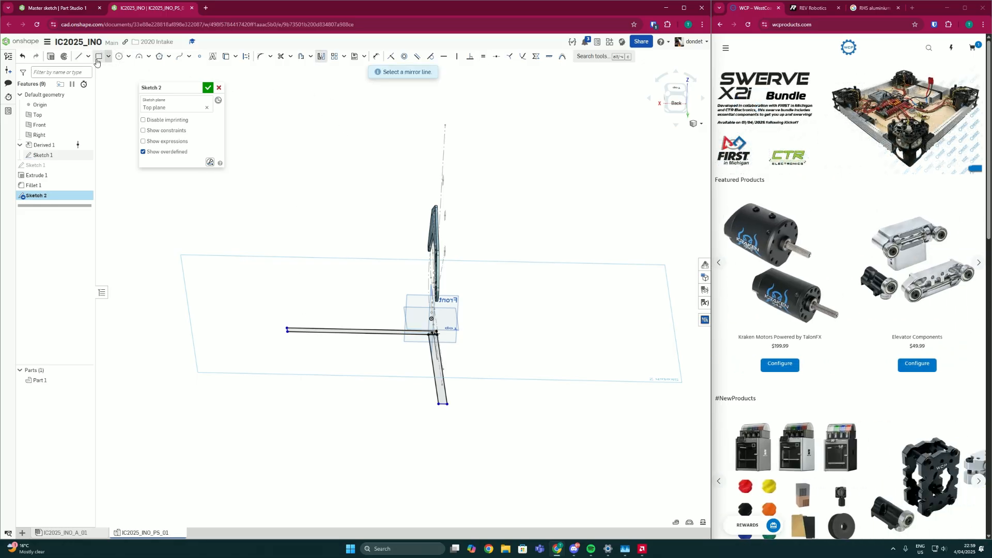
{"action": "key", "text": "l"}
{"action": "scroll", "coordinate": [376, 336], "scroll_direction": "down", "scroll_amount": 3}
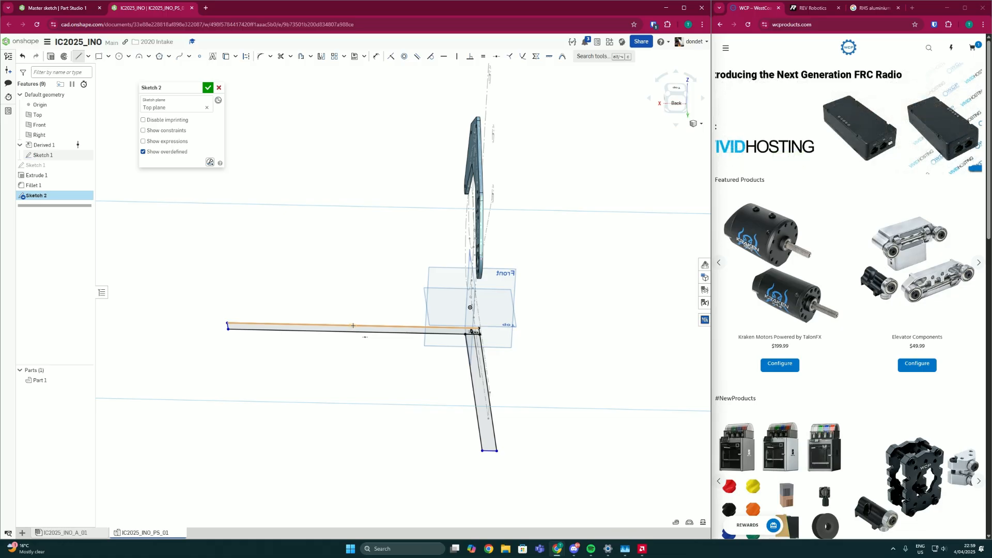
{"action": "left_click", "coordinate": [354, 325]}
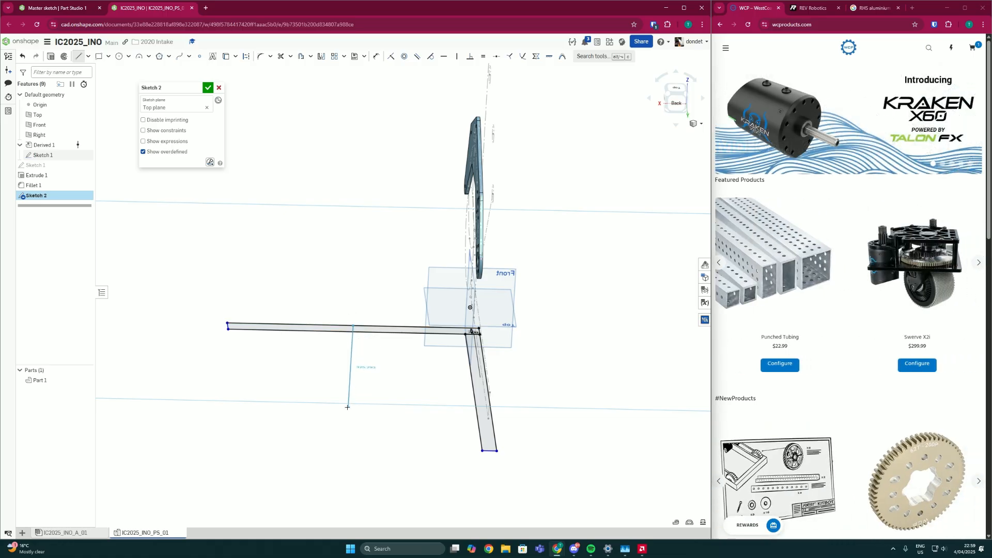
{"action": "key", "text": "n"}
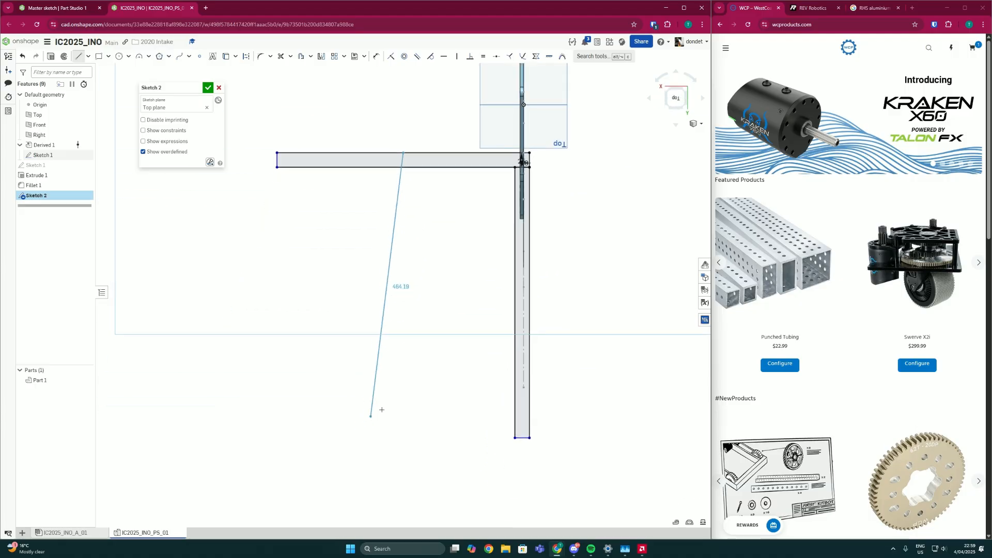
{"action": "left_click", "coordinate": [403, 442]}
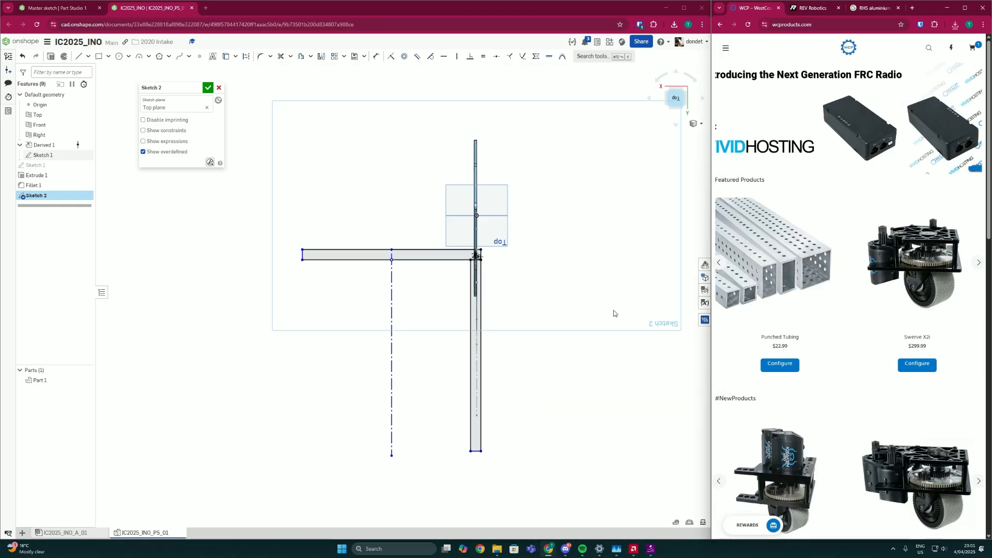
{"action": "mouse_move", "coordinate": [643, 551]}
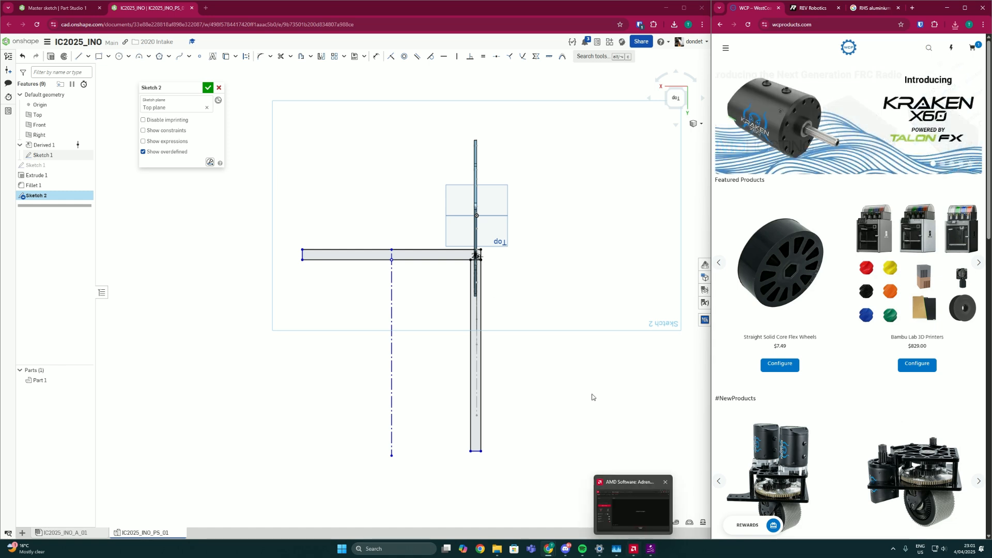
{"action": "scroll", "coordinate": [368, 260], "scroll_direction": "down", "scroll_amount": 1}
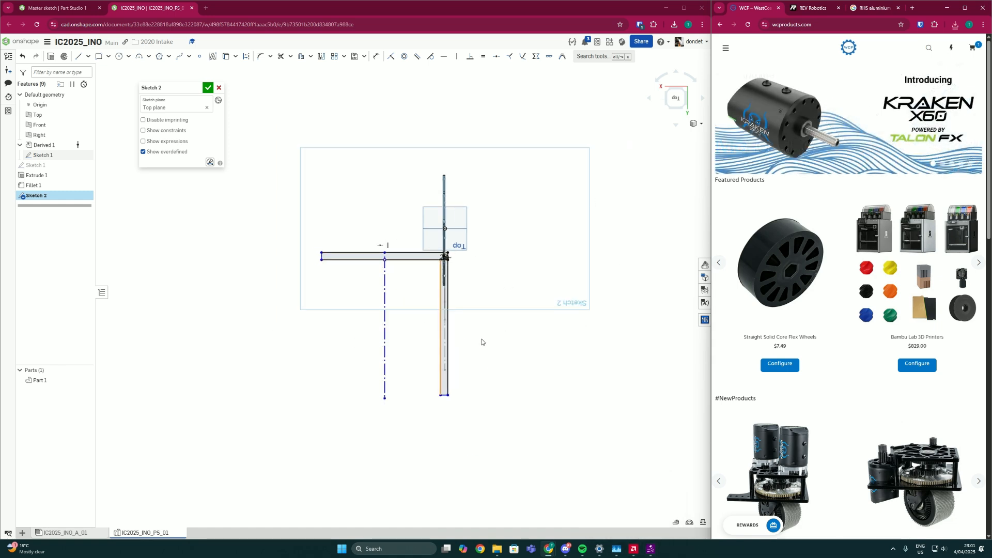
{"action": "scroll", "coordinate": [324, 294], "scroll_direction": "up", "scroll_amount": 1}
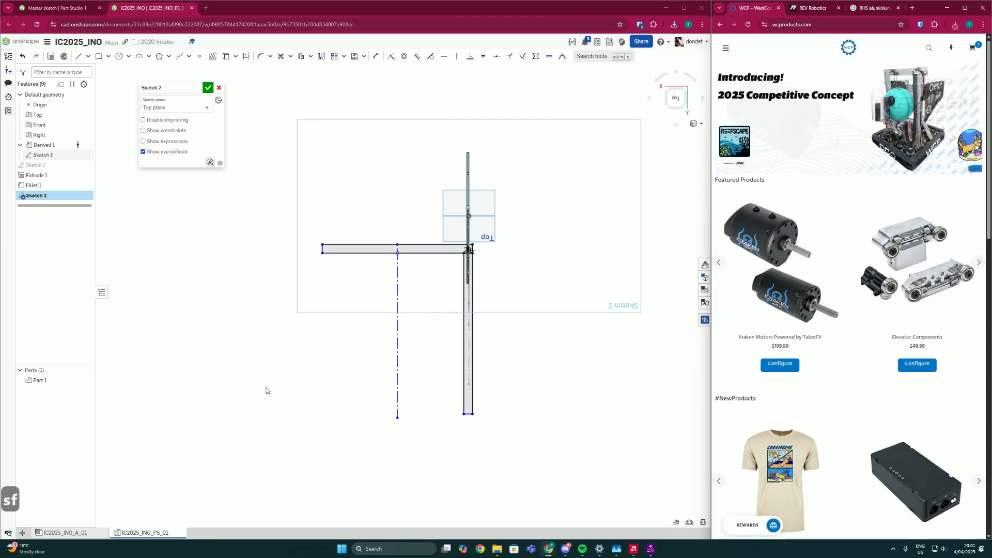
{"action": "scroll", "coordinate": [351, 271], "scroll_direction": "up", "scroll_amount": 2}
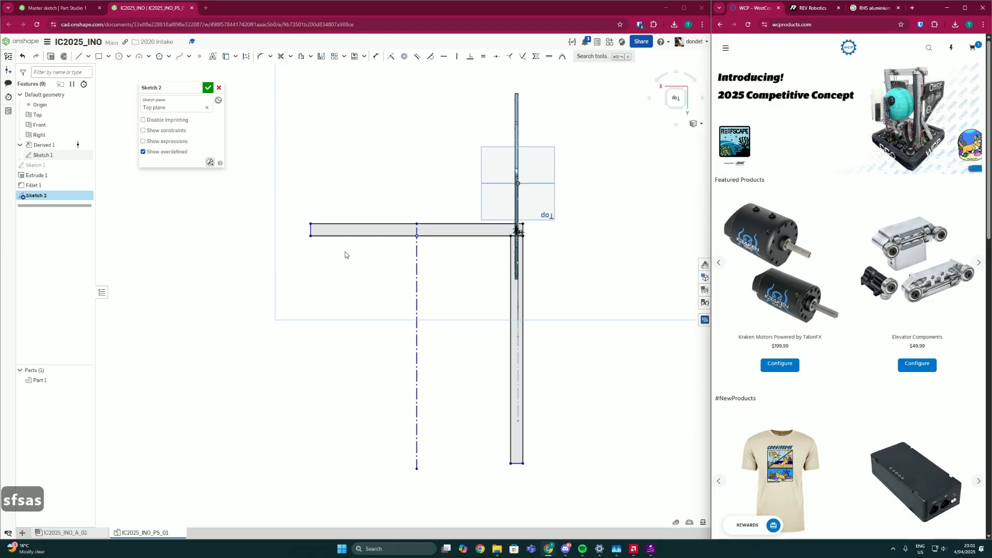
{"action": "scroll", "coordinate": [345, 252], "scroll_direction": "down", "scroll_amount": 2}
{"action": "scroll", "coordinate": [393, 246], "scroll_direction": "up", "scroll_amount": 2}
{"action": "left_click", "coordinate": [397, 251]}
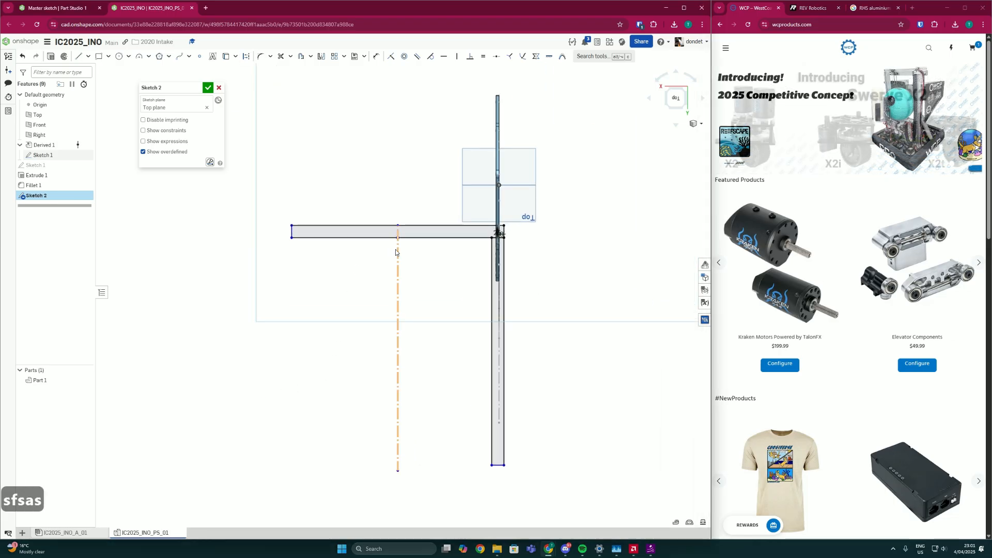
{"action": "left_click", "coordinate": [363, 287]}
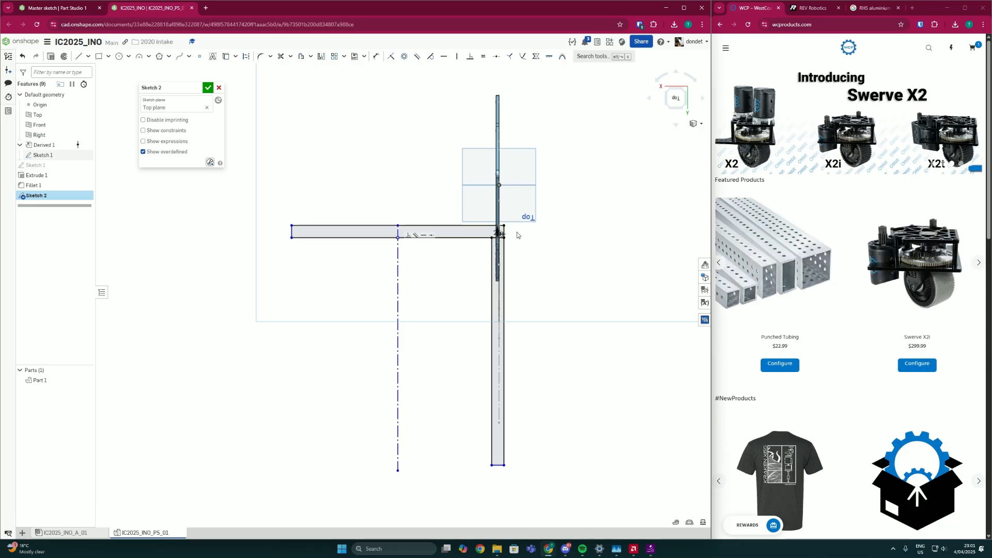
Step: Mirror the side member's rectangle edges about the vertical construction line to create the opposite side member
{"action": "middle_click_drag", "start_coordinate": [462, 308], "coordinate": [452, 297]}
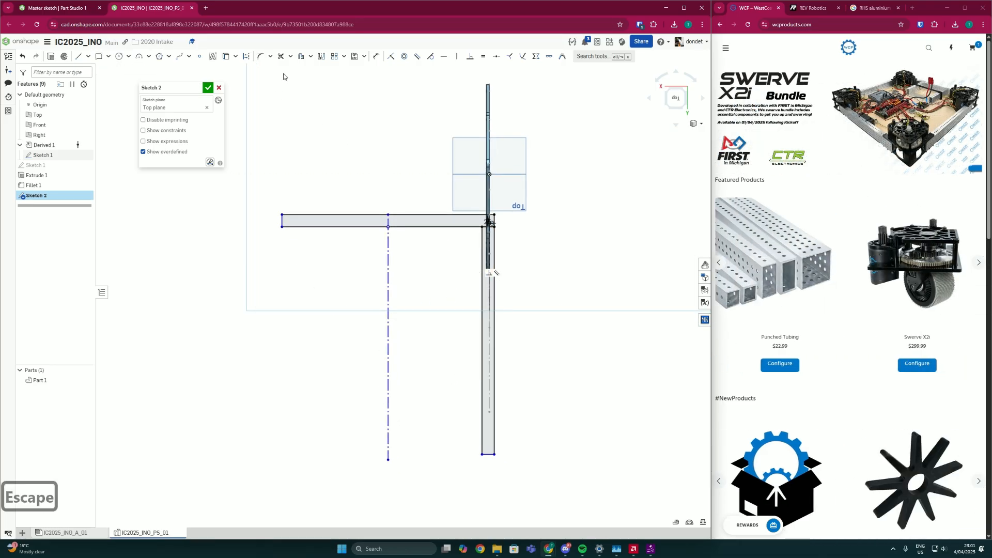
{"action": "left_click", "coordinate": [320, 55]}
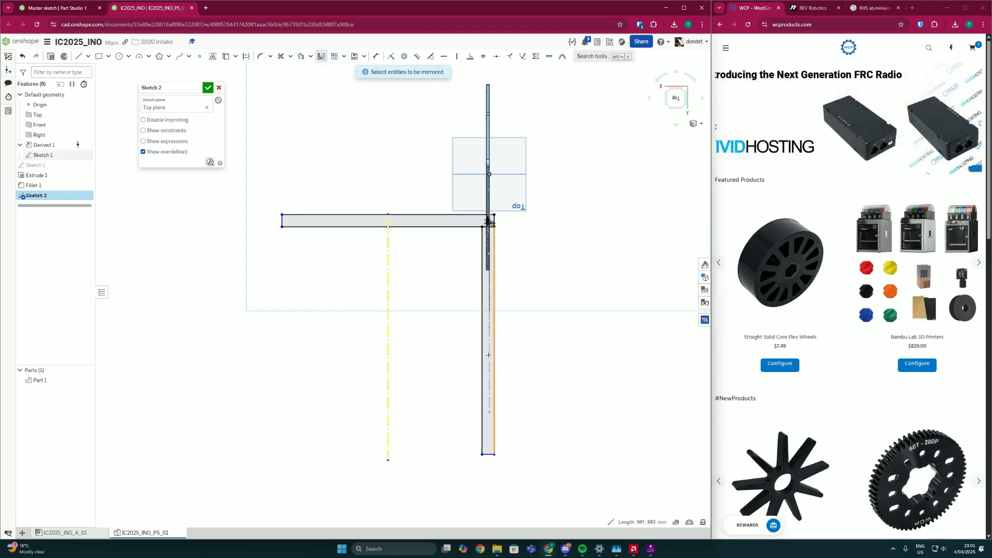
{"action": "left_click", "coordinate": [491, 442]}
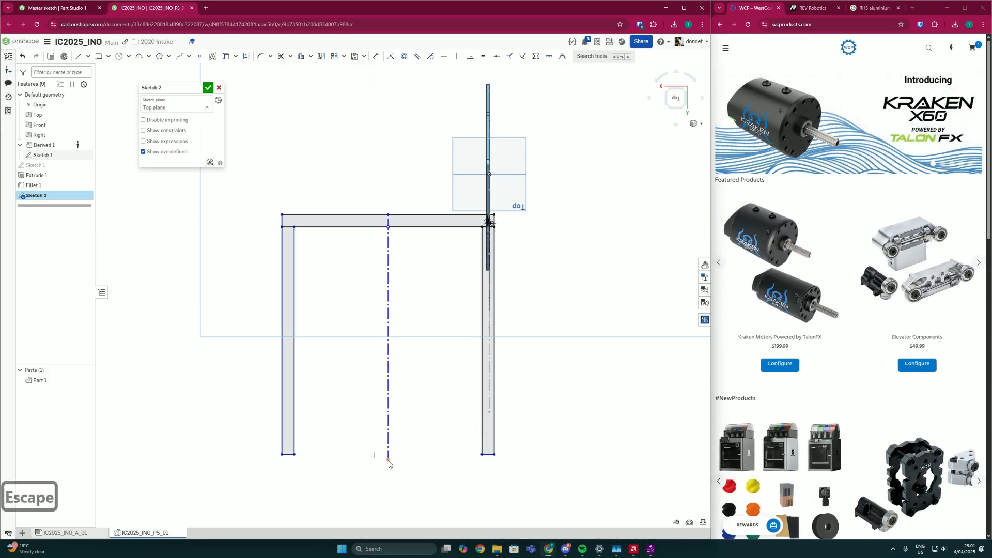
Step: Move the construction line's free end to test how the mirrored frame sketch follows
{"action": "left_click_drag", "start_coordinate": [388, 462], "coordinate": [382, 411]}
{"action": "left_click_drag", "start_coordinate": [377, 463], "coordinate": [378, 467]}
{"action": "scroll", "coordinate": [302, 262], "scroll_direction": "down", "scroll_amount": 2}
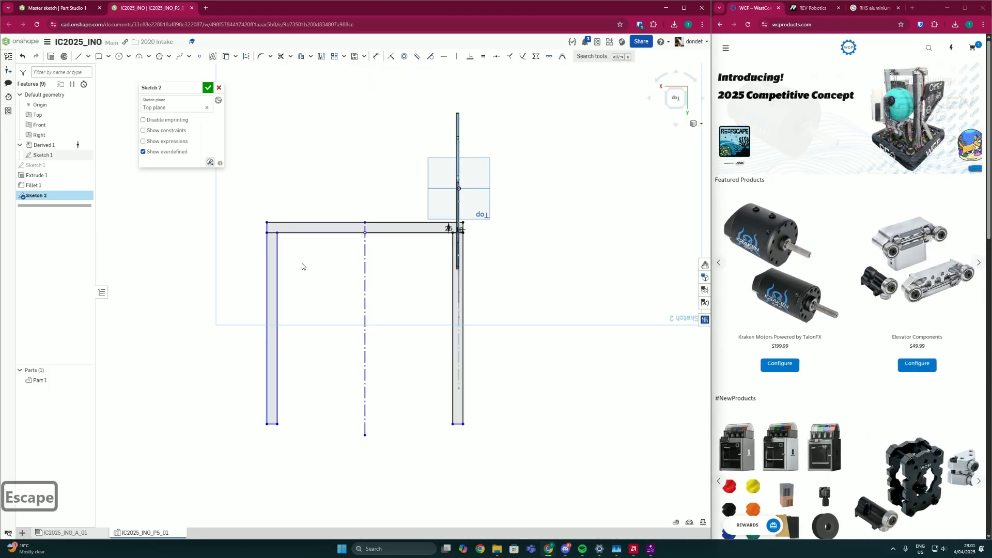
{"action": "scroll", "coordinate": [321, 249], "scroll_direction": "up", "scroll_amount": 3}
{"action": "scroll", "coordinate": [361, 289], "scroll_direction": "down", "scroll_amount": 2}
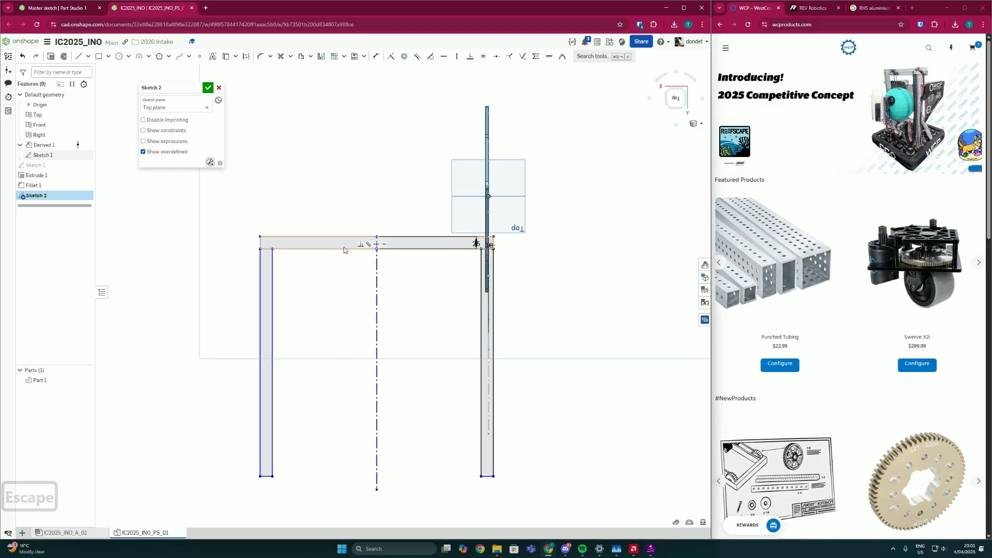
{"action": "scroll", "coordinate": [448, 362], "scroll_direction": "down", "scroll_amount": 1}
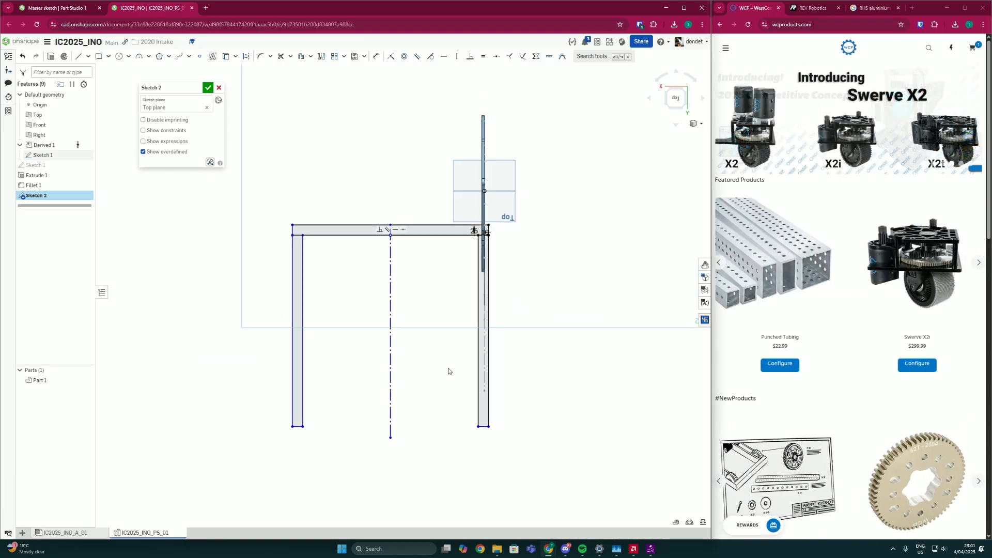
{"action": "scroll", "coordinate": [379, 396], "scroll_direction": "up", "scroll_amount": 2}
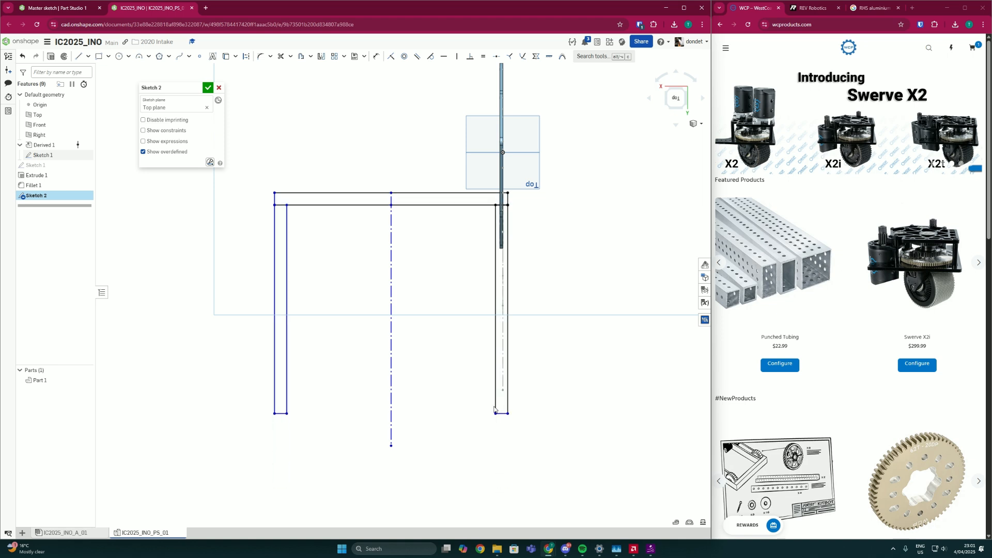
Step: Stretch the original side member by its free end corner and dimension its long edge 400 mm
{"action": "left_click_drag", "start_coordinate": [495, 413], "coordinate": [495, 478]}
{"action": "key", "text": "d"}
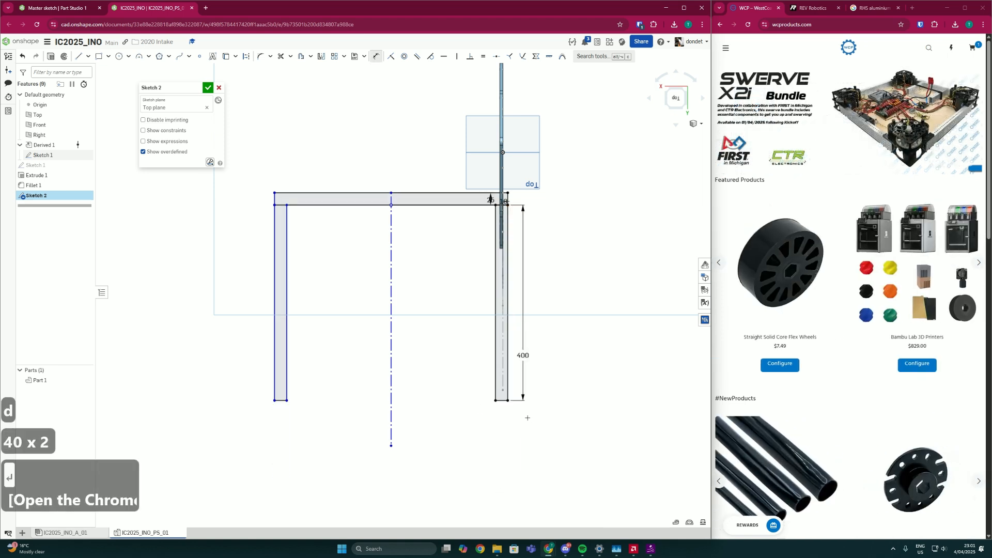
{"action": "scroll", "coordinate": [495, 335], "scroll_direction": "down", "scroll_amount": 1}
Step: Dimension the crosswise member's outer long edge 750 mm and finish the sketch
{"action": "scroll", "coordinate": [405, 210], "scroll_direction": "up", "scroll_amount": 3}
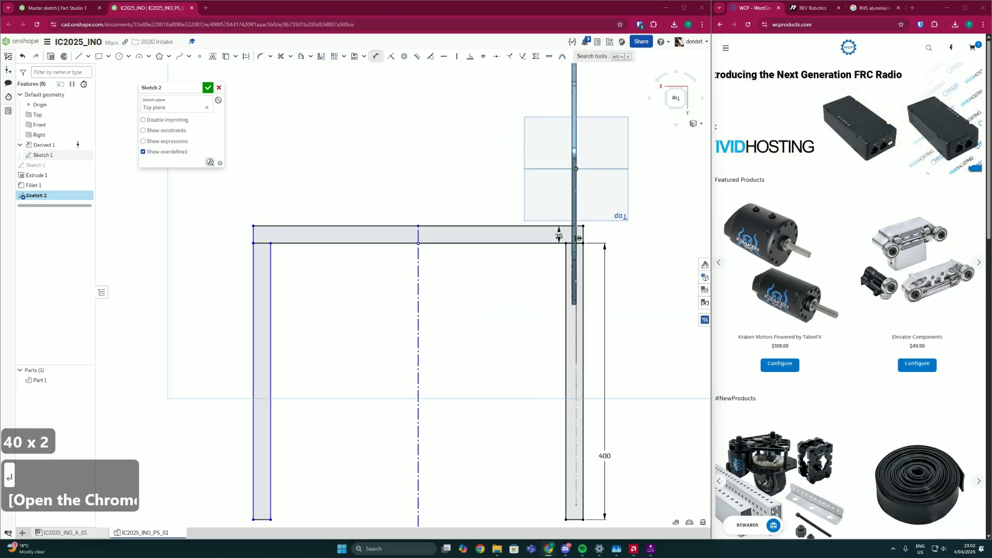
{"action": "left_click", "coordinate": [325, 227]}
{"action": "left_click", "coordinate": [329, 187]}
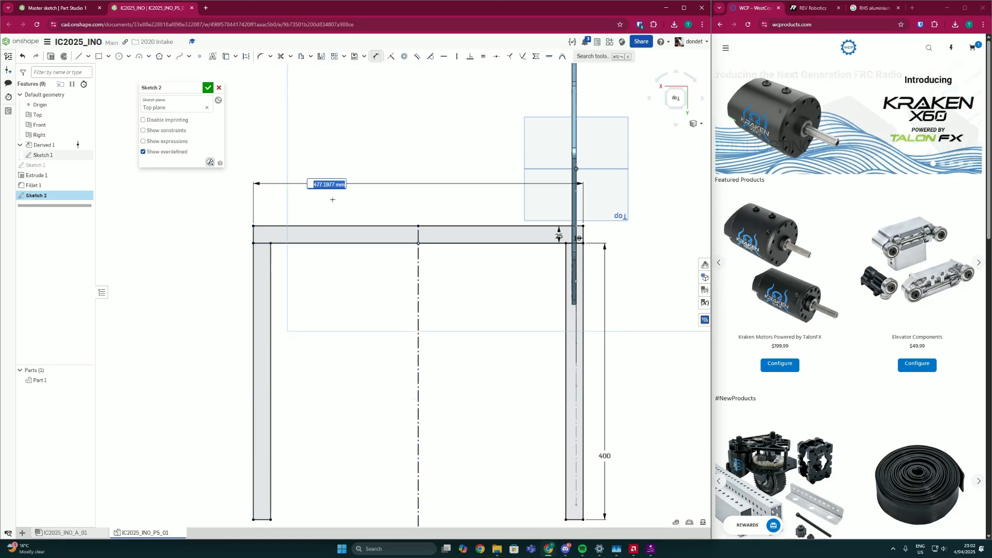
{"action": "type", "text": "750"}
{"action": "key", "text": "Return"}
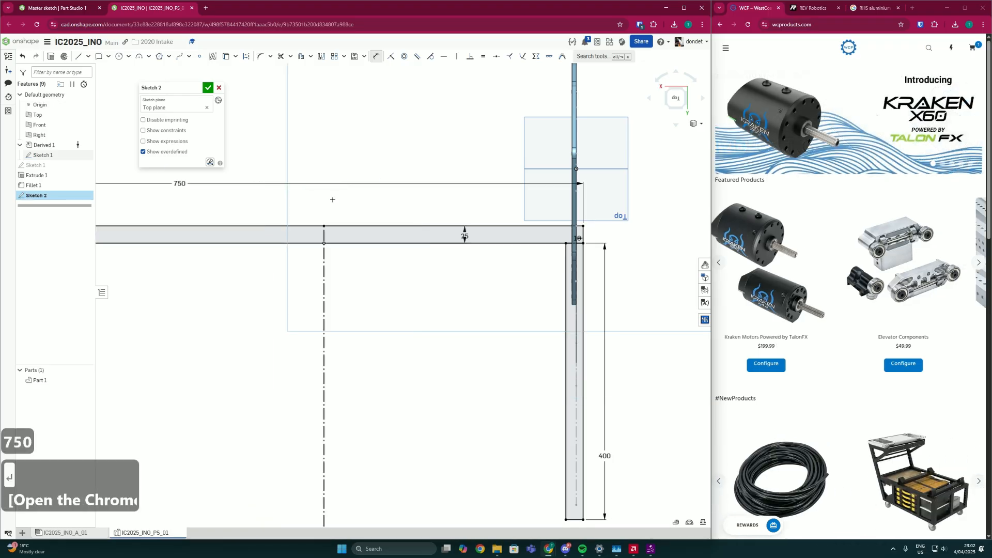
{"action": "scroll", "coordinate": [331, 260], "scroll_direction": "down", "scroll_amount": 3}
{"action": "scroll", "coordinate": [331, 259], "scroll_direction": "up", "scroll_amount": 3}
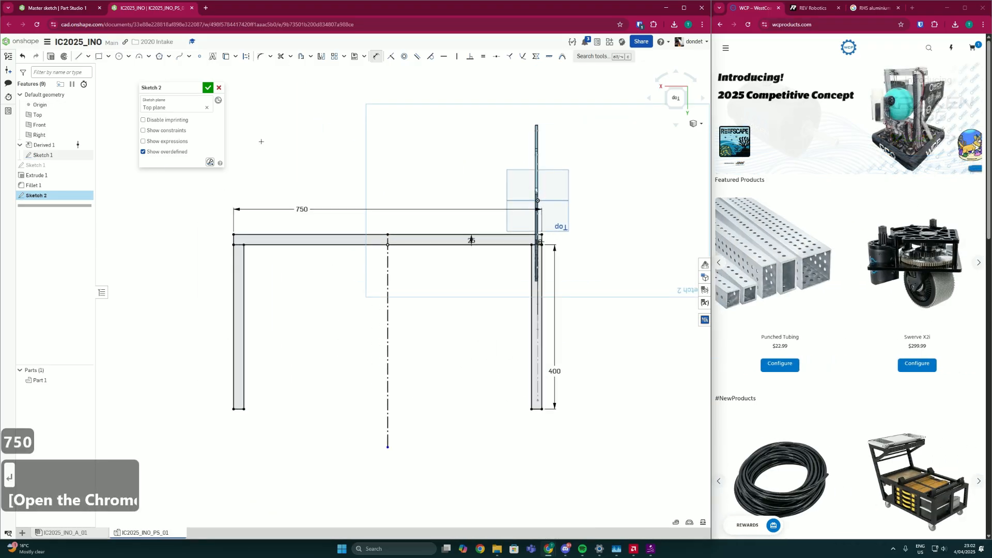
{"action": "left_click", "coordinate": [207, 89]}
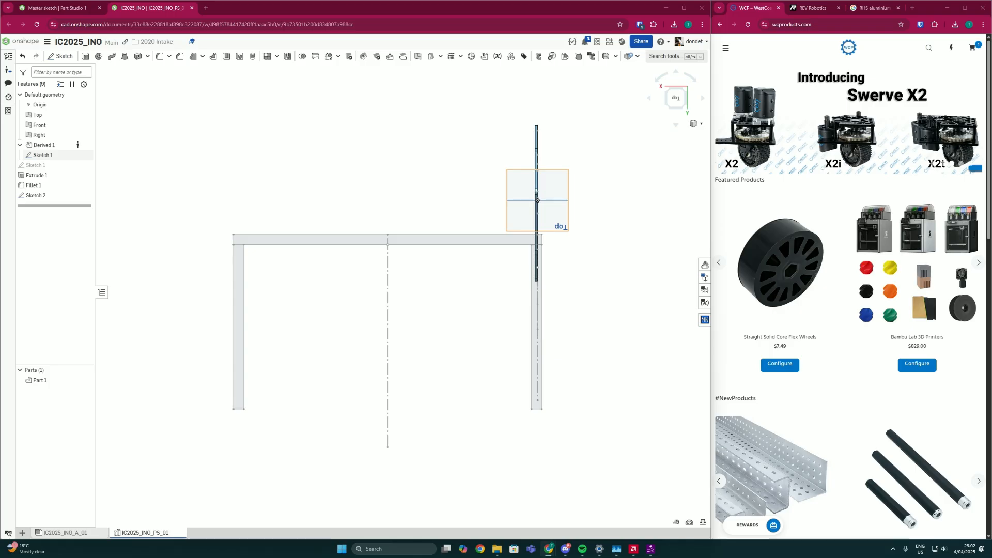
Step: Start a new solid extrusion from the crosswise member and both side member regions of the frame sketch
{"action": "left_click", "coordinate": [85, 55]}
{"action": "scroll", "coordinate": [433, 243], "scroll_direction": "up", "scroll_amount": 1}
{"action": "left_click", "coordinate": [433, 244]}
{"action": "scroll", "coordinate": [554, 352], "scroll_direction": "up", "scroll_amount": 2}
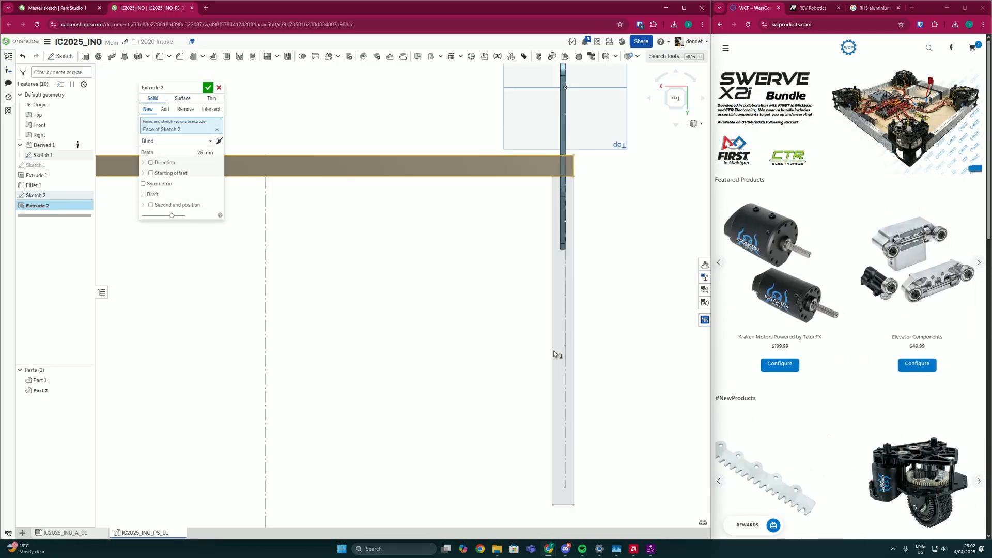
{"action": "left_click", "coordinate": [554, 351]}
{"action": "scroll", "coordinate": [351, 381], "scroll_direction": "down", "scroll_amount": 3}
{"action": "left_click", "coordinate": [197, 343]}
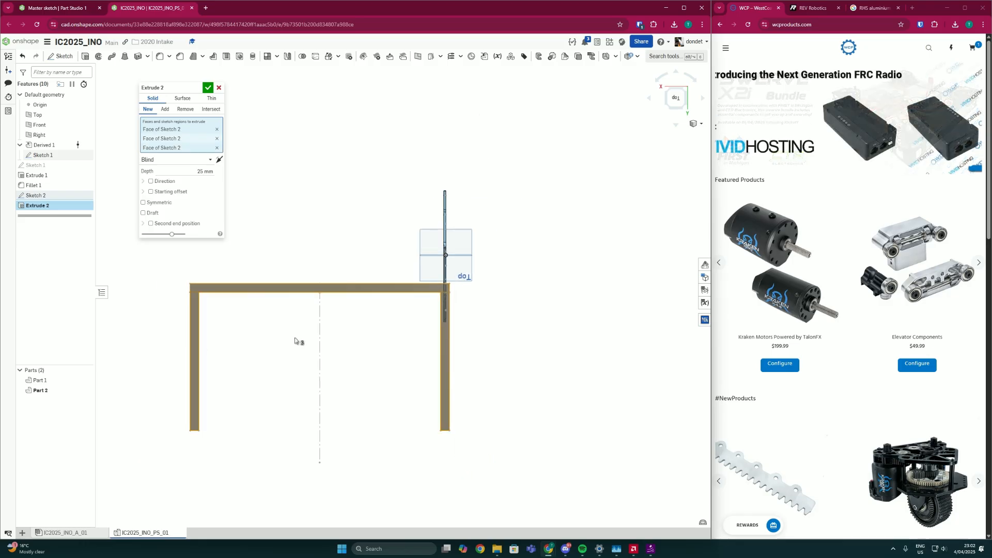
Step: Set the frame extrusion's blind depth to 50 mm and accept it
{"action": "right_click_drag", "start_coordinate": [299, 341], "coordinate": [261, 299]}
{"action": "scroll", "coordinate": [413, 320], "scroll_direction": "up", "scroll_amount": 1}
{"action": "left_click", "coordinate": [205, 171]}
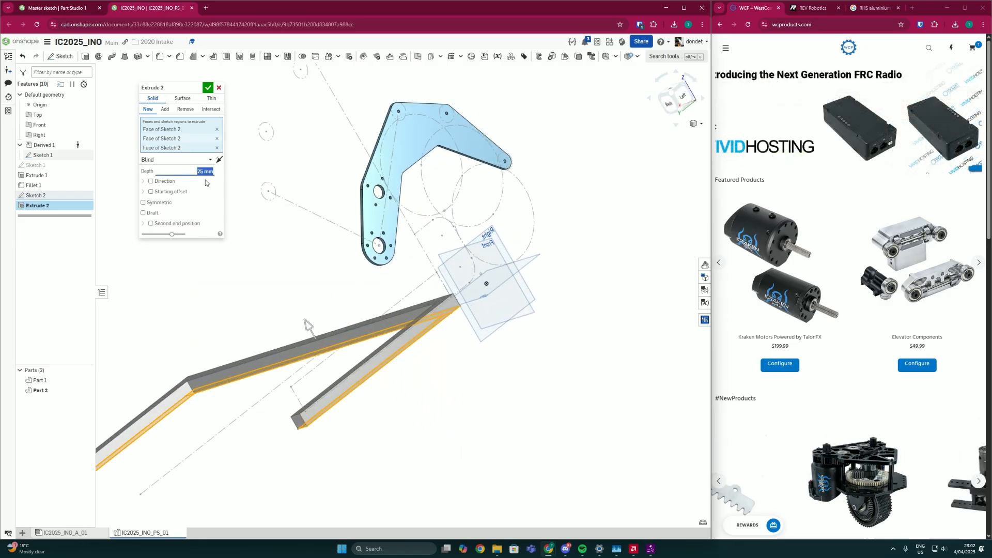
{"action": "type", "text": "50"}
{"action": "left_click", "coordinate": [237, 205]}
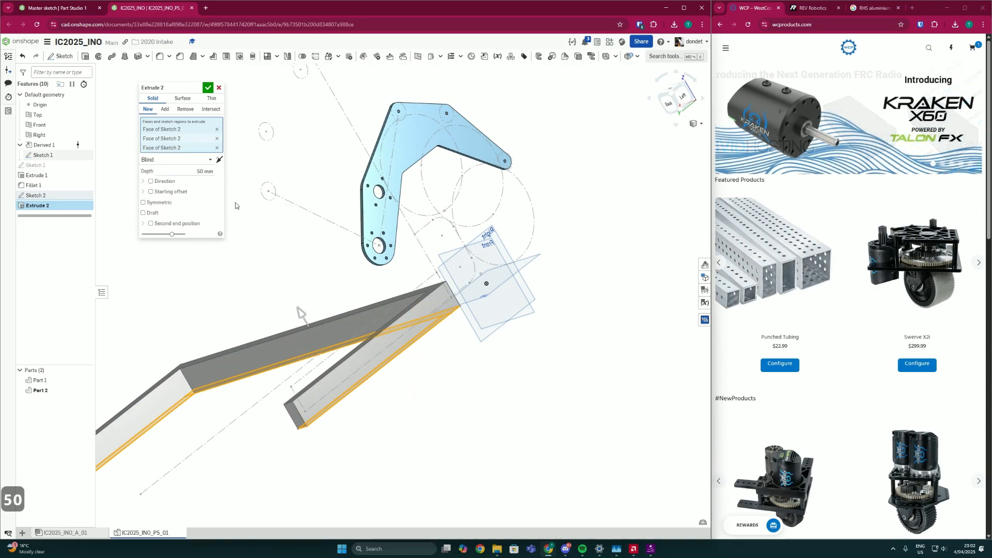
{"action": "scroll", "coordinate": [381, 302], "scroll_direction": "down", "scroll_amount": 2}
{"action": "right_click_drag", "start_coordinate": [380, 303], "coordinate": [403, 306]}
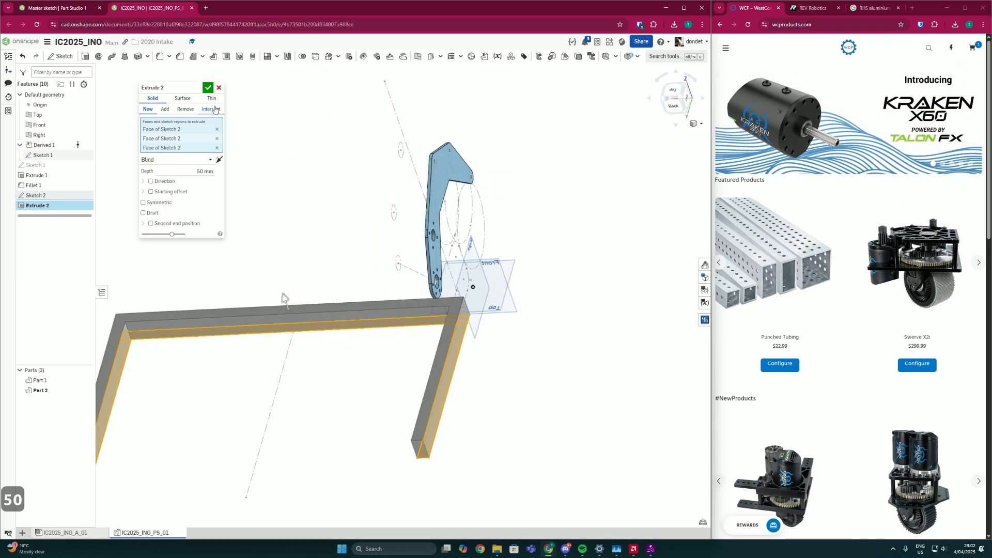
{"action": "left_click", "coordinate": [207, 88]}
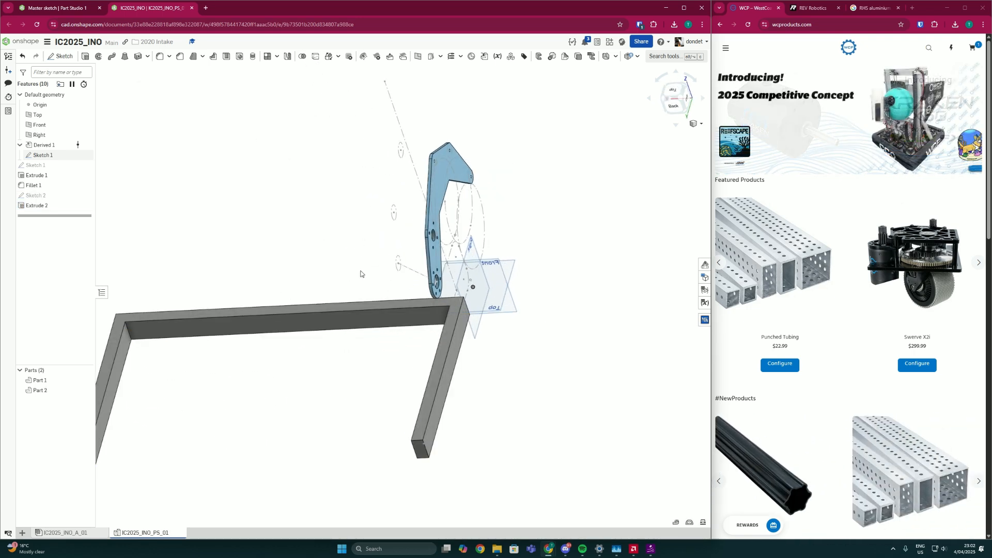
Step: Edit the frame extrusion to use a blind starting offset aligned with the master sketch, with a depth of 50 mm
{"action": "double_click", "coordinate": [54, 209]}
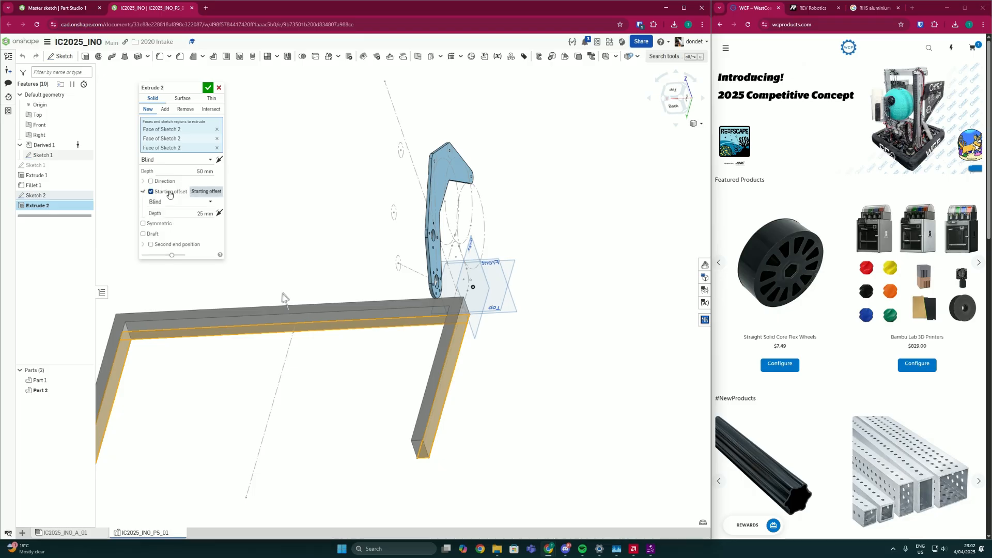
{"action": "right_click_drag", "start_coordinate": [526, 289], "coordinate": [310, 258]}
{"action": "scroll", "coordinate": [394, 312], "scroll_direction": "up", "scroll_amount": 3}
{"action": "scroll", "coordinate": [395, 310], "scroll_direction": "up", "scroll_amount": 3}
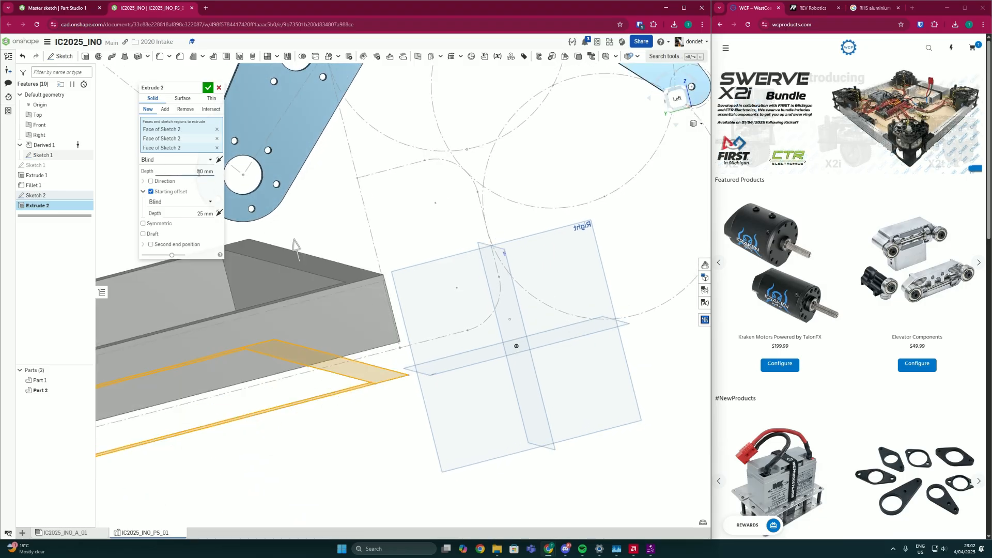
{"action": "key", "text": "Return"}
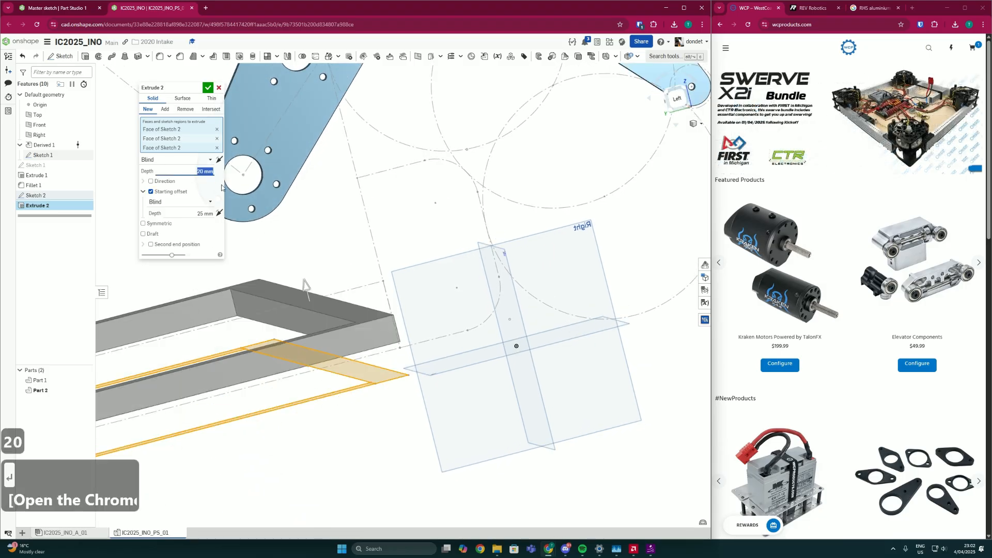
{"action": "type", "text": "50"}
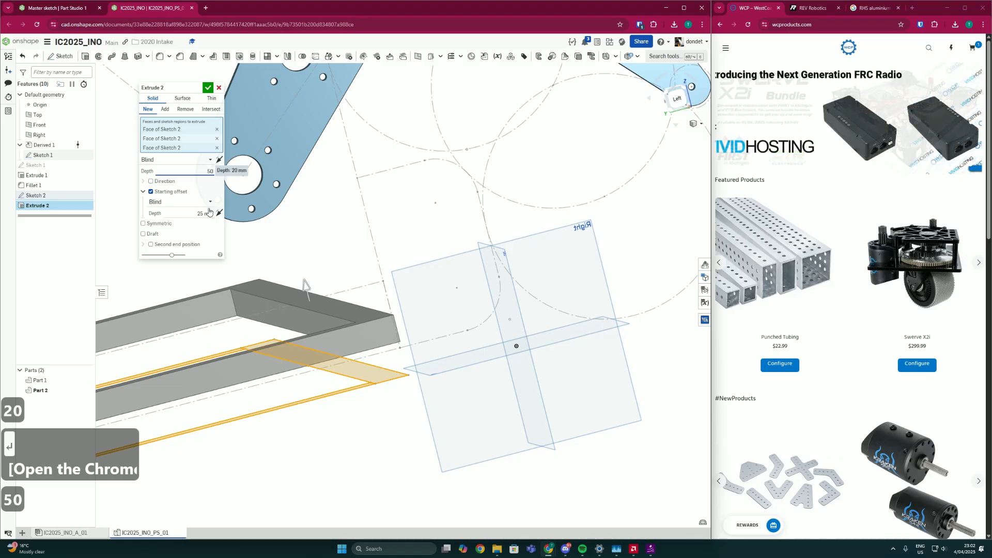
{"action": "left_click", "coordinate": [207, 89]}
Step: Examine the frame's position relative to the intake side plate and master sketch from the left side and in 3D
{"action": "right_click_drag", "start_coordinate": [290, 171], "coordinate": [402, 345]}
{"action": "scroll", "coordinate": [422, 280], "scroll_direction": "up", "scroll_amount": 2}
{"action": "right_click_drag", "start_coordinate": [425, 278], "coordinate": [429, 275]}
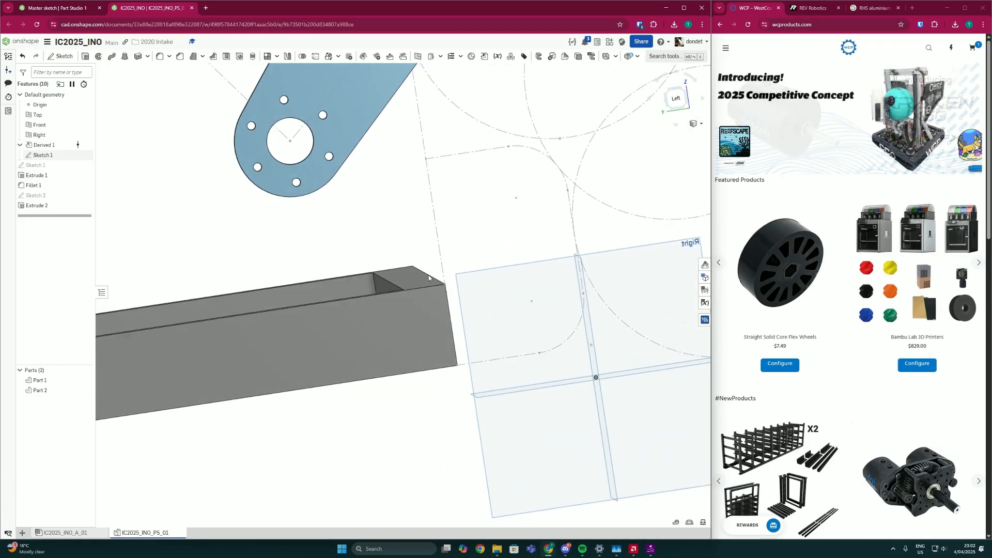
{"action": "scroll", "coordinate": [429, 277], "scroll_direction": "down", "scroll_amount": 2}
{"action": "left_click", "coordinate": [680, 102]}
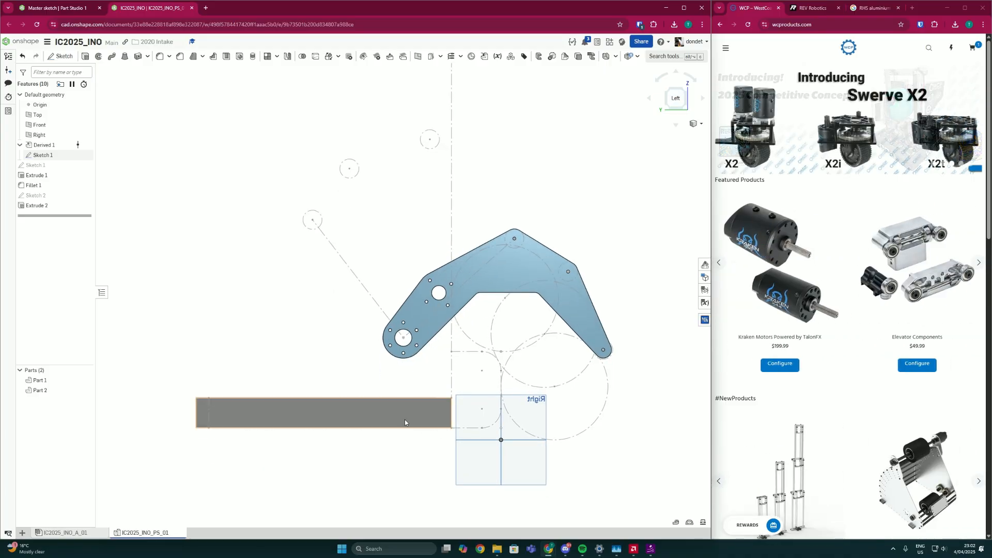
{"action": "scroll", "coordinate": [405, 419], "scroll_direction": "up", "scroll_amount": 1}
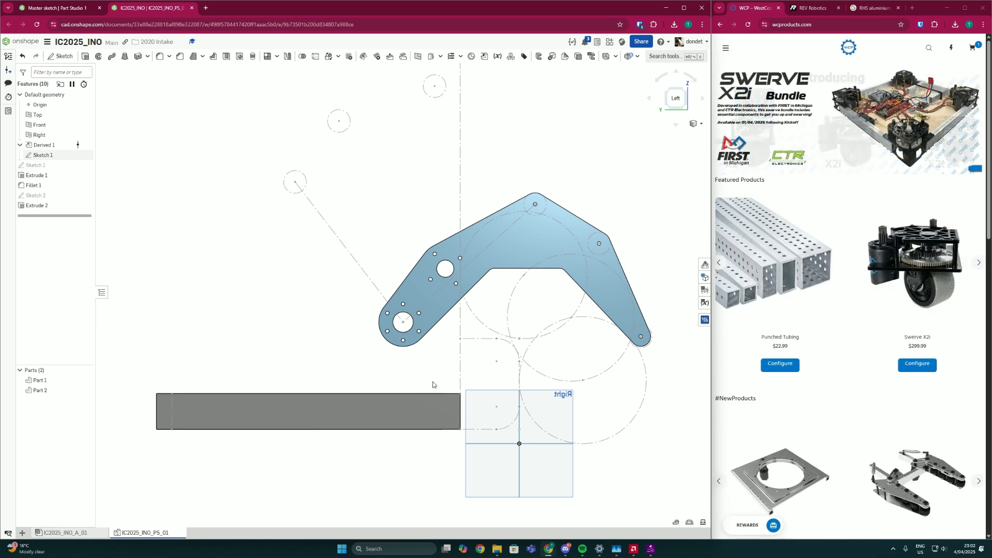
{"action": "scroll", "coordinate": [475, 414], "scroll_direction": "down", "scroll_amount": 2}
{"action": "middle_click_drag", "start_coordinate": [475, 412], "coordinate": [458, 345]}
{"action": "scroll", "coordinate": [471, 376], "scroll_direction": "up", "scroll_amount": 2}
{"action": "scroll", "coordinate": [457, 345], "scroll_direction": "up", "scroll_amount": 1}
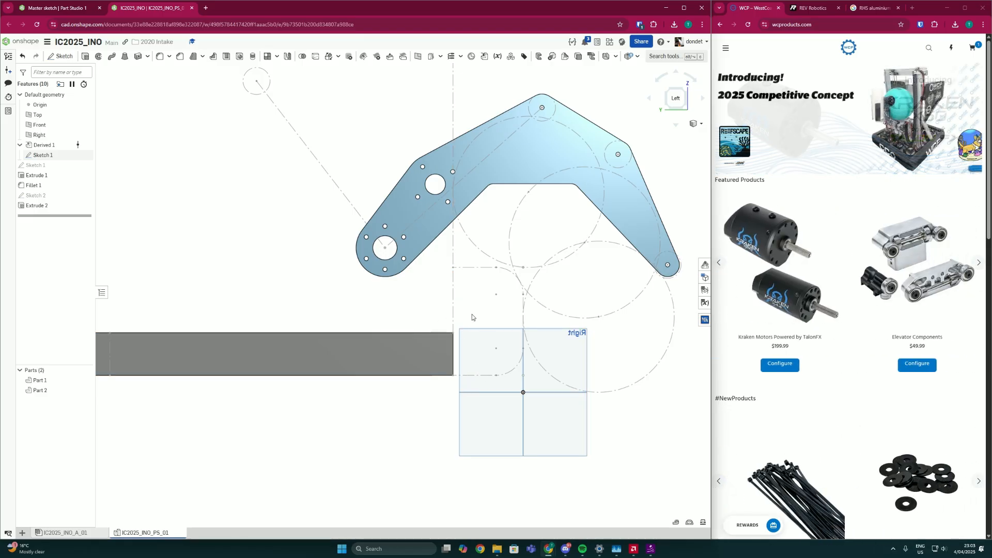
{"action": "scroll", "coordinate": [437, 318], "scroll_direction": "down", "scroll_amount": 3}
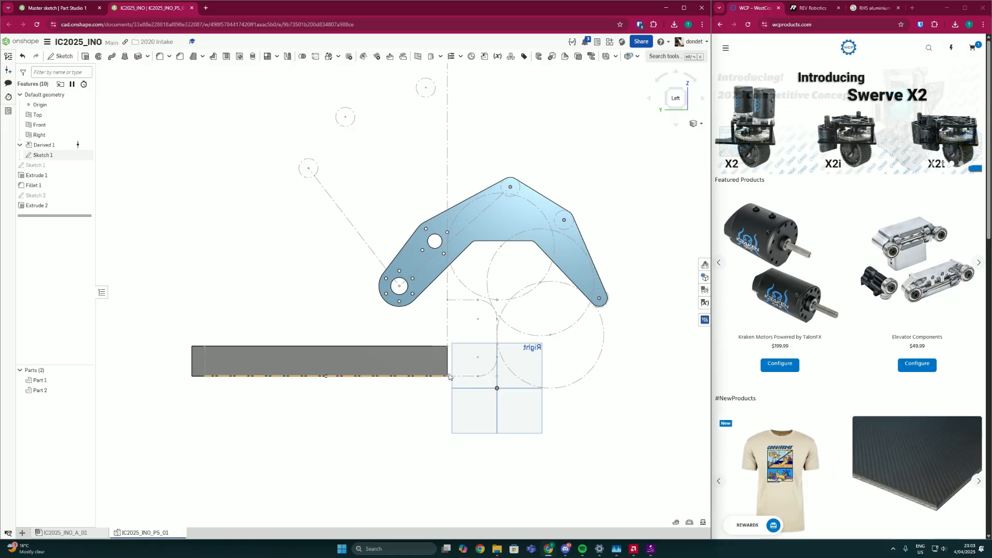
{"action": "scroll", "coordinate": [476, 374], "scroll_direction": "up", "scroll_amount": 2}
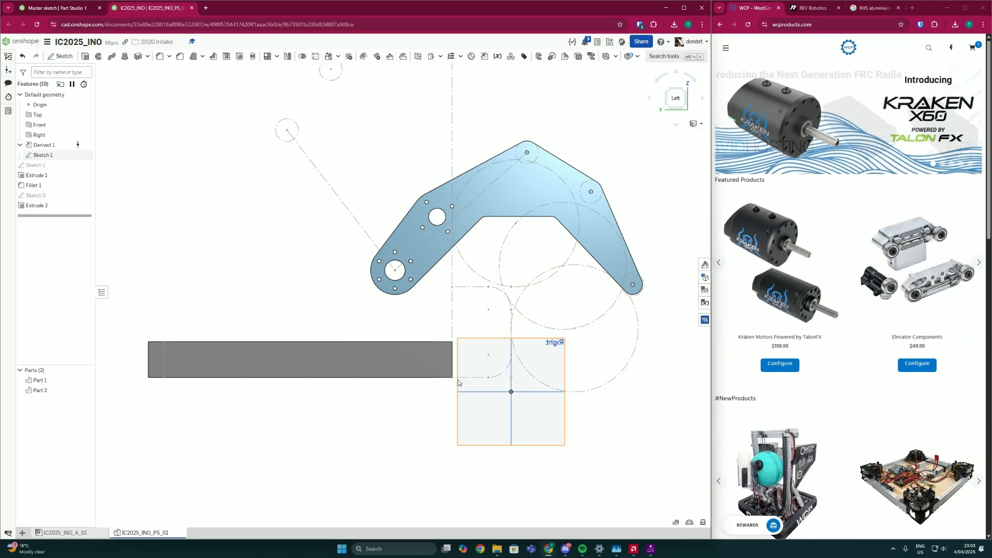
{"action": "scroll", "coordinate": [450, 391], "scroll_direction": "down", "scroll_amount": 2}
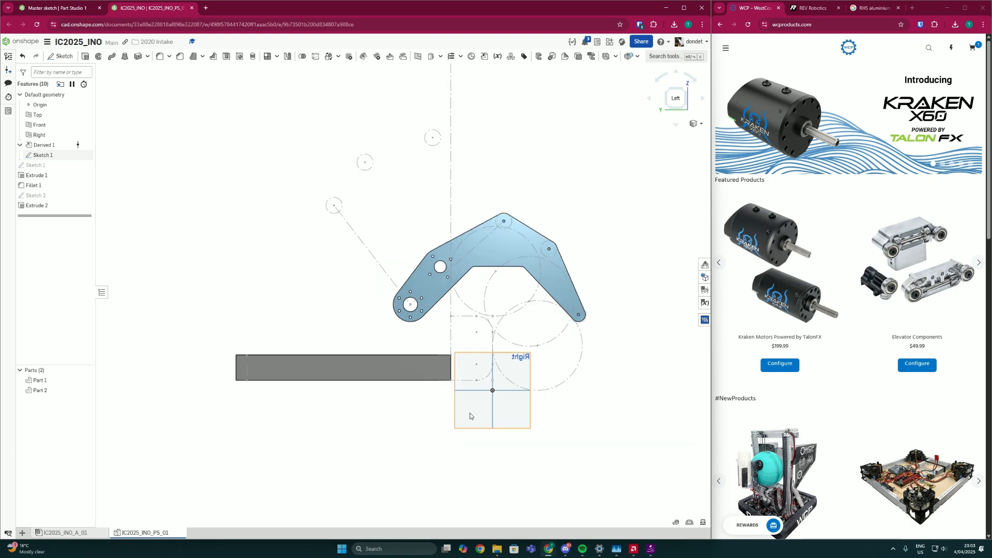
{"action": "right_click_drag", "start_coordinate": [439, 392], "coordinate": [440, 331]}
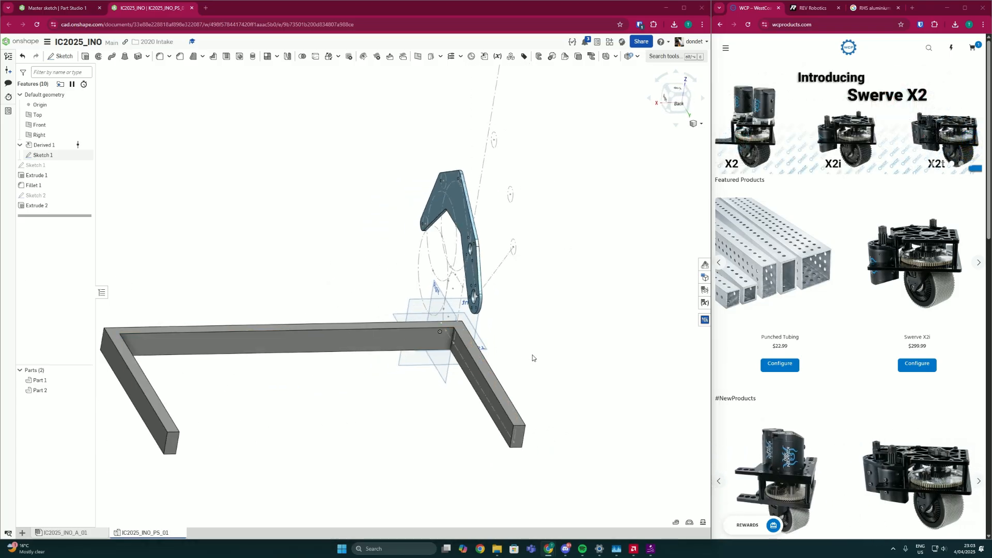
{"action": "scroll", "coordinate": [396, 394], "scroll_direction": "up", "scroll_amount": 1}
{"action": "right_click_drag", "start_coordinate": [396, 394], "coordinate": [391, 409]}
{"action": "scroll", "coordinate": [391, 409], "scroll_direction": "down", "scroll_amount": 3}
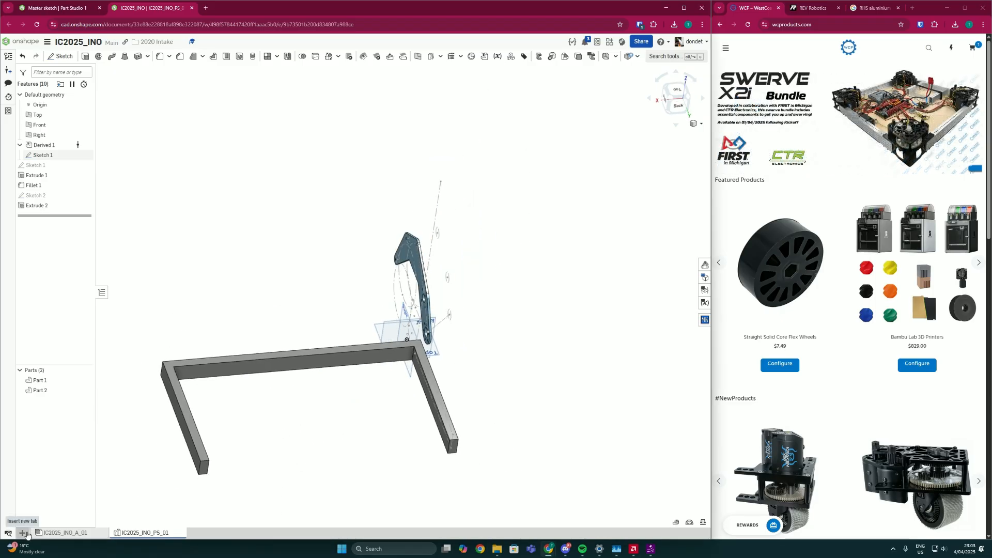
Step: Create and open a new Part Studio and search the FRC parts library for mk4
{"action": "left_click", "coordinate": [71, 465]}
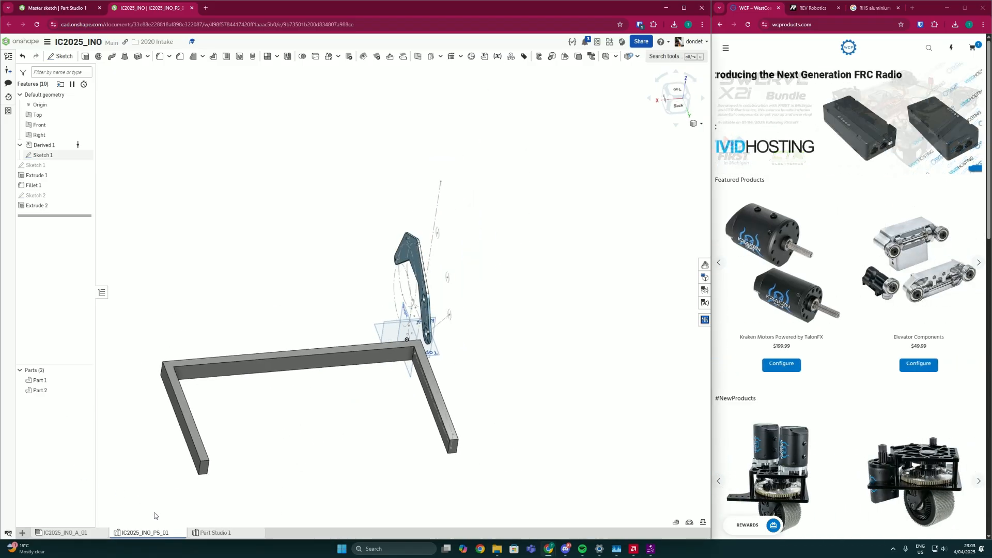
{"action": "left_click", "coordinate": [219, 535]}
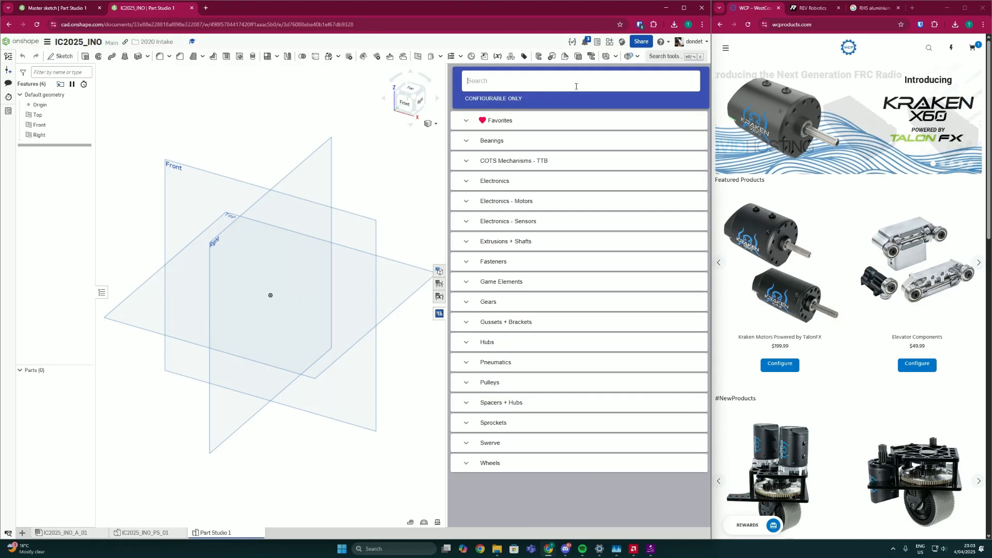
{"action": "key", "text": "m"}
{"action": "key", "text": "k"}
{"action": "key", "text": "4"}
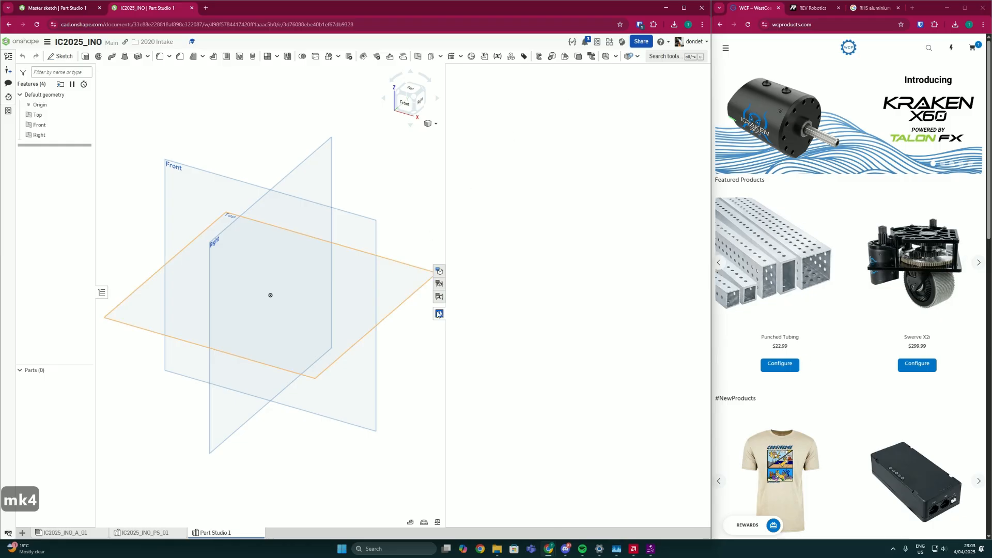
Step: Search the FRC parts library for mk4i and insert the Simplified MK4i with L plate below, Neo motors and 2 inch tube height
{"action": "left_click", "coordinate": [704, 314]}
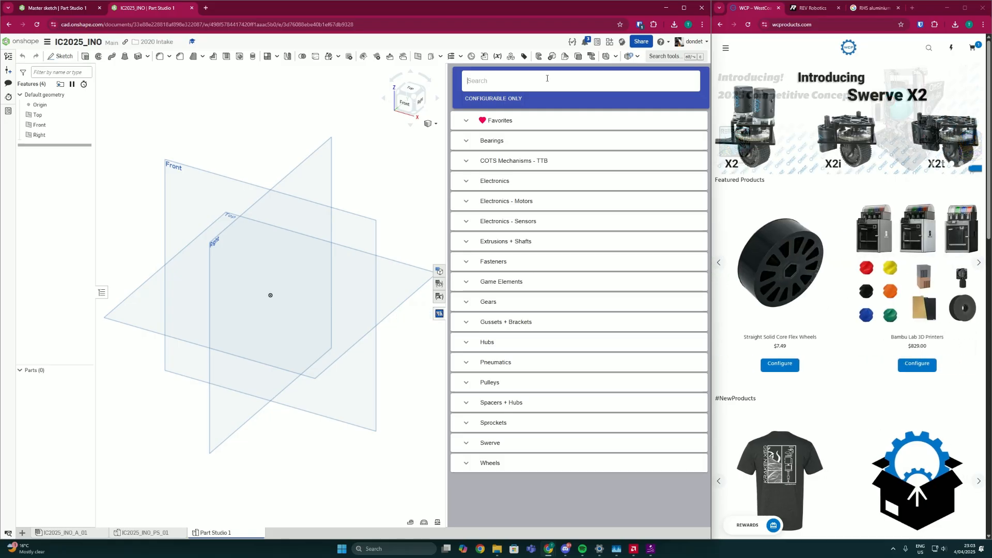
{"action": "type", "text": "mk4i"}
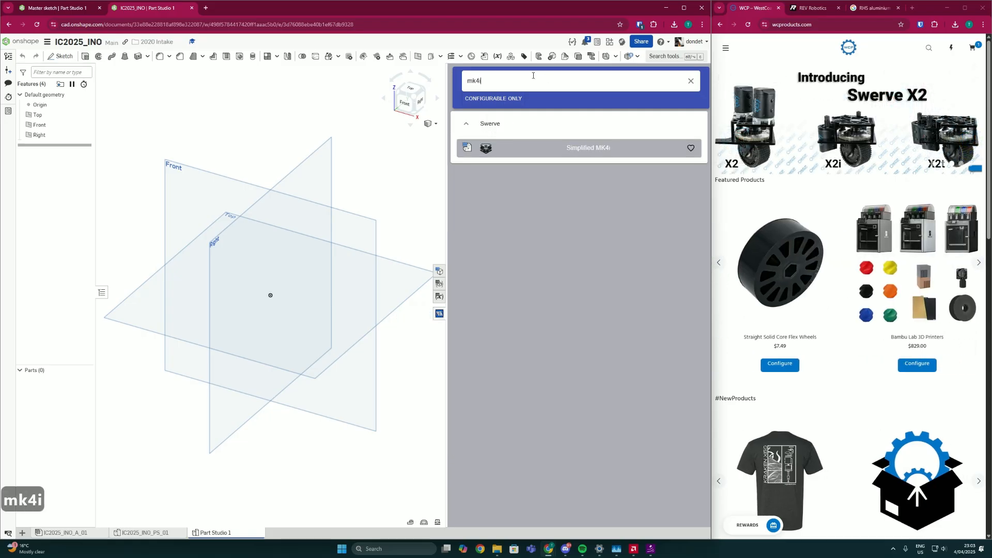
{"action": "left_click", "coordinate": [519, 154]}
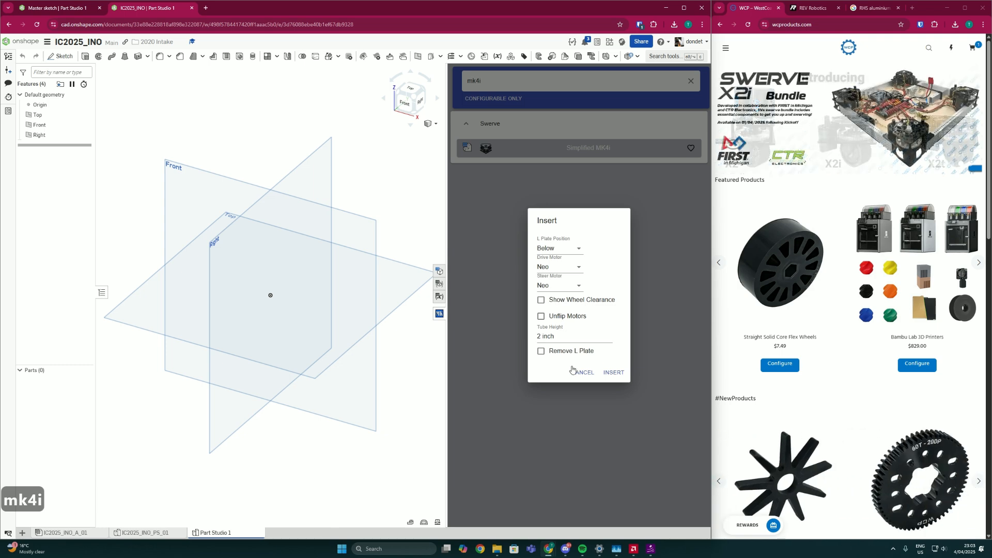
{"action": "left_click", "coordinate": [614, 372]}
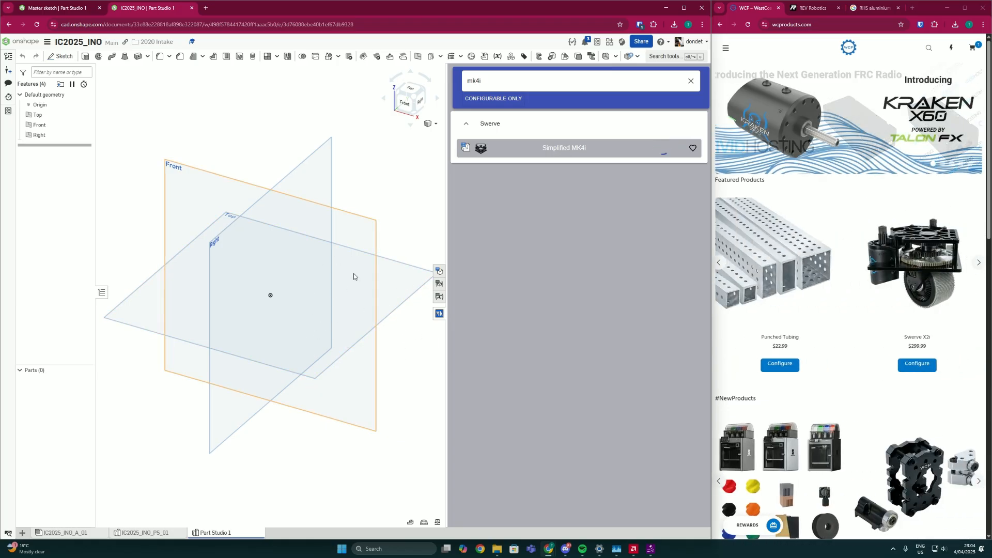
{"action": "key", "text": "Caps_Lock"}
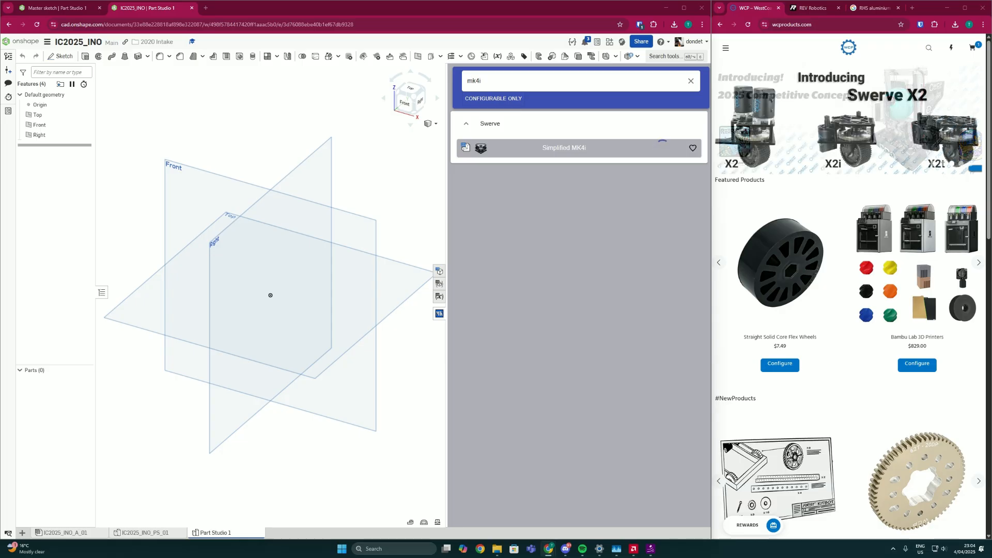
{"action": "scroll", "coordinate": [316, 248], "scroll_direction": "down", "scroll_amount": 6}
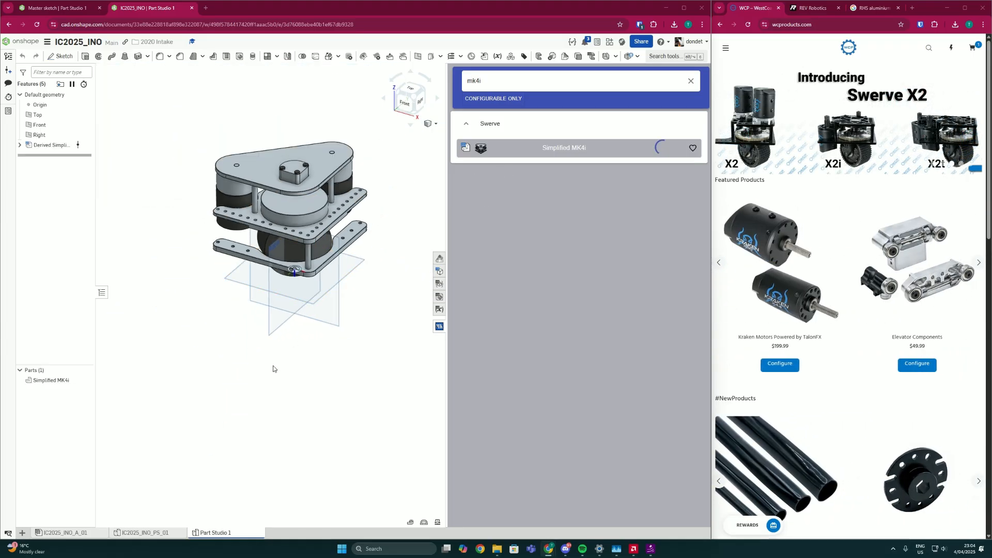
Step: View the inserted swerve module from above and close the parts library
{"action": "middle_click_drag", "start_coordinate": [274, 367], "coordinate": [275, 458]}
{"action": "scroll", "coordinate": [290, 276], "scroll_direction": "up", "scroll_amount": 1}
{"action": "right_click_drag", "start_coordinate": [290, 283], "coordinate": [302, 351]}
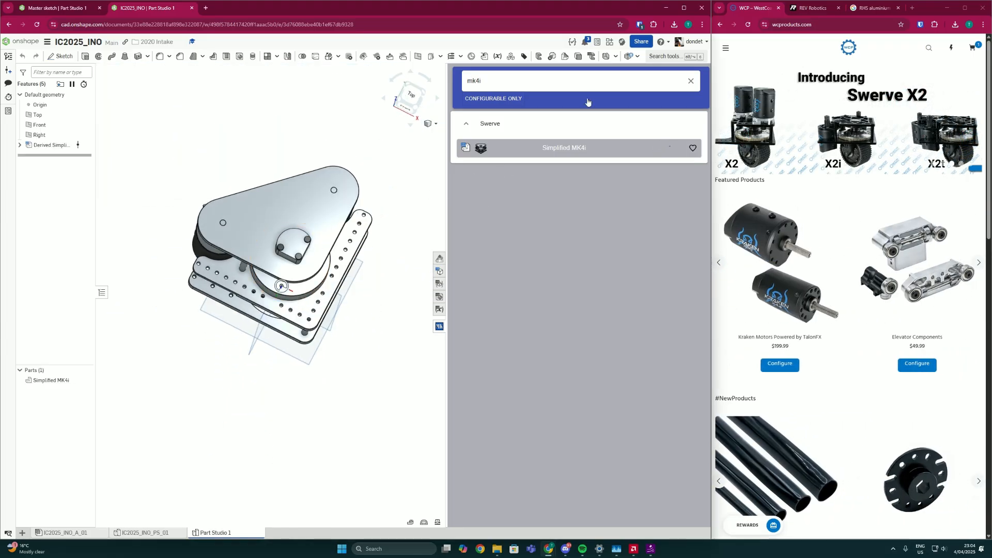
{"action": "left_click", "coordinate": [439, 326]}
{"action": "left_click", "coordinate": [454, 276]}
{"action": "scroll", "coordinate": [453, 276], "scroll_direction": "down", "scroll_amount": 2}
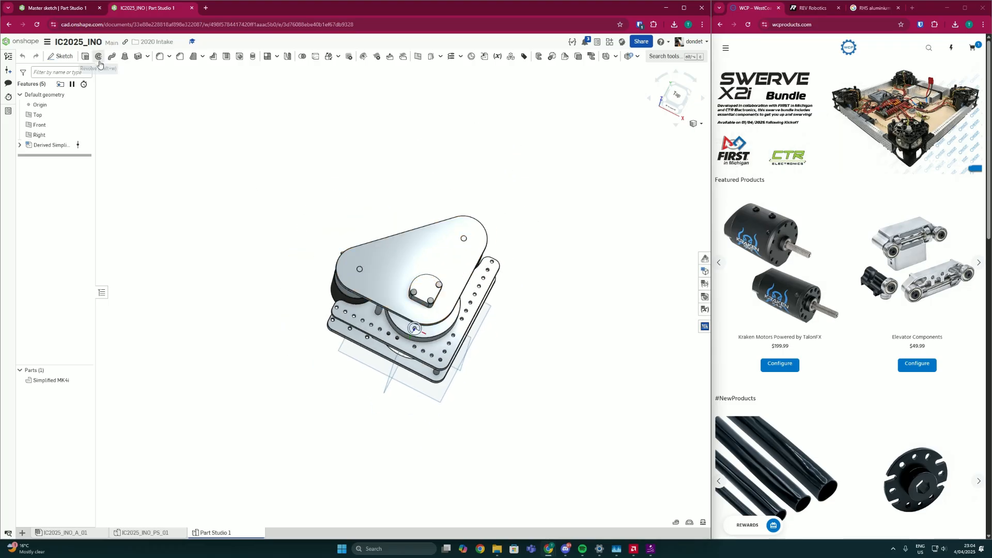
Step: Start a sketch on a flat face of the swerve module and draw a triangle around it with legs about 210 mm and 215 mm
{"action": "left_click", "coordinate": [60, 56]}
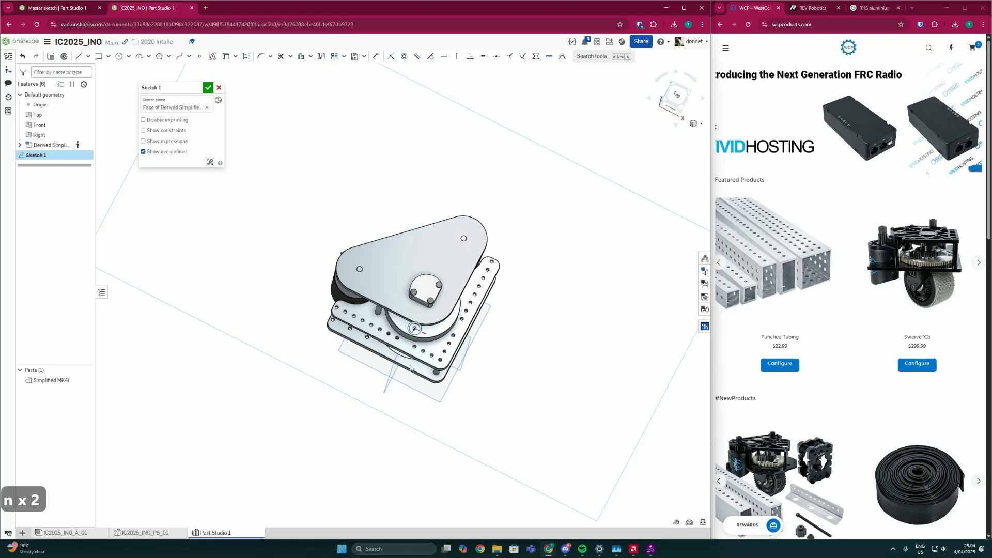
{"action": "key", "text": "n"}
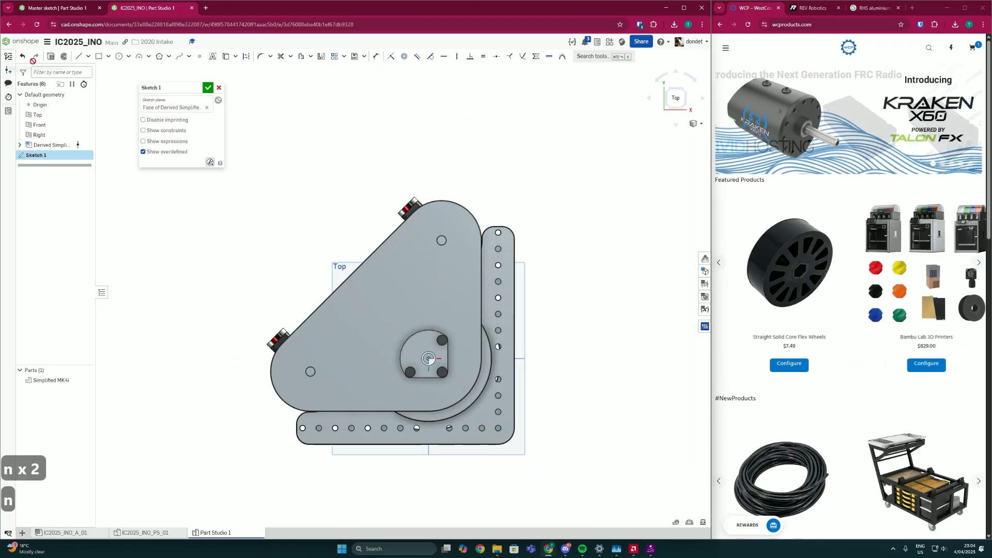
{"action": "left_click", "coordinate": [78, 56]}
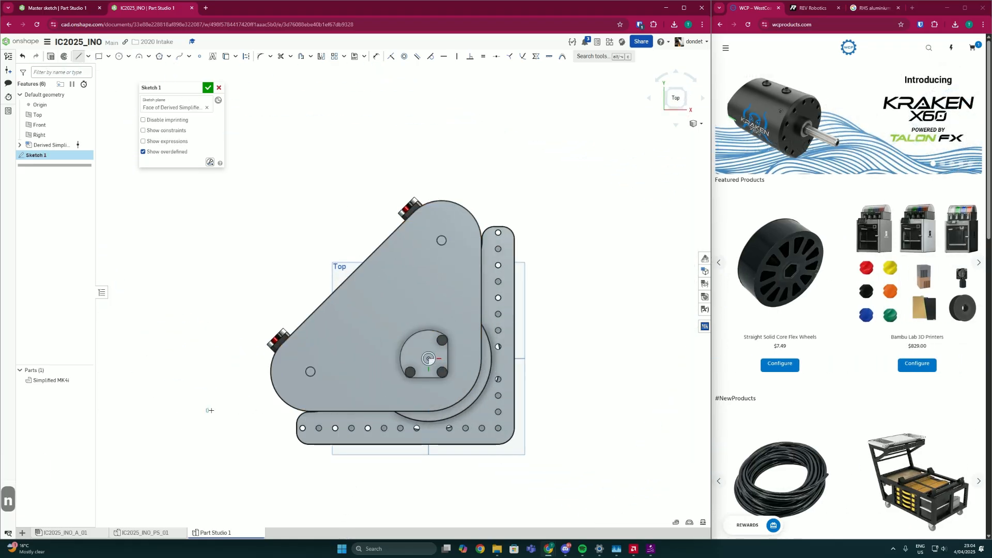
{"action": "left_click", "coordinate": [476, 411]}
{"action": "left_click", "coordinate": [480, 135]}
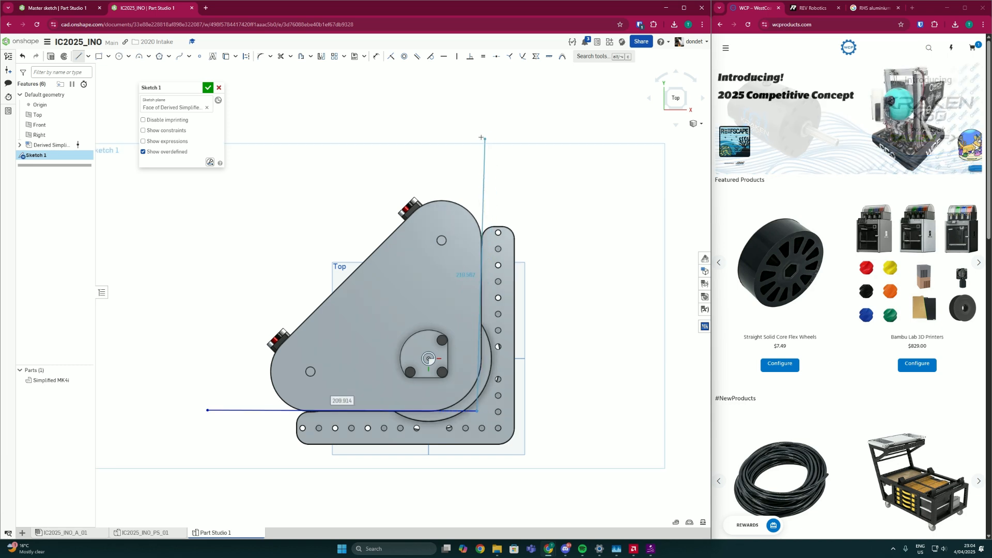
{"action": "left_click", "coordinate": [207, 410]}
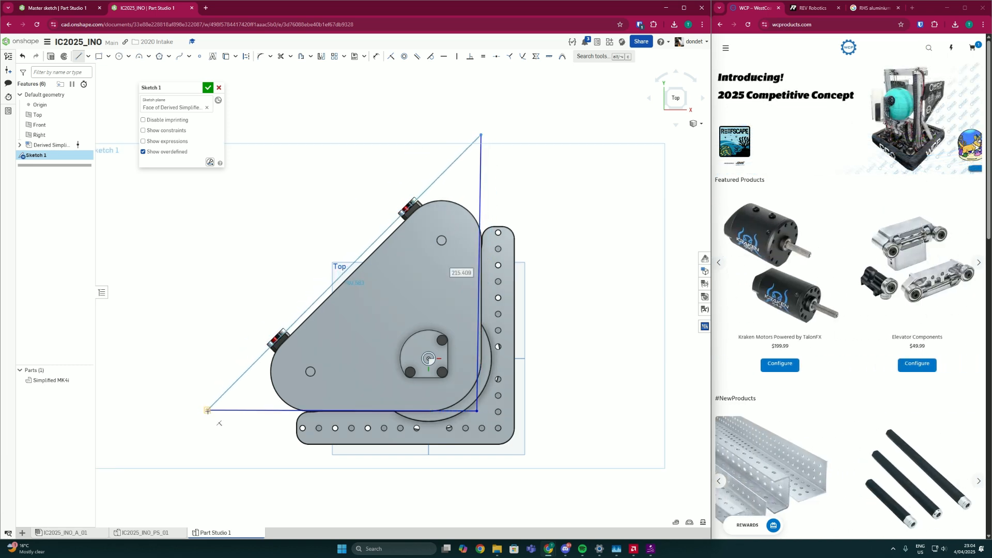
{"action": "key", "text": "Escape"}
Step: Make the triangle's sides coincident with the module's straight outer edges
{"action": "scroll", "coordinate": [471, 347], "scroll_direction": "up", "scroll_amount": 3}
{"action": "scroll", "coordinate": [470, 347], "scroll_direction": "up", "scroll_amount": 2}
{"action": "key", "text": "i"}
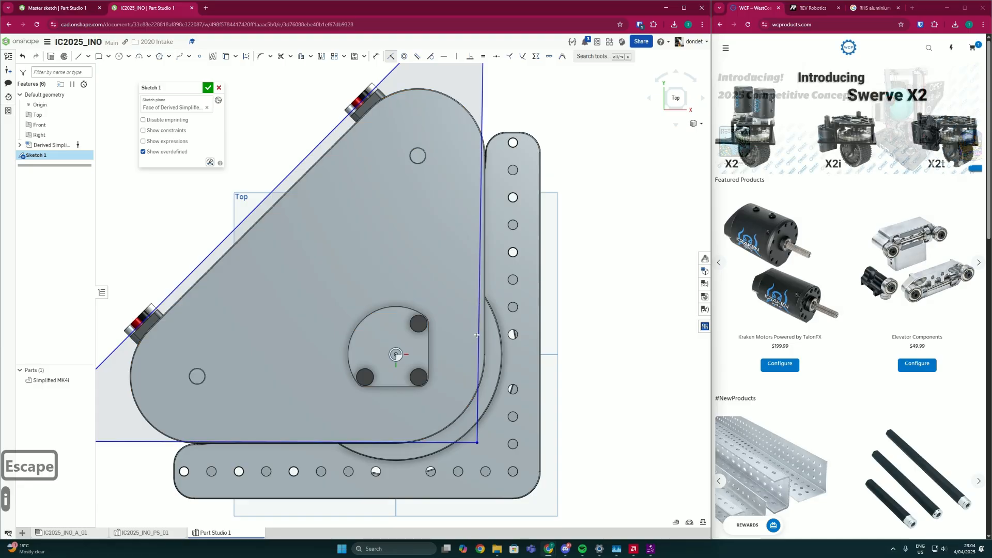
{"action": "left_click", "coordinate": [483, 284]}
{"action": "left_click", "coordinate": [481, 291]}
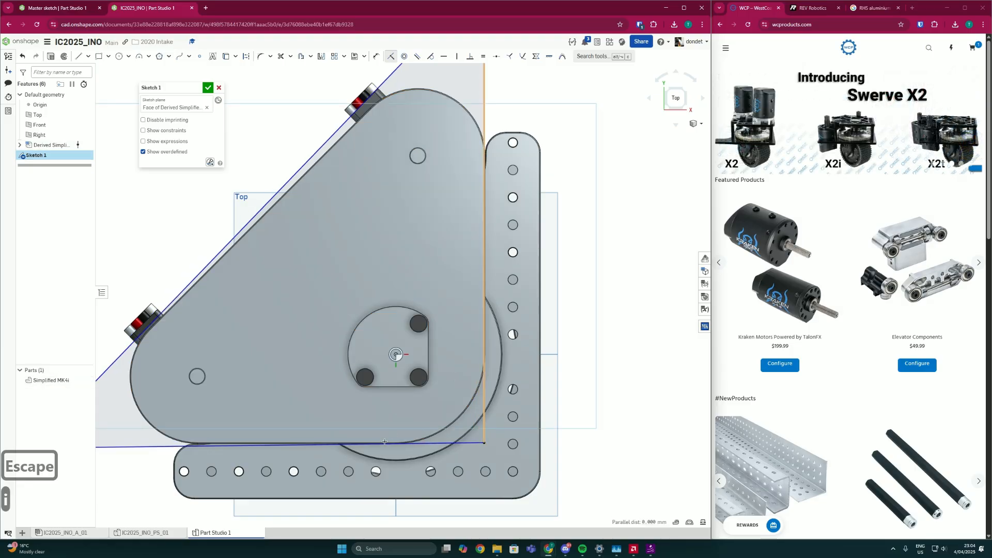
{"action": "scroll", "coordinate": [216, 444], "scroll_direction": "down", "scroll_amount": 3}
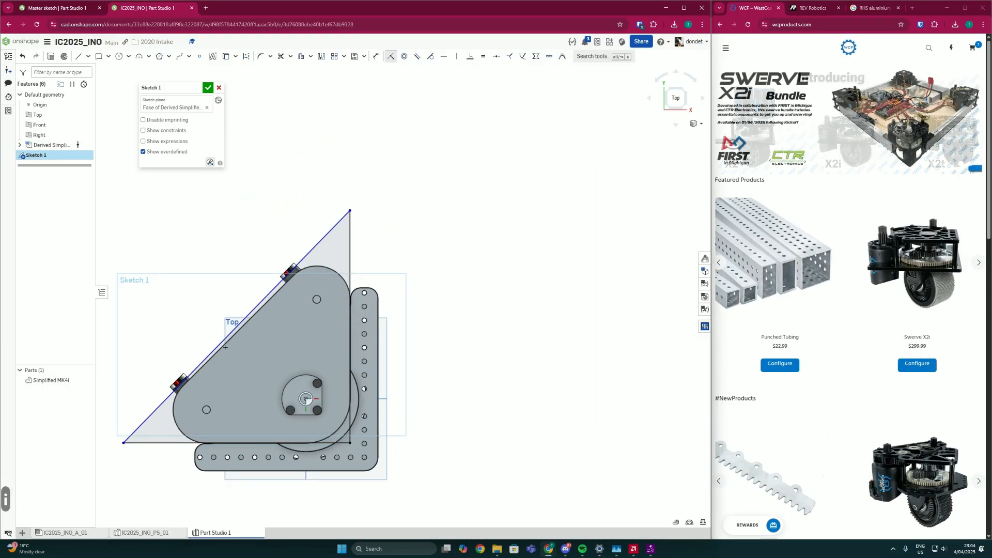
Step: Dimension the triangle's horizontal and vertical legs at their current lengths
{"action": "scroll", "coordinate": [302, 426], "scroll_direction": "down", "scroll_amount": 2}
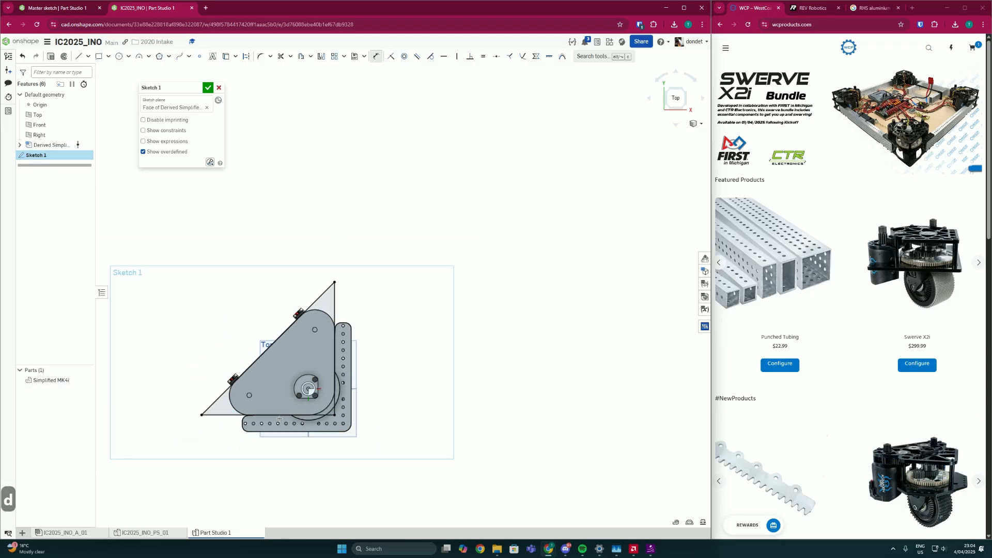
{"action": "key", "text": "Return"}
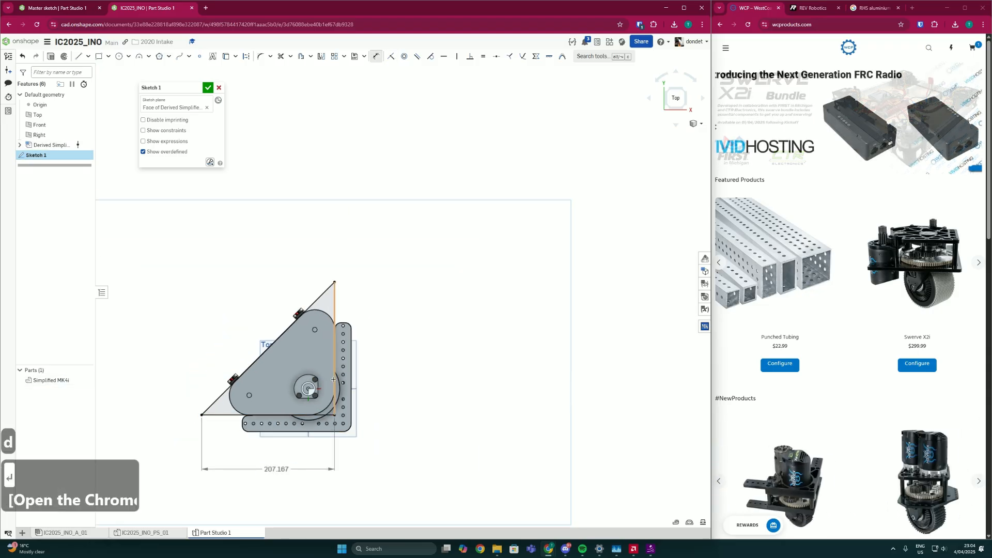
{"action": "left_click", "coordinate": [334, 367]}
{"action": "key", "text": "Return"}
Step: Dimension the offsets between both triangle legs and the outer edges of the module's L plate
{"action": "scroll", "coordinate": [306, 431], "scroll_direction": "up", "scroll_amount": 4}
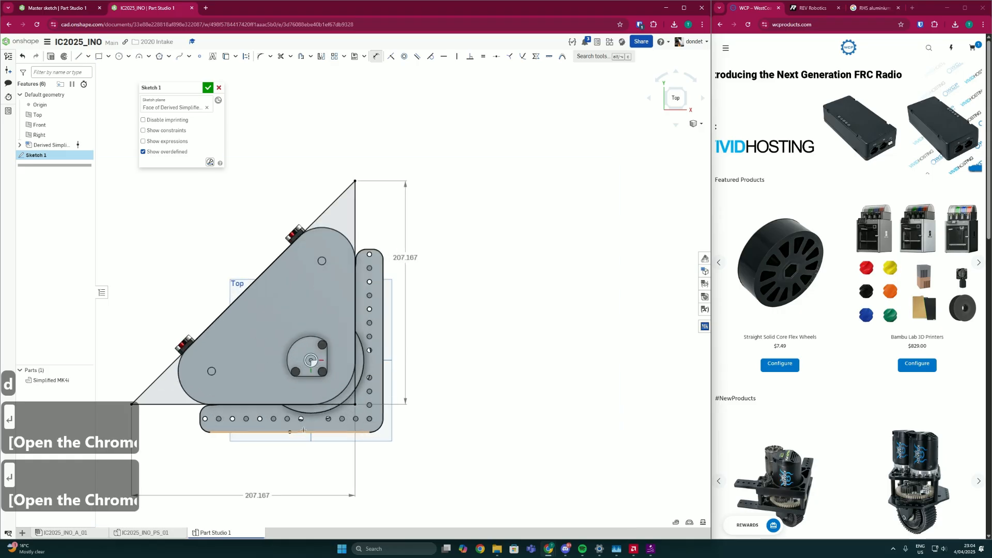
{"action": "left_click", "coordinate": [313, 400]}
{"action": "left_click", "coordinate": [315, 421]}
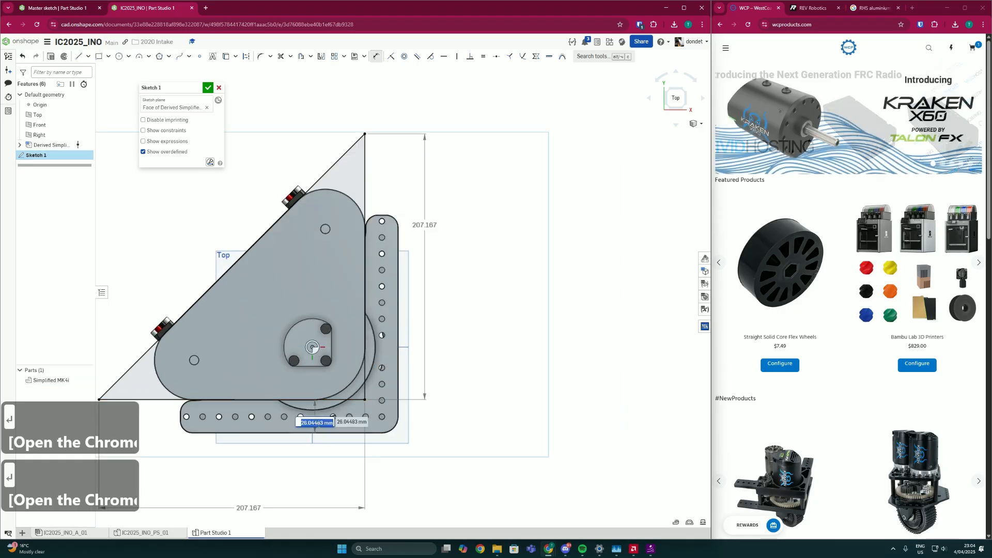
{"action": "key", "text": "Return"}
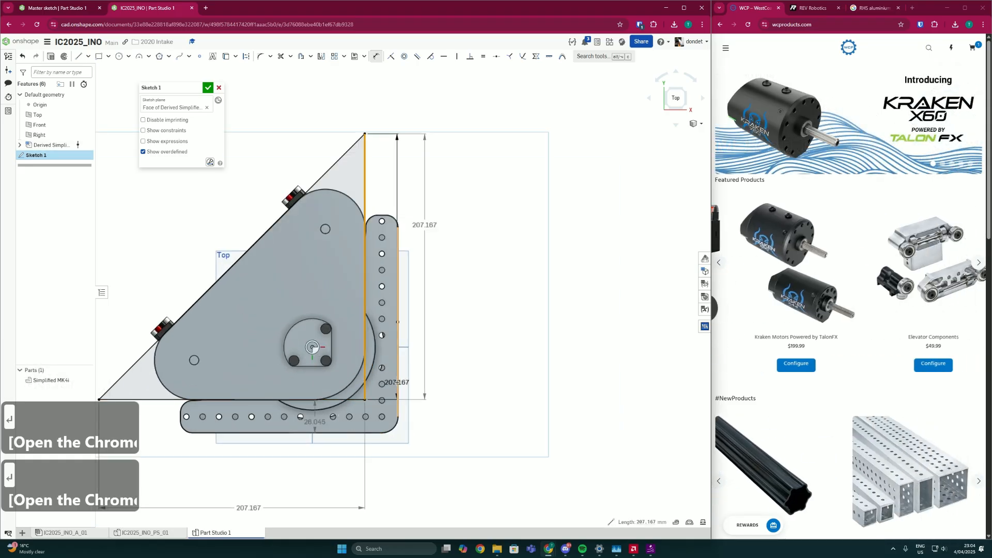
{"action": "left_click", "coordinate": [363, 380]}
{"action": "left_click", "coordinate": [398, 382]}
{"action": "left_click", "coordinate": [392, 367]}
{"action": "key", "text": "Return"}
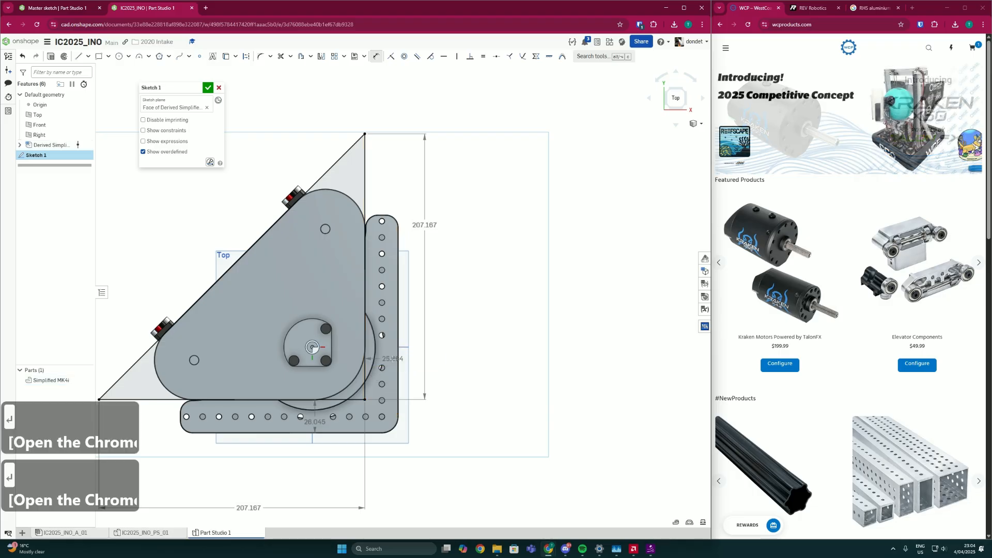
Step: Check the offset dimensions around the module's corner and close the sketch
{"action": "scroll", "coordinate": [366, 395], "scroll_direction": "down", "scroll_amount": 4}
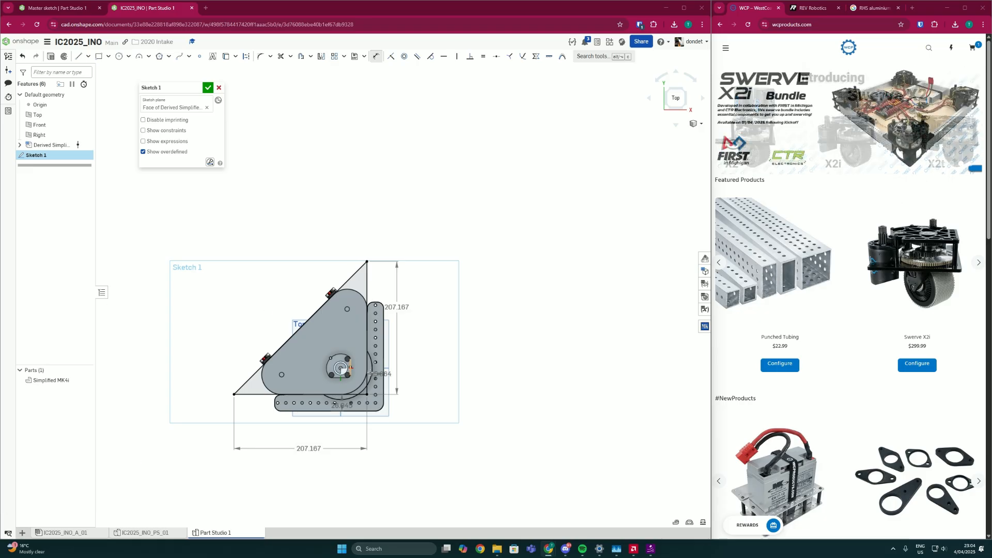
{"action": "scroll", "coordinate": [363, 405], "scroll_direction": "up", "scroll_amount": 5}
{"action": "scroll", "coordinate": [312, 409], "scroll_direction": "up", "scroll_amount": 1}
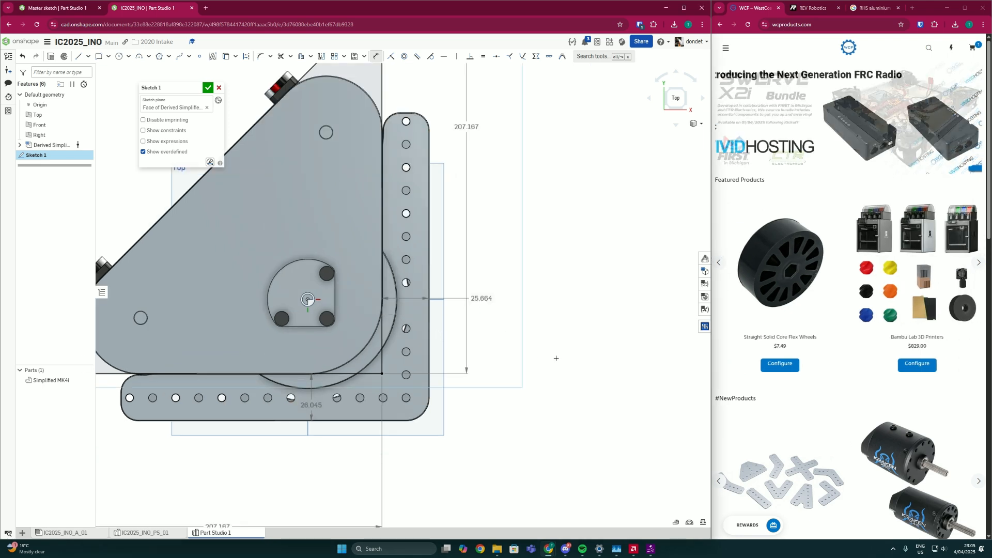
{"action": "scroll", "coordinate": [409, 302], "scroll_direction": "up", "scroll_amount": 2}
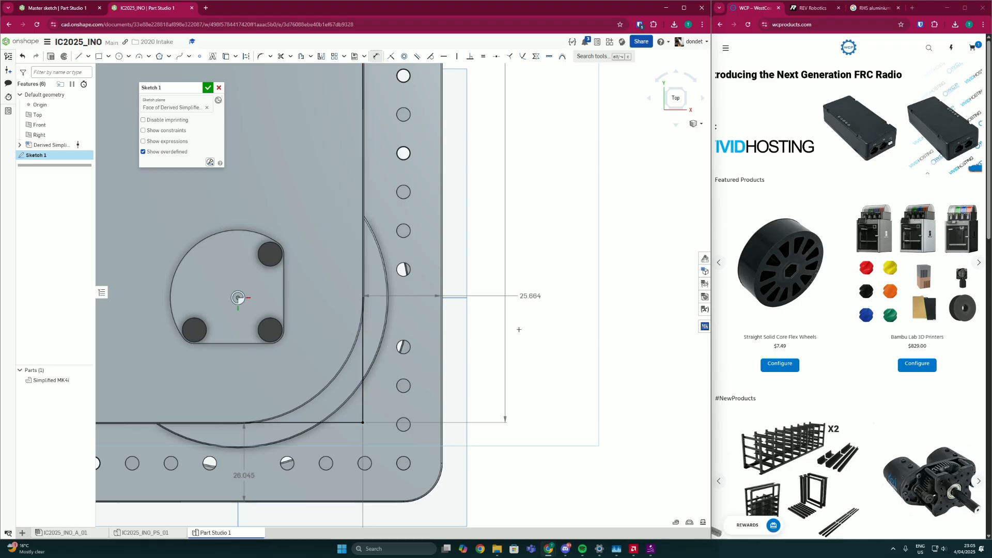
{"action": "scroll", "coordinate": [467, 363], "scroll_direction": "down", "scroll_amount": 3}
{"action": "scroll", "coordinate": [511, 339], "scroll_direction": "up", "scroll_amount": 2}
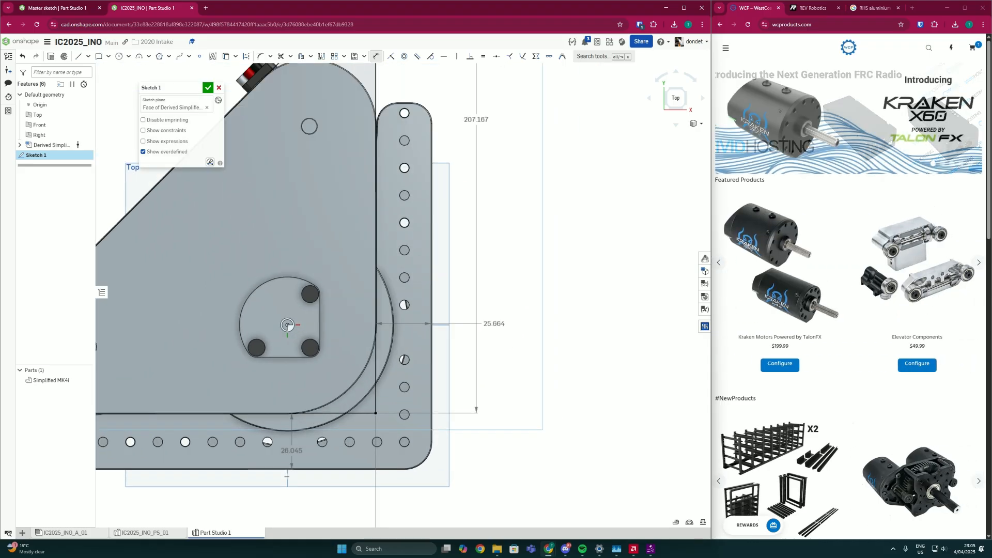
{"action": "middle_click_drag", "start_coordinate": [297, 444], "coordinate": [318, 424]}
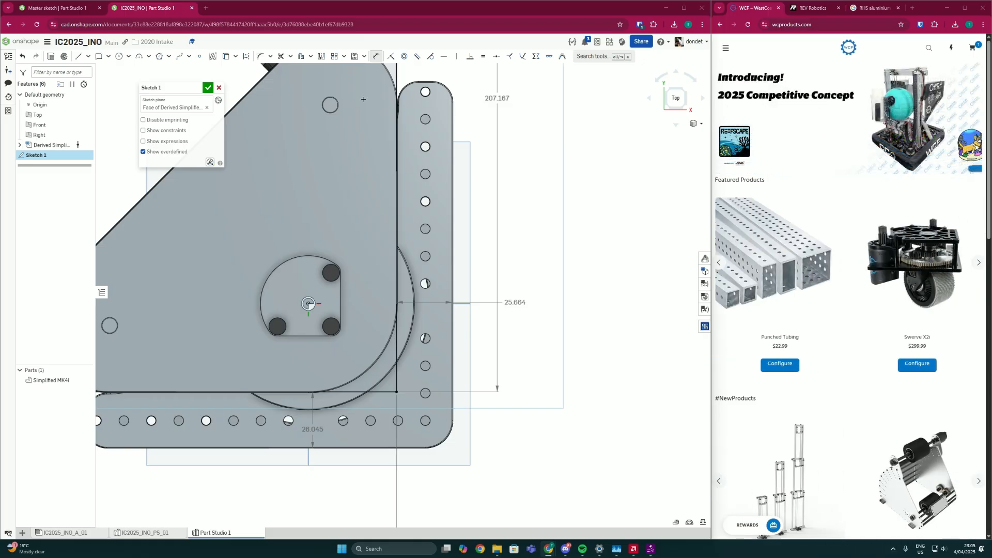
{"action": "left_click", "coordinate": [217, 87]}
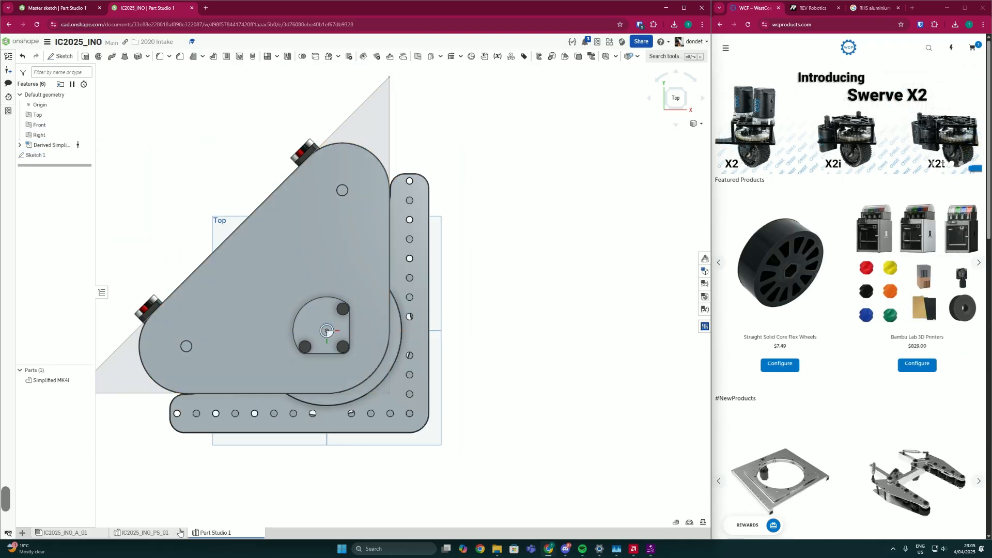
Step: Look at the frame in IC2025_INO_PS_01 and reopen the module's triangle sketch in Part Studio 1 to read its dimensions
{"action": "left_click", "coordinate": [160, 535]}
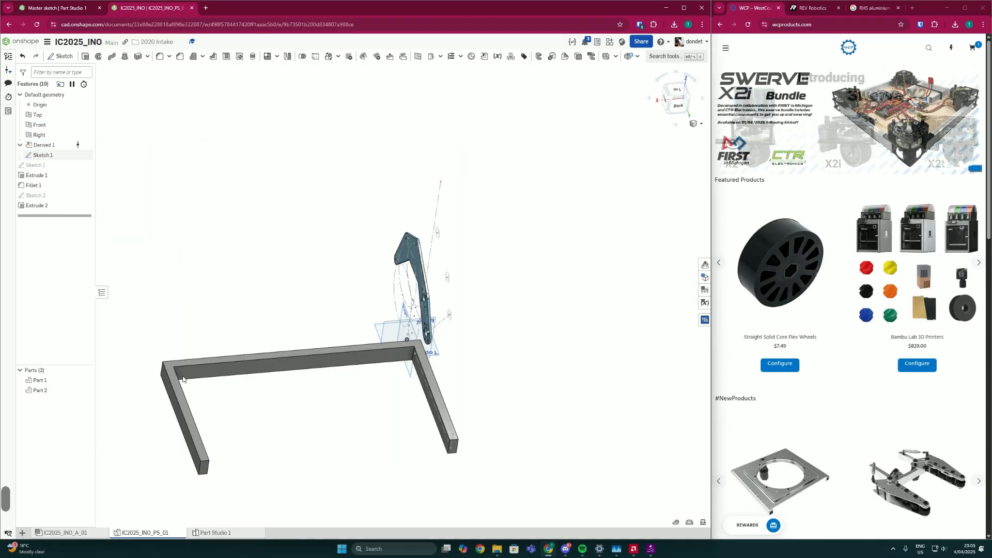
{"action": "left_click", "coordinate": [205, 534]}
{"action": "double_click", "coordinate": [37, 155]}
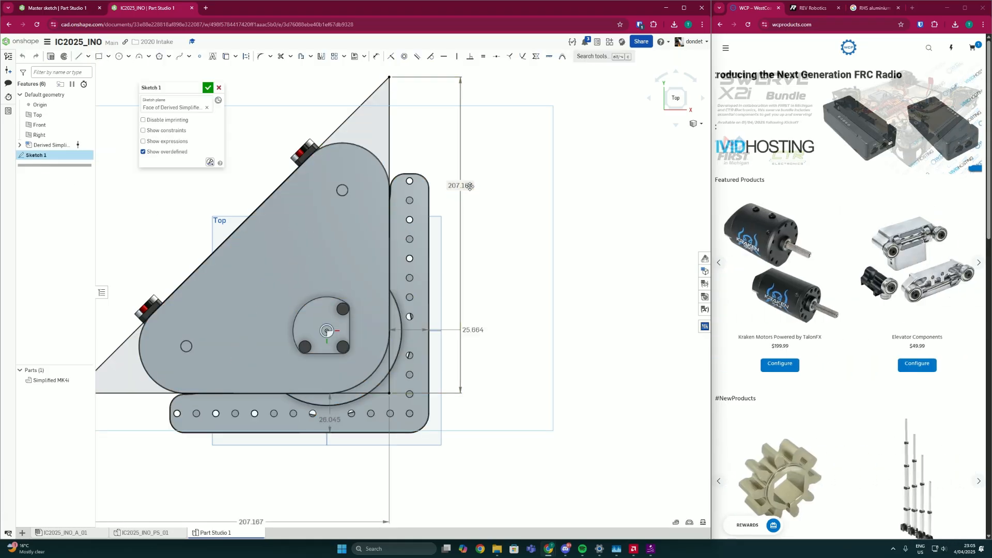
Step: In IC2025_INO_PS_01, sketch a diagonal line on the frame's top face across the inside corner farthest from the intake side plate
{"action": "left_click", "coordinate": [175, 535]}
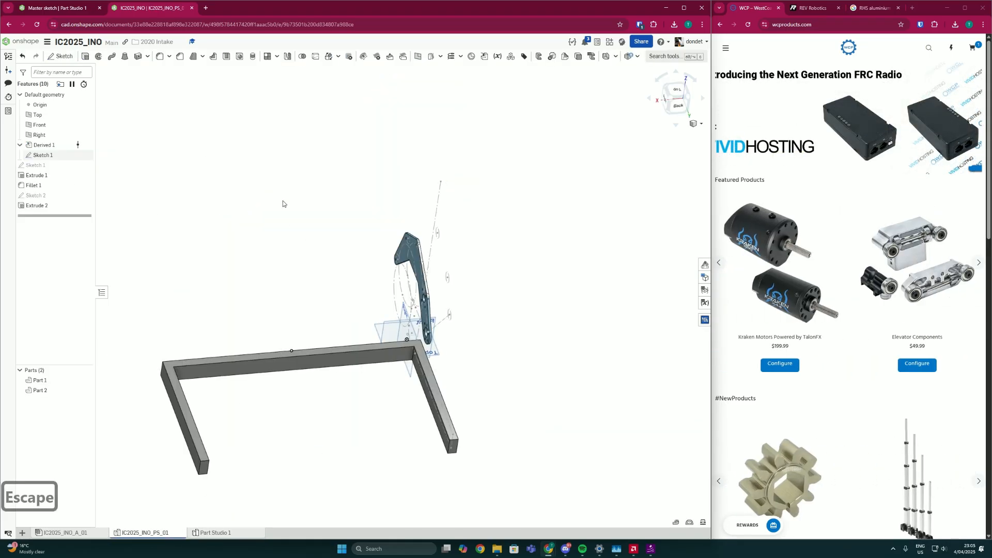
{"action": "middle_click_drag", "start_coordinate": [413, 368], "coordinate": [414, 317]}
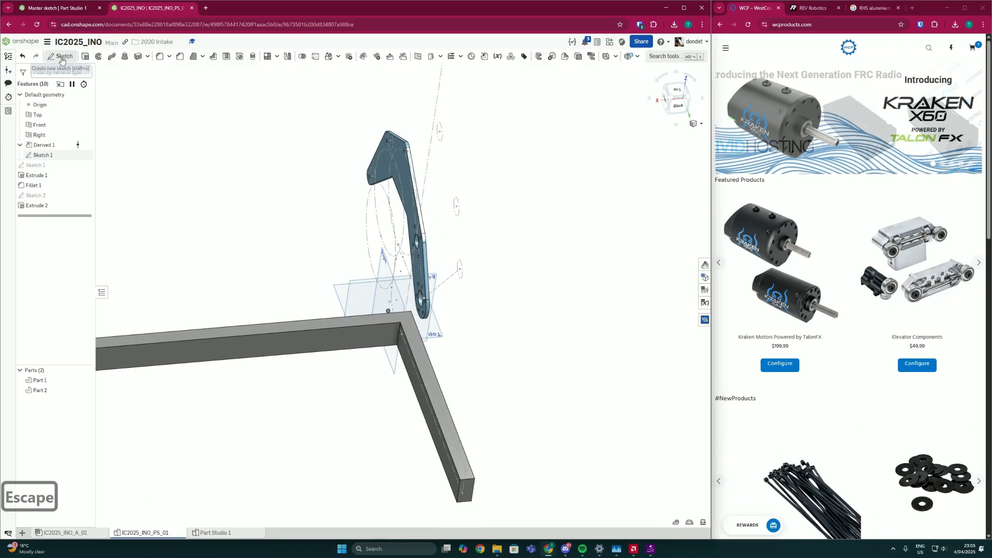
{"action": "left_click", "coordinate": [62, 57]}
{"action": "scroll", "coordinate": [380, 322], "scroll_direction": "up", "scroll_amount": 2}
{"action": "left_click", "coordinate": [380, 323]}
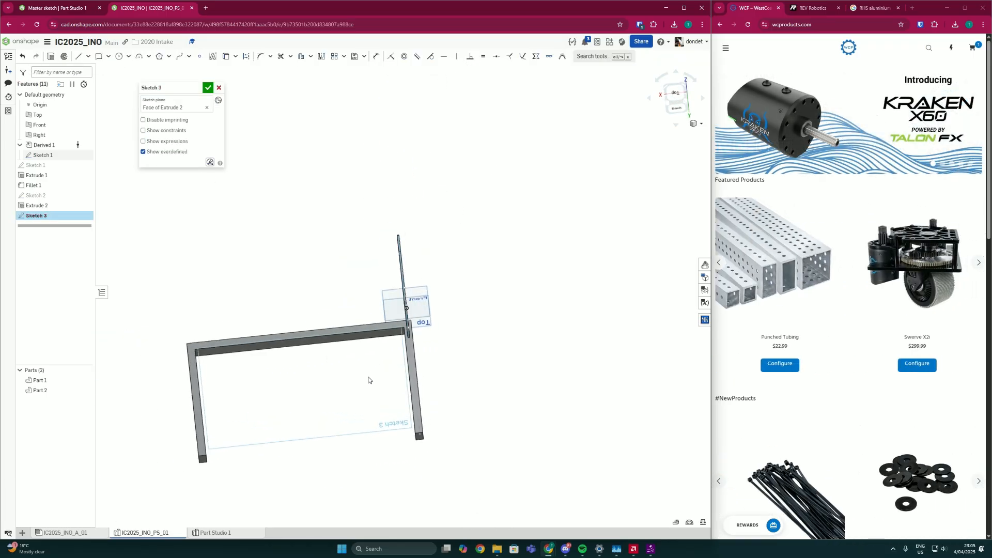
{"action": "key", "text": "n"}
{"action": "scroll", "coordinate": [290, 227], "scroll_direction": "up", "scroll_amount": 1}
{"action": "key", "text": "l"}
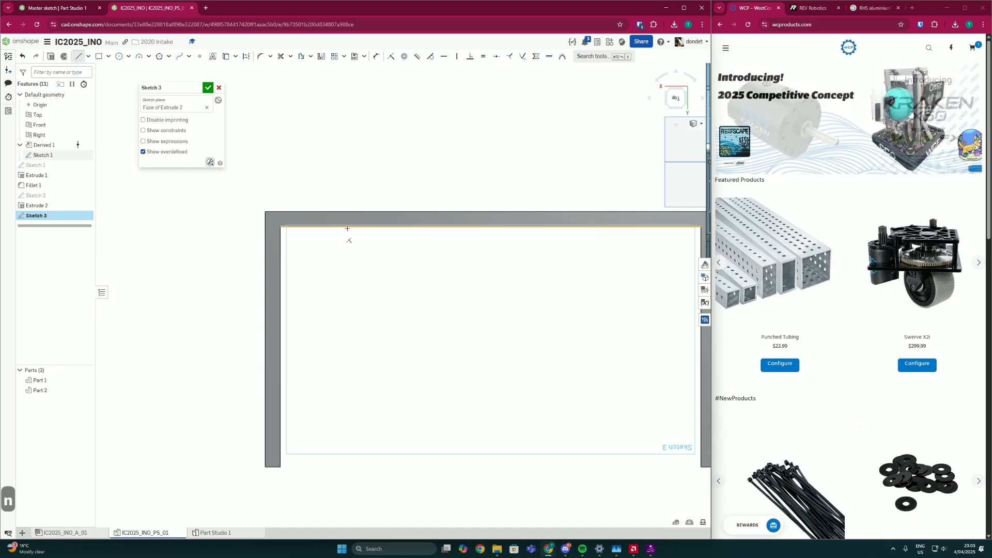
{"action": "left_click", "coordinate": [355, 227]}
{"action": "left_click", "coordinate": [280, 278]}
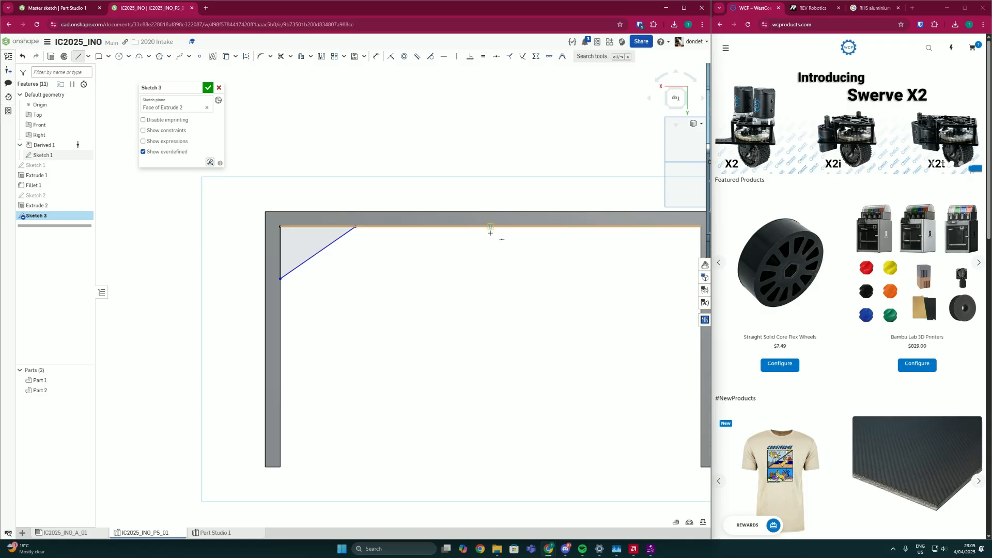
Step: Draw a construction centreline from the midpoint of the cross rail's inner edge and mirror the corner triangle across it
{"action": "left_click", "coordinate": [490, 488]}
{"action": "key", "text": "Escape"}
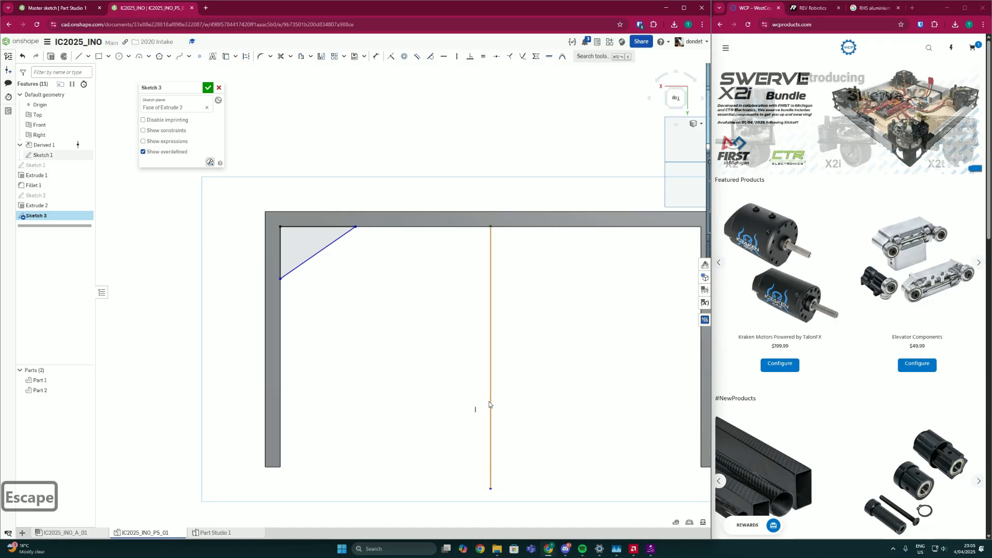
{"action": "key", "text": "q"}
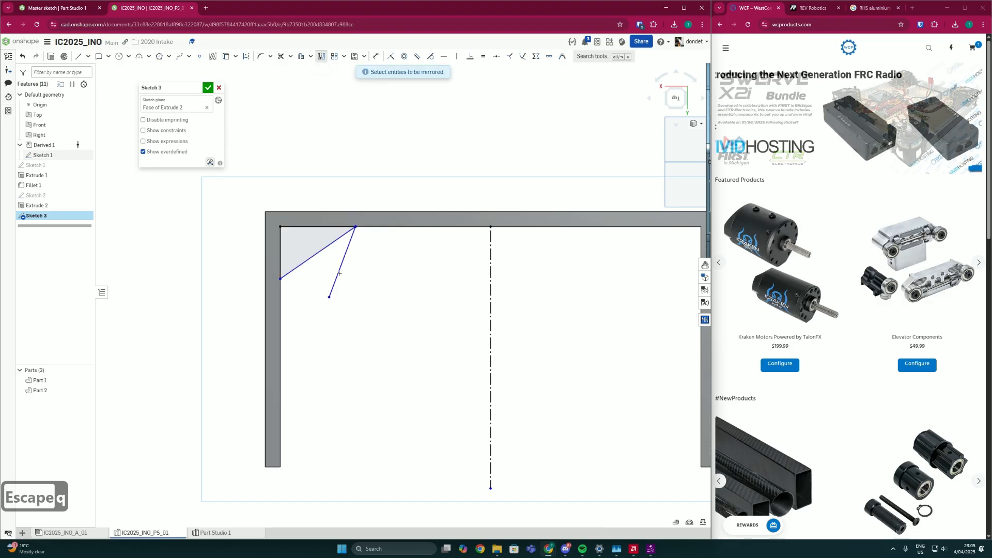
{"action": "key", "text": "ctrl+z"}
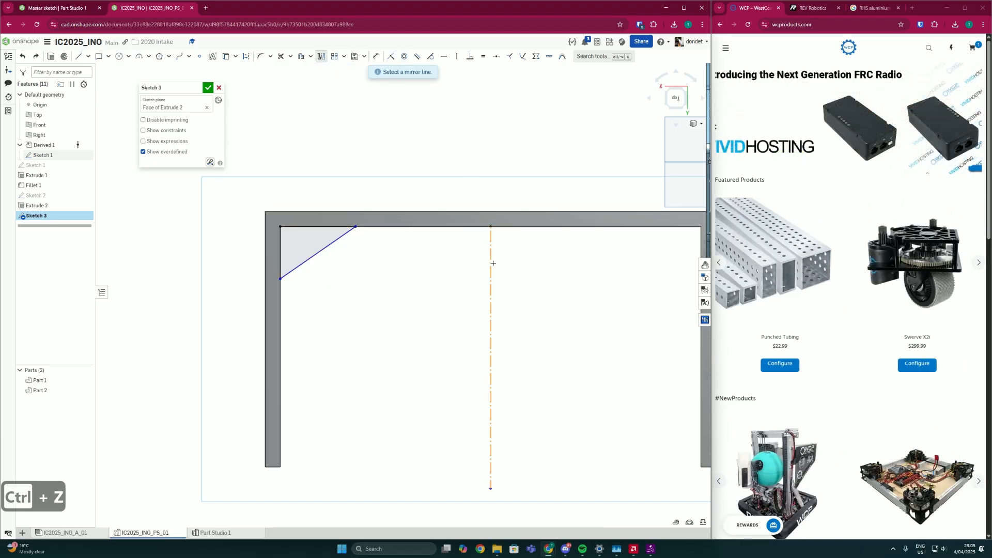
{"action": "left_click", "coordinate": [338, 240]}
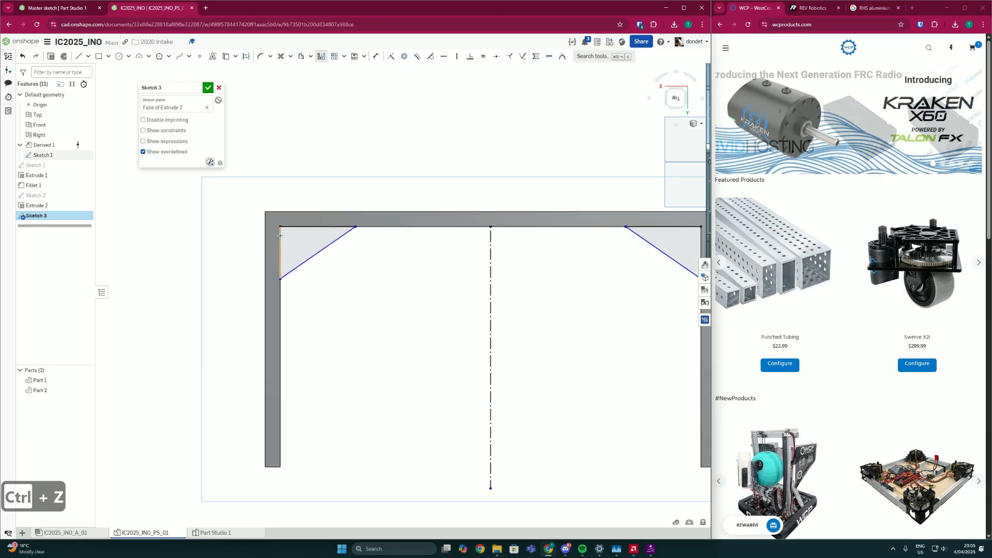
{"action": "scroll", "coordinate": [546, 320], "scroll_direction": "down", "scroll_amount": 3}
{"action": "scroll", "coordinate": [532, 304], "scroll_direction": "up", "scroll_amount": 3}
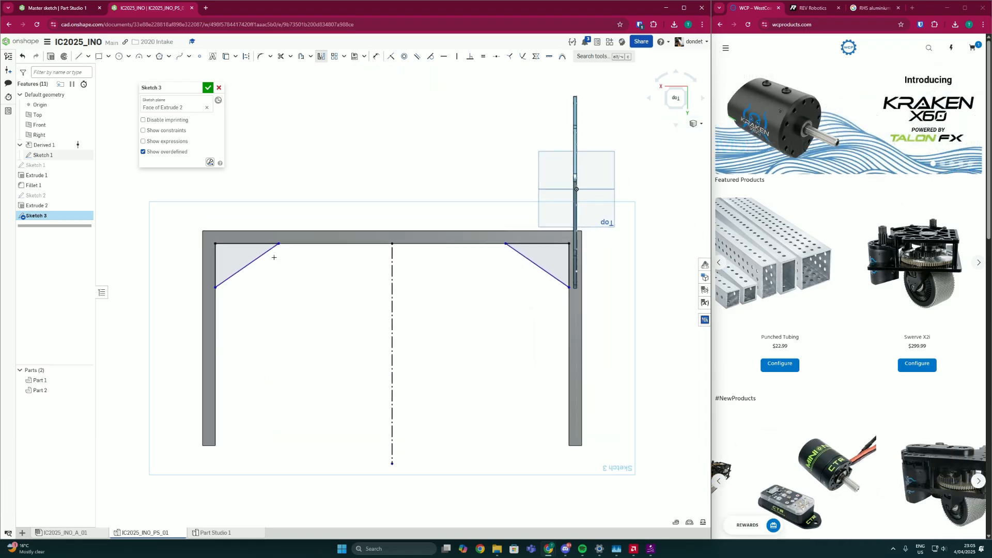
Step: Dimension the triangle's leg along the cross rail to 207.167 mm, taking the value from the module sketch in Part Studio 1
{"action": "key", "text": "d"}
{"action": "key", "text": "Return"}
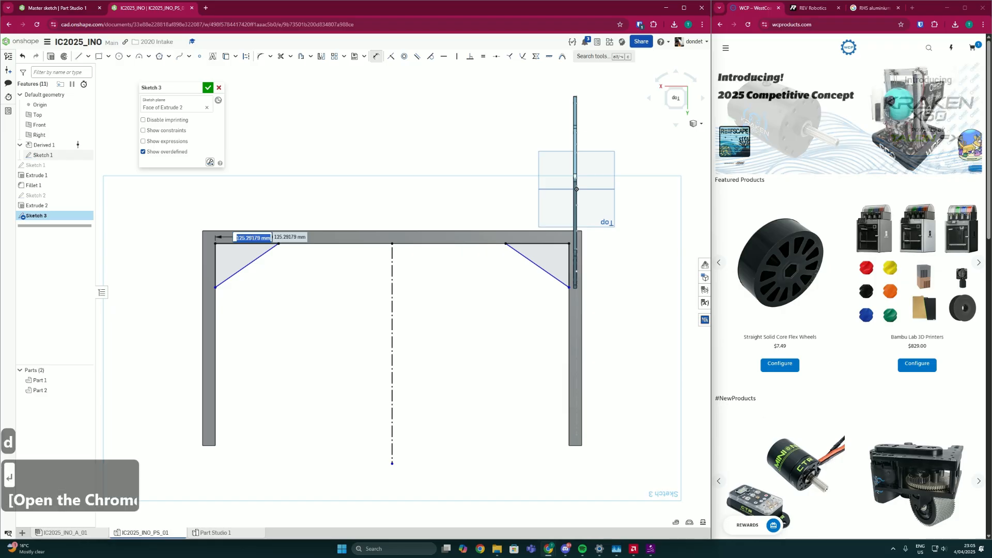
{"action": "key", "text": "Escape"}
{"action": "left_click", "coordinate": [206, 533]}
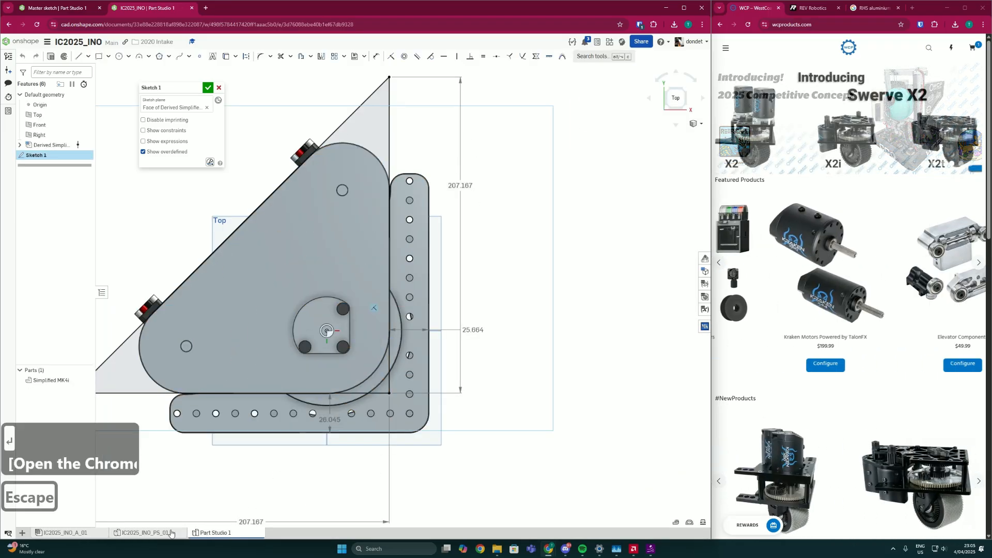
{"action": "left_click", "coordinate": [145, 533]}
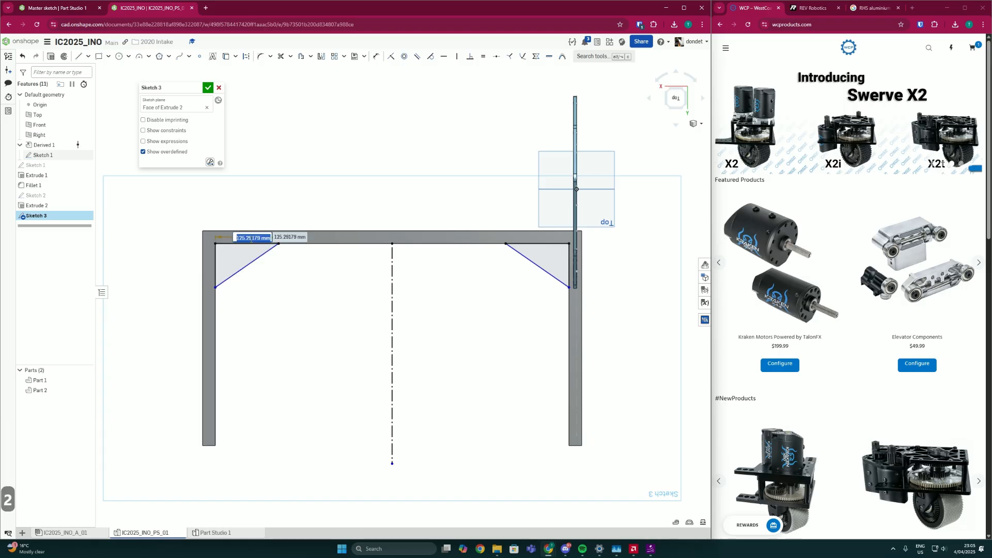
{"action": "type", "text": "7.16"}
{"action": "key", "text": "Return"}
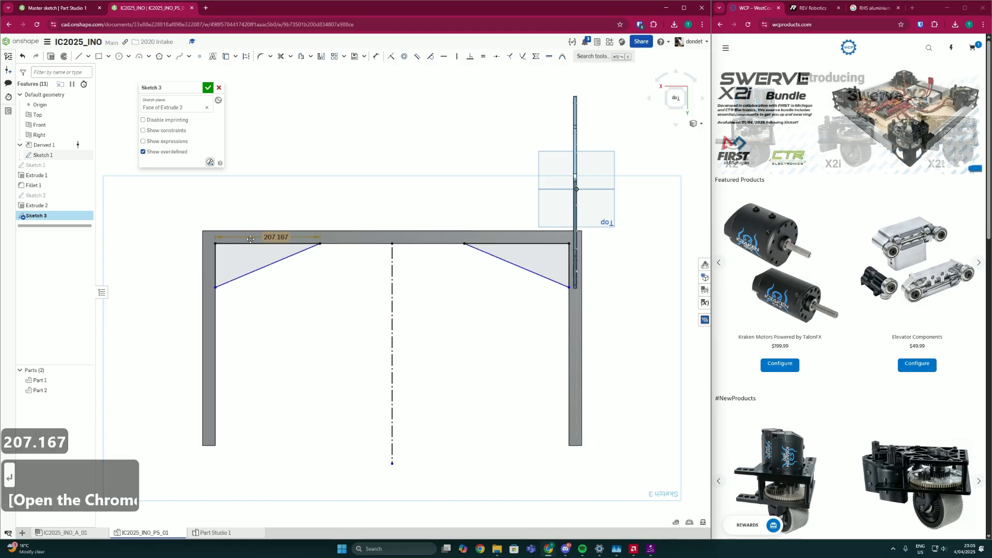
Step: Make the triangle's leg along the side rail equal in length to the leg along the cross rail
{"action": "key", "text": "Escape"}
{"action": "key", "text": "e"}
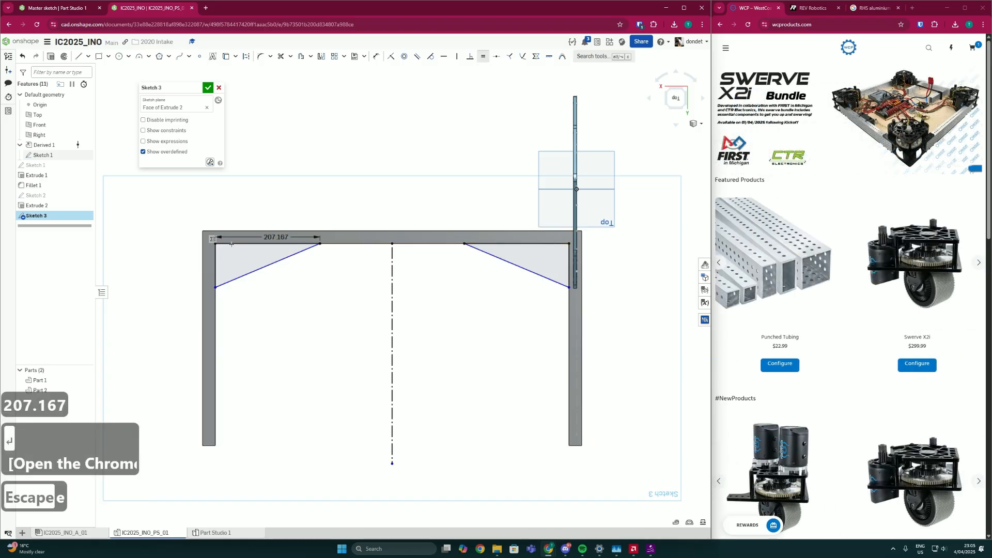
{"action": "left_click", "coordinate": [215, 259]}
{"action": "scroll", "coordinate": [237, 247], "scroll_direction": "up", "scroll_amount": 3}
{"action": "key", "text": "Escape"}
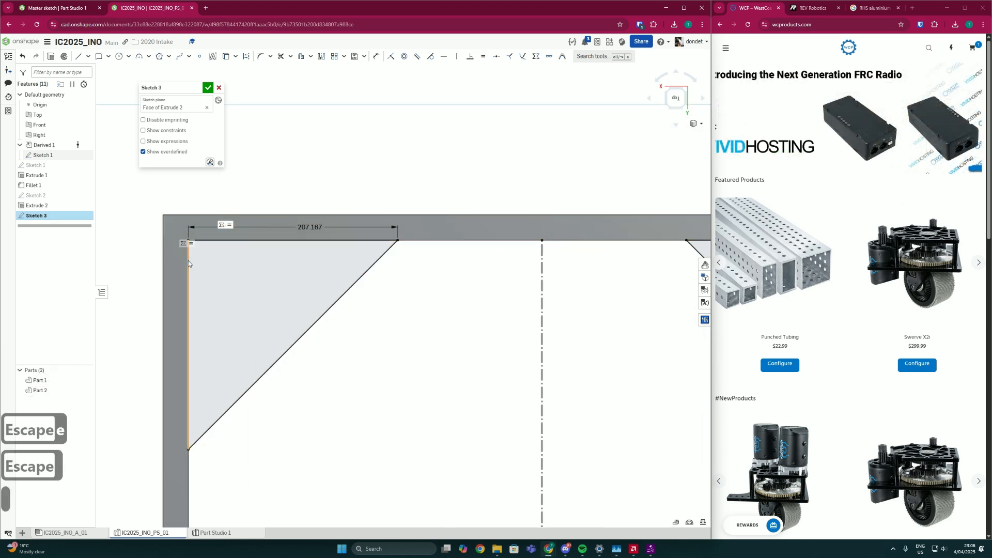
Step: Delete the constraint tying the triangle to the cross rail's inner edge and move the leg's two end points onto the rail
{"action": "left_click", "coordinate": [400, 244]}
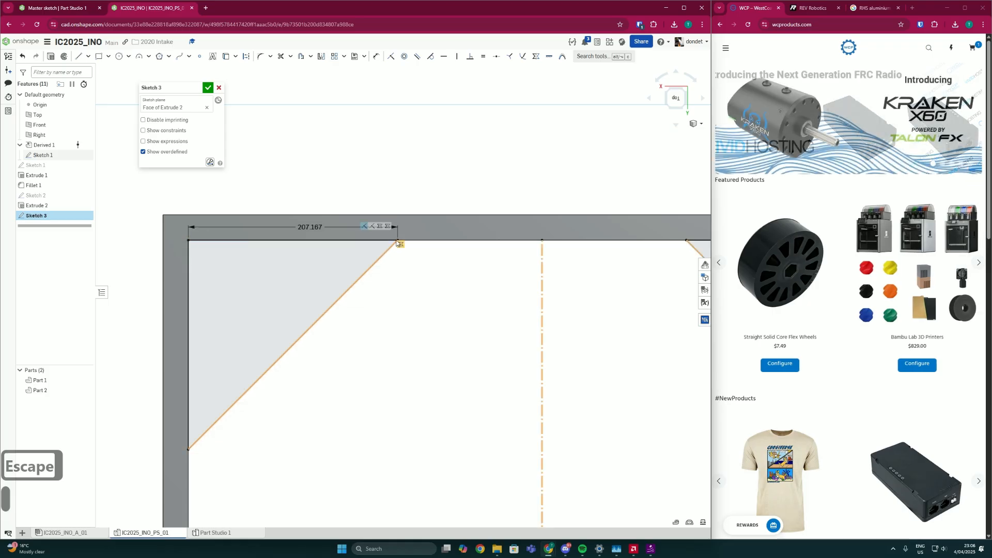
{"action": "left_click", "coordinate": [417, 266]}
{"action": "scroll", "coordinate": [413, 260], "scroll_direction": "up", "scroll_amount": 3}
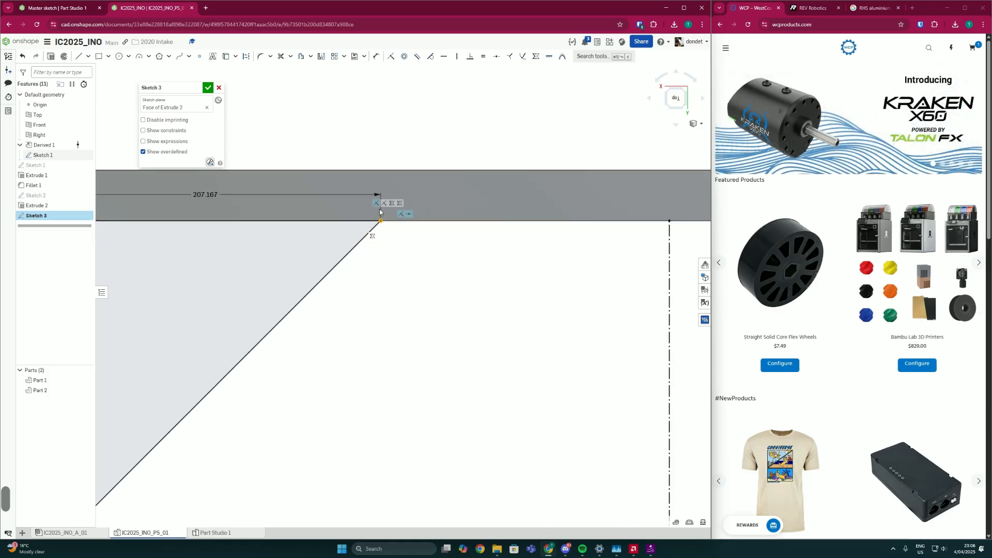
{"action": "left_click", "coordinate": [384, 203]}
{"action": "scroll", "coordinate": [384, 205], "scroll_direction": "down", "scroll_amount": 2}
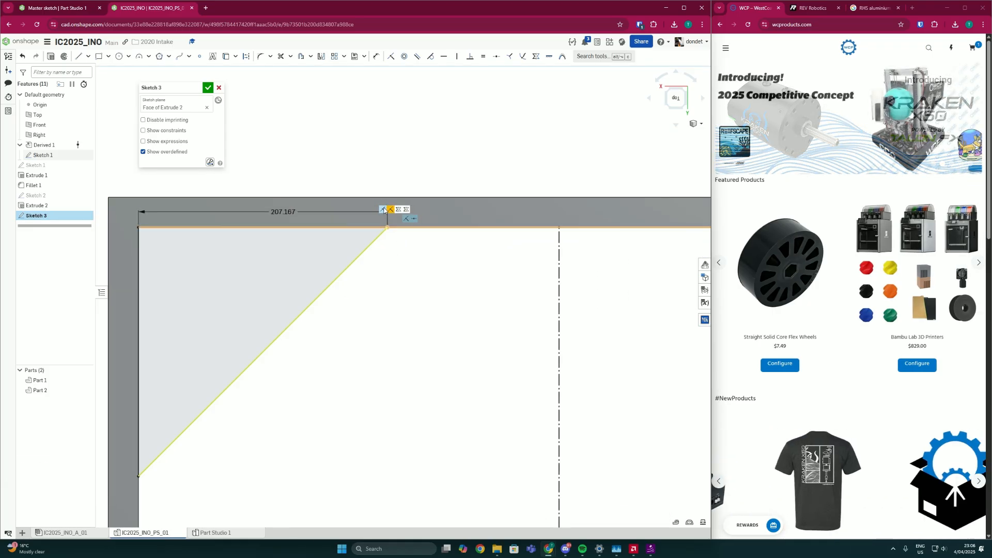
{"action": "key", "text": "Delete"}
{"action": "left_click_drag", "start_coordinate": [388, 228], "coordinate": [388, 215]}
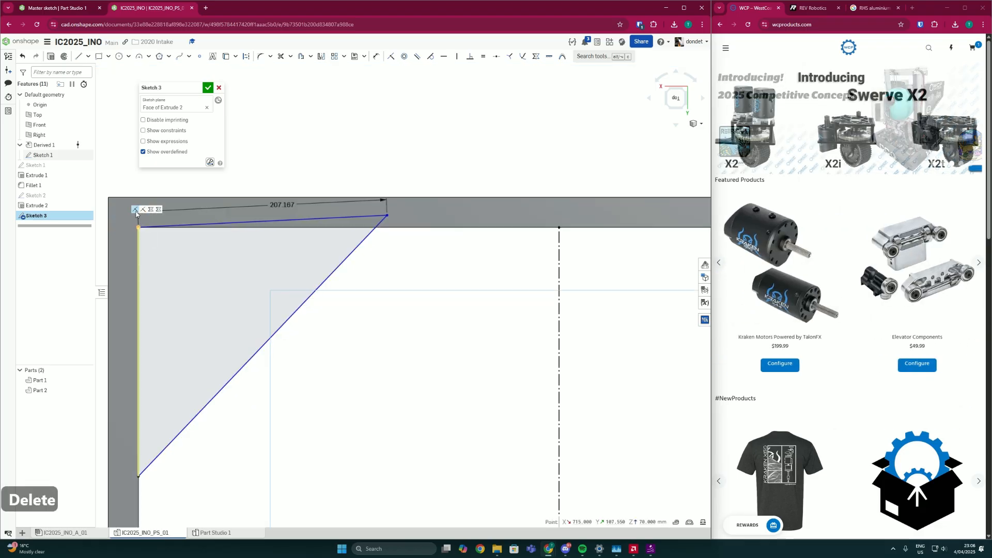
{"action": "left_click_drag", "start_coordinate": [139, 227], "coordinate": [138, 217]}
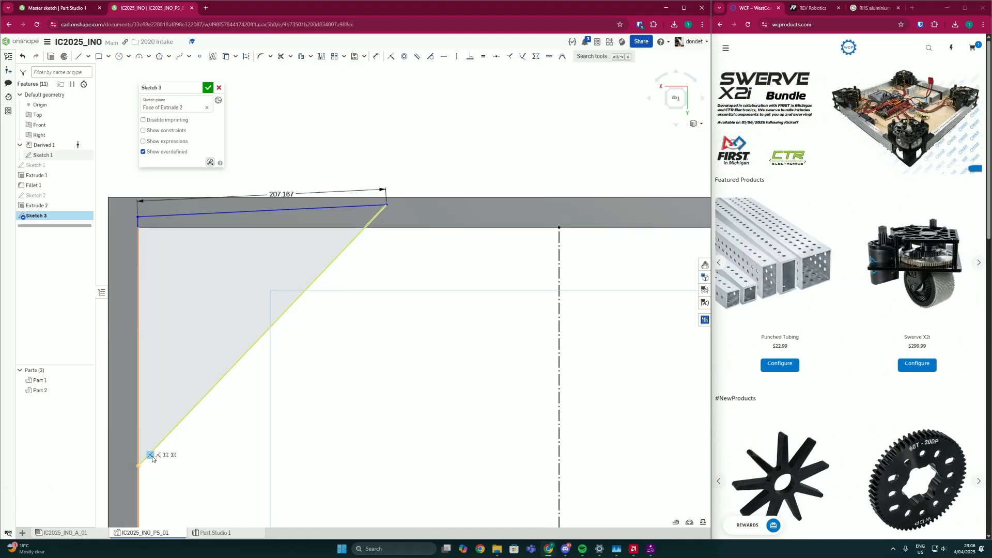
Step: Release the triangle from the side rail's inner edge by removing its constraint and side leg, and pull the diagonal's end away
{"action": "left_click", "coordinate": [150, 455]}
{"action": "key", "text": "Delete"}
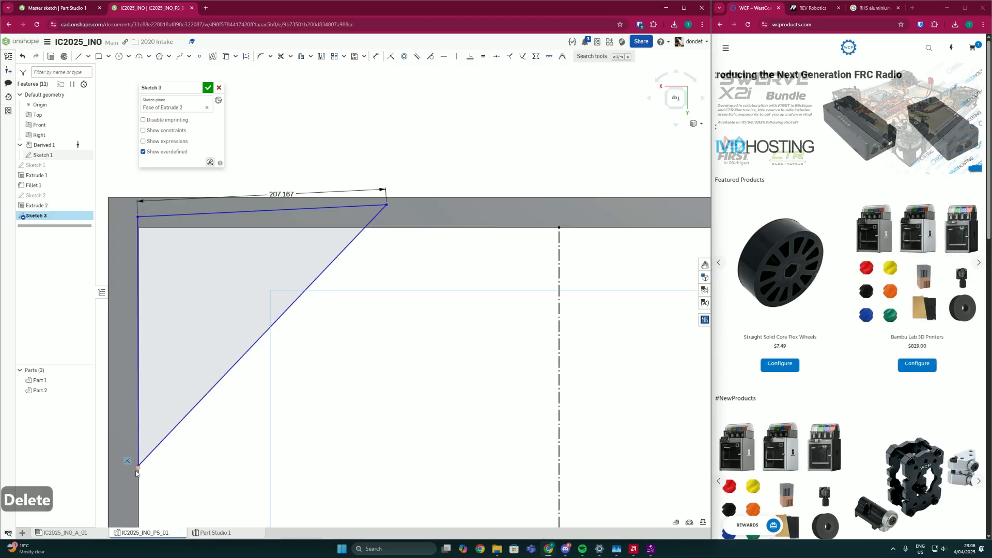
{"action": "key", "text": "Delete"}
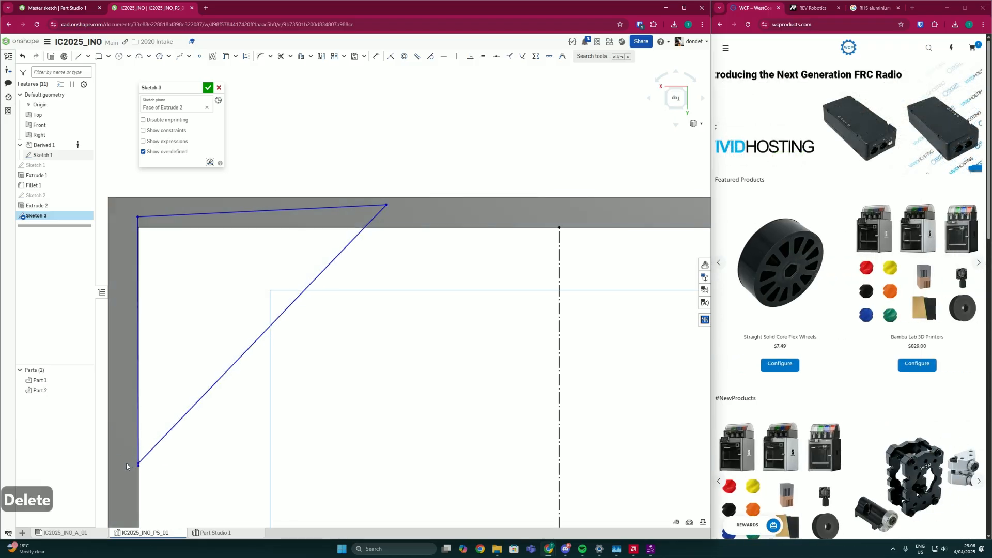
{"action": "key", "text": "ctrl+z"}
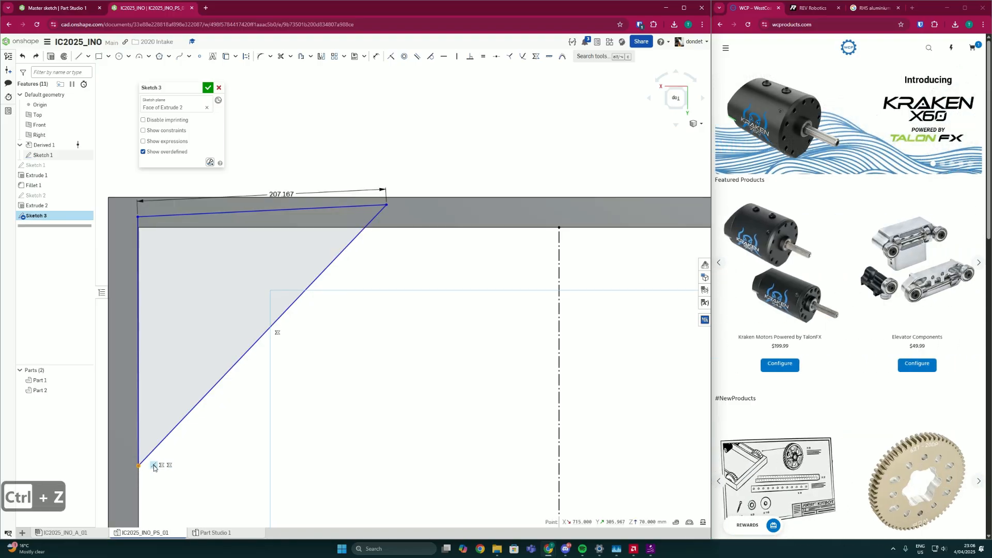
{"action": "mouse_move", "coordinate": [138, 466]}
{"action": "left_mouse_down"}
{"action": "mouse_move", "coordinate": [129, 447]}
{"action": "mouse_move", "coordinate": [164, 461]}
{"action": "left_mouse_up"}
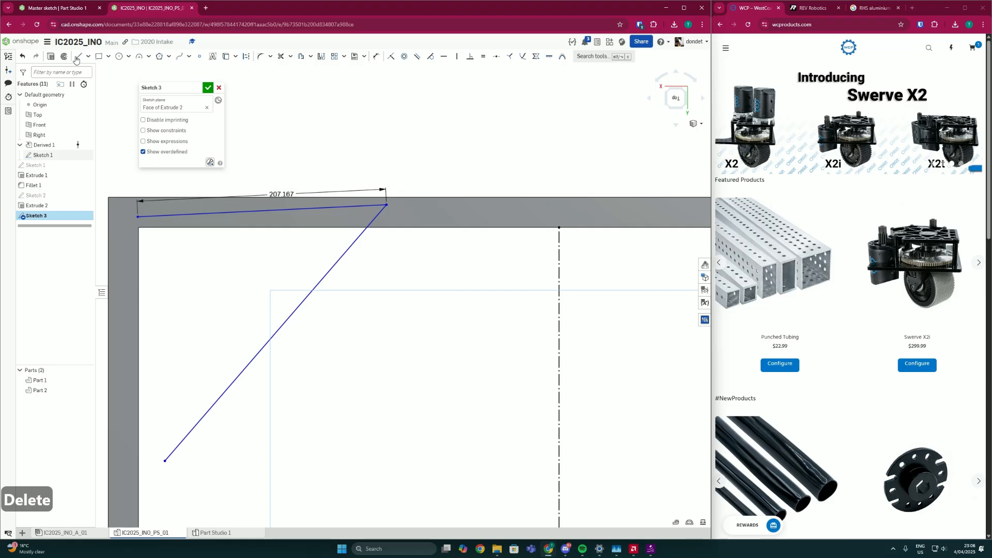
Step: Redraw the triangle's side leg from the corner point over the side rail to the diagonal's end and make both legs equal
{"action": "left_click", "coordinate": [137, 217]}
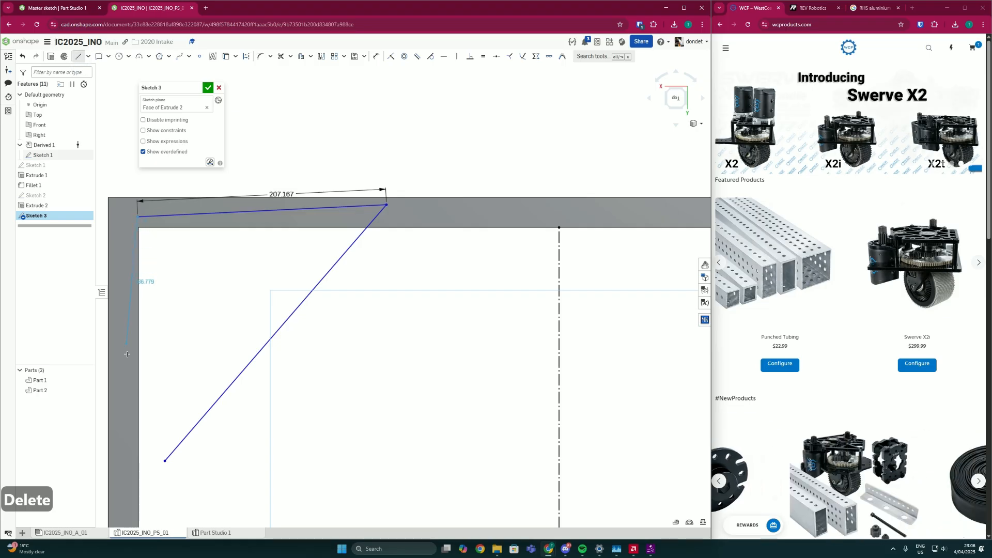
{"action": "left_click", "coordinate": [129, 453]}
{"action": "left_click", "coordinate": [129, 452]}
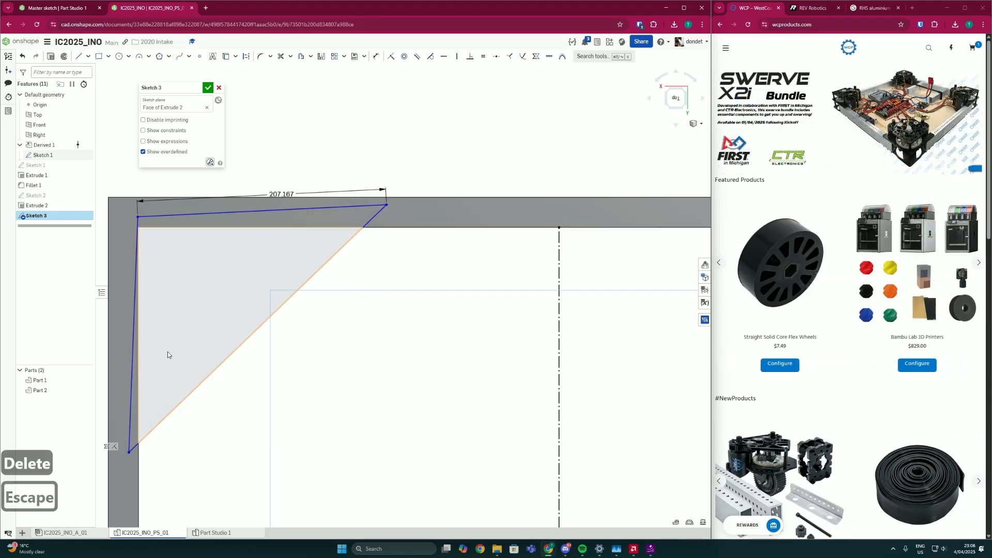
{"action": "key", "text": "e"}
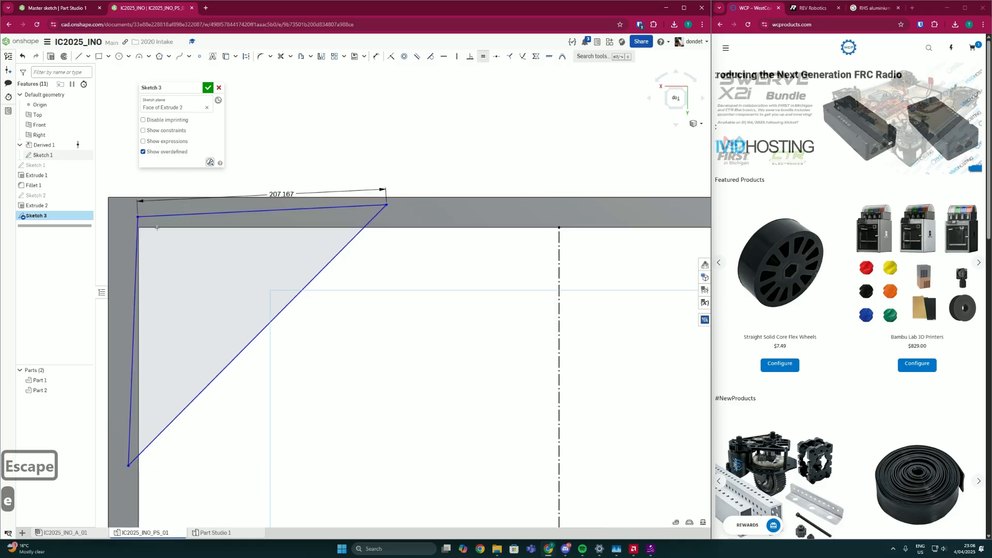
Step: Constrain the triangle's two legs parallel to the inner edges of the cross rail and the side rail
{"action": "scroll", "coordinate": [155, 269], "scroll_direction": "down", "scroll_amount": 3}
{"action": "scroll", "coordinate": [155, 270], "scroll_direction": "up", "scroll_amount": 4}
{"action": "scroll", "coordinate": [209, 211], "scroll_direction": "down", "scroll_amount": 3}
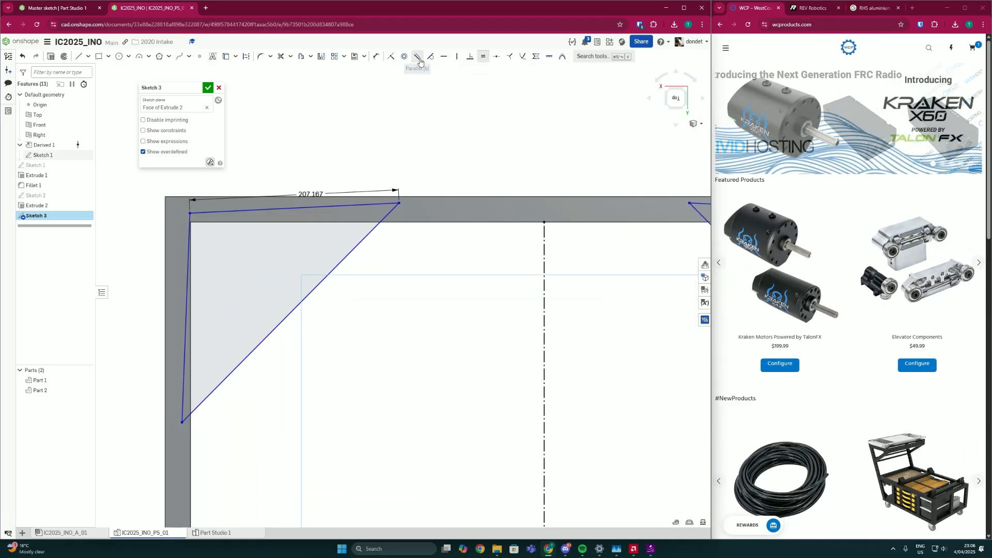
{"action": "left_click", "coordinate": [296, 221]}
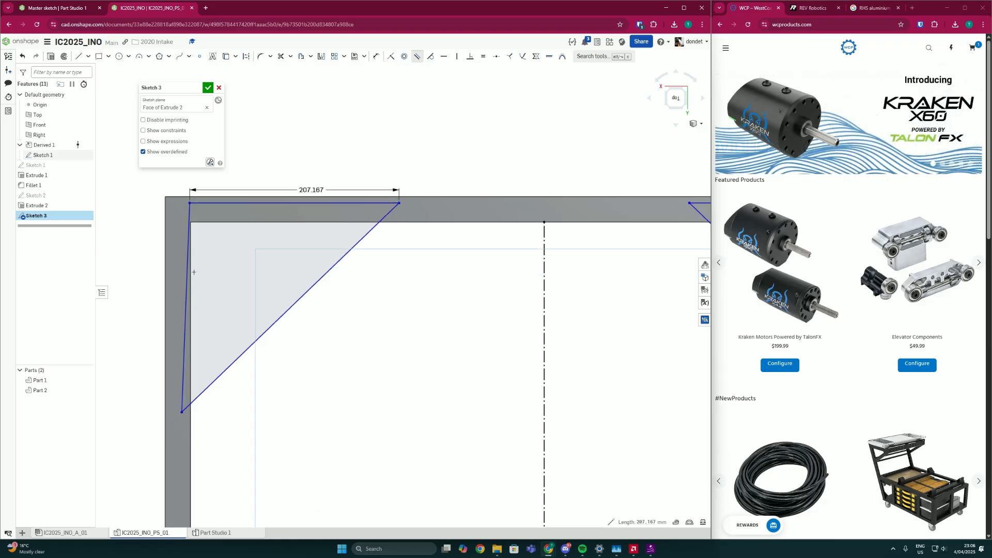
{"action": "left_click", "coordinate": [188, 264]}
{"action": "left_click", "coordinate": [191, 264]}
Step: Dimension both triangle legs to 26 mm from the outer edges of the cross rail and the side rail
{"action": "key", "text": "d"}
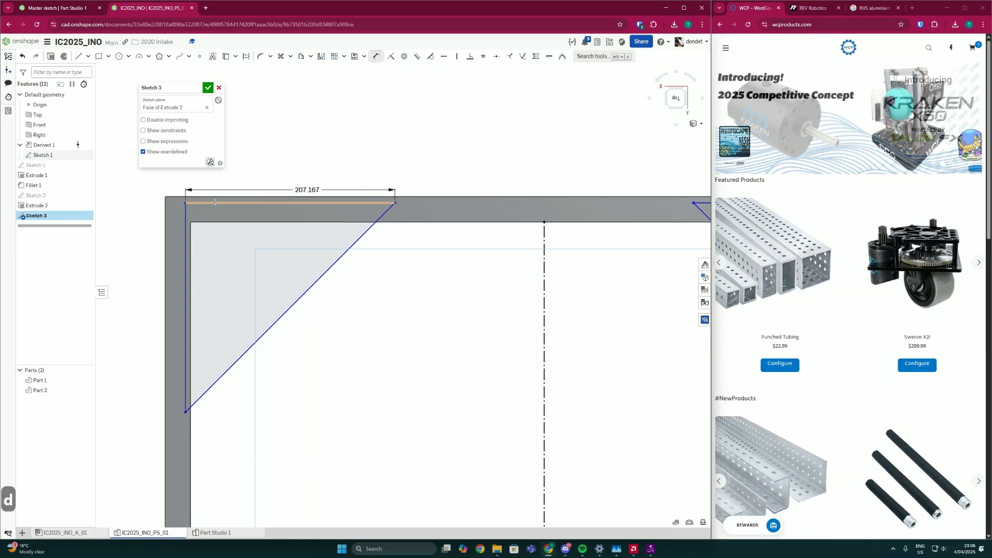
{"action": "left_click", "coordinate": [215, 201]}
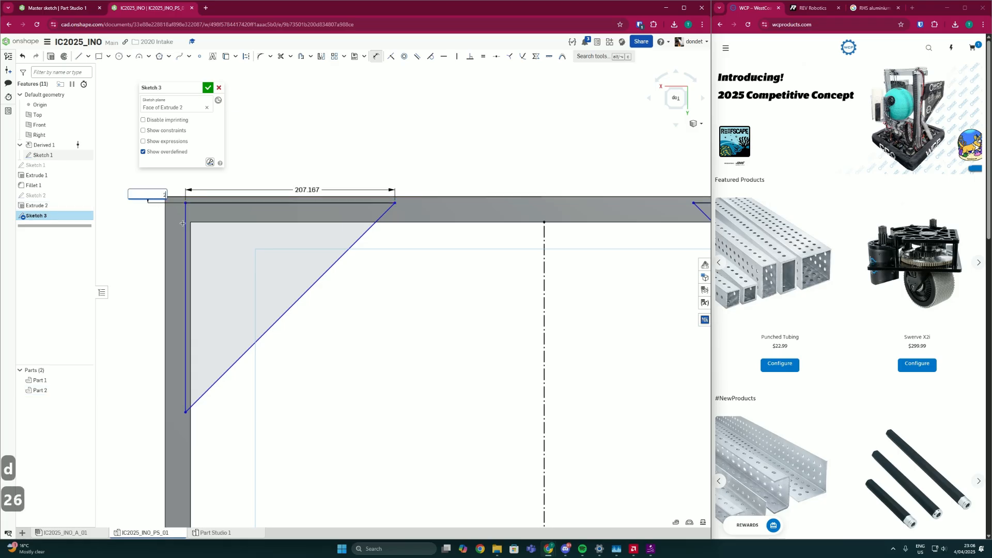
{"action": "key", "text": "Return"}
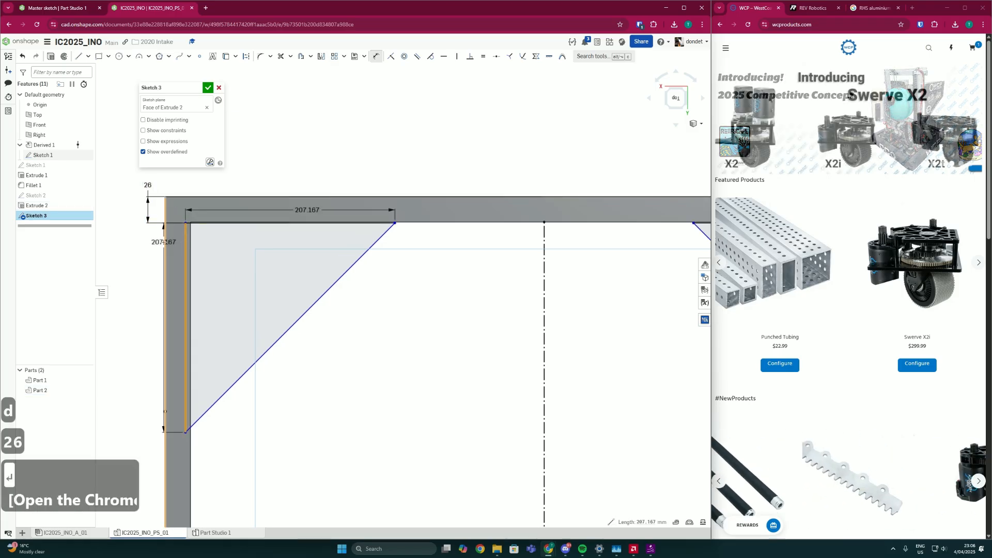
{"action": "left_click", "coordinate": [165, 241]}
{"action": "left_click", "coordinate": [175, 245]}
{"action": "type", "text": "26"}
{"action": "key", "text": "Return"}
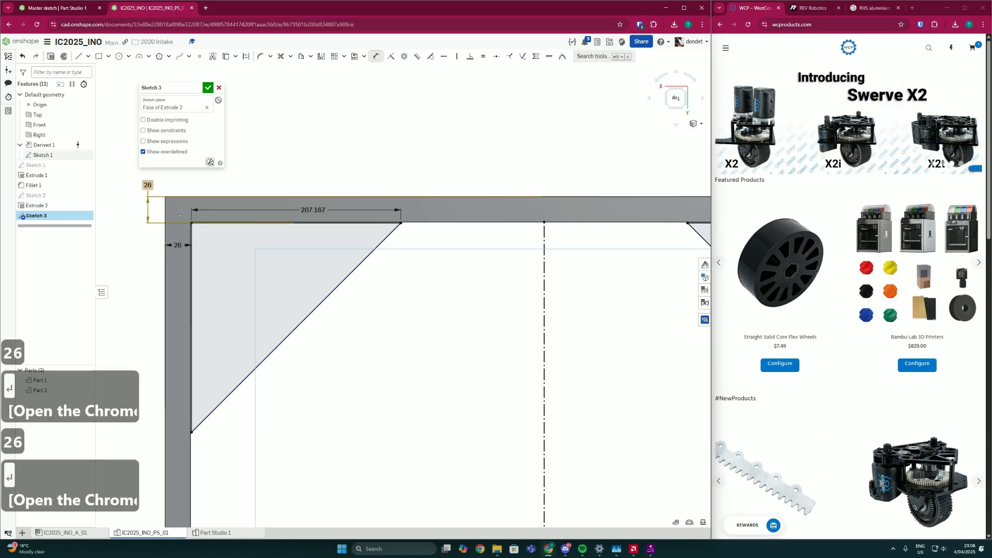
Step: Compare the triangle's position on the frame with the plate offset dimensions in the module sketch in Part Studio 1
{"action": "scroll", "coordinate": [179, 215], "scroll_direction": "up", "scroll_amount": 4}
{"action": "scroll", "coordinate": [179, 215], "scroll_direction": "down", "scroll_amount": 2}
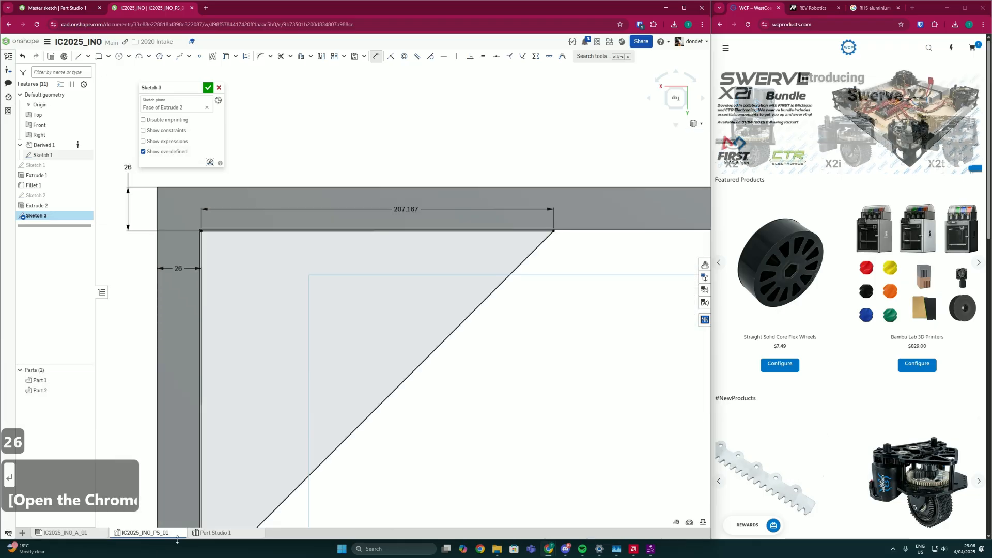
{"action": "left_click", "coordinate": [205, 536]}
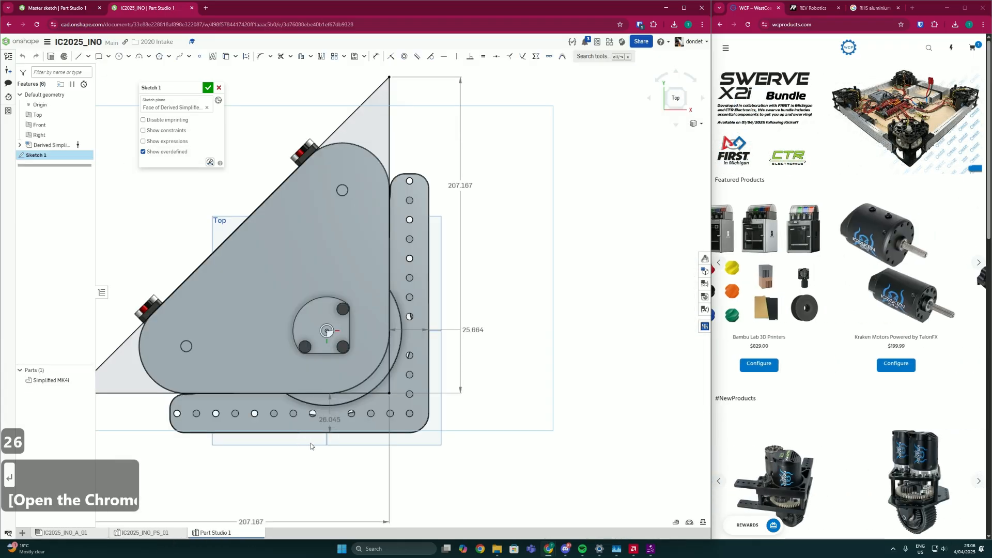
{"action": "scroll", "coordinate": [332, 420], "scroll_direction": "up", "scroll_amount": 3}
{"action": "right_click_drag", "start_coordinate": [332, 420], "coordinate": [333, 436]}
{"action": "scroll", "coordinate": [330, 398], "scroll_direction": "up", "scroll_amount": 5}
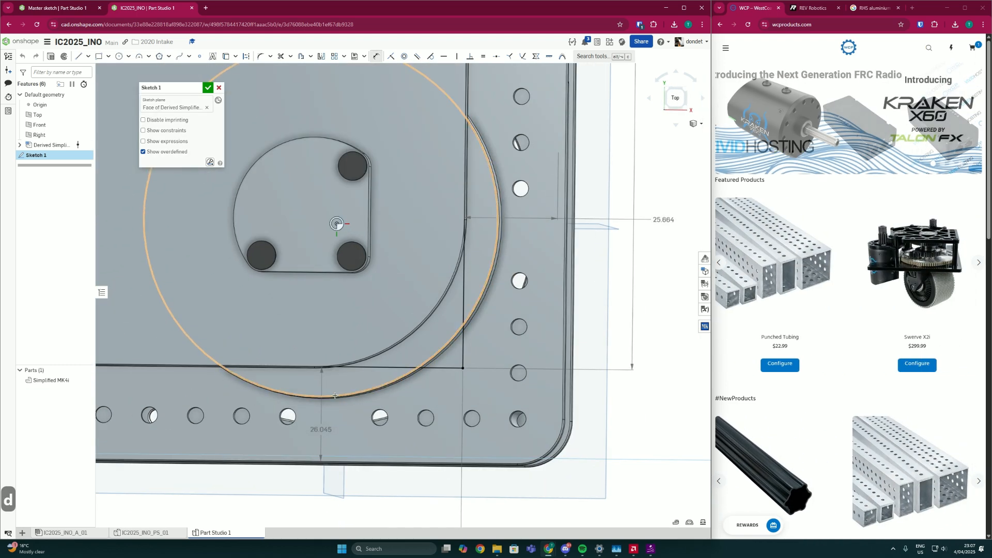
{"action": "key", "text": "Escape"}
{"action": "mouse_move", "coordinate": [330, 398]}
{"action": "right_mouse_down"}
{"action": "mouse_move", "coordinate": [330, 455]}
{"action": "mouse_move", "coordinate": [336, 434]}
{"action": "right_mouse_up"}
Step: In IC2025_INO_PS_01, set the triangle's offset from the side rail's outer edge to 24 mm
{"action": "left_click", "coordinate": [144, 532]}
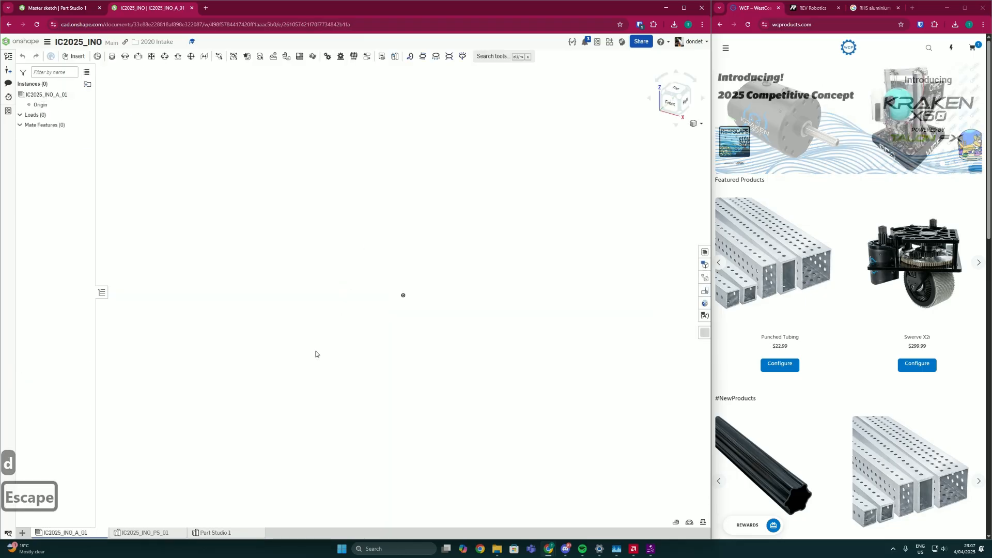
{"action": "scroll", "coordinate": [298, 351], "scroll_direction": "down", "scroll_amount": 2}
{"action": "scroll", "coordinate": [243, 276], "scroll_direction": "up", "scroll_amount": 7}
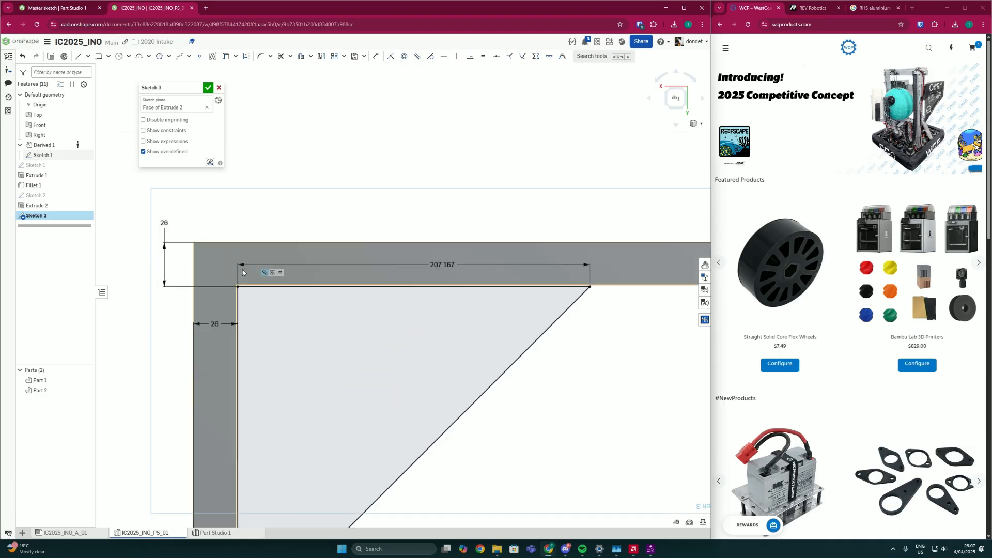
{"action": "scroll", "coordinate": [239, 327], "scroll_direction": "down", "scroll_amount": 5}
{"action": "double_click", "coordinate": [208, 345]}
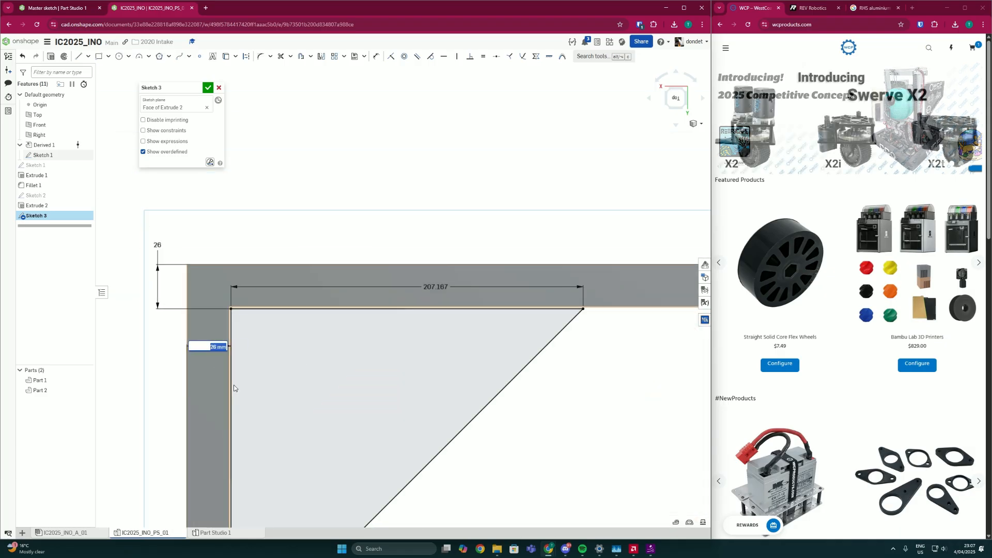
{"action": "type", "text": "25"}
{"action": "key", "text": "Return"}
{"action": "scroll", "coordinate": [233, 293], "scroll_direction": "up", "scroll_amount": 5}
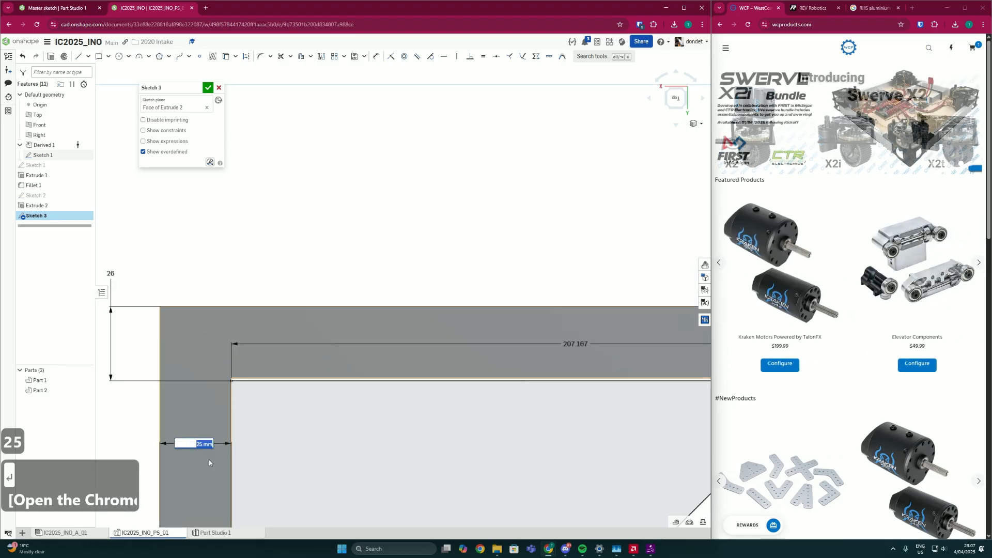
{"action": "type", "text": "24"}
{"action": "key", "text": "Return"}
{"action": "scroll", "coordinate": [547, 401], "scroll_direction": "down", "scroll_amount": 3}
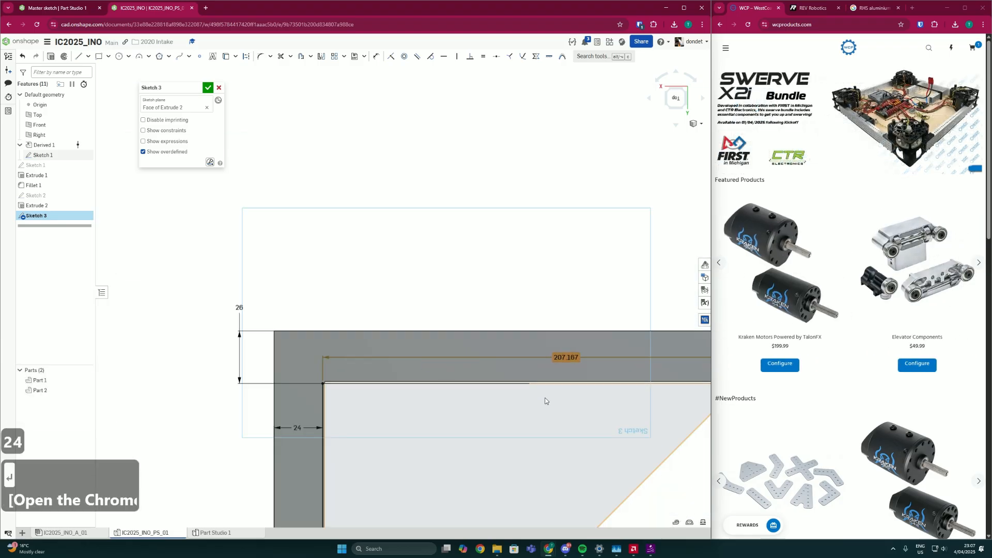
Step: Set the triangle's offset from the cross rail's outer edge to 24 mm and finish the sketch
{"action": "key", "text": "Escape"}
{"action": "double_click", "coordinate": [328, 333]}
{"action": "type", "text": "24"}
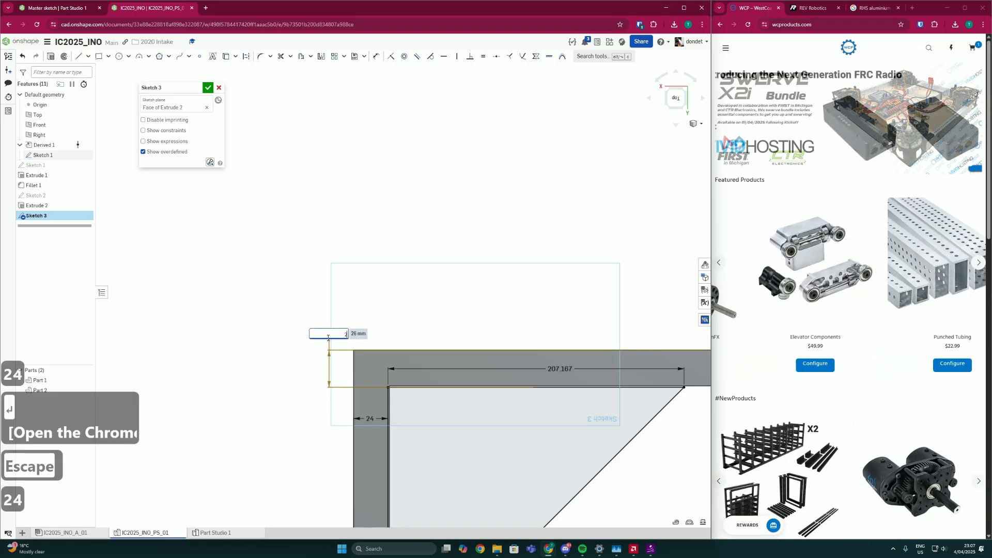
{"action": "key", "text": "Return"}
{"action": "scroll", "coordinate": [395, 378], "scroll_direction": "up", "scroll_amount": 5}
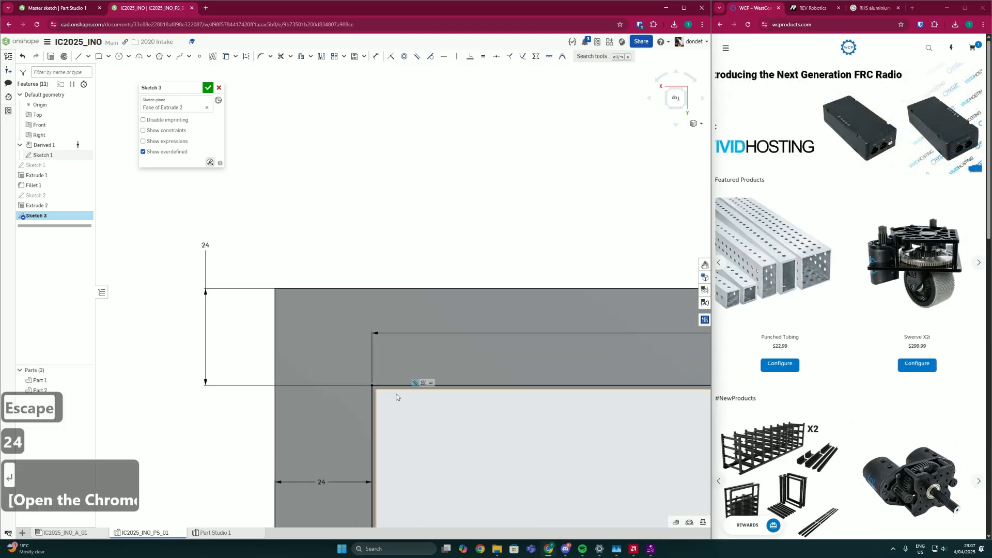
{"action": "scroll", "coordinate": [421, 401], "scroll_direction": "down", "scroll_amount": 5}
{"action": "middle_click_drag", "start_coordinate": [652, 466], "coordinate": [438, 395]}
{"action": "scroll", "coordinate": [438, 396], "scroll_direction": "down", "scroll_amount": 5}
{"action": "scroll", "coordinate": [467, 372], "scroll_direction": "up", "scroll_amount": 3}
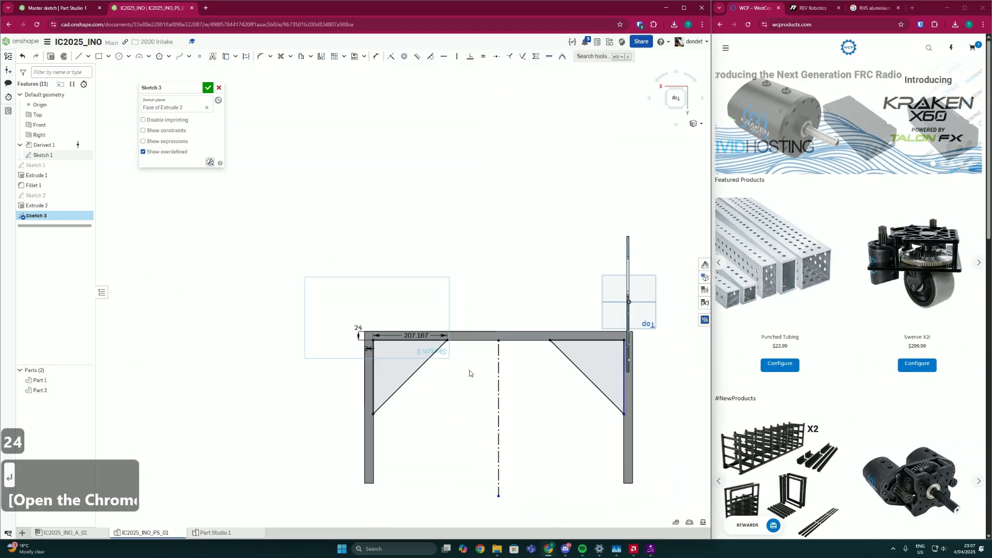
{"action": "left_click", "coordinate": [208, 88]}
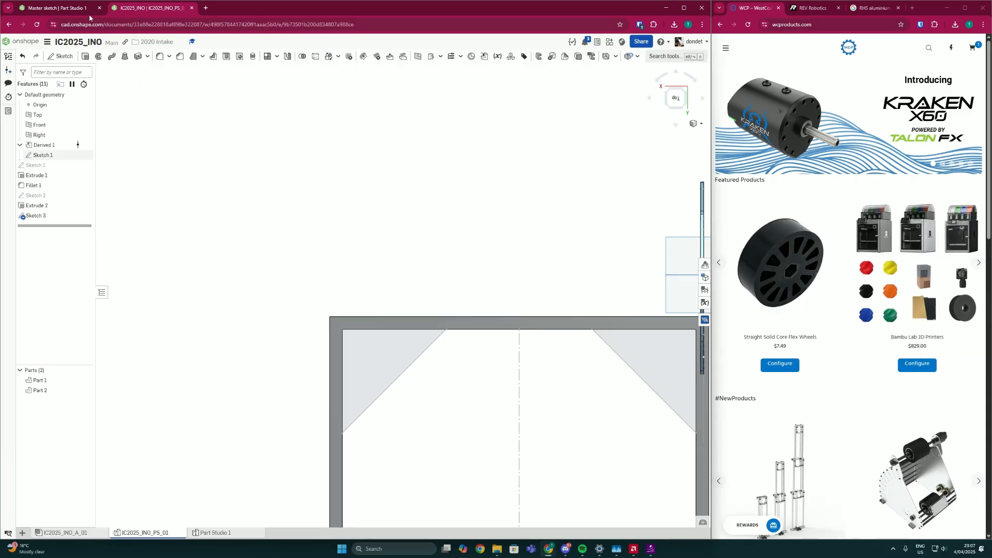
Step: Measure the distance between the swerve module's two plate faces in Part Studio 1 and copy the value
{"action": "left_click", "coordinate": [58, 8]}
{"action": "left_click", "coordinate": [163, 12]}
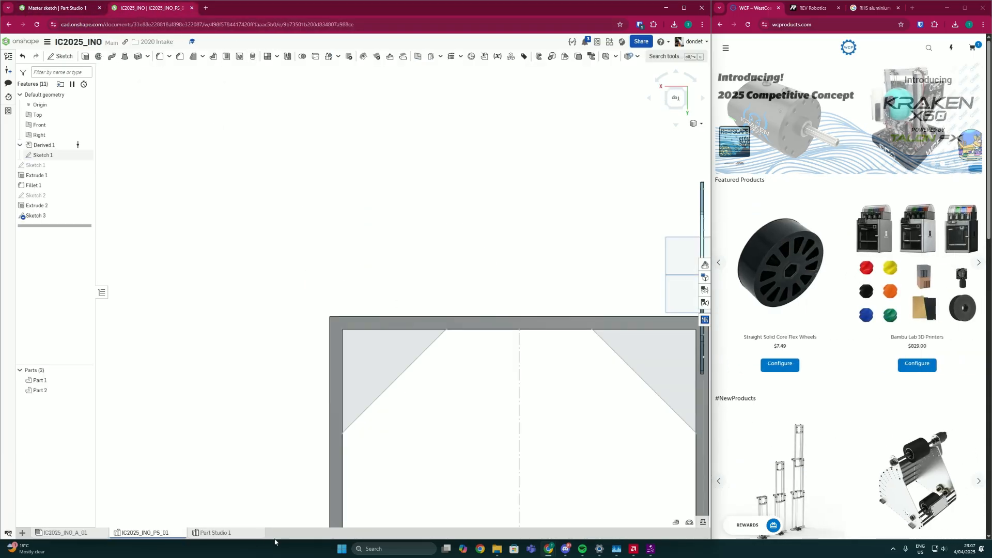
{"action": "left_click", "coordinate": [249, 533]}
{"action": "scroll", "coordinate": [451, 368], "scroll_direction": "down", "scroll_amount": 2}
{"action": "left_click", "coordinate": [450, 368]}
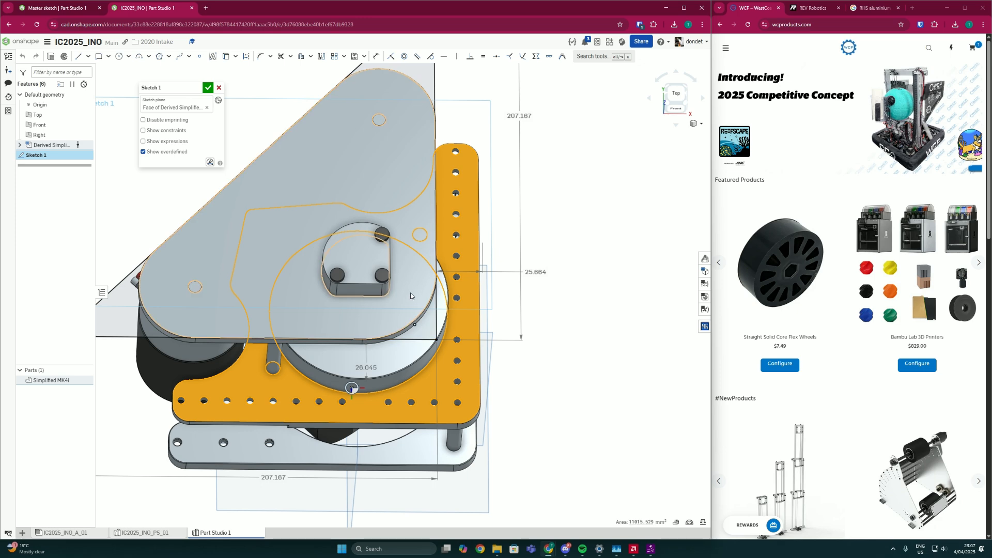
{"action": "double_click", "coordinate": [647, 521]}
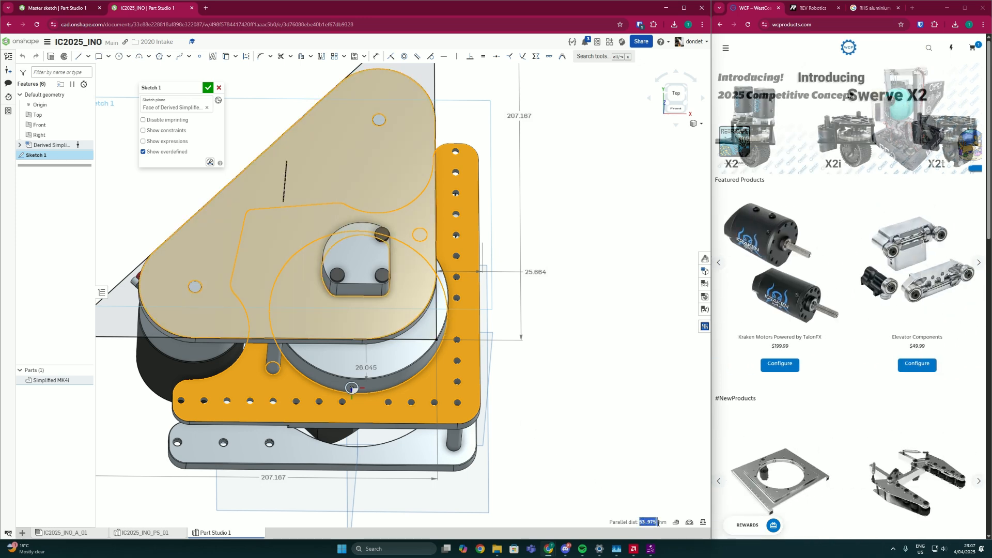
{"action": "left_click", "coordinate": [44, 4]}
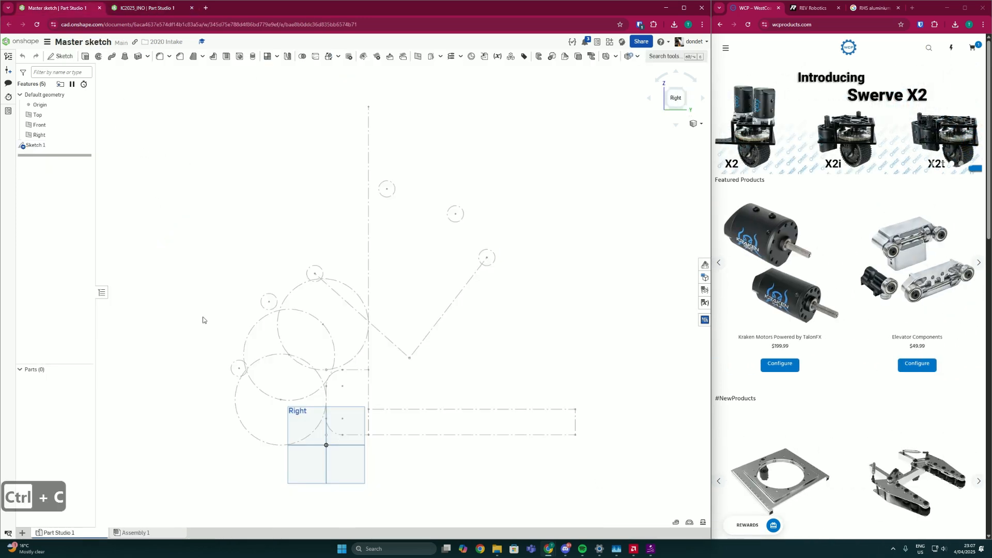
{"action": "left_click", "coordinate": [147, 10]}
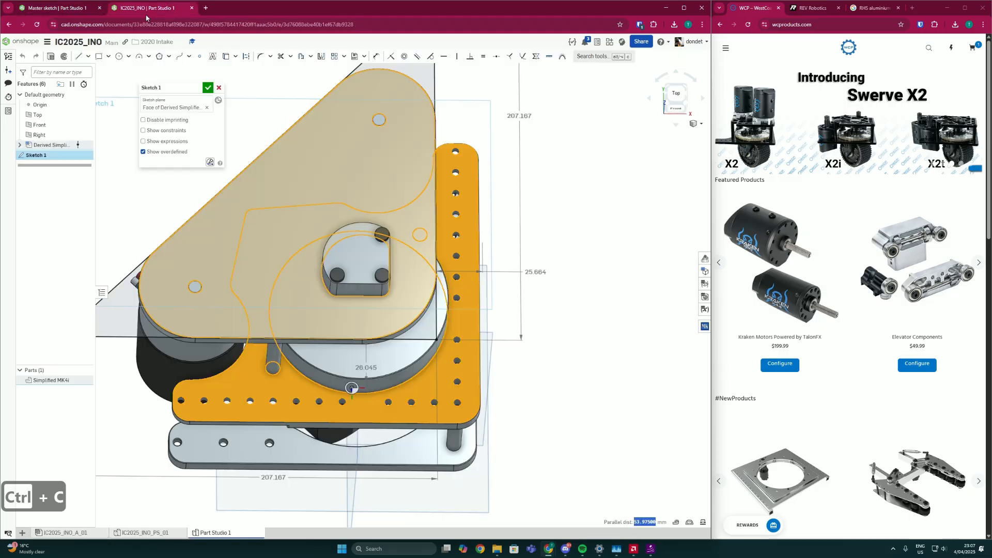
Step: Extrude both triangular corner regions in IC2025_INO_PS_01 as new solids to the copied plate distance
{"action": "left_click", "coordinate": [144, 533]}
{"action": "middle_click_drag", "start_coordinate": [416, 395], "coordinate": [366, 334]}
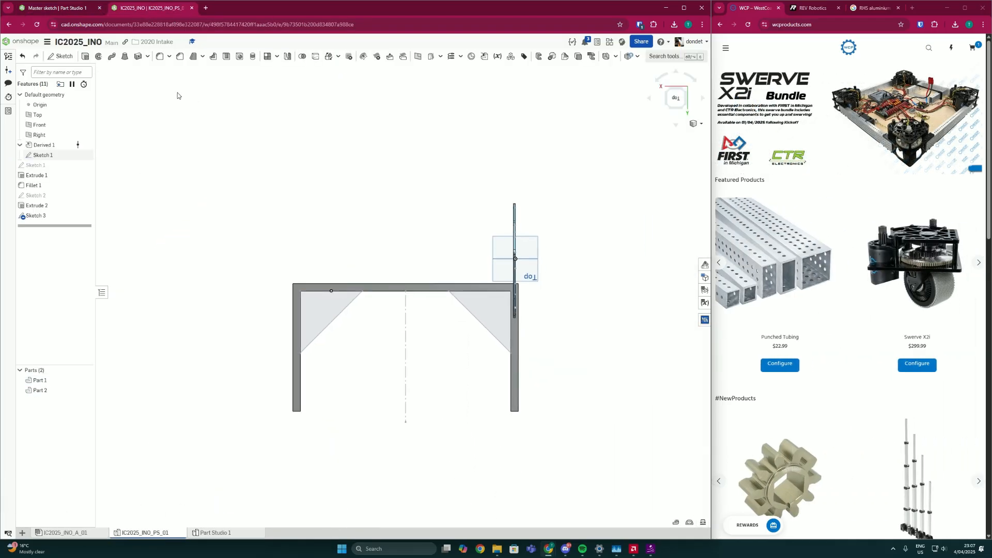
{"action": "left_click", "coordinate": [330, 319]}
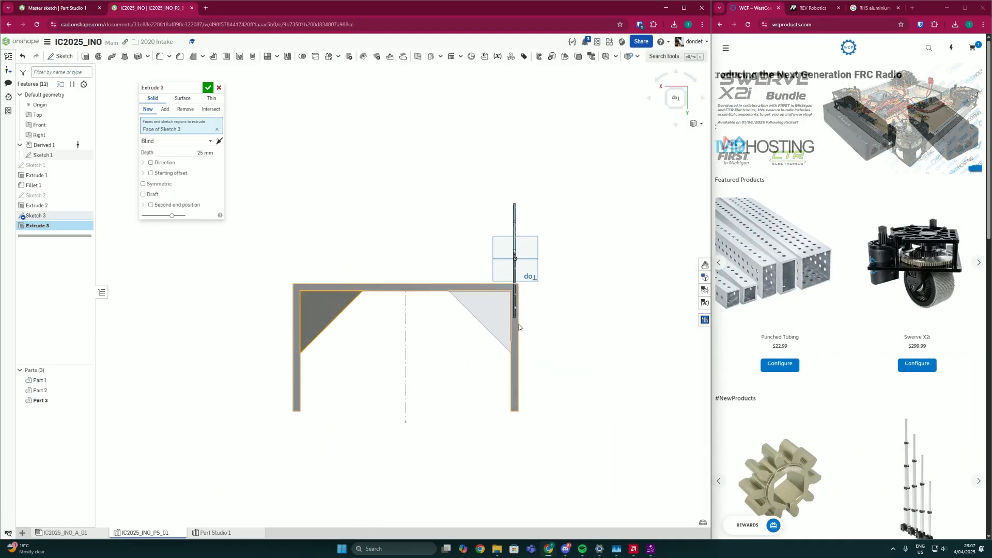
{"action": "left_click", "coordinate": [482, 303]}
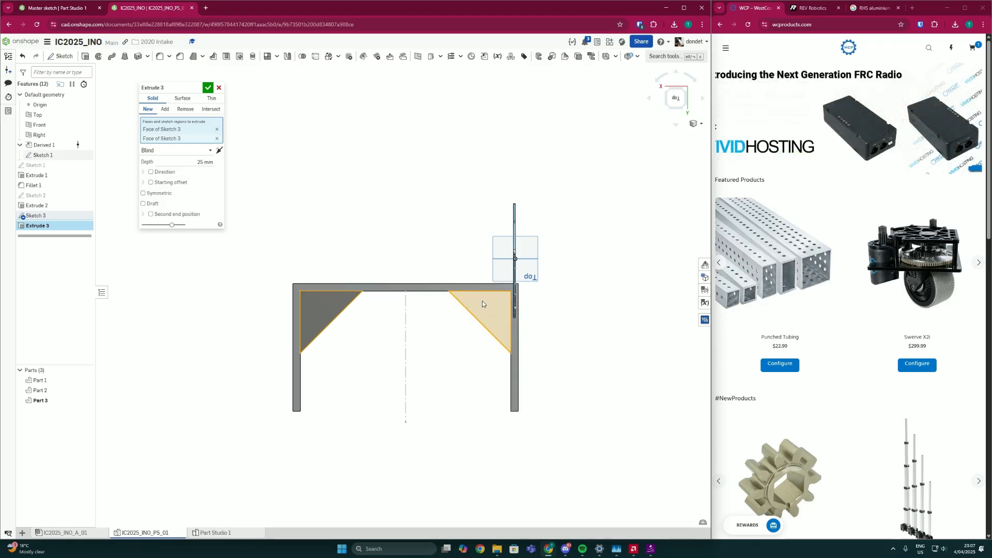
{"action": "left_click", "coordinate": [208, 89]}
Step: Start a sketch on the side rail's outer face and project the derived sketch's rounded profile in front of the cross rail
{"action": "right_click_drag", "start_coordinate": [495, 373], "coordinate": [337, 305]}
{"action": "scroll", "coordinate": [456, 326], "scroll_direction": "up", "scroll_amount": 3}
{"action": "scroll", "coordinate": [439, 325], "scroll_direction": "down", "scroll_amount": 3}
{"action": "scroll", "coordinate": [438, 332], "scroll_direction": "up", "scroll_amount": 3}
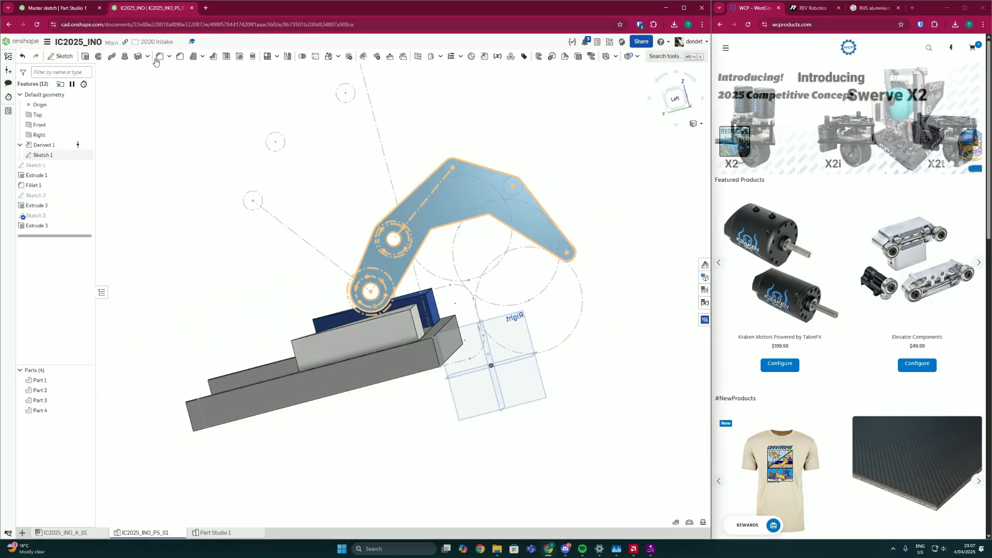
{"action": "key", "text": "shift+e"}
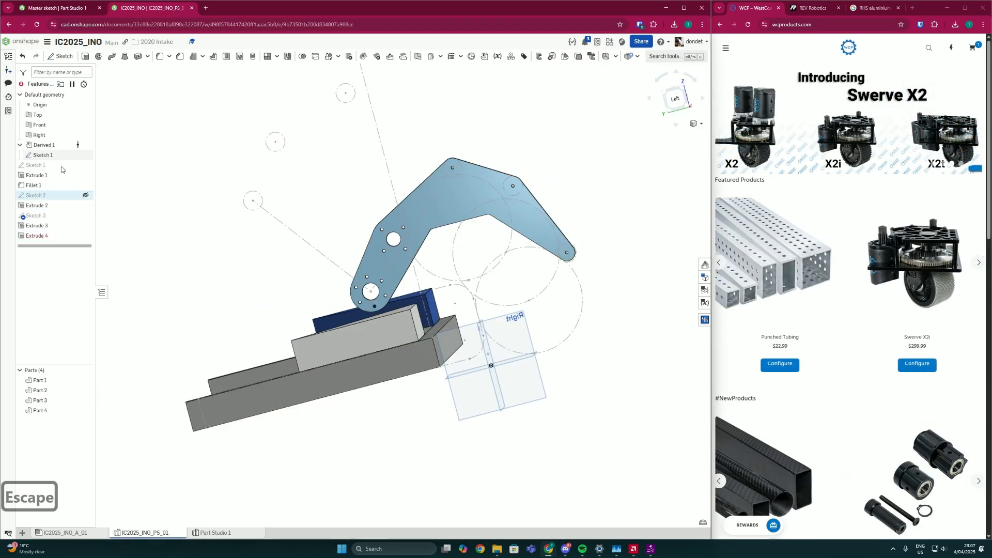
{"action": "right_click_drag", "start_coordinate": [438, 332], "coordinate": [552, 392]}
{"action": "left_click", "coordinate": [461, 409]}
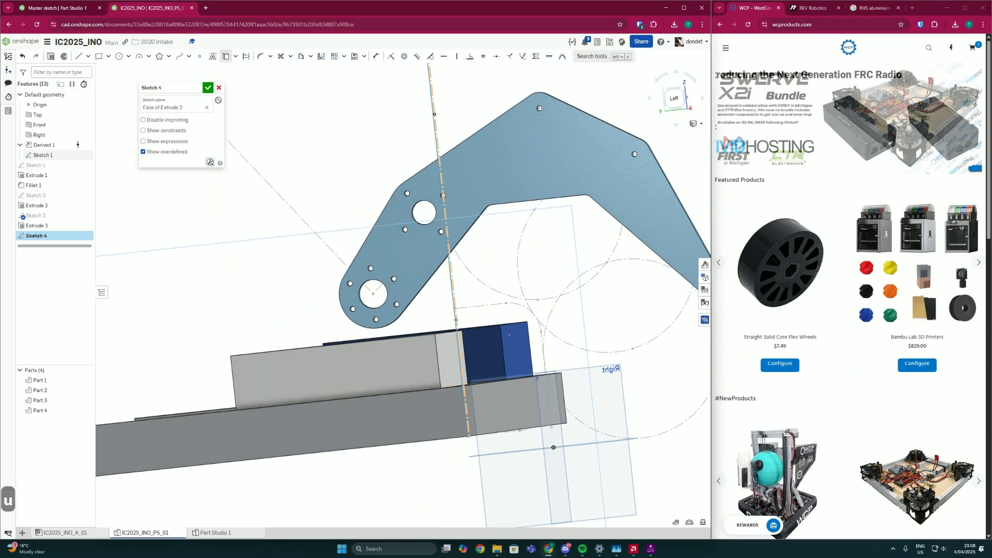
{"action": "right_click_drag", "start_coordinate": [461, 306], "coordinate": [490, 305]}
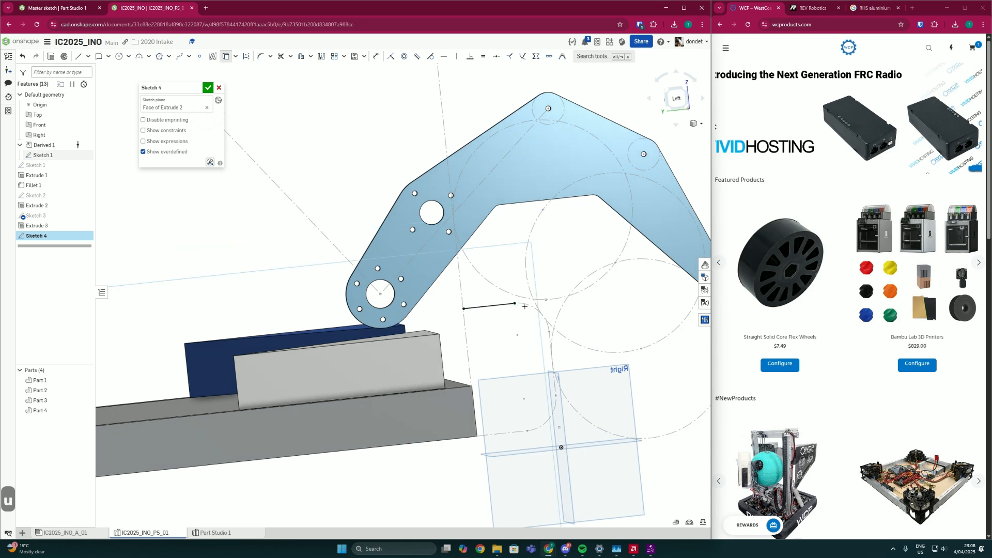
{"action": "left_click", "coordinate": [550, 346]}
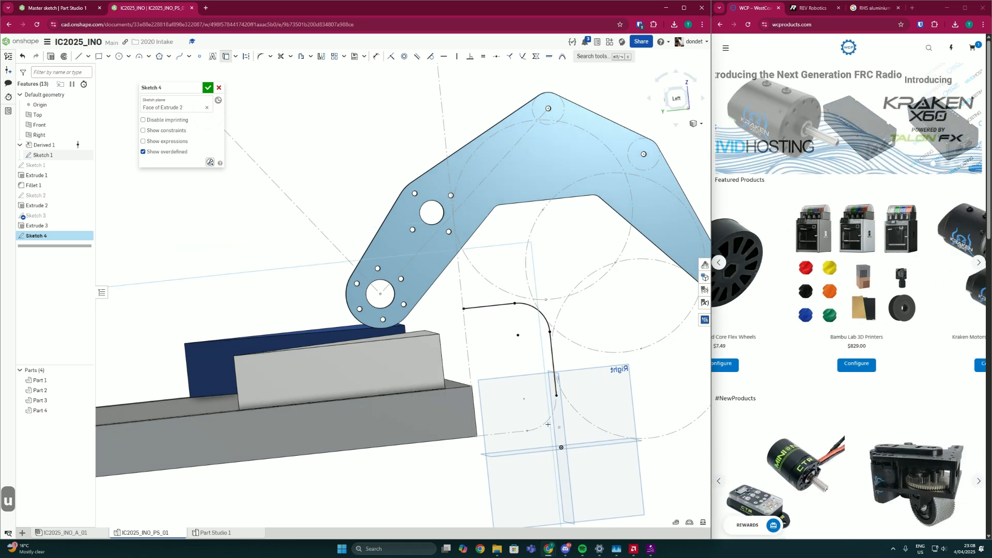
{"action": "left_click", "coordinate": [543, 425]}
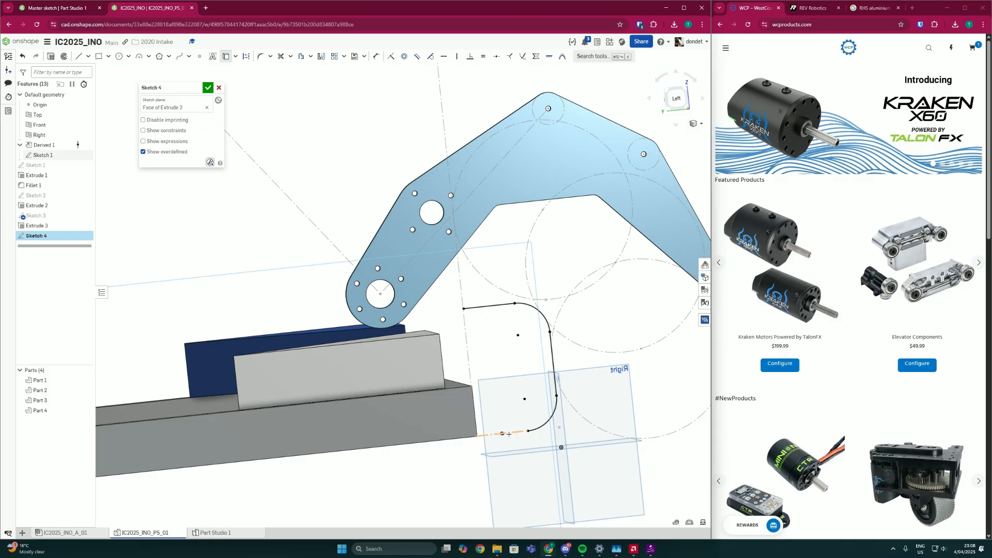
{"action": "right_click_drag", "start_coordinate": [466, 348], "coordinate": [445, 347]}
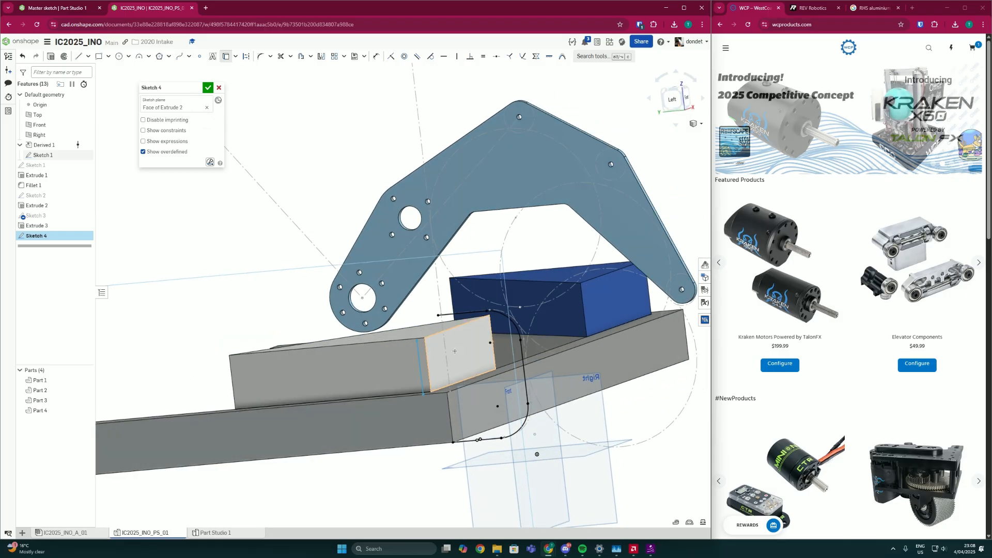
Step: Close the rounded profile with a straight line between its two open ends along the rail and finish the sketch
{"action": "scroll", "coordinate": [445, 347], "scroll_direction": "up", "scroll_amount": 3}
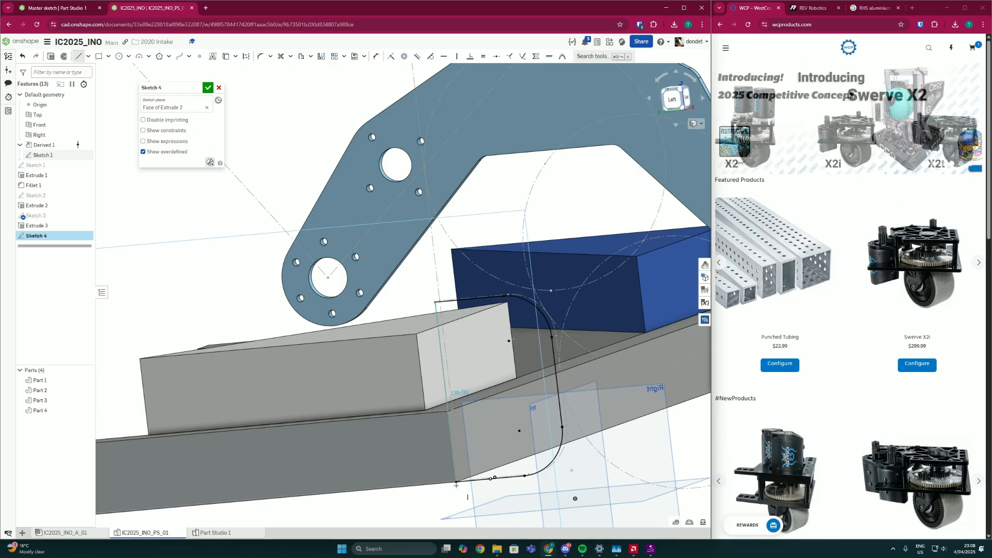
{"action": "scroll", "coordinate": [467, 478], "scroll_direction": "down", "scroll_amount": 5}
{"action": "key", "text": "Escape"}
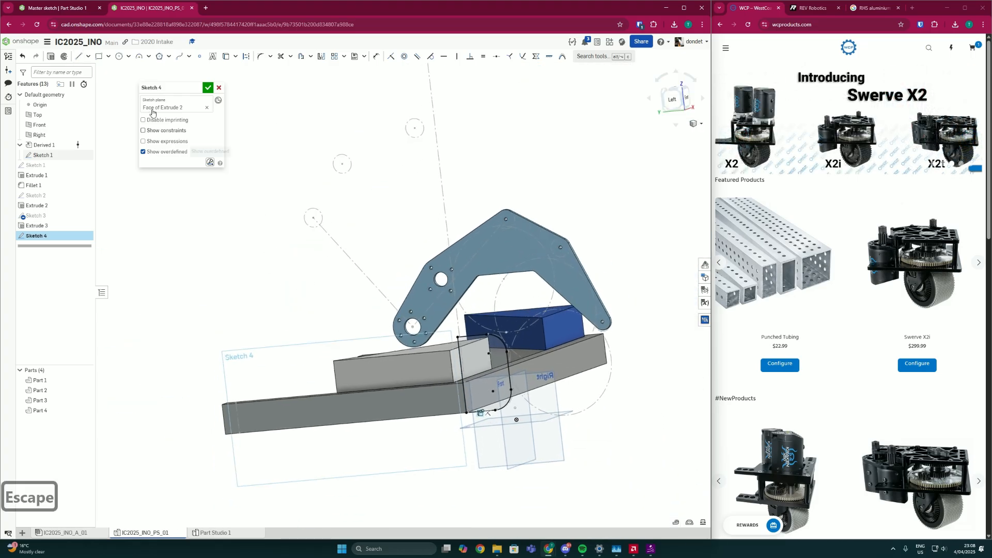
{"action": "left_click", "coordinate": [208, 87]}
Step: Extrude the closed rounded profile as a new solid up to the outer face of the opposite side rail
{"action": "left_click", "coordinate": [85, 57]}
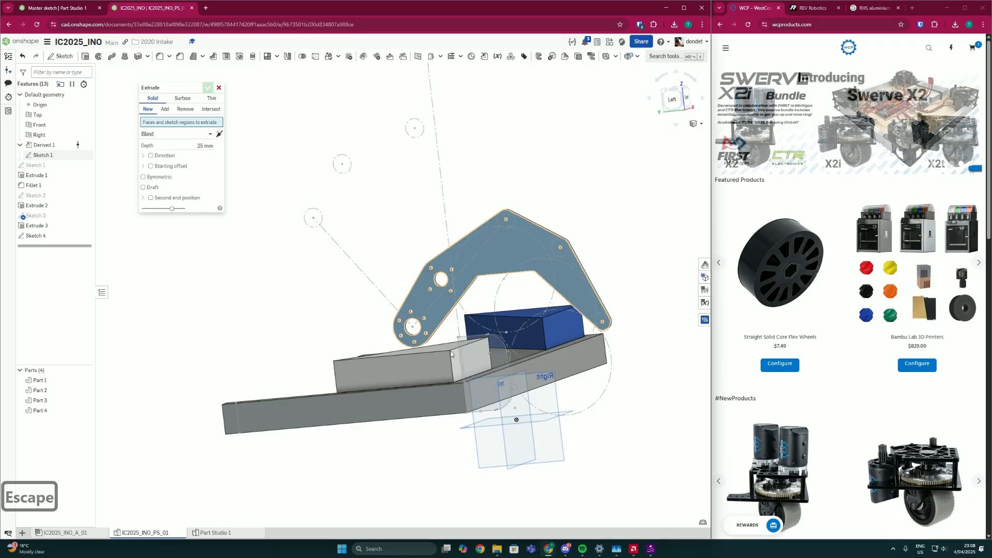
{"action": "left_click", "coordinate": [490, 363]}
{"action": "right_click_drag", "start_coordinate": [489, 362], "coordinate": [289, 261]}
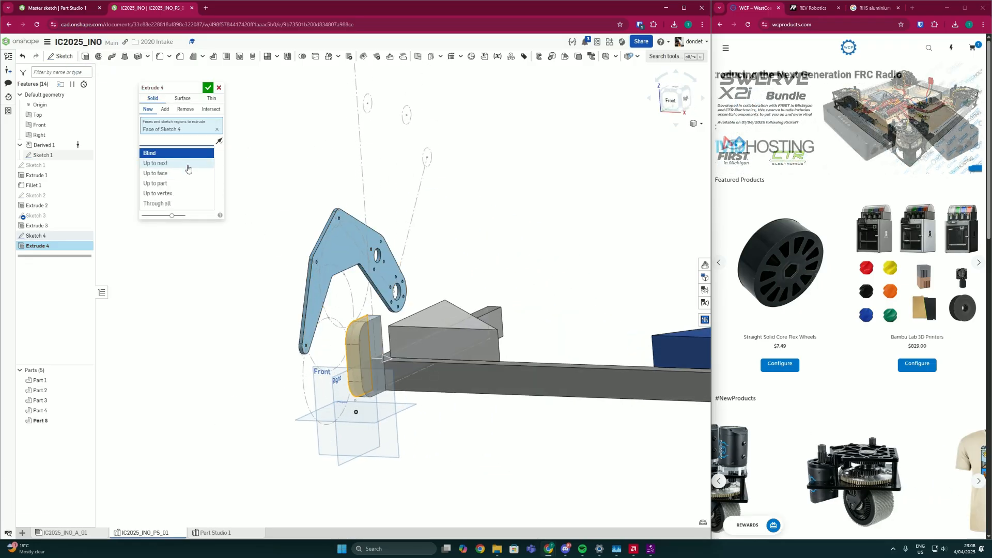
{"action": "left_click", "coordinate": [192, 164]}
{"action": "scroll", "coordinate": [481, 357], "scroll_direction": "down", "scroll_amount": 3}
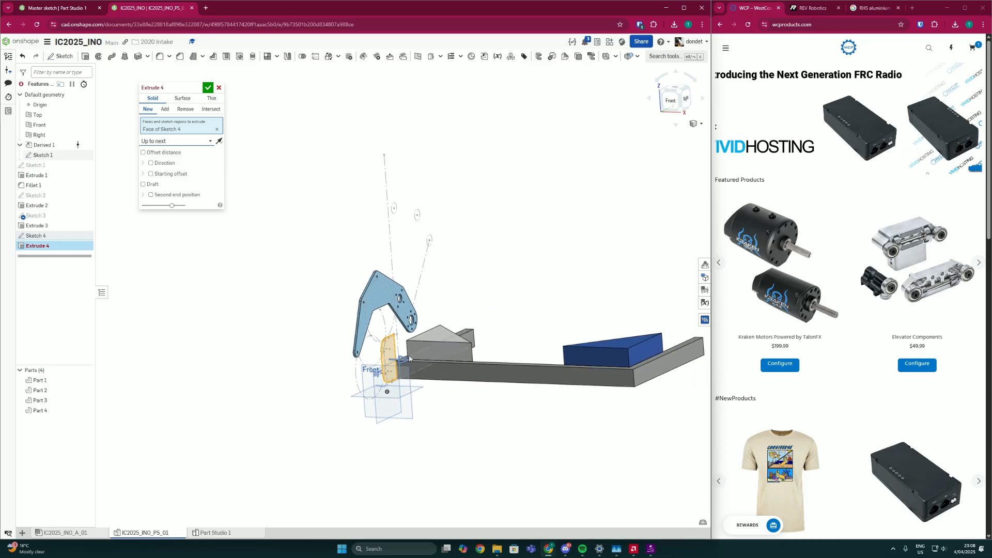
{"action": "scroll", "coordinate": [452, 357], "scroll_direction": "up", "scroll_amount": 3}
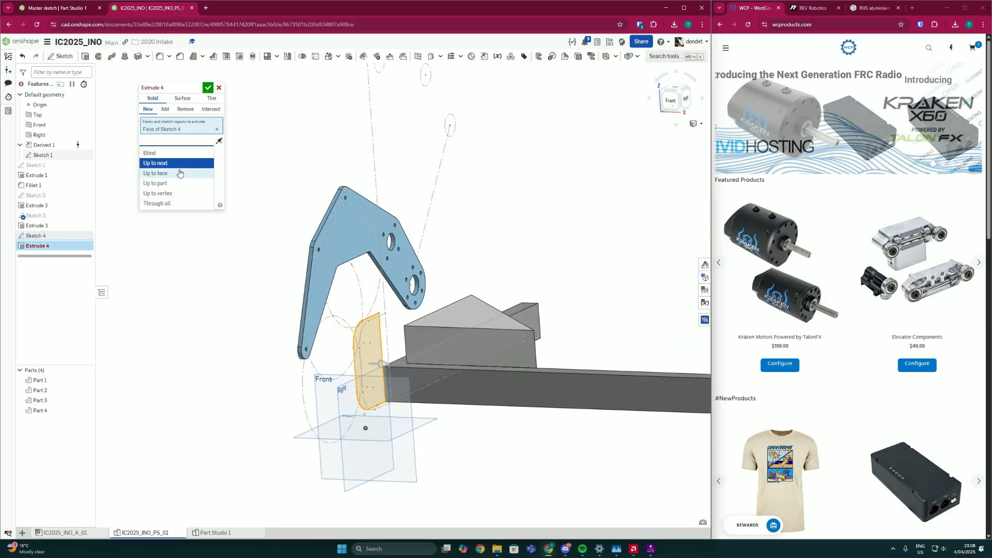
{"action": "left_click", "coordinate": [181, 173]}
{"action": "scroll", "coordinate": [436, 364], "scroll_direction": "down", "scroll_amount": 4}
{"action": "middle_click_drag", "start_coordinate": [516, 405], "coordinate": [421, 376]}
{"action": "scroll", "coordinate": [518, 355], "scroll_direction": "up", "scroll_amount": 3}
{"action": "left_click", "coordinate": [517, 342]}
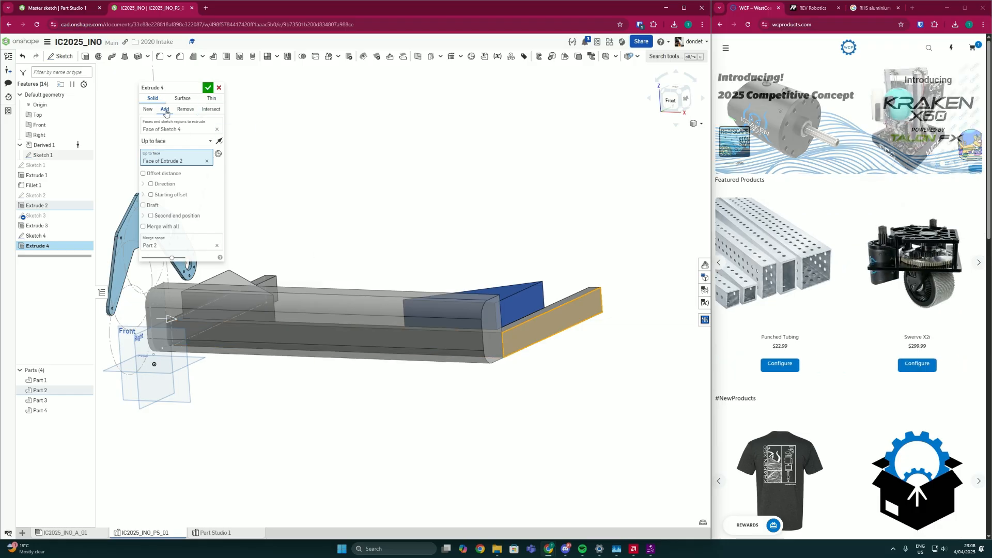
{"action": "left_click", "coordinate": [149, 110]}
{"action": "left_click", "coordinate": [209, 90]}
{"action": "scroll", "coordinate": [335, 302], "scroll_direction": "down", "scroll_amount": 3}
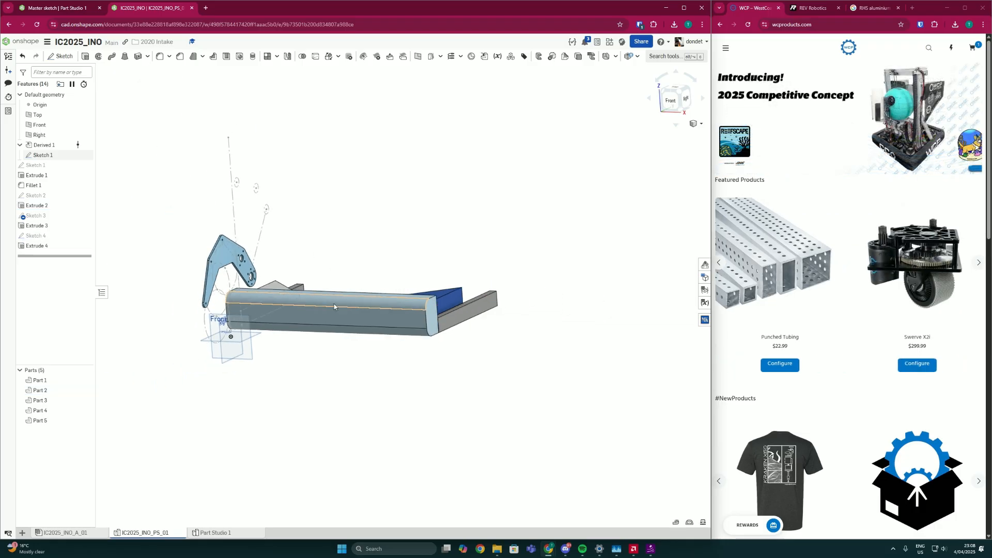
{"action": "right_click_drag", "start_coordinate": [333, 305], "coordinate": [402, 293]}
{"action": "scroll", "coordinate": [314, 312], "scroll_direction": "up", "scroll_amount": 3}
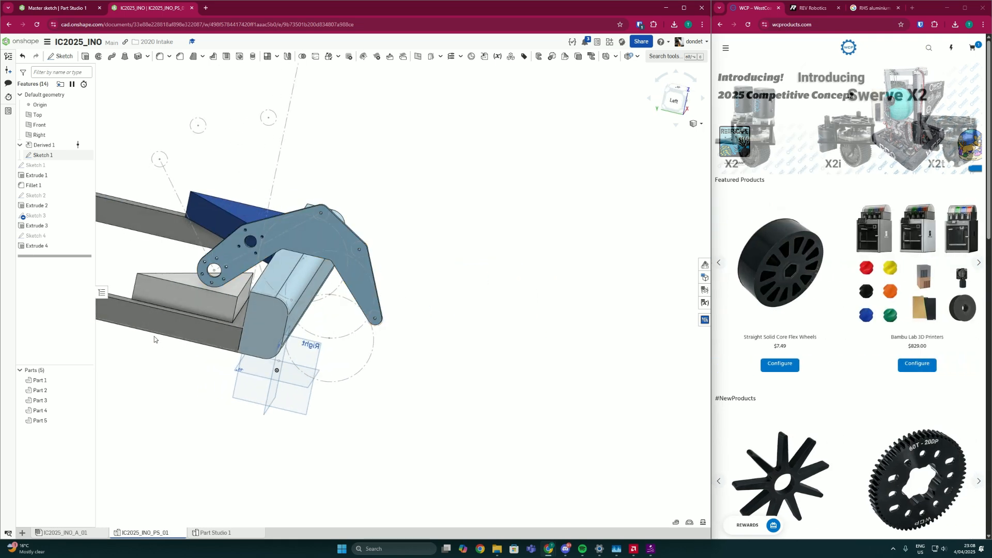
{"action": "scroll", "coordinate": [319, 272], "scroll_direction": "down", "scroll_amount": 2}
{"action": "right_click_drag", "start_coordinate": [319, 271], "coordinate": [344, 291]}
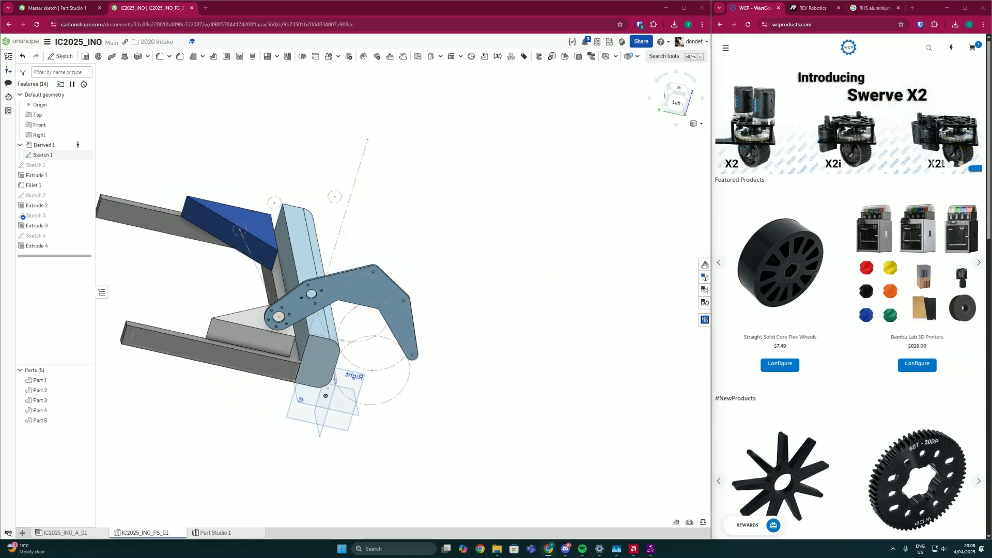
{"action": "mouse_move", "coordinate": [312, 336]}
{"action": "right_mouse_down"}
{"action": "mouse_move", "coordinate": [319, 357]}
{"action": "mouse_move", "coordinate": [284, 351]}
{"action": "mouse_move", "coordinate": [307, 323]}
{"action": "right_mouse_up"}
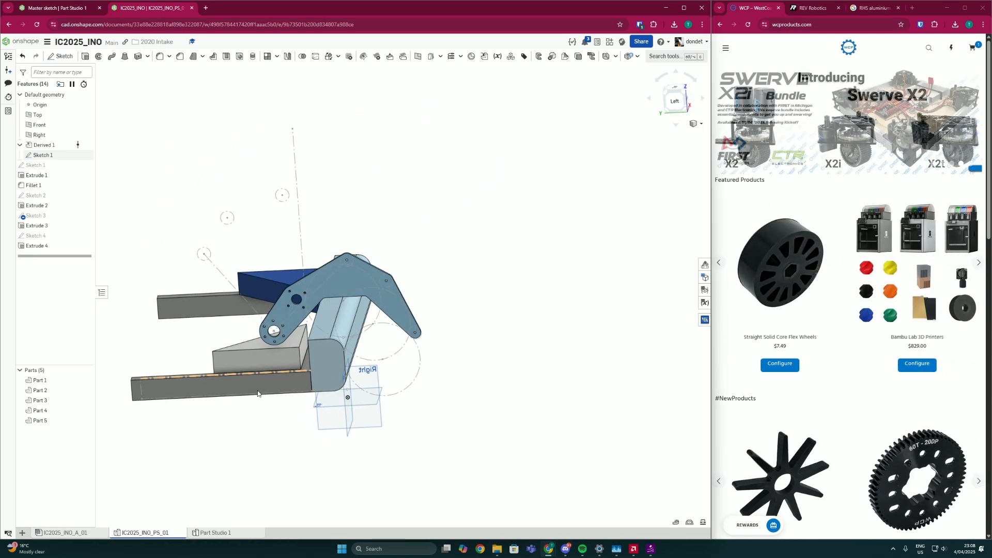
Step: Start a sketch on the side rail's outer face and draw a circle about 11 mm in diameter near the rail's upper edge
{"action": "scroll", "coordinate": [234, 397], "scroll_direction": "up", "scroll_amount": 3}
{"action": "middle_click_drag", "start_coordinate": [234, 396], "coordinate": [311, 372]}
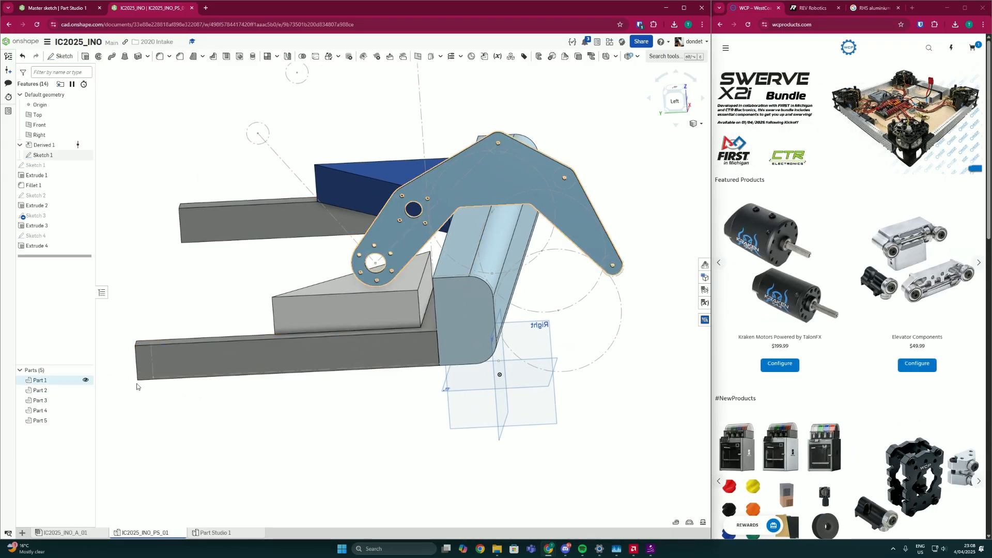
{"action": "left_click", "coordinate": [85, 9]}
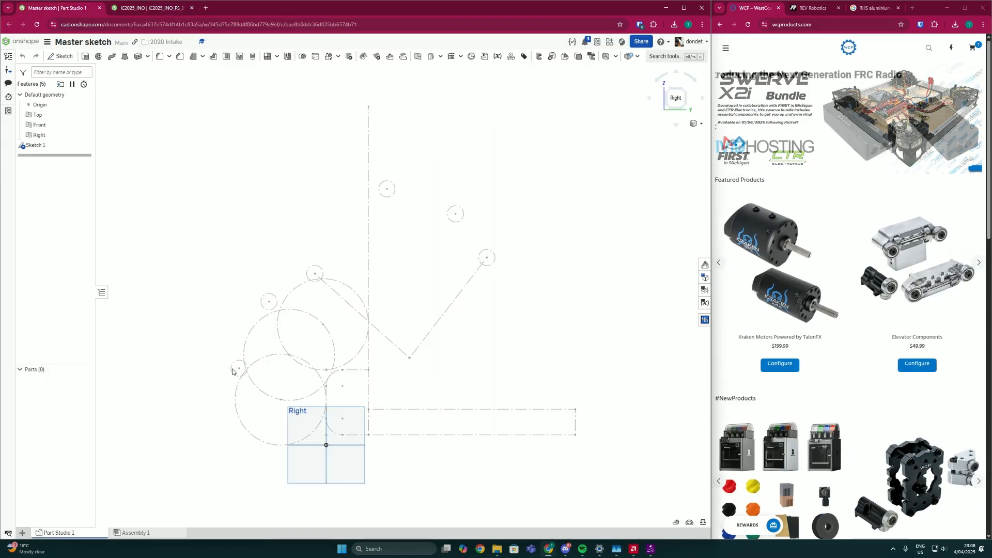
{"action": "left_click", "coordinate": [162, 8]}
{"action": "scroll", "coordinate": [206, 345], "scroll_direction": "up", "scroll_amount": 4}
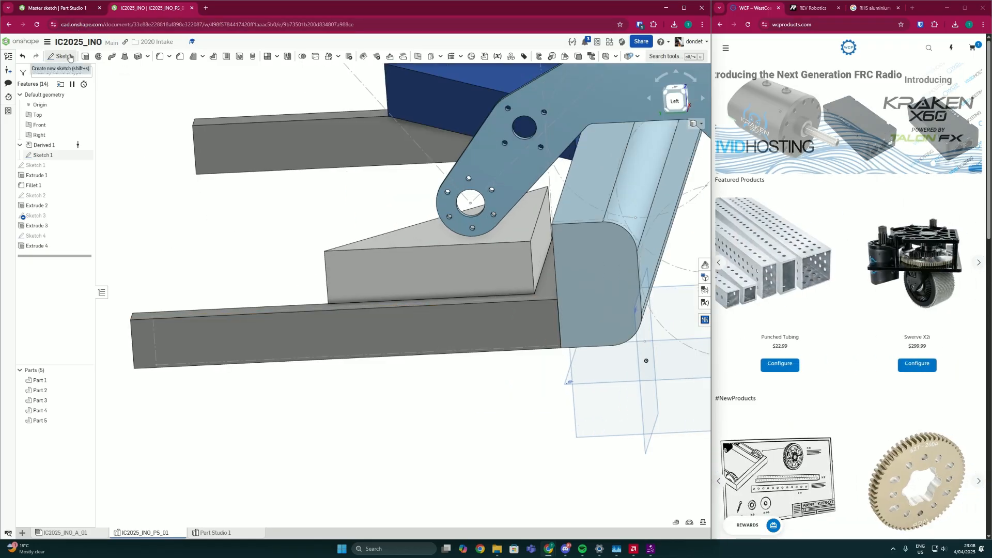
{"action": "left_click", "coordinate": [397, 330]}
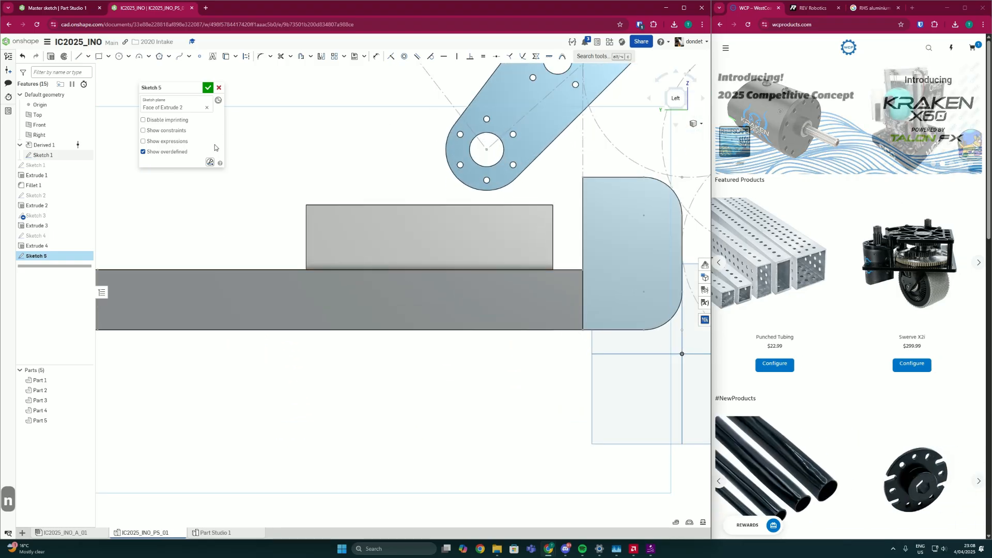
{"action": "scroll", "coordinate": [230, 200], "scroll_direction": "down", "scroll_amount": 3}
{"action": "scroll", "coordinate": [366, 288], "scroll_direction": "up", "scroll_amount": 5}
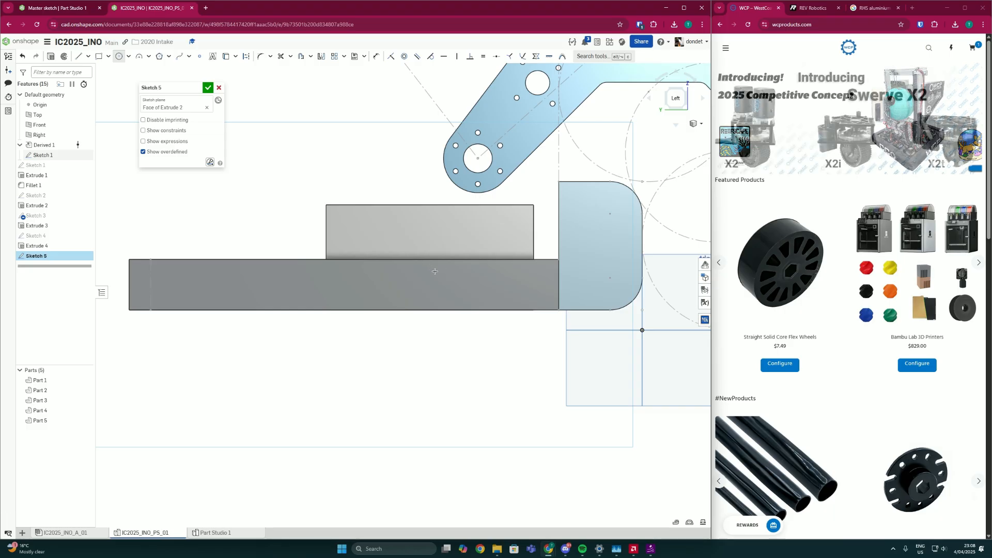
{"action": "scroll", "coordinate": [440, 270], "scroll_direction": "up", "scroll_amount": 2}
{"action": "key", "text": "Escape"}
{"action": "scroll", "coordinate": [439, 291], "scroll_direction": "down", "scroll_amount": 3}
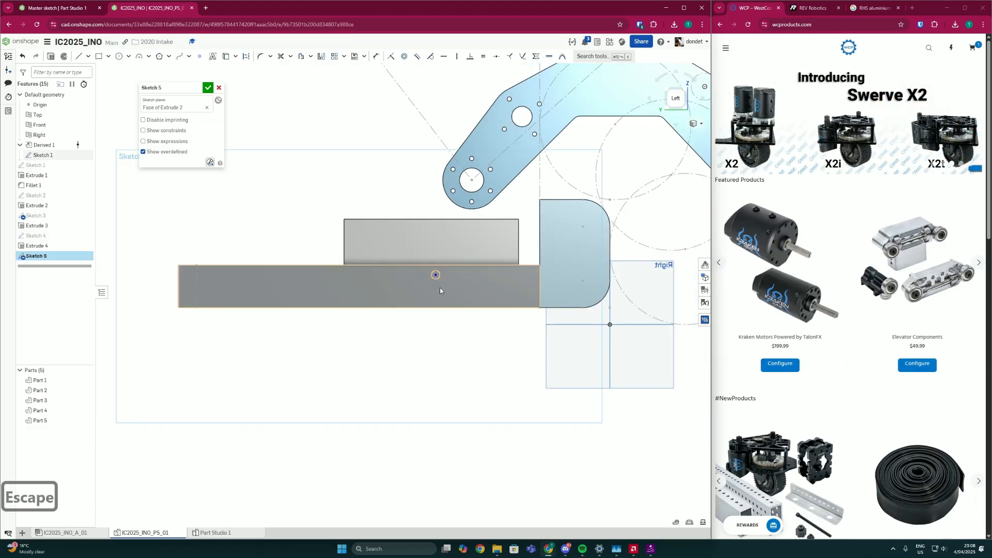
{"action": "scroll", "coordinate": [435, 275], "scroll_direction": "up", "scroll_amount": 1}
{"action": "key", "text": "Escape"}
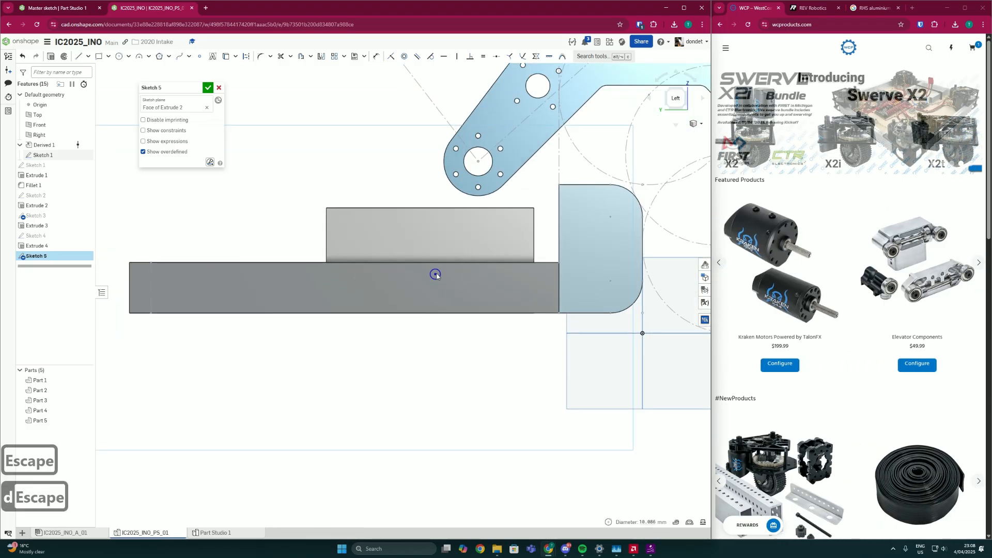
Step: Dimension the circle's centre 12.5 mm below the side rail's upper edge
{"action": "scroll", "coordinate": [435, 273], "scroll_direction": "up", "scroll_amount": 2}
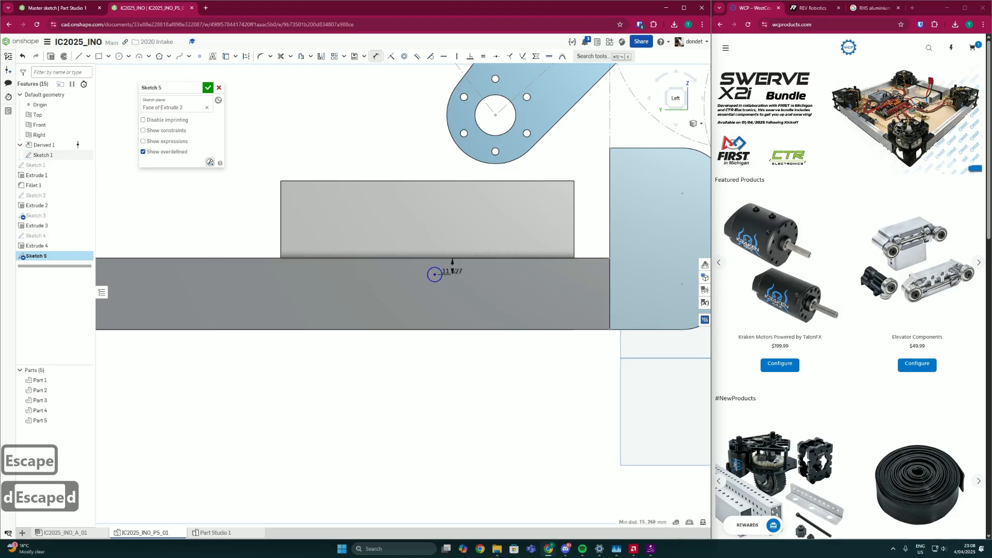
{"action": "left_click", "coordinate": [452, 268]}
{"action": "type", "text": "12.5"}
{"action": "key", "text": "Return"}
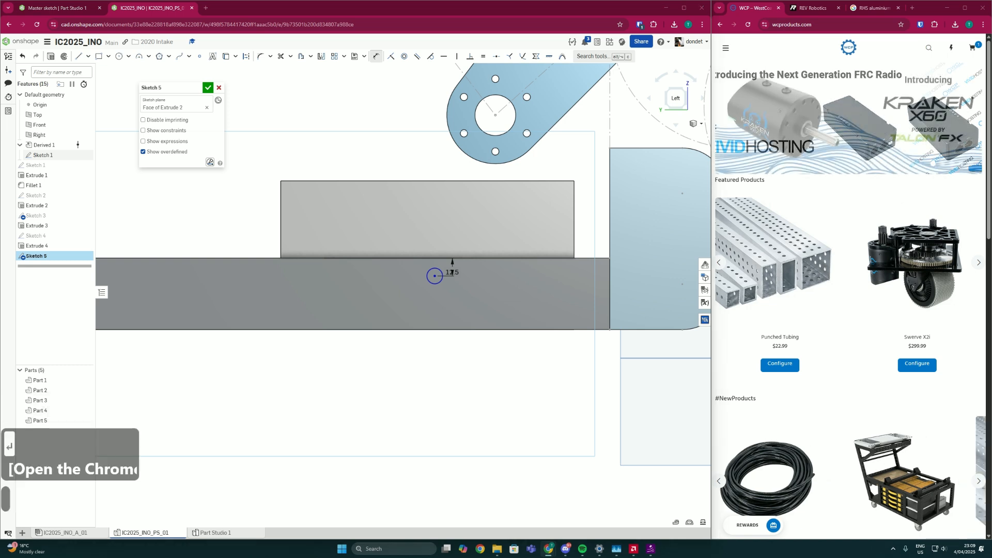
{"action": "key", "text": "space"}
{"action": "key", "text": "space"}
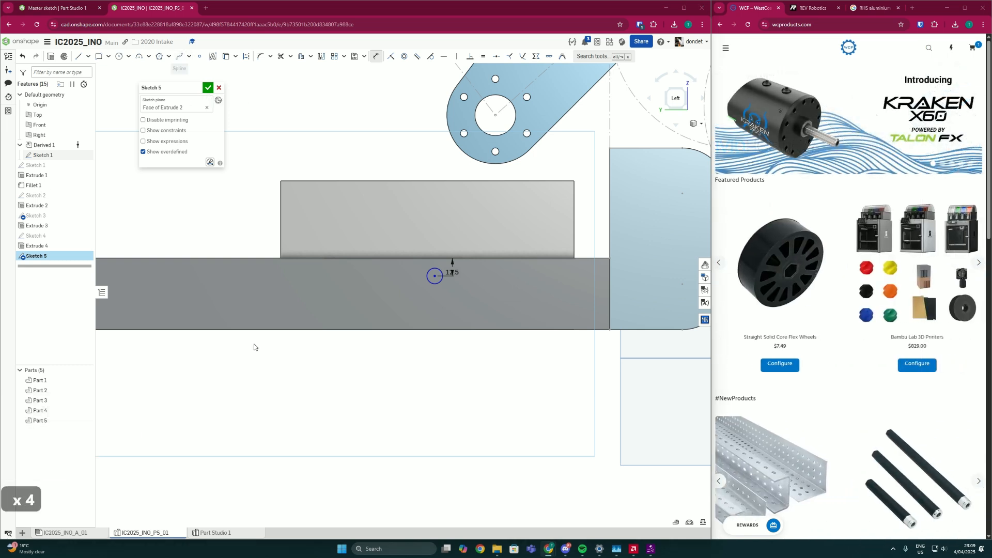
Step: Check the swerve module in Part Studio 1, and dimension the circle's centre 119.8 mm from the rail's bumper end in IC2025_INO_PS_01
{"action": "left_click", "coordinate": [230, 532]}
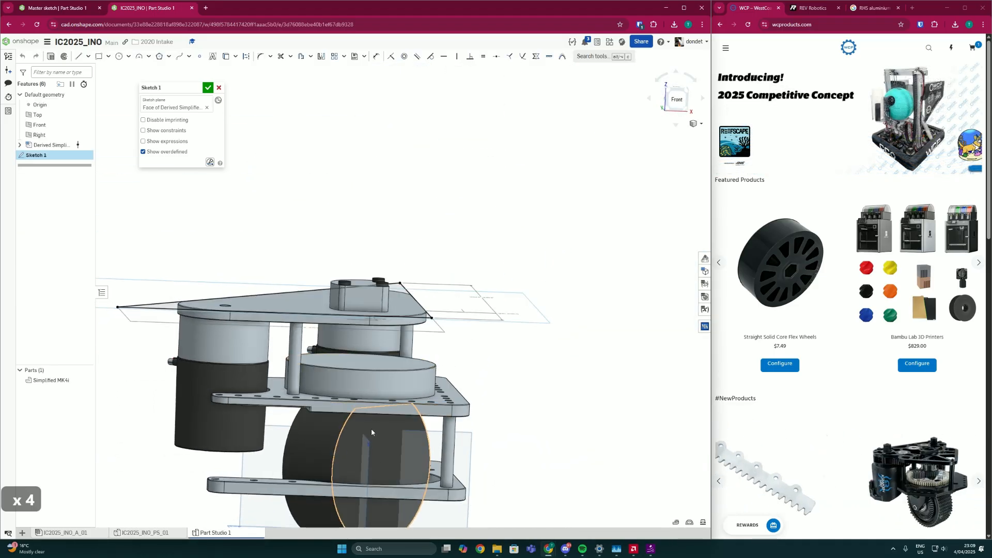
{"action": "left_click", "coordinate": [142, 533]}
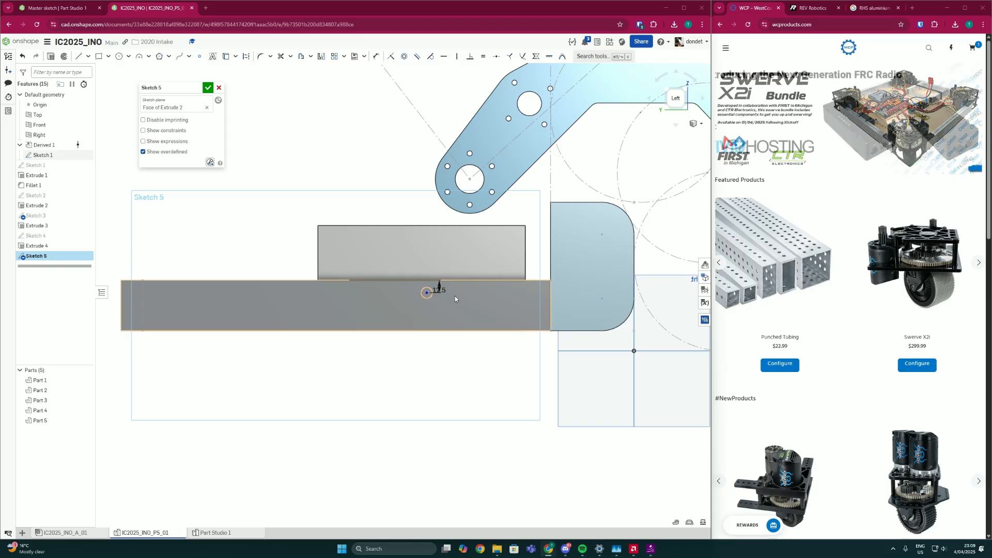
{"action": "key", "text": "d"}
{"action": "key", "text": "d"}
{"action": "scroll", "coordinate": [418, 307], "scroll_direction": "down", "scroll_amount": 3}
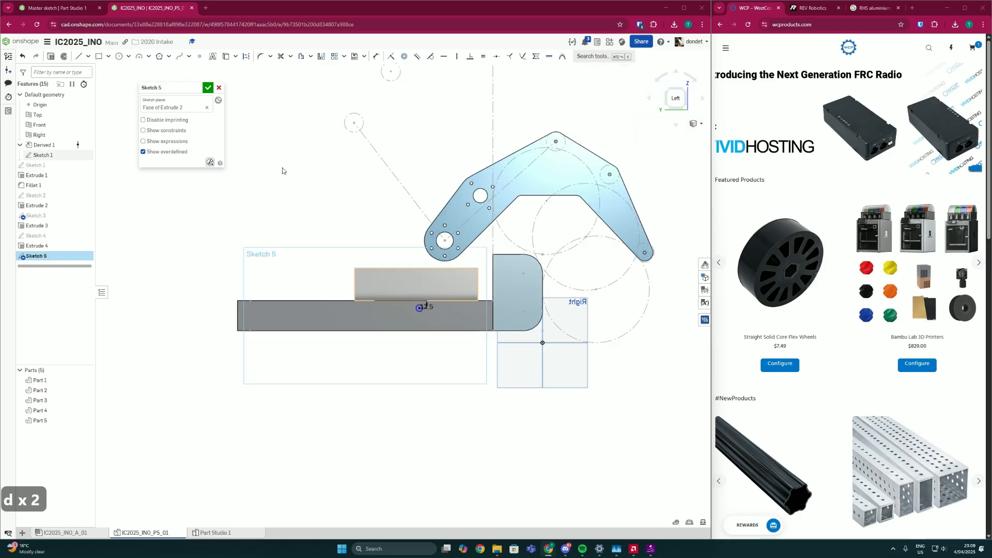
{"action": "left_click", "coordinate": [376, 57]}
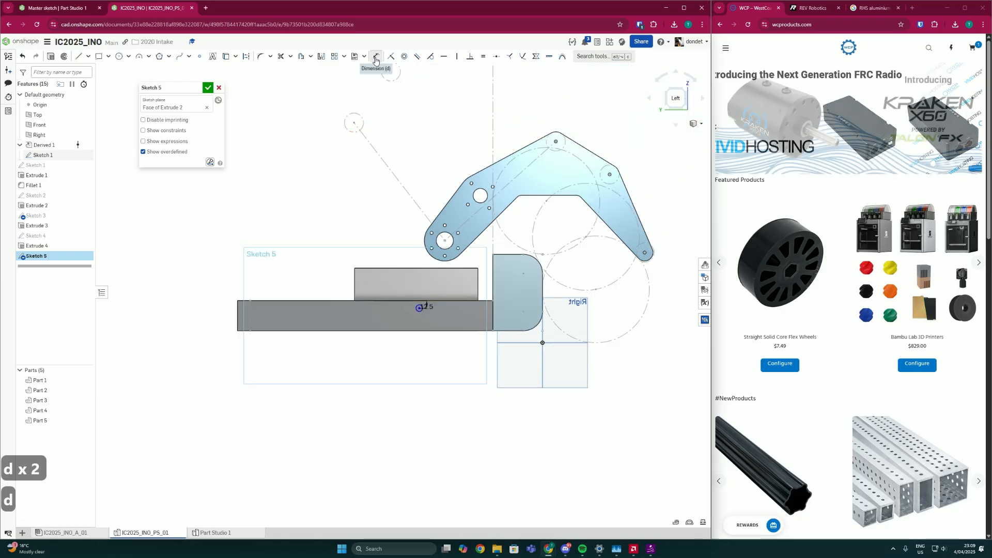
{"action": "scroll", "coordinate": [406, 298], "scroll_direction": "up", "scroll_amount": 3}
{"action": "scroll", "coordinate": [501, 319], "scroll_direction": "up", "scroll_amount": 2}
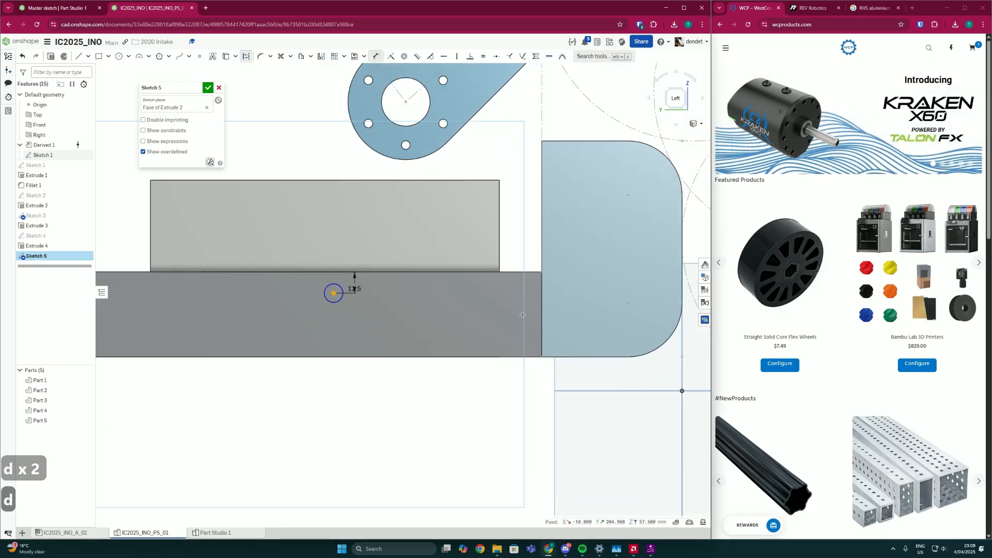
{"action": "left_click", "coordinate": [541, 310]}
{"action": "left_click", "coordinate": [475, 322]}
{"action": "type", "text": "119.8"}
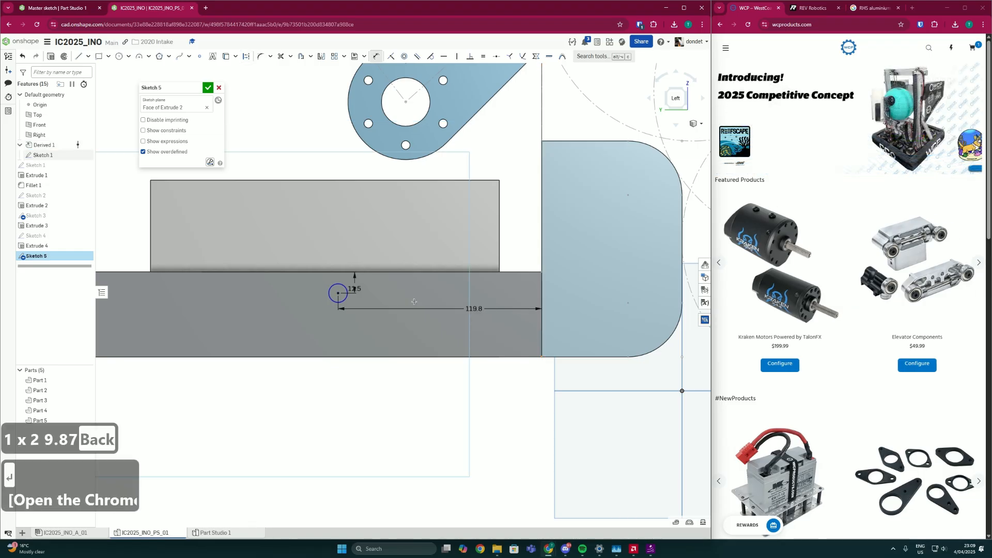
Step: Set the diameter of the circle on the side rail to 5.1 mm
{"action": "double_click", "coordinate": [289, 291]}
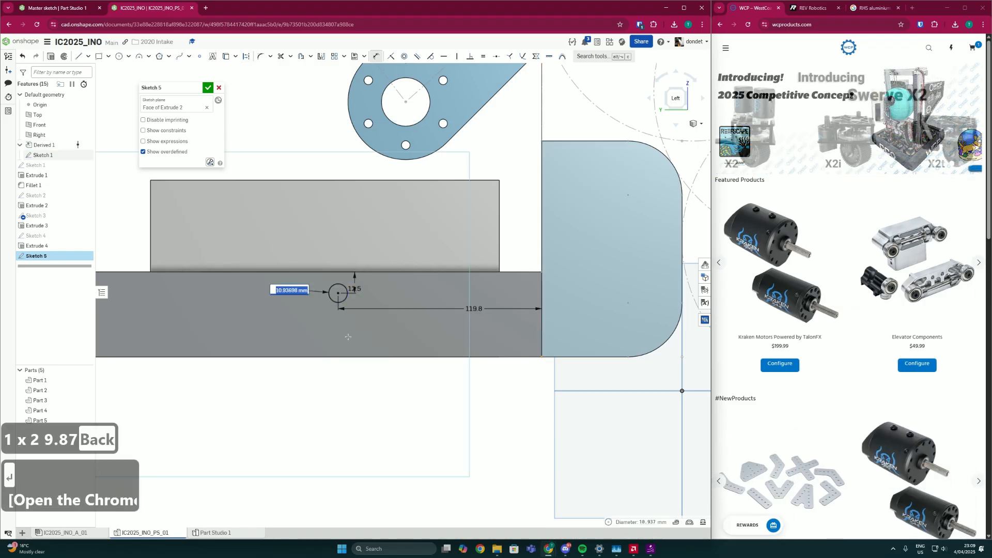
{"action": "type", "text": "5.1"}
{"action": "scroll", "coordinate": [351, 292], "scroll_direction": "up", "scroll_amount": 3}
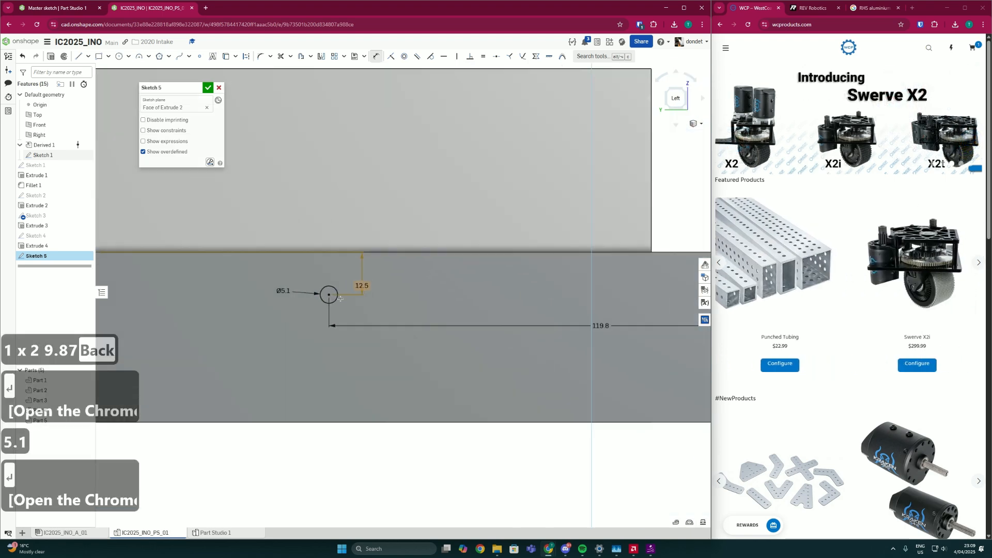
{"action": "scroll", "coordinate": [365, 316], "scroll_direction": "down", "scroll_amount": 6}
{"action": "right_click_drag", "start_coordinate": [360, 317], "coordinate": [364, 330]}
{"action": "scroll", "coordinate": [365, 330], "scroll_direction": "up", "scroll_amount": 3}
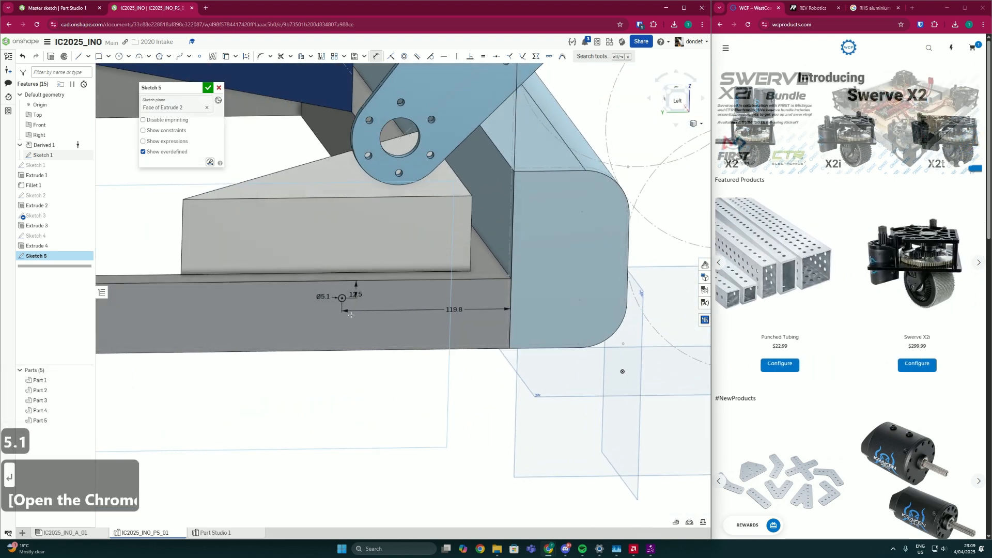
Step: Try a linear pattern of the 5.1 mm circle as a 3 by 3 grid at 25 mm spacing, running downward, and undo it
{"action": "key", "text": "n"}
{"action": "middle_click_drag", "start_coordinate": [573, 271], "coordinate": [549, 254]}
{"action": "scroll", "coordinate": [548, 277], "scroll_direction": "down", "scroll_amount": 2}
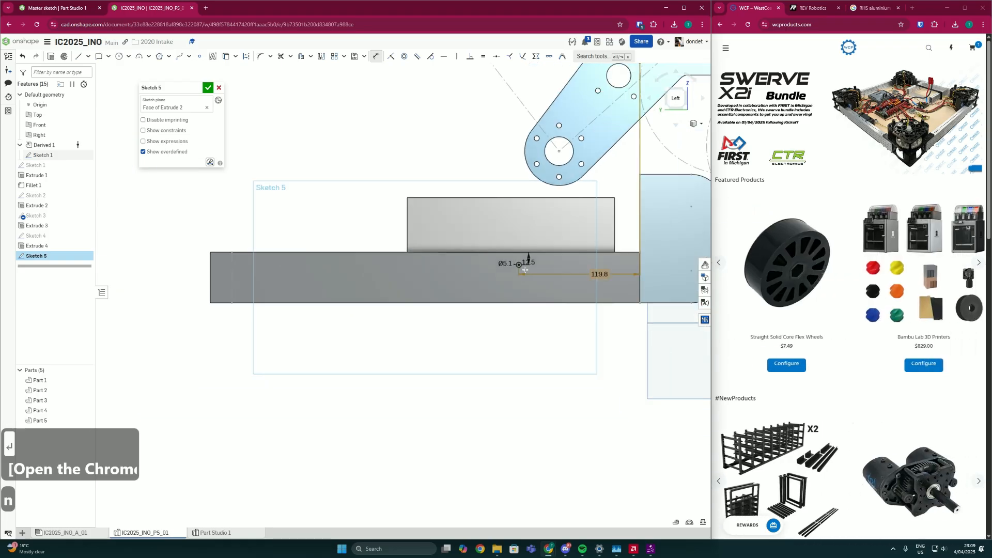
{"action": "scroll", "coordinate": [520, 264], "scroll_direction": "up", "scroll_amount": 4}
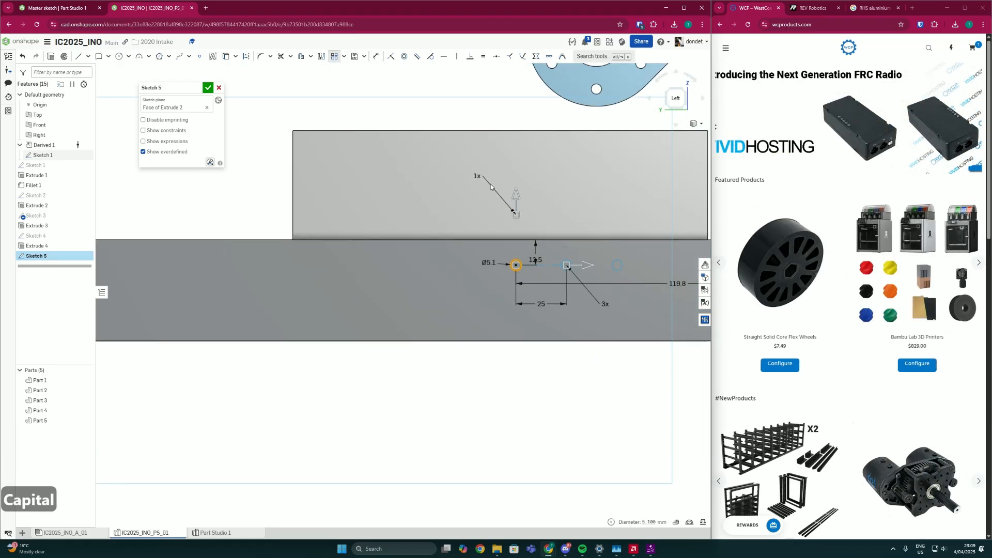
{"action": "left_click", "coordinate": [476, 176]}
{"action": "type", "text": "3"}
{"action": "key", "text": "Return"}
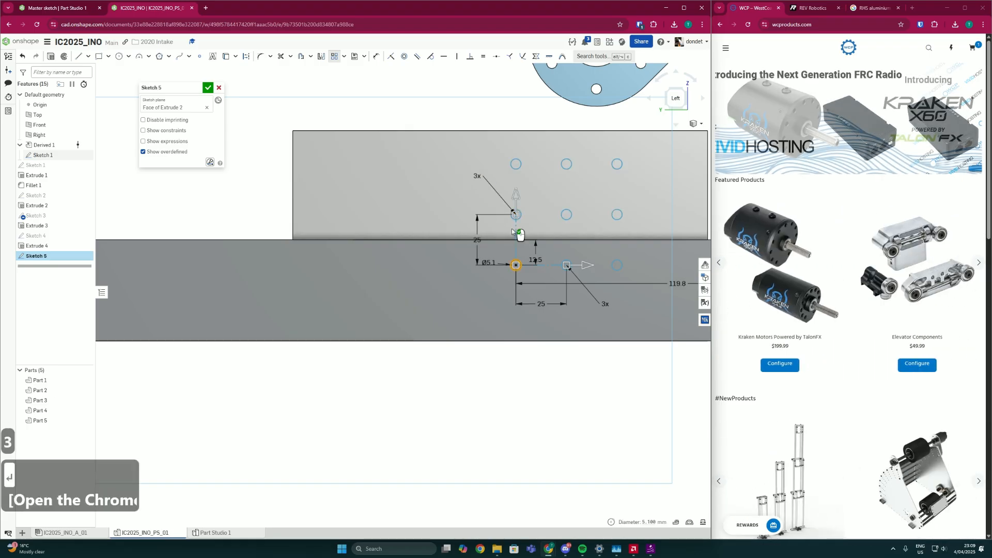
{"action": "scroll", "coordinate": [522, 228], "scroll_direction": "down", "scroll_amount": 3}
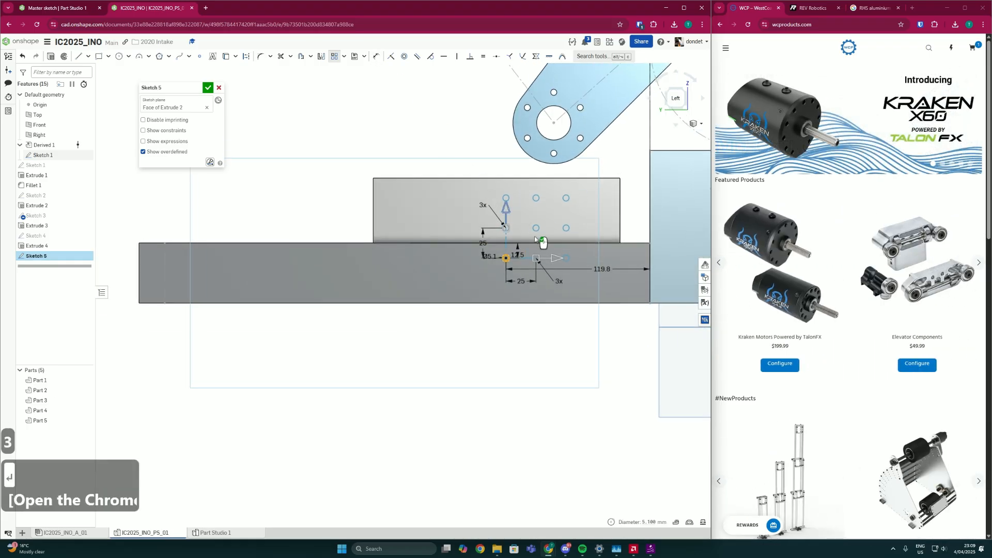
{"action": "left_click", "coordinate": [505, 207]}
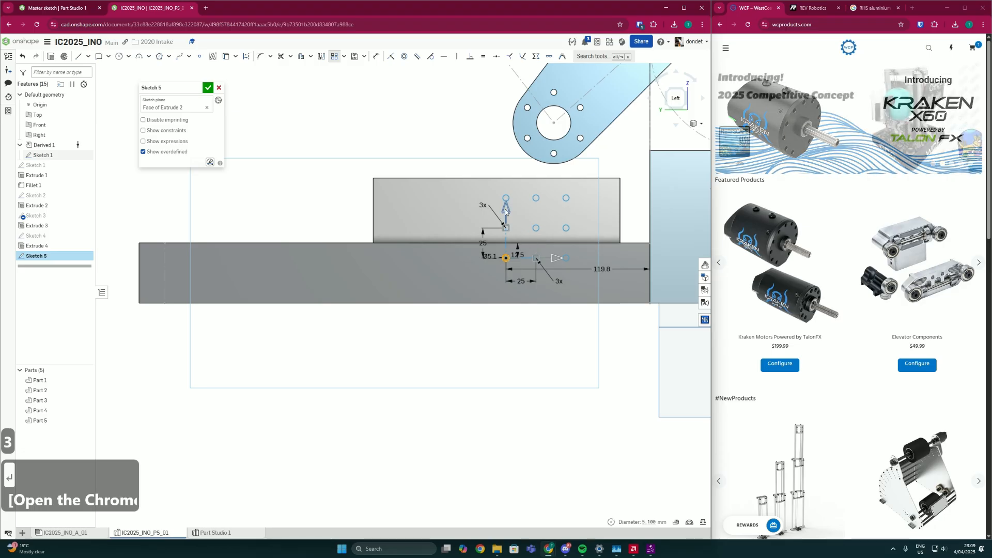
{"action": "scroll", "coordinate": [533, 278], "scroll_direction": "up", "scroll_amount": 3}
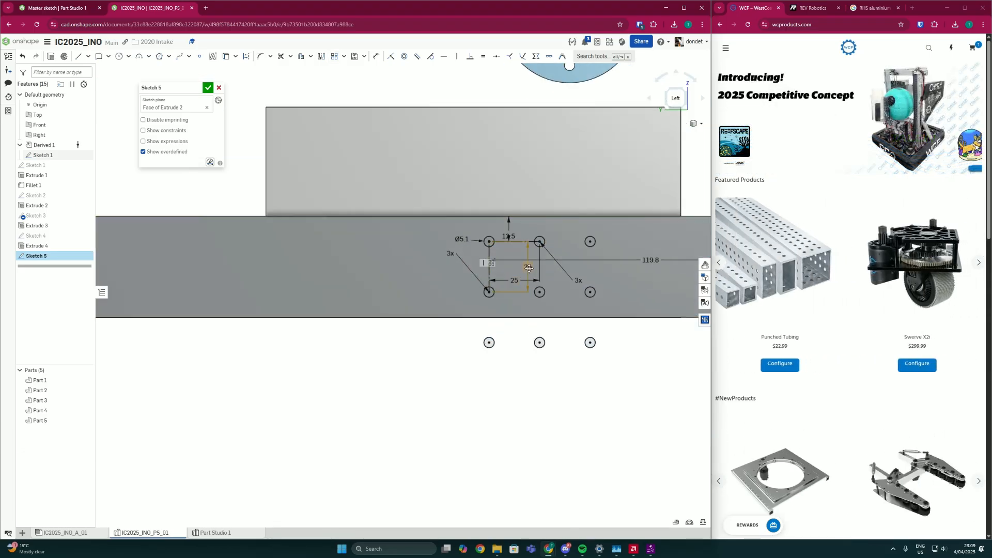
{"action": "key", "text": "ctrl+z"}
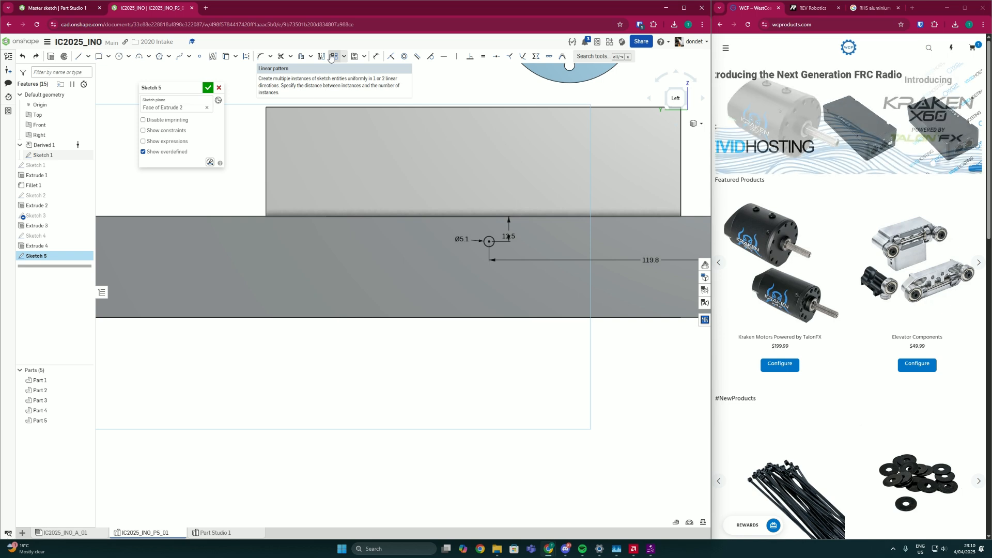
Step: Try a linear pattern of the circle as a single row of three at 25 mm spacing along the rail, and undo it
{"action": "left_click", "coordinate": [489, 241]}
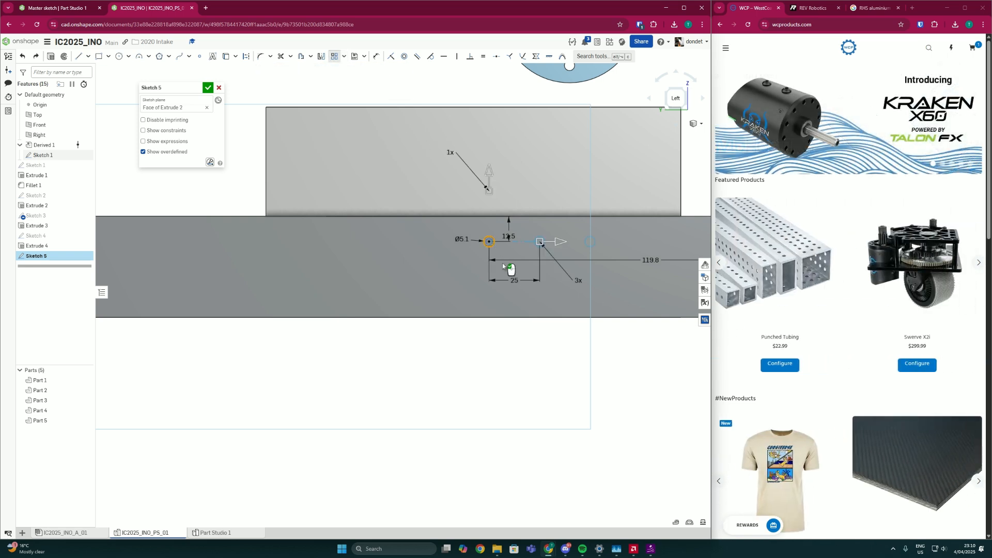
{"action": "scroll", "coordinate": [509, 259], "scroll_direction": "down", "scroll_amount": 3}
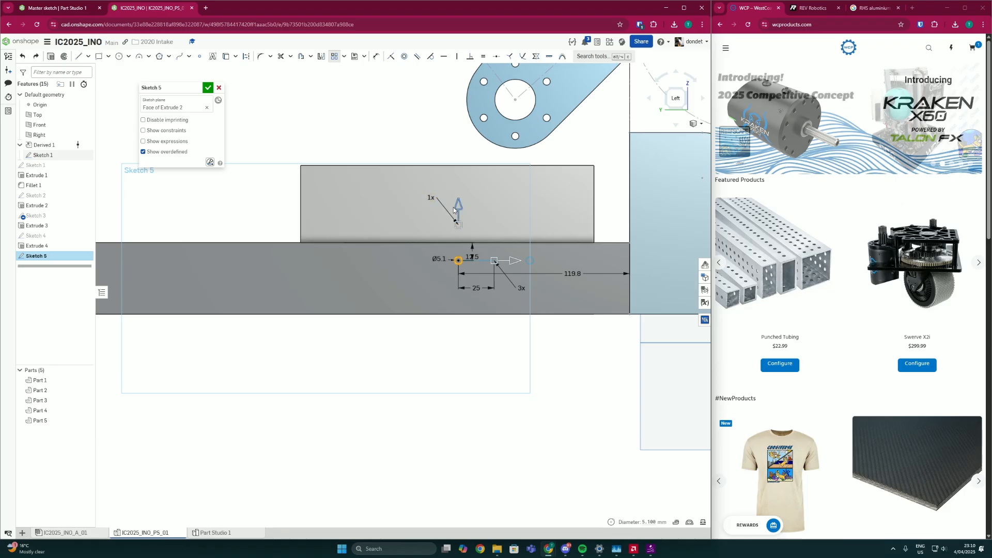
{"action": "left_click", "coordinate": [451, 312]}
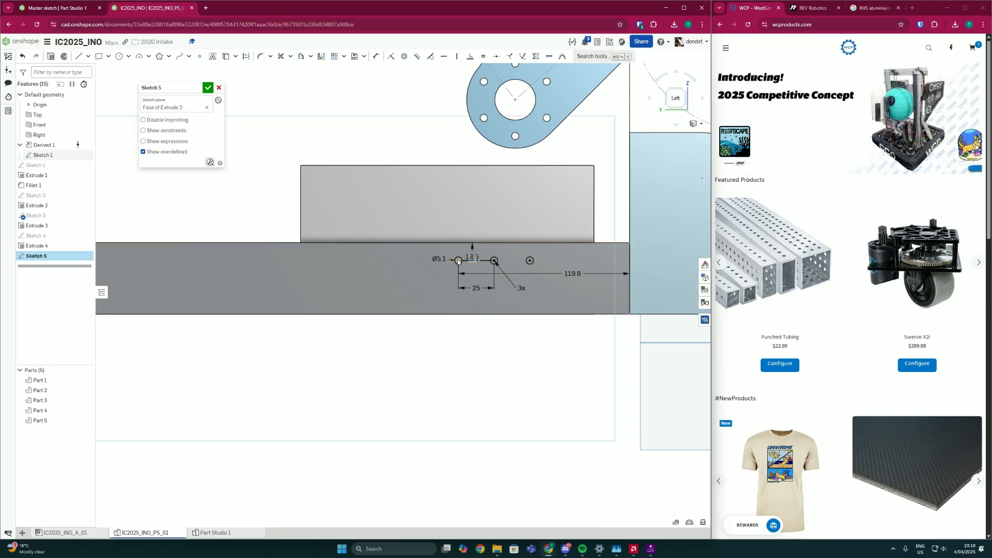
{"action": "key", "text": "ctrl+z"}
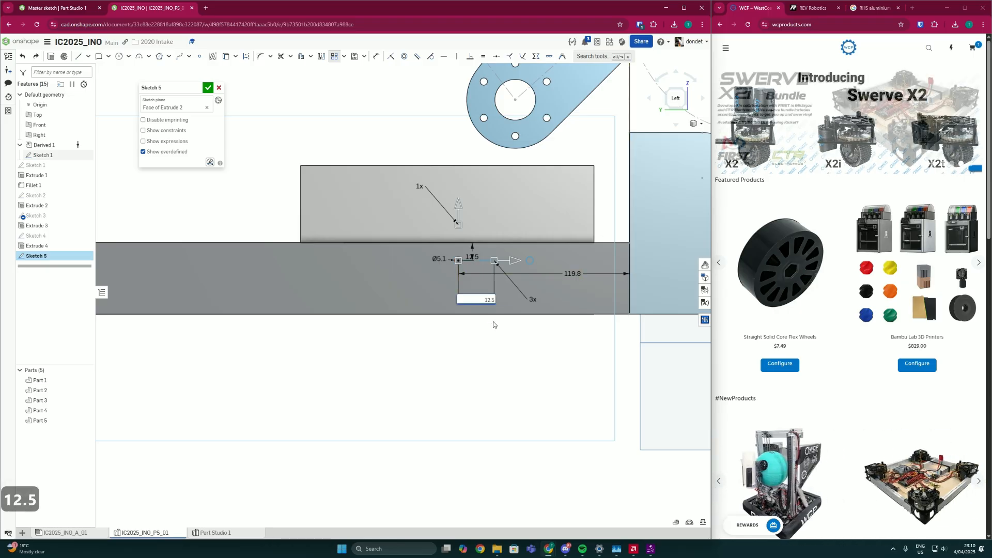
Step: Pattern the 5.1 mm circle at 12.5 mm spacing both along and down the side rail, with three rows across its height
{"action": "key", "text": "Return"}
{"action": "scroll", "coordinate": [472, 265], "scroll_direction": "up", "scroll_amount": 3}
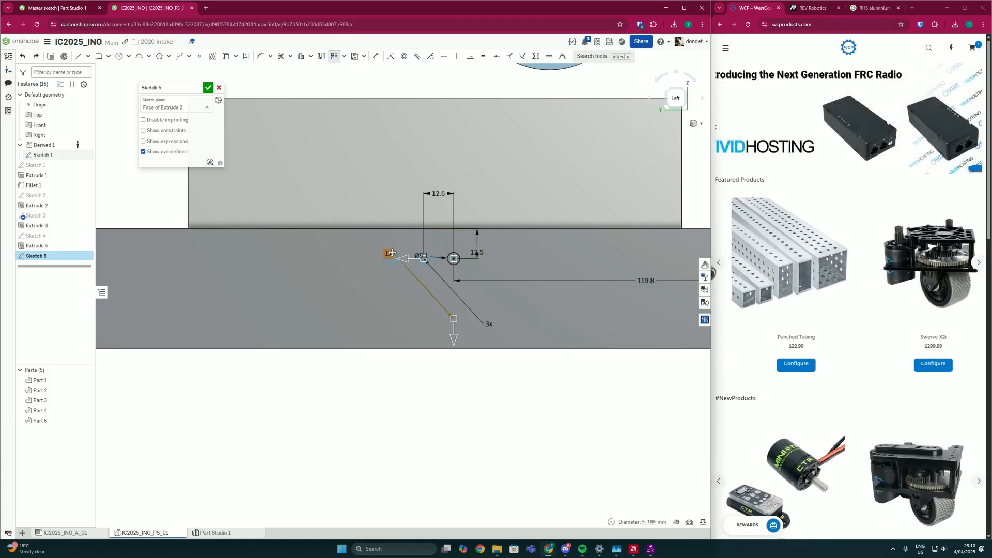
{"action": "double_click", "coordinate": [389, 254]}
{"action": "type", "text": "3"}
{"action": "key", "text": "Return"}
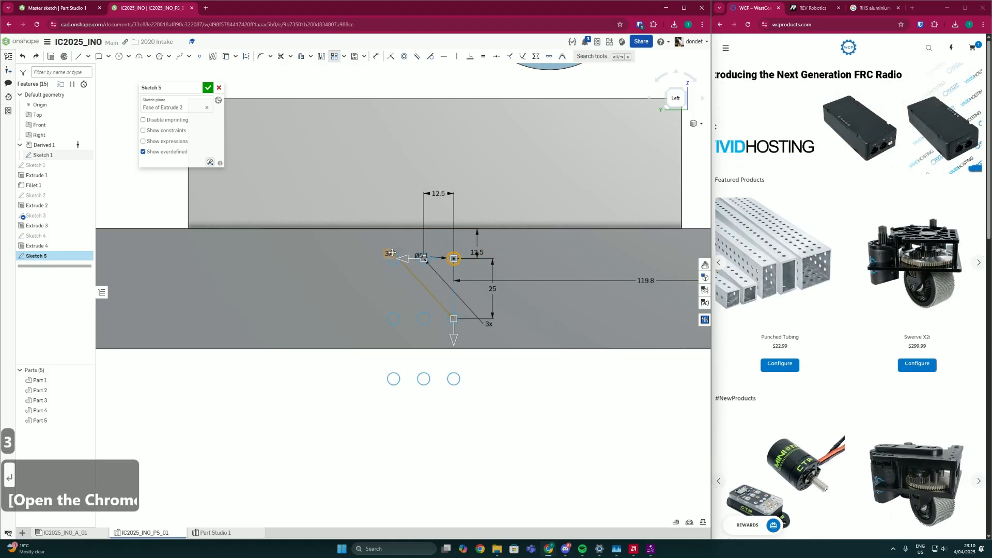
{"action": "double_click", "coordinate": [492, 288]}
{"action": "type", "text": "12.5"}
{"action": "key", "text": "Return"}
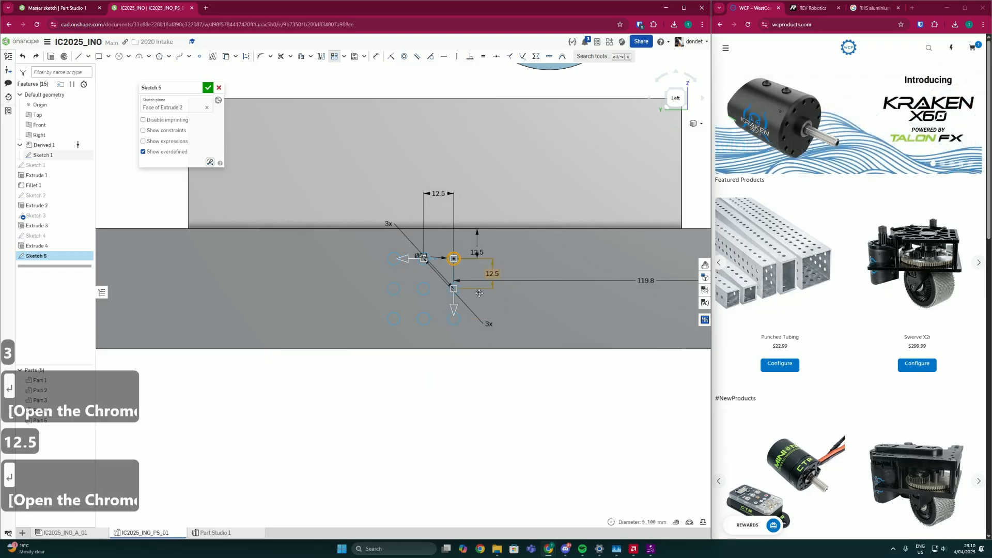
Step: Set the pattern count along the rail to 24 and finish the hole sketch
{"action": "scroll", "coordinate": [438, 247], "scroll_direction": "up", "scroll_amount": 2}
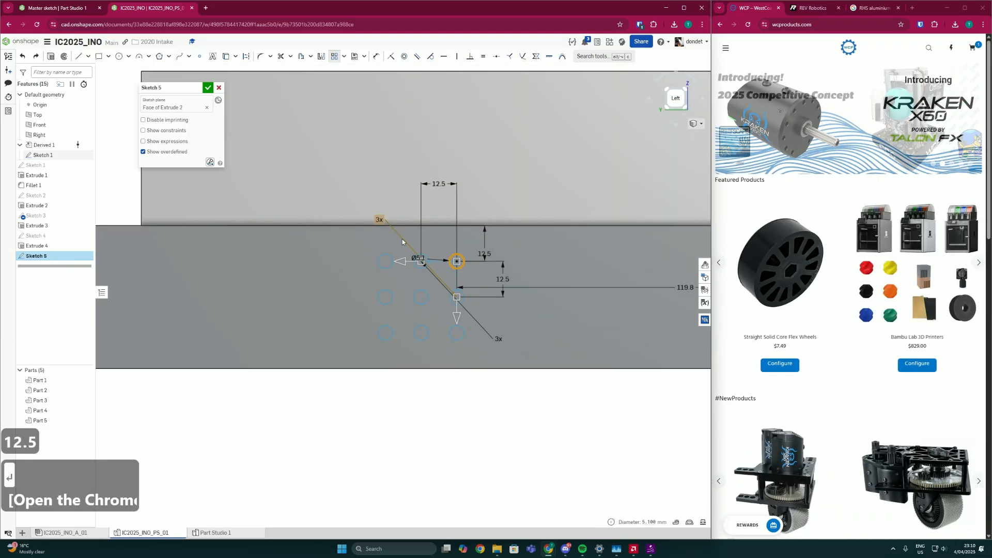
{"action": "scroll", "coordinate": [402, 242], "scroll_direction": "down", "scroll_amount": 3}
{"action": "scroll", "coordinate": [467, 294], "scroll_direction": "up", "scroll_amount": 5}
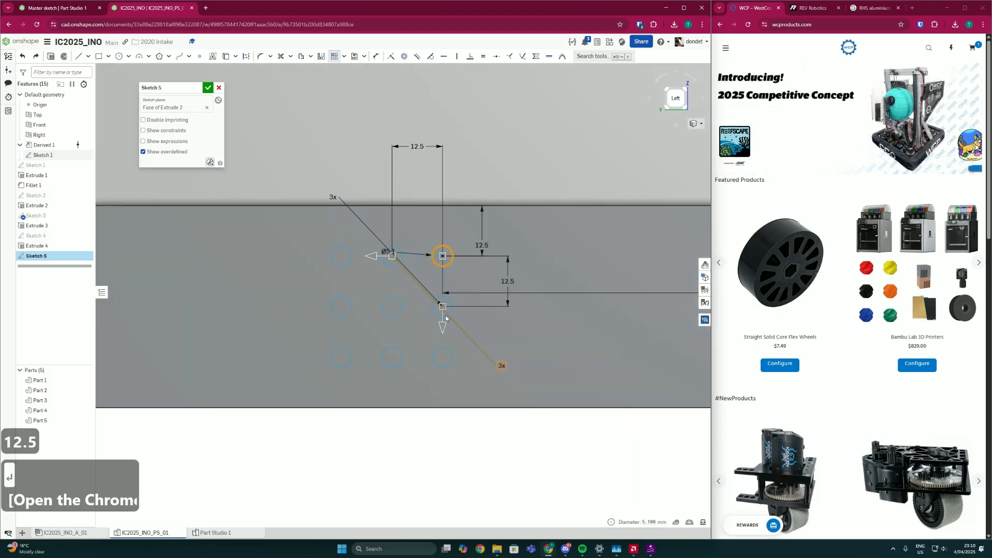
{"action": "double_click", "coordinate": [495, 366]}
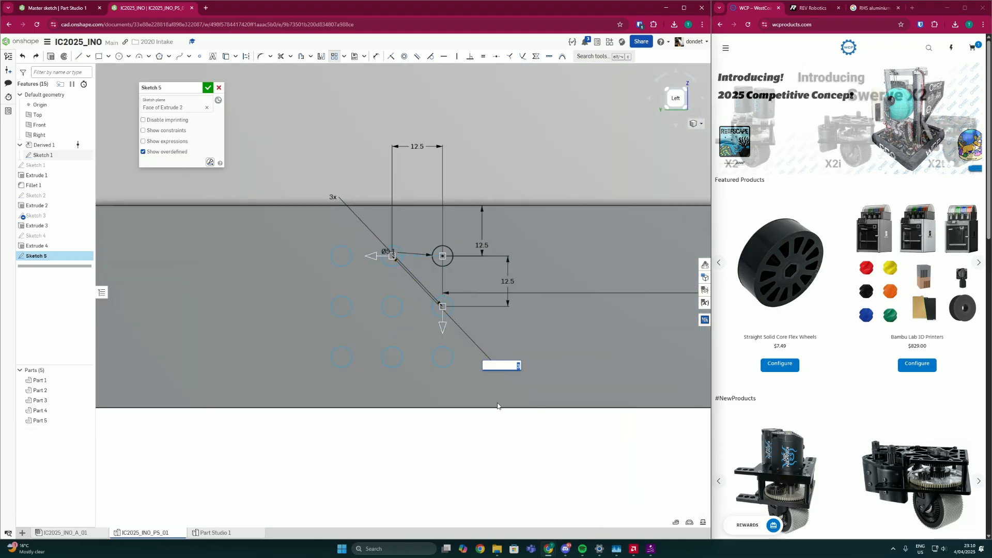
{"action": "type", "text": "20"}
{"action": "key", "text": "Return"}
{"action": "scroll", "coordinate": [335, 310], "scroll_direction": "down", "scroll_amount": 8}
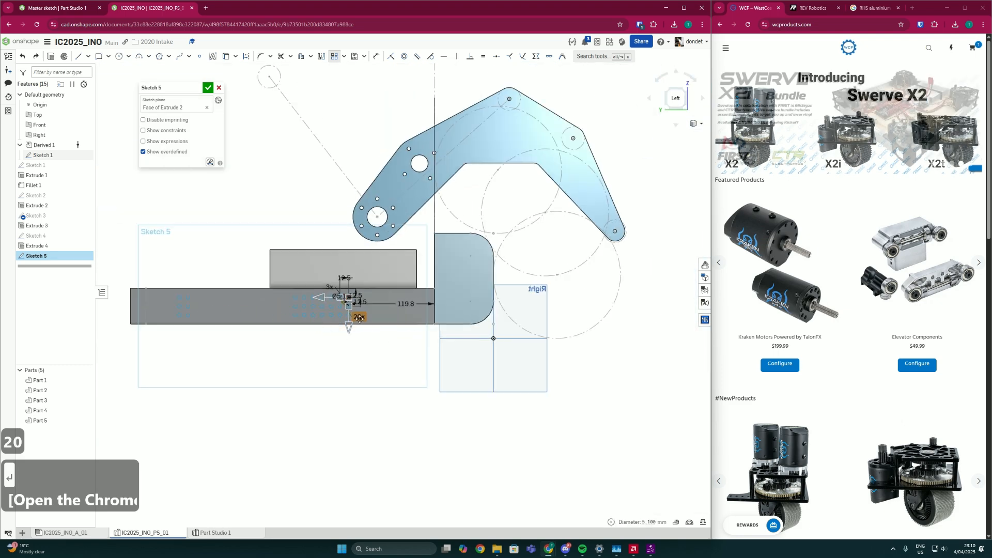
{"action": "double_click", "coordinate": [361, 319]}
{"action": "type", "text": "24"}
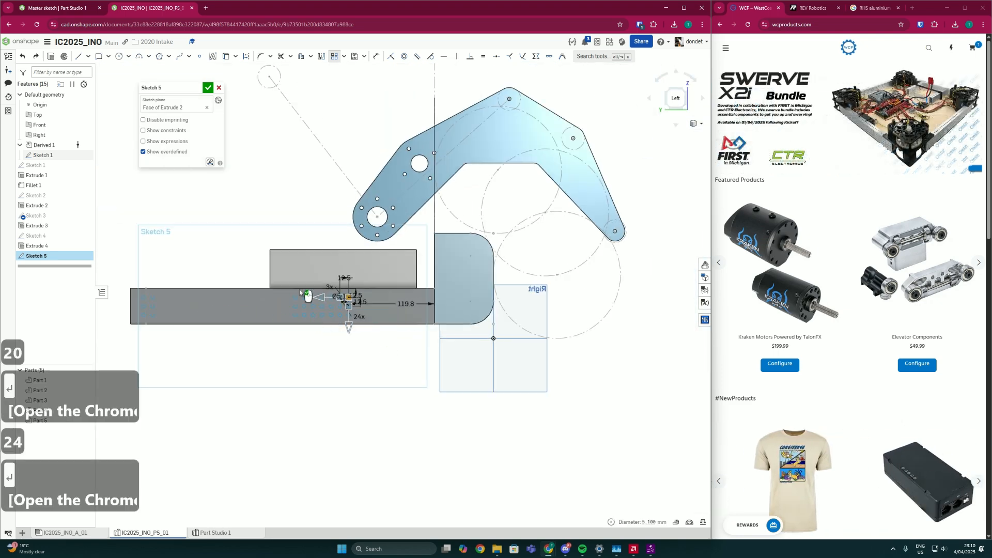
{"action": "left_click", "coordinate": [208, 87]}
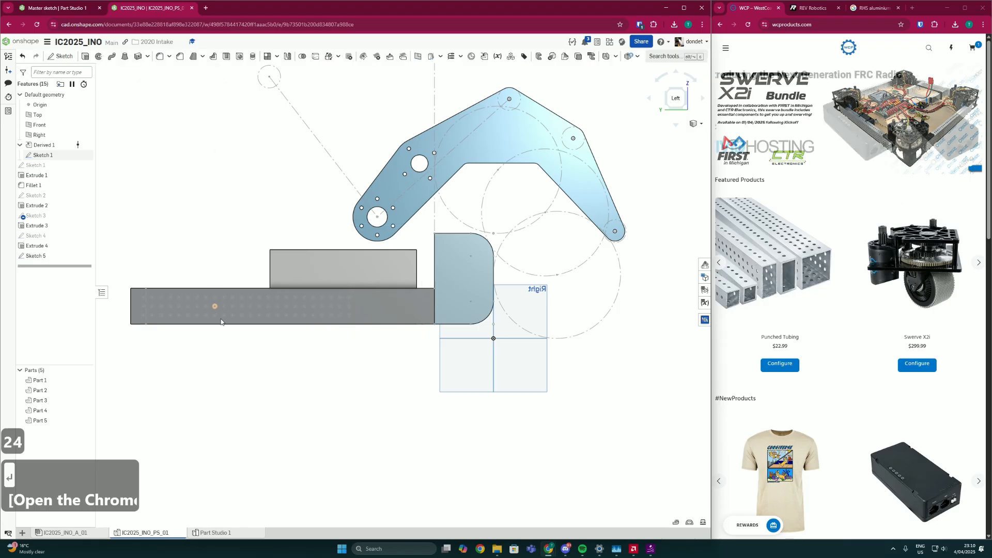
Step: Extrude all circles of Sketch 5 as a Remove cut, Through all, so both side rails are drilled
{"action": "key", "text": "shift+e"}
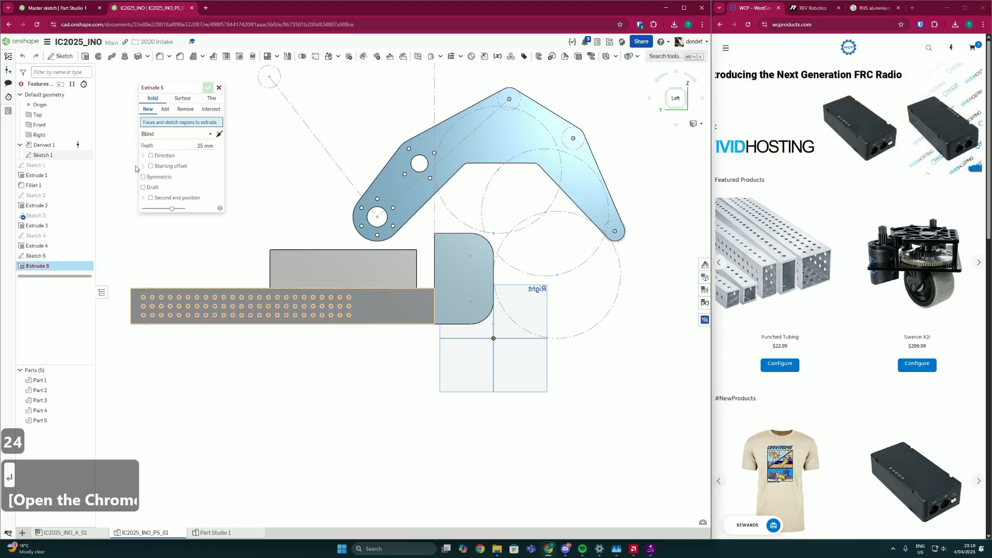
{"action": "left_click", "coordinate": [185, 109]}
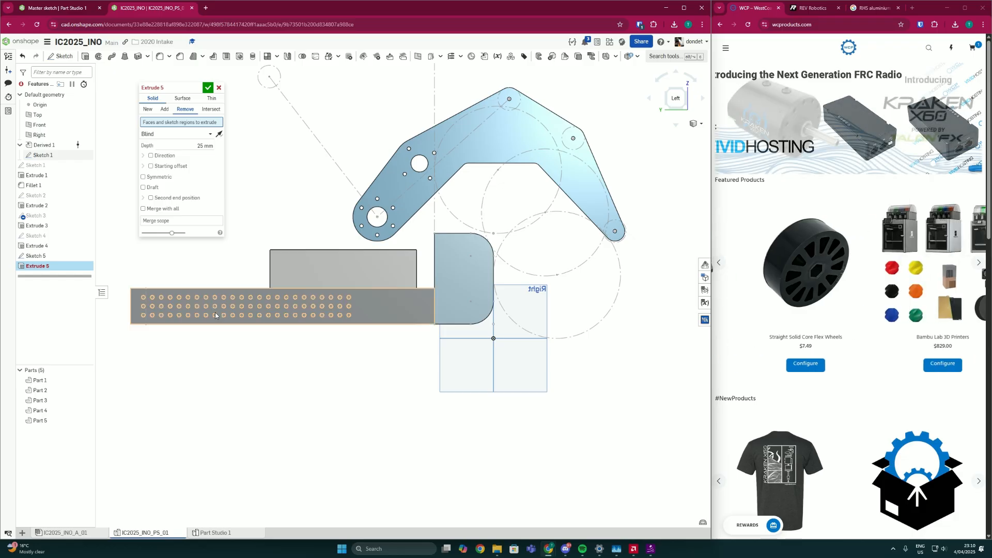
{"action": "left_click", "coordinate": [59, 258]}
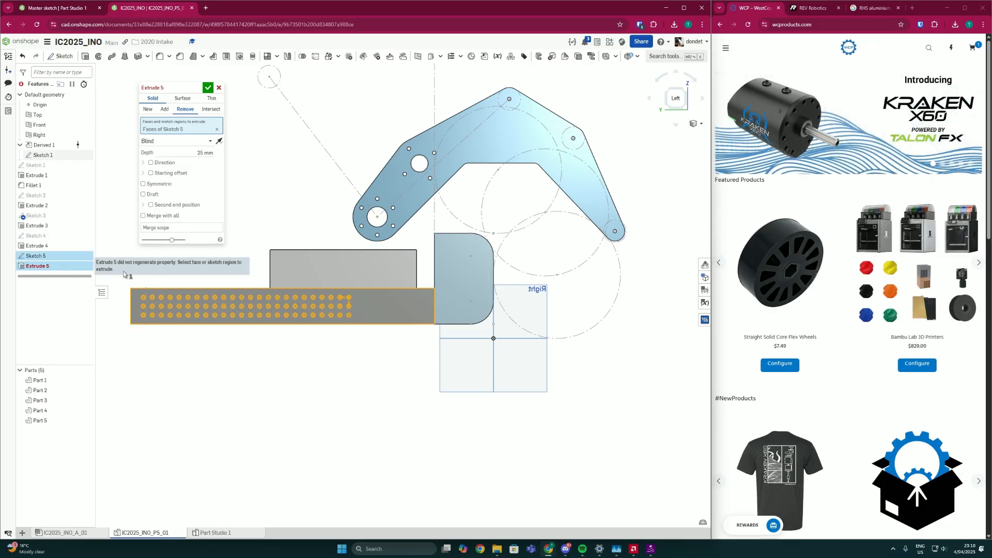
{"action": "right_click_drag", "start_coordinate": [217, 313], "coordinate": [266, 240]}
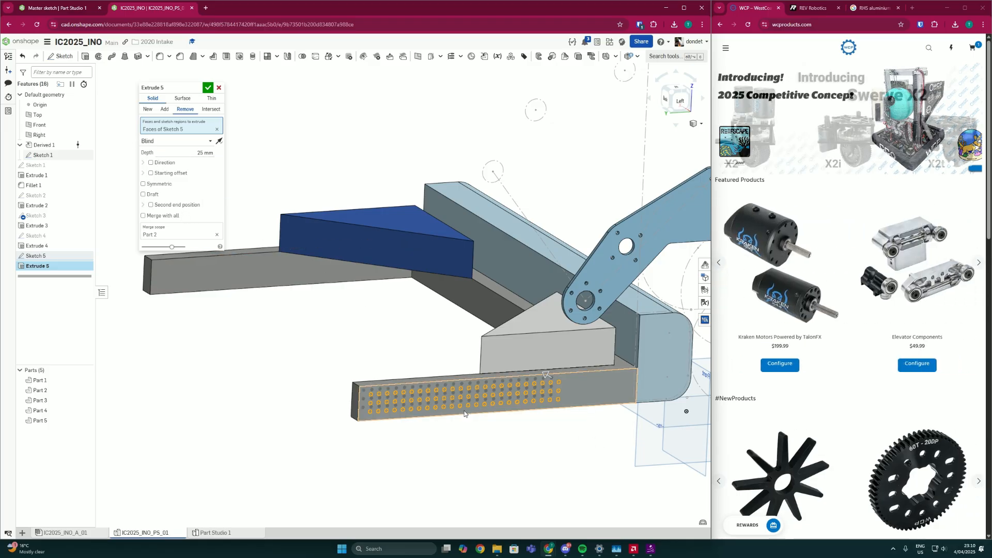
{"action": "scroll", "coordinate": [445, 405], "scroll_direction": "up", "scroll_amount": 4}
{"action": "scroll", "coordinate": [441, 404], "scroll_direction": "down", "scroll_amount": 5}
{"action": "left_click", "coordinate": [170, 143]}
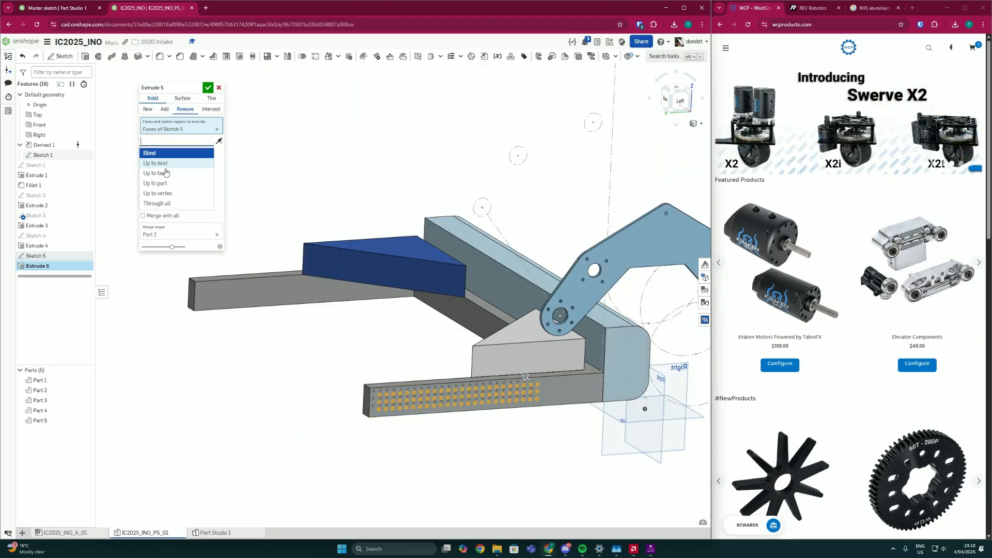
{"action": "left_click", "coordinate": [166, 214]}
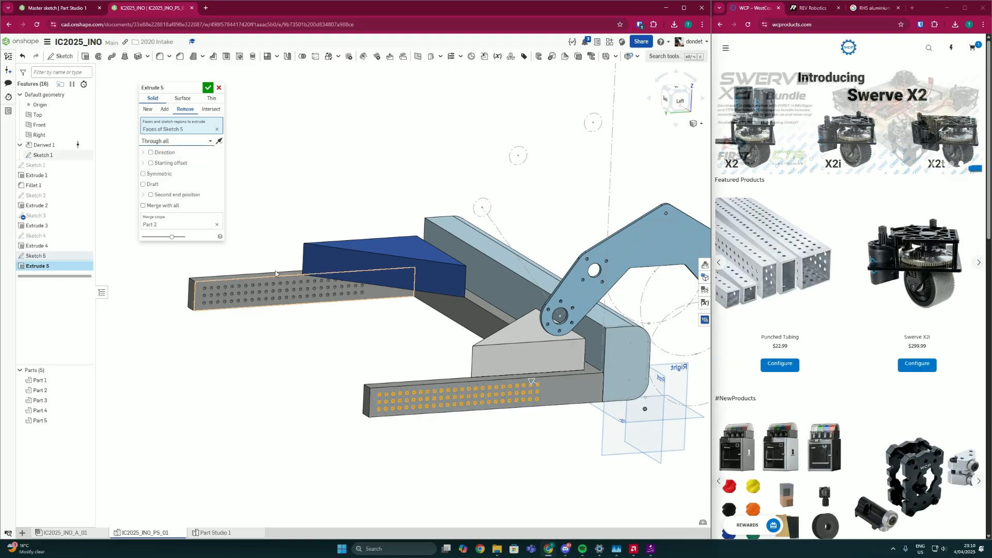
{"action": "left_click", "coordinate": [208, 88]}
Step: Examine the hole patterns in both side rails and the frame around the swerve envelopes from several angles
{"action": "scroll", "coordinate": [408, 305], "scroll_direction": "down", "scroll_amount": 1}
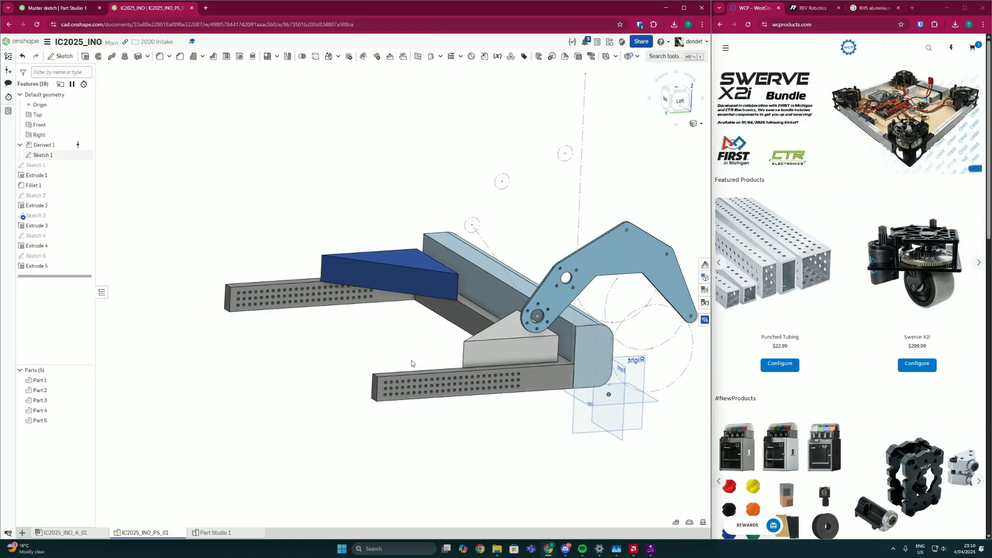
{"action": "right_click_drag", "start_coordinate": [411, 361], "coordinate": [380, 352]}
{"action": "scroll", "coordinate": [380, 352], "scroll_direction": "down", "scroll_amount": 1}
{"action": "scroll", "coordinate": [349, 345], "scroll_direction": "up", "scroll_amount": 3}
{"action": "scroll", "coordinate": [466, 350], "scroll_direction": "down", "scroll_amount": 1}
{"action": "right_click_drag", "start_coordinate": [434, 327], "coordinate": [482, 360]}
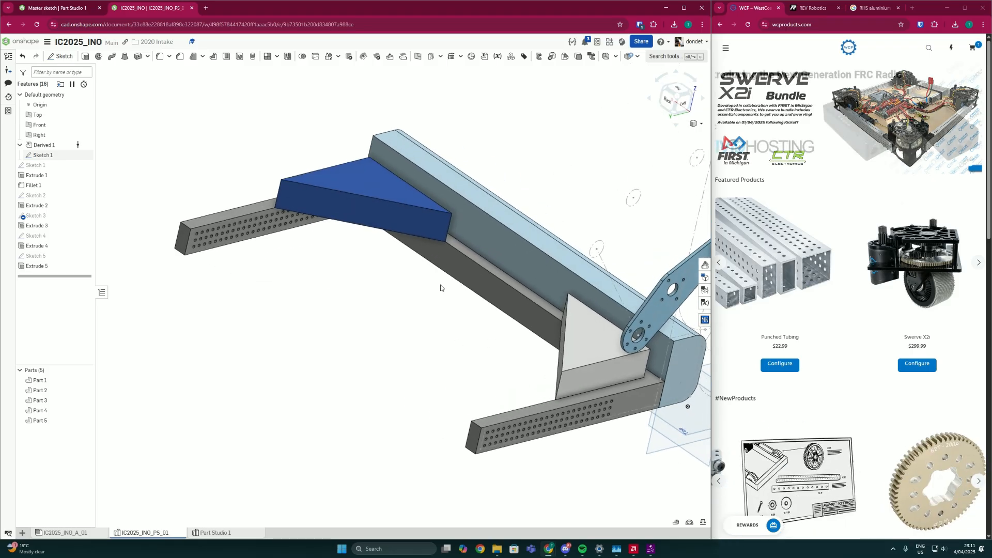
{"action": "scroll", "coordinate": [398, 324], "scroll_direction": "down", "scroll_amount": 3}
{"action": "right_click_drag", "start_coordinate": [401, 368], "coordinate": [378, 347]}
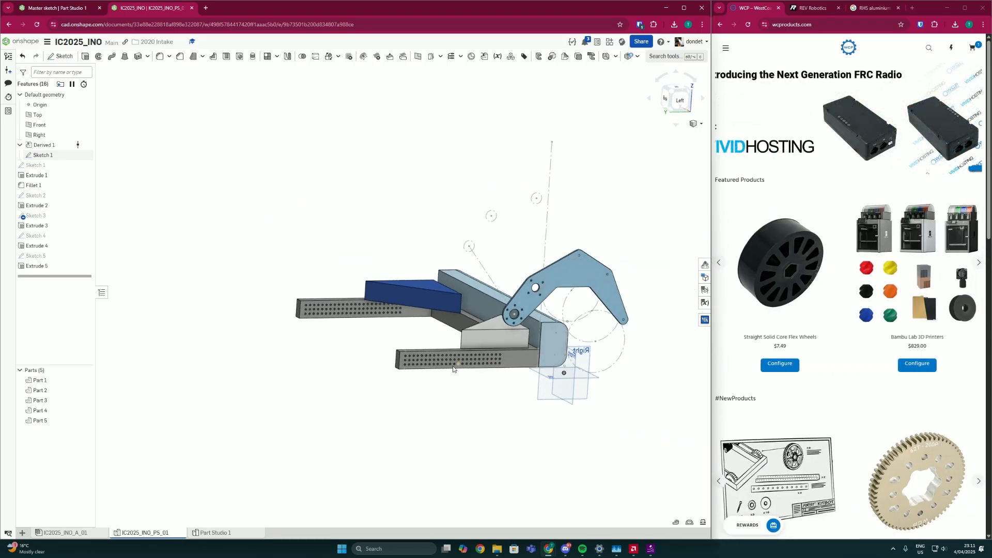
{"action": "scroll", "coordinate": [453, 368], "scroll_direction": "up", "scroll_amount": 4}
{"action": "scroll", "coordinate": [485, 361], "scroll_direction": "down", "scroll_amount": 4}
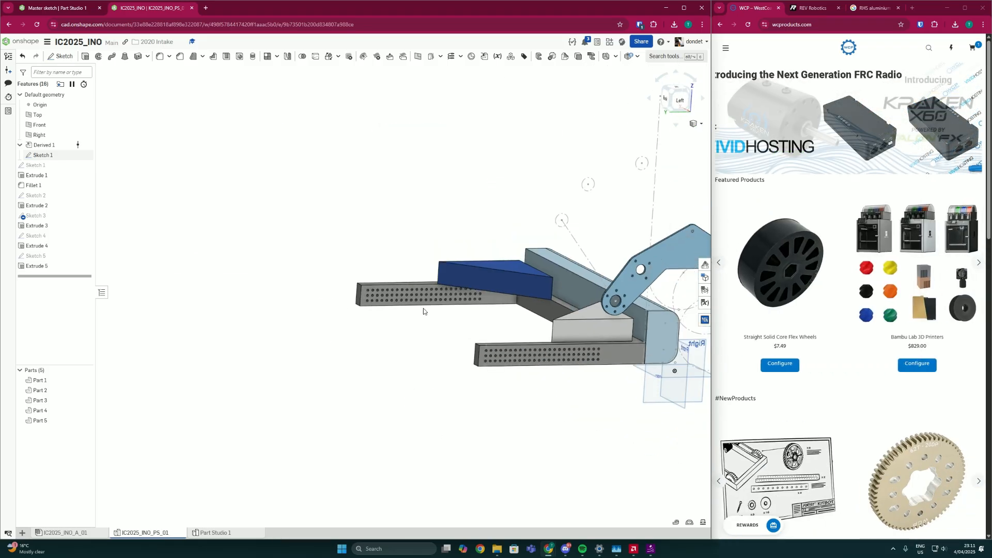
{"action": "right_click_drag", "start_coordinate": [491, 255], "coordinate": [265, 288]}
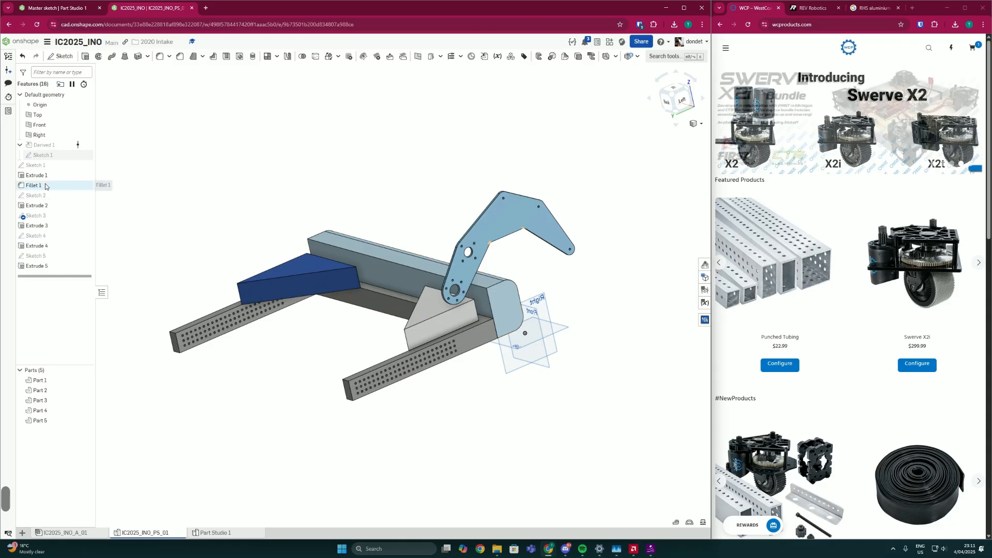
{"action": "right_click_drag", "start_coordinate": [425, 344], "coordinate": [467, 343]}
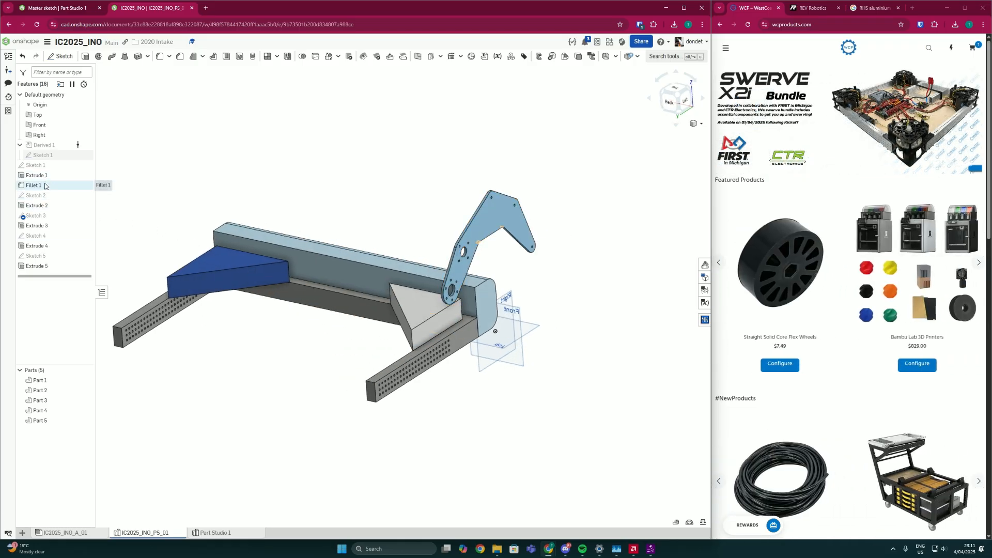
Step: Group the features from Sketch 2 through Extrude 5 into a folder named "Drivebase rough"
{"action": "left_click", "coordinate": [56, 264]}
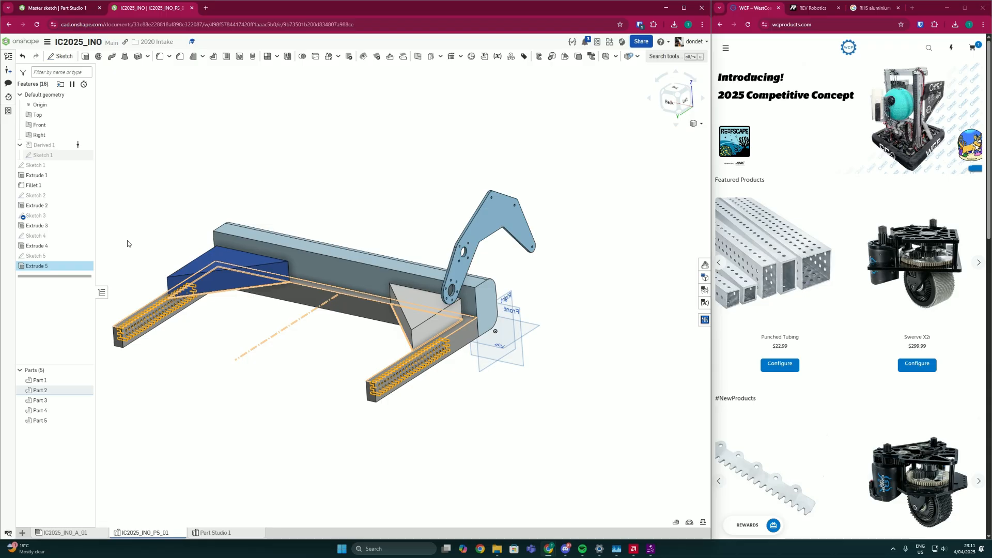
{"action": "left_click", "coordinate": [40, 200]}
{"action": "left_click", "coordinate": [62, 267], "text": "shift"}
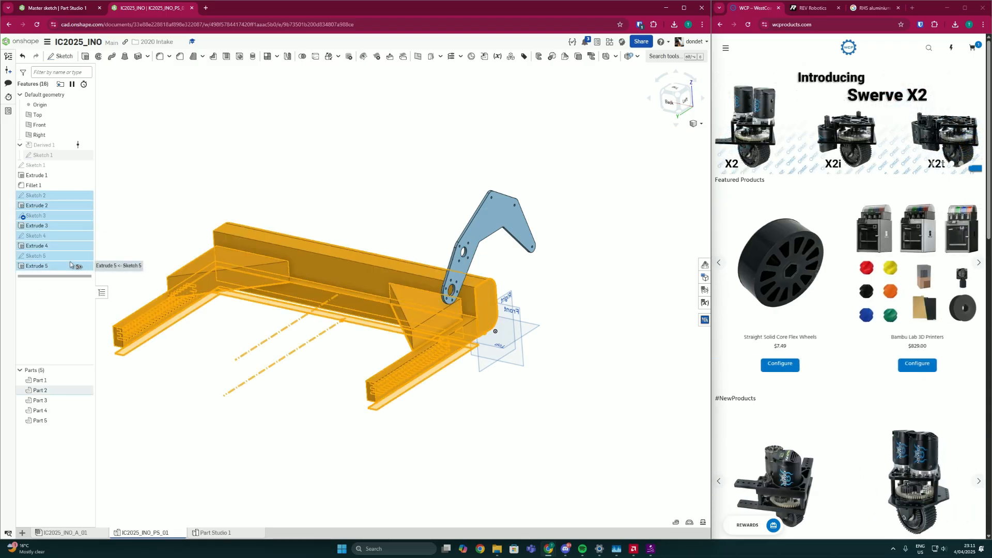
{"action": "right_click", "coordinate": [66, 257]}
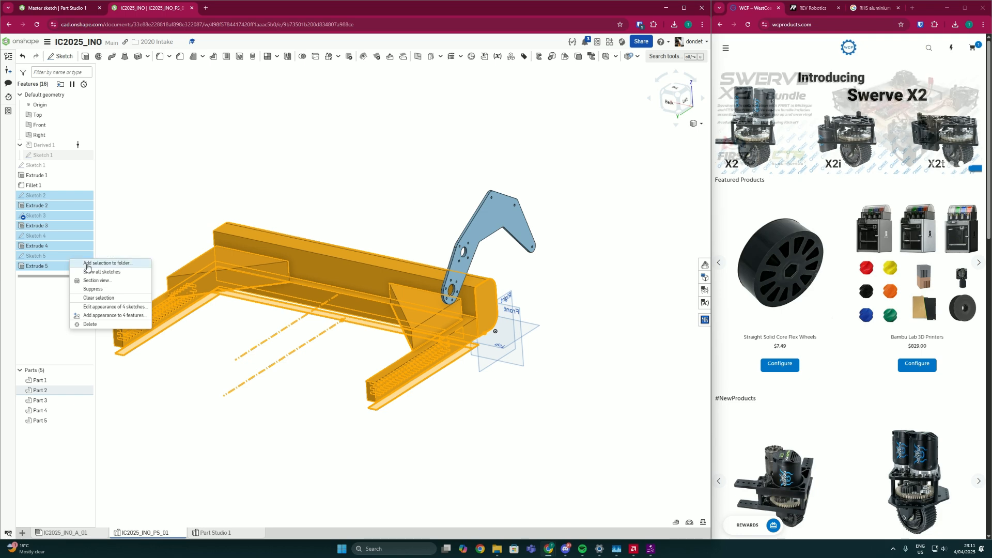
{"action": "left_click", "coordinate": [107, 263]}
{"action": "type", "text": "Drivebase"}
{"action": "key", "text": "BackSpace"}
{"action": "key", "text": "BackSpace"}
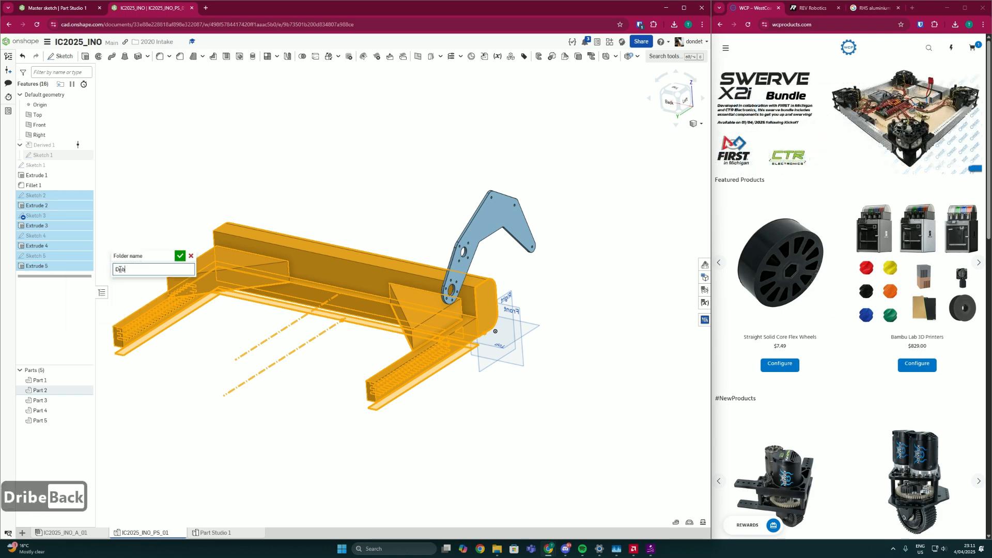
{"action": "type", "text": "vebase rough"}
{"action": "key", "text": "Return"}
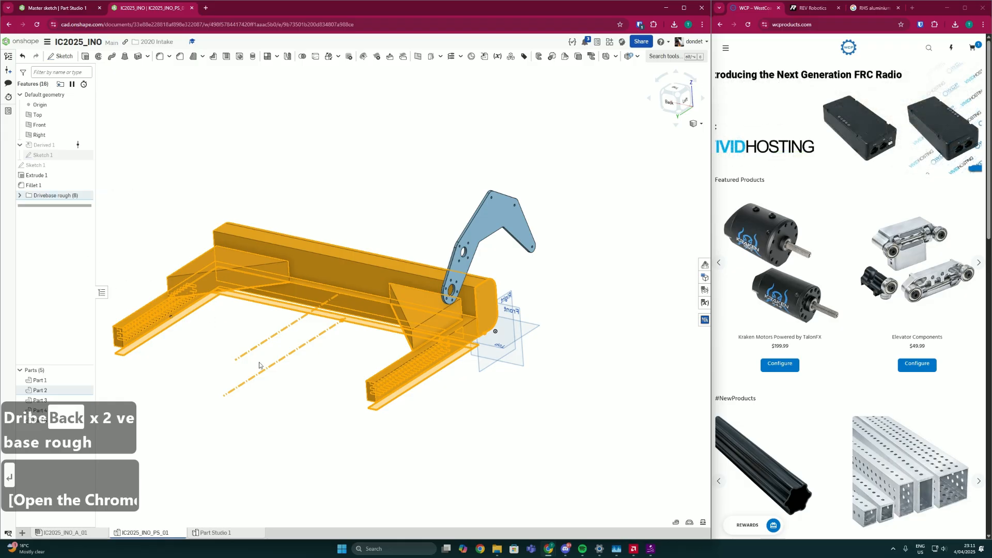
{"action": "middle_click_drag", "start_coordinate": [259, 365], "coordinate": [372, 395]}
{"action": "left_click", "coordinate": [380, 438]}
Step: Start a new sketch on the outer face of the drilled side rail nearest the intake plate and view it face-on
{"action": "scroll", "coordinate": [455, 374], "scroll_direction": "down", "scroll_amount": 3}
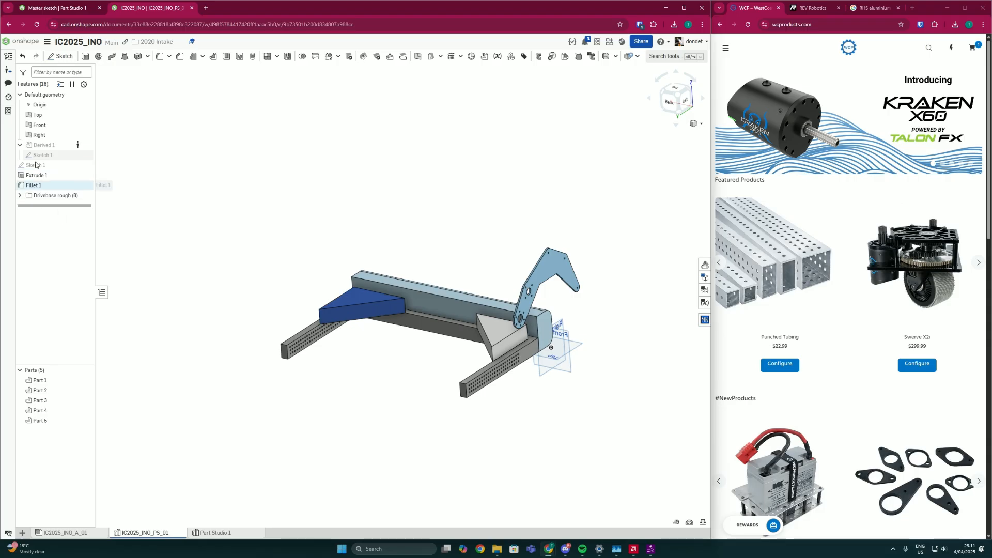
{"action": "scroll", "coordinate": [570, 339], "scroll_direction": "up", "scroll_amount": 5}
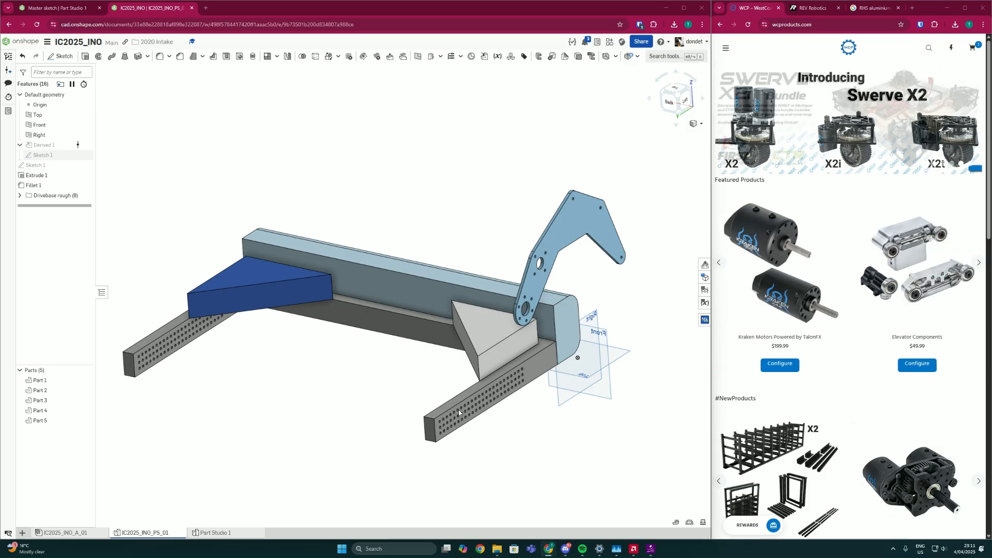
{"action": "middle_click_drag", "start_coordinate": [510, 384], "coordinate": [494, 364]}
{"action": "scroll", "coordinate": [494, 363], "scroll_direction": "up", "scroll_amount": 2}
{"action": "right_click_drag", "start_coordinate": [494, 363], "coordinate": [534, 305]}
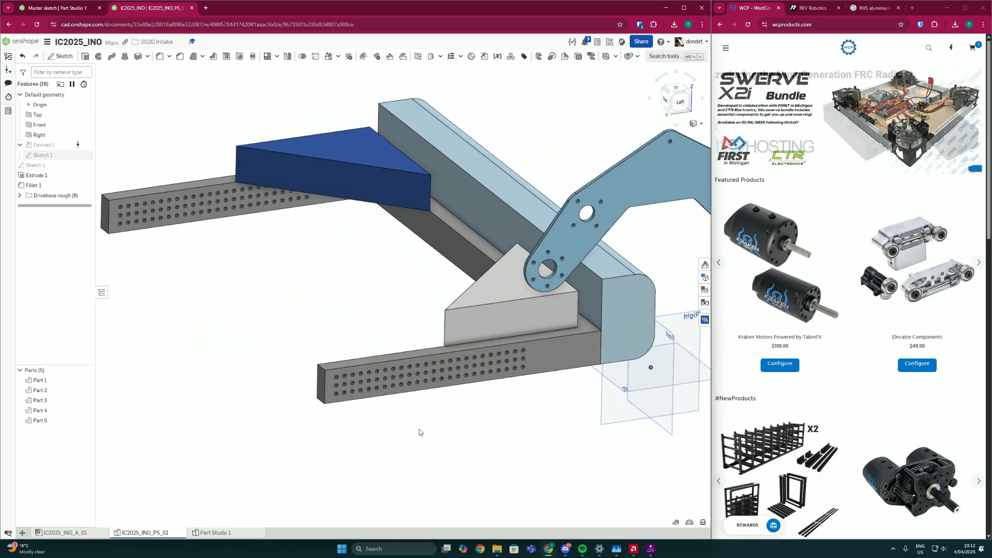
{"action": "left_click", "coordinate": [61, 56]}
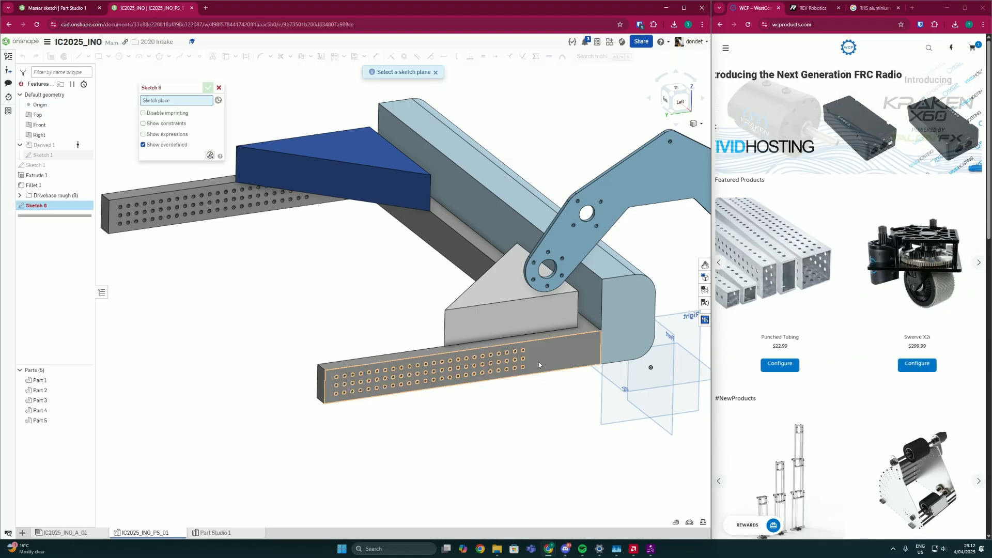
{"action": "left_click", "coordinate": [545, 226]}
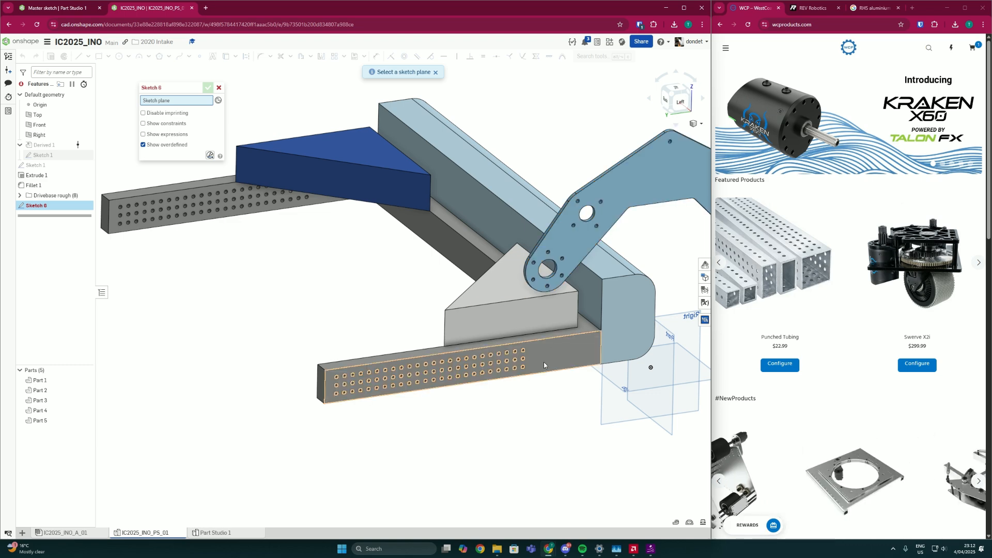
{"action": "scroll", "coordinate": [379, 319], "scroll_direction": "down", "scroll_amount": 4}
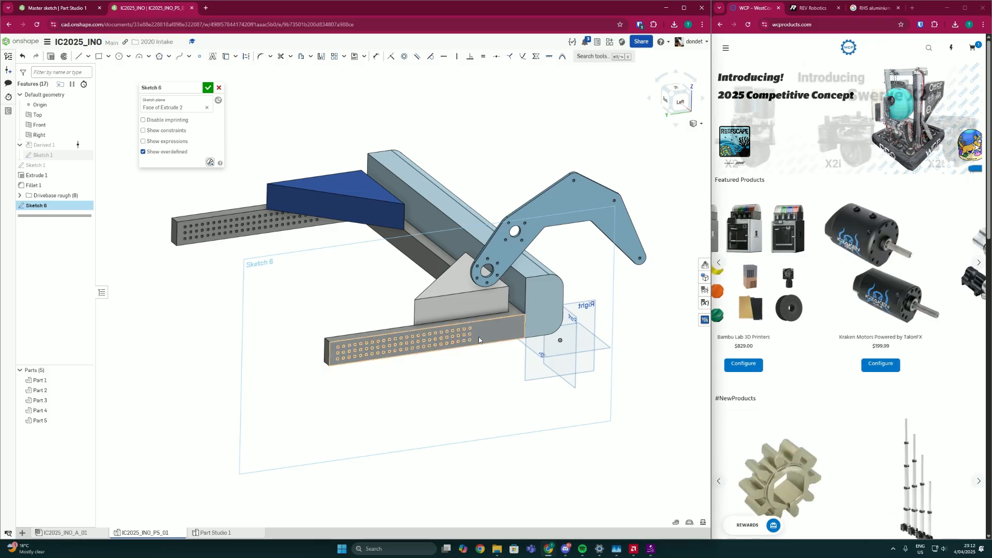
{"action": "key", "text": "n"}
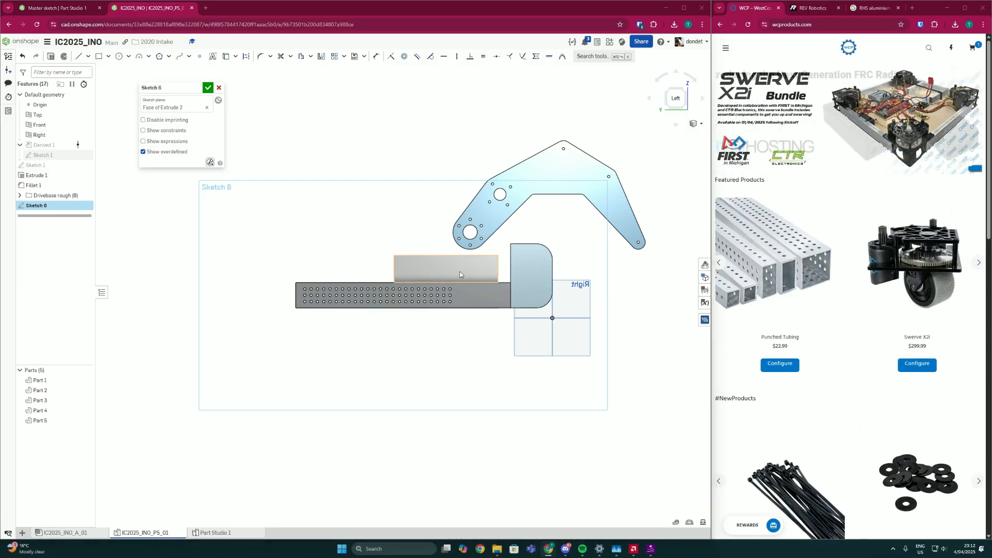
{"action": "scroll", "coordinate": [380, 272], "scroll_direction": "up", "scroll_amount": 3}
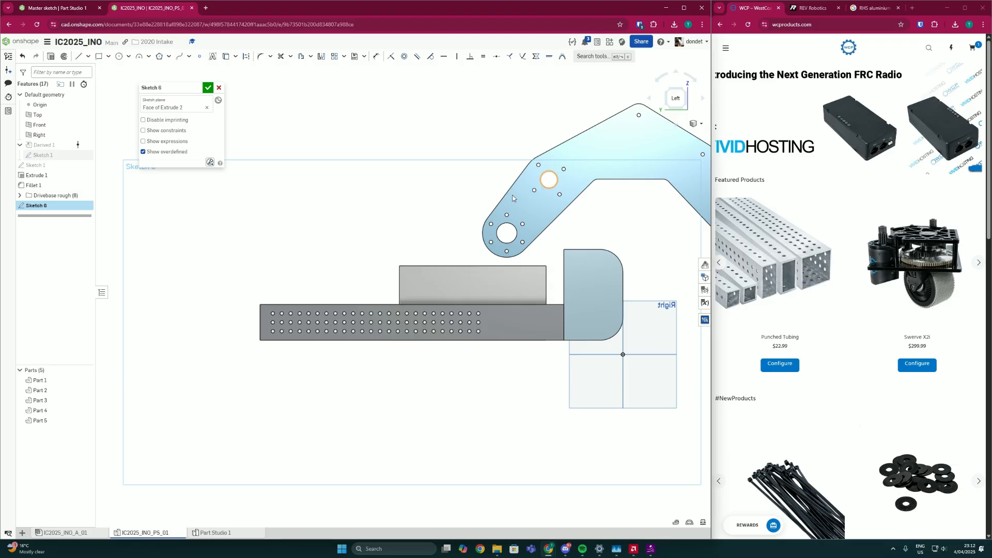
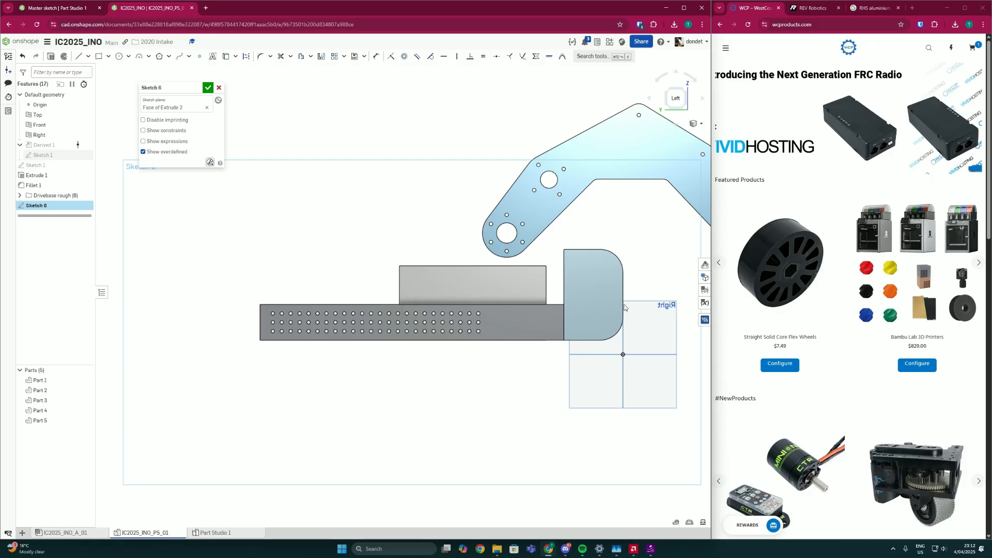
{"action": "scroll", "coordinate": [524, 278], "scroll_direction": "down", "scroll_amount": 3}
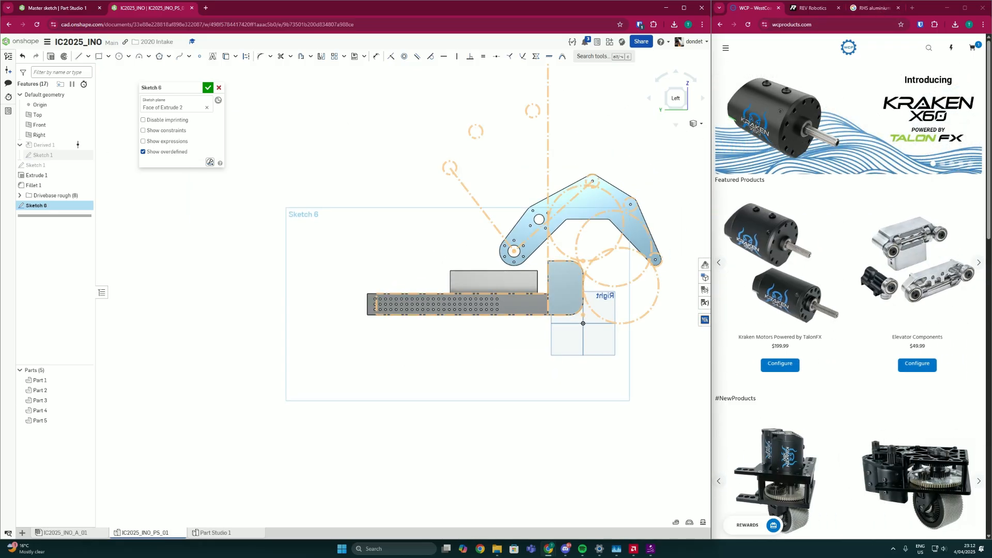
Step: Switch to the browser window and open the ReCalc Arm Calculator at reca.lc/arm
{"action": "left_click", "coordinate": [873, 7]}
{"action": "left_click", "coordinate": [835, 24]}
{"action": "type", "text": "r"}
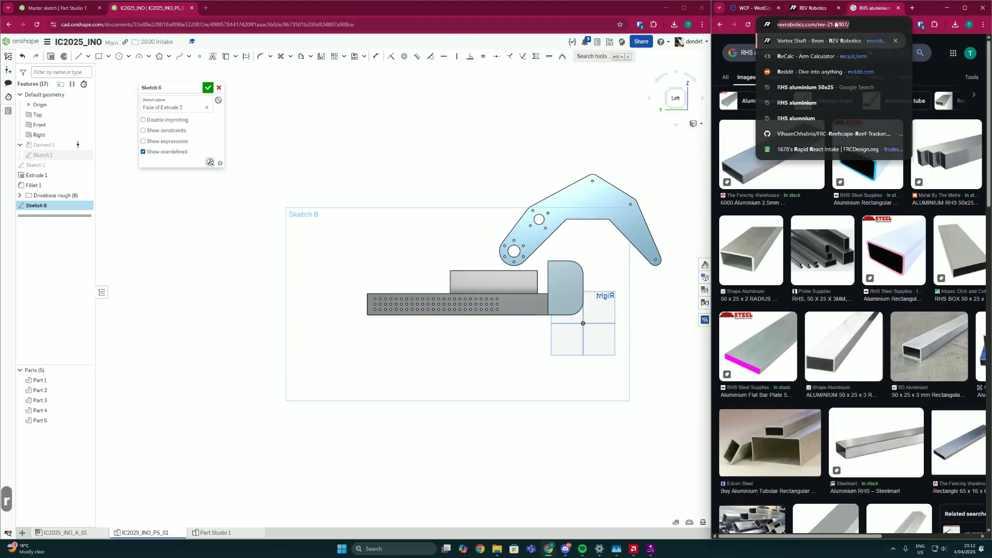
{"action": "type", "text": "eca.lc/arm"}
{"action": "key", "text": "Return"}
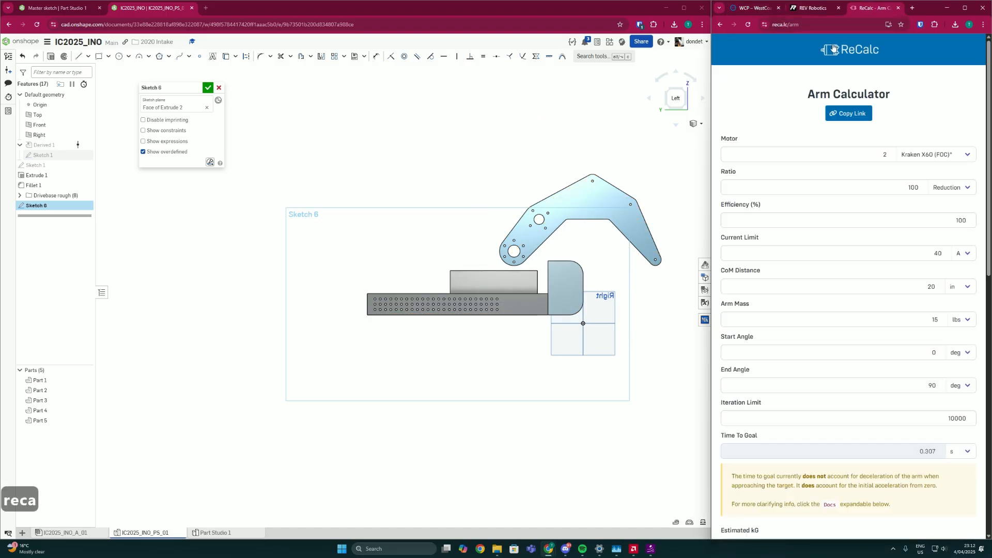
{"action": "left_click", "coordinate": [834, 49]}
{"action": "scroll", "coordinate": [802, 263], "scroll_direction": "down", "scroll_amount": 9}
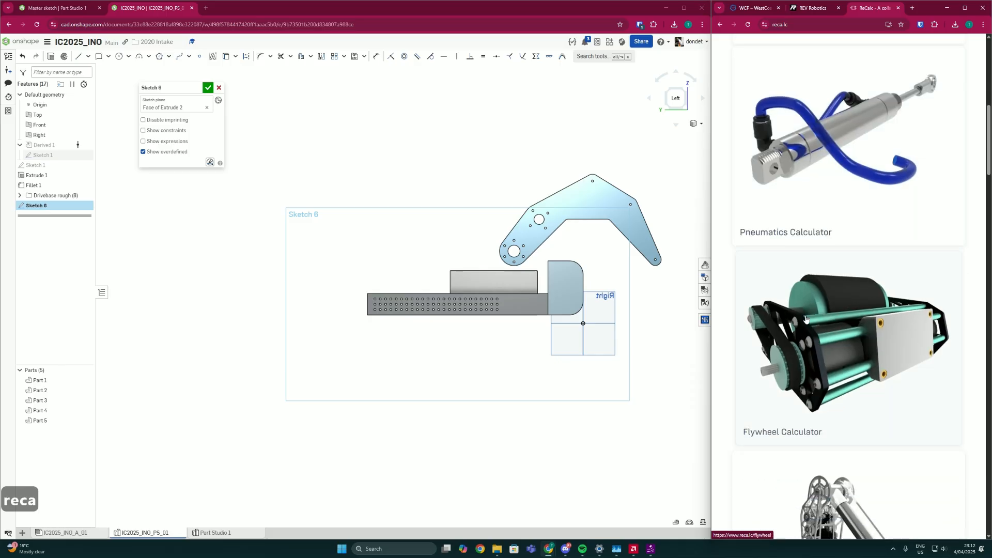
{"action": "scroll", "coordinate": [805, 318], "scroll_direction": "down", "scroll_amount": 6}
{"action": "left_click", "coordinate": [853, 203]}
{"action": "scroll", "coordinate": [853, 202], "scroll_direction": "up", "scroll_amount": 4}
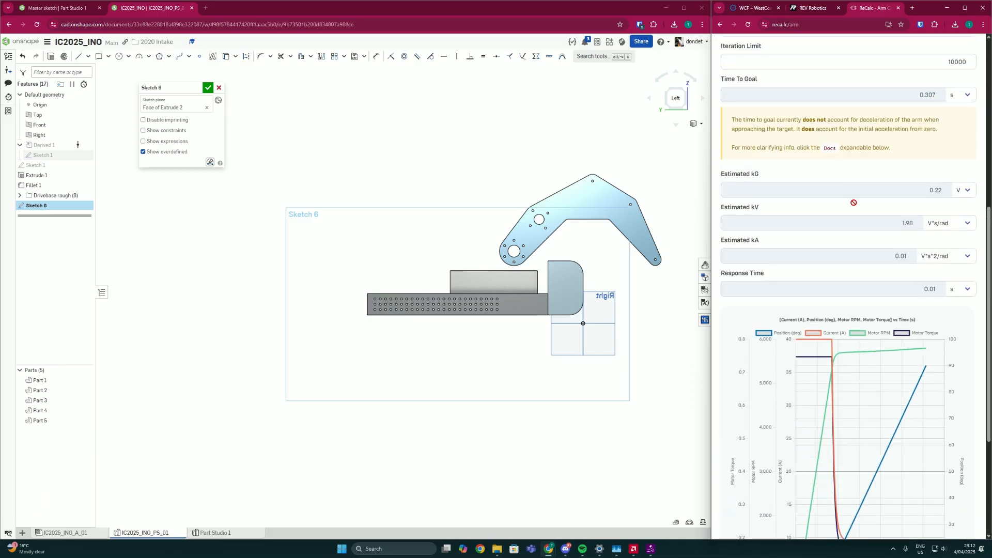
{"action": "scroll", "coordinate": [854, 203], "scroll_direction": "up", "scroll_amount": 6}
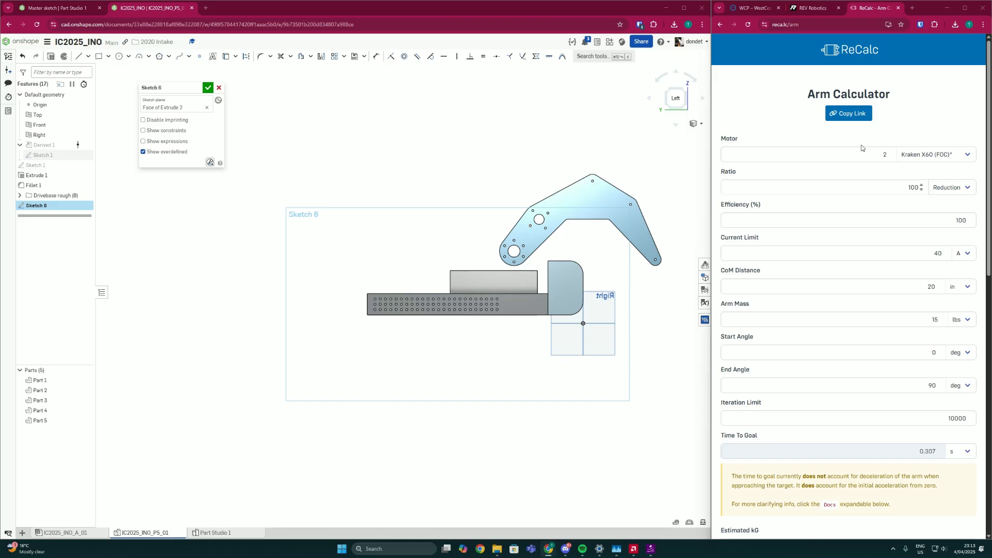
Step: Set the arm calculator's motor to one NEO Vortex
{"action": "left_click", "coordinate": [946, 159]}
{"action": "left_click", "coordinate": [927, 160]}
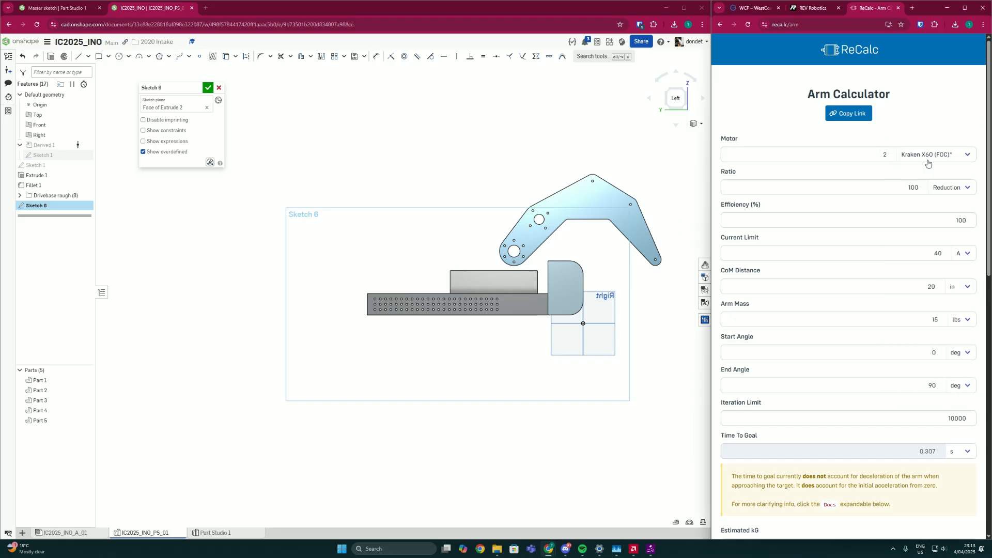
{"action": "left_click", "coordinate": [929, 160]}
{"action": "left_click", "coordinate": [924, 189]}
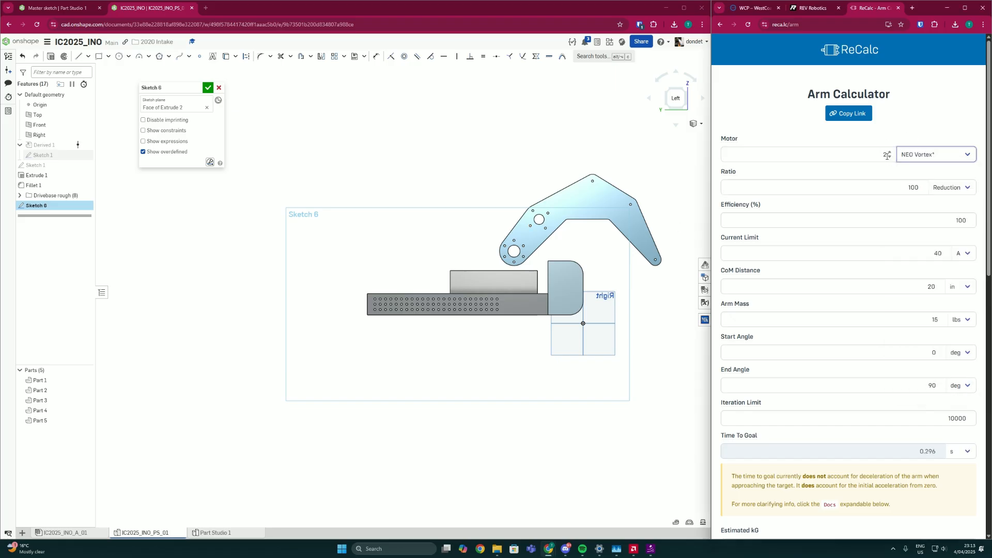
{"action": "left_click", "coordinate": [886, 155]}
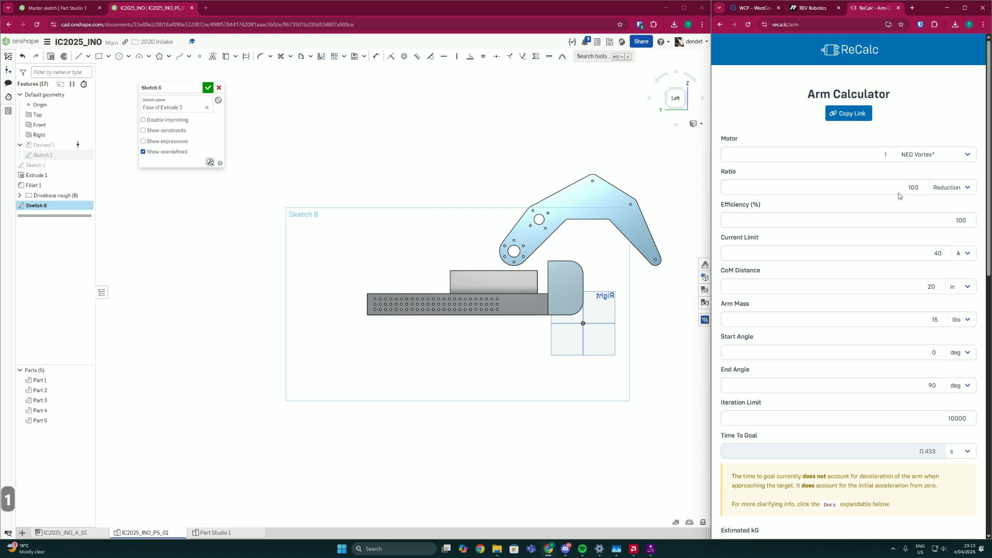
Step: Set the arm calculator's efficiency to 90 % and its current limit to 60 A
{"action": "double_click", "coordinate": [917, 186]}
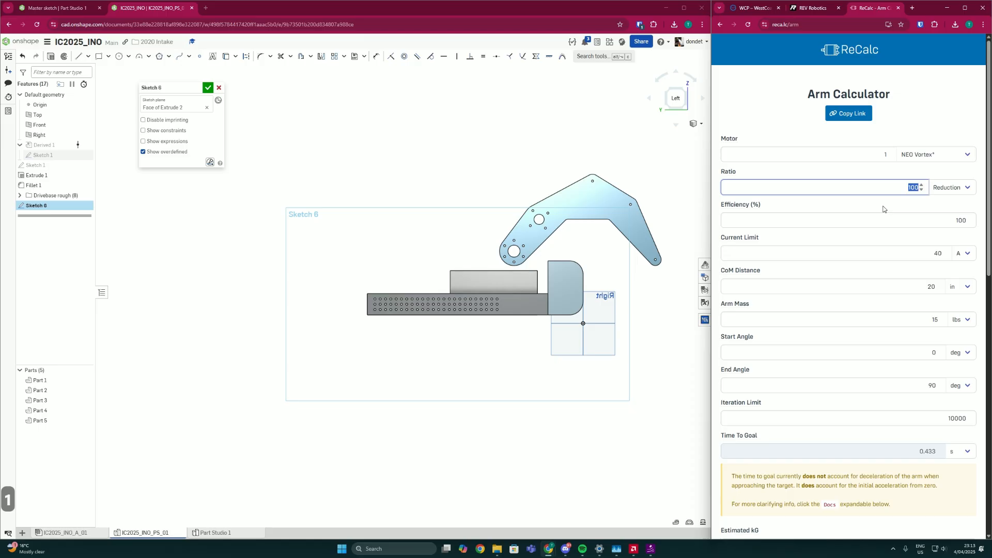
{"action": "left_click", "coordinate": [880, 224]}
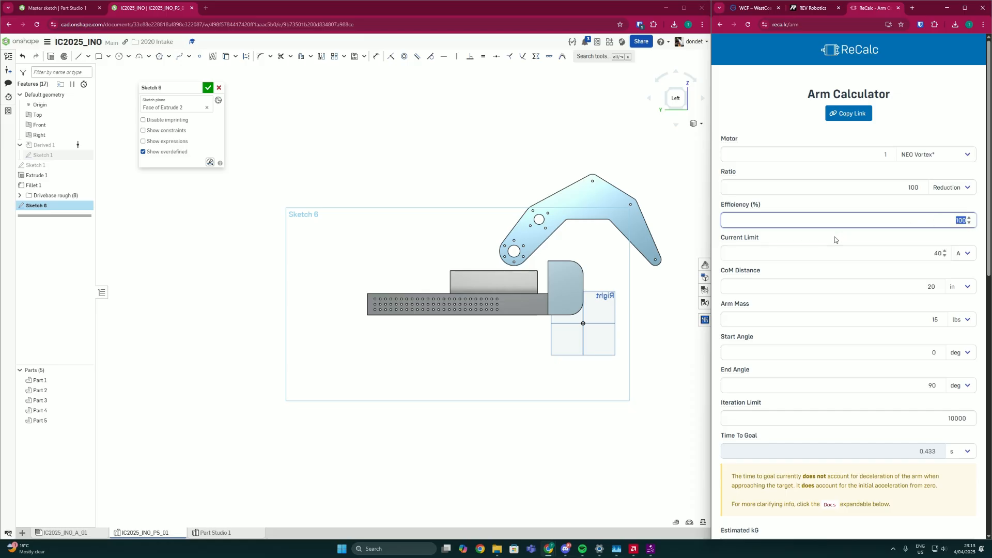
{"action": "type", "text": "90"}
{"action": "key", "text": "Tab"}
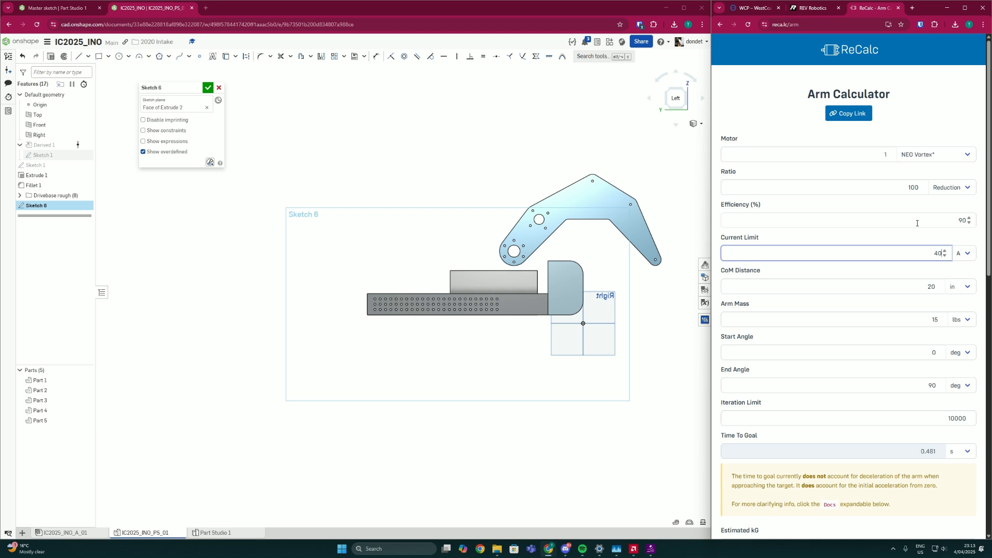
{"action": "double_click", "coordinate": [933, 252]}
{"action": "type", "text": "60"}
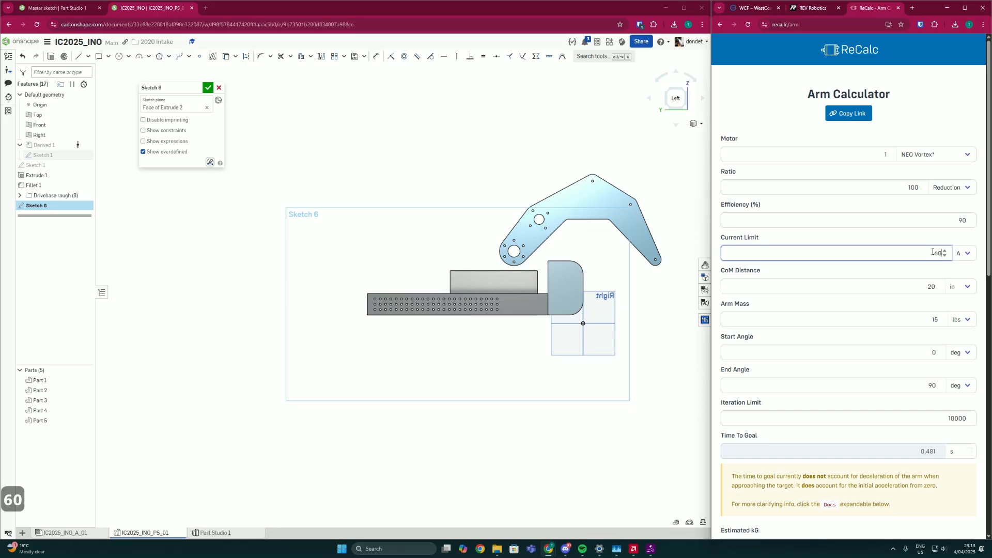
{"action": "left_click", "coordinate": [904, 281]}
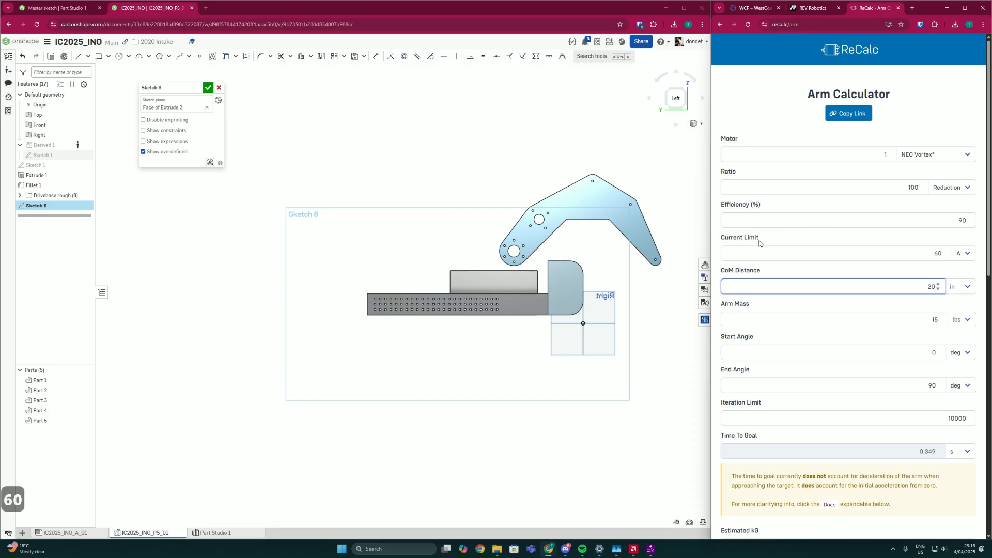
Step: Switch the arm calculator's CoM Distance unit to mm and its Arm Mass unit to kg
{"action": "scroll", "coordinate": [851, 279], "scroll_direction": "down", "scroll_amount": 2}
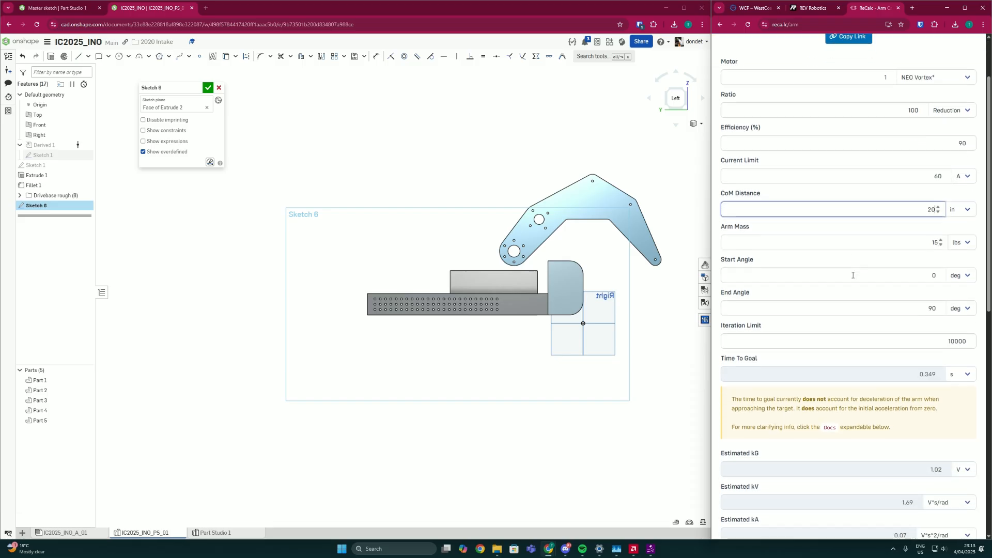
{"action": "left_click", "coordinate": [544, 252]}
{"action": "scroll", "coordinate": [505, 290], "scroll_direction": "up", "scroll_amount": 5}
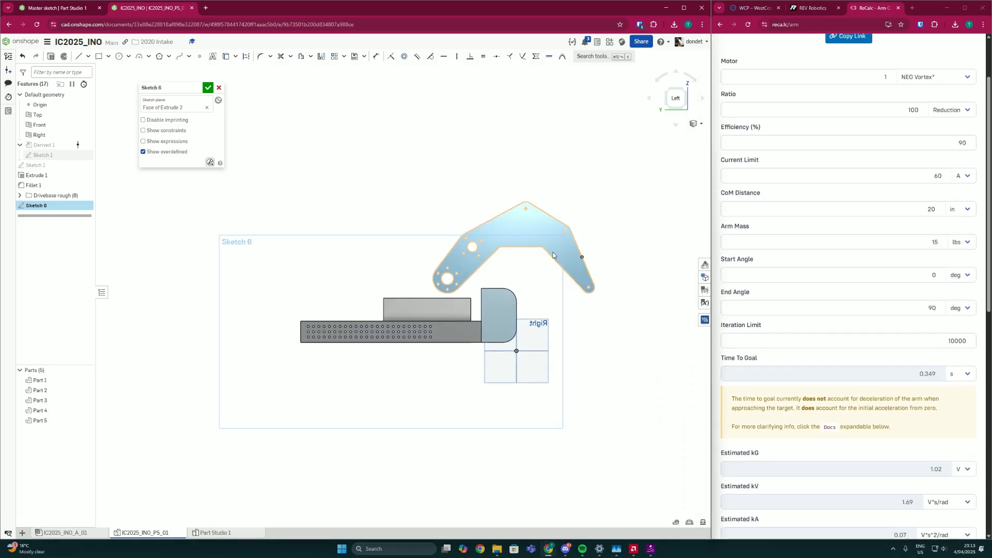
{"action": "scroll", "coordinate": [520, 292], "scroll_direction": "down", "scroll_amount": 3}
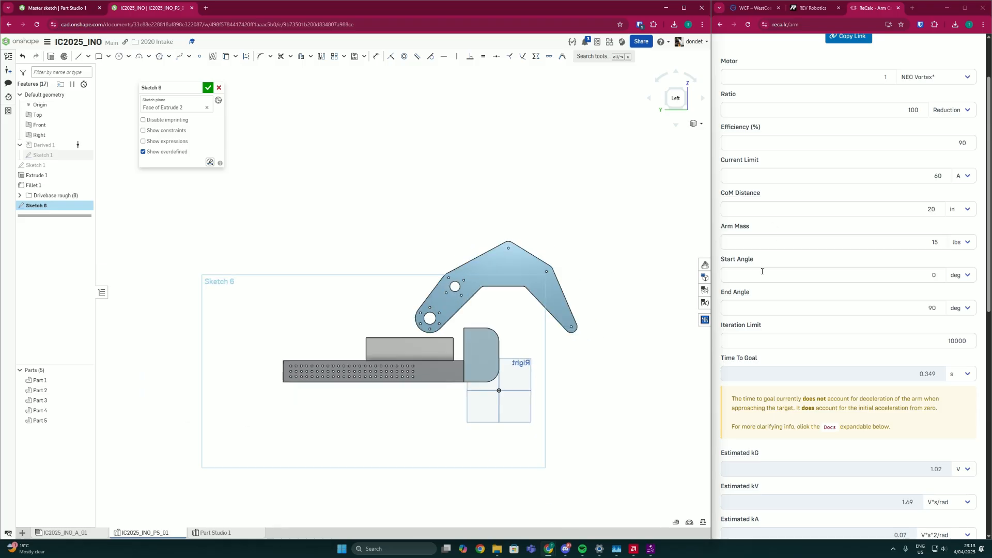
{"action": "scroll", "coordinate": [738, 236], "scroll_direction": "up", "scroll_amount": 3}
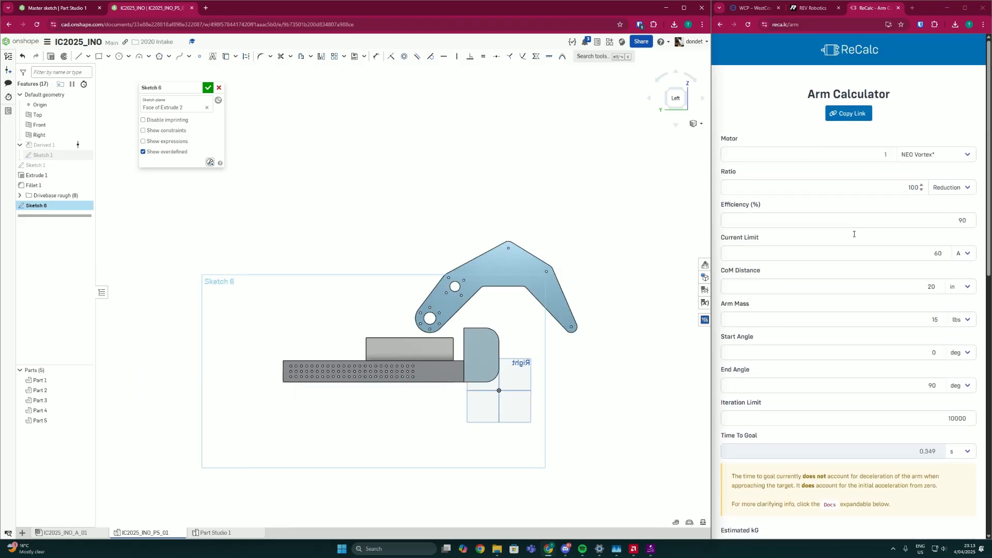
{"action": "scroll", "coordinate": [821, 299], "scroll_direction": "down", "scroll_amount": 1}
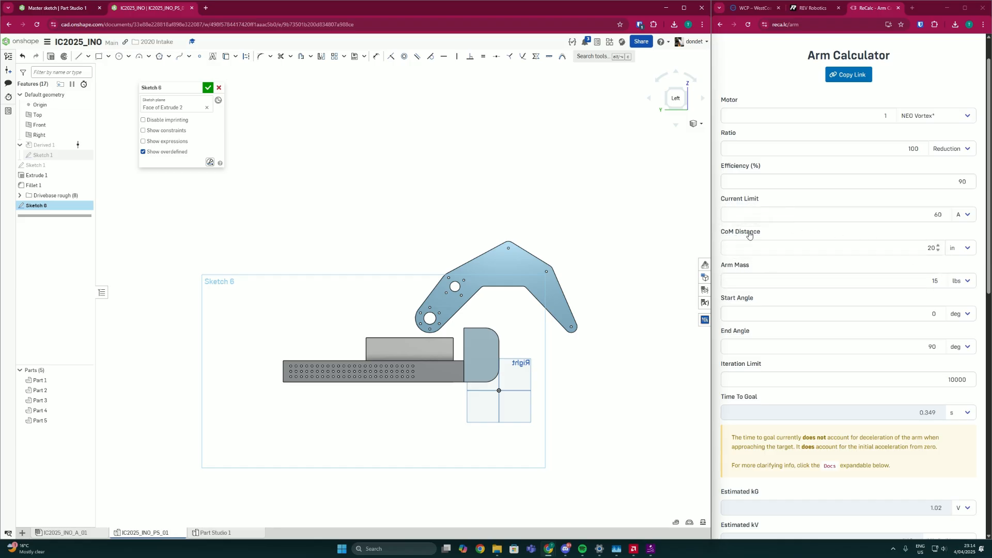
{"action": "mouse_move", "coordinate": [747, 236]}
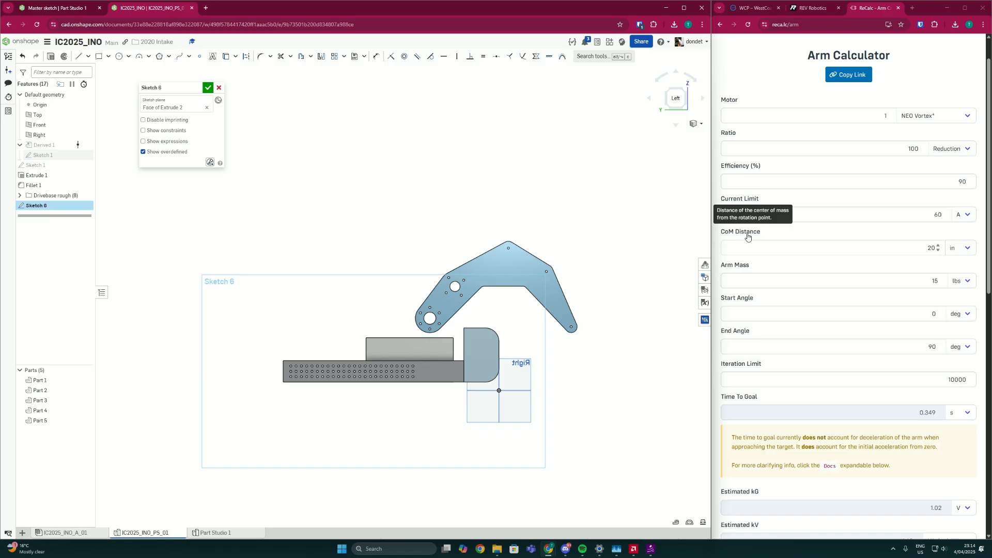
{"action": "left_click", "coordinate": [955, 248]}
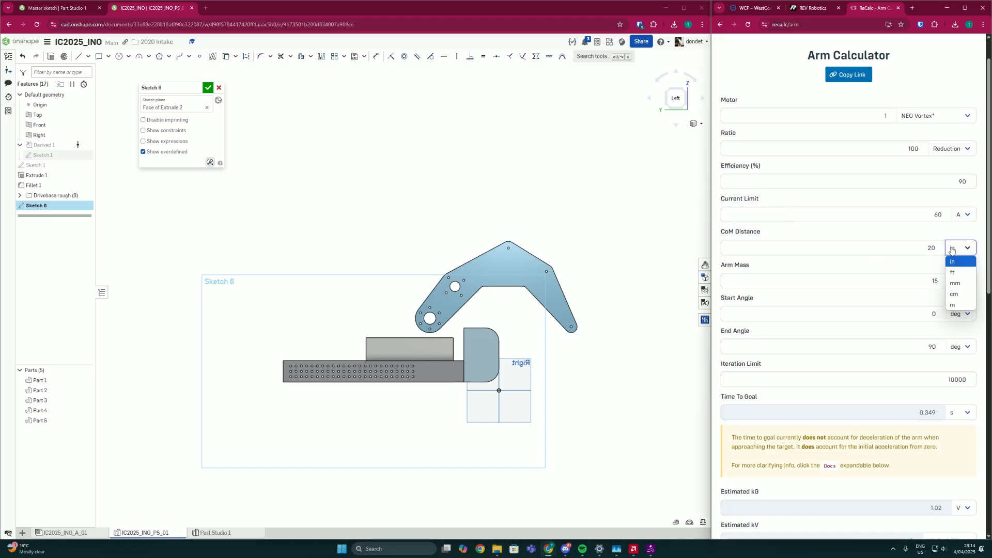
{"action": "left_click", "coordinate": [956, 284]}
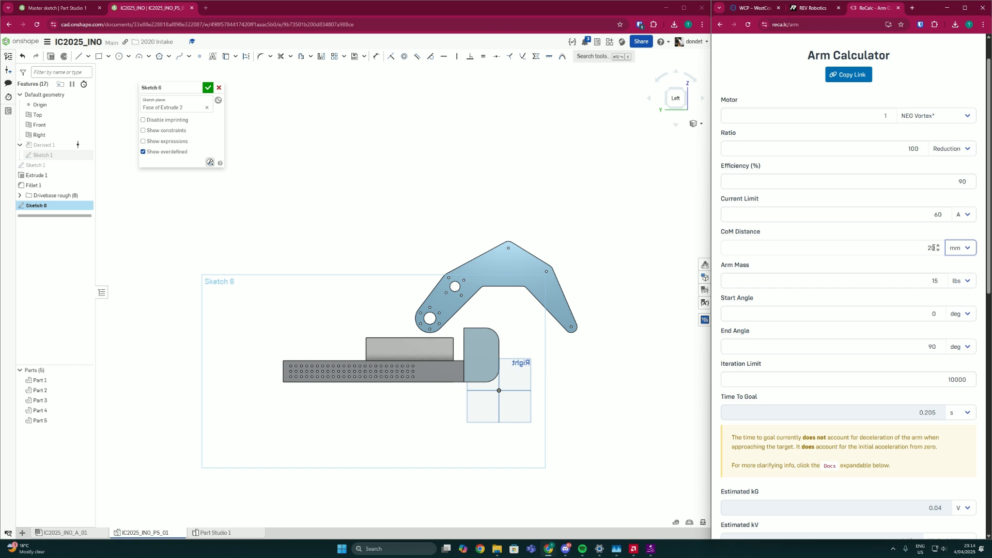
{"action": "left_click", "coordinate": [959, 281]}
{"action": "left_click", "coordinate": [964, 327]}
Step: In the Onshape sketch, try to dimension the distance between the intake plate's large pivot hole and its far tip hole
{"action": "scroll", "coordinate": [407, 307], "scroll_direction": "up", "scroll_amount": 5}
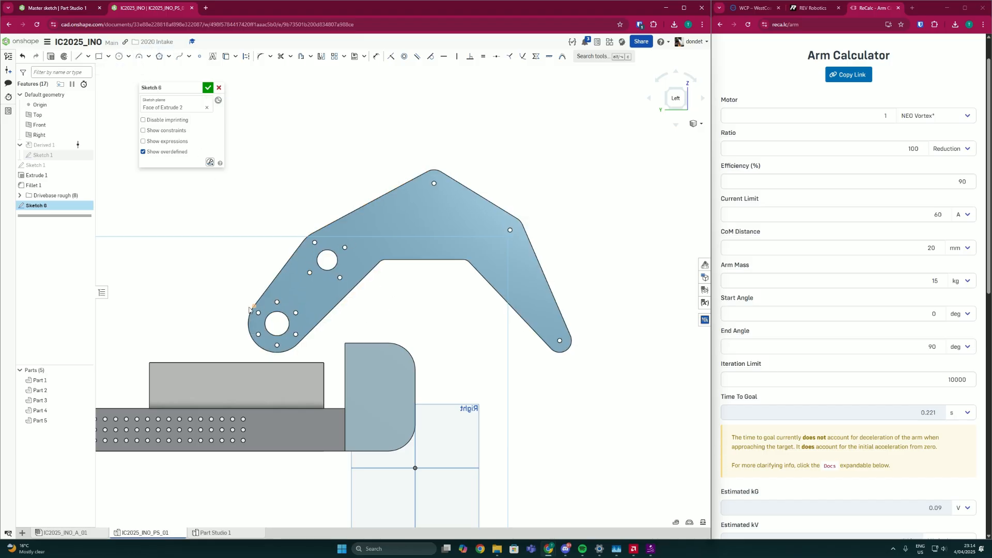
{"action": "left_click", "coordinate": [327, 250]}
{"action": "key", "text": "d"}
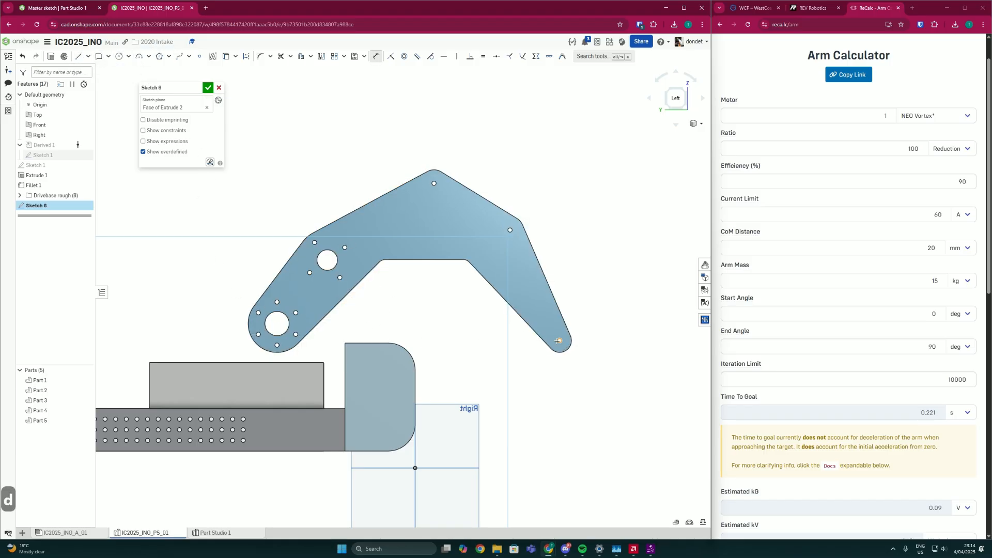
{"action": "left_click", "coordinate": [559, 340]}
{"action": "left_click", "coordinate": [276, 312]}
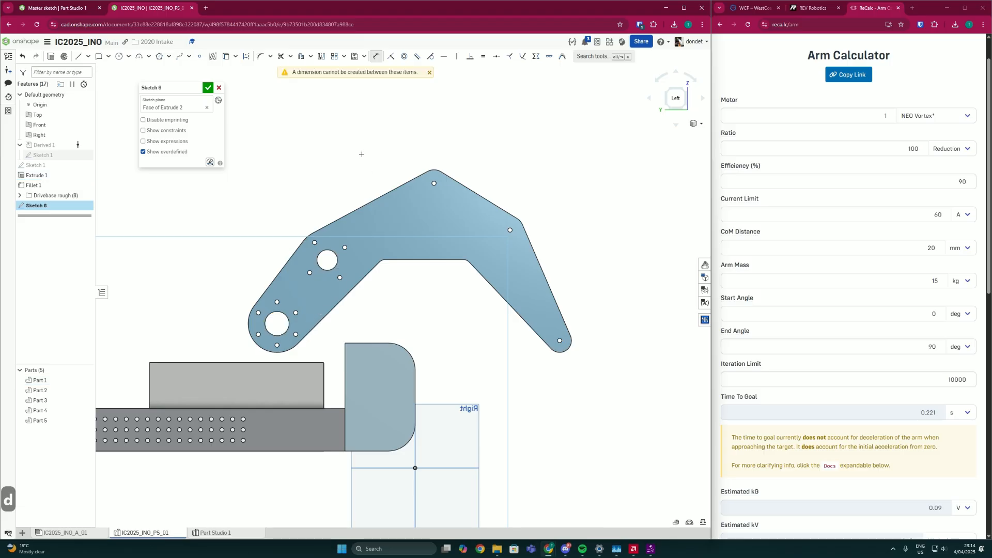
{"action": "key", "text": "Escape"}
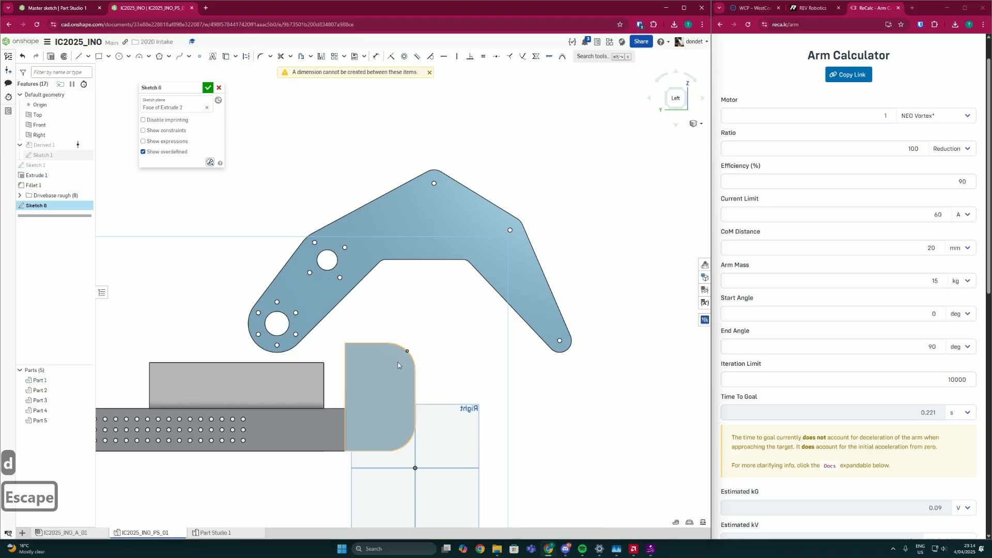
Step: Measure the centre distance between the intake plate's large pivot hole and its far tip hole
{"action": "left_click", "coordinate": [282, 337]}
{"action": "left_click", "coordinate": [559, 340]}
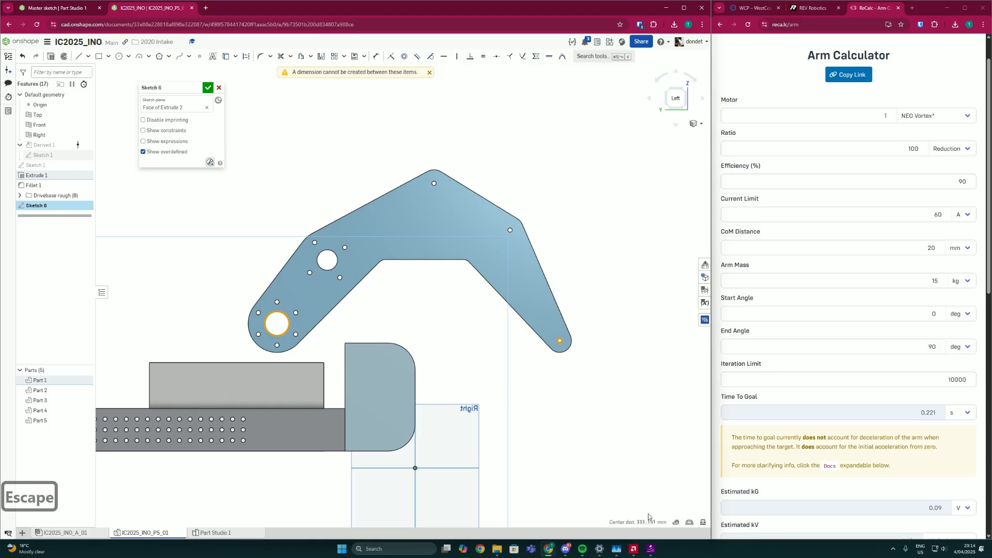
{"action": "left_click", "coordinate": [644, 521]}
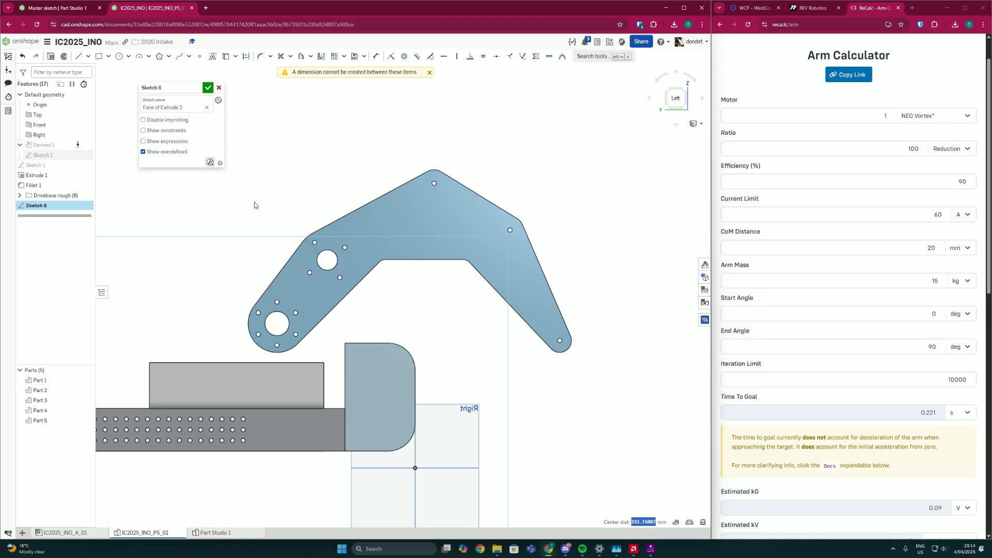
{"action": "left_click", "coordinate": [417, 313]}
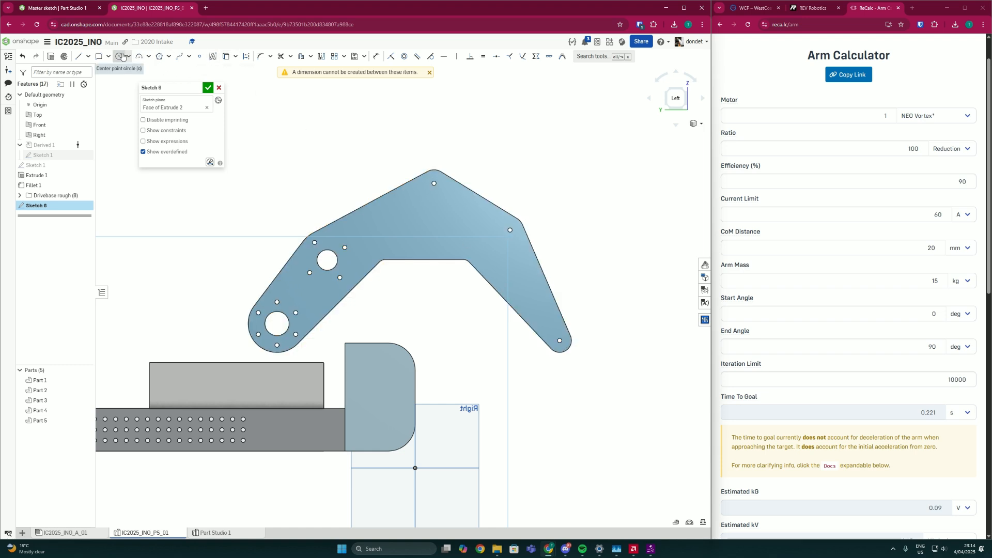
Step: Place a sketch point on the intake plate's middle section, above the inner cutout, to mark the estimated centre of mass
{"action": "left_click", "coordinate": [198, 57]}
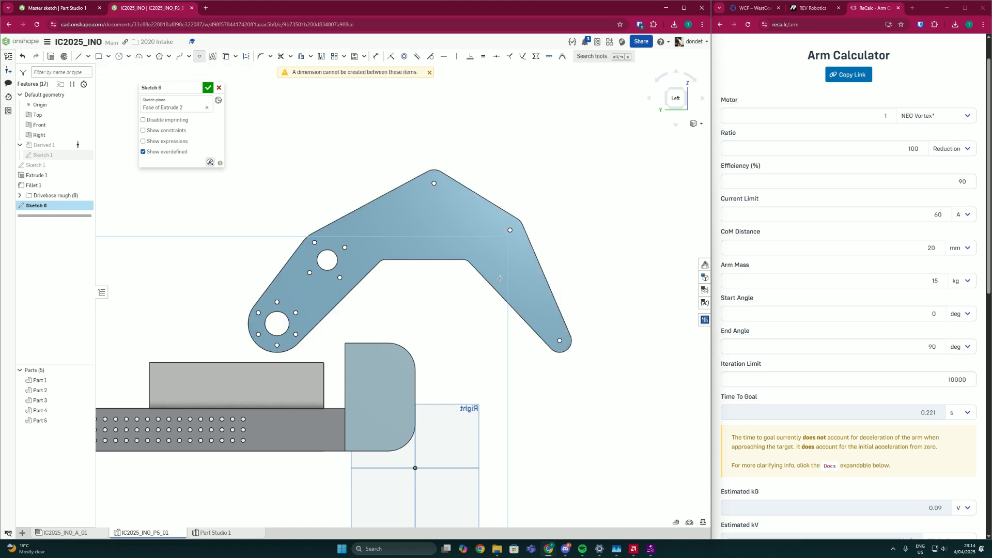
{"action": "key", "text": "Escape"}
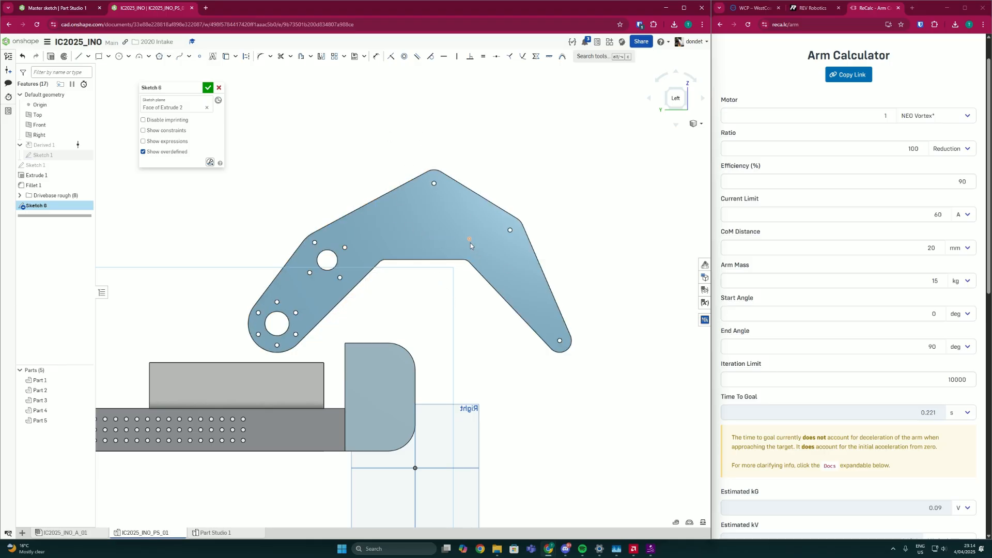
{"action": "mouse_move", "coordinate": [470, 241]}
{"action": "left_mouse_down"}
{"action": "mouse_move", "coordinate": [387, 241]}
{"action": "mouse_move", "coordinate": [341, 259]}
{"action": "left_mouse_up"}
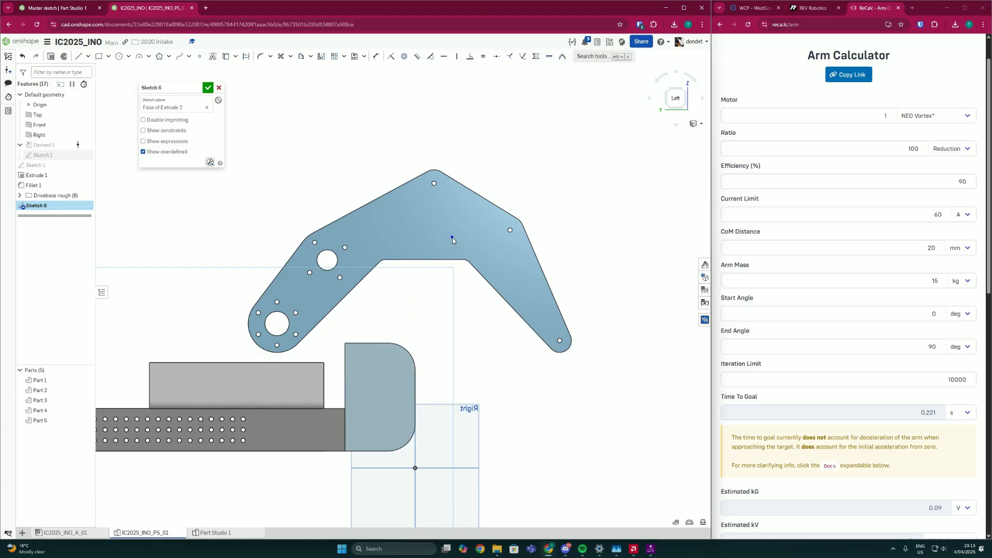
Step: Measure the centre distance between the intake plate's large pivot hole and the centre-of-mass point
{"action": "key", "text": "d"}
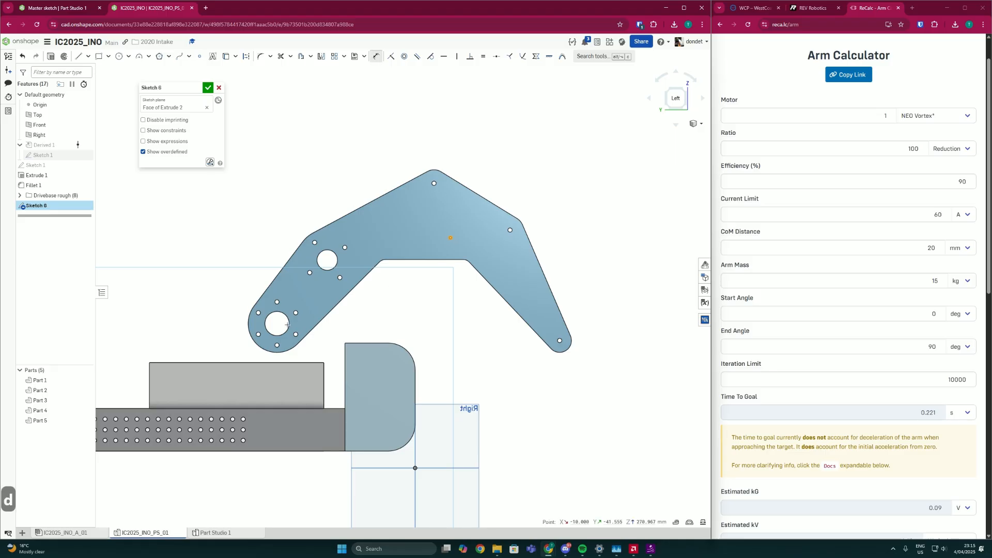
{"action": "left_click", "coordinate": [288, 324]}
{"action": "key", "text": "Escape"}
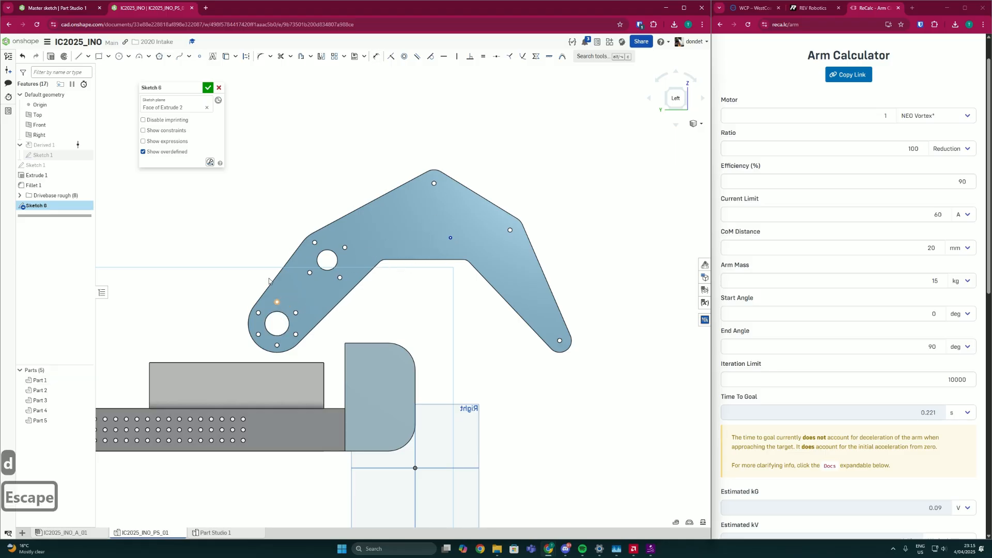
{"action": "left_click", "coordinate": [287, 320]}
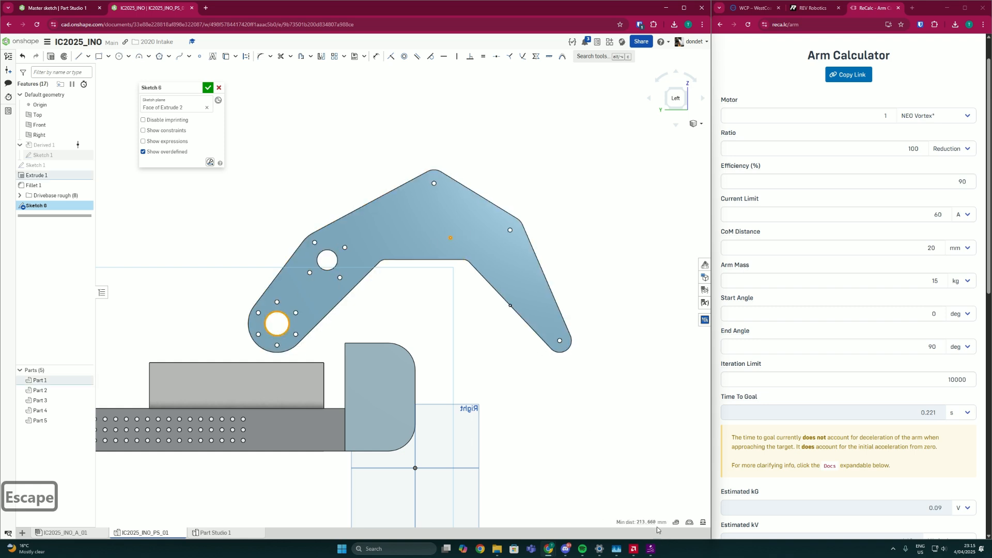
{"action": "left_click", "coordinate": [451, 238]}
{"action": "left_click", "coordinate": [644, 521]}
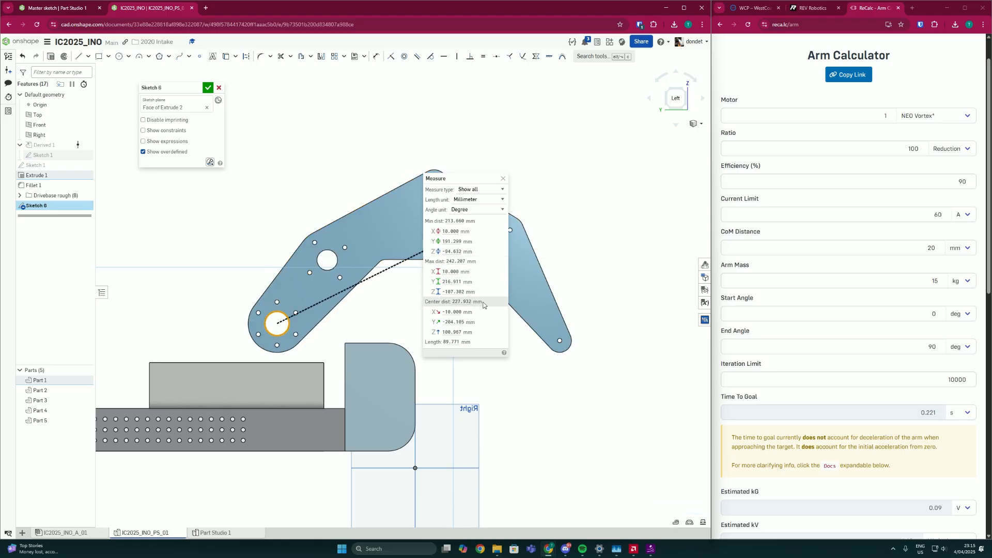
Step: Set the arm calculator's CoM Distance to 228 mm and its Arm Mass to 3 kg, closing the measurement details in between
{"action": "double_click", "coordinate": [903, 249]}
{"action": "type", "text": "228"}
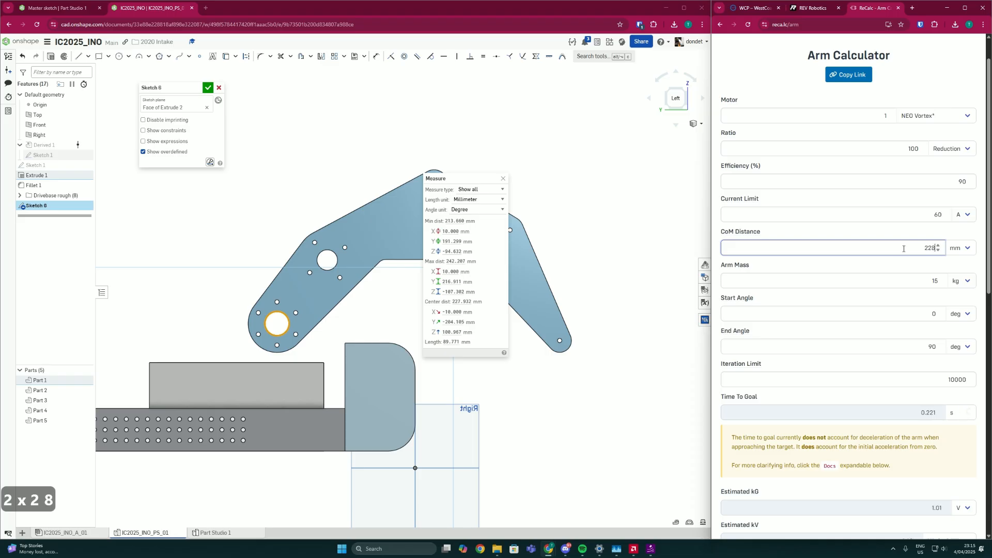
{"action": "left_click", "coordinate": [622, 370]}
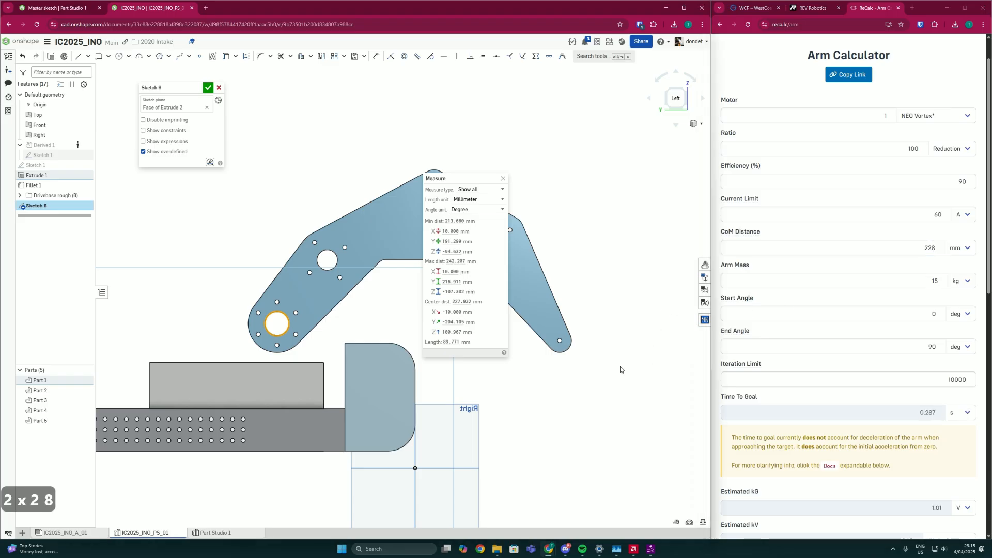
{"action": "left_click", "coordinate": [503, 177]}
{"action": "double_click", "coordinate": [841, 278]}
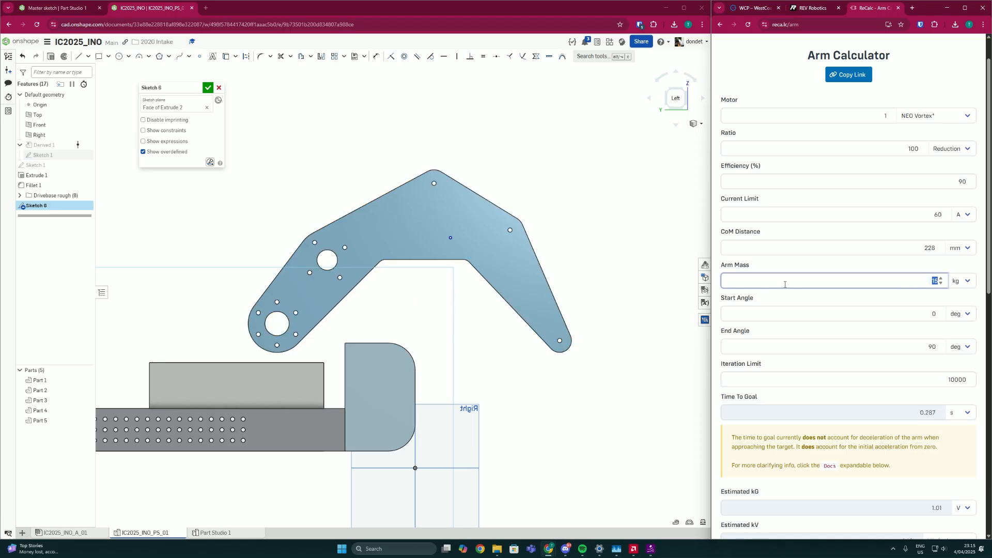
{"action": "type", "text": "3"}
{"action": "left_click", "coordinate": [860, 382]}
{"action": "double_click", "coordinate": [913, 151]}
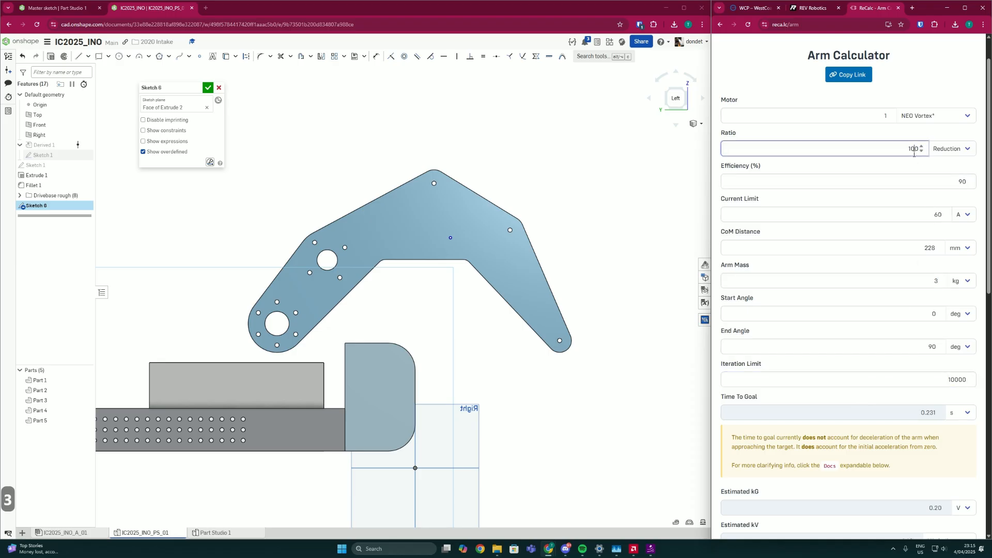
{"action": "left_click", "coordinate": [894, 315]}
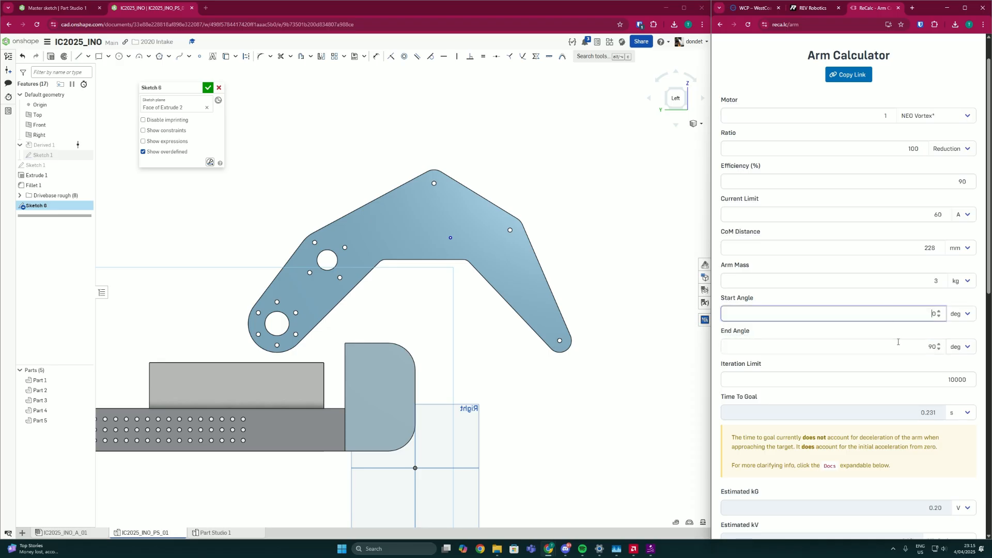
{"action": "left_click", "coordinate": [897, 342]}
{"action": "left_click", "coordinate": [894, 340]}
{"action": "left_click", "coordinate": [892, 311]}
{"action": "left_click", "coordinate": [890, 338]}
{"action": "left_click", "coordinate": [881, 331]}
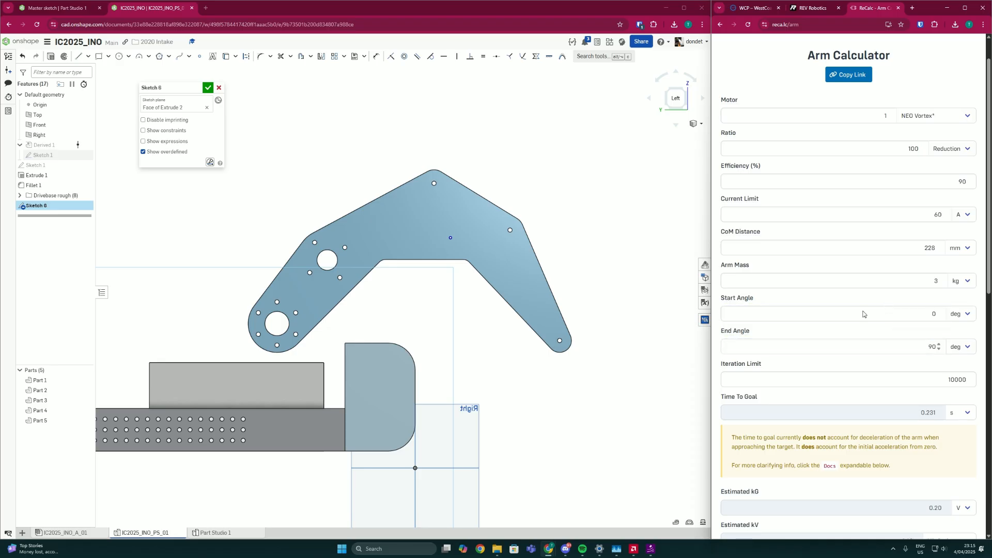
Step: Open Sketch 1 in the Master sketch document to read the angle between the intake arm's two positions
{"action": "left_click", "coordinate": [93, 4]}
{"action": "double_click", "coordinate": [36, 145]}
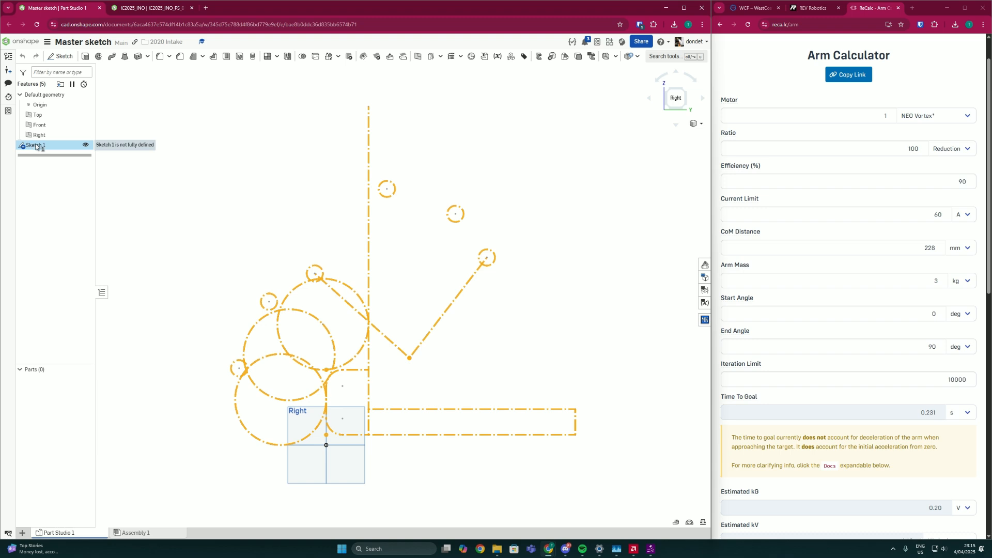
{"action": "scroll", "coordinate": [413, 272], "scroll_direction": "up", "scroll_amount": 3}
{"action": "left_click_drag", "start_coordinate": [412, 272], "coordinate": [410, 310]}
{"action": "scroll", "coordinate": [412, 316], "scroll_direction": "up", "scroll_amount": 1}
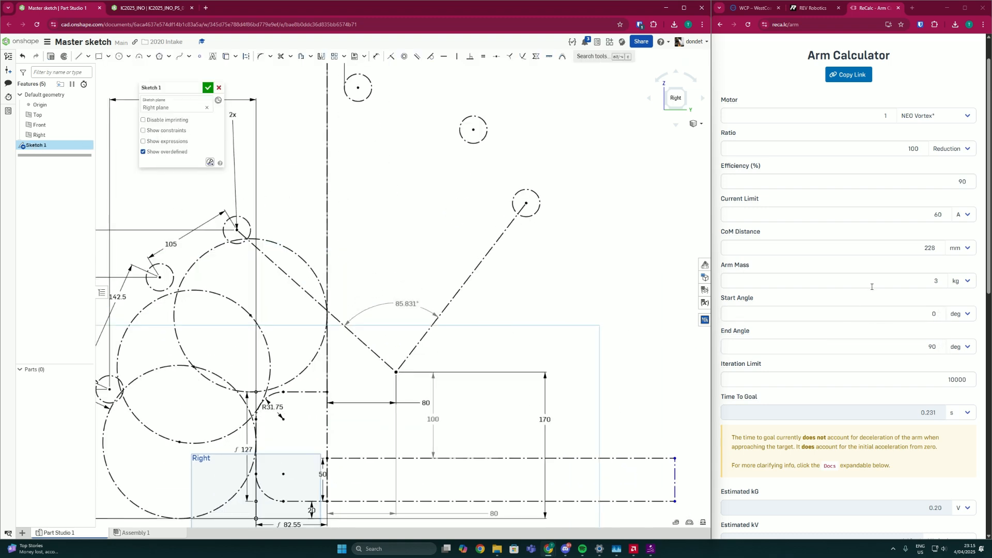
Step: Set the arm calculator's End Angle to 85.831 deg and return to the IC2025_INO part studio
{"action": "left_click", "coordinate": [910, 350]}
{"action": "double_click", "coordinate": [910, 349]}
{"action": "type", "text": "85.831"}
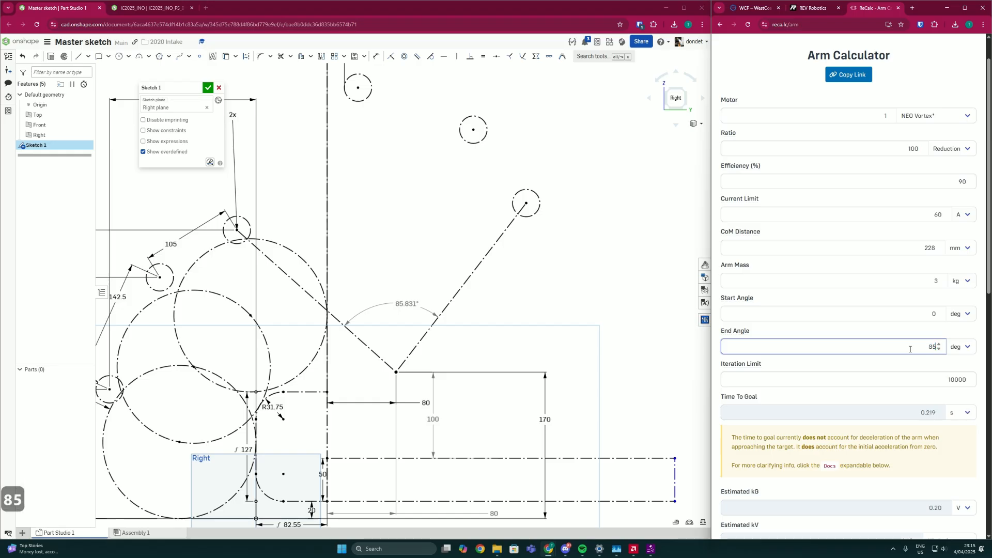
{"action": "left_click", "coordinate": [915, 376]}
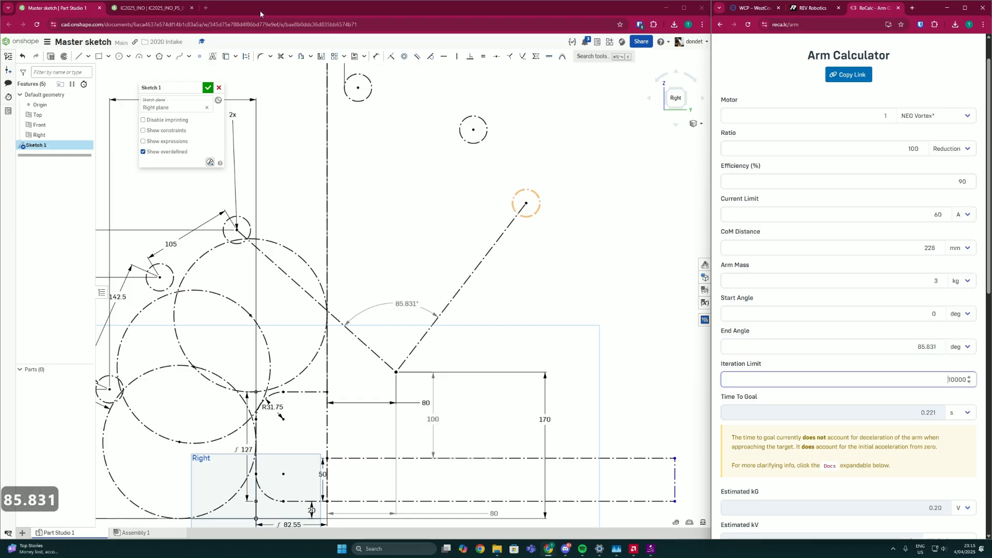
{"action": "left_click", "coordinate": [154, 8]}
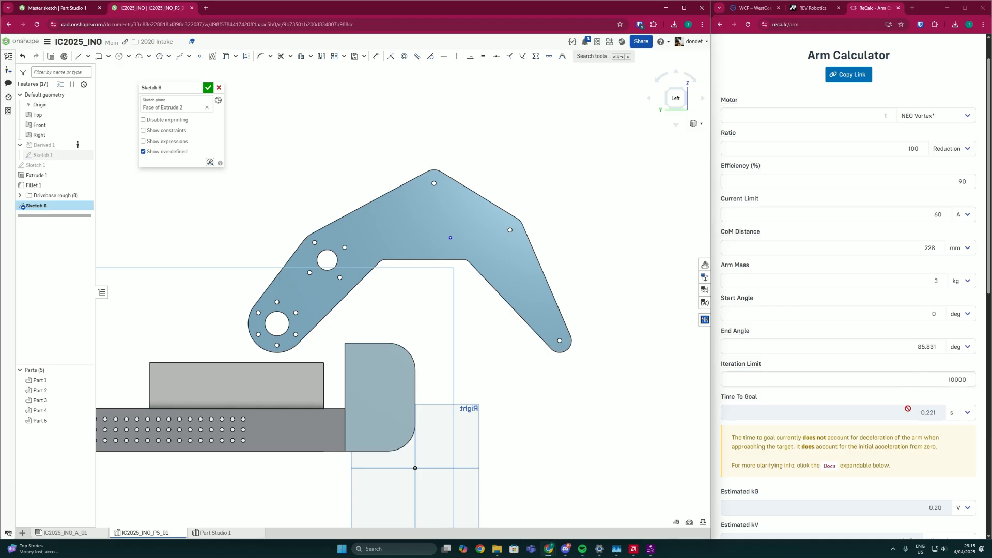
{"action": "left_click", "coordinate": [939, 375]}
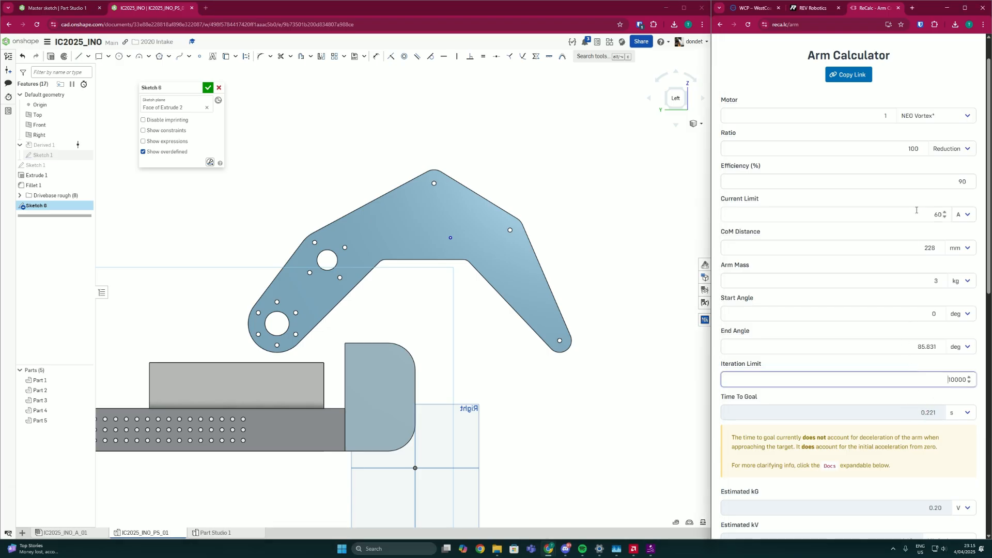
Step: Lower the arm calculator's gear ratio to a reduction of 50
{"action": "left_click", "coordinate": [905, 150]}
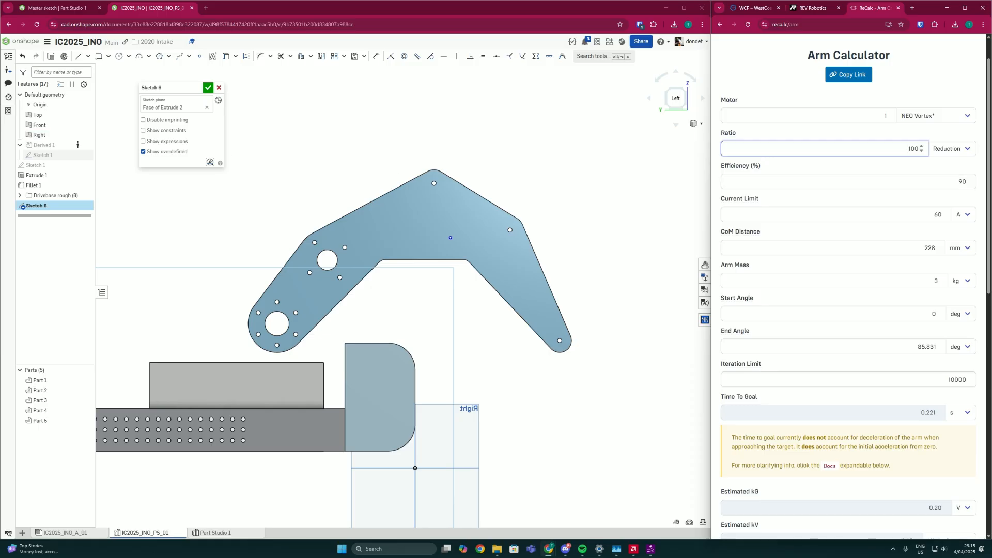
{"action": "left_click", "coordinate": [920, 152]}
{"action": "left_click", "coordinate": [920, 151]}
{"action": "left_click", "coordinate": [920, 151]}
{"action": "left_click", "coordinate": [920, 152]}
{"action": "left_click", "coordinate": [921, 151]}
{"action": "left_click", "coordinate": [920, 152]}
{"action": "left_click", "coordinate": [920, 151]}
{"action": "left_click", "coordinate": [921, 151]}
{"action": "left_click", "coordinate": [920, 151]}
{"action": "left_click", "coordinate": [921, 152]}
{"action": "left_click", "coordinate": [921, 152]}
{"action": "left_click", "coordinate": [920, 152]}
{"action": "double_click", "coordinate": [913, 149]}
{"action": "type", "text": "50"}
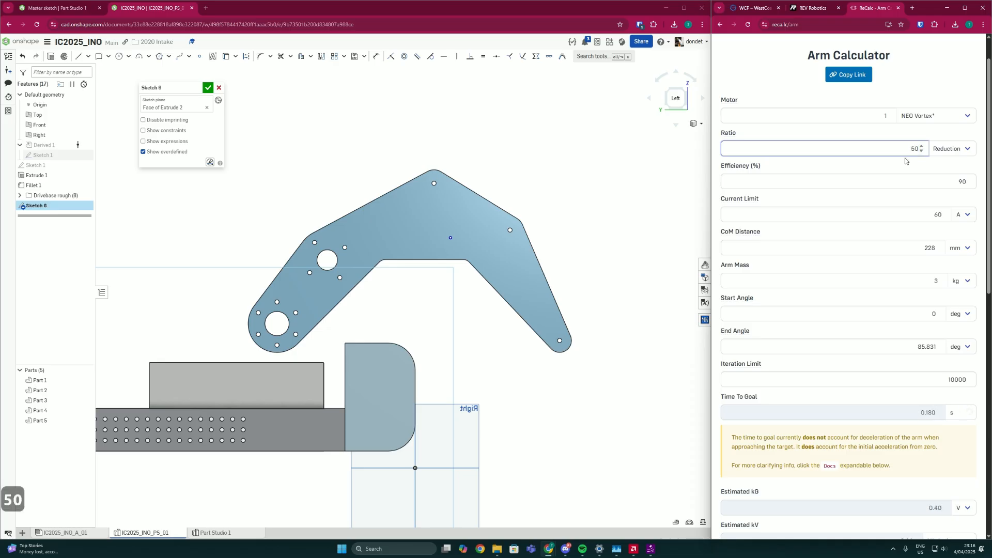
{"action": "left_click", "coordinate": [903, 175]}
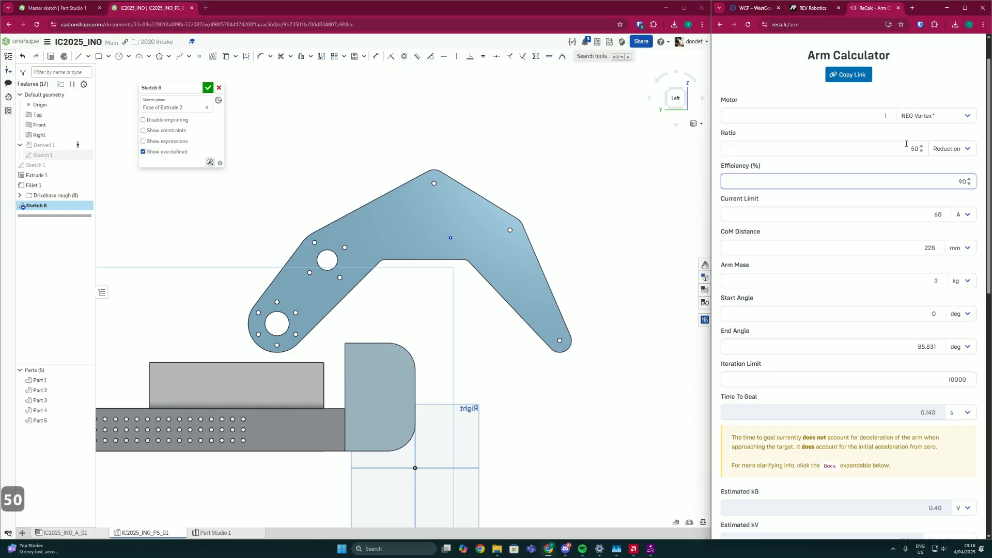
Step: Reduce the gear ratio in single steps to 39, comparing the time to goal
{"action": "left_click", "coordinate": [908, 145]}
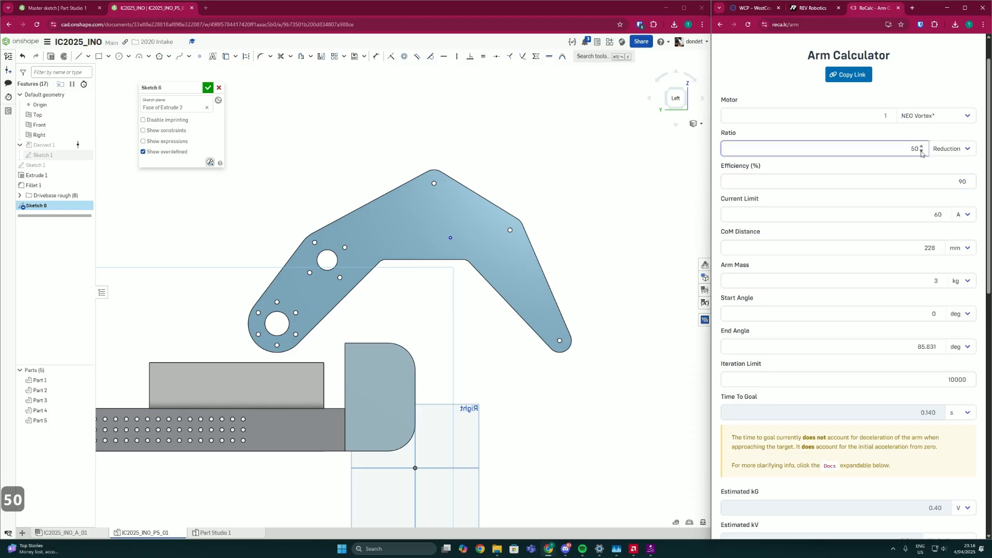
{"action": "left_click", "coordinate": [920, 151]}
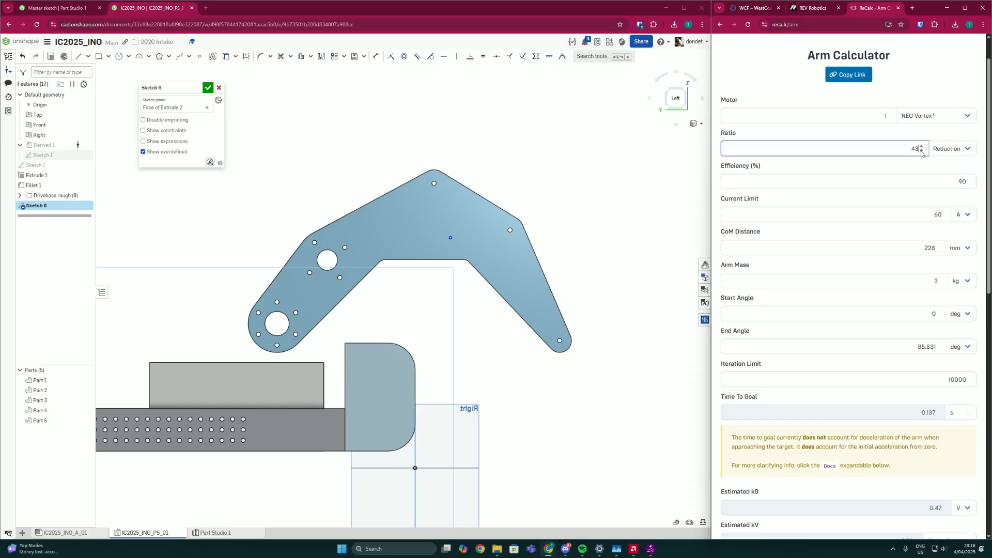
{"action": "left_click", "coordinate": [921, 152]}
{"action": "left_click", "coordinate": [921, 152]}
{"action": "left_click", "coordinate": [921, 152]}
{"action": "left_click", "coordinate": [921, 146]}
Step: Check the graph of current, position, motor RPM and torque over time, and set the gear ratio to 40
{"action": "scroll", "coordinate": [827, 237], "scroll_direction": "down", "scroll_amount": 9}
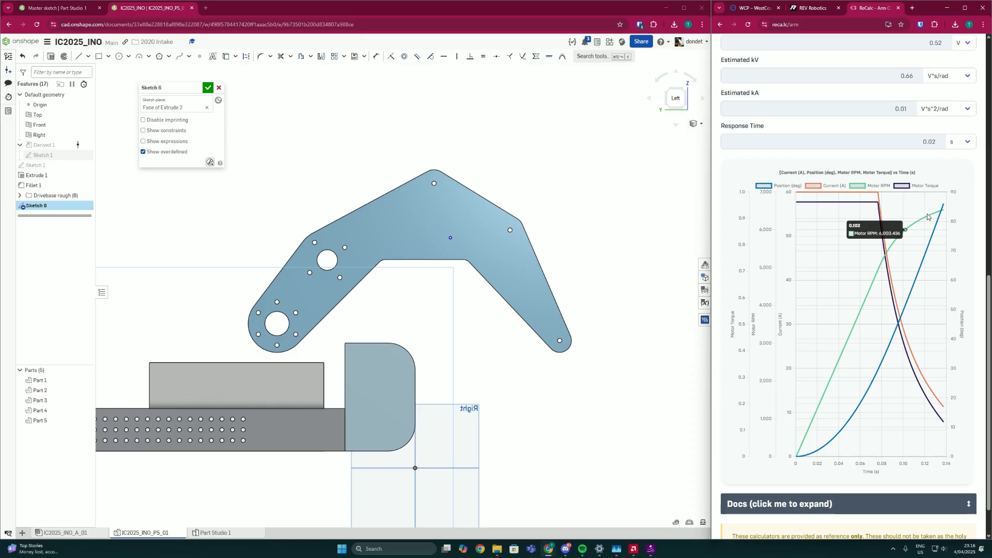
{"action": "scroll", "coordinate": [903, 362], "scroll_direction": "up", "scroll_amount": 7}
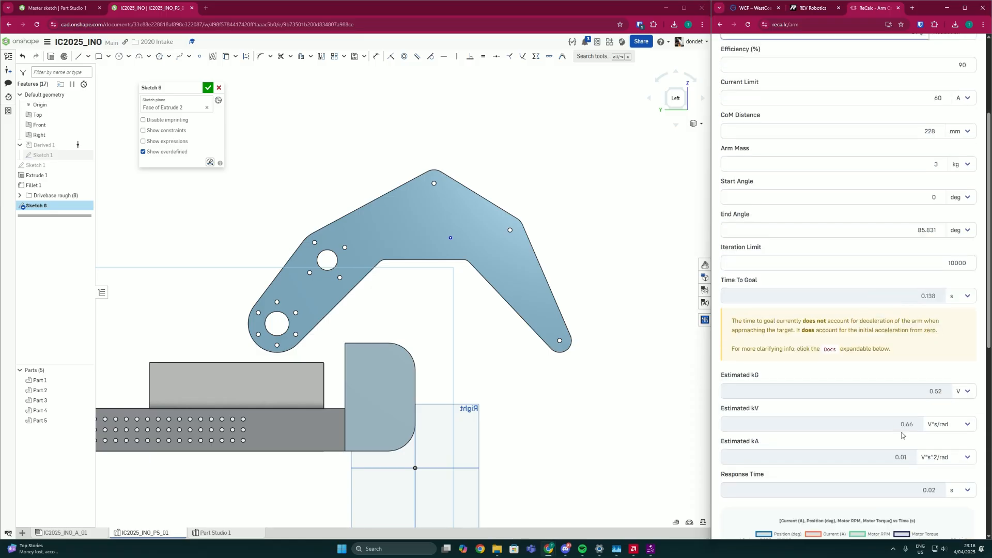
{"action": "scroll", "coordinate": [919, 413], "scroll_direction": "up", "scroll_amount": 2}
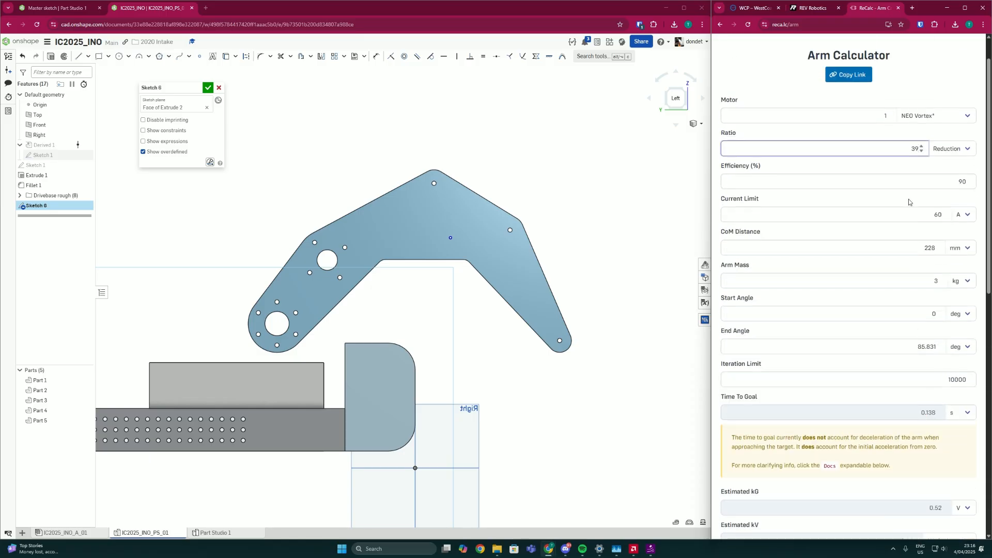
{"action": "left_click", "coordinate": [921, 147]}
Step: Delete the centre-of-mass point from the intake plate sketch
{"action": "left_click", "coordinate": [450, 238]}
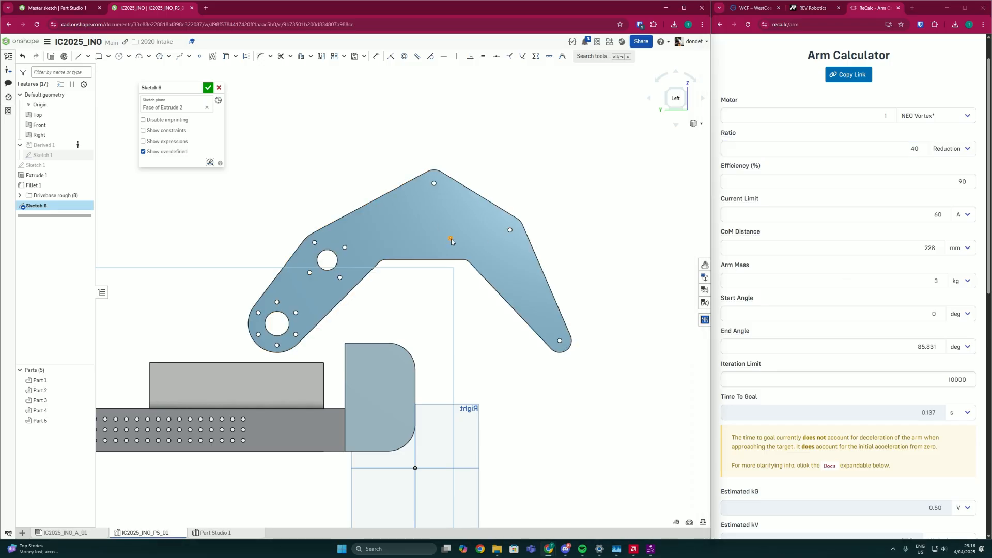
{"action": "key", "text": "Delete"}
{"action": "left_click_drag", "start_coordinate": [822, 405], "coordinate": [879, 397]}
{"action": "left_click", "coordinate": [875, 397]}
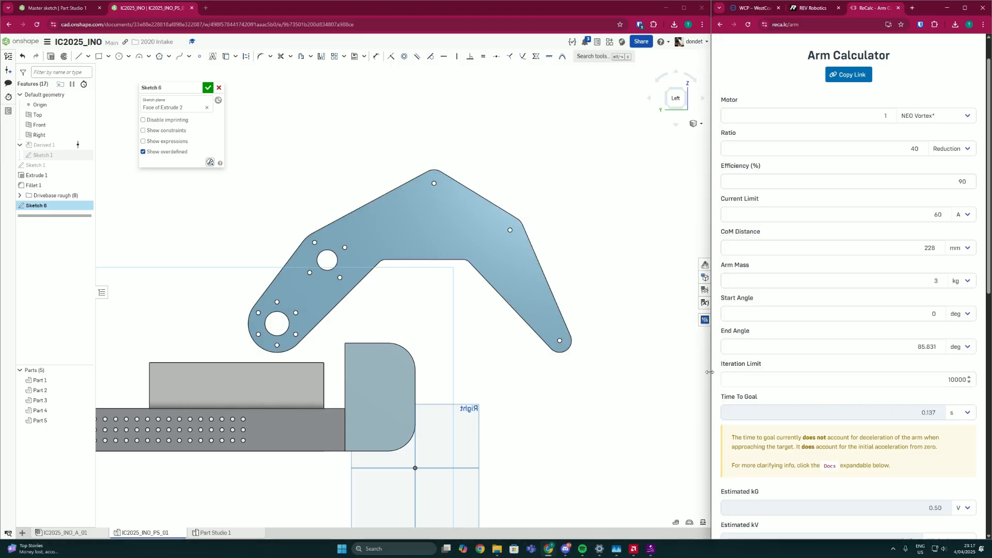
{"action": "scroll", "coordinate": [628, 367], "scroll_direction": "down", "scroll_amount": 1}
{"action": "mouse_move", "coordinate": [477, 324]}
{"action": "middle_mouse_down"}
{"action": "mouse_move", "coordinate": [477, 341]}
{"action": "mouse_move", "coordinate": [448, 348]}
{"action": "mouse_move", "coordinate": [442, 327]}
{"action": "mouse_move", "coordinate": [455, 312]}
{"action": "middle_mouse_up"}
{"action": "scroll", "coordinate": [438, 340], "scroll_direction": "up", "scroll_amount": 1}
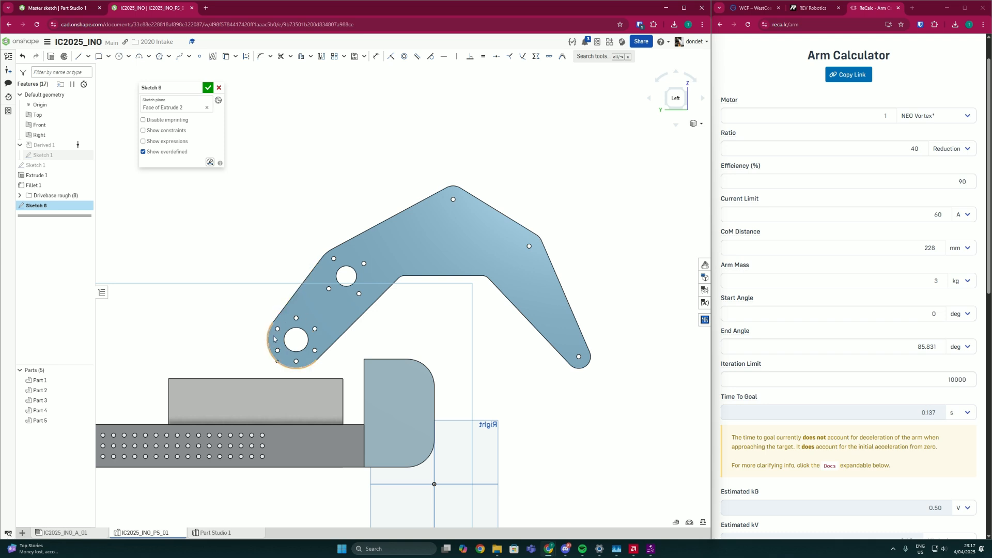
{"action": "middle_click_drag", "start_coordinate": [313, 333], "coordinate": [385, 324]}
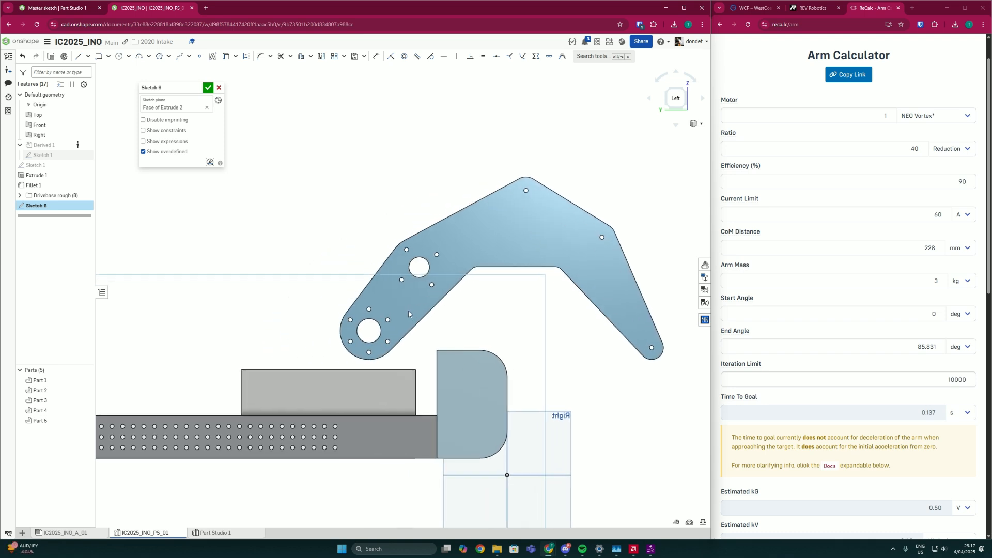
{"action": "scroll", "coordinate": [385, 324], "scroll_direction": "down", "scroll_amount": 2}
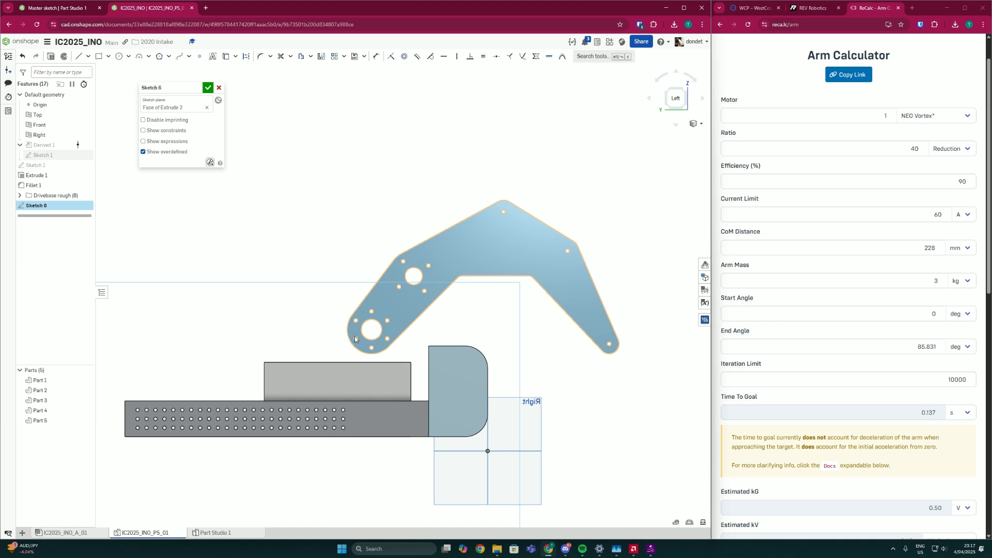
{"action": "middle_click_drag", "start_coordinate": [346, 338], "coordinate": [381, 317]}
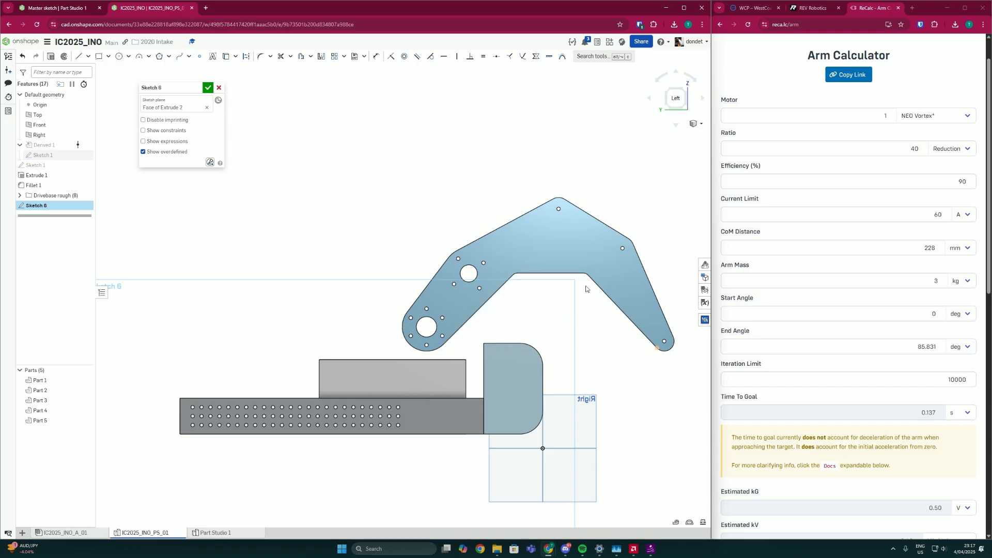
{"action": "middle_click_drag", "start_coordinate": [568, 341], "coordinate": [504, 352]}
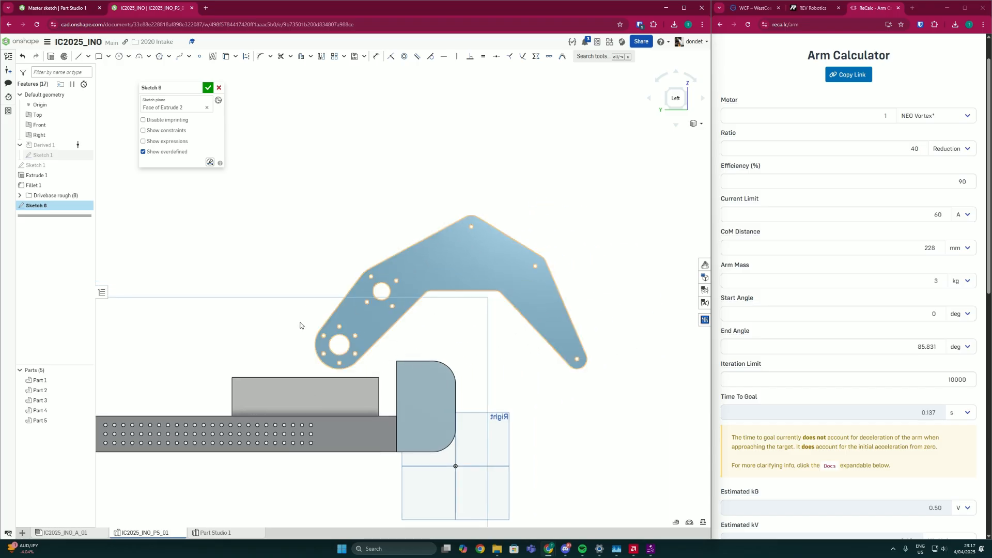
{"action": "middle_click_drag", "start_coordinate": [291, 333], "coordinate": [337, 333]}
{"action": "scroll", "coordinate": [370, 341], "scroll_direction": "up", "scroll_amount": 2}
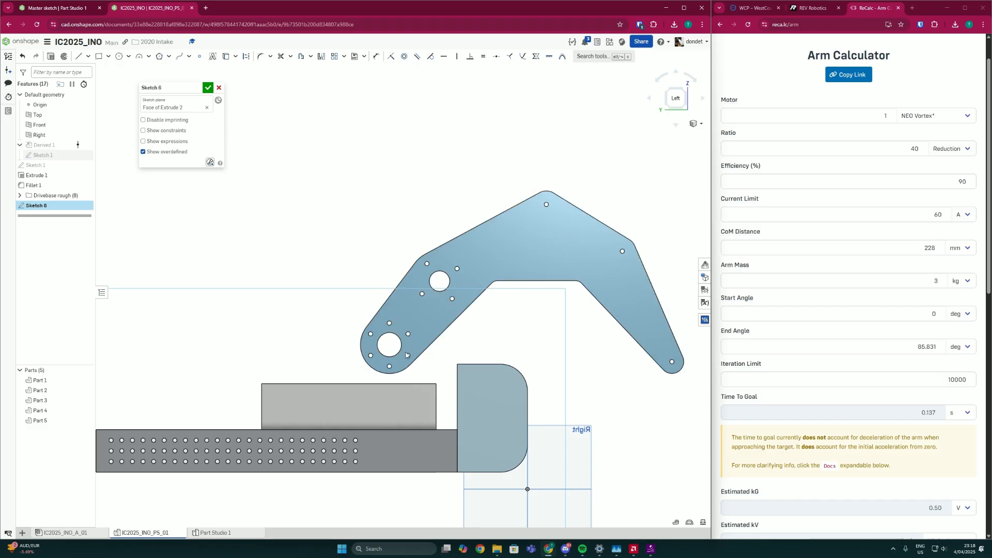
{"action": "middle_click_drag", "start_coordinate": [266, 361], "coordinate": [298, 357]}
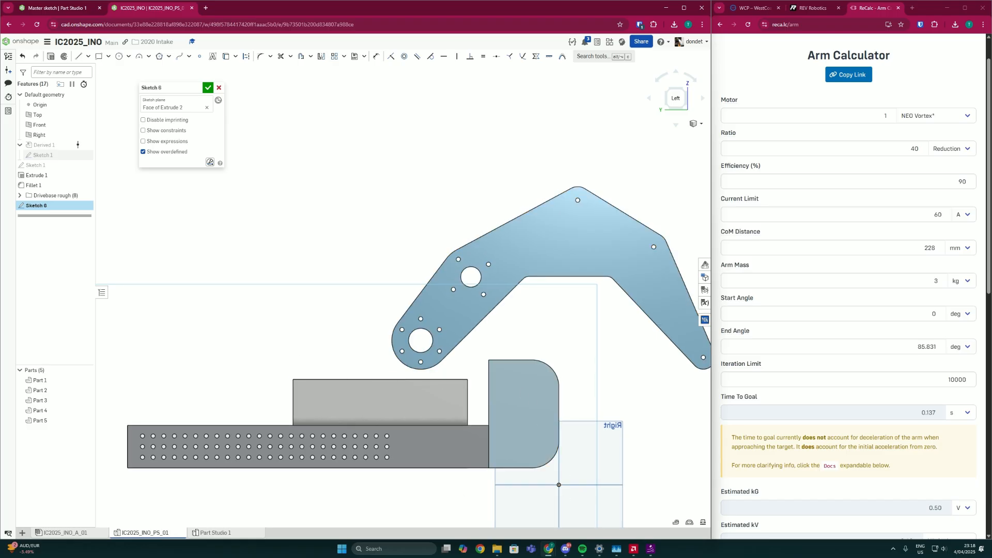
Step: Switch to Excel with a blank workbook and place its window lower over the CAD view
{"action": "key", "text": "super"}
{"action": "type", "text": "exce"}
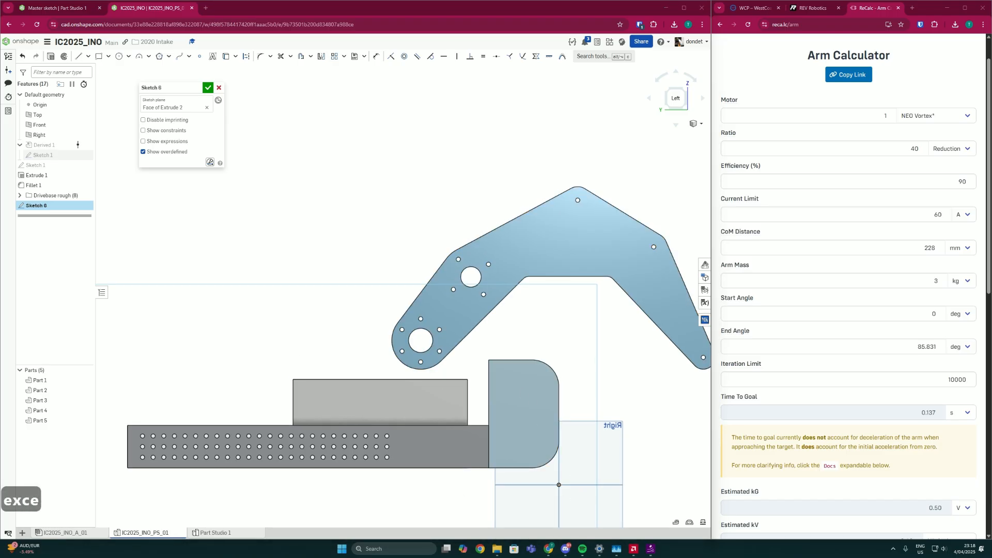
{"action": "key", "text": "Return"}
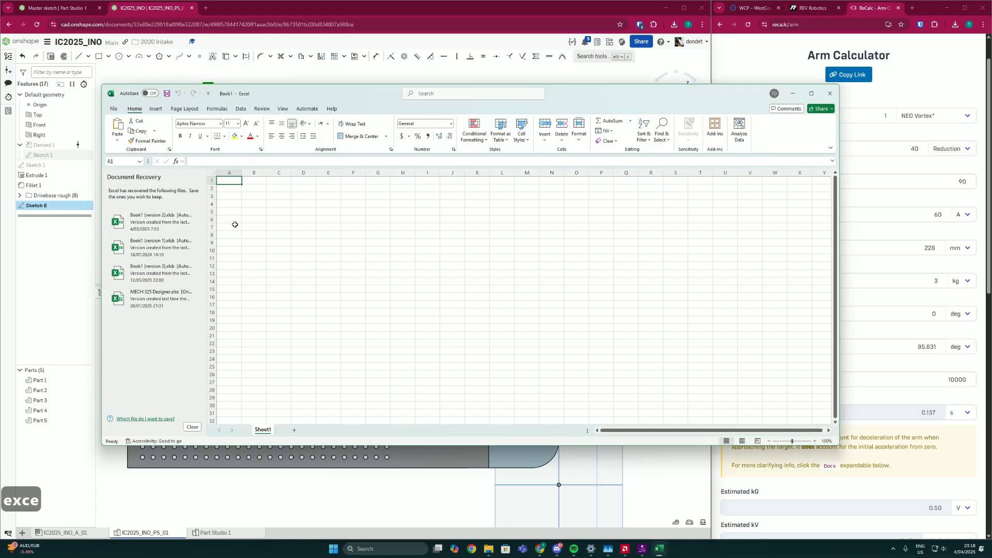
{"action": "left_click_drag", "start_coordinate": [287, 97], "coordinate": [331, 160]}
{"action": "left_click", "coordinate": [292, 261]}
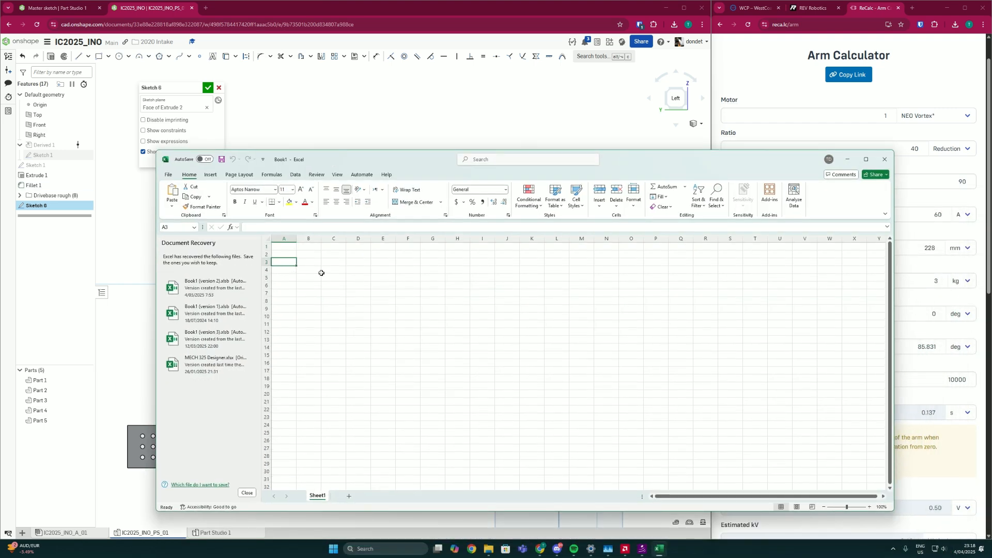
{"action": "left_click", "coordinate": [328, 268]}
{"action": "left_click", "coordinate": [327, 263]}
{"action": "left_click", "coordinate": [299, 264]}
{"action": "left_click", "coordinate": [283, 265]}
{"action": "left_click_drag", "start_coordinate": [334, 159], "coordinate": [259, 172]}
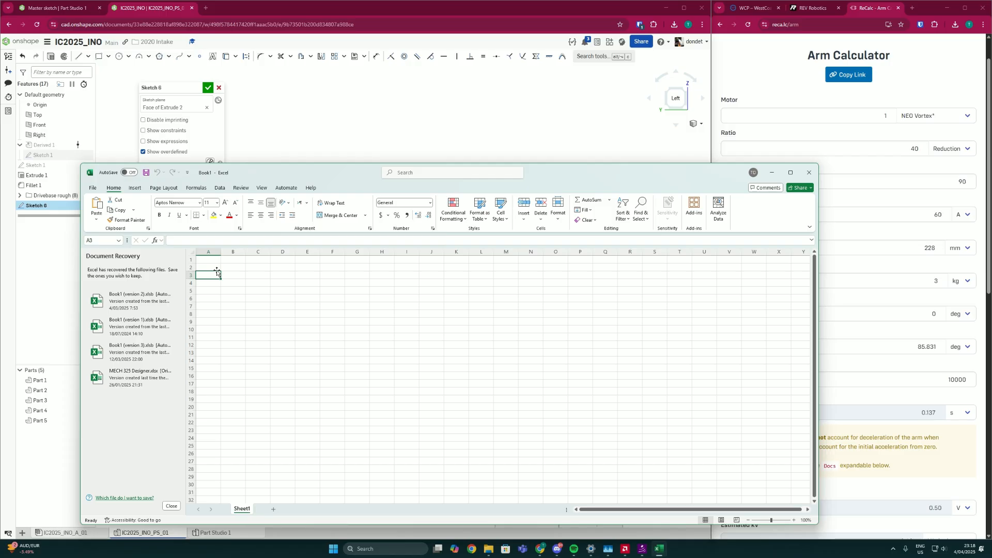
{"action": "key", "text": "Right"}
{"action": "type", "text": "37"}
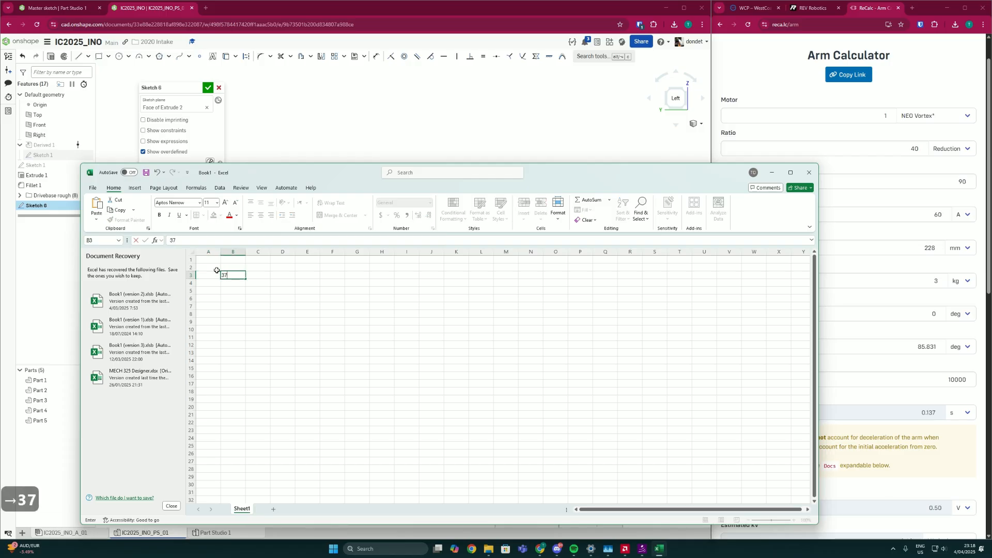
{"action": "key", "text": "BackSpace"}
{"action": "type", "text": "6"}
{"action": "key", "text": "Left"}
{"action": "key", "text": "Right"}
{"action": "key", "text": "Left"}
{"action": "key", "text": "Right"}
{"action": "key", "text": "Left"}
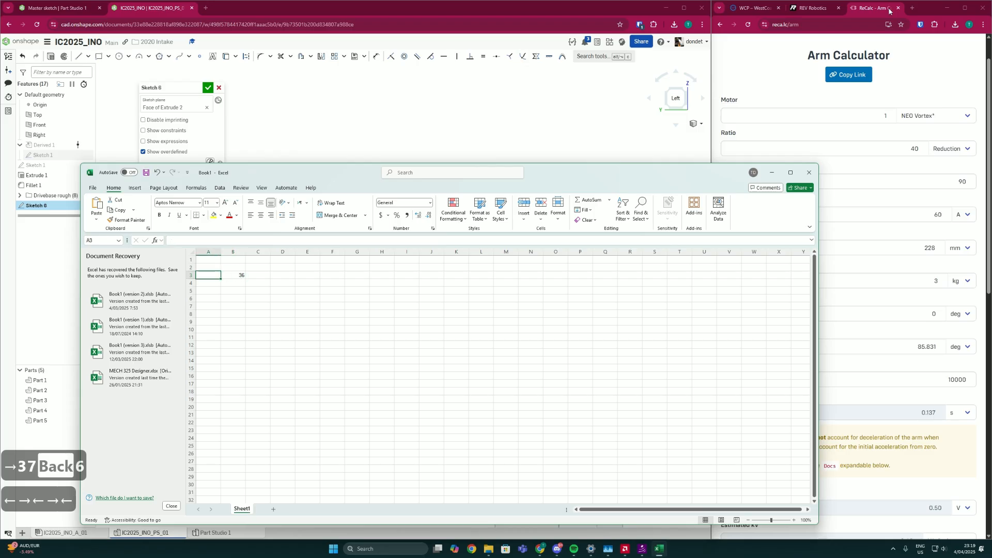
{"action": "left_click", "coordinate": [235, 275]}
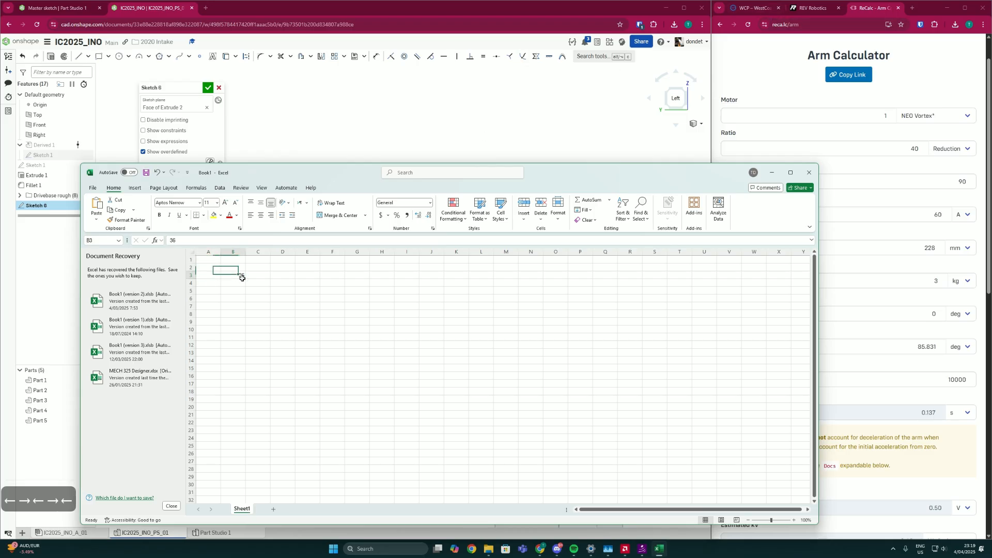
{"action": "key", "text": "BackSpace"}
Step: Create a Stage column in A1 with the stage numbers 1, 2 and 3 listed below the heading
{"action": "left_click", "coordinate": [212, 259]}
{"action": "type", "text": "Stage"}
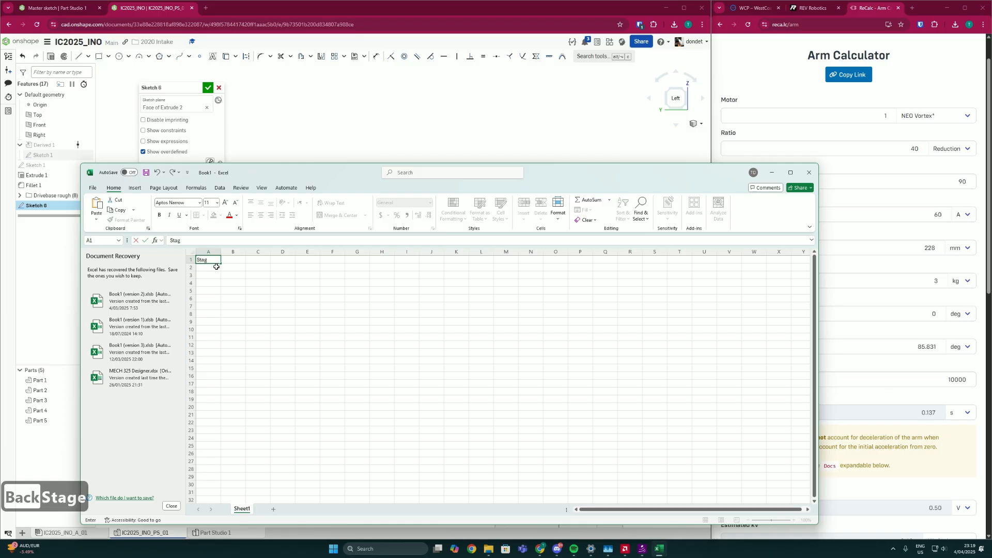
{"action": "key", "text": "Return"}
{"action": "type", "text": "1"}
{"action": "key", "text": "Return"}
{"action": "type", "text": "2"}
{"action": "key", "text": "Return"}
{"action": "type", "text": "3"}
Step: Add the column headings Input in B1 and Output in C1
{"action": "left_click", "coordinate": [241, 259]}
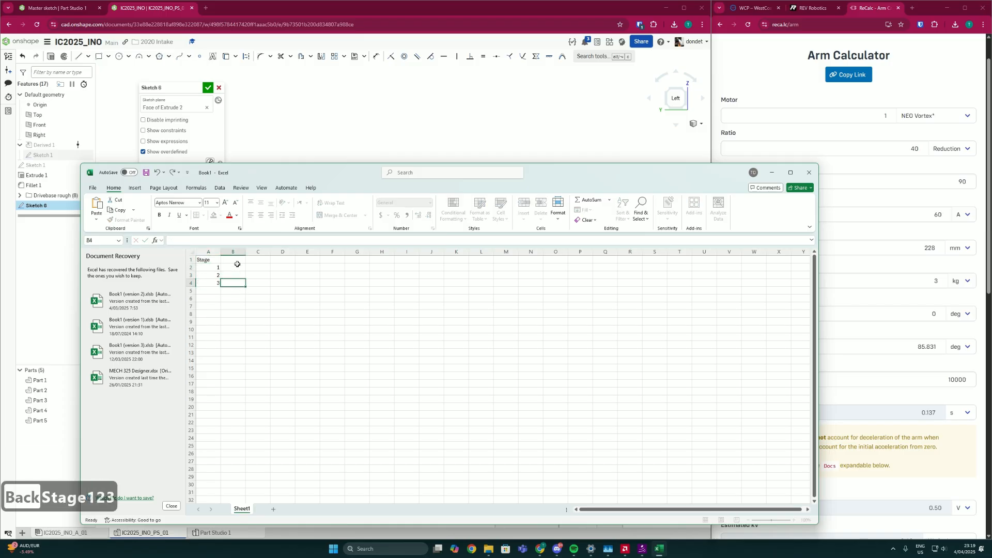
{"action": "type", "text": "Input"}
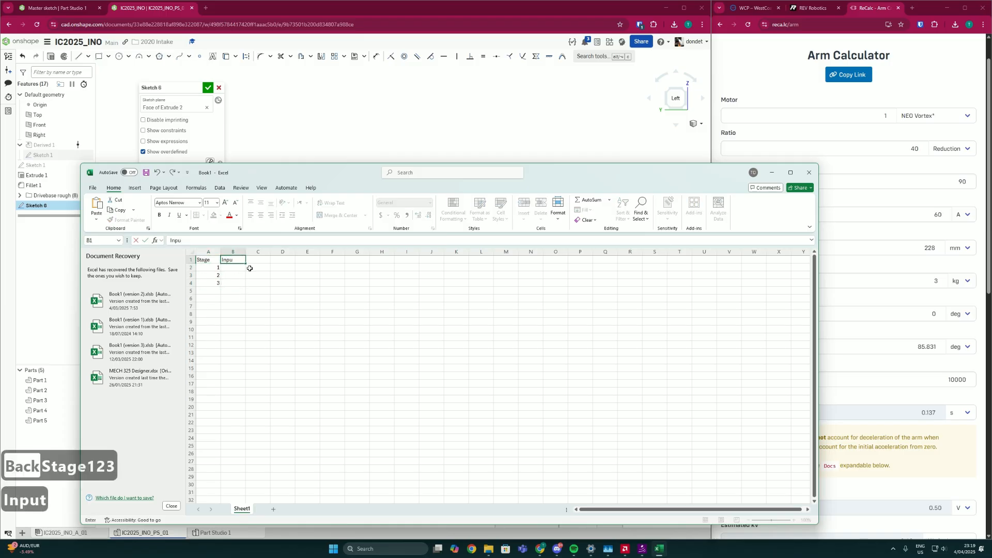
{"action": "key", "text": "Right"}
{"action": "type", "text": "Output"}
{"action": "key", "text": "Down"}
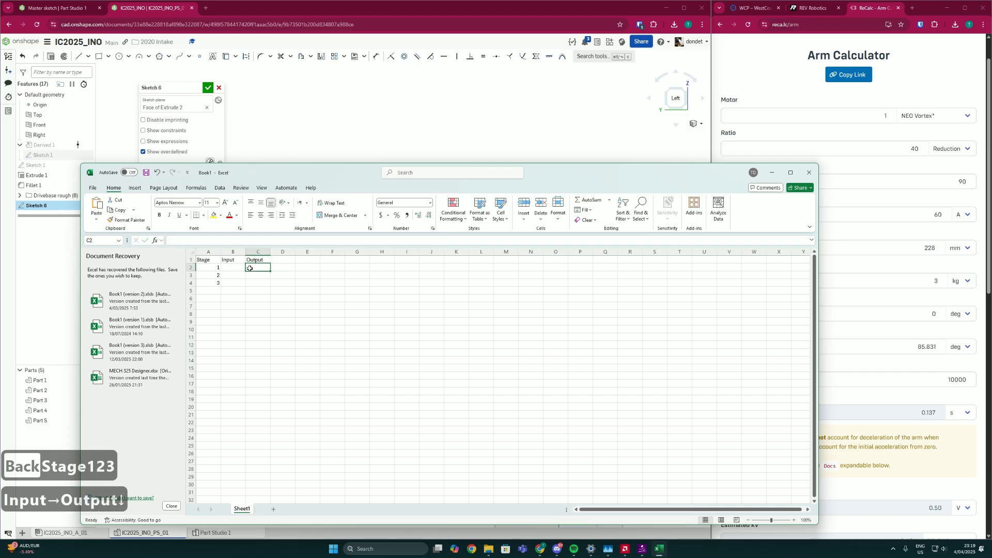
Step: Enter 36 as the stage 3 output tooth count in C4
{"action": "key", "text": "Left"}
{"action": "key", "text": "Down"}
{"action": "key", "text": "Right"}
{"action": "key", "text": "Right"}
{"action": "key", "text": "Down"}
{"action": "key", "text": "Left"}
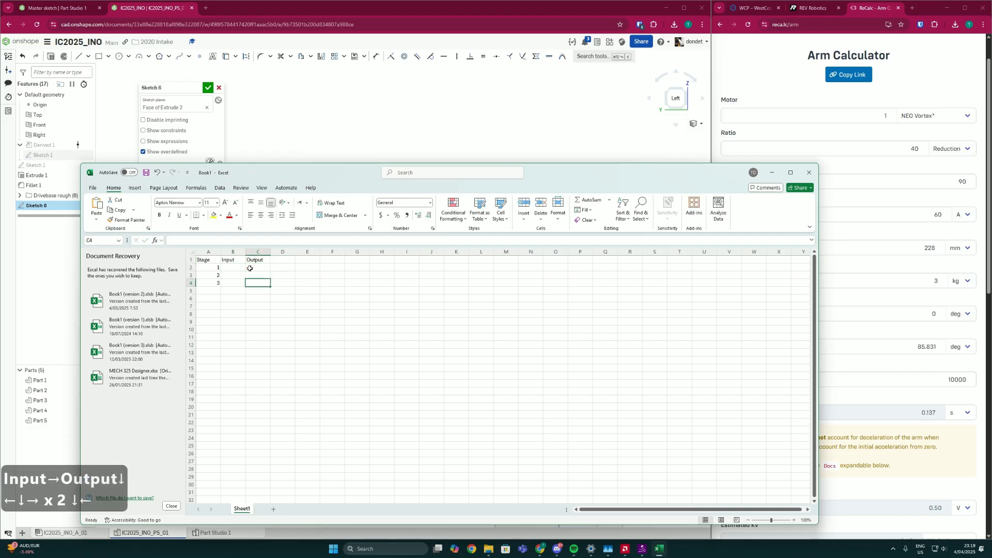
{"action": "type", "text": "36"}
{"action": "key", "text": "Left"}
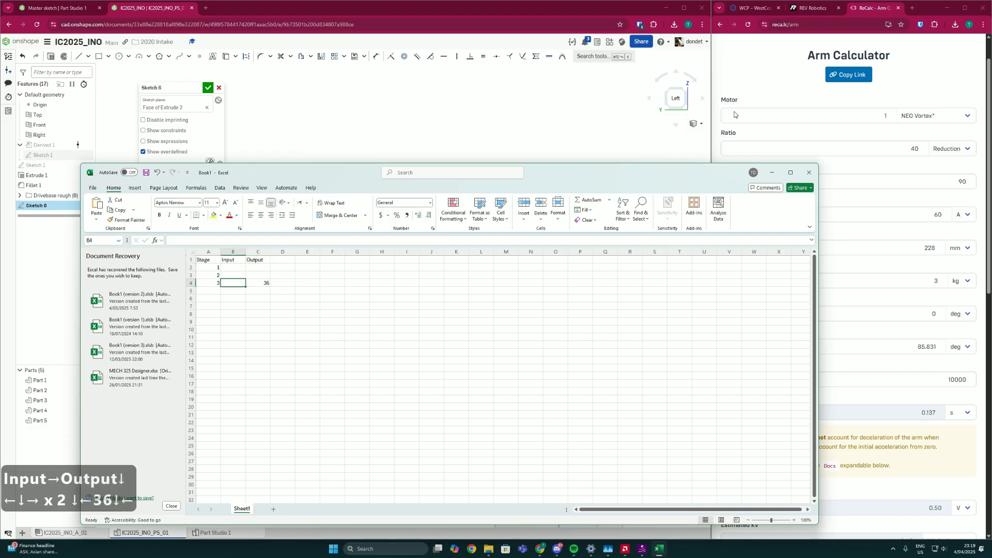
Step: Switch to the WCP store in the browser, search for sprockets and open the #25 Sprockets product page
{"action": "left_click", "coordinate": [754, 8]}
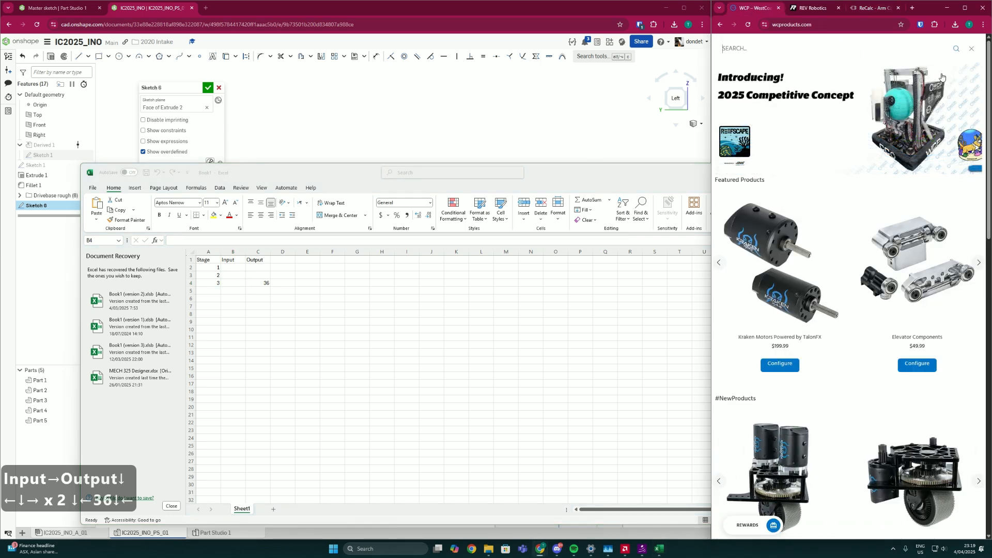
{"action": "type", "text": "sprockets"}
{"action": "key", "text": "Return"}
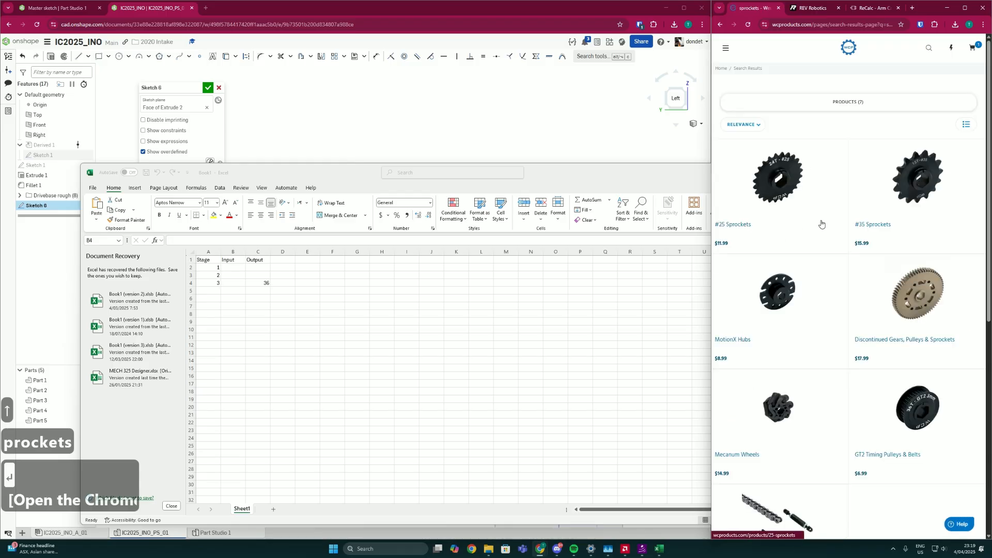
{"action": "left_click", "coordinate": [778, 178]}
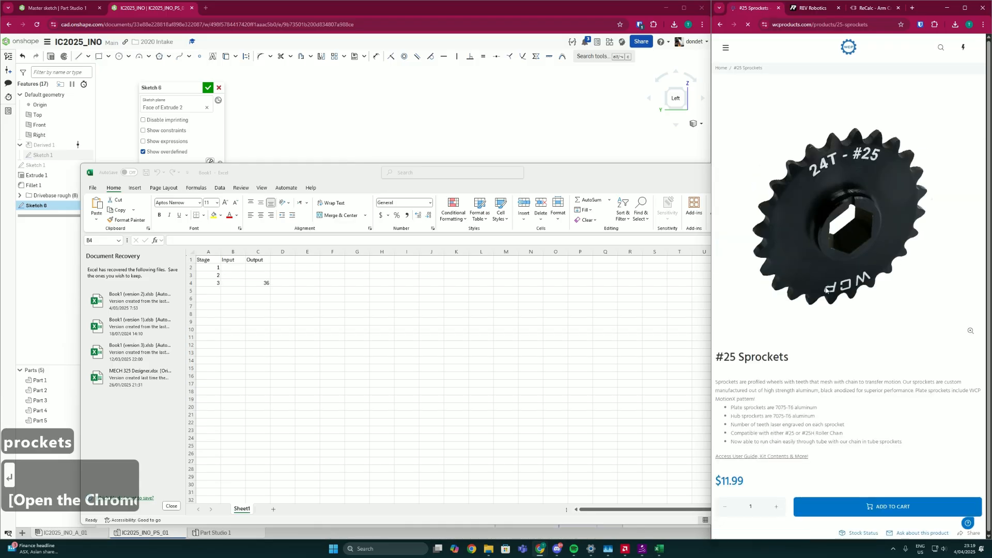
Step: Look through the #25 sprocket options and highlight the 18t aluminum hub sprocket with 1/2" hex bore
{"action": "scroll", "coordinate": [831, 402], "scroll_direction": "down", "scroll_amount": 5}
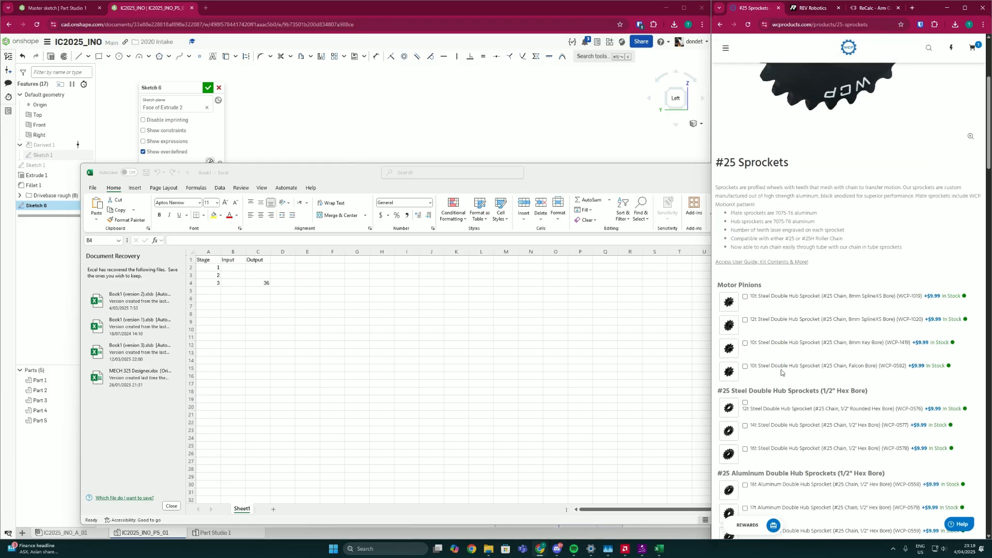
{"action": "scroll", "coordinate": [754, 388], "scroll_direction": "down", "scroll_amount": 1}
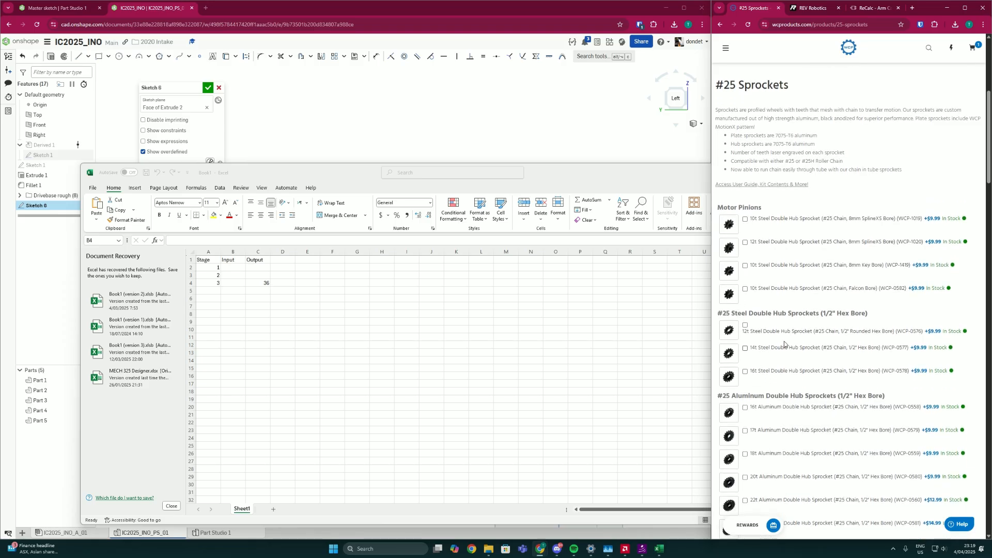
{"action": "mouse_move", "coordinate": [826, 314]}
{"action": "left_mouse_down"}
{"action": "mouse_move", "coordinate": [865, 314]}
{"action": "mouse_move", "coordinate": [832, 316]}
{"action": "left_mouse_up"}
{"action": "left_click", "coordinate": [827, 324]}
{"action": "scroll", "coordinate": [809, 380], "scroll_direction": "down", "scroll_amount": 4}
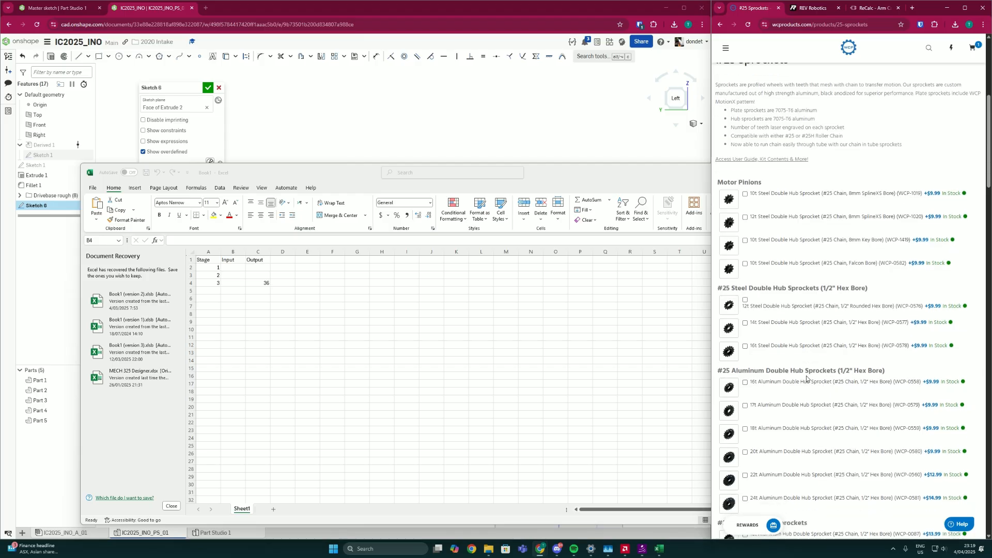
{"action": "scroll", "coordinate": [784, 366], "scroll_direction": "down", "scroll_amount": 4}
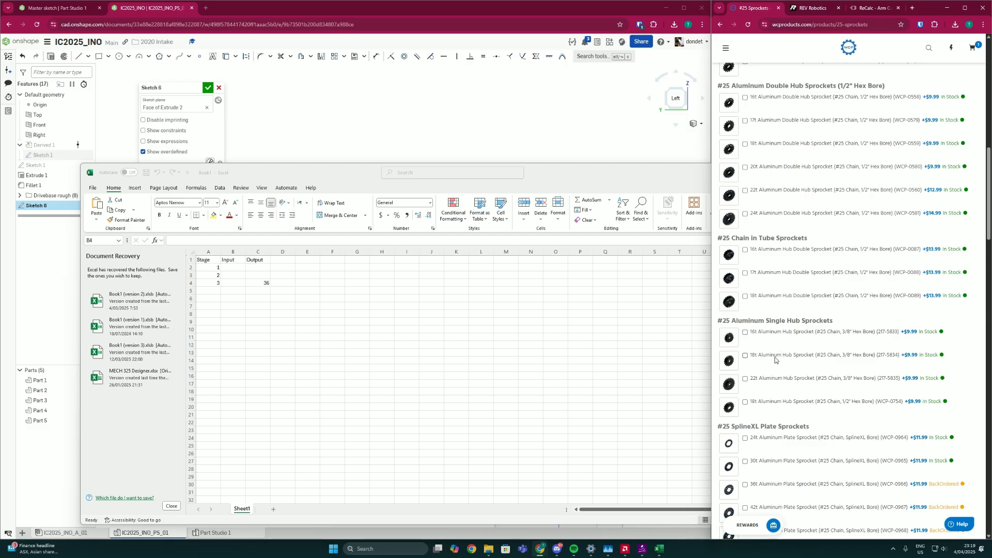
{"action": "left_click_drag", "start_coordinate": [751, 404], "coordinate": [874, 403]}
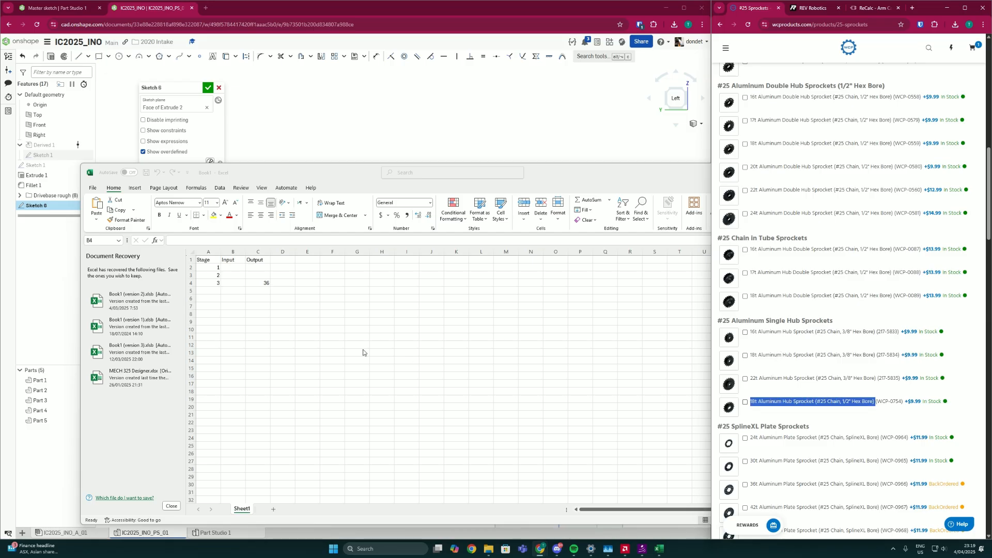
Step: Switch back to Excel and enter 18 as the stage 3 input tooth count in B4
{"action": "left_click", "coordinate": [233, 282]}
{"action": "type", "text": "18"}
{"action": "key", "text": "Return"}
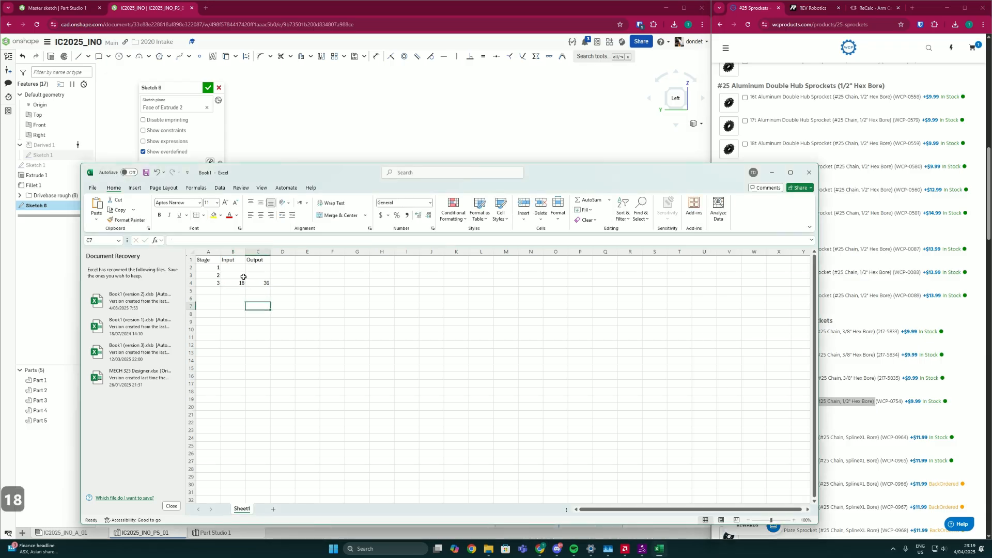
{"action": "key", "text": "Up"}
{"action": "key", "text": "Up"}
Step: Add the column heading Ratio in D1, beside Output
{"action": "left_click", "coordinate": [288, 284]}
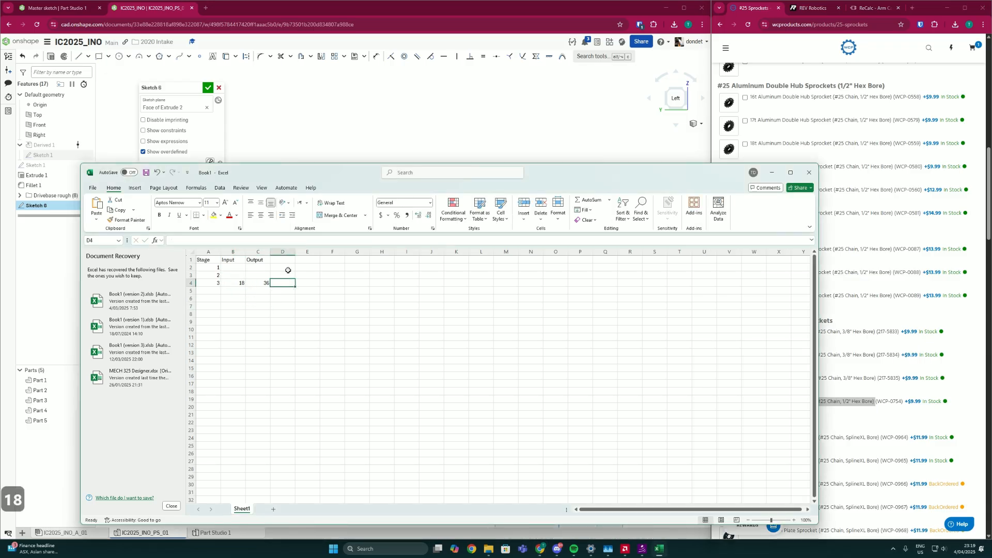
{"action": "left_click", "coordinate": [287, 268]}
{"action": "left_click", "coordinate": [290, 261]}
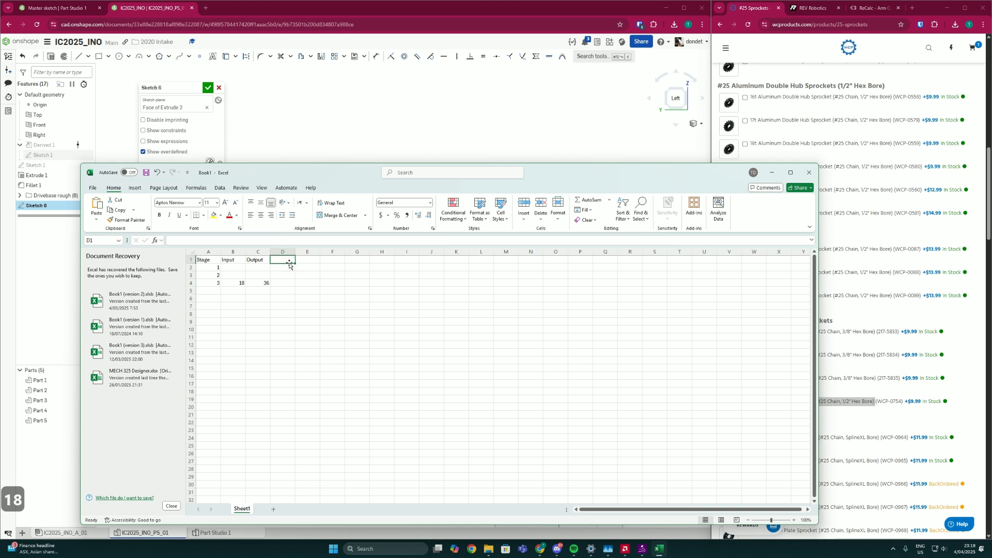
{"action": "type", "text": "Ratio"}
Step: Calculate the stage 3 ratio in D4 as output divided by input with =C4/B4
{"action": "key", "text": "Down"}
{"action": "key", "text": "Down"}
{"action": "key", "text": "Down"}
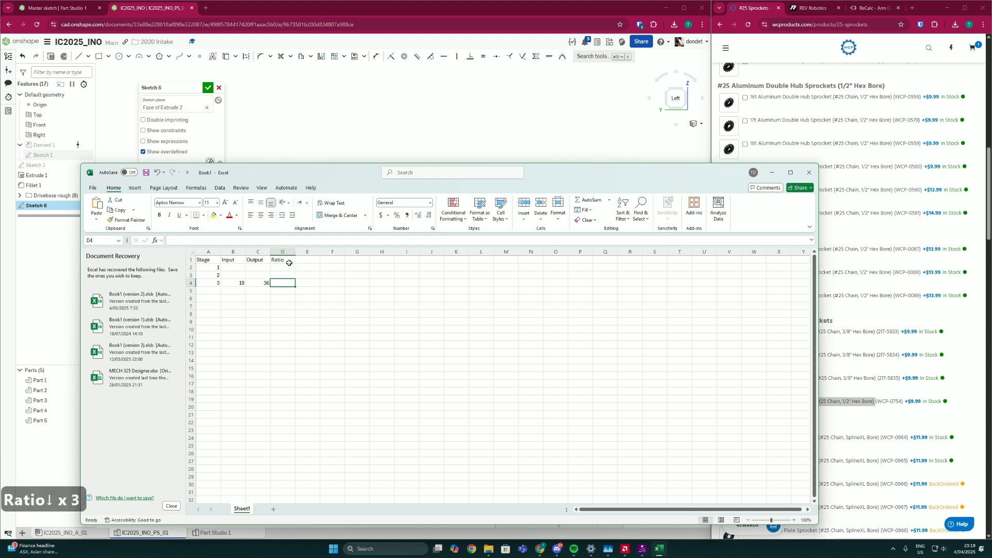
{"action": "type", "text": "="}
{"action": "left_click", "coordinate": [257, 284]}
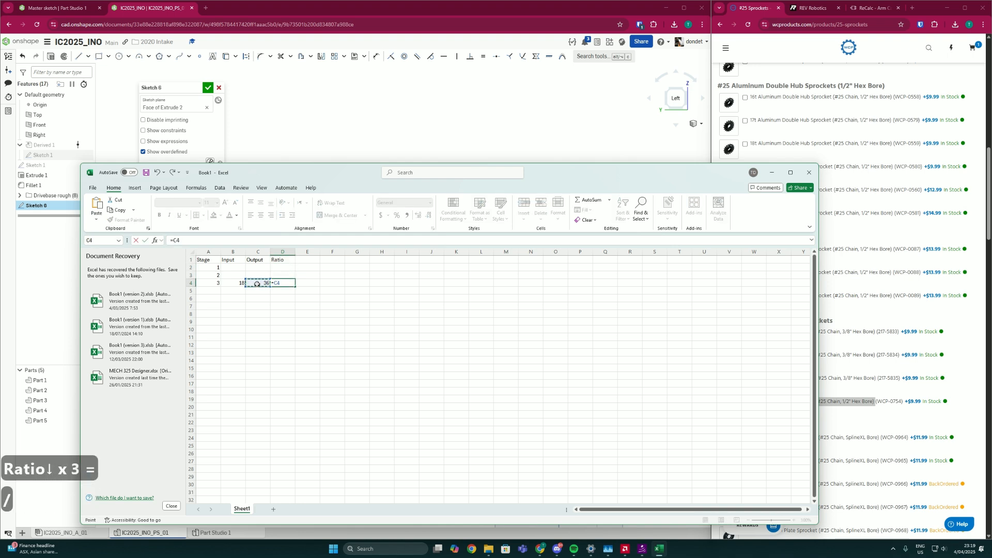
{"action": "type", "text": "/"}
{"action": "left_click", "coordinate": [233, 283]}
{"action": "key", "text": "Return"}
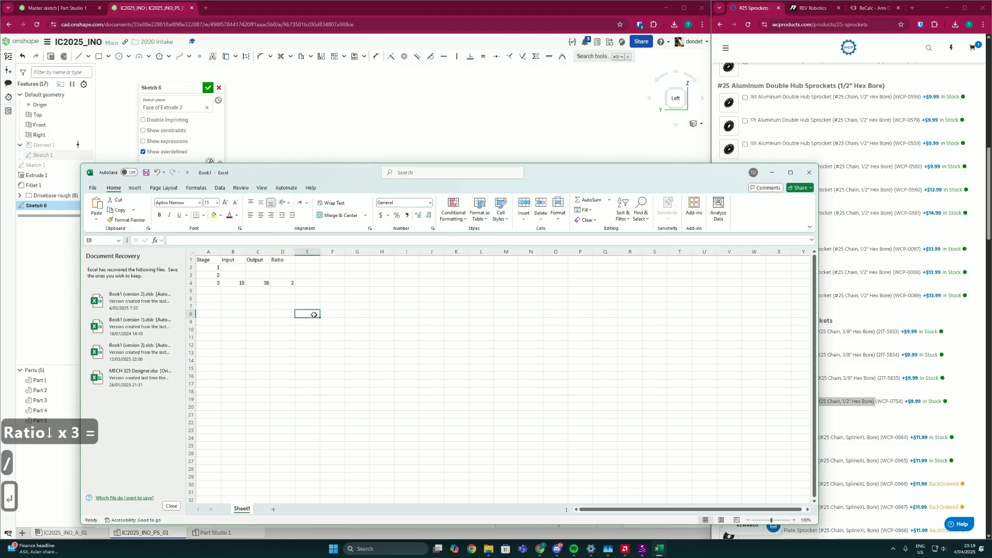
{"action": "left_click", "coordinate": [283, 283]}
{"action": "left_click", "coordinate": [240, 267]}
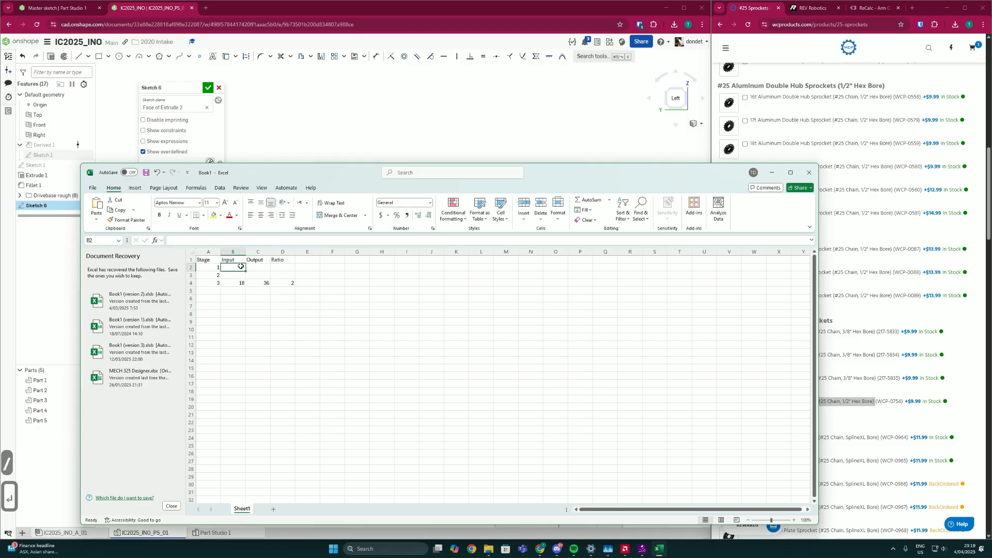
{"action": "left_click", "coordinate": [242, 275]}
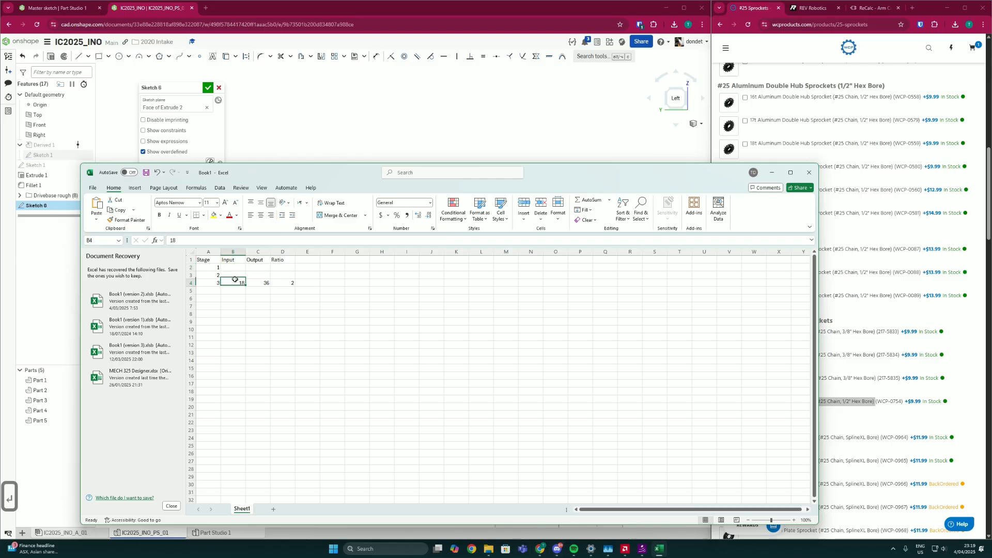
{"action": "left_click", "coordinate": [241, 267]}
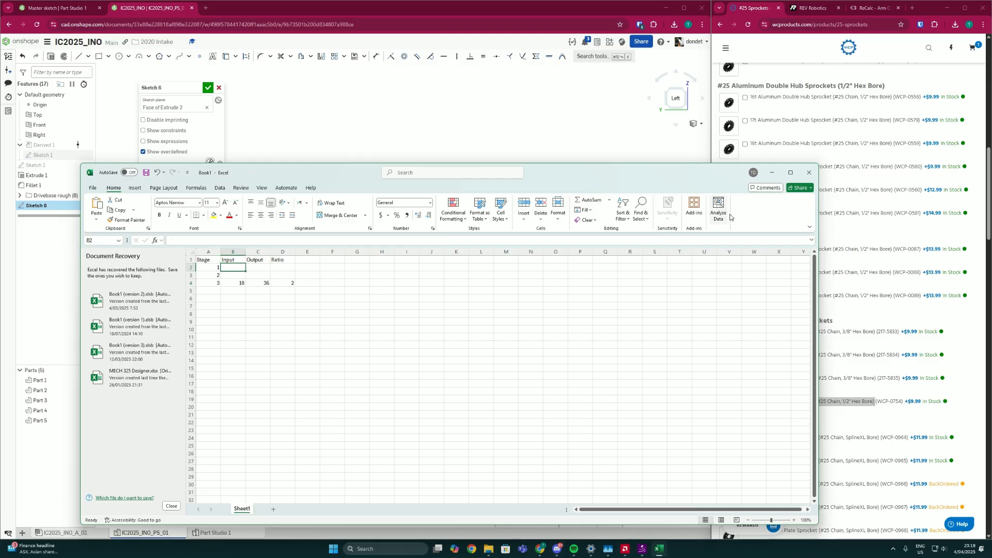
Step: Switch to the REV Robotics site and search its store for maxplanetary
{"action": "left_click", "coordinate": [804, 72]}
{"action": "left_click", "coordinate": [813, 8]}
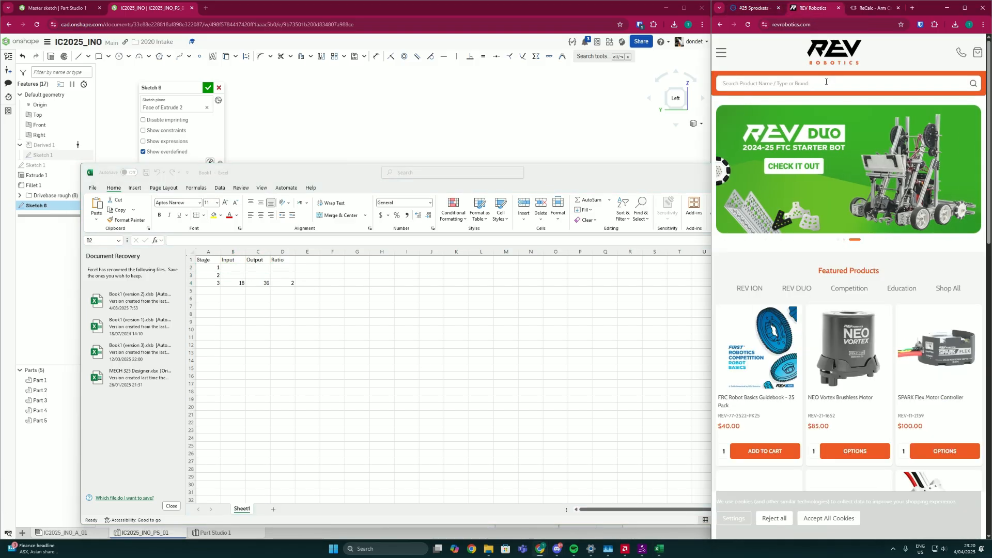
{"action": "type", "text": "maxplane"}
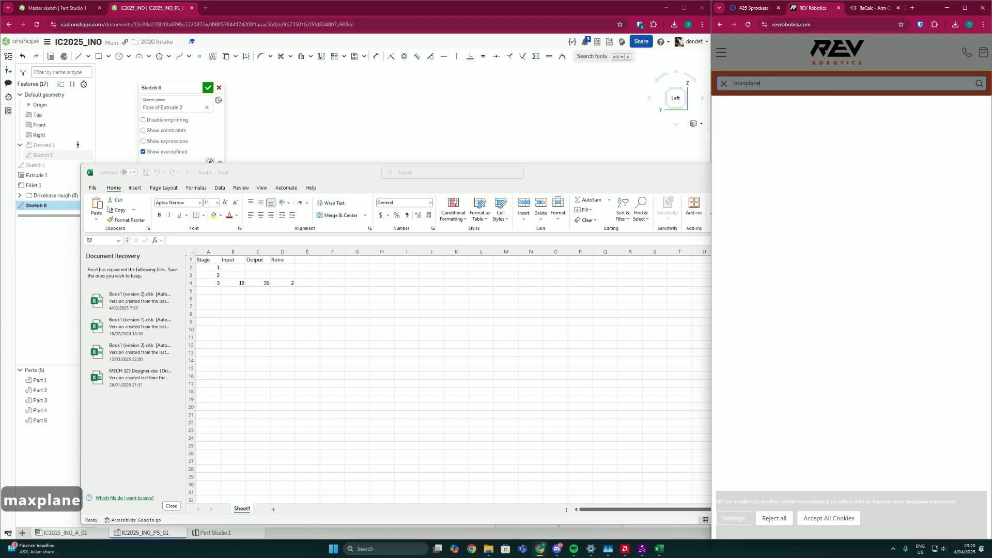
{"action": "type", "text": "tary"}
{"action": "key", "text": "Return"}
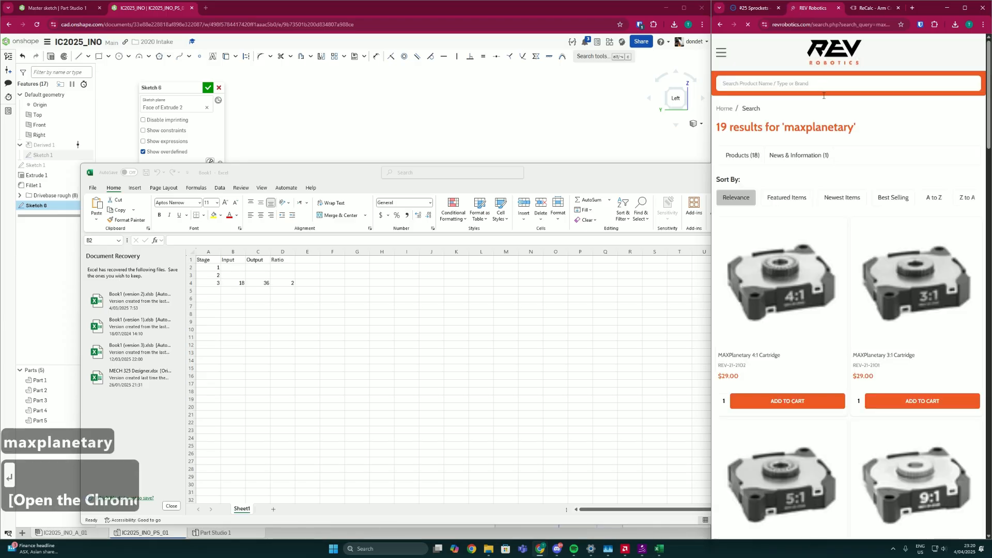
Step: Browse the MAXPlanetary products, open the MAXPlanetary System Kit, and examine its gear ratio options
{"action": "scroll", "coordinate": [805, 287], "scroll_direction": "down", "scroll_amount": 4}
{"action": "scroll", "coordinate": [804, 287], "scroll_direction": "down", "scroll_amount": 5}
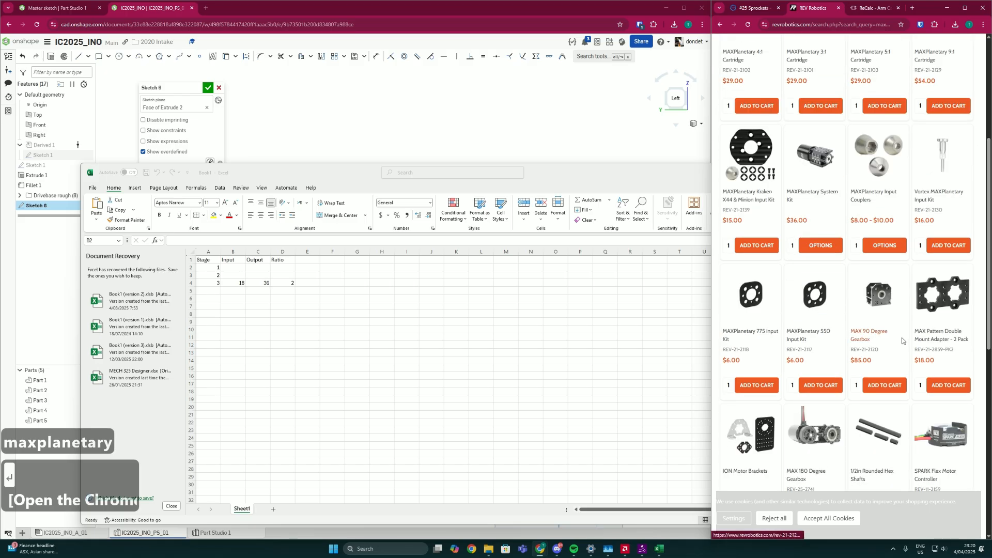
{"action": "scroll", "coordinate": [821, 361], "scroll_direction": "up", "scroll_amount": 6}
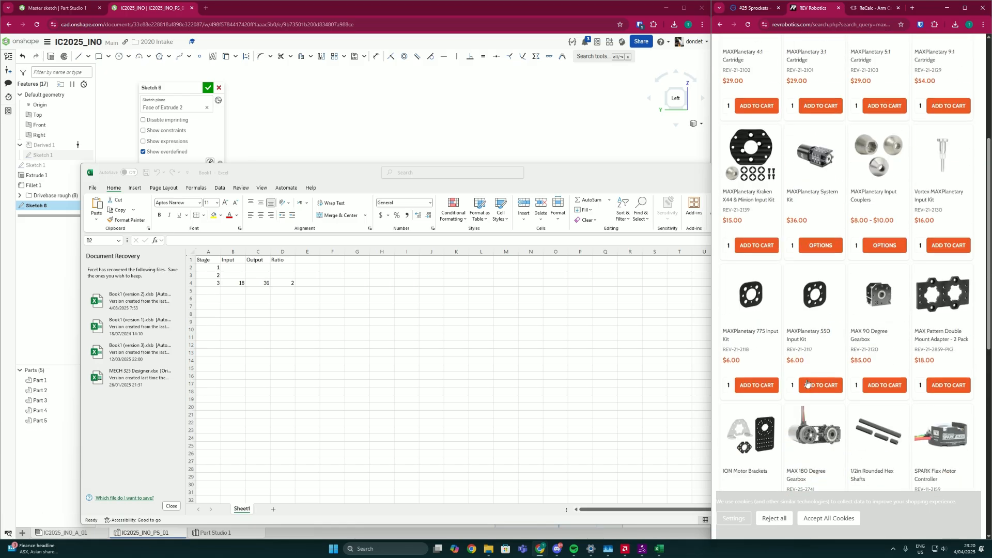
{"action": "left_click", "coordinate": [808, 305]}
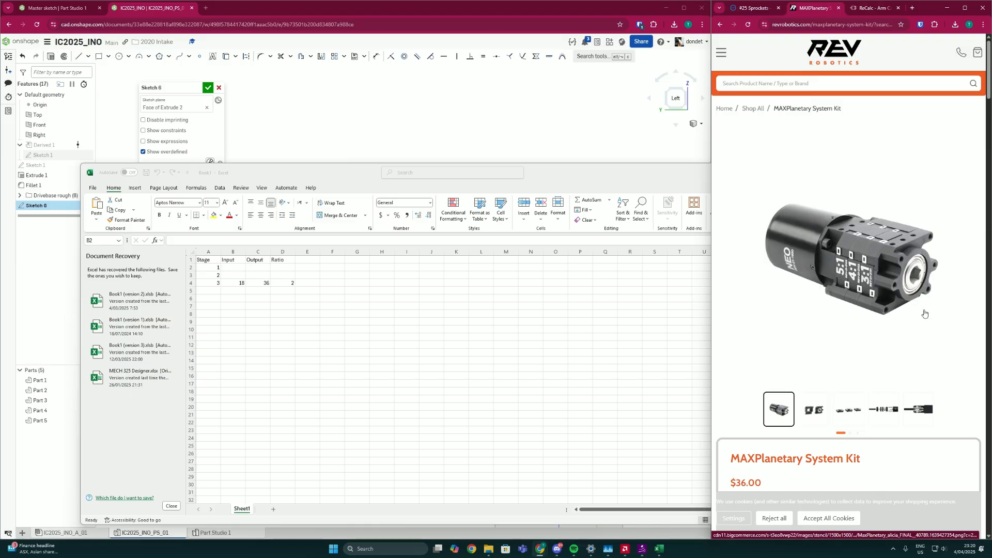
{"action": "key", "text": "alt+Left"}
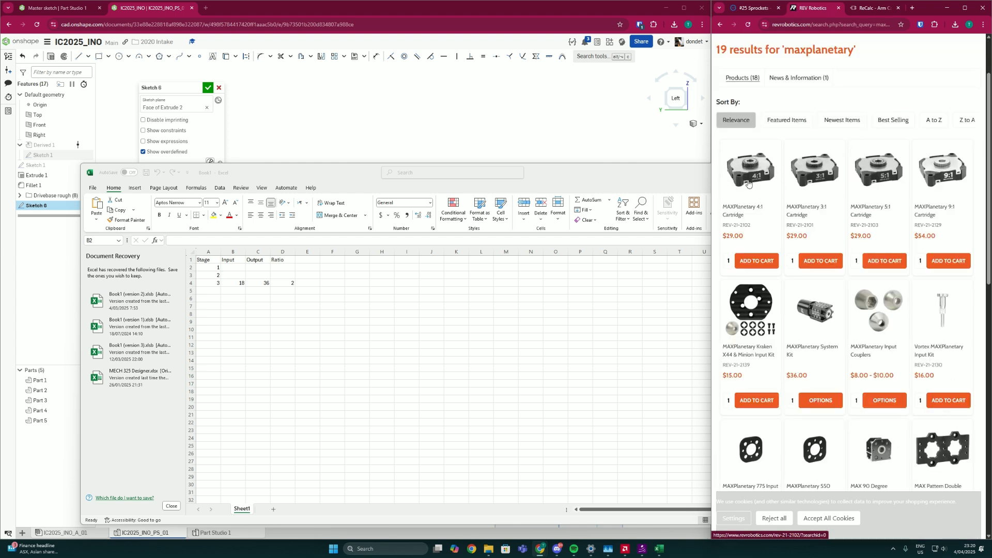
{"action": "left_click", "coordinate": [799, 308]}
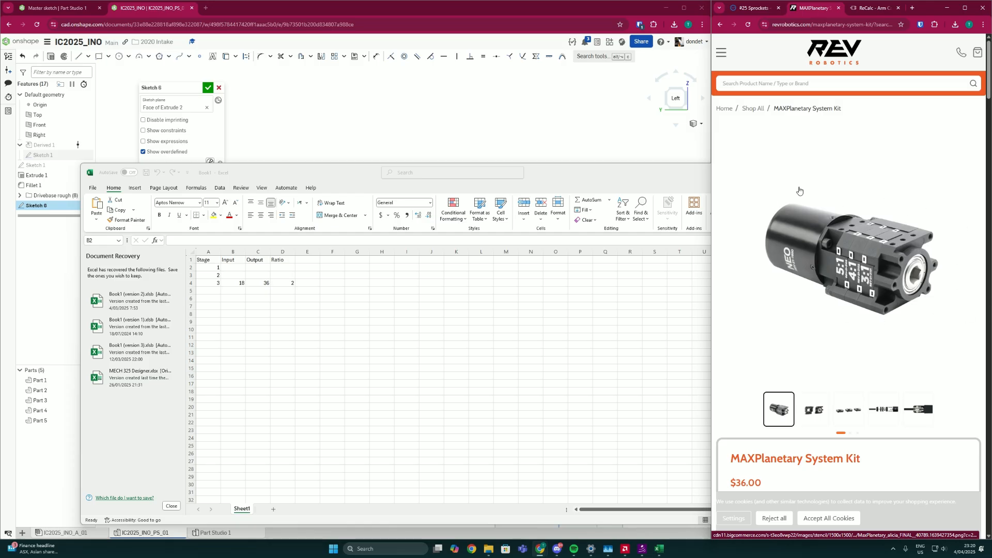
{"action": "scroll", "coordinate": [857, 338], "scroll_direction": "down", "scroll_amount": 1}
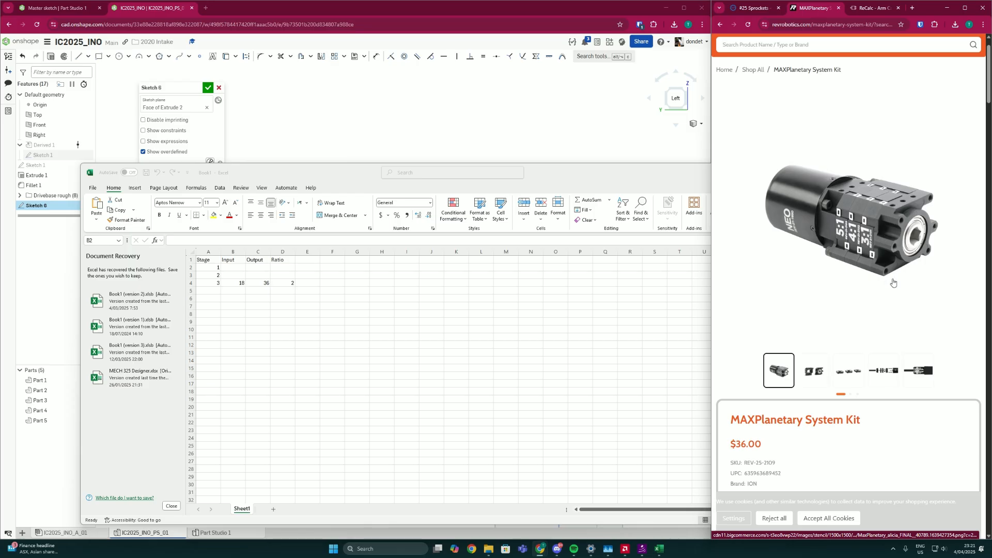
{"action": "scroll", "coordinate": [893, 283], "scroll_direction": "down", "scroll_amount": 4}
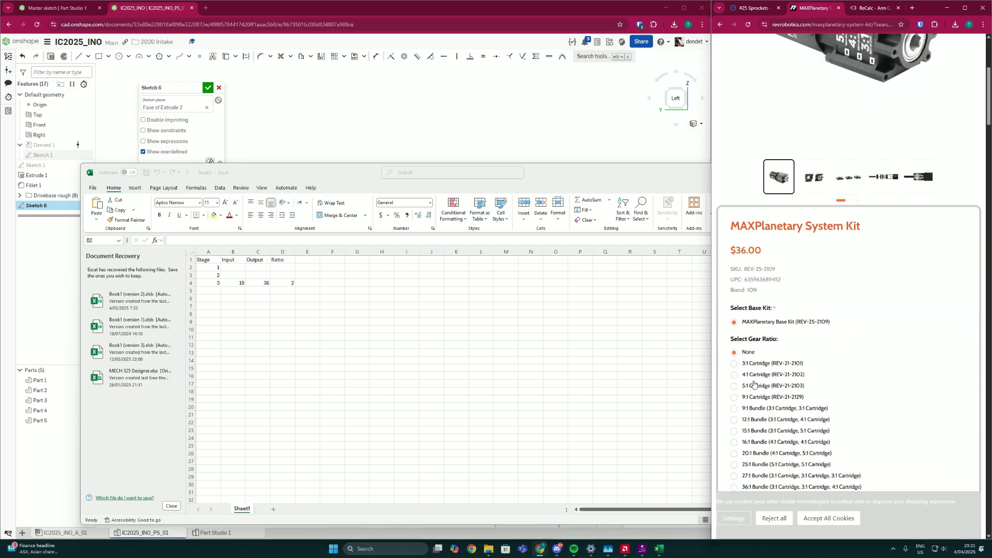
Step: Switch back to Excel and enter stage 1 with 1 as the input in B2 and 5 as the output in C2
{"action": "left_click", "coordinate": [232, 270]}
{"action": "type", "text": "1"}
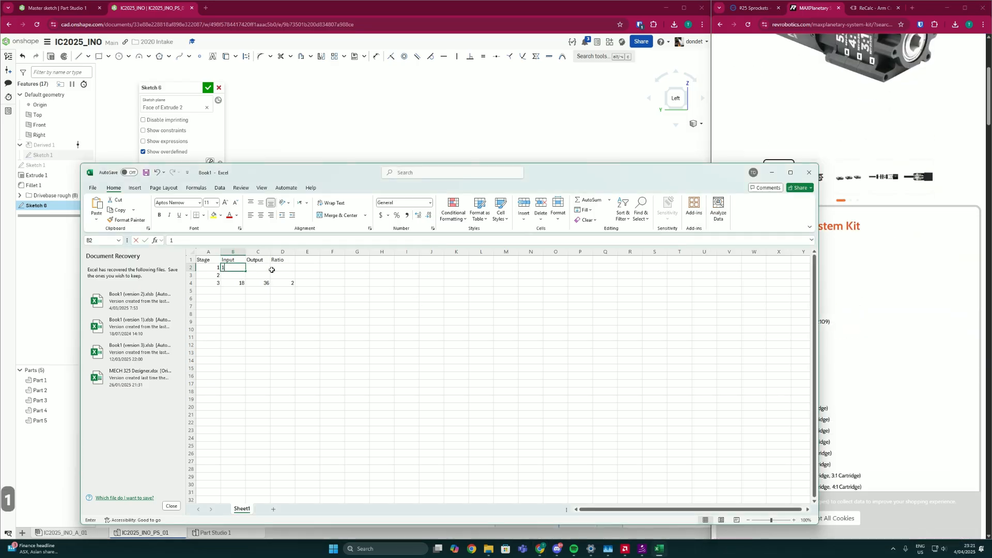
{"action": "left_click", "coordinate": [272, 270]}
{"action": "left_click", "coordinate": [264, 268]}
{"action": "type", "text": "5"}
Step: Return to the MAXPlanetary System Kit page and try the 3:1 and 4:1 cartridge options under the gear ratio choices
{"action": "left_click", "coordinate": [925, 365]}
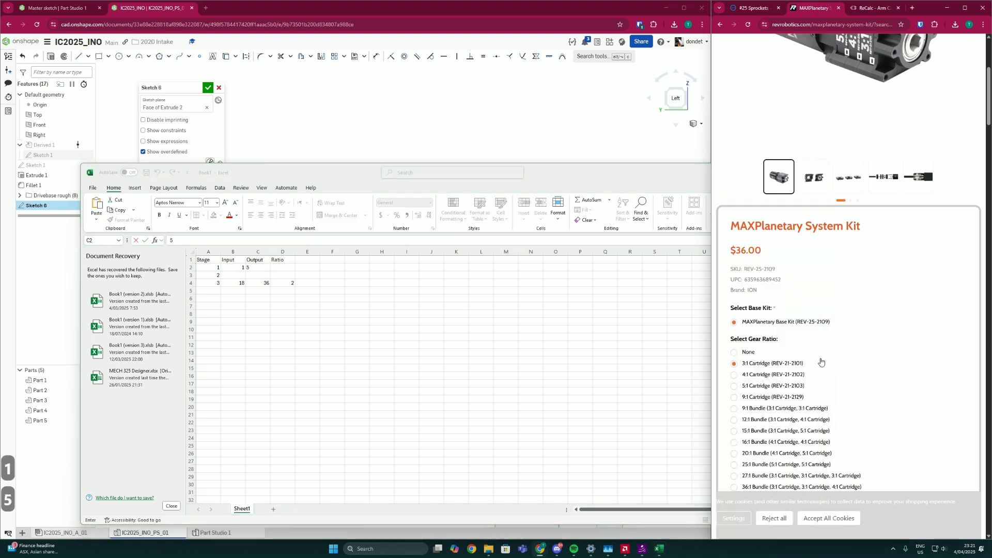
{"action": "scroll", "coordinate": [770, 381], "scroll_direction": "down", "scroll_amount": 1}
{"action": "left_click", "coordinate": [752, 334]}
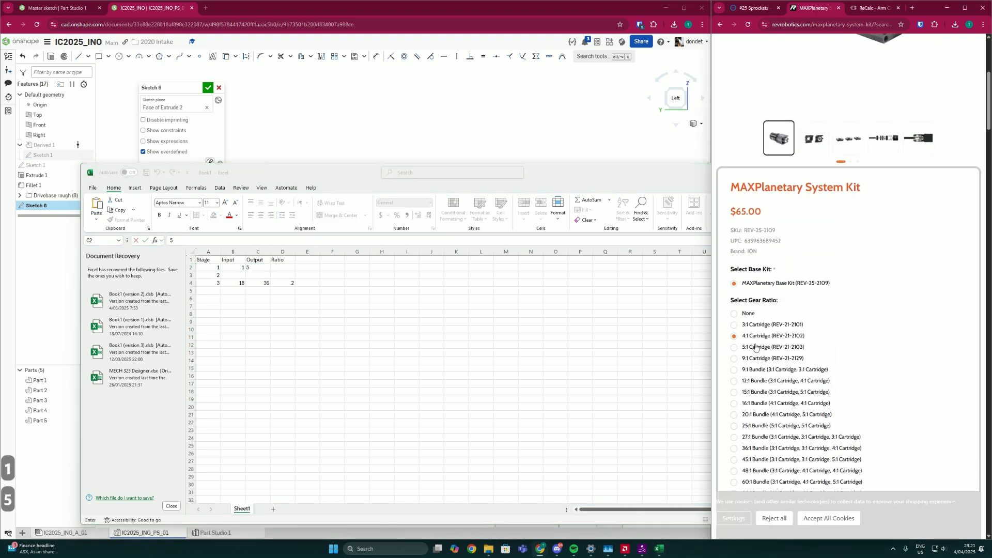
Step: Return to Excel and calculate the stage 1 ratio in D2 as output divided by input with =C2/B2
{"action": "left_click", "coordinate": [295, 276]}
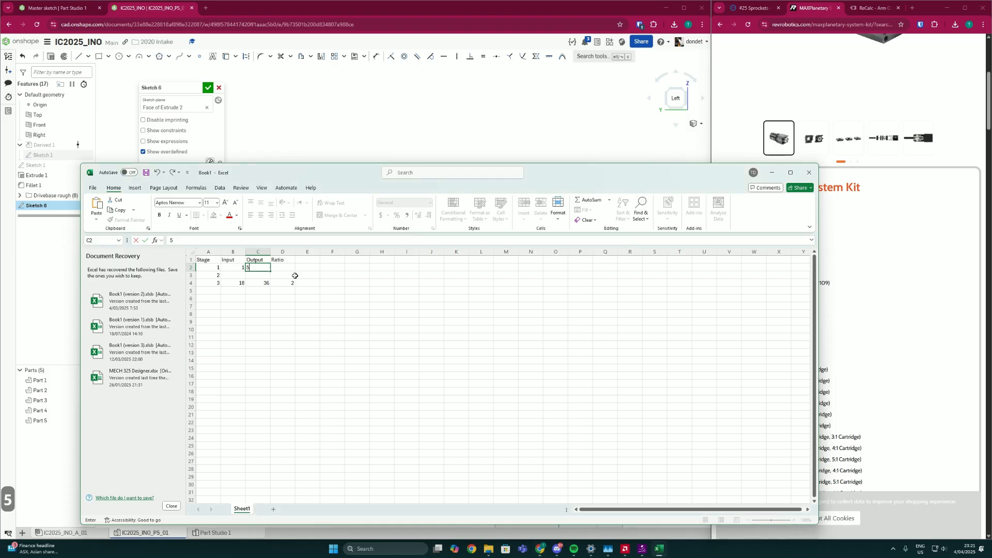
{"action": "key", "text": "Tab"}
{"action": "left_click", "coordinate": [291, 287]}
{"action": "left_click", "coordinate": [279, 270]}
{"action": "left_click", "coordinate": [281, 276]}
{"action": "left_click", "coordinate": [277, 267]}
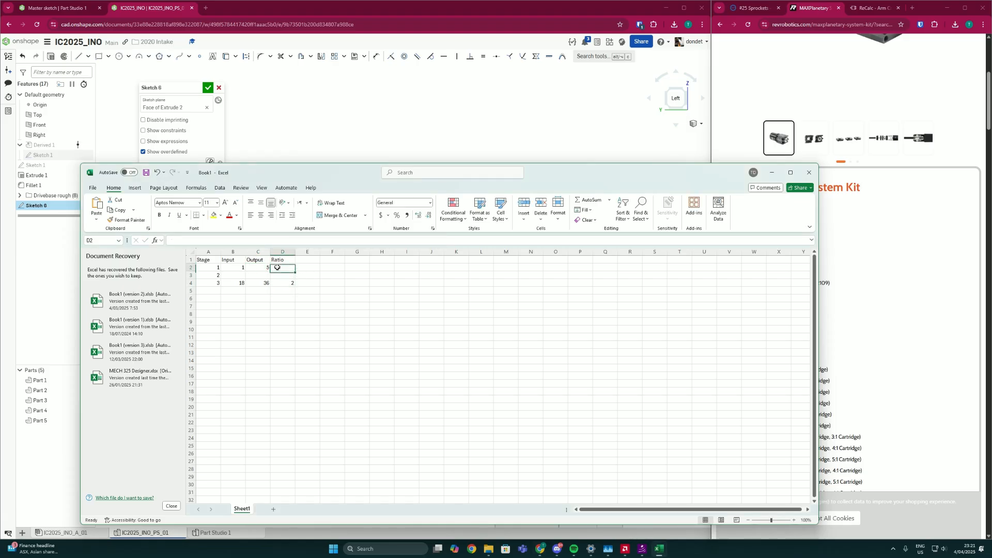
{"action": "left_click", "coordinate": [284, 283]}
{"action": "left_click", "coordinate": [290, 275]}
{"action": "left_click_drag", "start_coordinate": [290, 272], "coordinate": [286, 267]}
{"action": "type", "text": "="}
{"action": "left_click", "coordinate": [262, 266]}
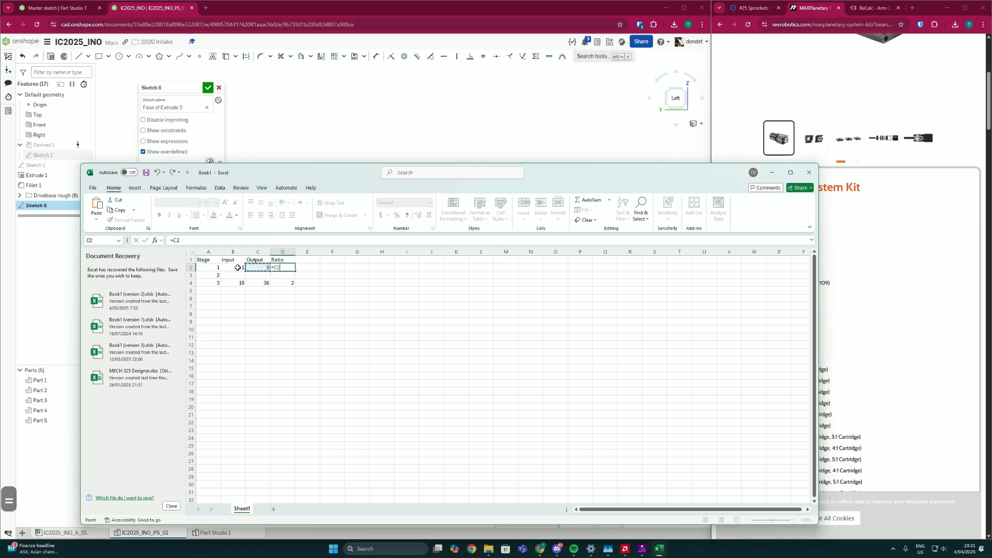
{"action": "type", "text": "/"}
{"action": "left_click", "coordinate": [237, 268]}
{"action": "key", "text": "Return"}
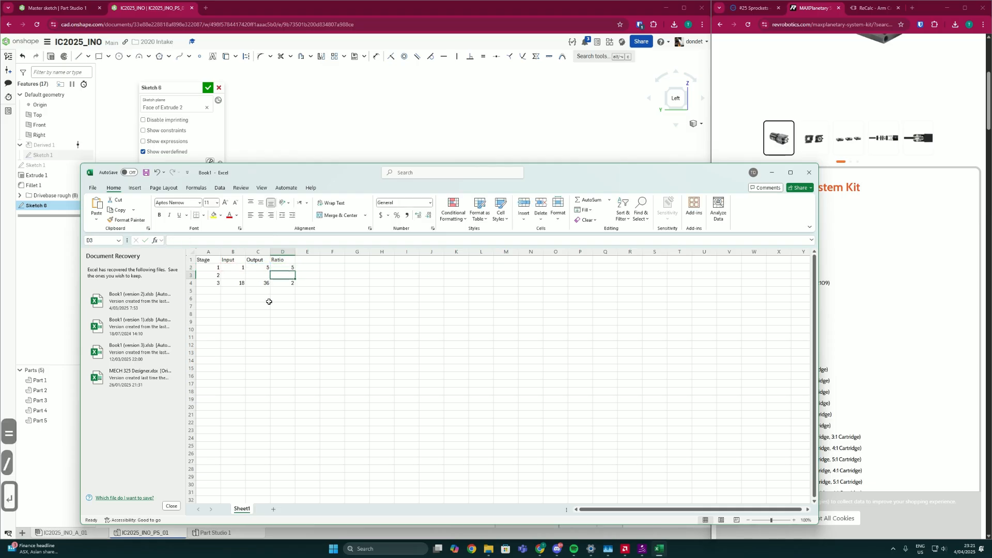
Step: Calculate the overall reduction in D6 by multiplying the three stage ratios with =D2*D3*D4
{"action": "left_click", "coordinate": [292, 299]}
{"action": "type", "text": "="}
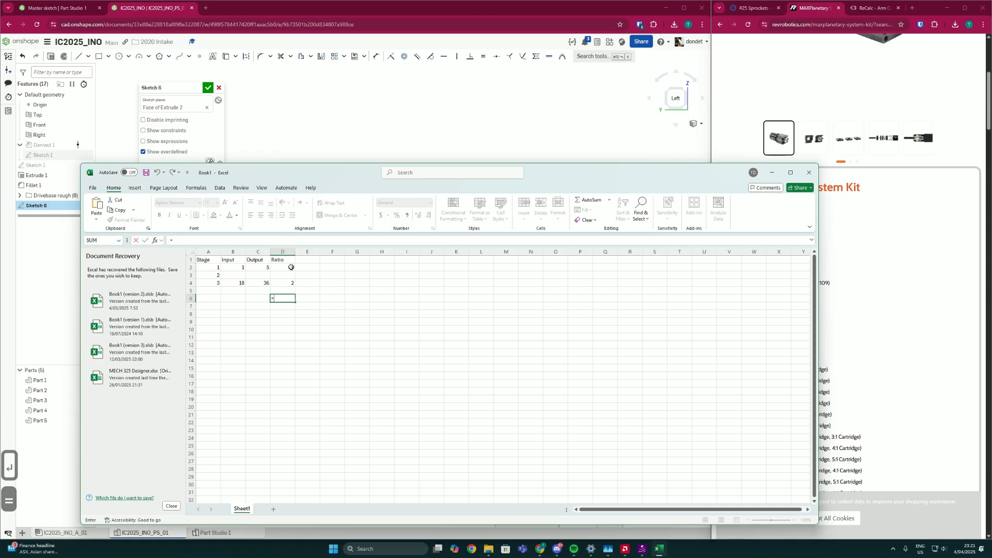
{"action": "left_click", "coordinate": [291, 267]}
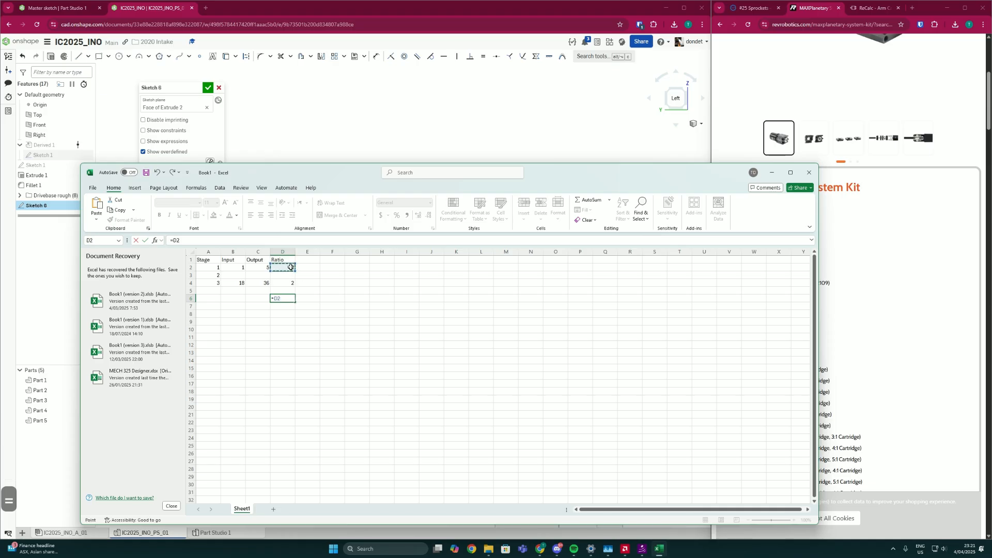
{"action": "type", "text": "*"}
{"action": "left_click", "coordinate": [283, 275]}
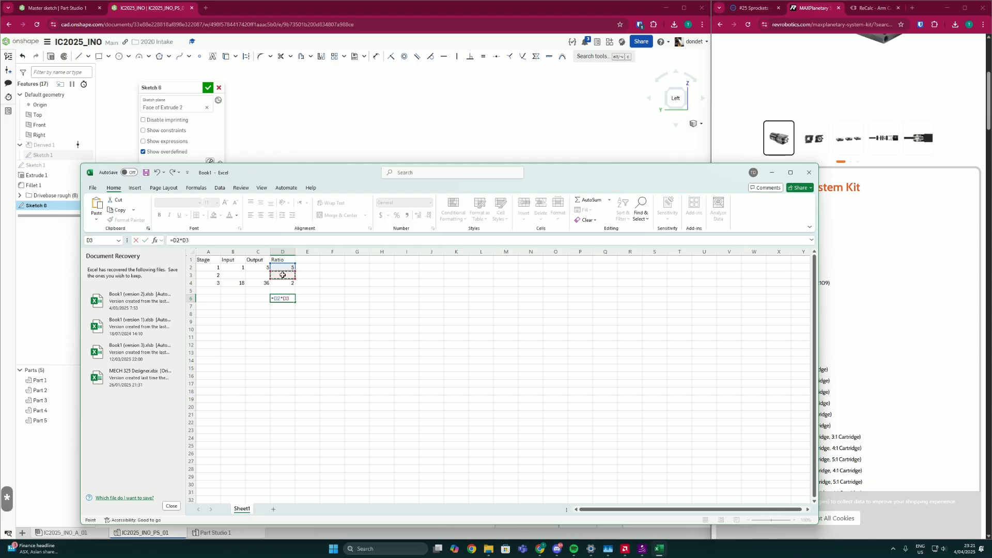
{"action": "type", "text": "*"}
{"action": "left_click", "coordinate": [288, 283]}
{"action": "key", "text": "Return"}
{"action": "left_click", "coordinate": [307, 329]}
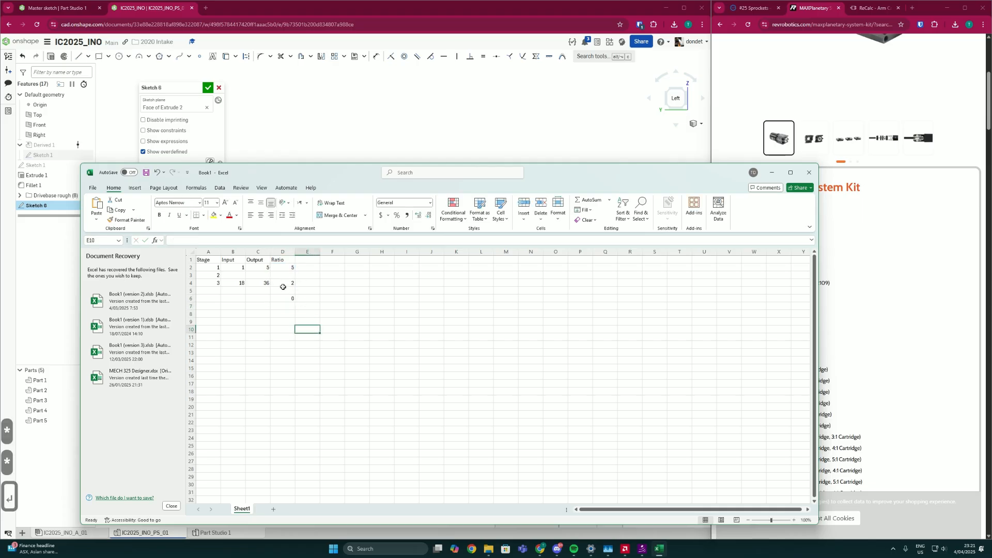
{"action": "left_click", "coordinate": [256, 275]}
{"action": "left_click", "coordinate": [239, 275]}
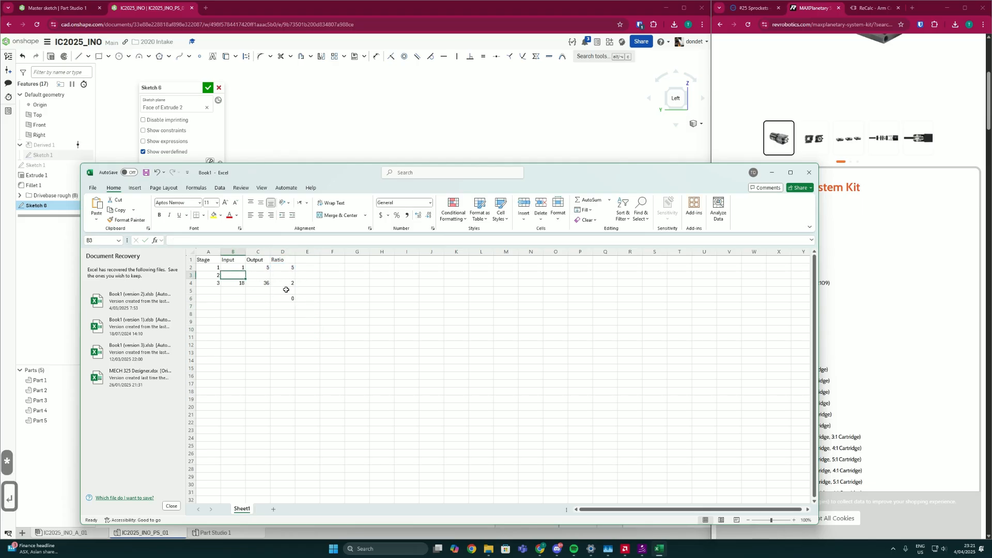
{"action": "left_click", "coordinate": [258, 277]}
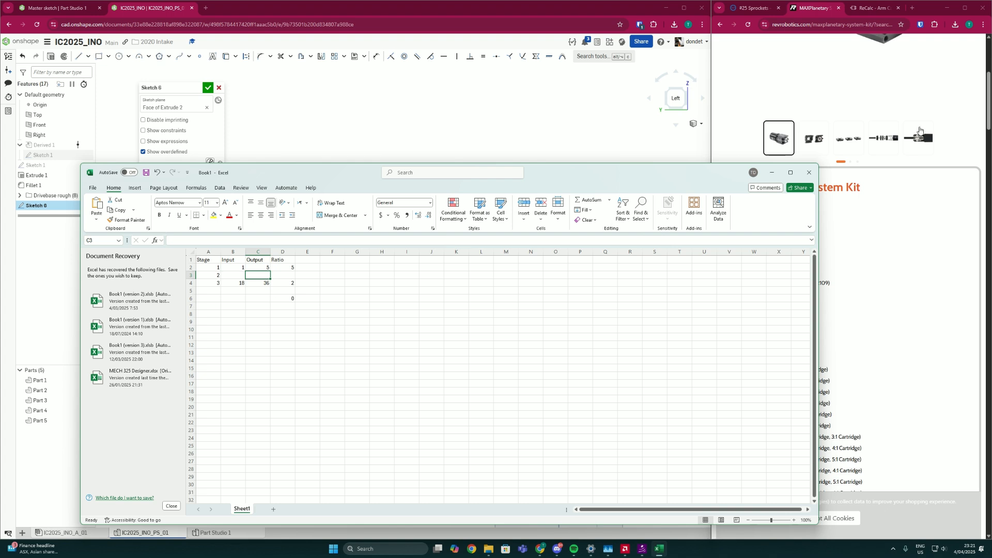
{"action": "left_click", "coordinate": [853, 94]}
{"action": "scroll", "coordinate": [862, 166], "scroll_direction": "up", "scroll_amount": 5}
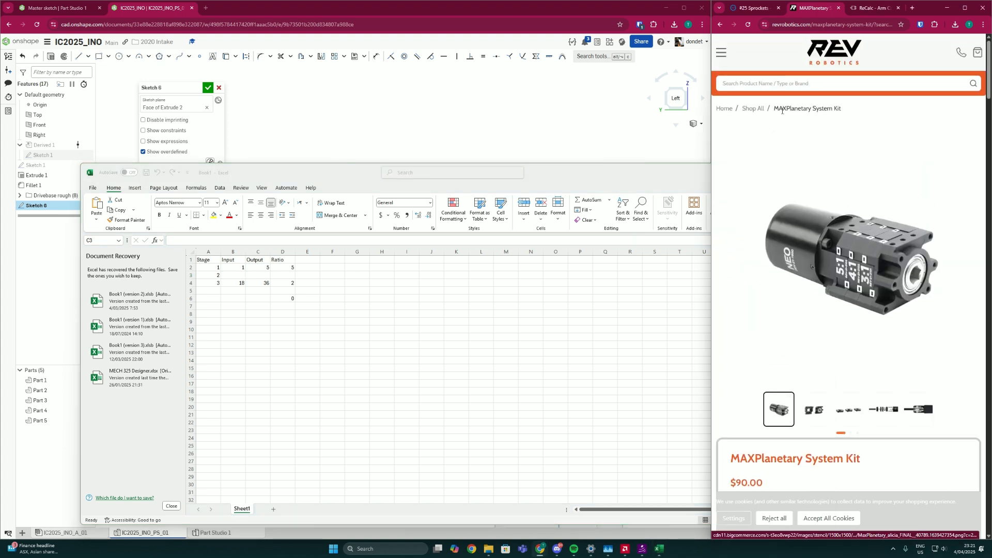
{"action": "left_click", "coordinate": [772, 84]}
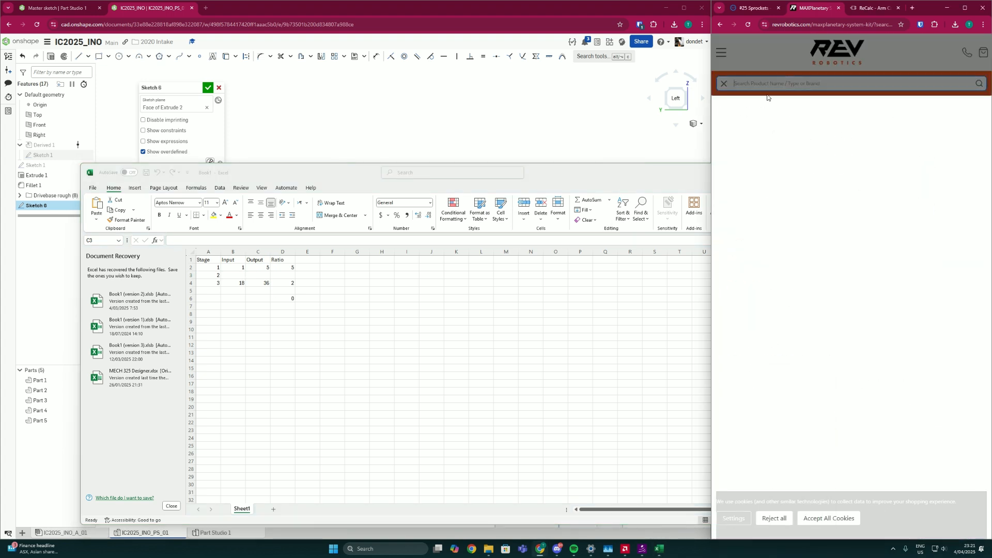
Step: Switch to the WCP #25 Sprockets page and search the store for gear
{"action": "left_click", "coordinate": [754, 7]}
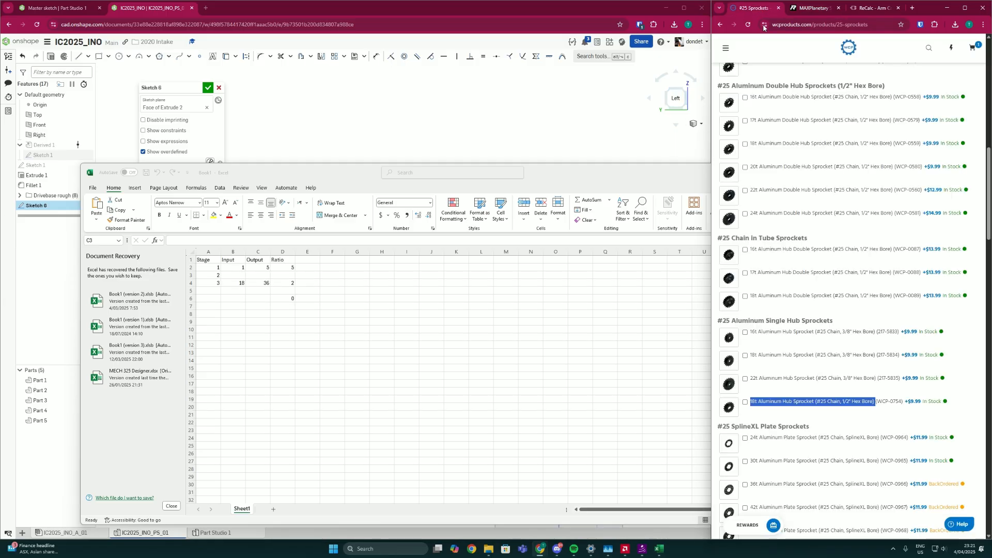
{"action": "scroll", "coordinate": [878, 206], "scroll_direction": "up", "scroll_amount": 10}
{"action": "type", "text": "gear"}
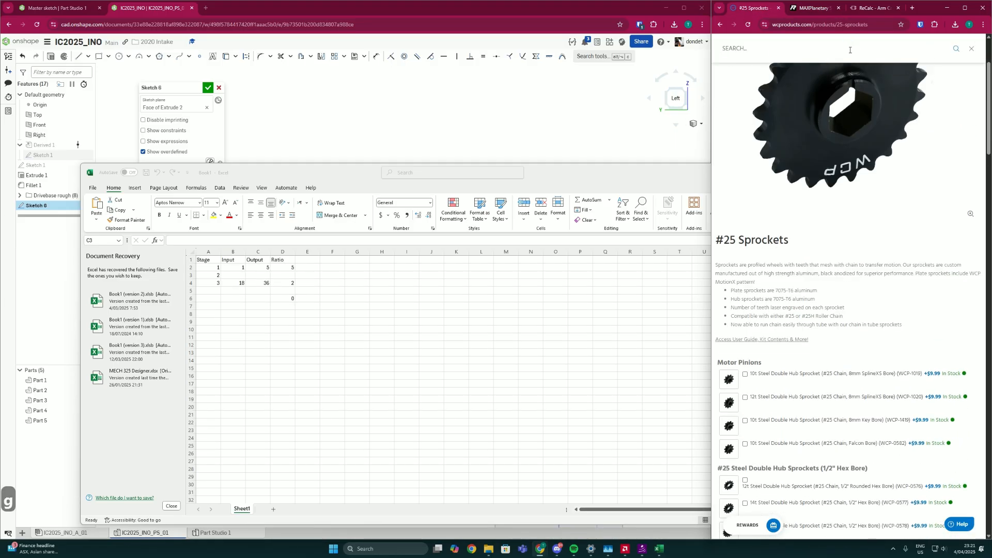
{"action": "key", "text": "Return"}
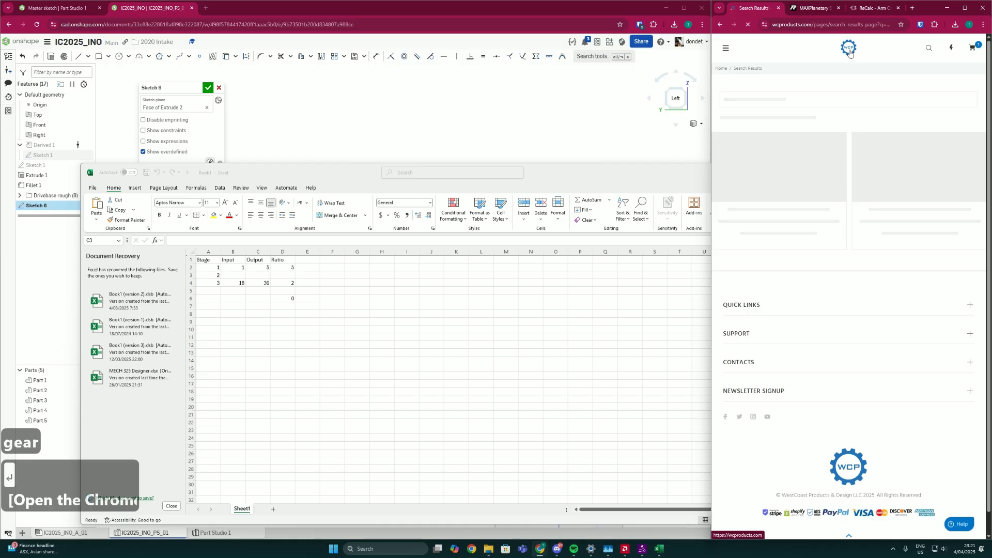
Step: Open Aluminum Hex Bore Gears from the results and look through the available 3/8" and 1/2" hex bore tooth counts
{"action": "scroll", "coordinate": [788, 223], "scroll_direction": "down", "scroll_amount": 10}
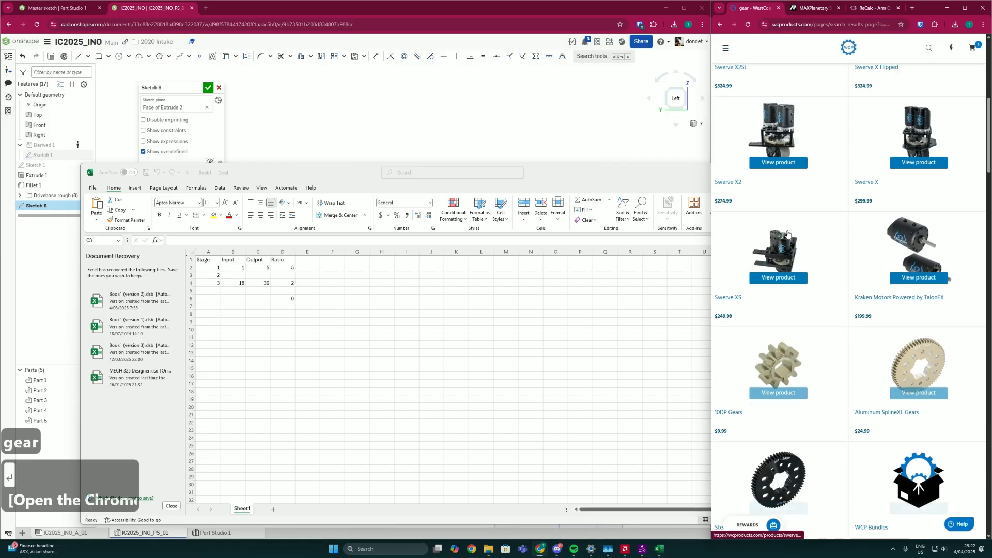
{"action": "scroll", "coordinate": [797, 348], "scroll_direction": "down", "scroll_amount": 4}
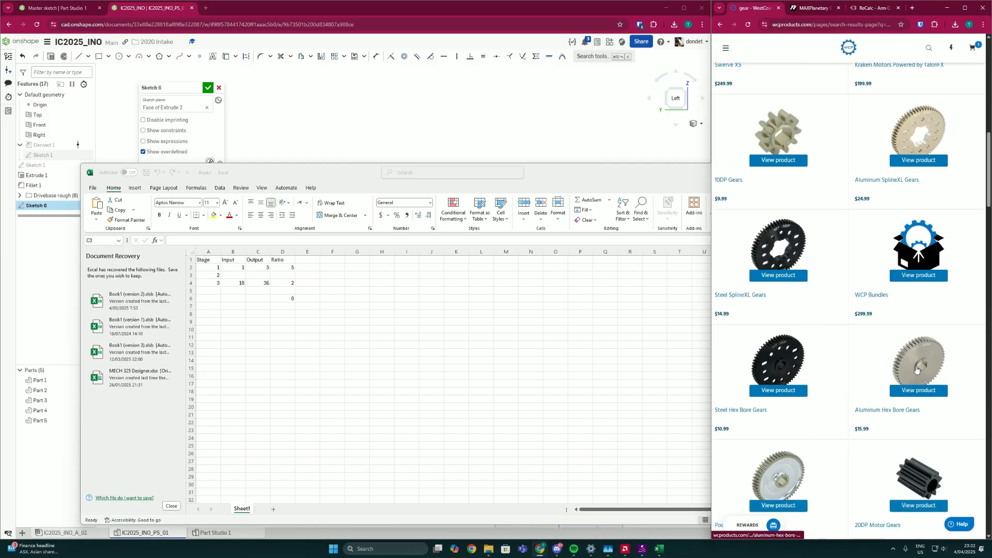
{"action": "scroll", "coordinate": [795, 330], "scroll_direction": "down", "scroll_amount": 3}
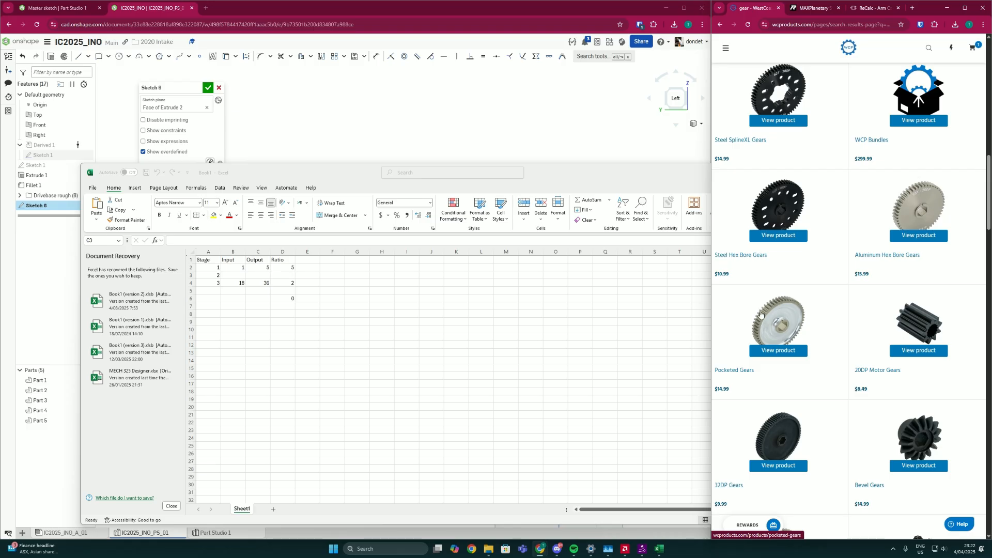
{"action": "left_click", "coordinate": [924, 198]}
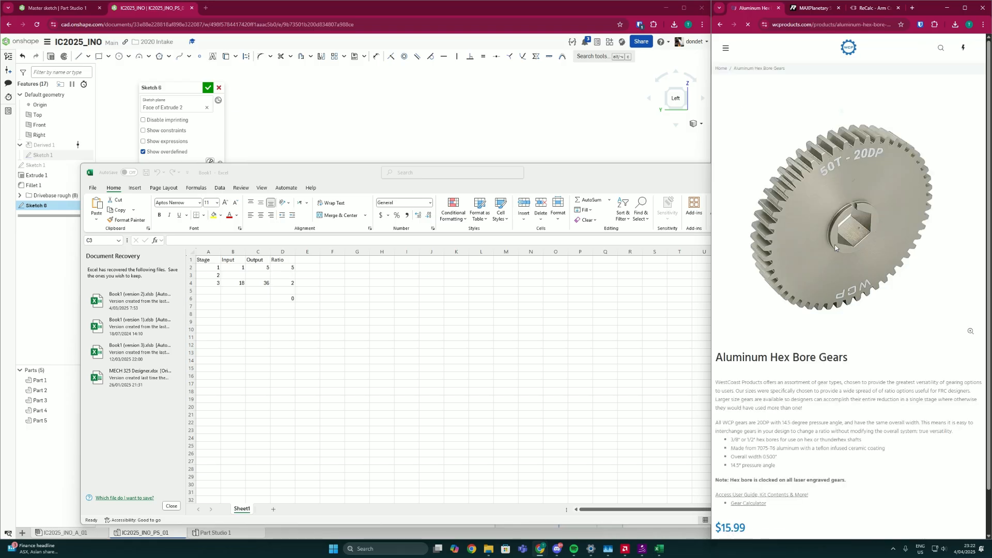
{"action": "scroll", "coordinate": [829, 258], "scroll_direction": "down", "scroll_amount": 1}
{"action": "scroll", "coordinate": [734, 352], "scroll_direction": "down", "scroll_amount": 3}
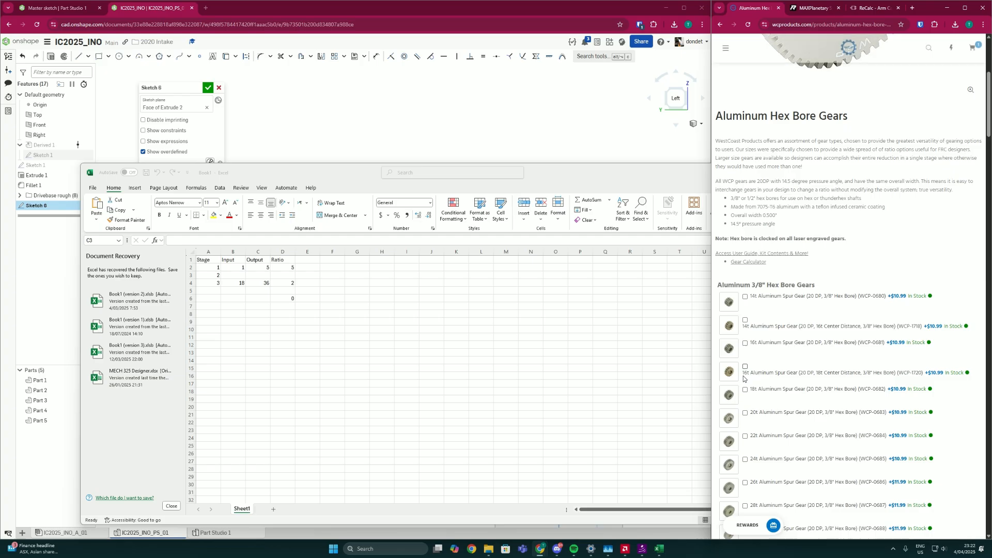
{"action": "scroll", "coordinate": [750, 362], "scroll_direction": "down", "scroll_amount": 2}
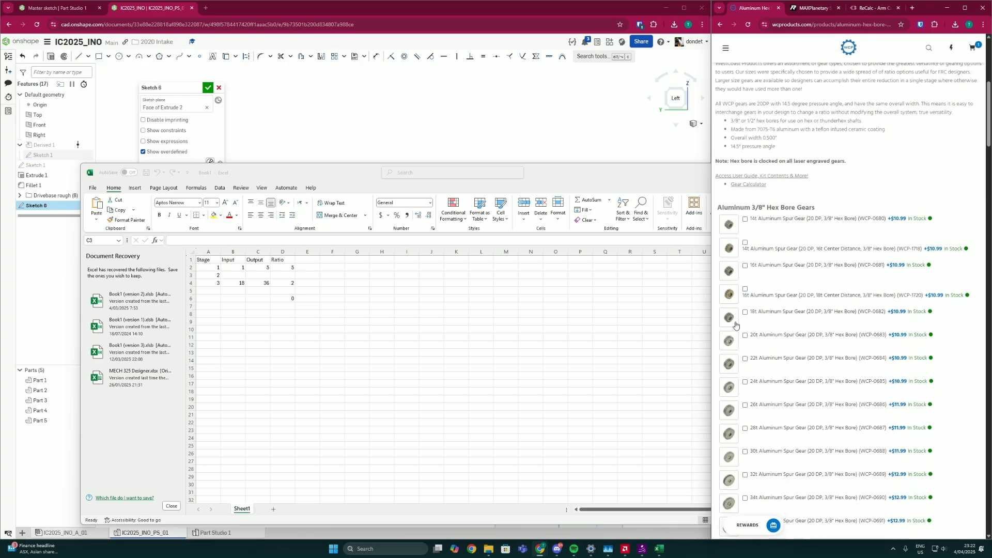
{"action": "scroll", "coordinate": [734, 331], "scroll_direction": "down", "scroll_amount": 9}
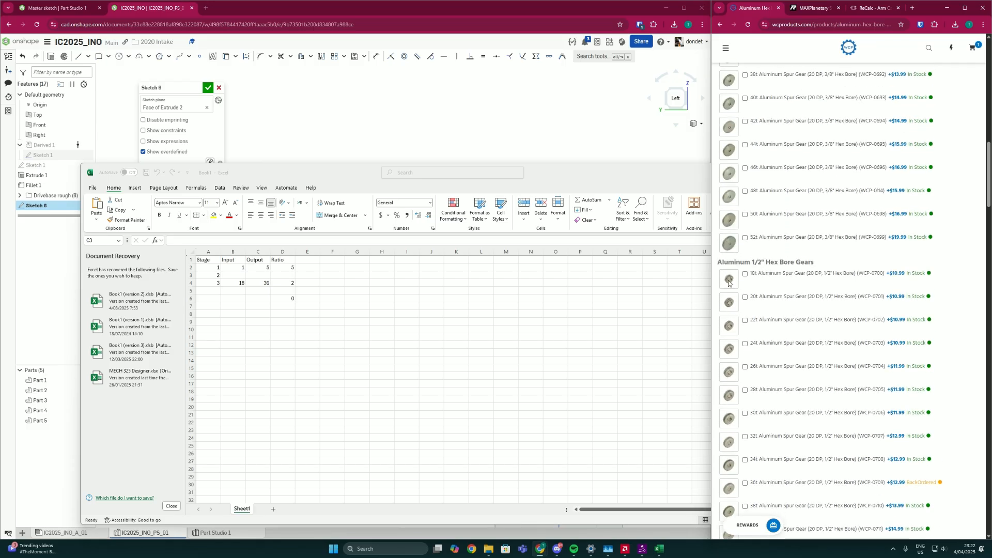
Step: Compare the product photos of the 18t and 20t aluminum spur gears with 1/2" hex bore
{"action": "scroll", "coordinate": [729, 282], "scroll_direction": "down", "scroll_amount": 1}
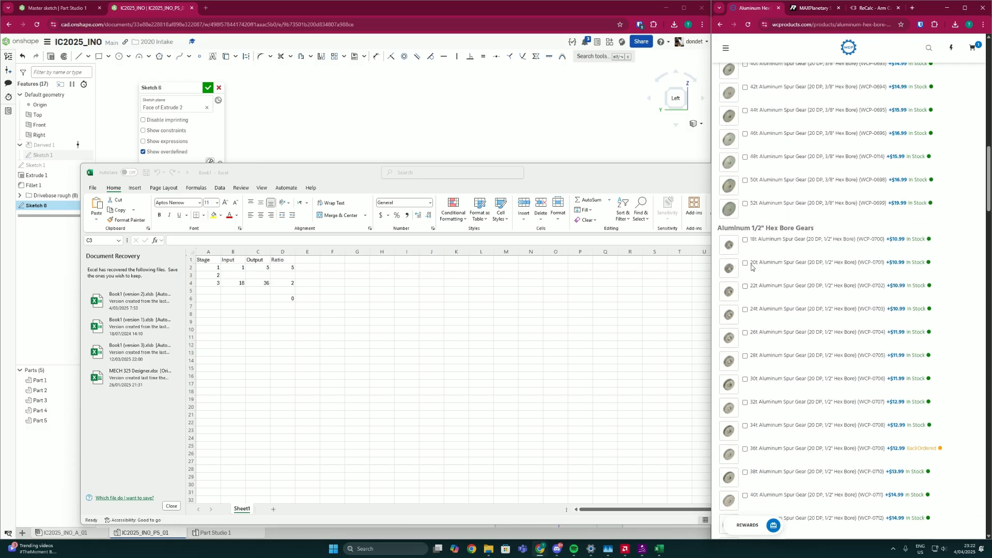
{"action": "left_click", "coordinate": [730, 249]}
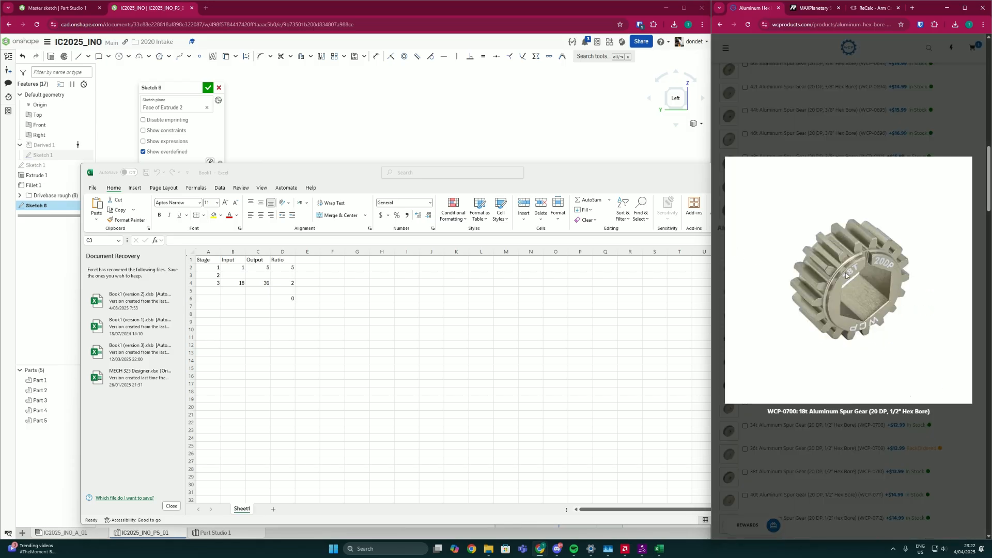
{"action": "left_click", "coordinate": [783, 262]}
{"action": "left_click", "coordinate": [834, 238]}
{"action": "left_click", "coordinate": [938, 435]}
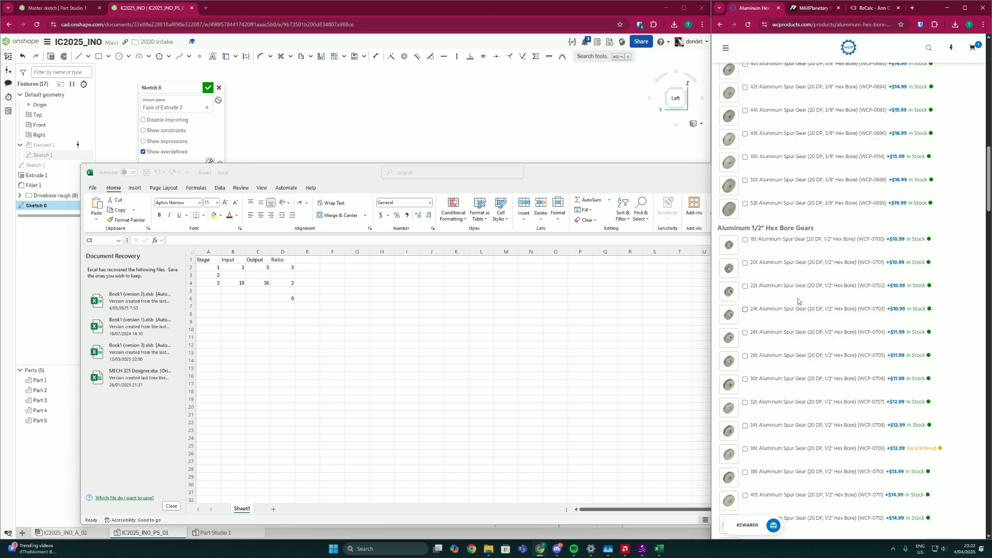
{"action": "left_click", "coordinate": [730, 268]}
{"action": "left_click", "coordinate": [940, 437]}
{"action": "left_click", "coordinate": [736, 269]}
{"action": "left_click", "coordinate": [940, 437]}
{"action": "left_click", "coordinate": [723, 274]}
{"action": "left_click", "coordinate": [915, 472]}
{"action": "left_click", "coordinate": [729, 273]}
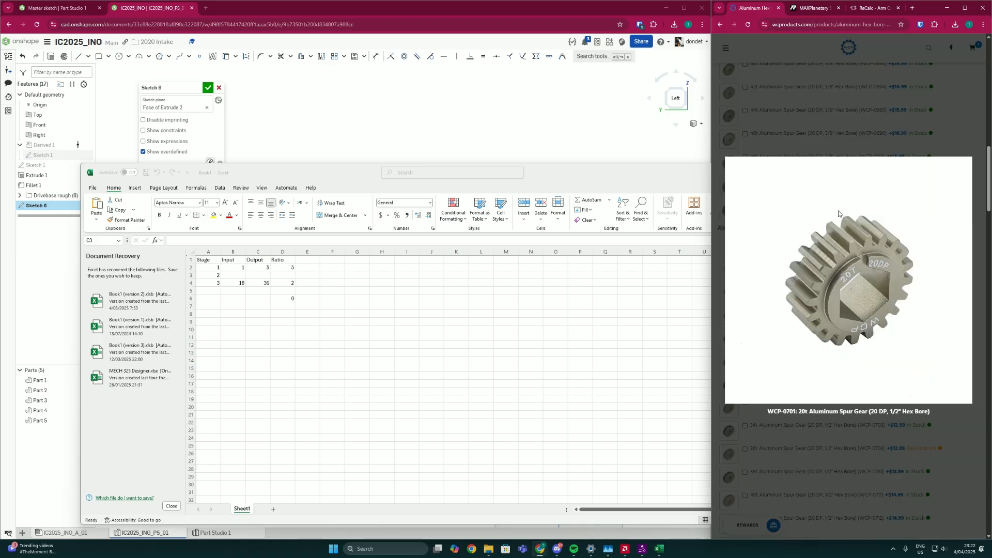
{"action": "left_click", "coordinate": [910, 402]}
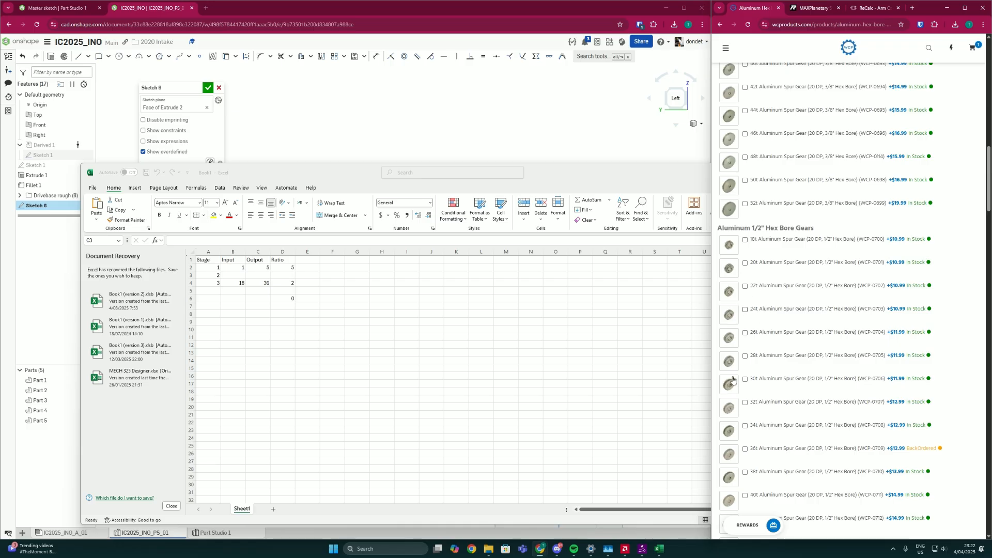
Step: Review the remaining aluminum gear sizes, return to the gear search results and open Steel Hex Bore Gears to examine its tooth counts
{"action": "scroll", "coordinate": [738, 404], "scroll_direction": "down", "scroll_amount": 6}
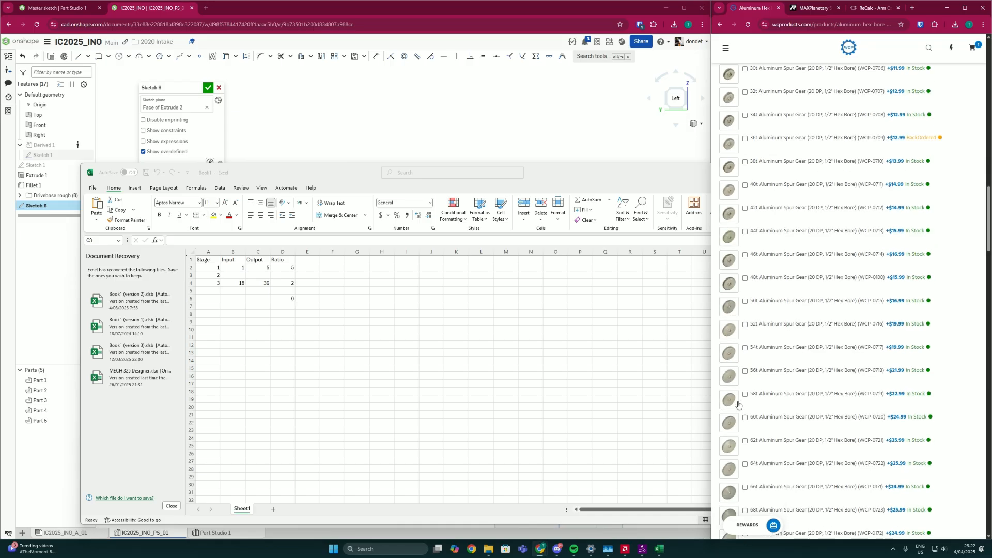
{"action": "scroll", "coordinate": [738, 403], "scroll_direction": "down", "scroll_amount": 15}
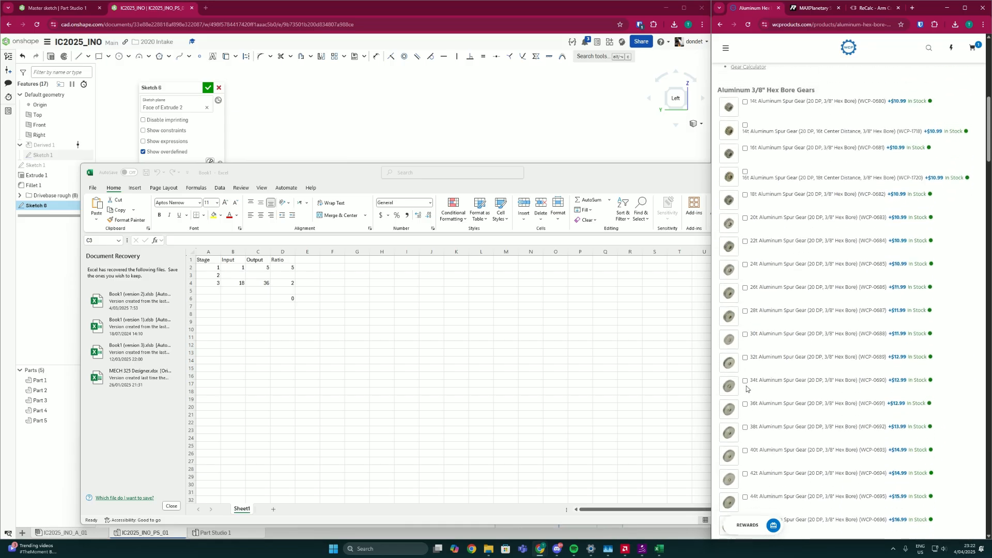
{"action": "scroll", "coordinate": [746, 387], "scroll_direction": "up", "scroll_amount": 5}
{"action": "key", "text": "alt+Left"}
{"action": "scroll", "coordinate": [801, 349], "scroll_direction": "down", "scroll_amount": 1}
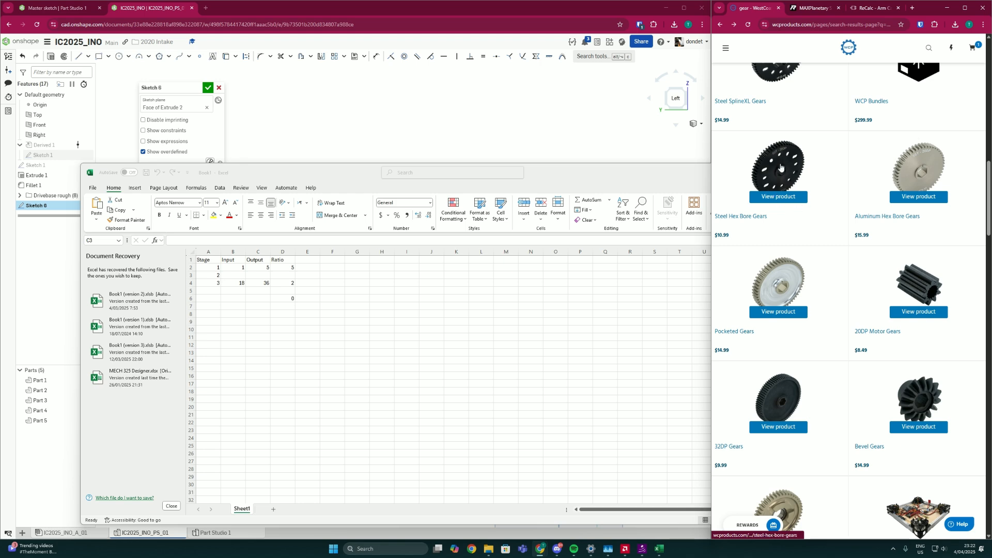
{"action": "left_click", "coordinate": [781, 168]}
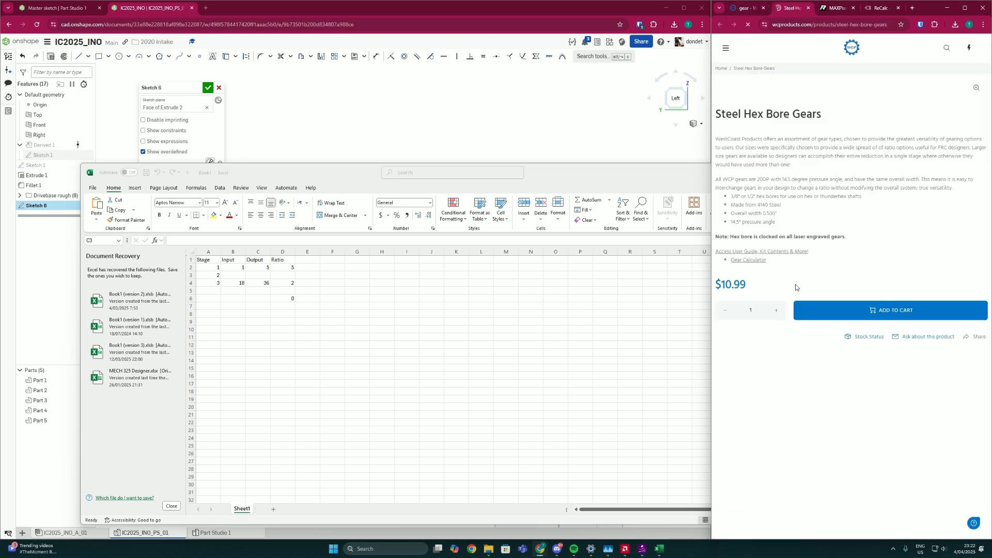
{"action": "scroll", "coordinate": [784, 275], "scroll_direction": "down", "scroll_amount": 7}
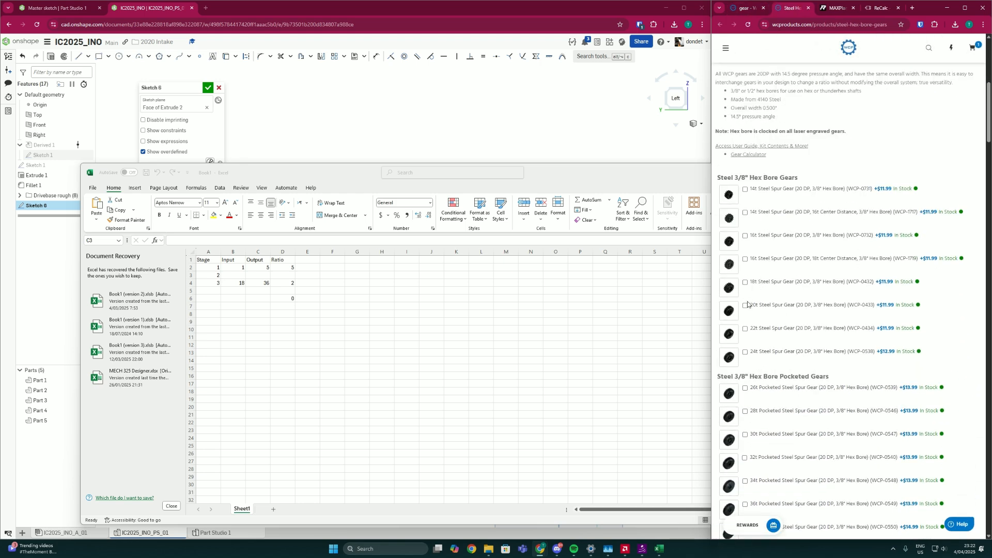
{"action": "scroll", "coordinate": [747, 304], "scroll_direction": "down", "scroll_amount": 9}
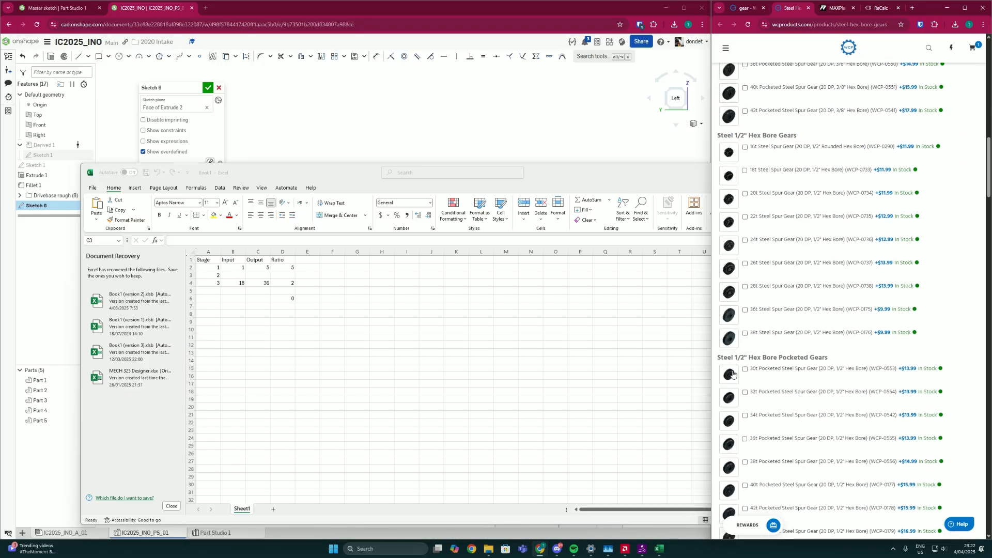
{"action": "scroll", "coordinate": [732, 373], "scroll_direction": "up", "scroll_amount": 3}
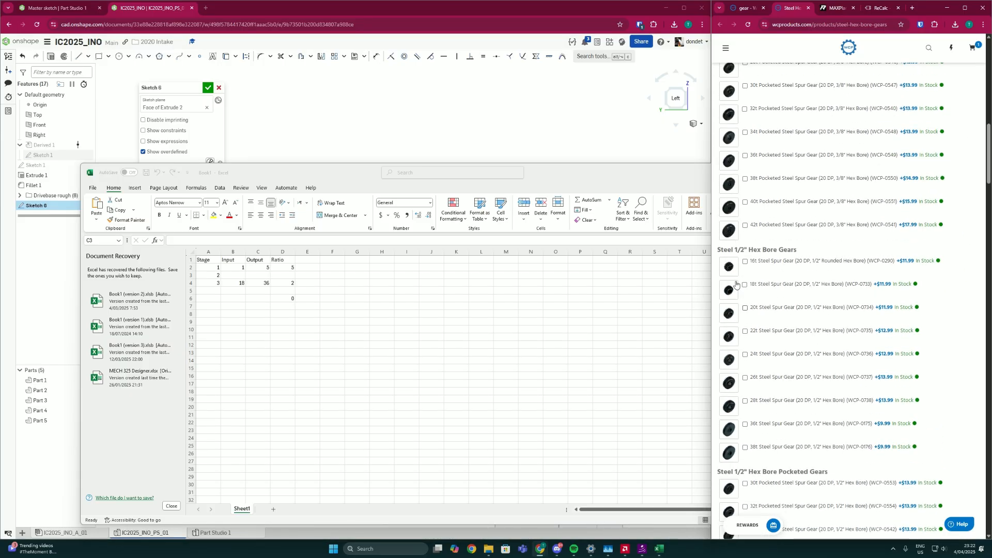
Step: View the product photos of the 20t and 18t steel spur gears with 1/2" hex bore
{"action": "left_click", "coordinate": [732, 314]}
{"action": "left_click", "coordinate": [828, 424]}
{"action": "left_click", "coordinate": [729, 287]}
{"action": "left_click", "coordinate": [765, 299]}
Step: Reopen Aluminum Hex Bore Gears from the gear search results and examine the 3/8" hex bore tooth counts
{"action": "left_click", "coordinate": [736, 9]}
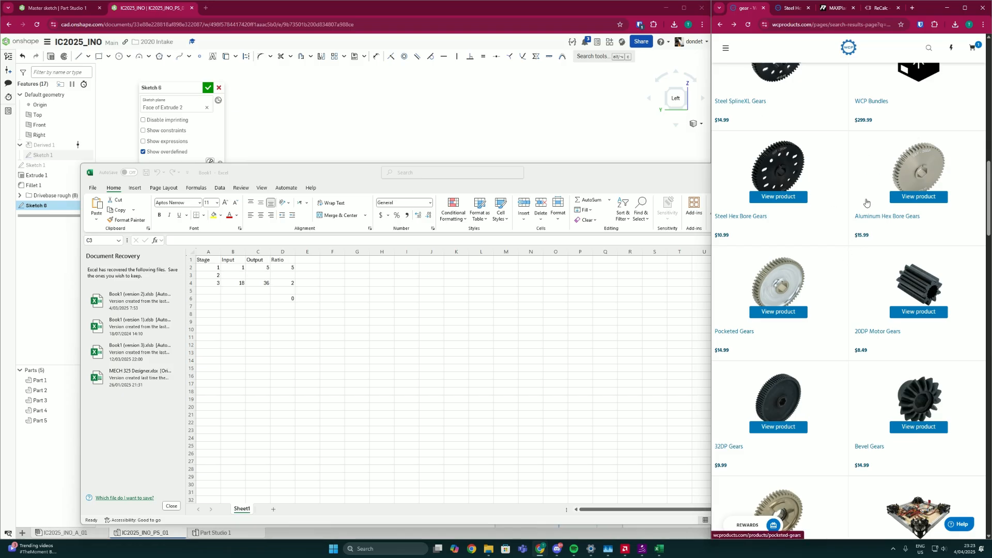
{"action": "left_click", "coordinate": [904, 159]}
{"action": "scroll", "coordinate": [796, 309], "scroll_direction": "down", "scroll_amount": 4}
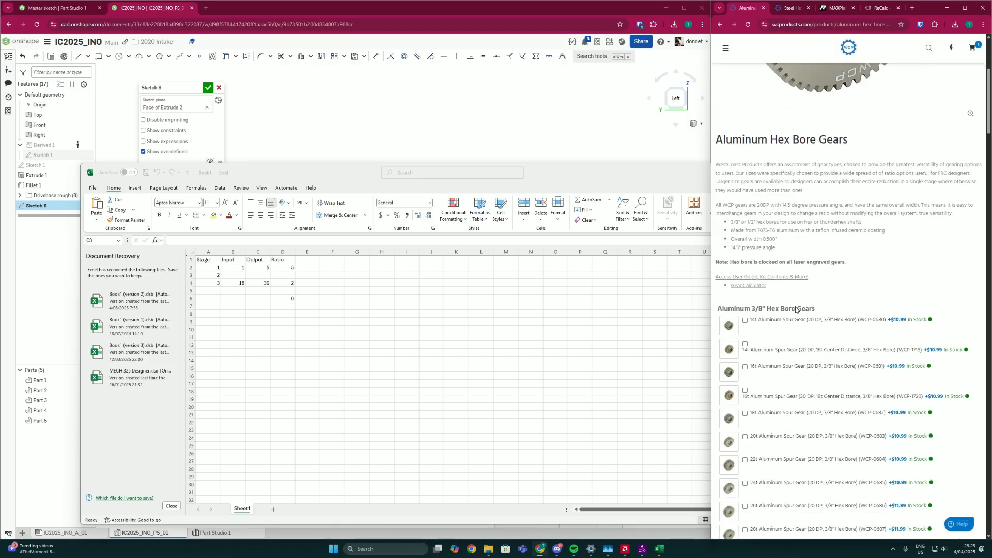
{"action": "scroll", "coordinate": [795, 308], "scroll_direction": "down", "scroll_amount": 3}
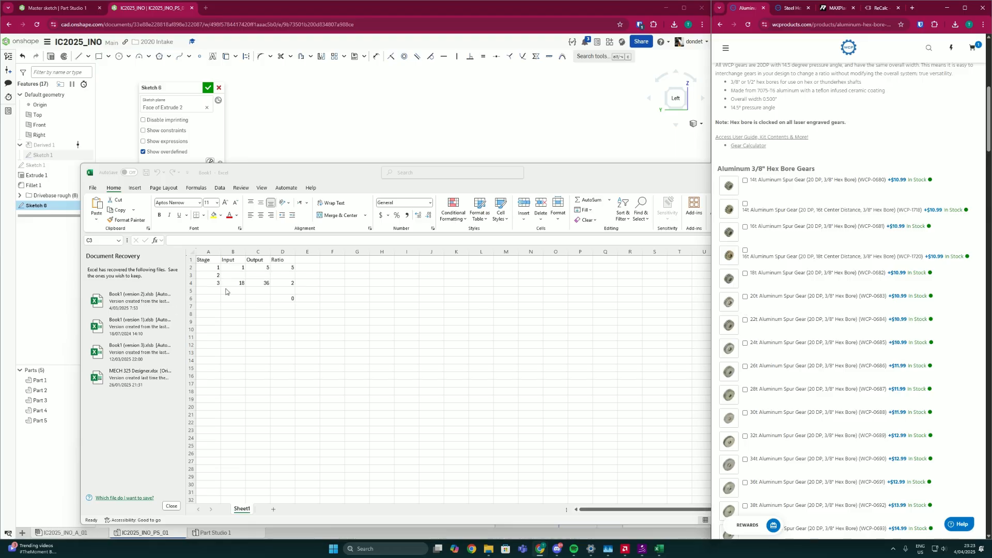
Step: Return to Excel and enter 20 as the stage 2 input in B3 and 80 as its output in C3
{"action": "left_click", "coordinate": [239, 276]}
{"action": "type", "text": "20"}
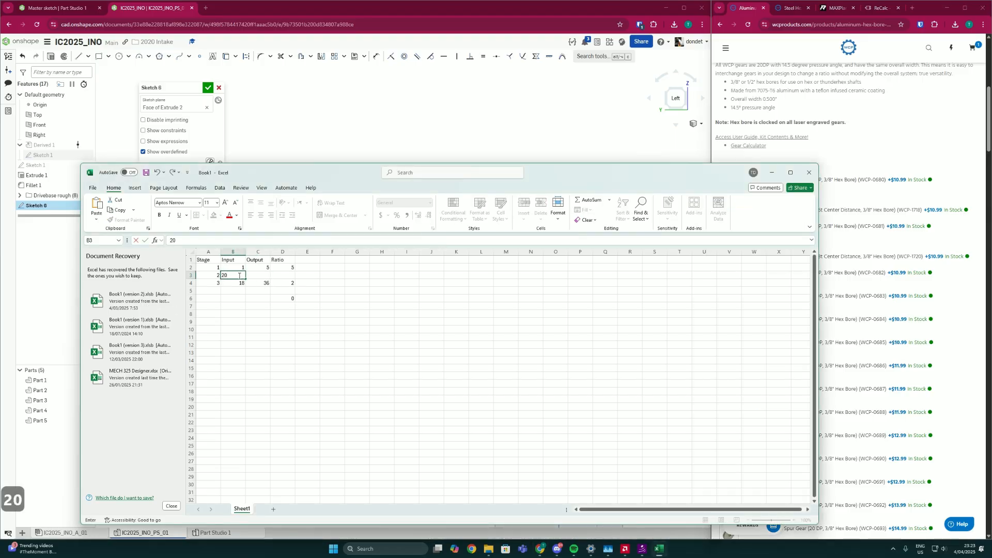
{"action": "key", "text": "Right"}
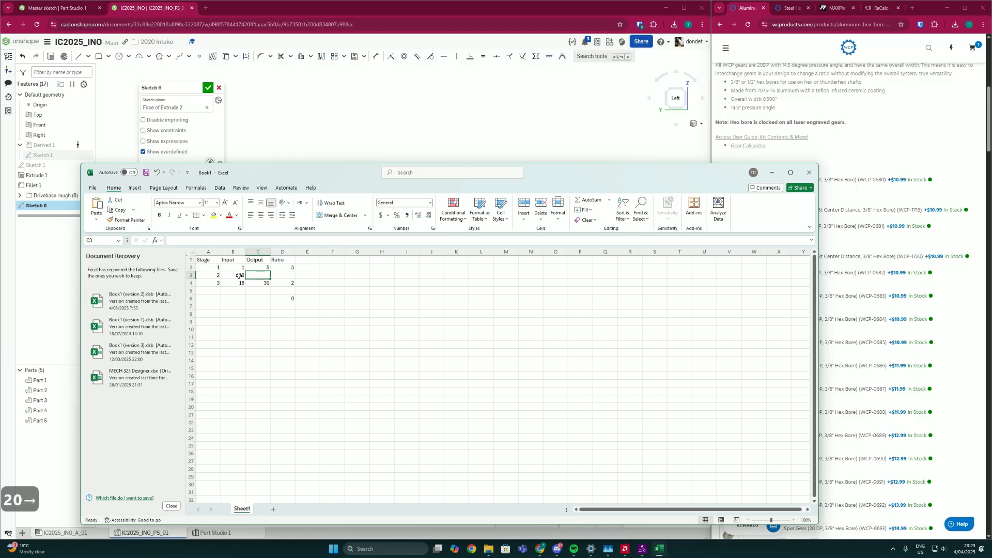
{"action": "type", "text": "80"}
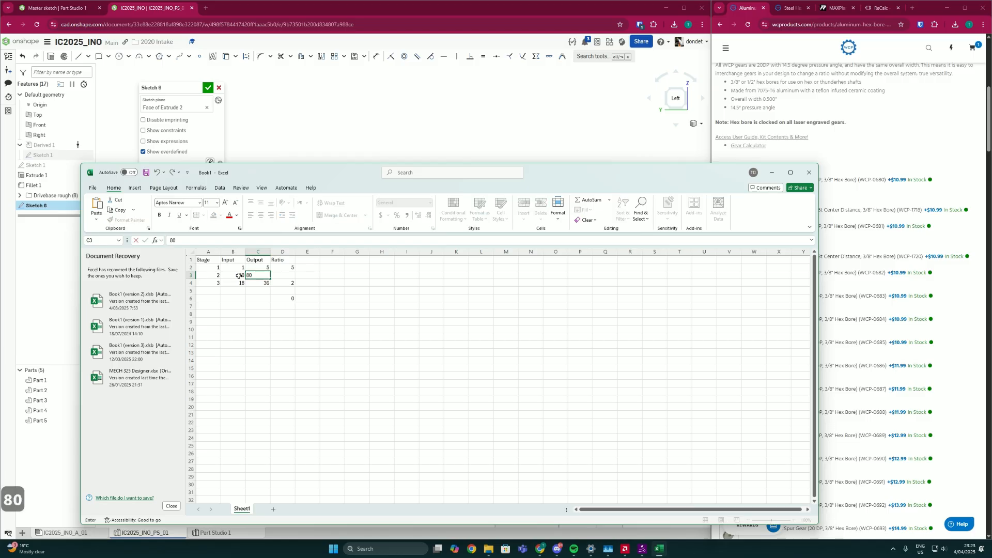
{"action": "left_click", "coordinate": [283, 321]}
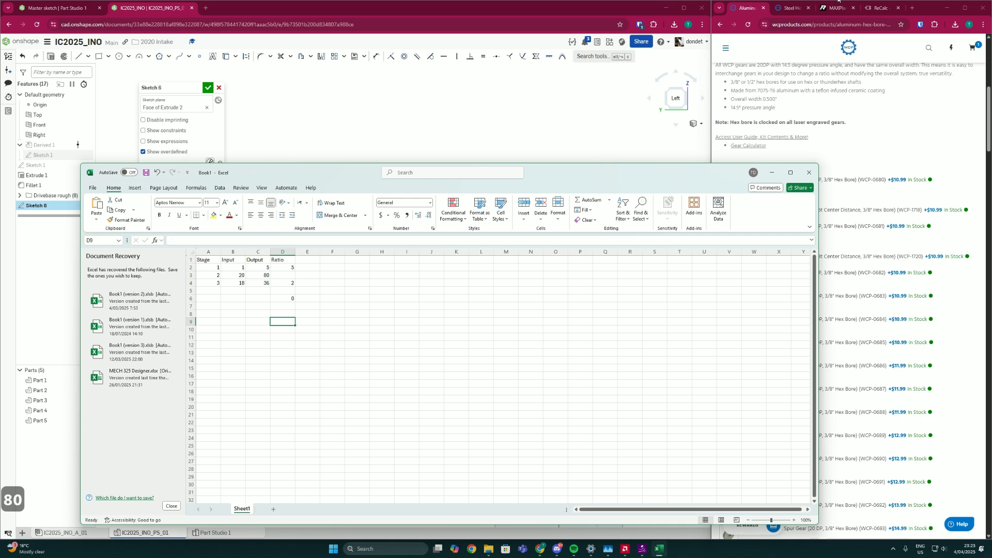
Step: Switch to REV's MAXPlanetary System Kit page and check the available gear ratio cartridges
{"action": "left_click", "coordinate": [786, 10]}
{"action": "left_click", "coordinate": [831, 9]}
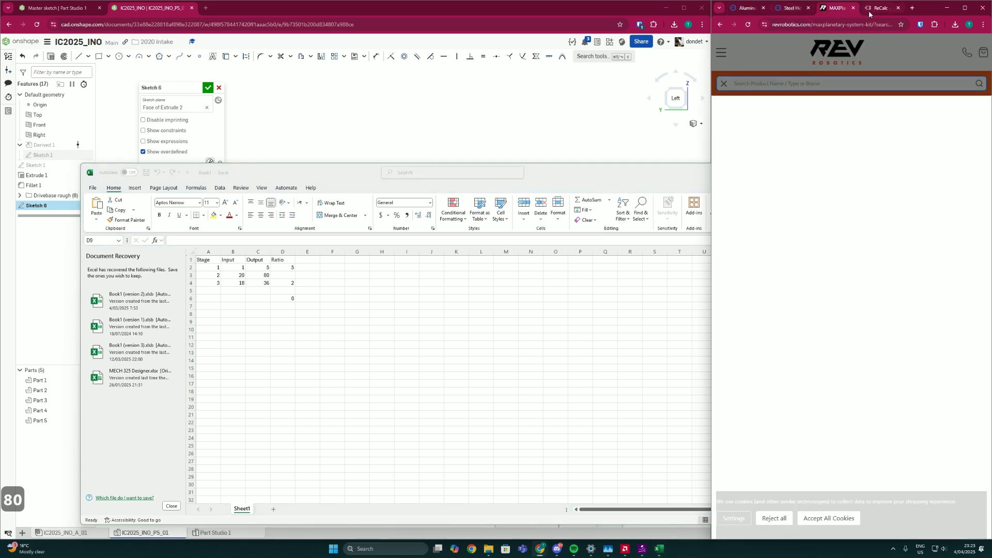
{"action": "left_click", "coordinate": [869, 10]}
{"action": "left_click", "coordinate": [832, 8]}
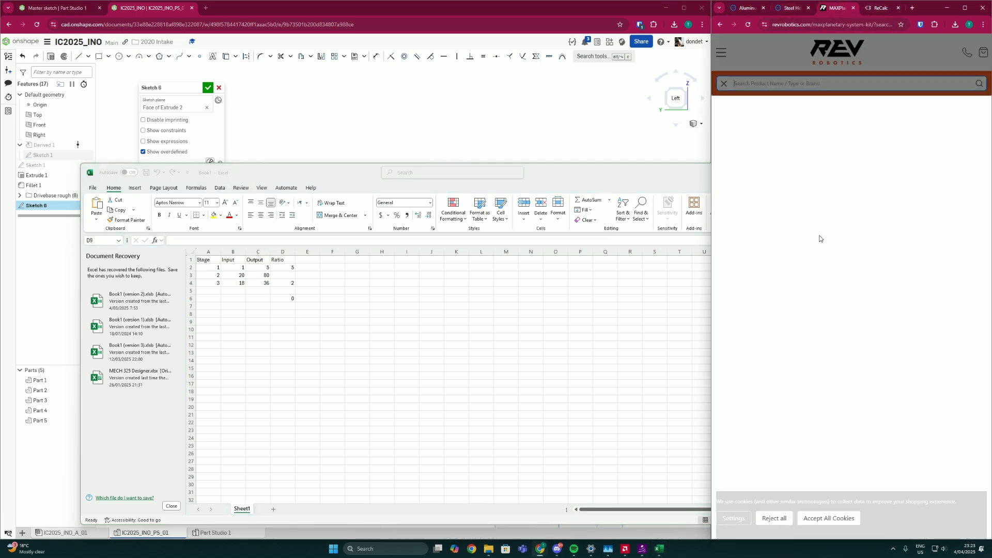
{"action": "scroll", "coordinate": [806, 310], "scroll_direction": "down", "scroll_amount": 5}
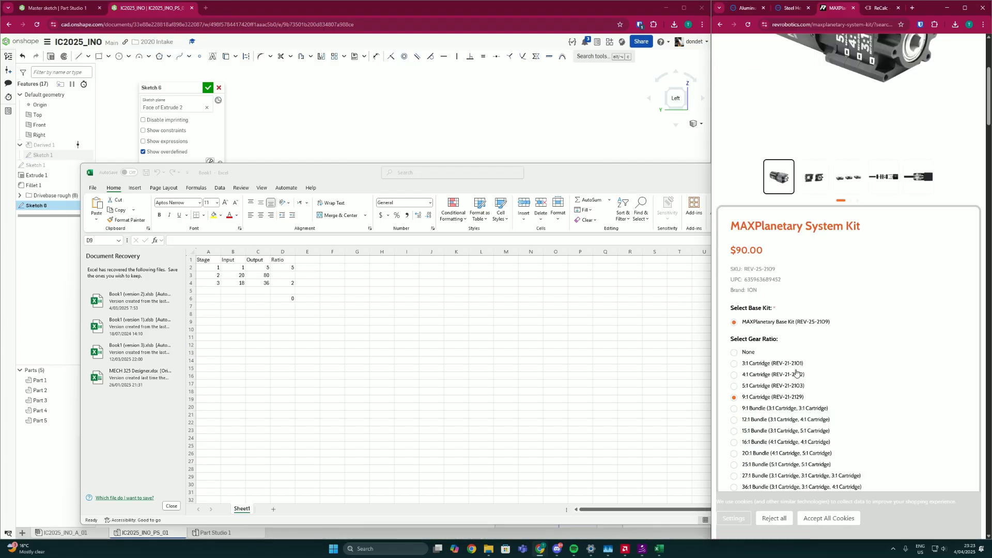
Step: Return to Excel and set the stage 1 output in C2 to 9
{"action": "left_click", "coordinate": [263, 267]}
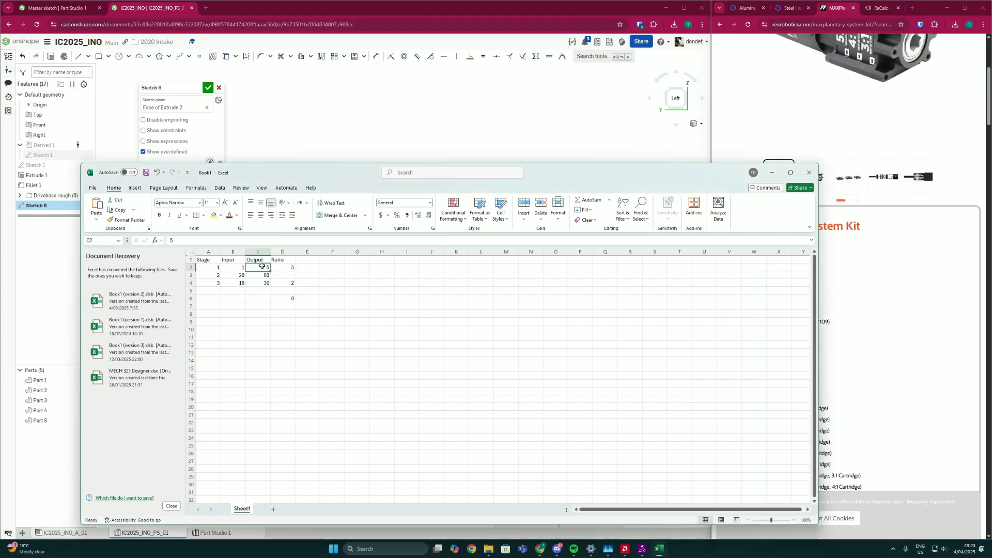
{"action": "type", "text": "9"}
{"action": "left_click", "coordinate": [318, 321]}
{"action": "left_click", "coordinate": [288, 268]}
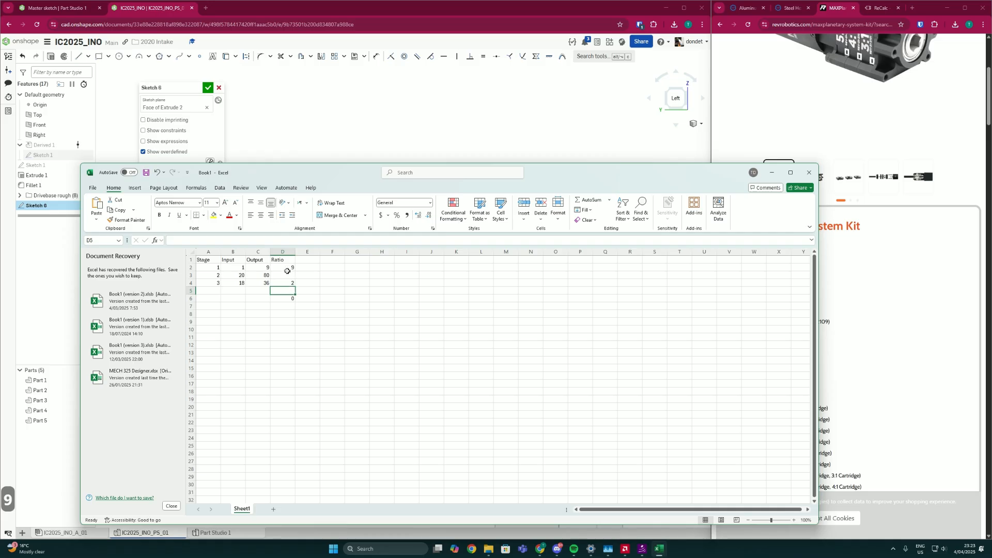
{"action": "type", "text": "9"}
Step: Calculate the stage 2 ratio in D3 with =C3/B3 and check the overall reduction in D6
{"action": "left_click", "coordinate": [288, 276]}
{"action": "type", "text": "="}
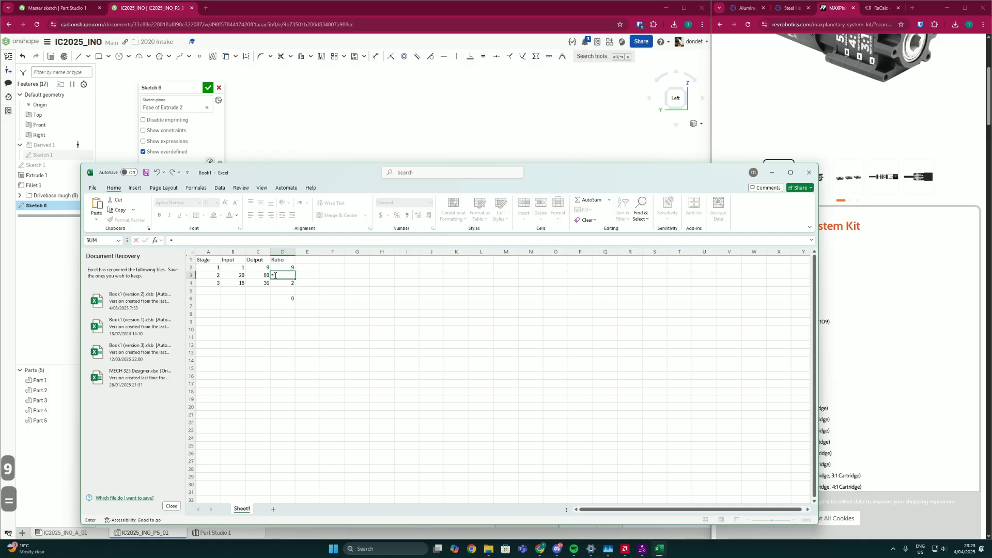
{"action": "left_click", "coordinate": [264, 275]}
{"action": "type", "text": "/"}
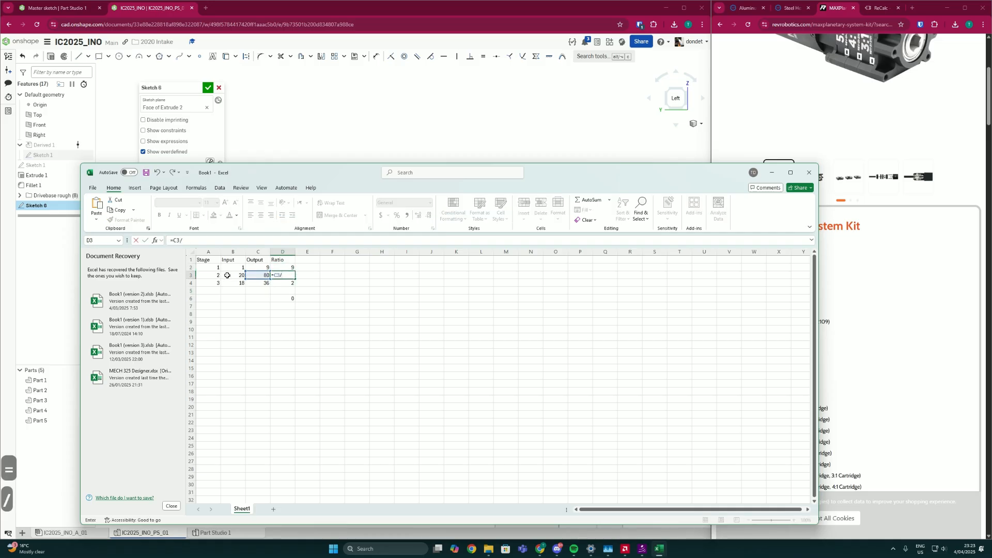
{"action": "left_click", "coordinate": [237, 274]}
{"action": "key", "text": "Return"}
{"action": "left_click", "coordinate": [292, 306]}
{"action": "left_click", "coordinate": [292, 300]}
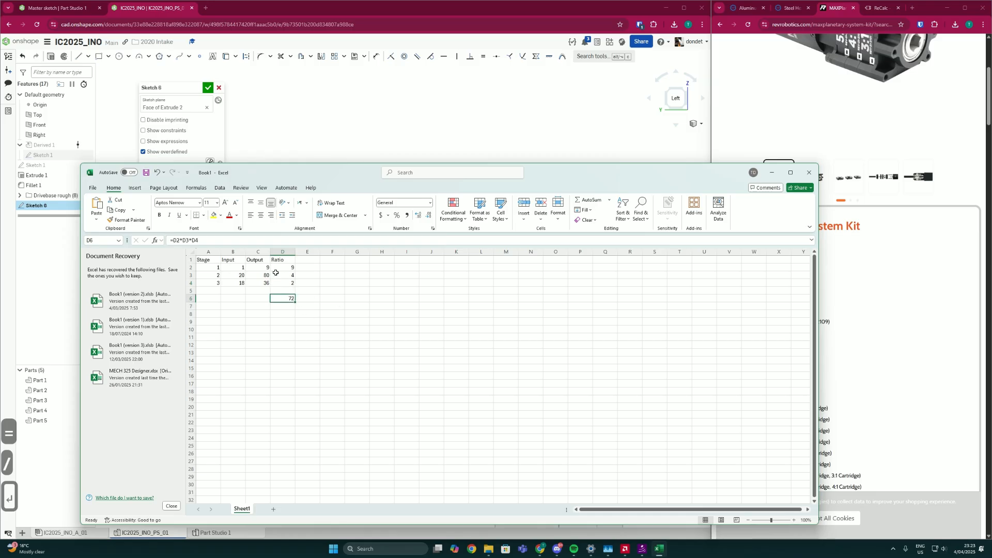
Step: Try 50, 48 and 46 in turn as the stage 2 output in C3
{"action": "left_click", "coordinate": [266, 275]}
{"action": "key", "text": "Return"}
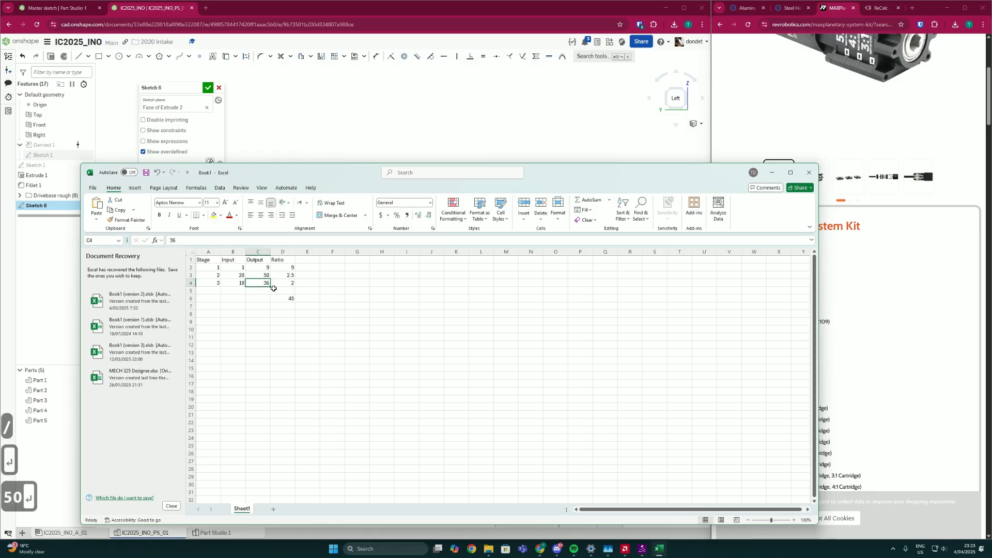
{"action": "type", "text": "48"}
{"action": "key", "text": "Return"}
{"action": "key", "text": "Escape"}
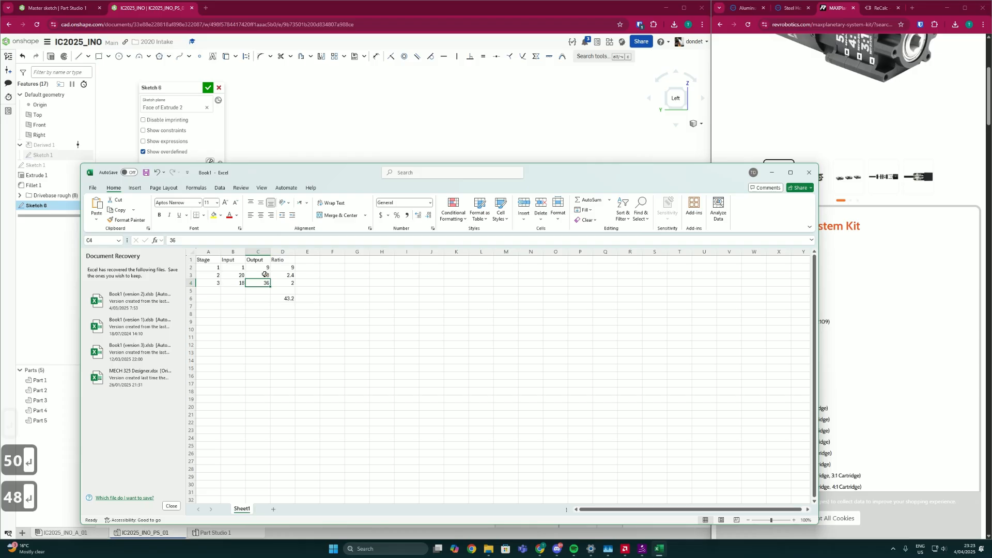
{"action": "left_click", "coordinate": [265, 275]}
{"action": "type", "text": "46"}
{"action": "key", "text": "Return"}
Step: Set the stage 2 output in C3 to 44
{"action": "left_click", "coordinate": [265, 276]}
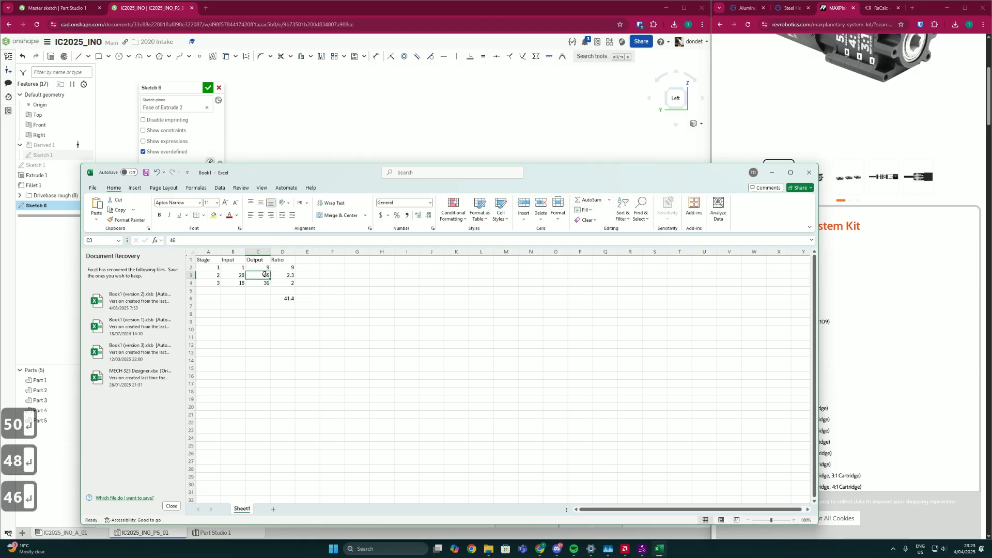
{"action": "type", "text": "44"}
{"action": "key", "text": "Return"}
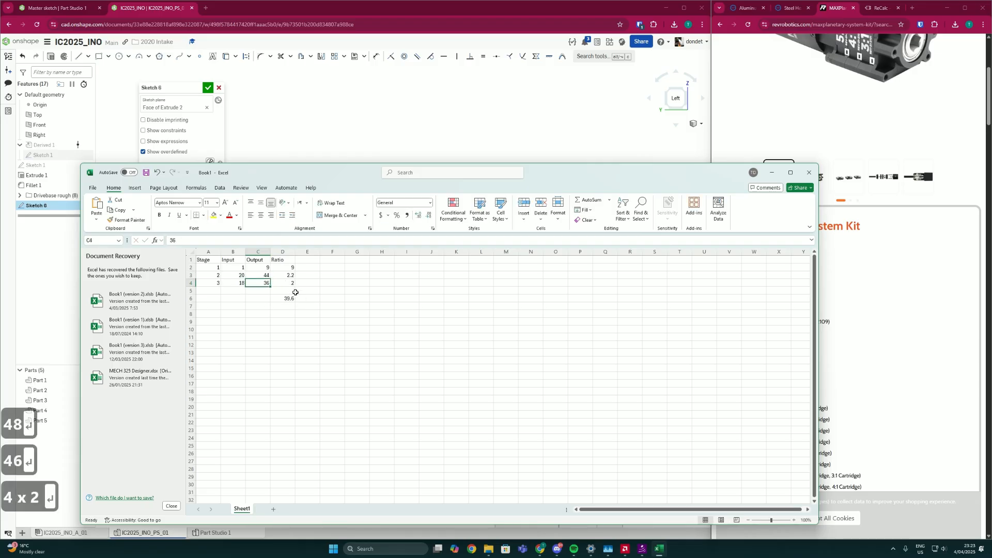
{"action": "left_click", "coordinate": [293, 291]}
{"action": "left_click", "coordinate": [307, 314]}
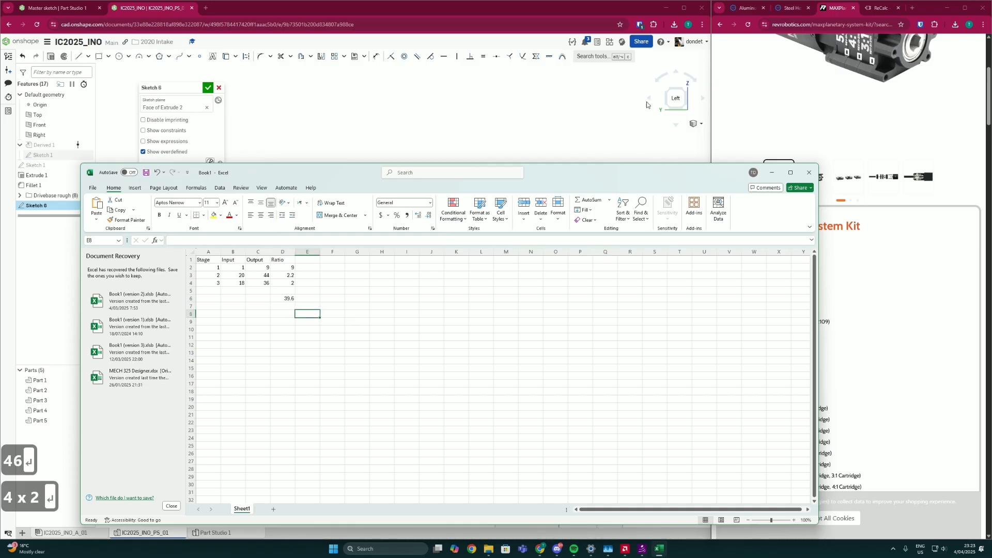
Step: Switch to the ReCalc Arm Calculator and set the ratio to 39.6
{"action": "left_click", "coordinate": [879, 8]}
{"action": "double_click", "coordinate": [896, 149]}
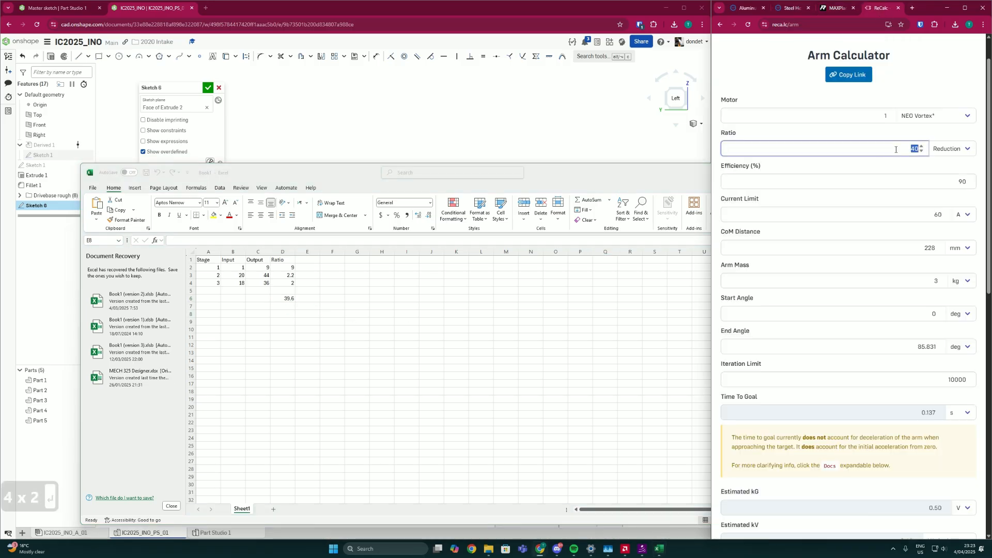
{"action": "type", "text": "39.6"}
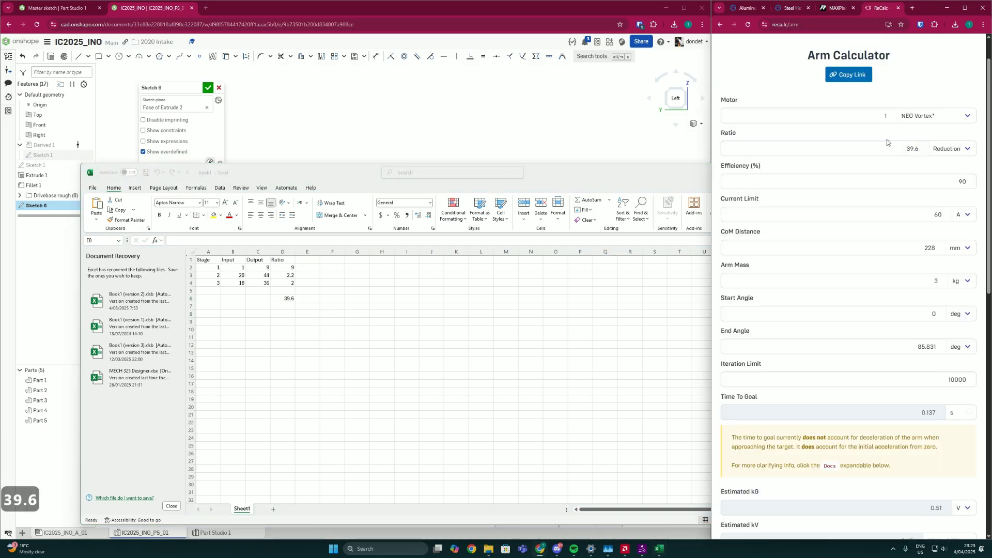
{"action": "scroll", "coordinate": [919, 318], "scroll_direction": "down", "scroll_amount": 2}
{"action": "scroll", "coordinate": [883, 205], "scroll_direction": "up", "scroll_amount": 3}
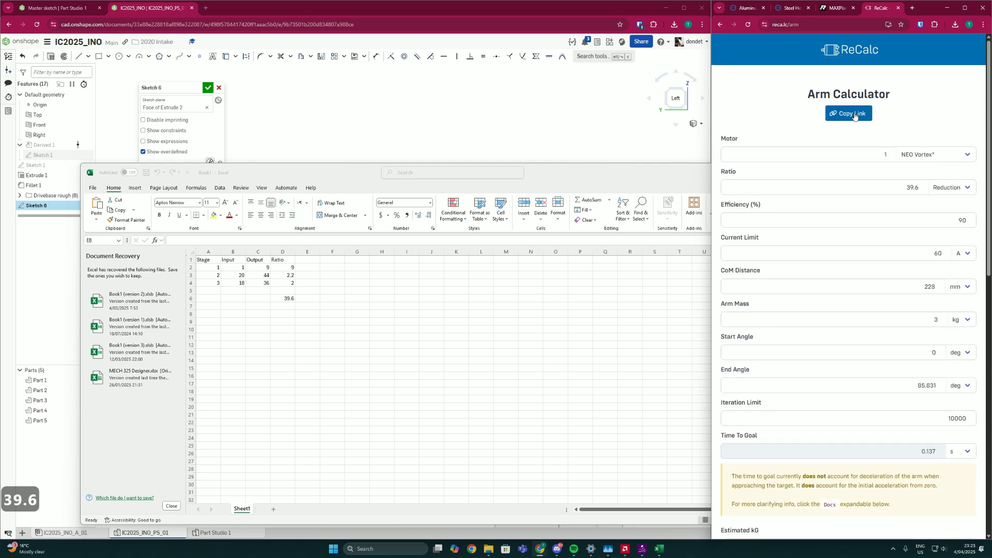
Step: Switch to Onshape and add the copied ReCalc arm calculator link as a document comment
{"action": "left_click", "coordinate": [269, 76]}
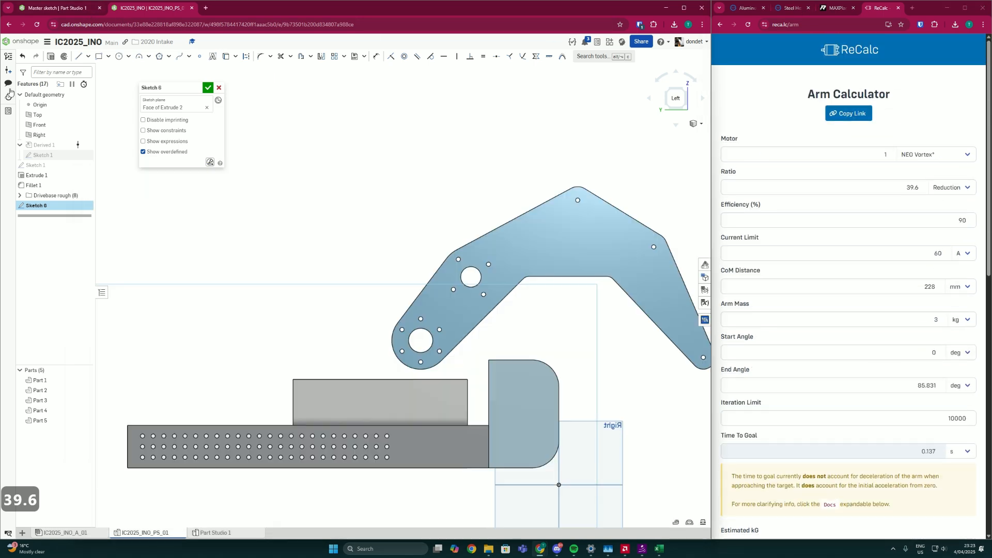
{"action": "left_click", "coordinate": [8, 83]}
{"action": "type", "text": "https://www.reca.lc/arm?armMass=%7B%22s%22%3A3%2C%22u%22%3A%22kg%22%7D&comLength=%7B%22s%22%3A228%2C%22u%22%3A%22mm%22%7D&currentLimit=%7B%22s%22%3A60%2C%22u%22%3A%22A%22%7D&efficiency=90&endAngle=%7B%22s%22%3A85.831%2C%22u%22%3A%22deg%22%7D&iterationLimit=10000&motor=%7B%22quantity%22%3A1%2C%22name%22%3A%22NEO%20Vortex%2A%22%7D&ratio=%7B%22magnitude%22%3A39.6%2C%22ratioType%22%3A%22Reduction%22%7D&startAngle=%7B%22s%22%3A0%2C%22u%22%3A%22deg%22%7D"}
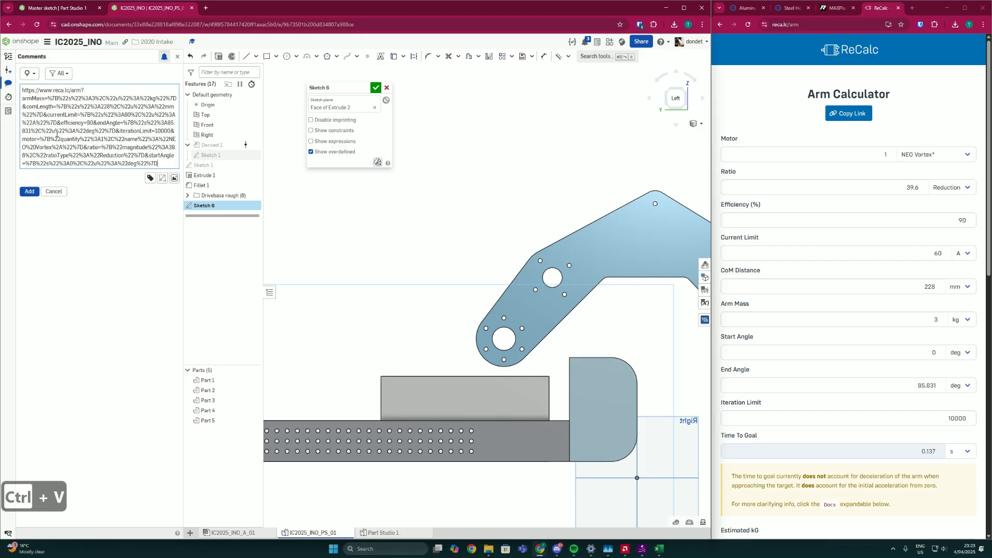
{"action": "left_click", "coordinate": [30, 192]}
{"action": "left_click", "coordinate": [8, 83]}
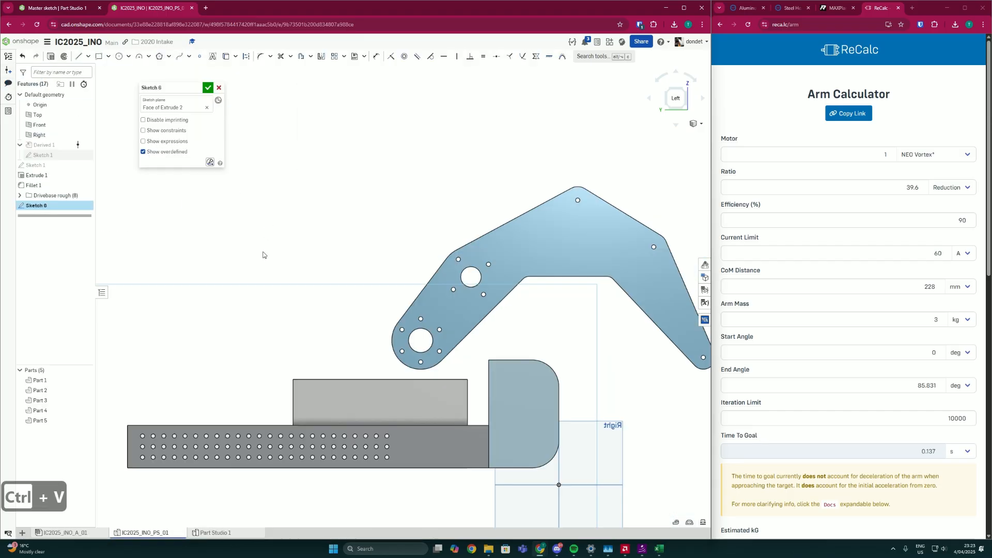
Step: Review the overall reduction in D6 and the stage 3 output in C4 of the Excel sheet, and return to Onshape
{"action": "left_click", "coordinate": [660, 548]}
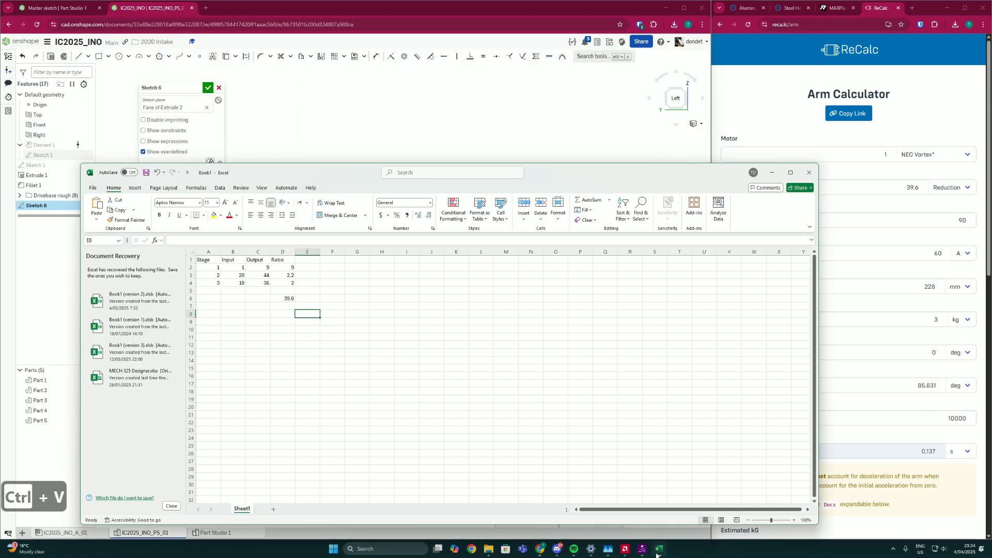
{"action": "left_click", "coordinate": [286, 298]}
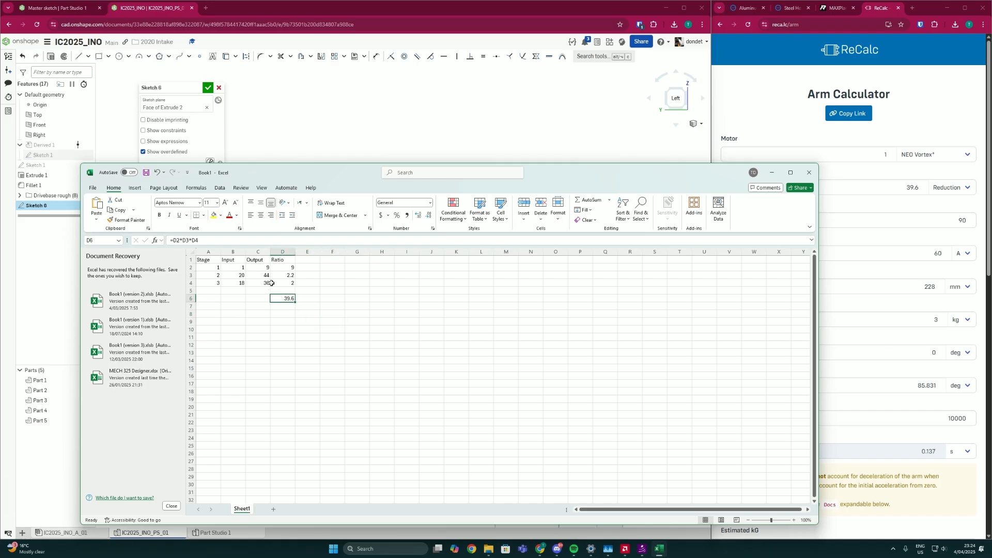
{"action": "left_click", "coordinate": [311, 150]}
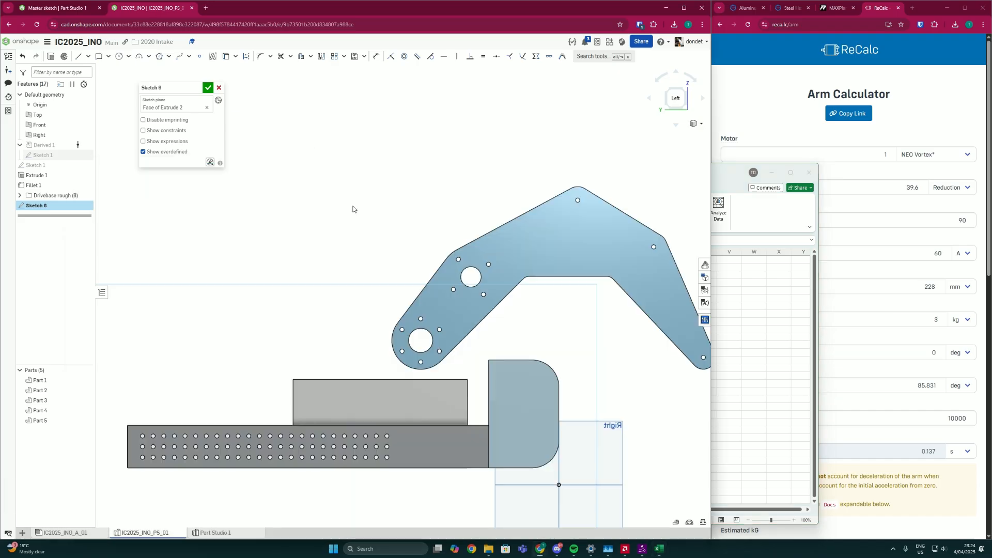
{"action": "left_click", "coordinate": [656, 548]}
{"action": "left_click", "coordinate": [252, 283]}
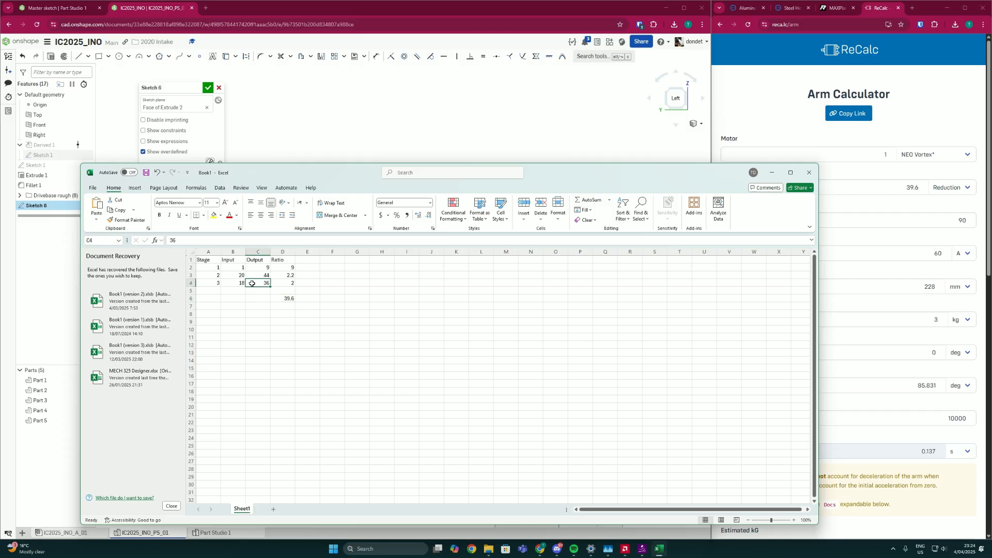
{"action": "left_click", "coordinate": [289, 153]}
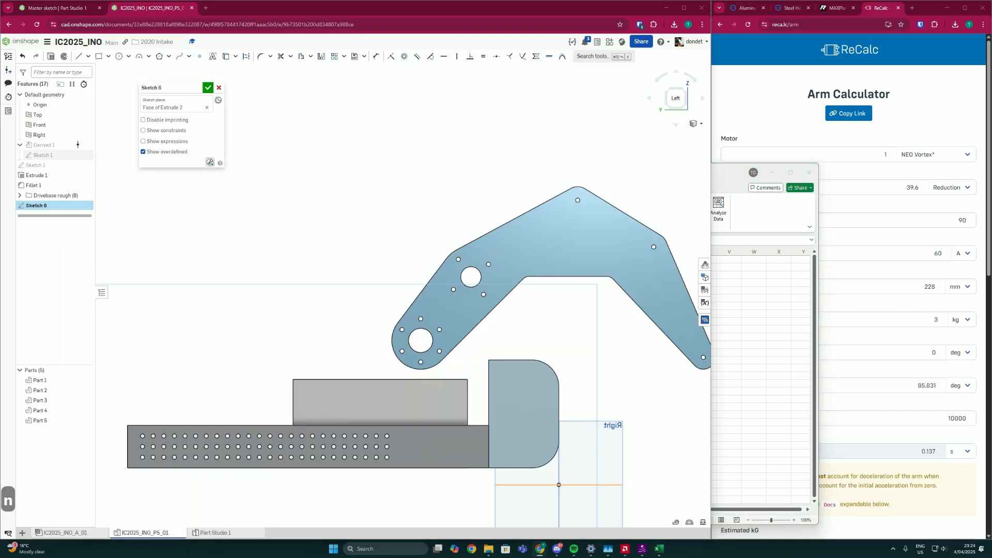
Step: Project the large hole at the arm plate's lower end into the sketch and convert the projected circle to construction geometry
{"action": "scroll", "coordinate": [440, 325], "scroll_direction": "up", "scroll_amount": 2}
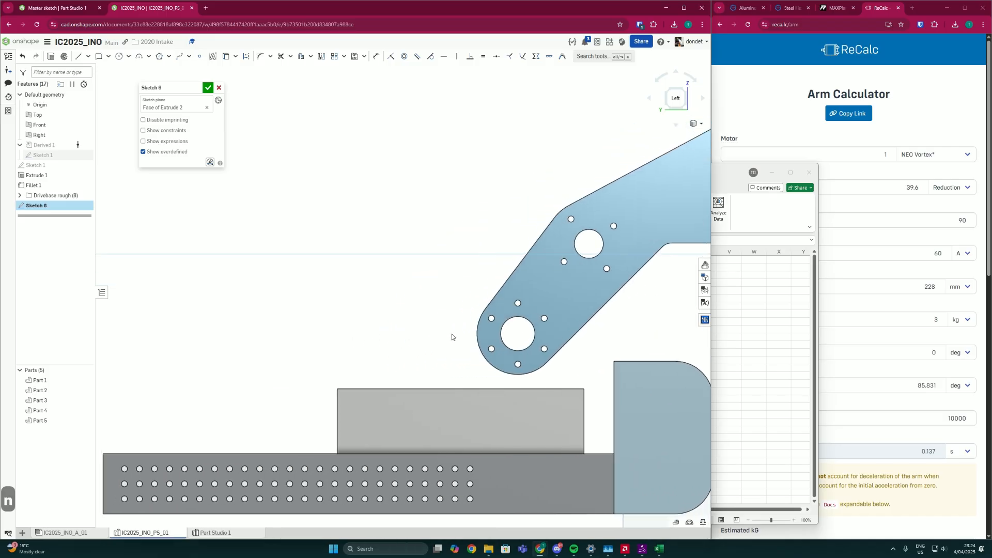
{"action": "scroll", "coordinate": [400, 354], "scroll_direction": "down", "scroll_amount": 2}
{"action": "scroll", "coordinate": [377, 341], "scroll_direction": "up", "scroll_amount": 2}
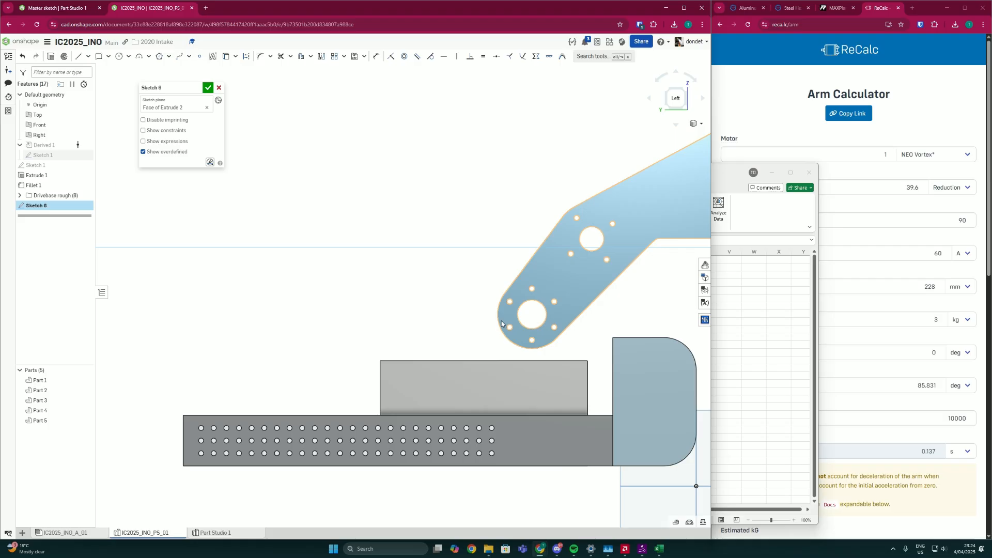
{"action": "key", "text": "u"}
{"action": "left_click", "coordinate": [554, 302]}
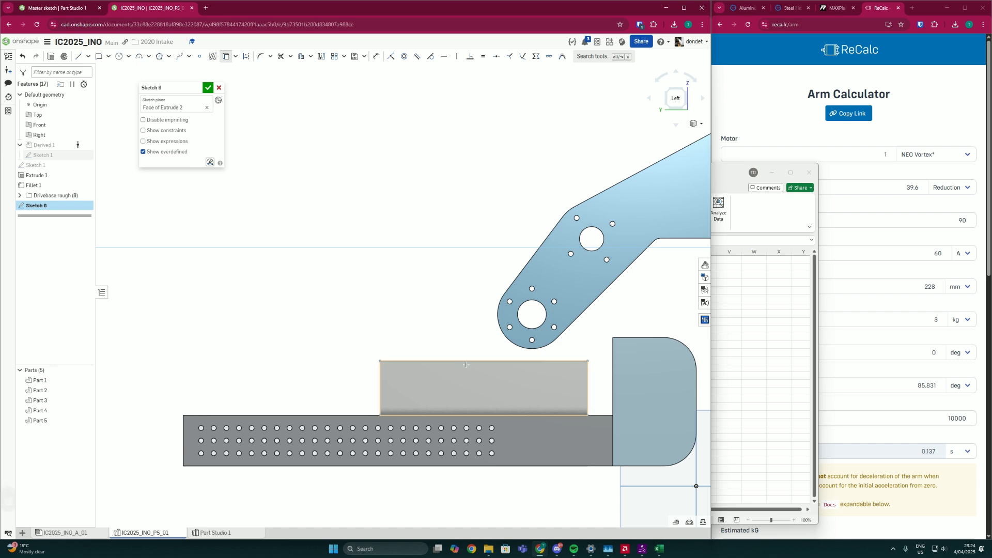
{"action": "scroll", "coordinate": [535, 327], "scroll_direction": "up", "scroll_amount": 2}
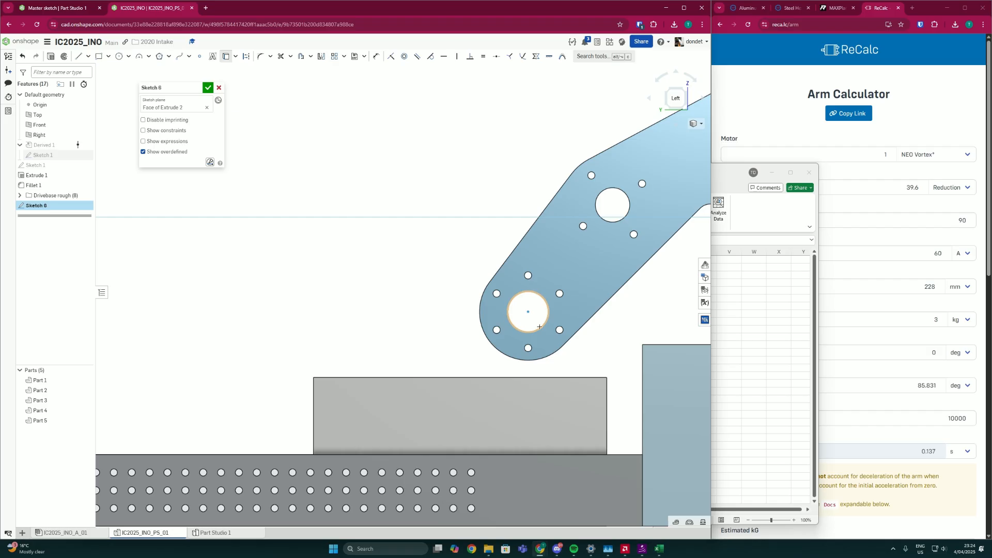
{"action": "scroll", "coordinate": [529, 325], "scroll_direction": "up", "scroll_amount": 3}
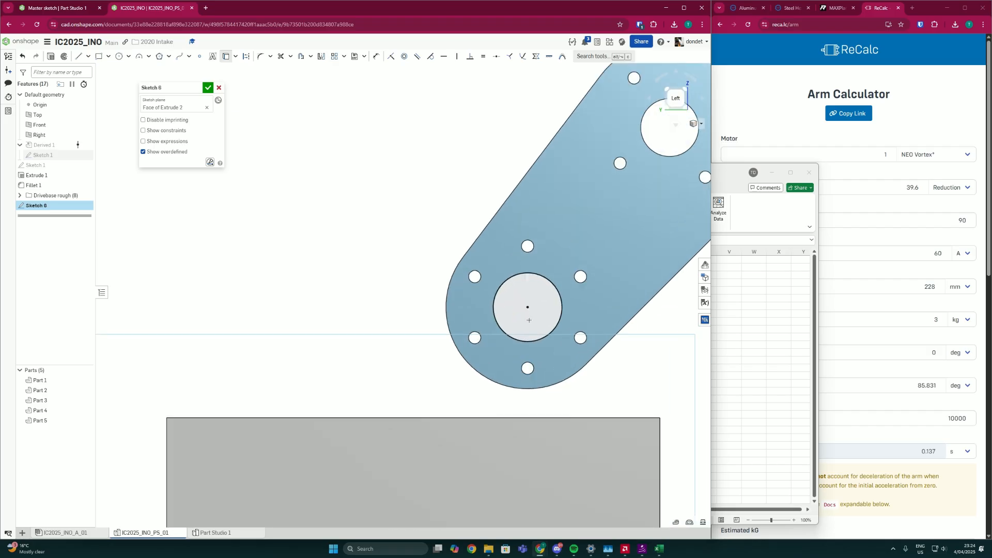
{"action": "scroll", "coordinate": [510, 350], "scroll_direction": "down", "scroll_amount": 3}
{"action": "scroll", "coordinate": [514, 333], "scroll_direction": "up", "scroll_amount": 3}
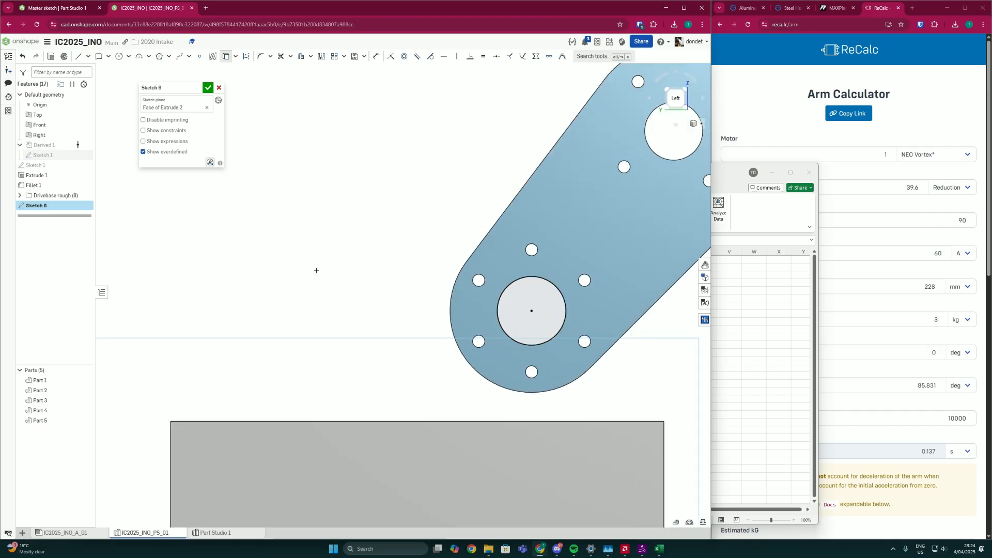
{"action": "key", "text": "Escape"}
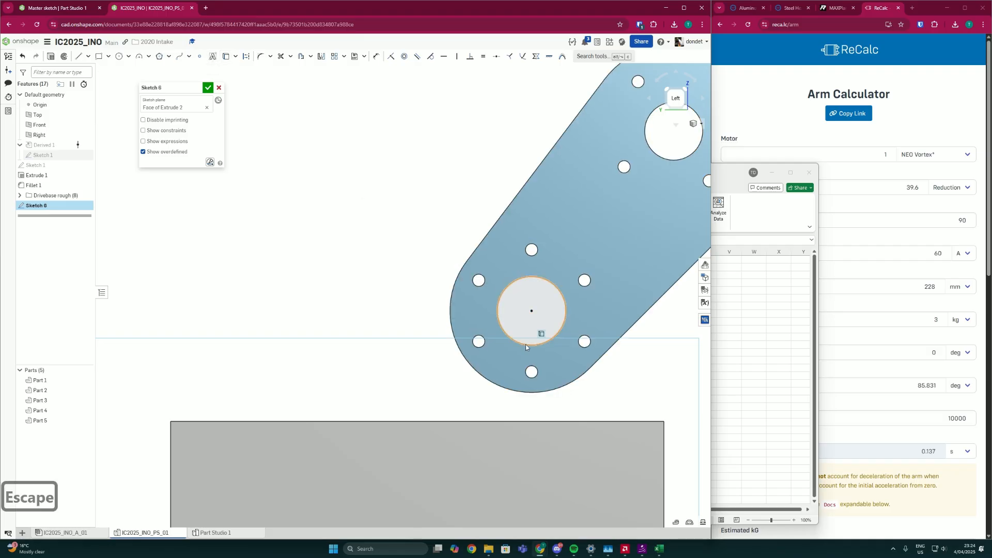
{"action": "key", "text": "q"}
{"action": "left_click", "coordinate": [525, 344]}
{"action": "left_click", "coordinate": [316, 298]}
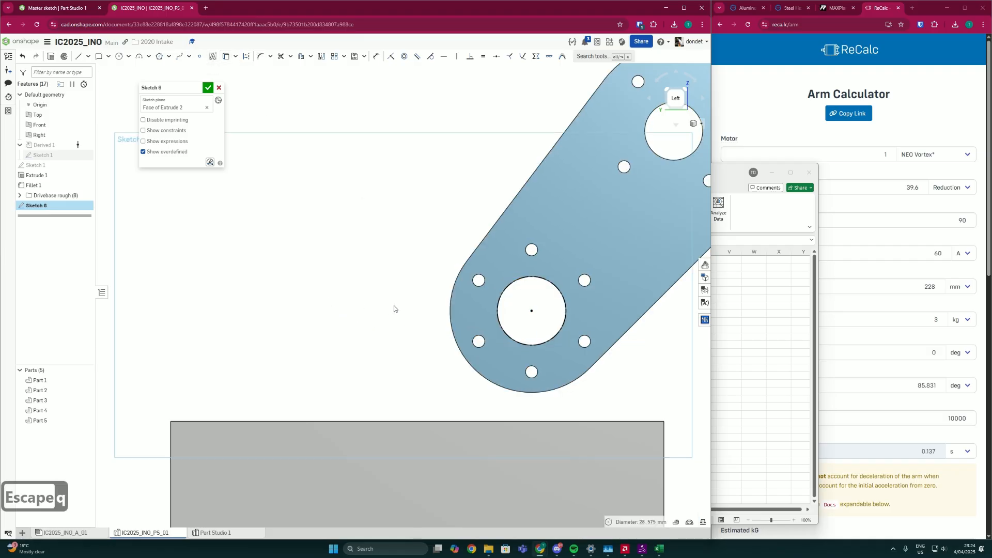
Step: Sketch a circle about 7.5 mm in diameter at the centre of the arm plate's lower hole
{"action": "scroll", "coordinate": [406, 308], "scroll_direction": "up", "scroll_amount": 1}
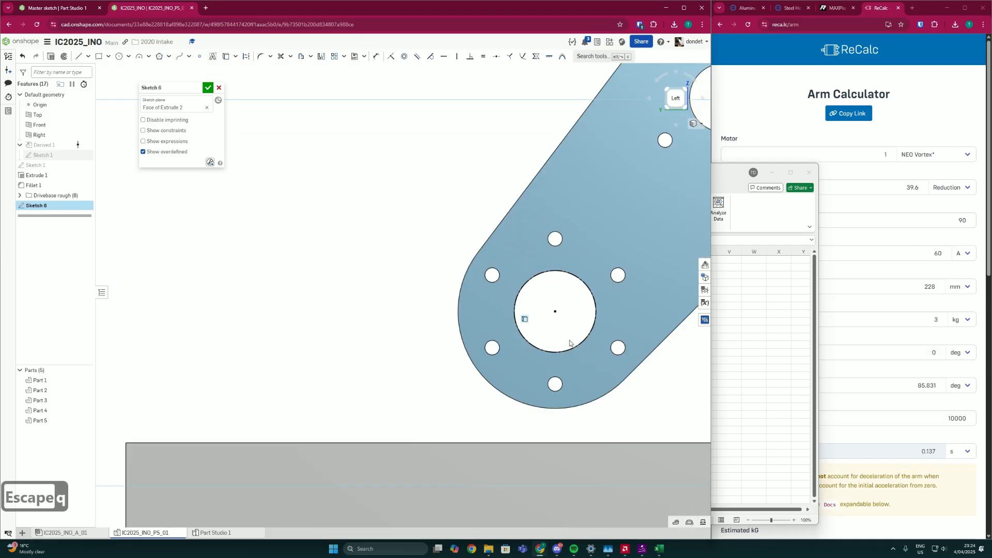
{"action": "scroll", "coordinate": [569, 340], "scroll_direction": "up", "scroll_amount": 2}
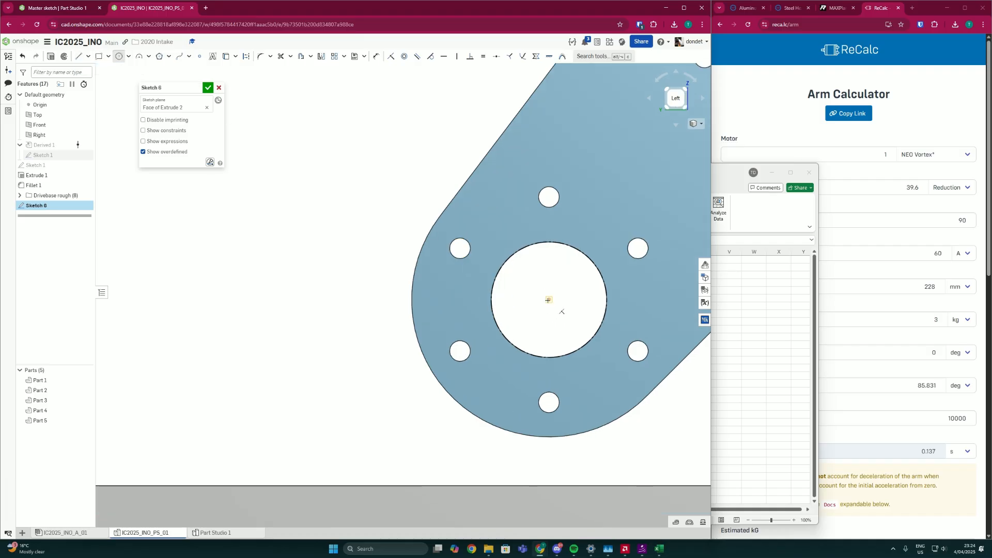
{"action": "left_click", "coordinate": [548, 300]}
{"action": "left_click", "coordinate": [562, 306]}
{"action": "scroll", "coordinate": [563, 305], "scroll_direction": "up", "scroll_amount": 2}
Step: Dimension the small centre circle's diameter and set it to 8.1 mm
{"action": "key", "text": "d"}
{"action": "scroll", "coordinate": [564, 305], "scroll_direction": "down", "scroll_amount": 3}
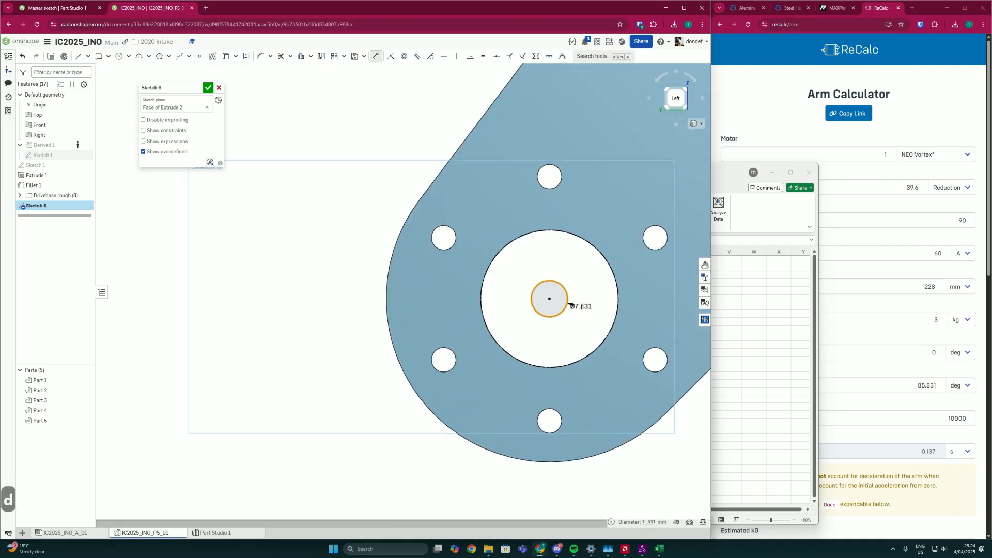
{"action": "left_click", "coordinate": [568, 306]}
{"action": "left_click", "coordinate": [582, 314]}
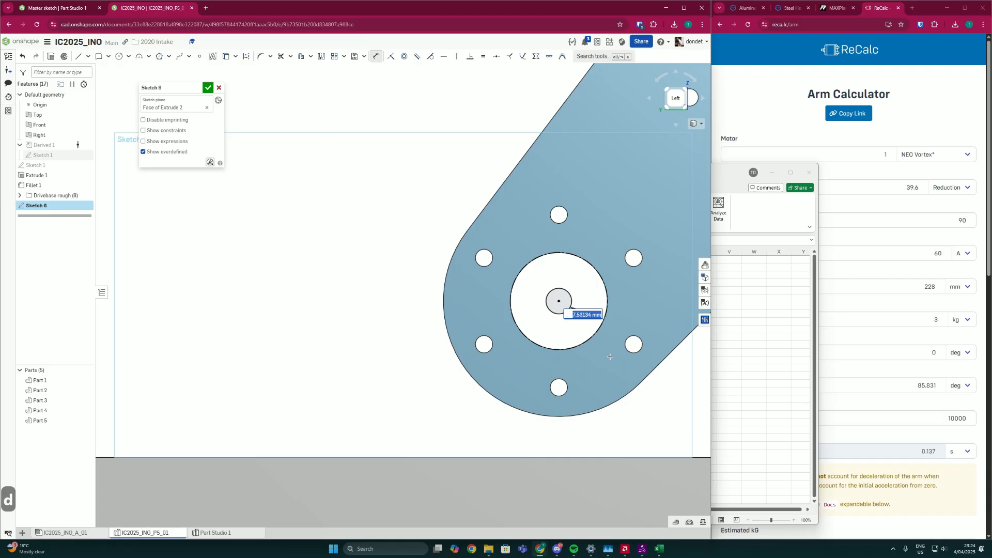
{"action": "type", "text": "8"}
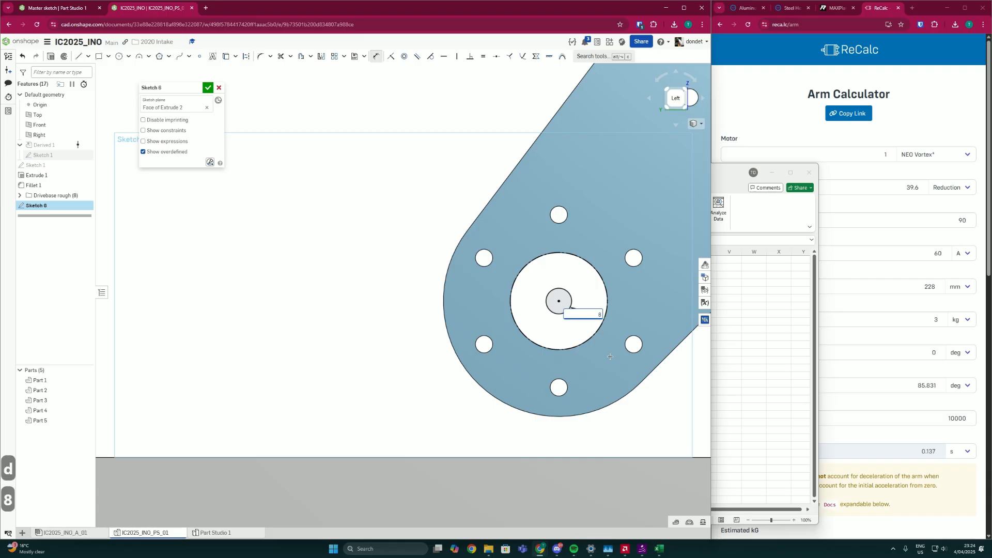
{"action": "key", "text": "Return"}
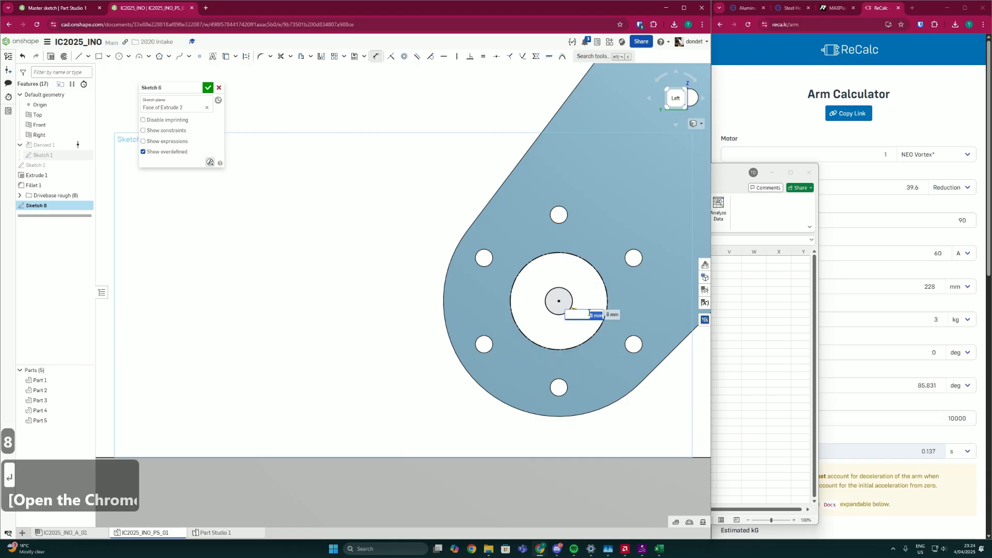
{"action": "type", "text": "8.1"}
{"action": "key", "text": "Return"}
Step: Sketch a circle in the open area above the drivebase rail beside the grey block, and make it construction geometry
{"action": "scroll", "coordinate": [465, 306], "scroll_direction": "down", "scroll_amount": 5}
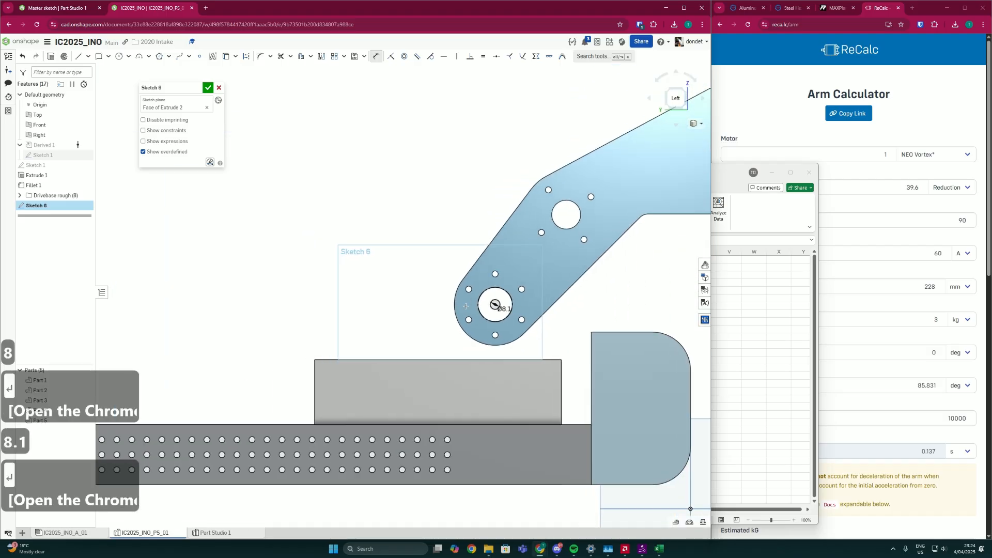
{"action": "middle_click_drag", "start_coordinate": [465, 306], "coordinate": [479, 305]}
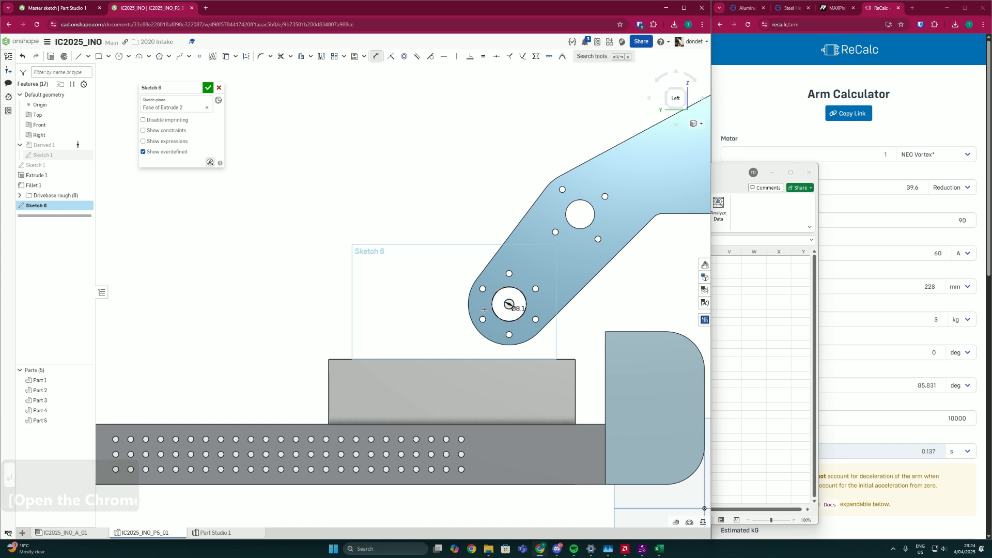
{"action": "scroll", "coordinate": [481, 360], "scroll_direction": "down", "scroll_amount": 3}
{"action": "middle_click_drag", "start_coordinate": [446, 357], "coordinate": [474, 357]}
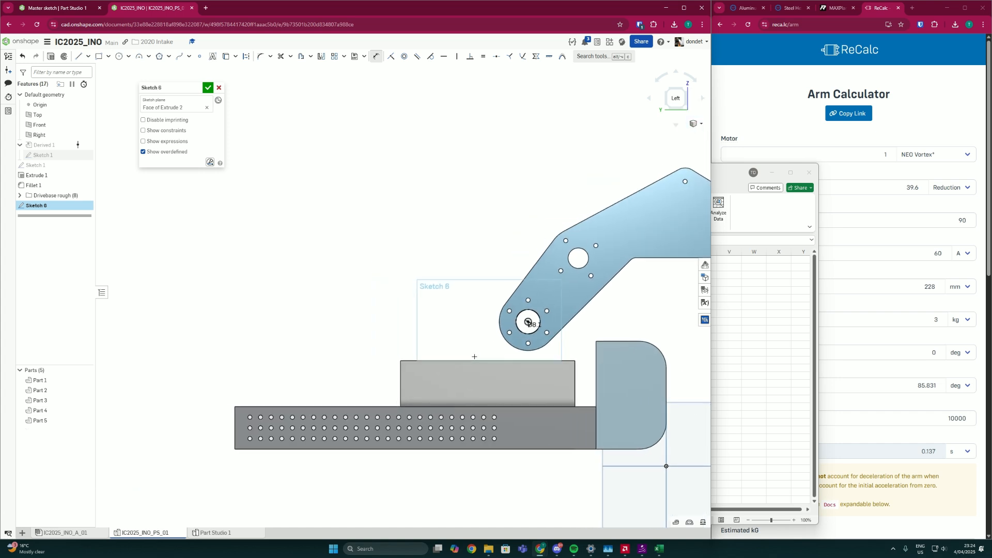
{"action": "scroll", "coordinate": [514, 343], "scroll_direction": "up", "scroll_amount": 3}
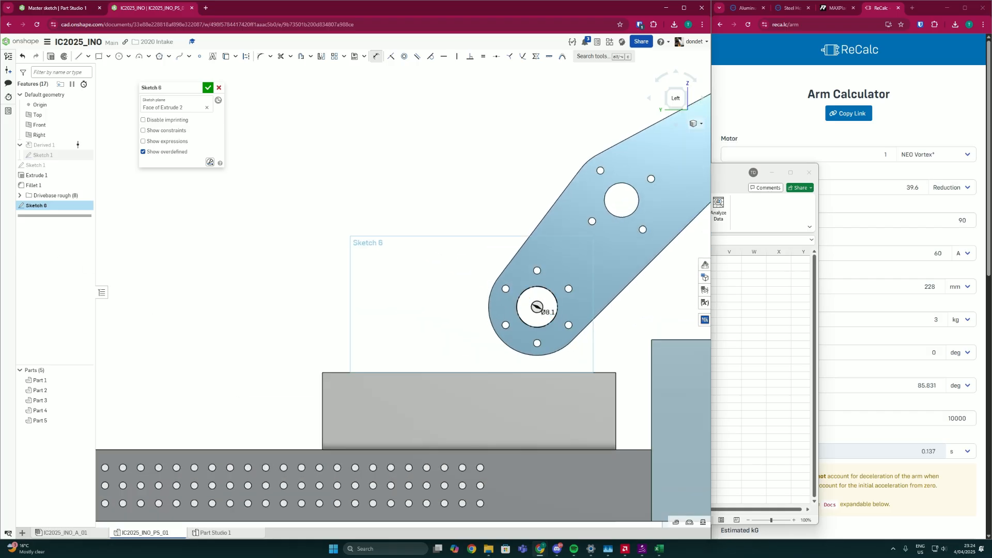
{"action": "scroll", "coordinate": [558, 341], "scroll_direction": "down", "scroll_amount": 4}
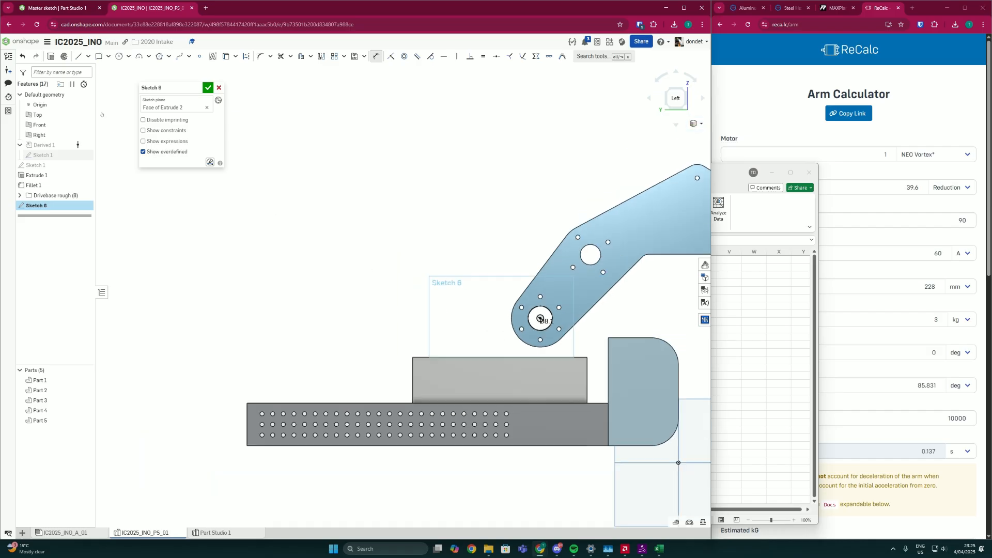
{"action": "key", "text": "c"}
{"action": "left_click", "coordinate": [377, 342]}
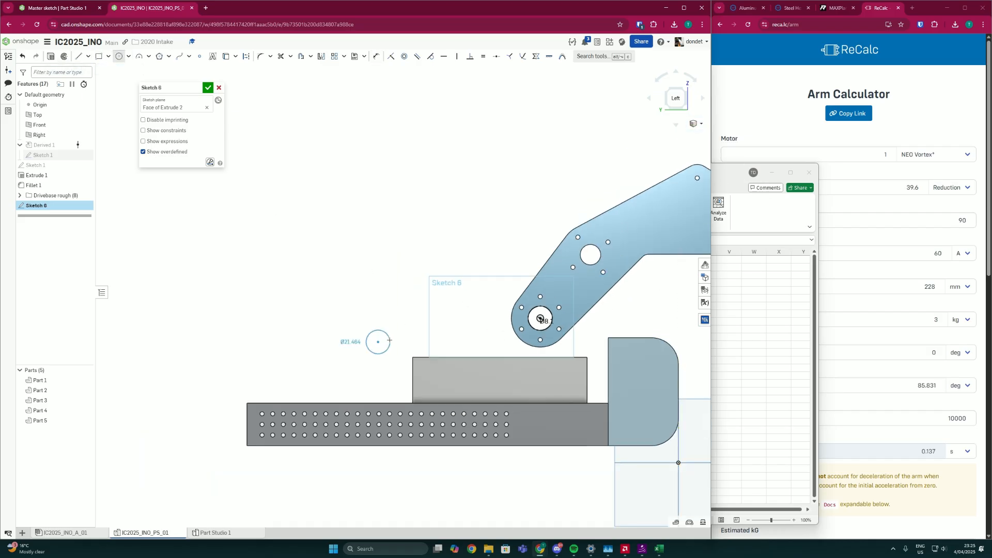
{"action": "scroll", "coordinate": [382, 346], "scroll_direction": "up", "scroll_amount": 2}
{"action": "key", "text": "Escape"}
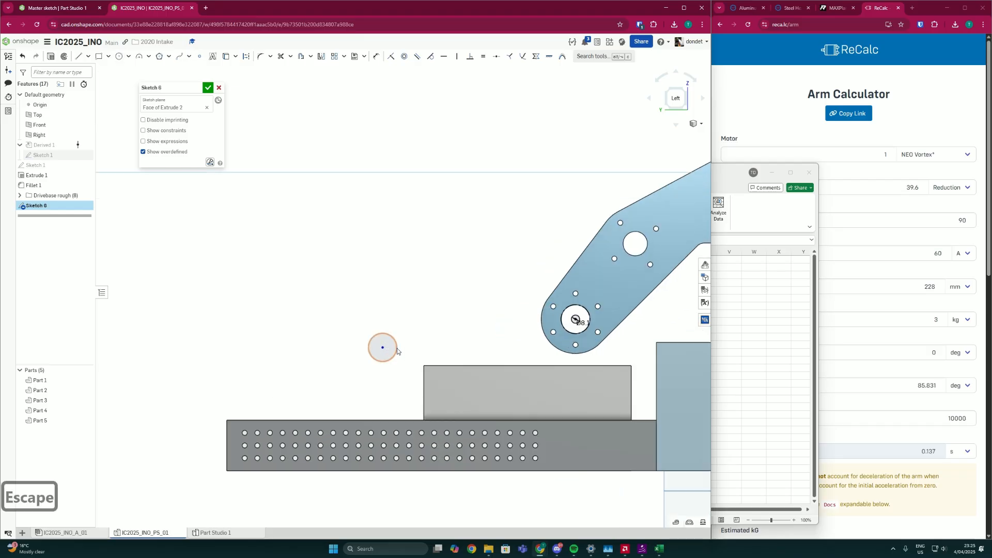
{"action": "key", "text": "q"}
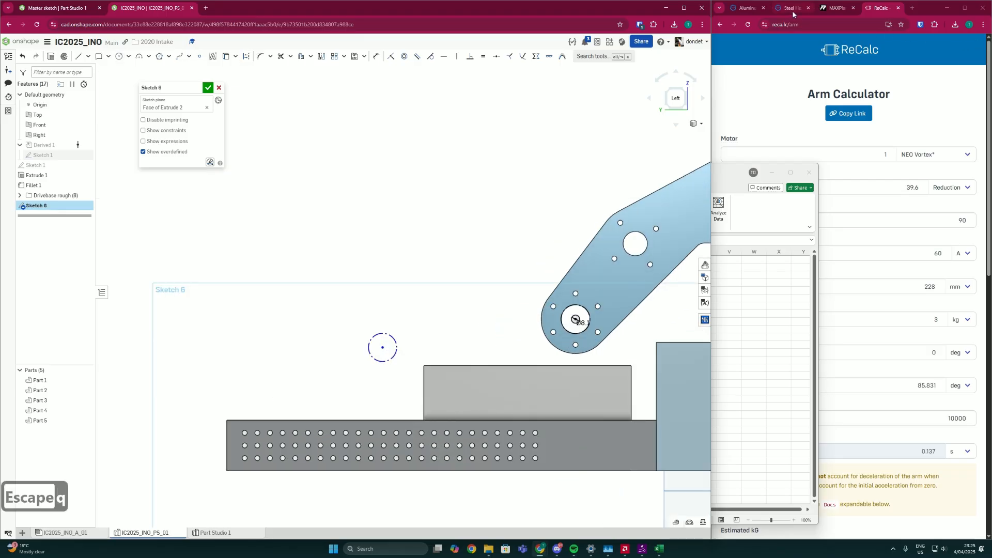
Step: Search the WCP store for "sprocket" and open the #25 Sprockets product page
{"action": "left_click", "coordinate": [793, 9]}
{"action": "left_click", "coordinate": [739, 1]}
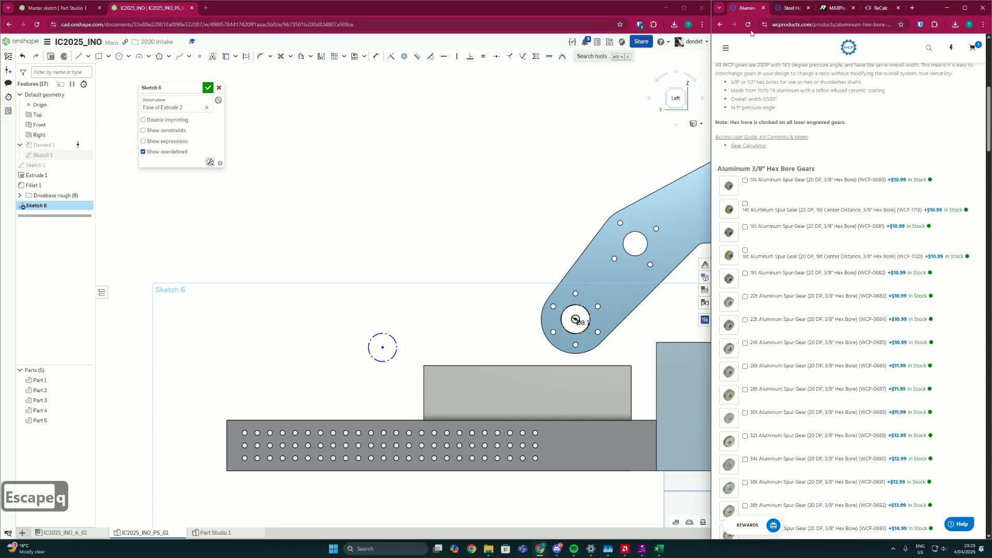
{"action": "left_click", "coordinate": [795, 7]}
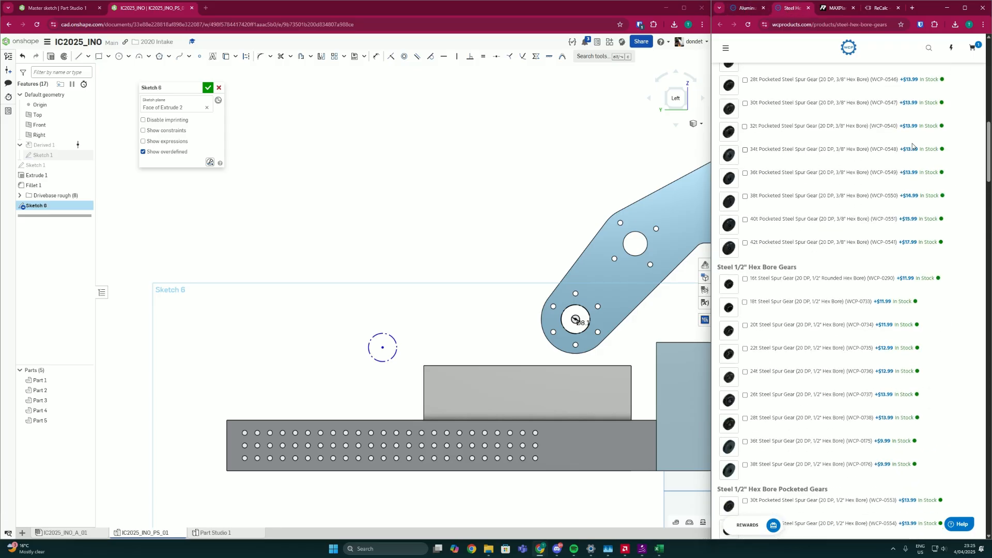
{"action": "left_click", "coordinate": [930, 48]}
{"action": "type", "text": "sprocket"}
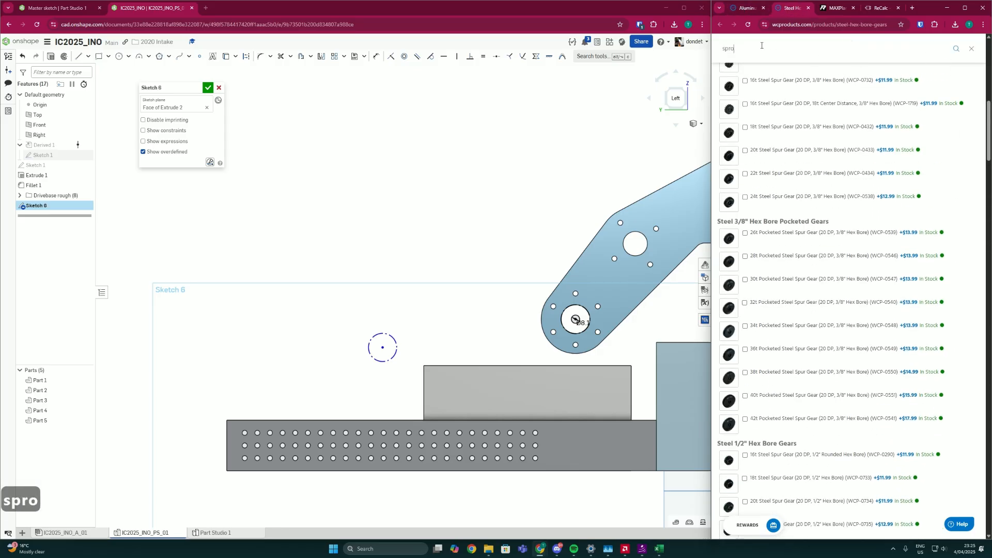
{"action": "key", "text": "Return"}
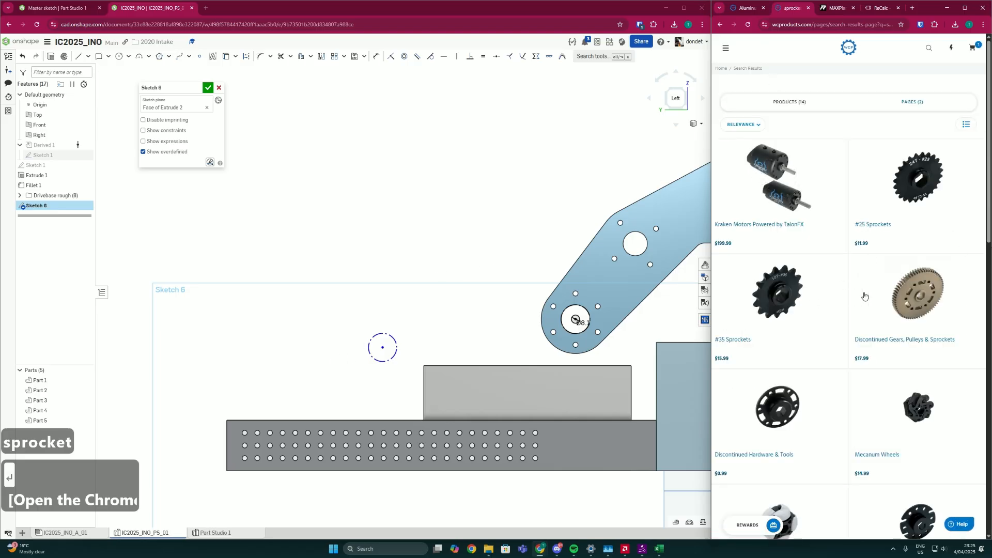
{"action": "left_click", "coordinate": [888, 191]}
{"action": "scroll", "coordinate": [420, 320], "scroll_direction": "up", "scroll_amount": 4}
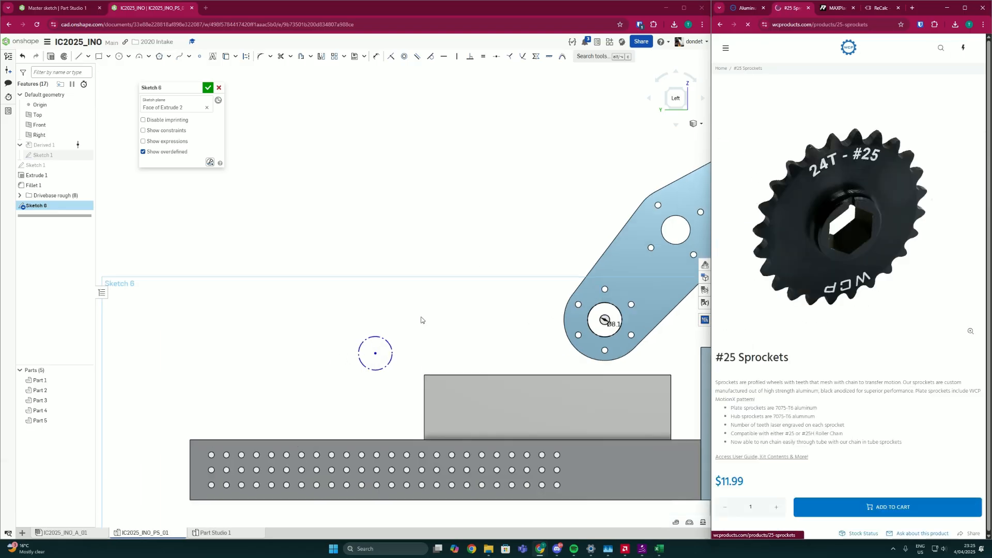
Step: Dimension the diameter of the construction circle above the drivebase rail, accepting its drawn size
{"action": "scroll", "coordinate": [376, 357], "scroll_direction": "down", "scroll_amount": 3}
{"action": "scroll", "coordinate": [373, 357], "scroll_direction": "down", "scroll_amount": 1}
{"action": "middle_click_drag", "start_coordinate": [359, 366], "coordinate": [361, 354]}
{"action": "scroll", "coordinate": [372, 353], "scroll_direction": "up", "scroll_amount": 2}
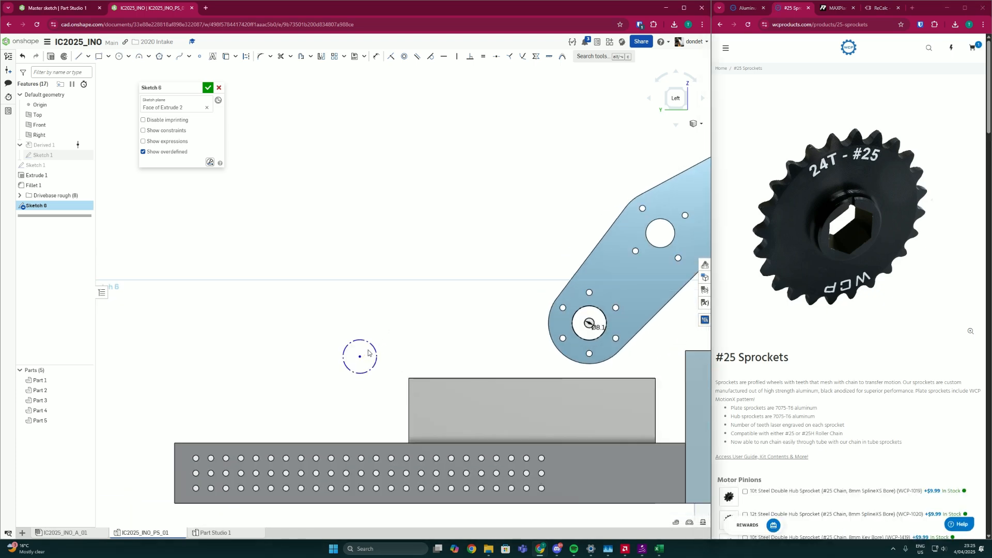
{"action": "key", "text": "d"}
{"action": "left_click", "coordinate": [376, 348]}
{"action": "left_click", "coordinate": [386, 342]}
{"action": "key", "text": "Return"}
Step: Open the PDF drawing of the 18t aluminum double hub sprocket (WCP-0559) and copy its 1.662" outer diameter with chain
{"action": "scroll", "coordinate": [870, 398], "scroll_direction": "down", "scroll_amount": 10}
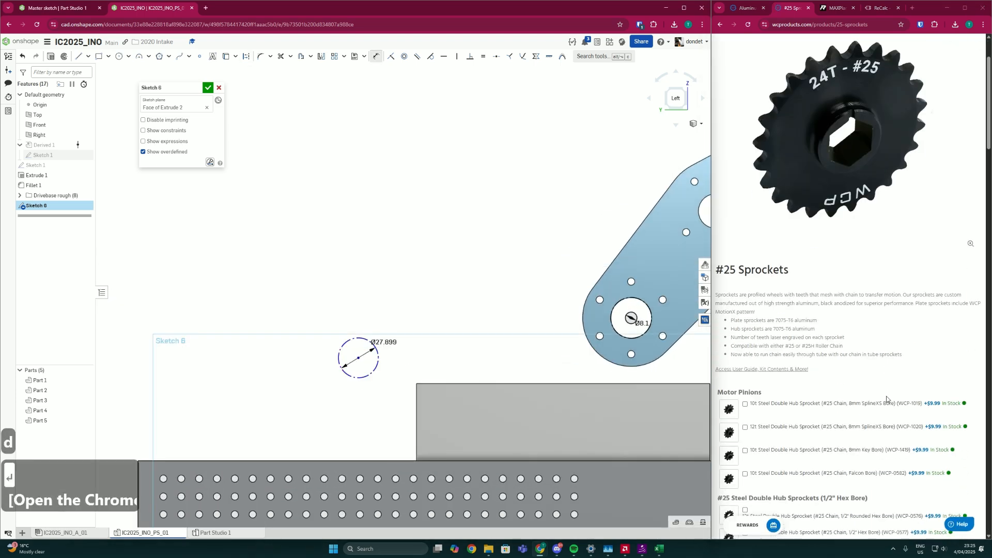
{"action": "scroll", "coordinate": [742, 393], "scroll_direction": "down", "scroll_amount": 2}
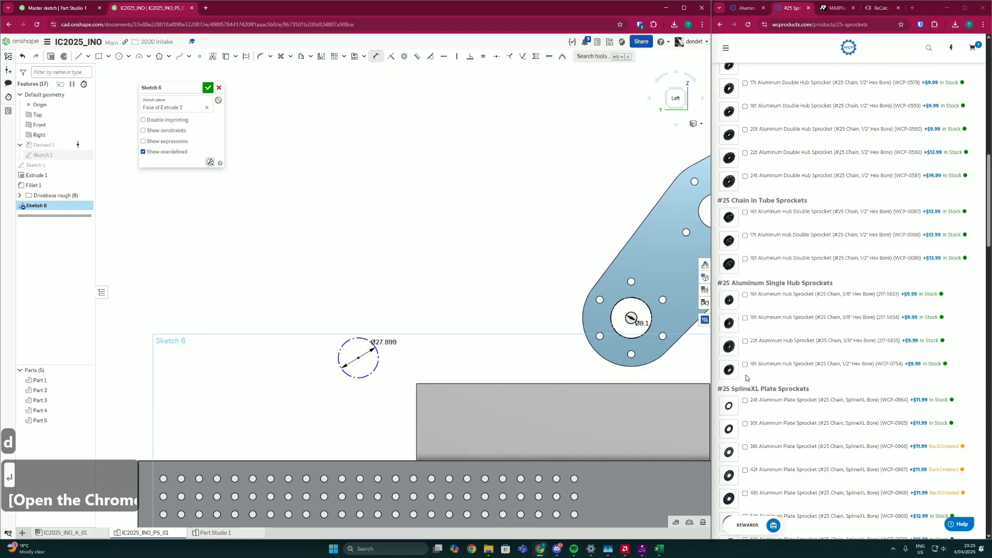
{"action": "scroll", "coordinate": [746, 378], "scroll_direction": "down", "scroll_amount": 2}
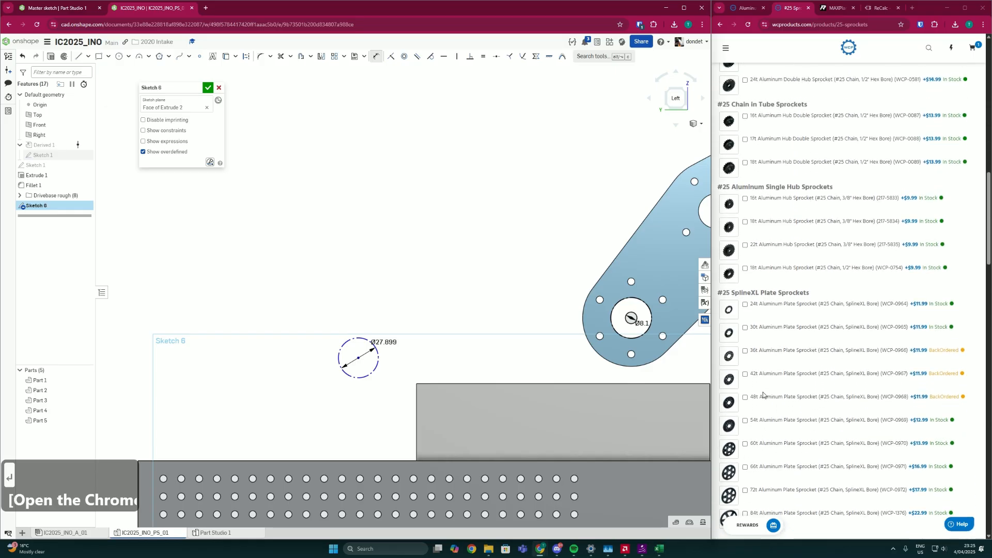
{"action": "scroll", "coordinate": [743, 362], "scroll_direction": "down", "scroll_amount": 8}
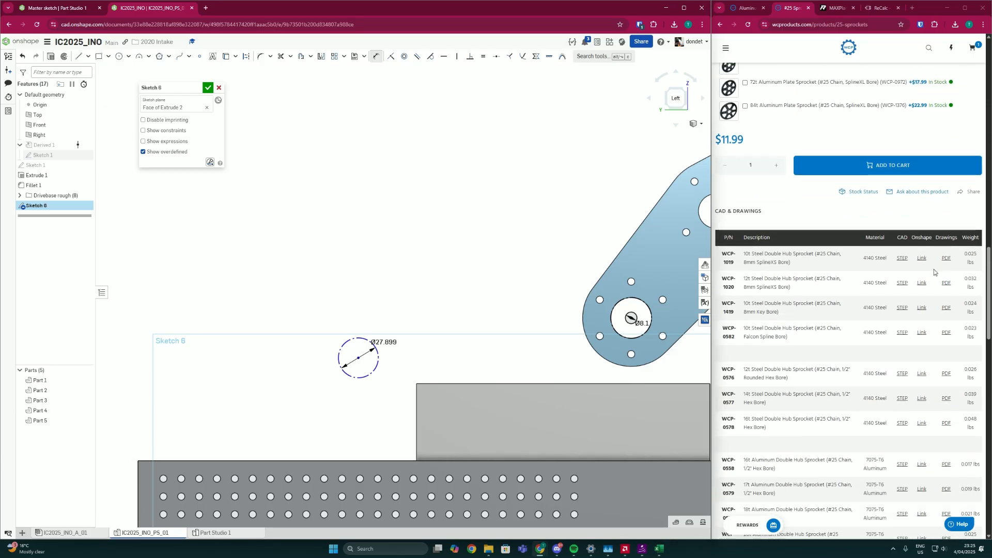
{"action": "scroll", "coordinate": [913, 385], "scroll_direction": "down", "scroll_amount": 2}
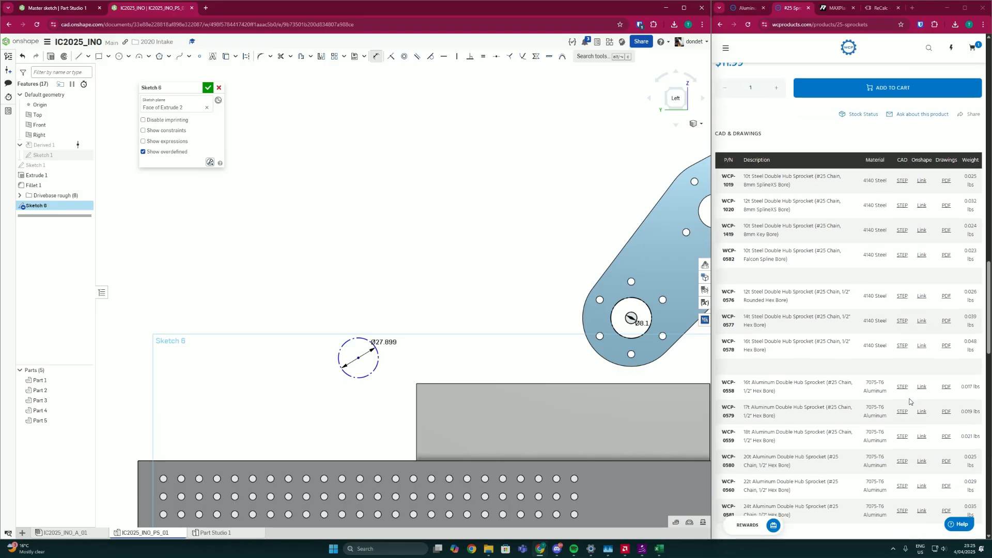
{"action": "left_click", "coordinate": [946, 437]}
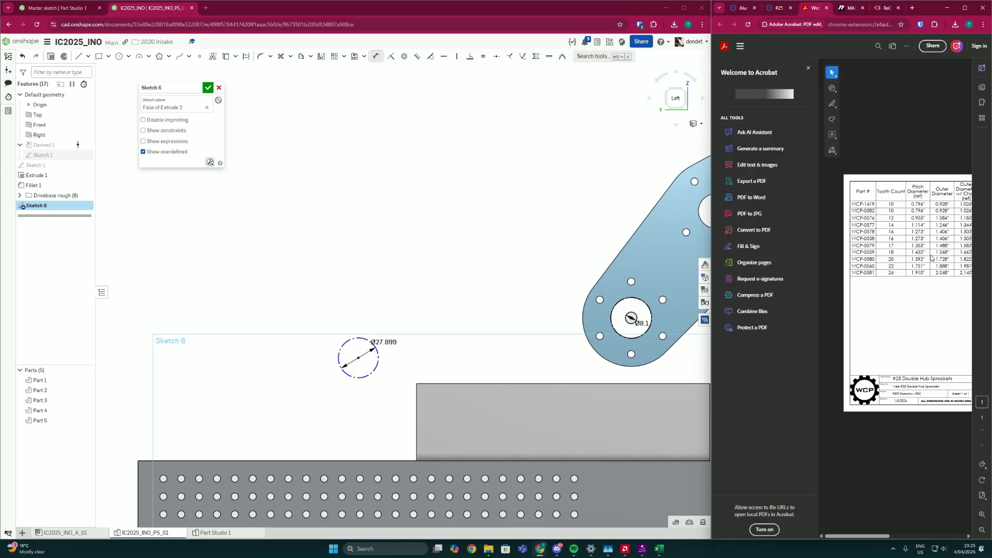
{"action": "left_click_drag", "start_coordinate": [940, 253], "coordinate": [858, 254]}
{"action": "key", "text": "ctrl+c"}
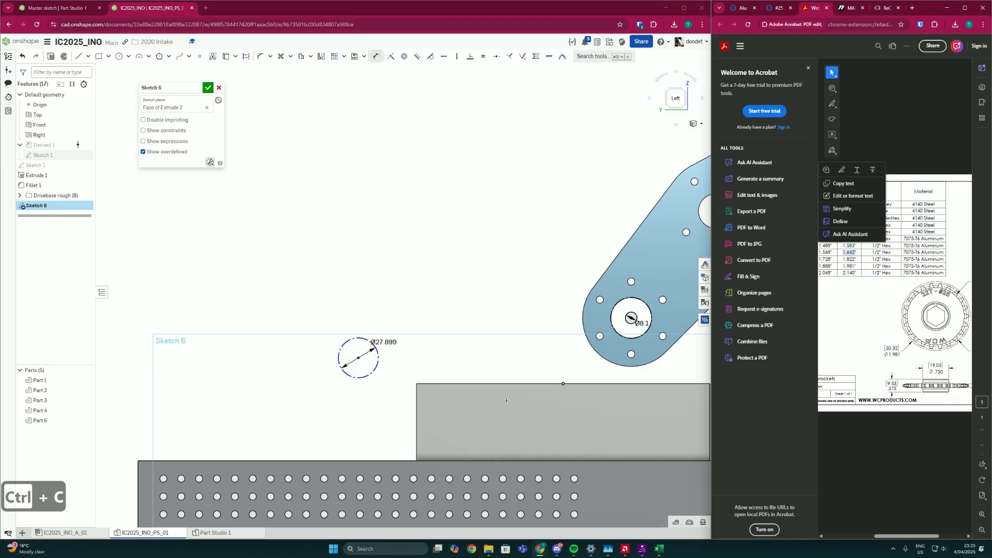
Step: Set the construction circle's diameter to 1.662 in
{"action": "double_click", "coordinate": [383, 344]}
{"action": "key", "text": "ctrl+v"}
{"action": "key", "text": "BackSpace"}
{"action": "type", "text": "in"}
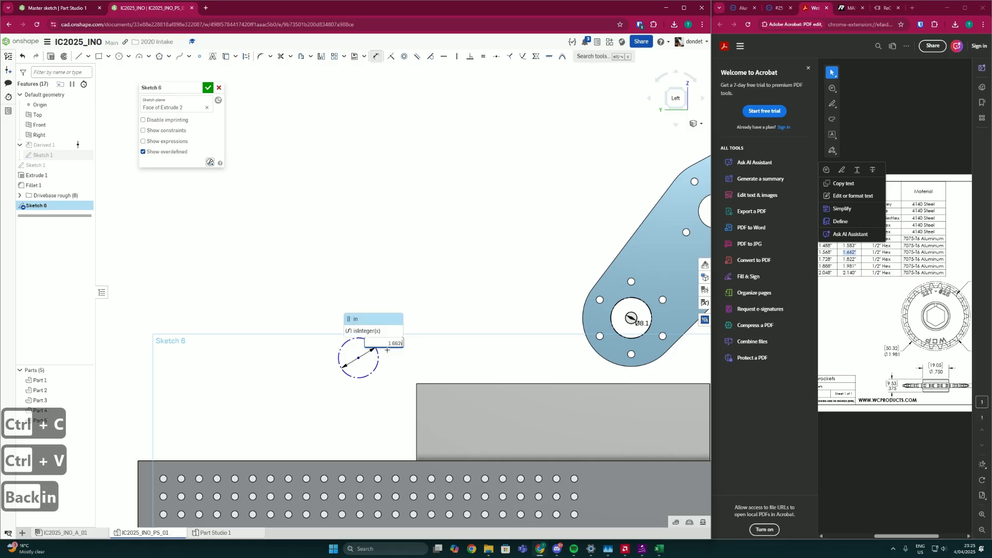
{"action": "key", "text": "Return"}
{"action": "scroll", "coordinate": [362, 350], "scroll_direction": "down", "scroll_amount": 3}
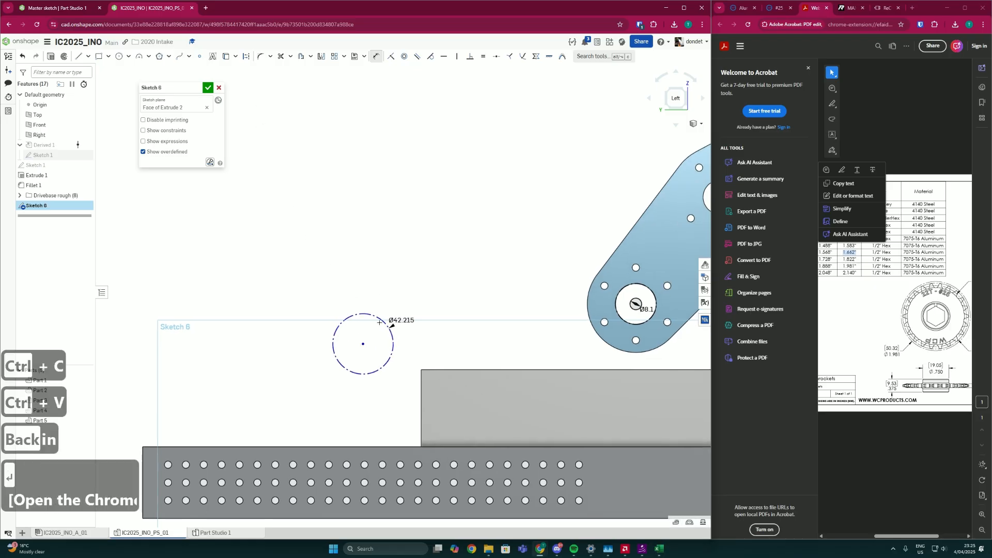
{"action": "key", "text": "Escape"}
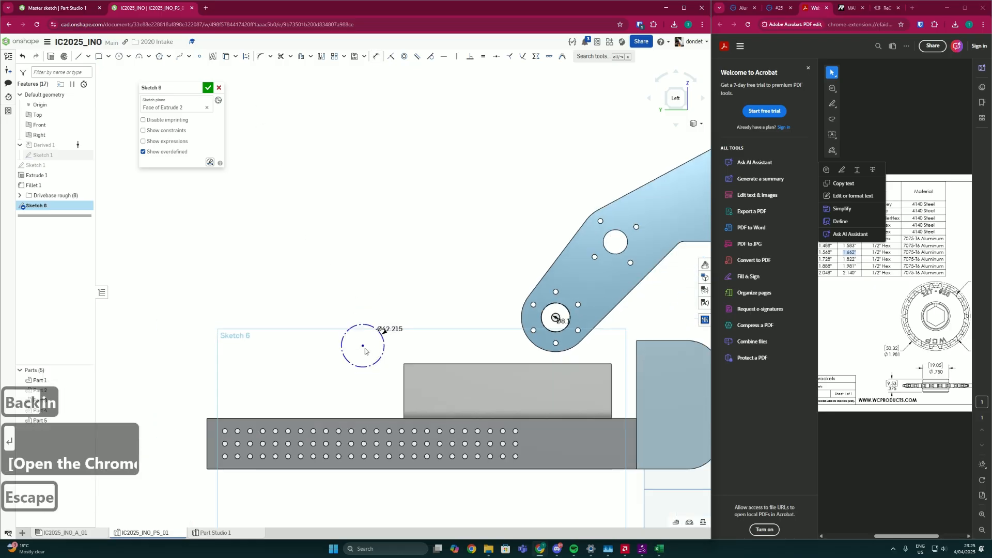
Step: Shift the construction circle slightly upward and sketch a concentric circle about 18 mm in diameter inside it
{"action": "mouse_move", "coordinate": [363, 345]}
{"action": "left_mouse_down"}
{"action": "mouse_move", "coordinate": [363, 328]}
{"action": "mouse_move", "coordinate": [364, 338]}
{"action": "left_mouse_up"}
{"action": "scroll", "coordinate": [364, 339], "scroll_direction": "up", "scroll_amount": 3}
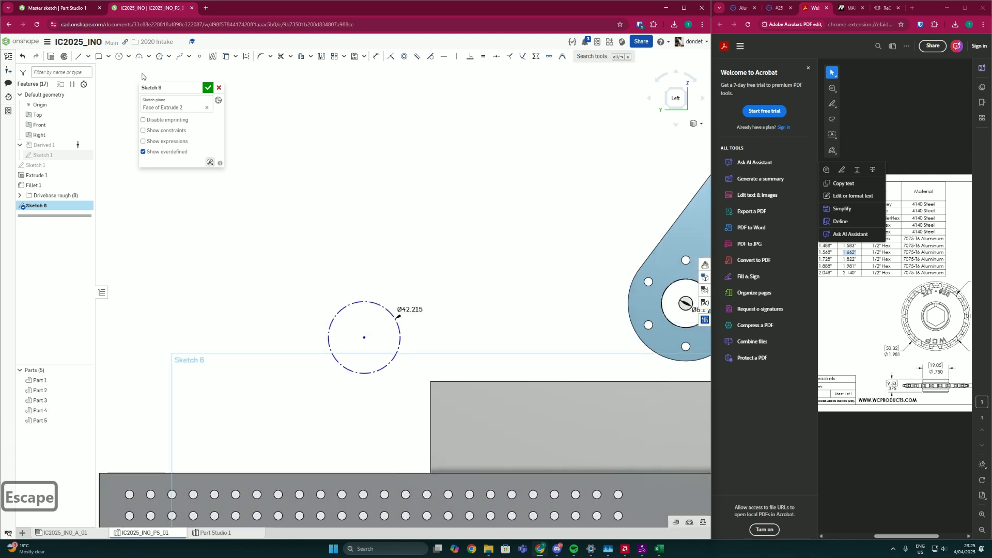
{"action": "left_click", "coordinate": [120, 56]}
{"action": "left_click", "coordinate": [364, 337]}
{"action": "left_click", "coordinate": [379, 339]}
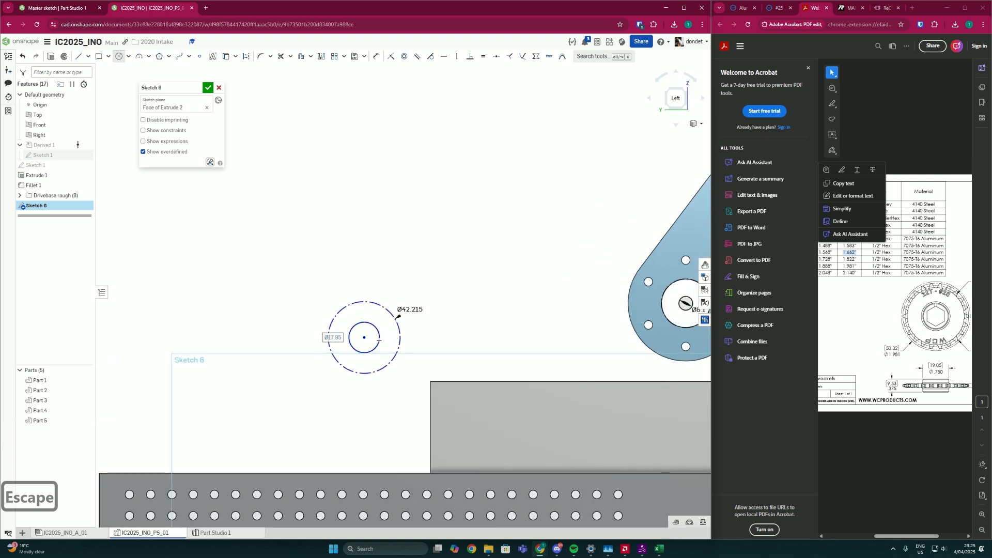
{"action": "scroll", "coordinate": [376, 341], "scroll_direction": "down", "scroll_amount": 1}
{"action": "key", "text": "Escape"}
Step: Dimension the inner circle's diameter and set it to 1.125 in
{"action": "key", "text": "d"}
{"action": "left_click", "coordinate": [379, 341]}
{"action": "left_click", "coordinate": [389, 344]}
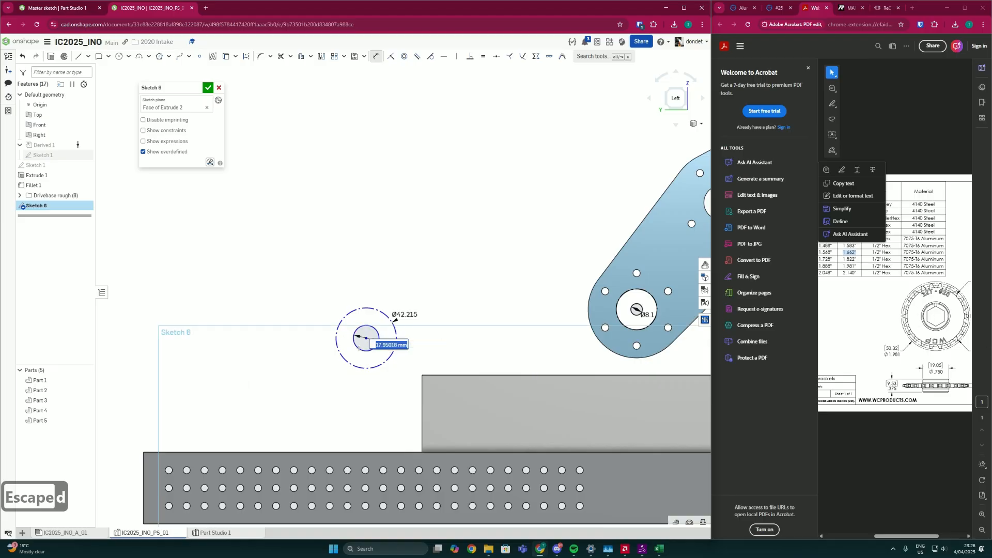
{"action": "scroll", "coordinate": [360, 348], "scroll_direction": "down", "scroll_amount": 1}
{"action": "scroll", "coordinate": [385, 342], "scroll_direction": "down", "scroll_amount": 1}
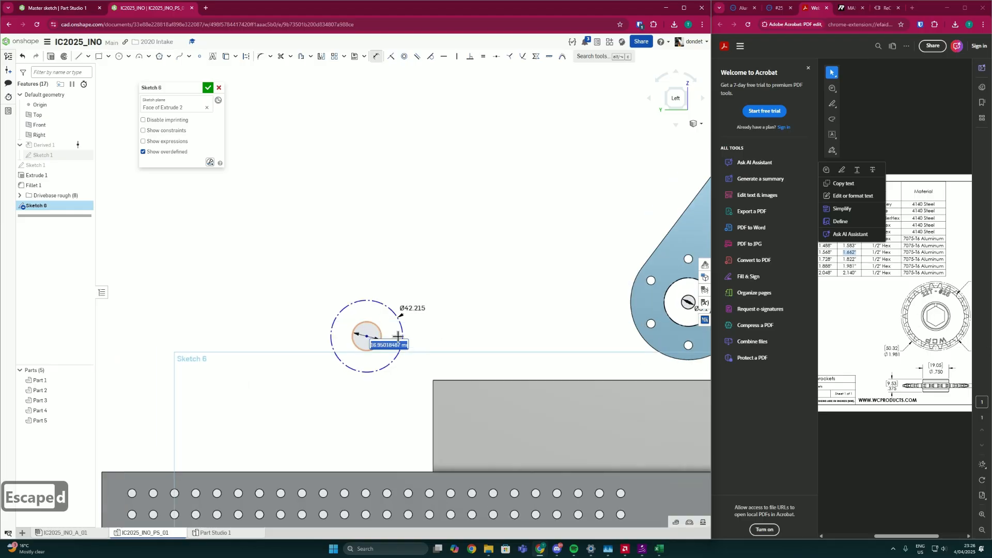
{"action": "type", "text": "1.125in"}
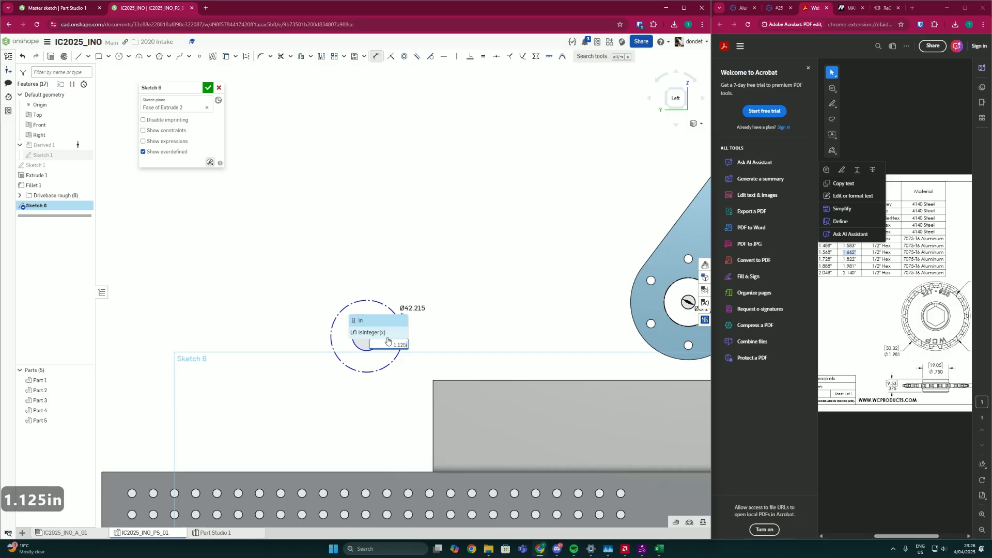
{"action": "key", "text": "Return"}
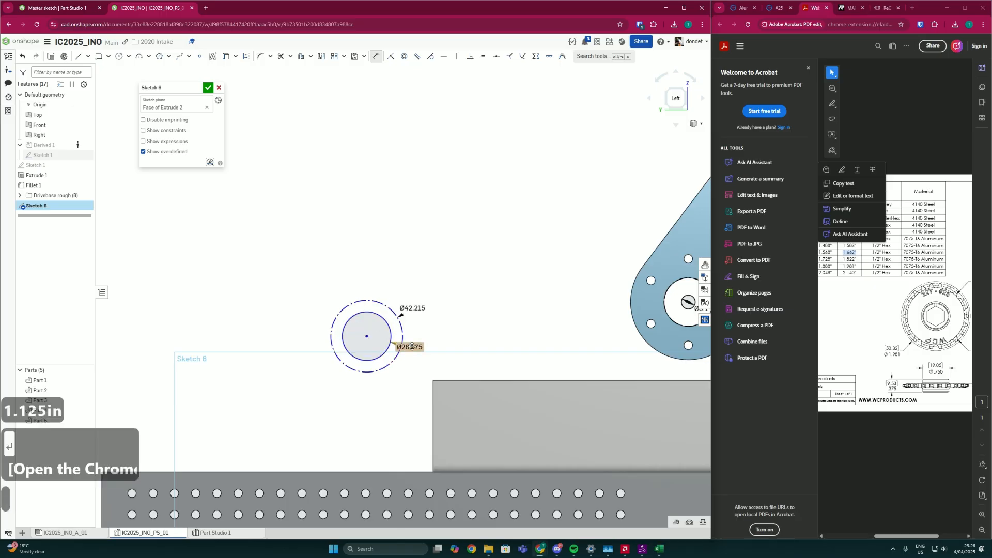
{"action": "scroll", "coordinate": [372, 337], "scroll_direction": "up", "scroll_amount": 2}
{"action": "key", "text": "Escape"}
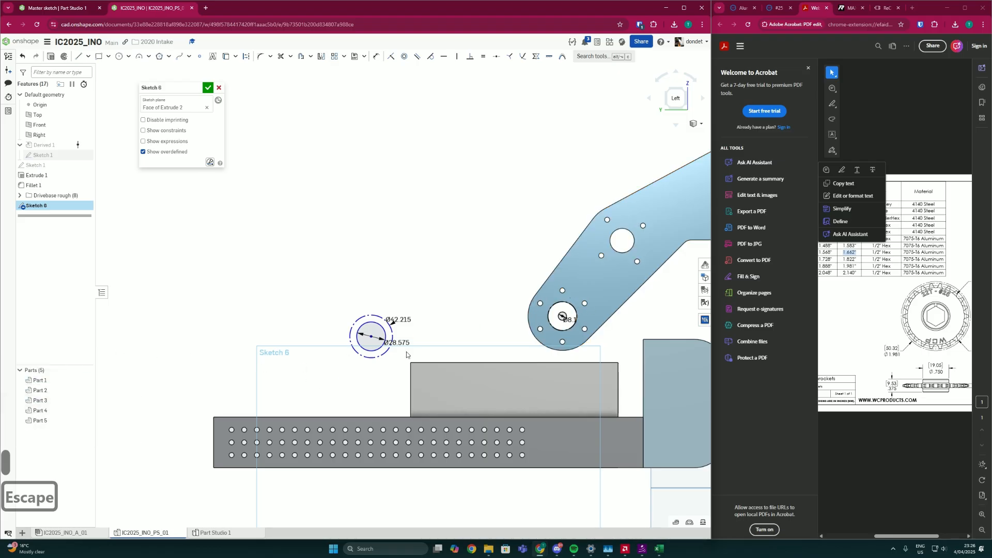
Step: Try dimensioning the distance from the sprocket circles' centre to the arm plate's lower hole centre, and delete that dimension
{"action": "scroll", "coordinate": [392, 341], "scroll_direction": "down", "scroll_amount": 4}
{"action": "key", "text": "d"}
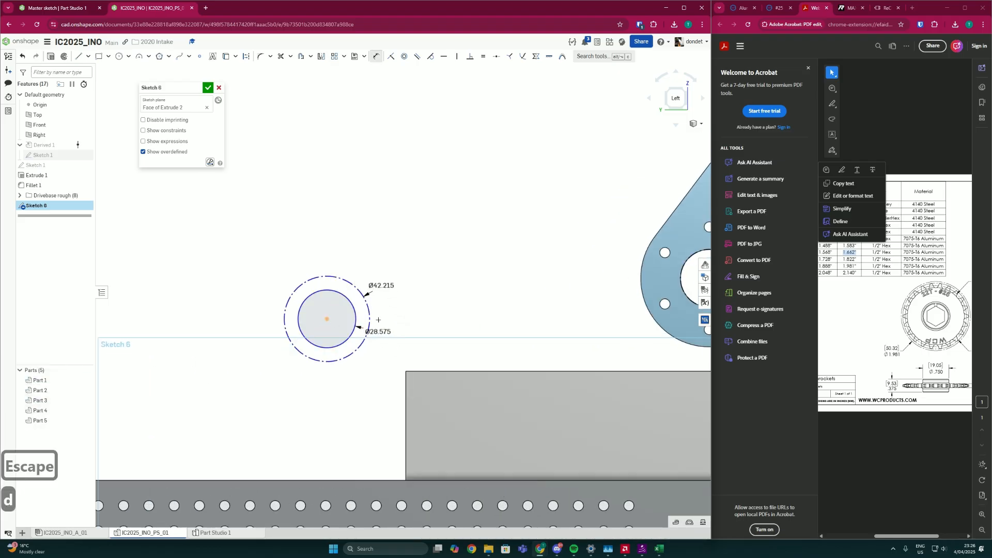
{"action": "middle_click_drag", "start_coordinate": [378, 320], "coordinate": [269, 347]}
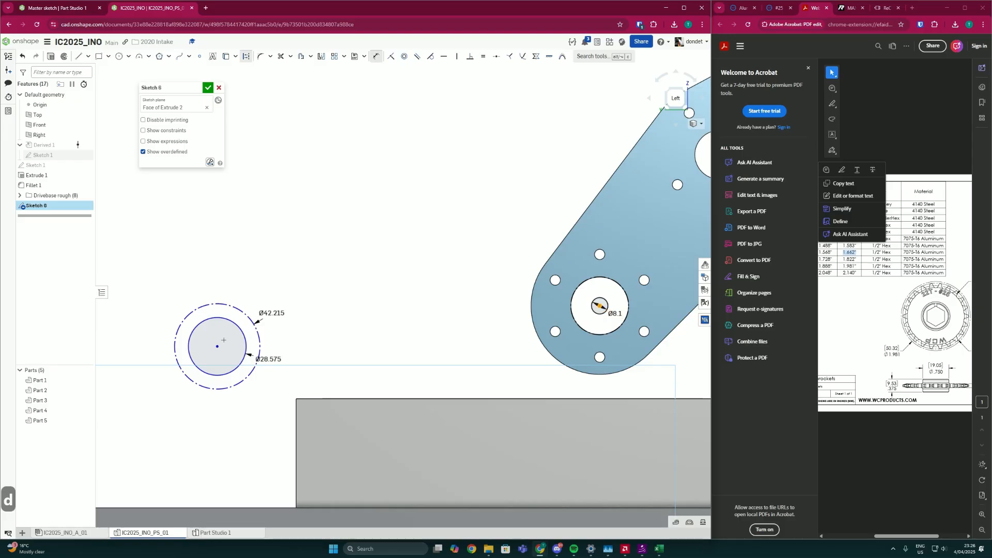
{"action": "left_click", "coordinate": [217, 346]}
{"action": "left_click", "coordinate": [599, 306]}
{"action": "left_click", "coordinate": [426, 348]}
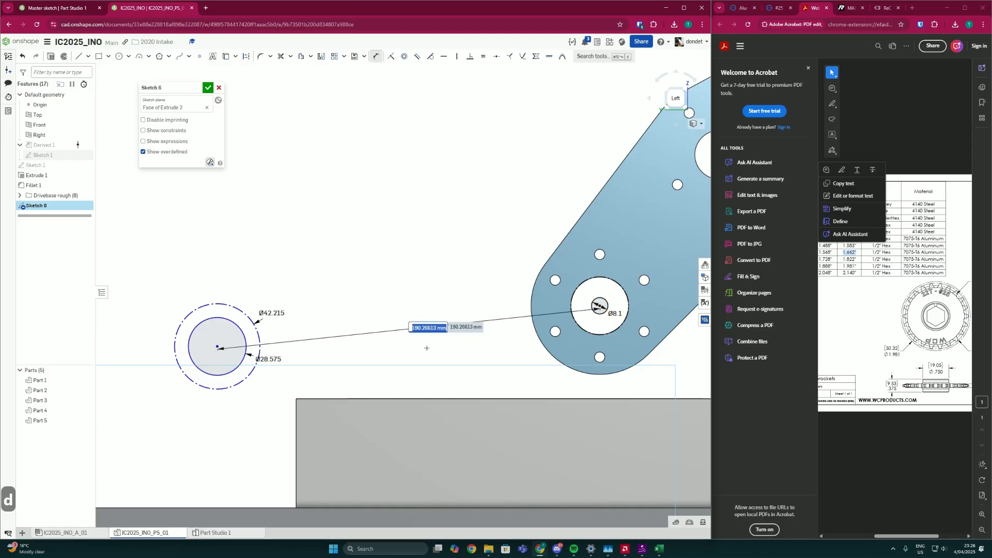
{"action": "key", "text": "Return"}
{"action": "scroll", "coordinate": [422, 353], "scroll_direction": "up", "scroll_amount": 3}
{"action": "key", "text": "Escape"}
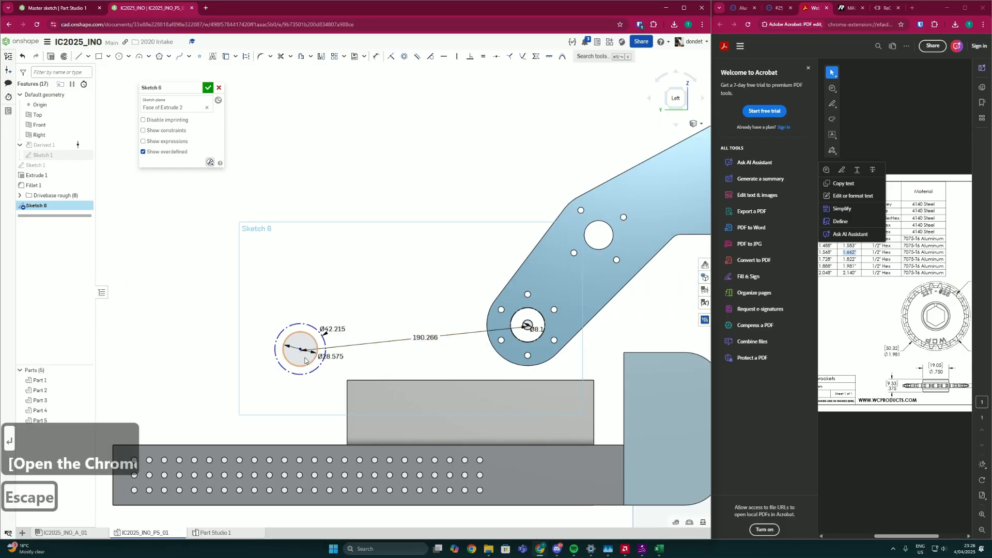
{"action": "key", "text": "Escape"}
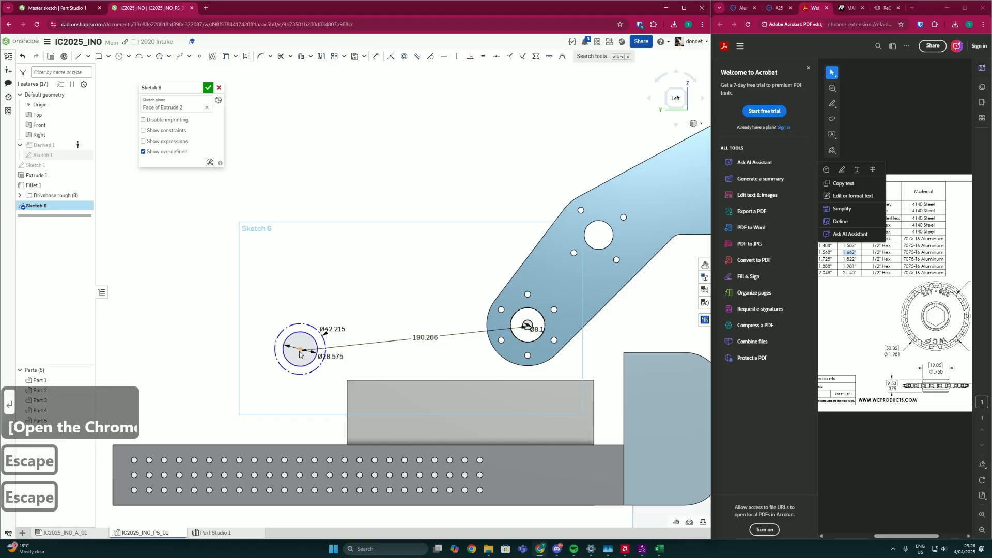
{"action": "left_click", "coordinate": [396, 349]}
{"action": "key", "text": "Delete"}
Step: Move the sprocket circles slightly lower and dimension the distance from their centre to the arm plate's lower hole centre
{"action": "left_click_drag", "start_coordinate": [300, 350], "coordinate": [305, 362]}
{"action": "scroll", "coordinate": [380, 389], "scroll_direction": "down", "scroll_amount": 3}
{"action": "key", "text": "d"}
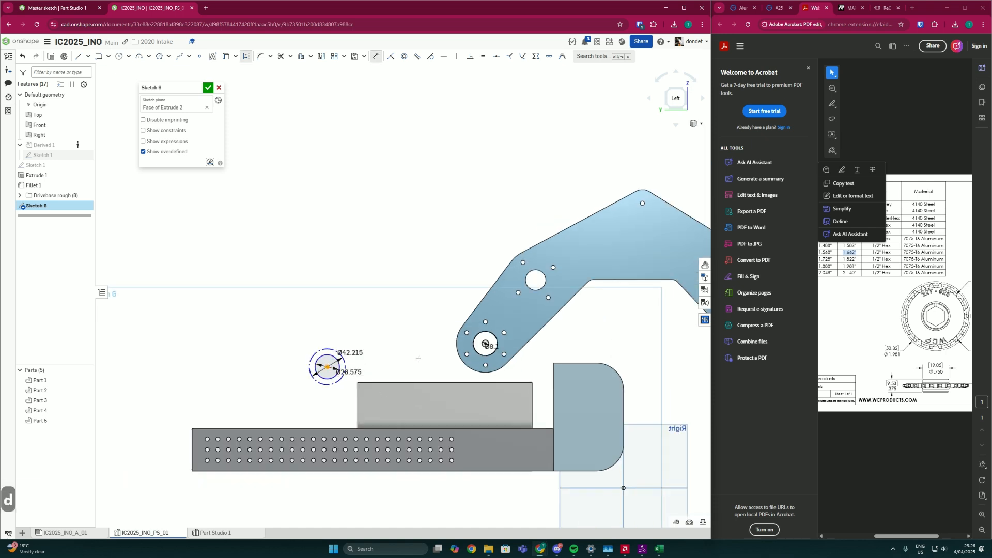
{"action": "scroll", "coordinate": [485, 344], "scroll_direction": "up", "scroll_amount": 1}
{"action": "left_click", "coordinate": [485, 344]}
{"action": "left_click", "coordinate": [402, 347]}
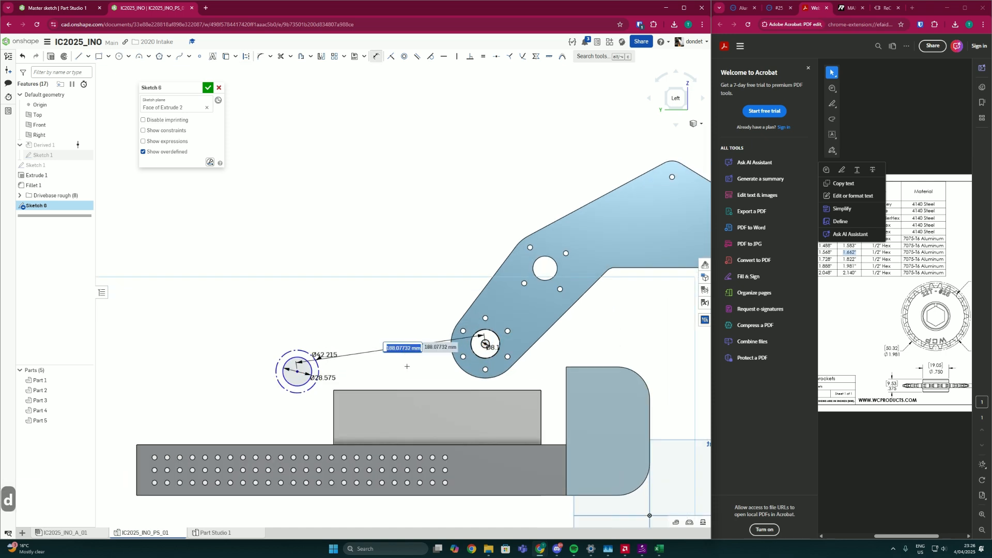
{"action": "key", "text": "Return"}
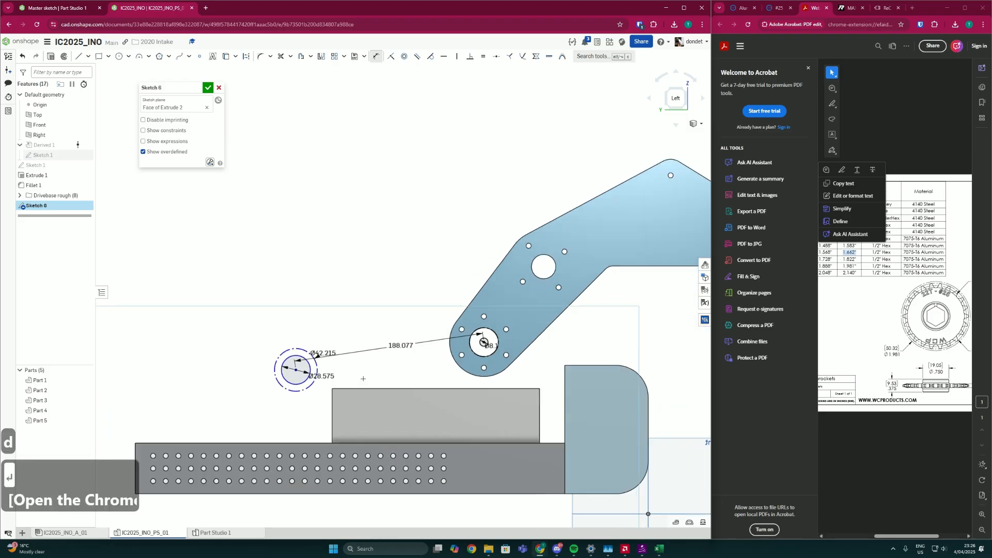
{"action": "scroll", "coordinate": [354, 374], "scroll_direction": "up", "scroll_amount": 2}
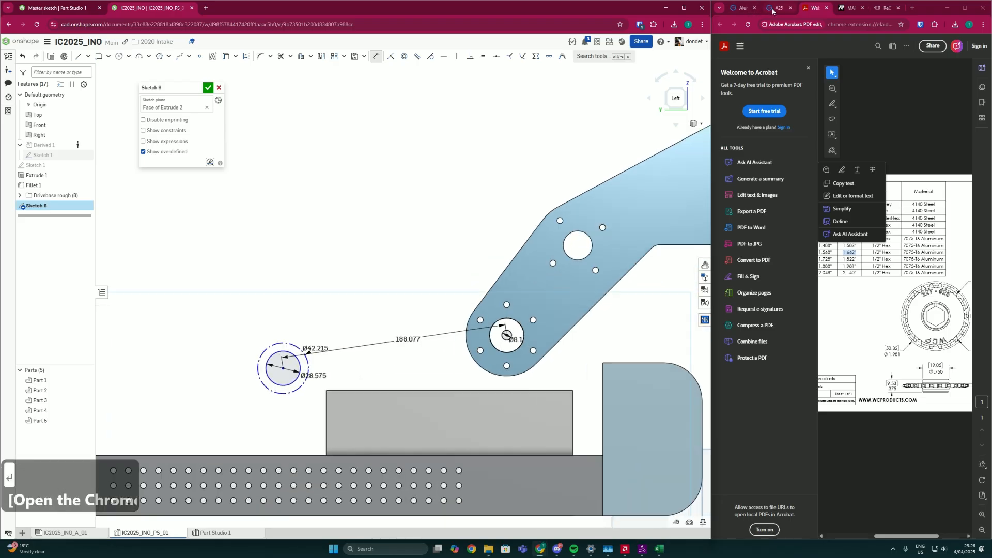
Step: Switch to the ReCalc website and open its Chain Calculator
{"action": "left_click", "coordinate": [877, 9]}
{"action": "left_click", "coordinate": [842, 46]}
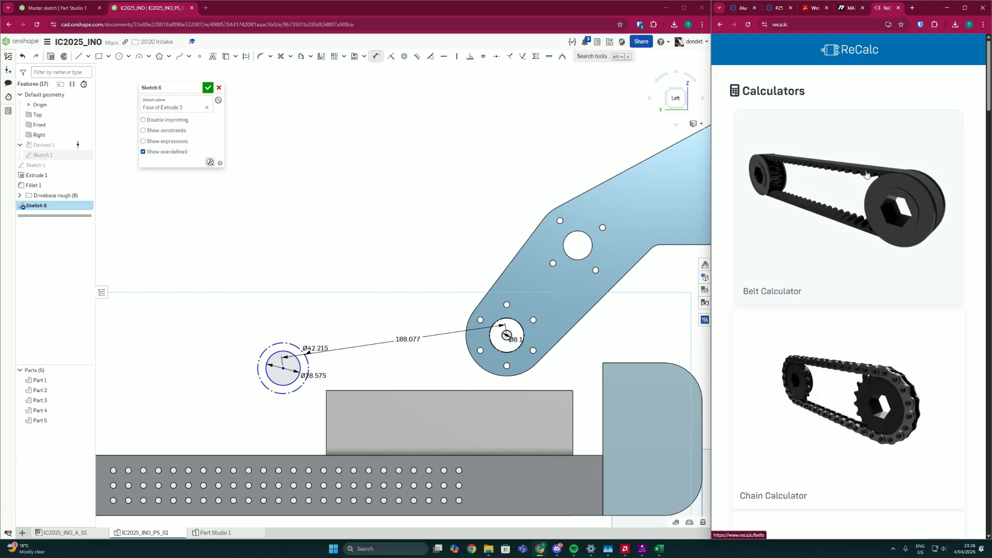
{"action": "scroll", "coordinate": [841, 280], "scroll_direction": "down", "scroll_amount": 1}
{"action": "scroll", "coordinate": [841, 279], "scroll_direction": "down", "scroll_amount": 1}
{"action": "left_click", "coordinate": [812, 354]}
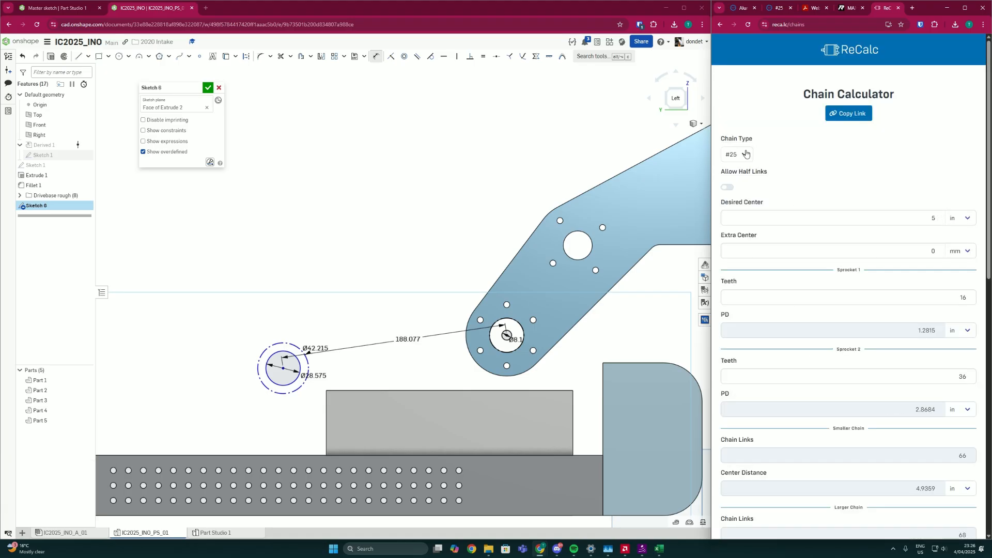
Step: Set the chain calculator's desired center to 188.077 mm and Sprocket 1 to 18 teeth
{"action": "left_click", "coordinate": [959, 218]}
{"action": "left_click", "coordinate": [959, 254]}
{"action": "key", "text": "shift+Tab"}
{"action": "type", "text": "188."}
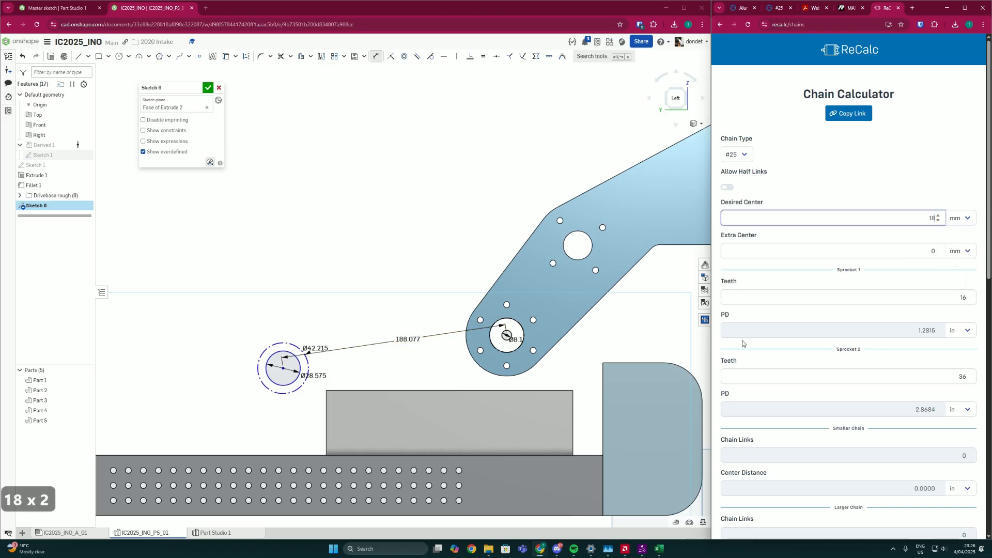
{"action": "key", "text": "BackSpace"}
{"action": "type", "text": ".077"}
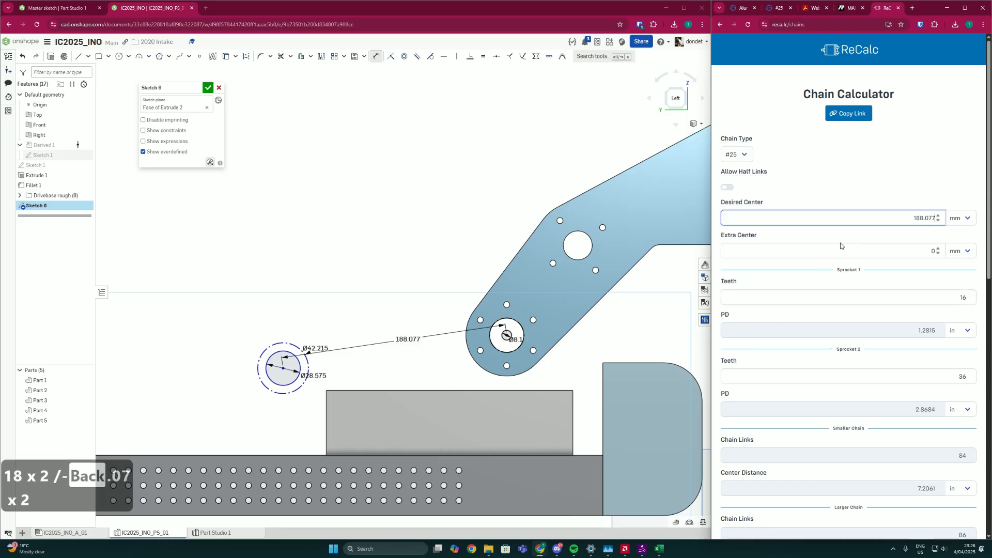
{"action": "left_click", "coordinate": [840, 246]}
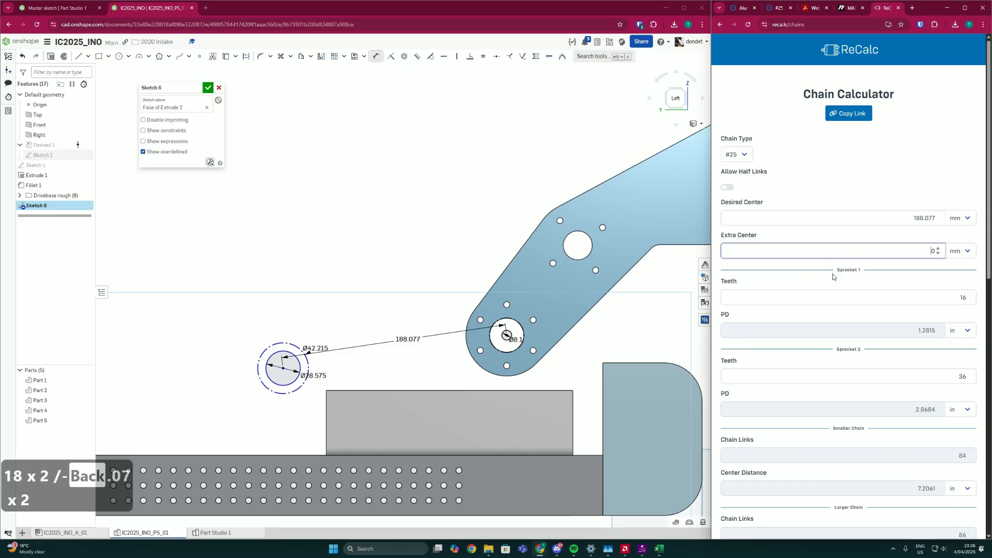
{"action": "left_click", "coordinate": [819, 298]}
{"action": "type", "text": "18"}
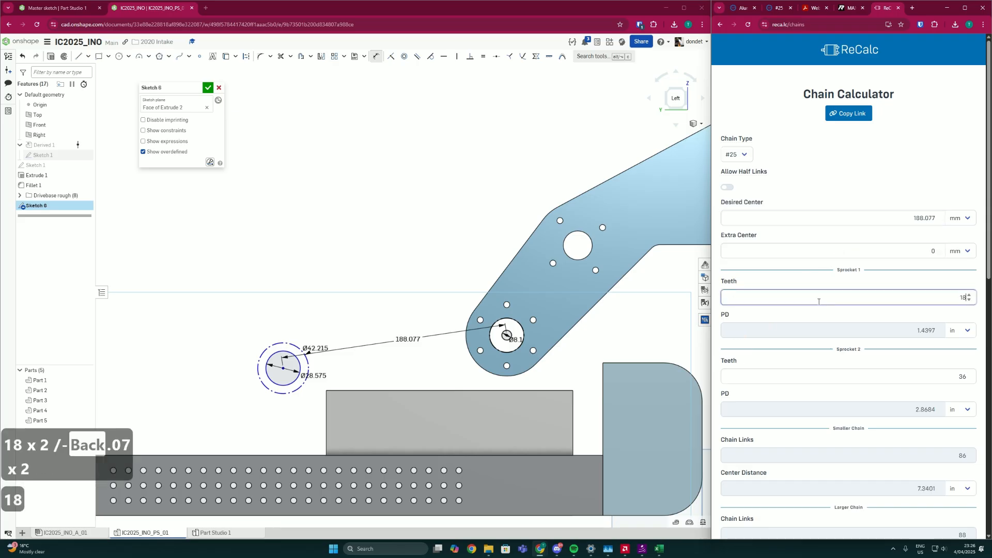
Step: Switch the smaller chain's center distance unit to millimetres
{"action": "left_click", "coordinate": [891, 377]}
{"action": "scroll", "coordinate": [891, 405], "scroll_direction": "down", "scroll_amount": 3}
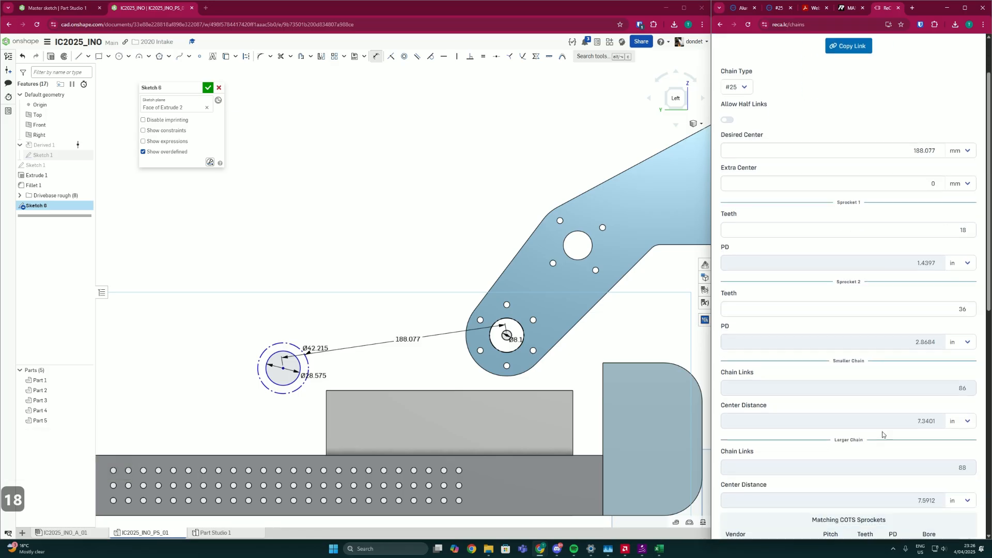
{"action": "left_click", "coordinate": [960, 333]}
{"action": "left_click", "coordinate": [954, 368]}
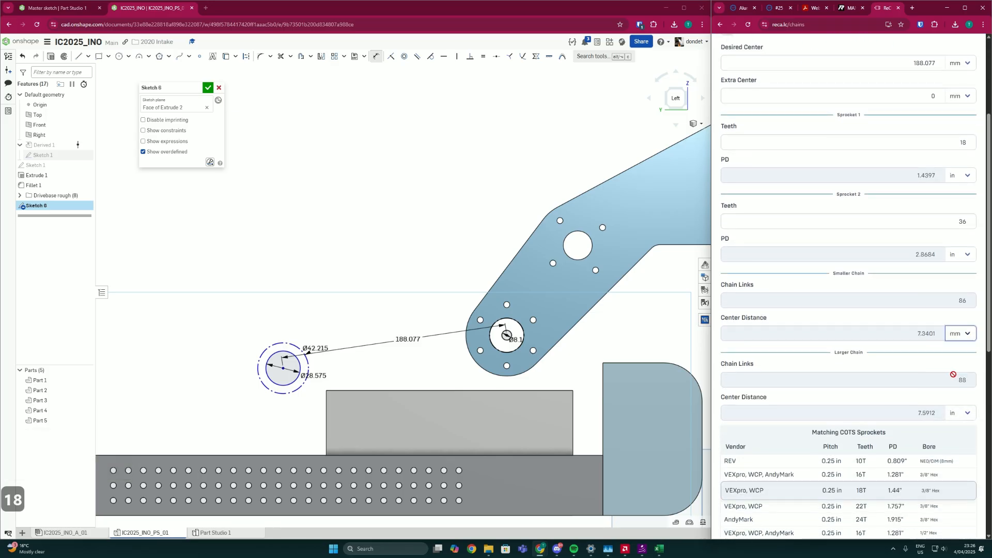
Step: Switch the larger chain's center distance unit to millimetres
{"action": "scroll", "coordinate": [955, 383], "scroll_direction": "down", "scroll_amount": 1}
{"action": "left_click", "coordinate": [960, 374]}
{"action": "left_click", "coordinate": [956, 409]}
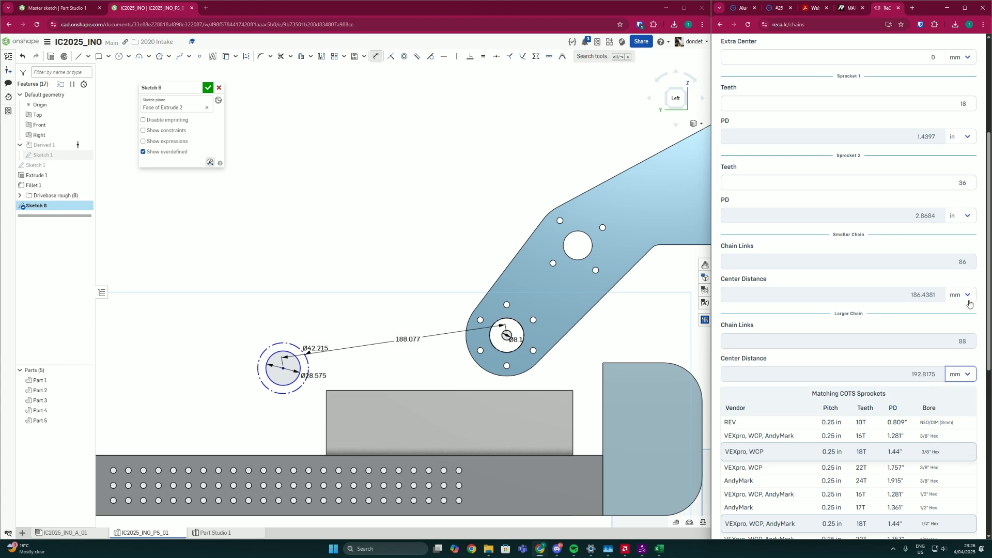
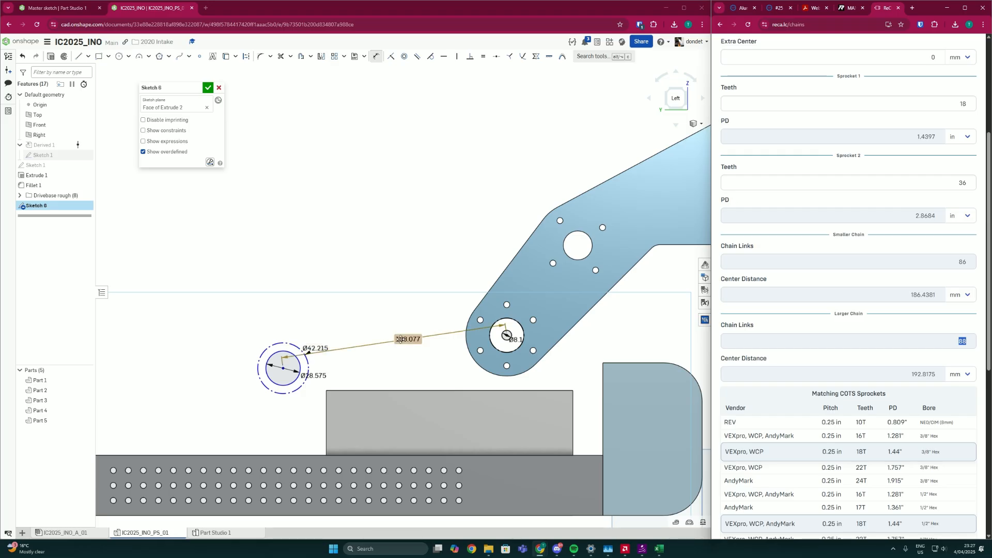
Step: In the Onshape sketch, set the distance between the sprocket centre and the arm plate's lower hole centre to 192.8175 mm
{"action": "double_click", "coordinate": [400, 338]}
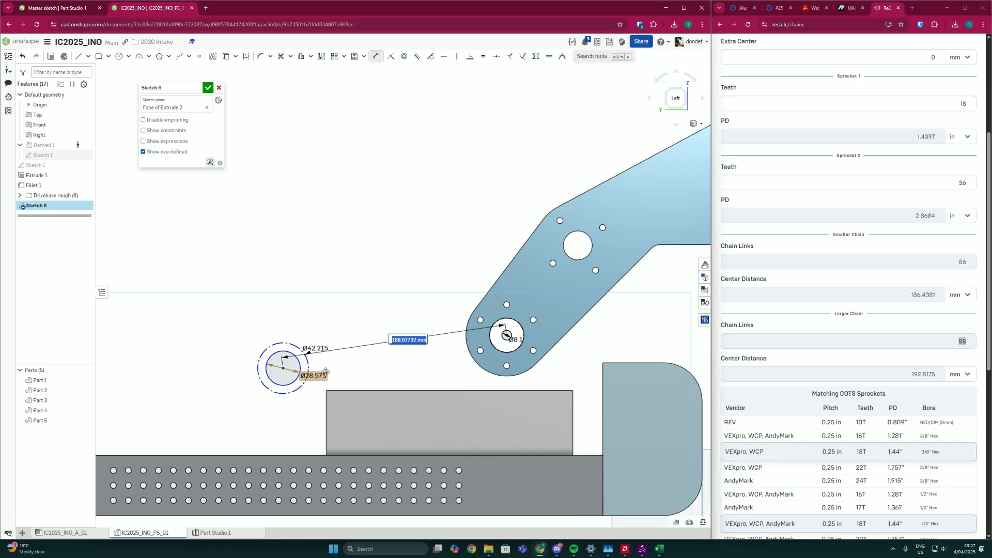
{"action": "type", "text": "192.71"}
{"action": "key", "text": "BackSpace"}
{"action": "key", "text": "BackSpace"}
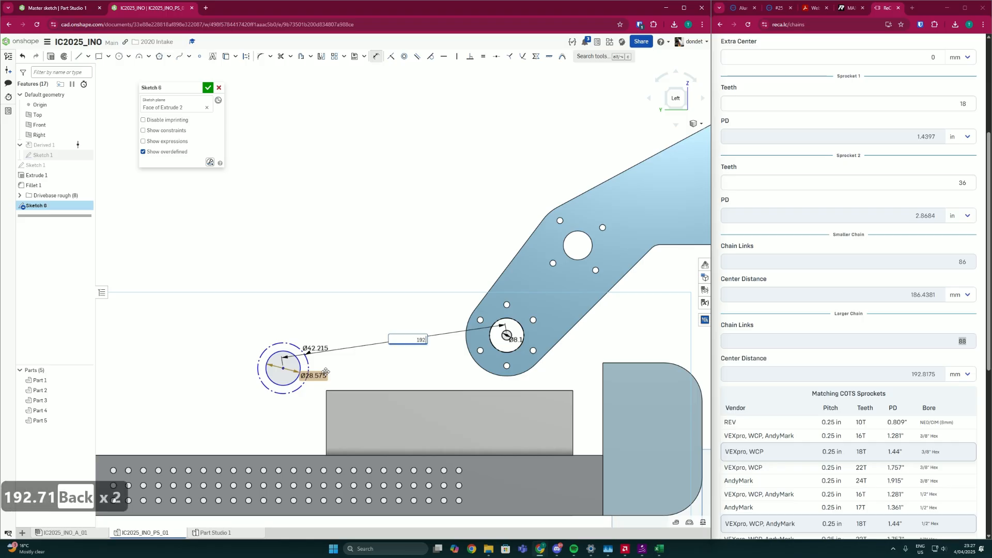
{"action": "type", "text": "8175"}
{"action": "key", "text": "Return"}
{"action": "scroll", "coordinate": [263, 375], "scroll_direction": "up", "scroll_amount": 5}
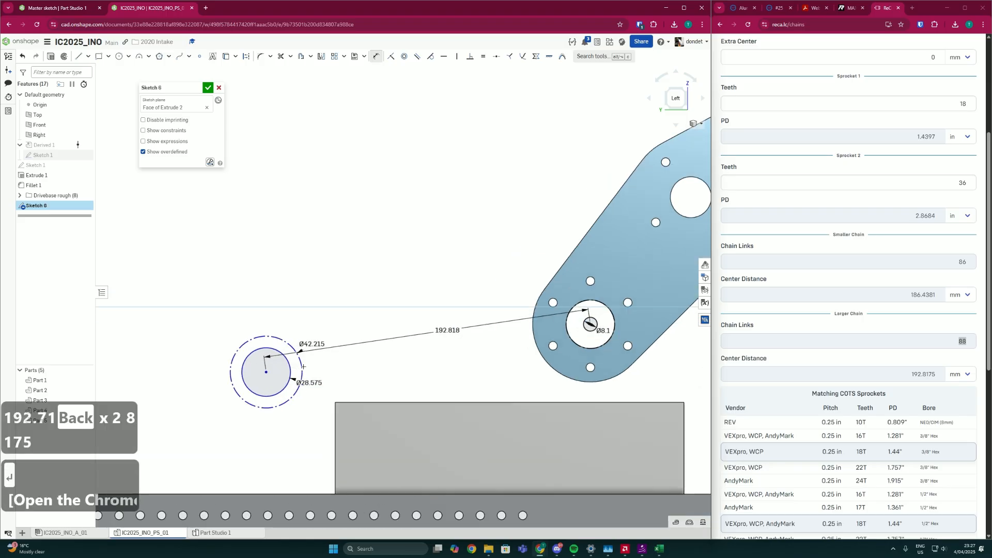
{"action": "key", "text": "Escape"}
Step: Reposition the sprocket circles vertically beside the gray block, lowering them and raising them slightly again
{"action": "left_click_drag", "start_coordinate": [257, 380], "coordinate": [263, 418]}
{"action": "scroll", "coordinate": [273, 331], "scroll_direction": "down", "scroll_amount": 2}
{"action": "scroll", "coordinate": [392, 321], "scroll_direction": "down", "scroll_amount": 1}
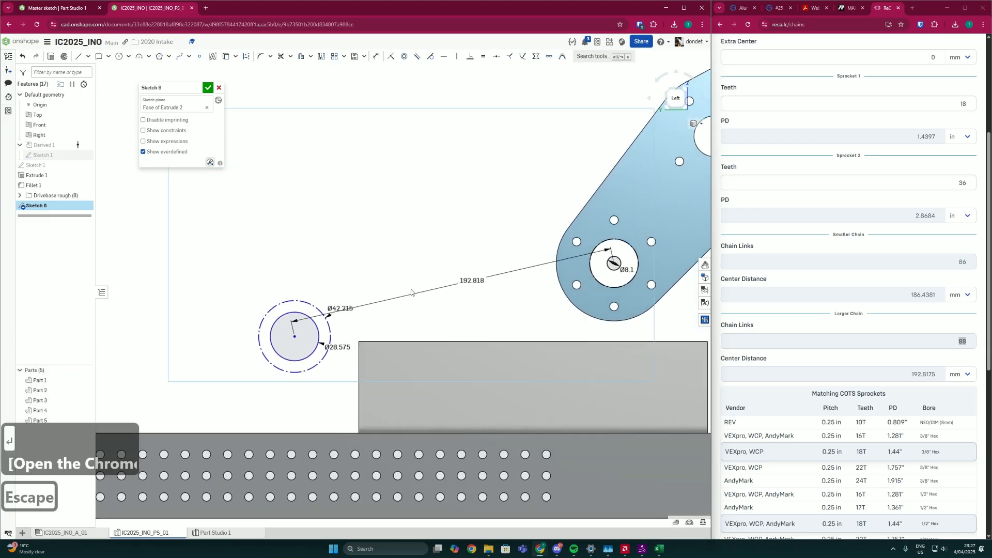
{"action": "scroll", "coordinate": [379, 300], "scroll_direction": "down", "scroll_amount": 1}
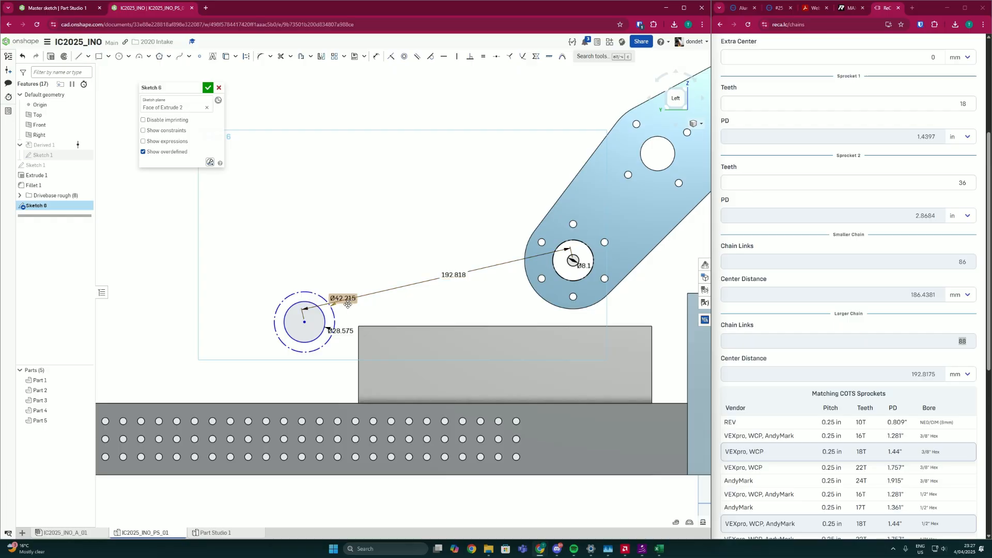
{"action": "scroll", "coordinate": [300, 296], "scroll_direction": "up", "scroll_amount": 1}
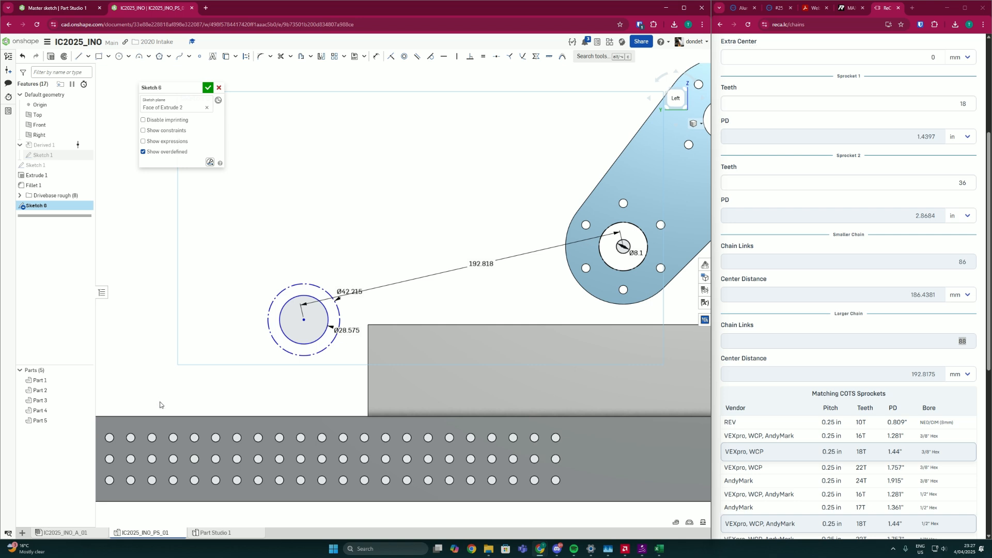
{"action": "left_click_drag", "start_coordinate": [304, 320], "coordinate": [303, 314]}
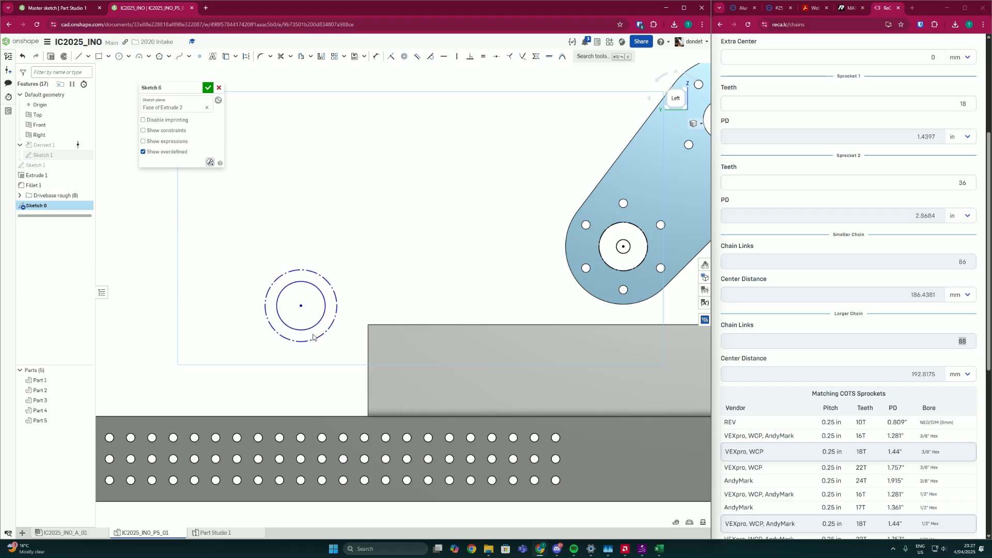
Step: Sketch two separate lines running from above and below the sprocket circles to the arm plate's lower hole
{"action": "scroll", "coordinate": [309, 338], "scroll_direction": "down", "scroll_amount": 2}
{"action": "left_click", "coordinate": [79, 56]}
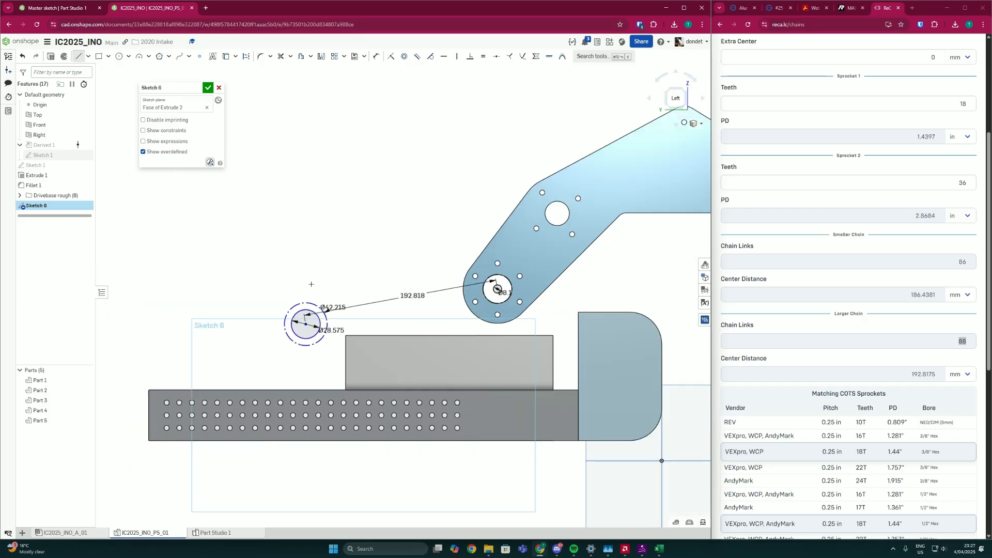
{"action": "left_click", "coordinate": [296, 293]}
{"action": "left_click", "coordinate": [491, 269]}
{"action": "key", "text": "Escape"}
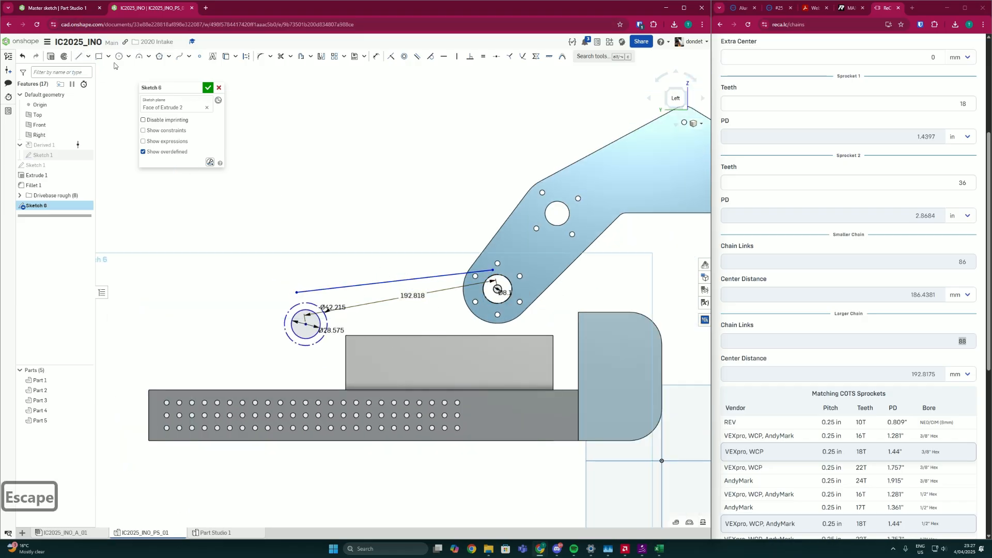
{"action": "left_click", "coordinate": [297, 350]}
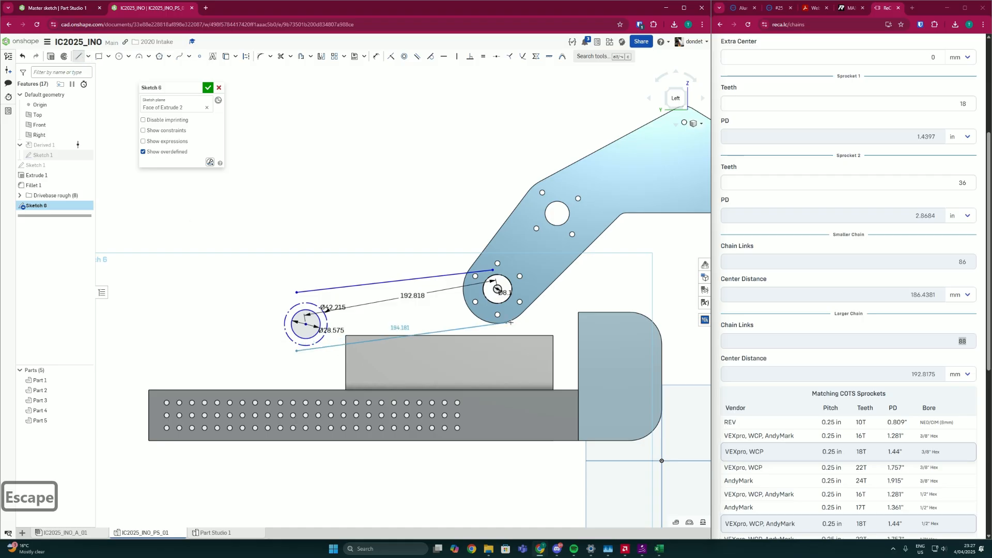
{"action": "left_click", "coordinate": [506, 308]}
{"action": "key", "text": "Escape"}
Step: Convert both chain lines to construction geometry
{"action": "left_click", "coordinate": [330, 291]}
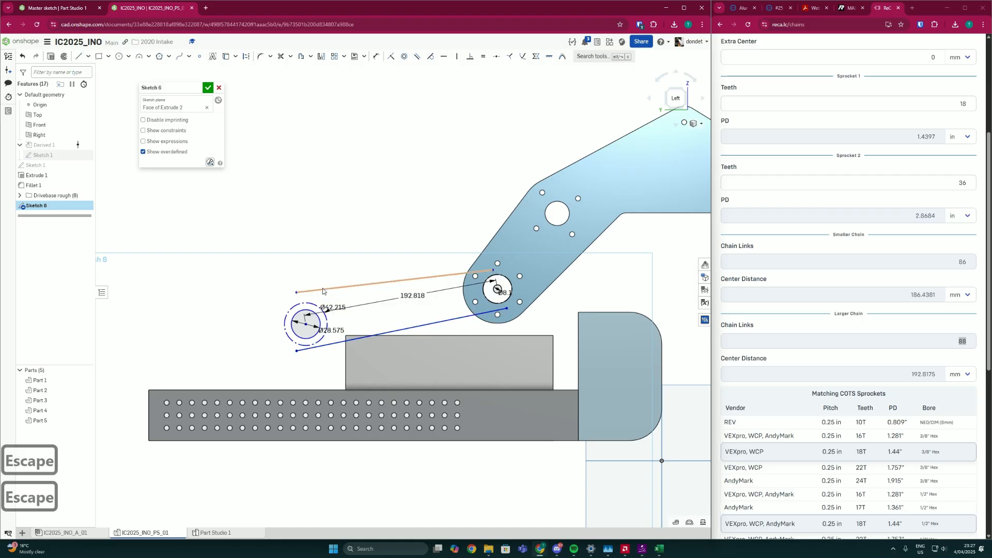
{"action": "key", "text": "q"}
{"action": "left_click", "coordinate": [335, 343]}
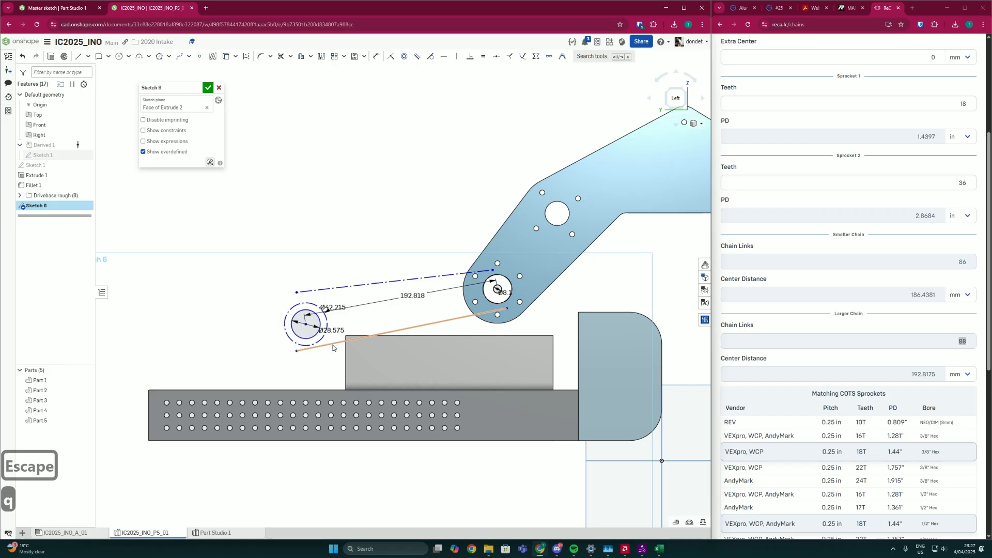
{"action": "key", "text": "q"}
Step: Make the upper and lower chain lines tangent to the sprocket's 42.215 mm pitch circle
{"action": "scroll", "coordinate": [305, 302], "scroll_direction": "up", "scroll_amount": 3}
{"action": "key", "text": "t"}
{"action": "left_click", "coordinate": [311, 286]}
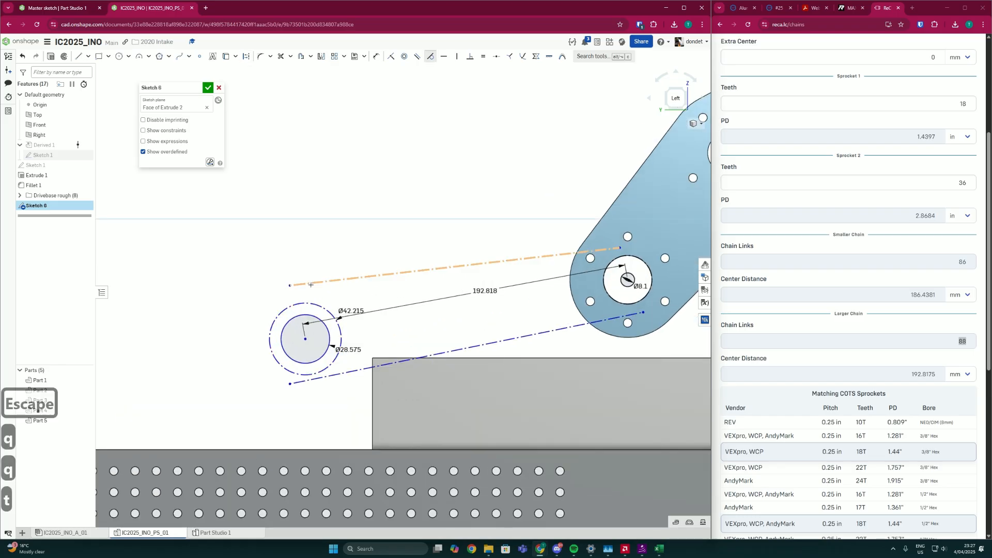
{"action": "left_click", "coordinate": [309, 302]}
{"action": "left_click", "coordinate": [337, 374]}
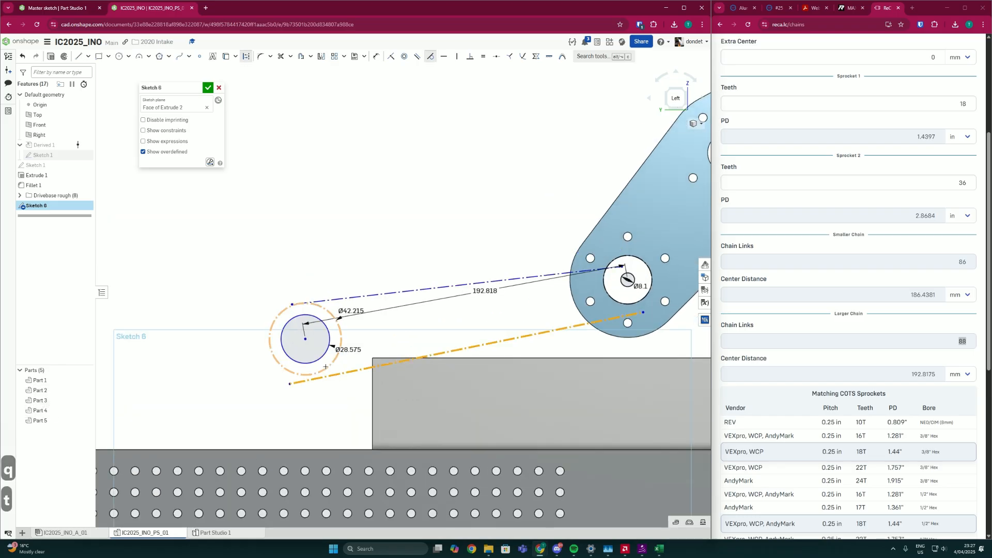
{"action": "left_click", "coordinate": [326, 369]}
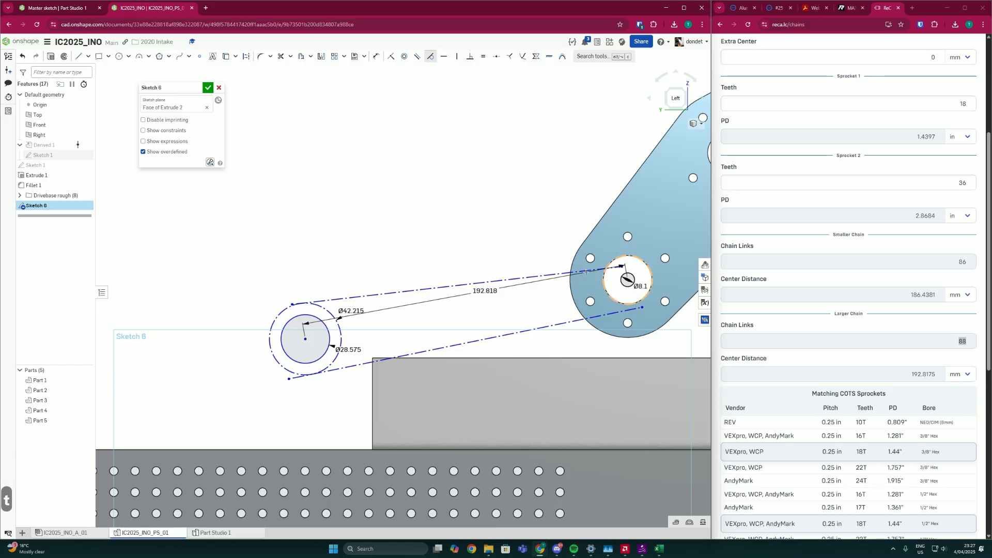
Step: Make both chain lines tangent to the edge of the arm plate's large lower hole
{"action": "left_click", "coordinate": [585, 271]}
{"action": "left_click", "coordinate": [622, 257]}
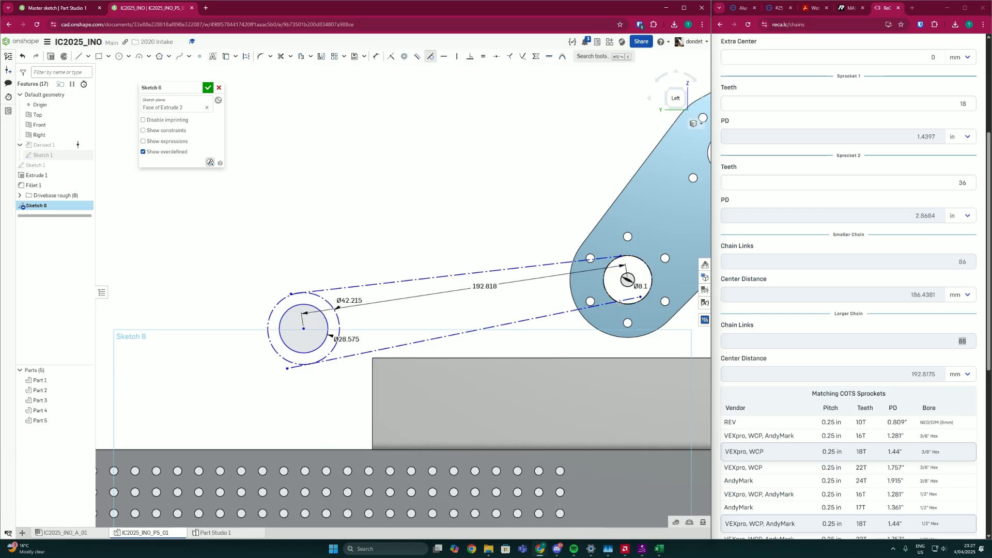
{"action": "left_click", "coordinate": [629, 303]}
{"action": "left_click", "coordinate": [629, 303]}
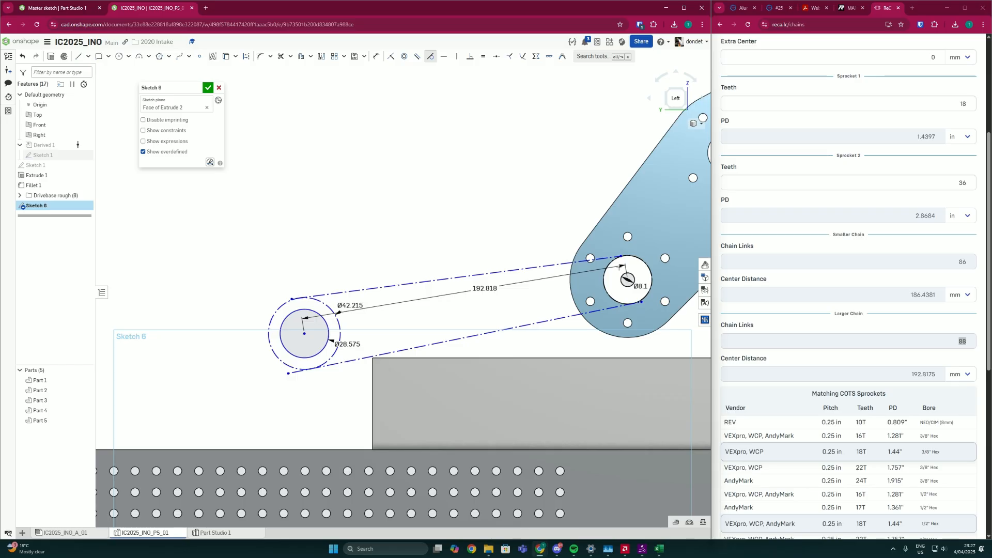
{"action": "key", "text": "Escape"}
Step: Make the loose endpoints of the chain lines coincident with the sprocket pitch circle and the arm plate's hole edge
{"action": "key", "text": "i"}
{"action": "key", "text": "o"}
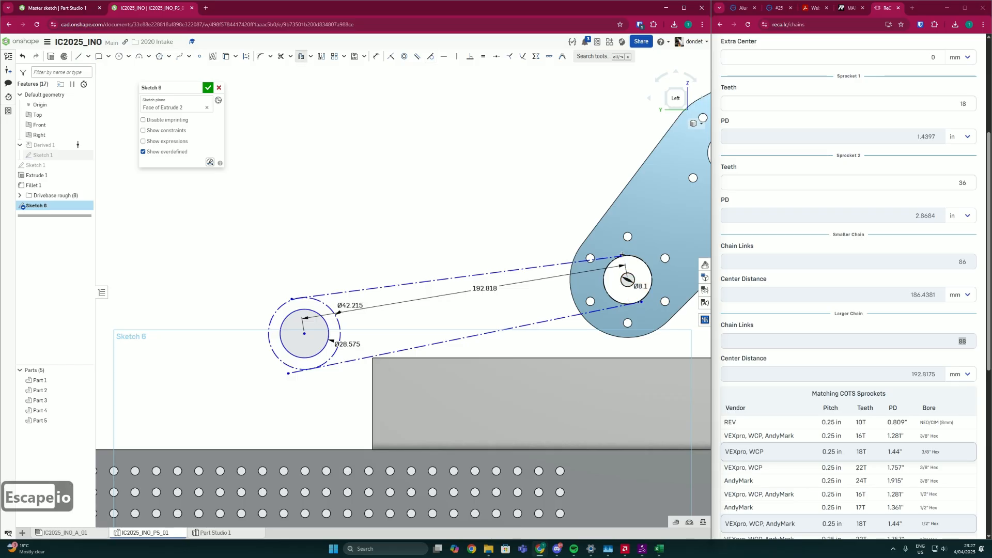
{"action": "key", "text": "Escape"}
{"action": "key", "text": "i"}
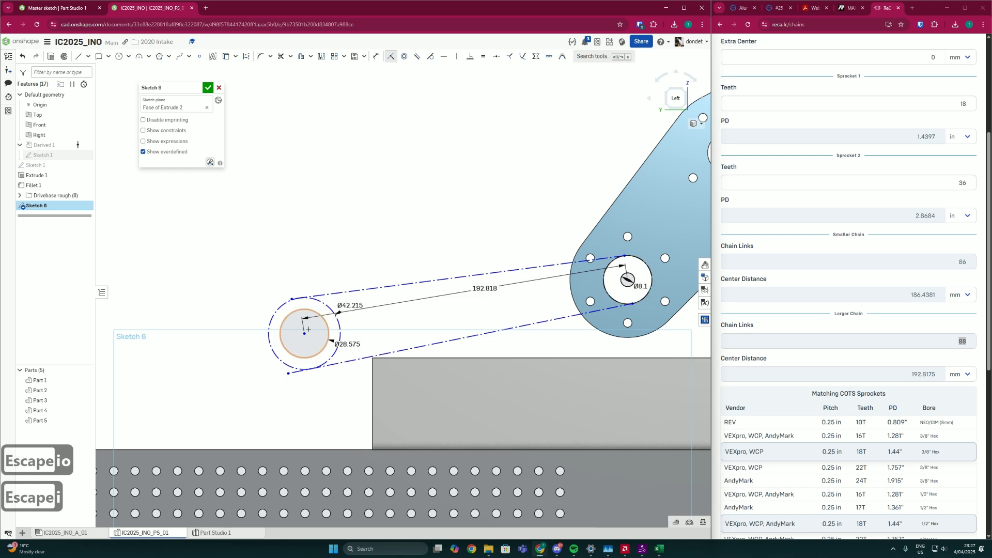
{"action": "left_click", "coordinate": [288, 373]}
{"action": "left_click", "coordinate": [277, 356]}
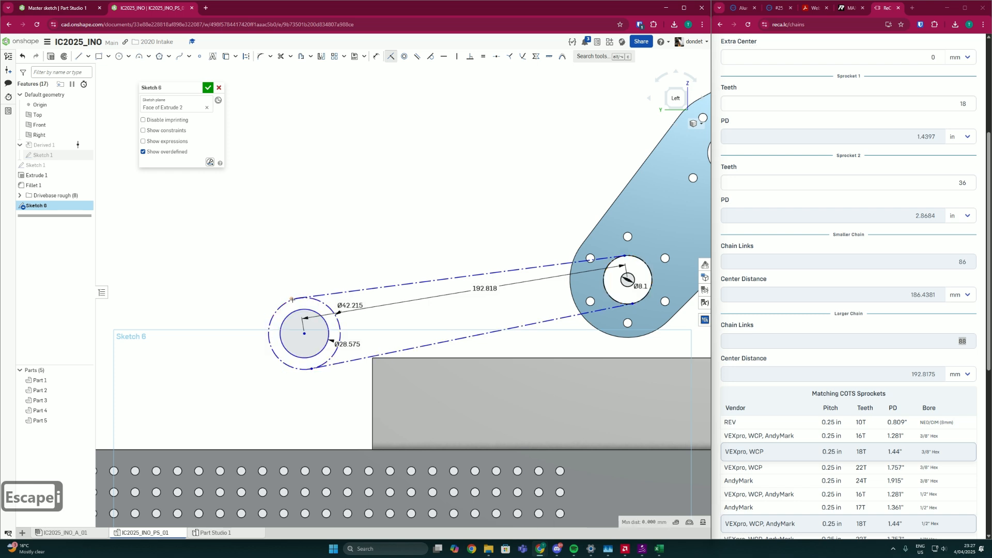
{"action": "scroll", "coordinate": [344, 326], "scroll_direction": "down", "scroll_amount": 3}
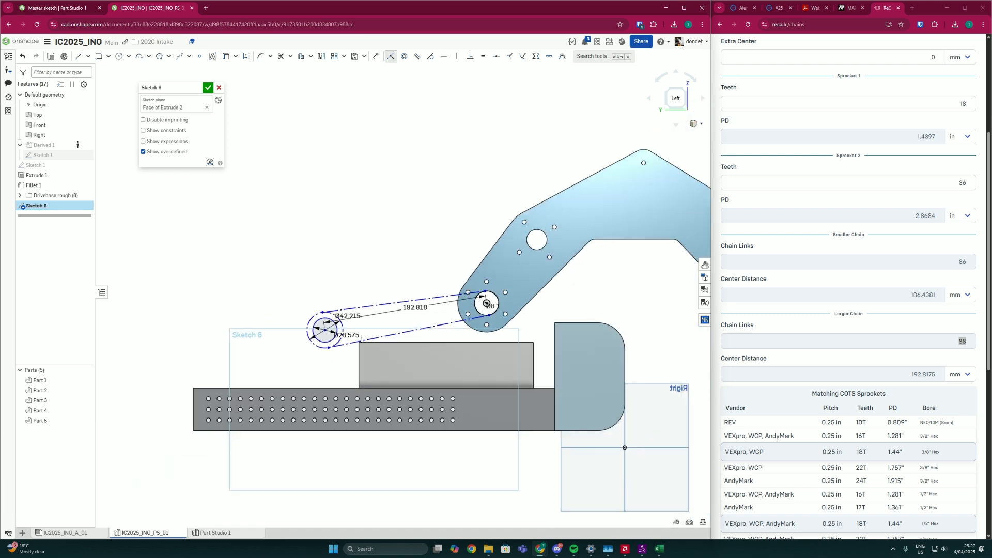
{"action": "scroll", "coordinate": [361, 338], "scroll_direction": "down", "scroll_amount": 1}
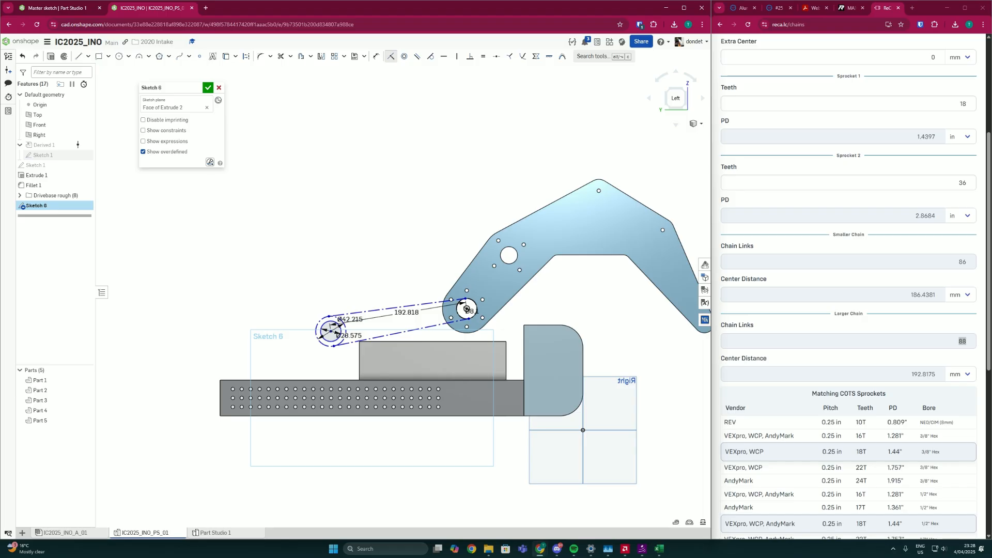
{"action": "scroll", "coordinate": [321, 356], "scroll_direction": "up", "scroll_amount": 5}
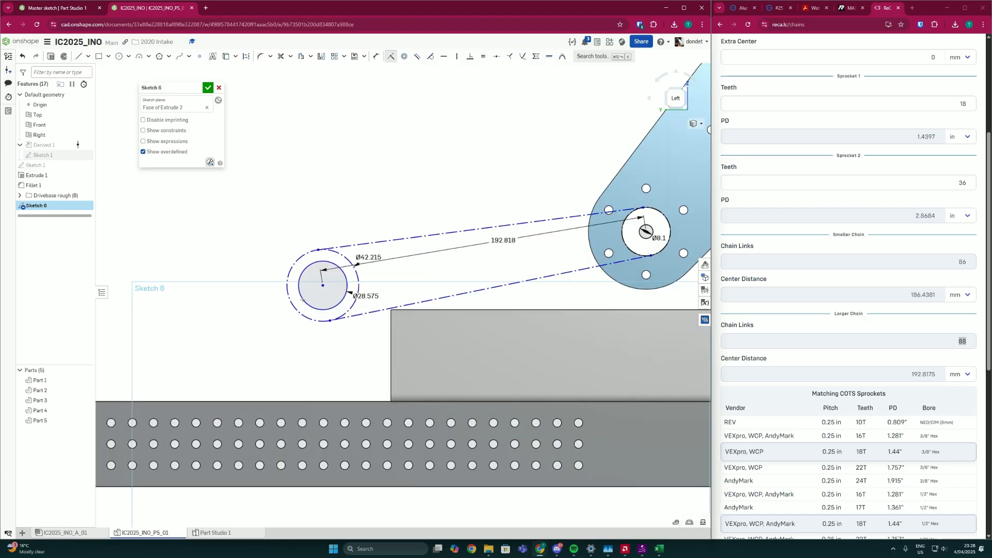
{"action": "key", "text": "c"}
{"action": "left_click", "coordinate": [313, 351]}
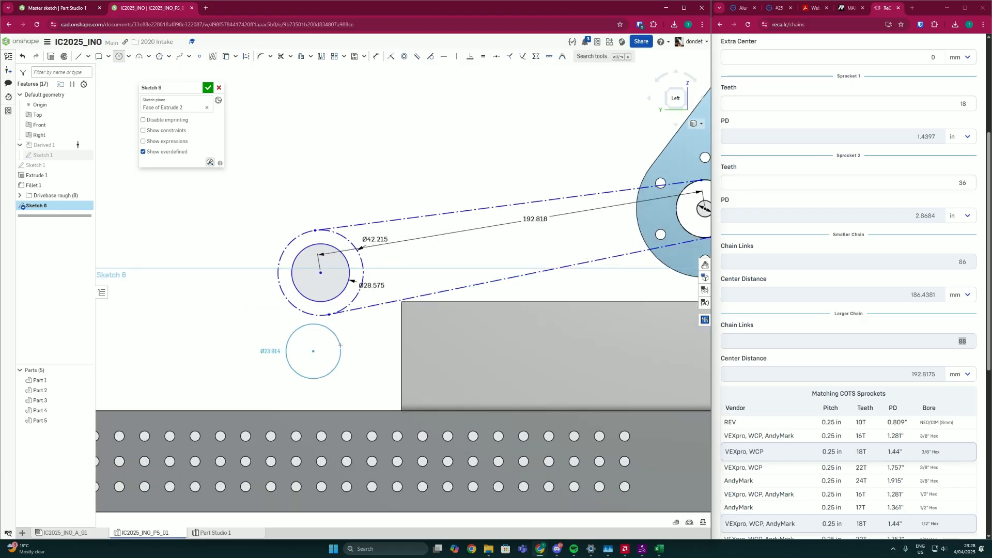
{"action": "key", "text": "Escape"}
Step: Draw a circle about 67.4 mm in diameter concentric with the sprocket, and check the stage 2 output tooth count in the Excel ratio sheet
{"action": "left_click", "coordinate": [116, 57]}
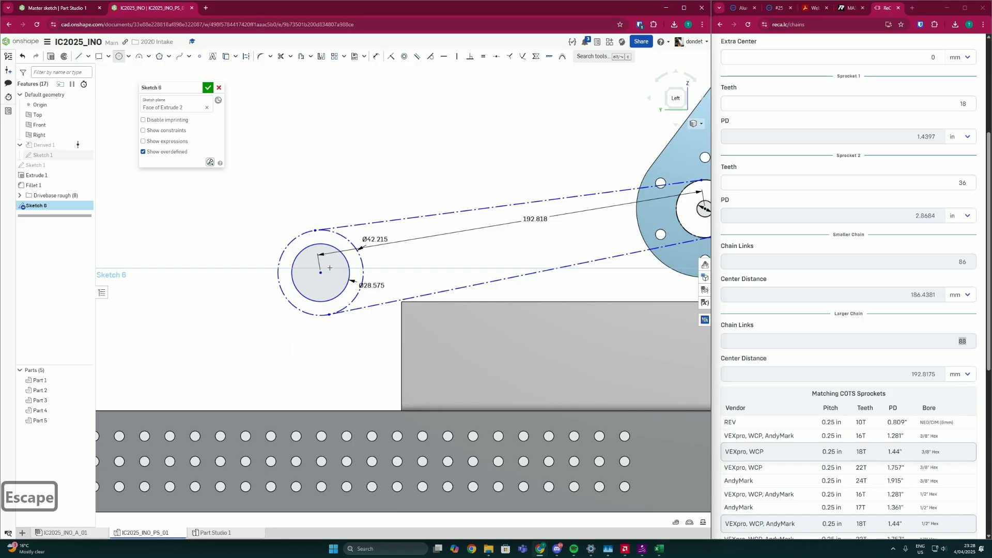
{"action": "left_click", "coordinate": [321, 272]}
{"action": "left_click", "coordinate": [659, 549]}
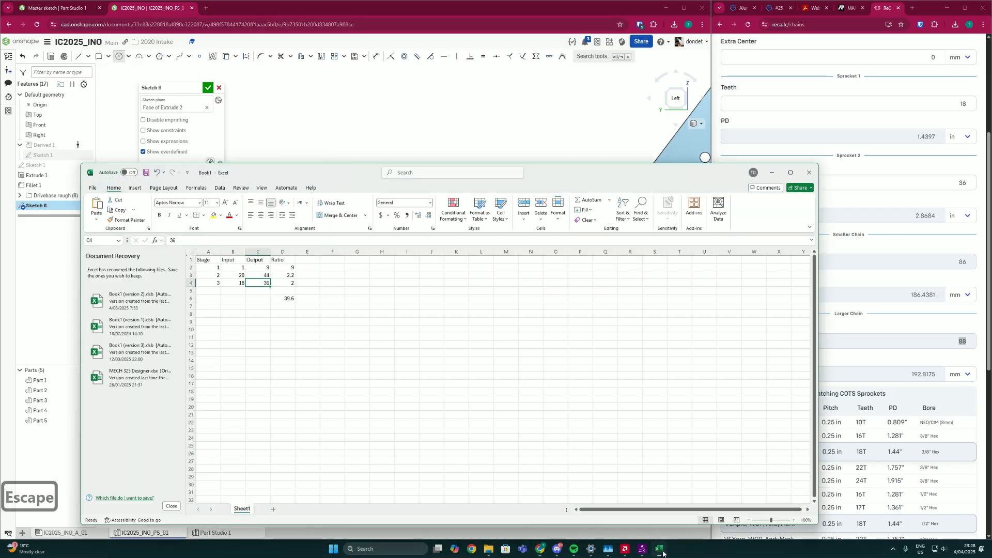
{"action": "left_click", "coordinate": [265, 276]}
{"action": "left_click", "coordinate": [311, 87]}
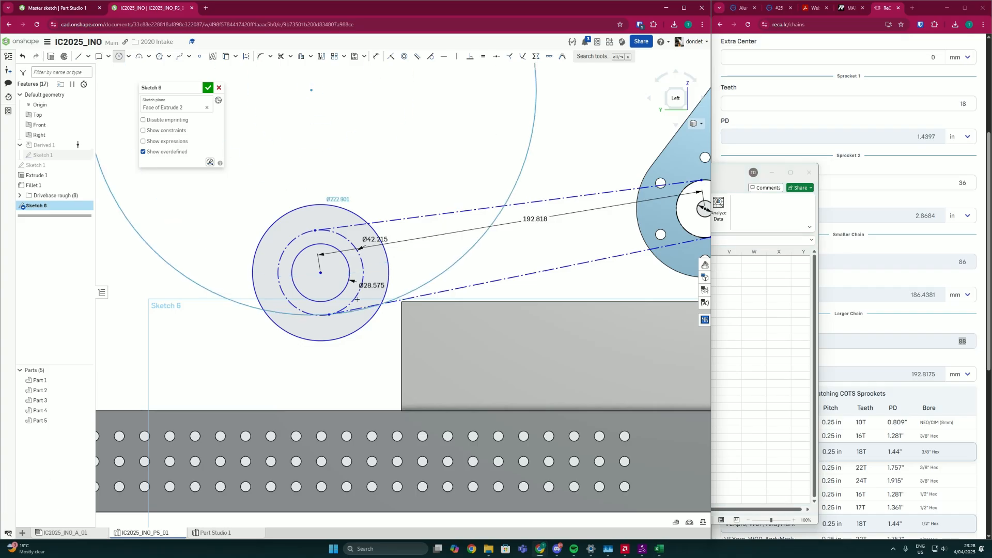
{"action": "key", "text": "Escape"}
Step: Dimension the new outer circle's diameter and convert the circle to construction geometry
{"action": "scroll", "coordinate": [335, 268], "scroll_direction": "down", "scroll_amount": 2}
{"action": "key", "text": "d"}
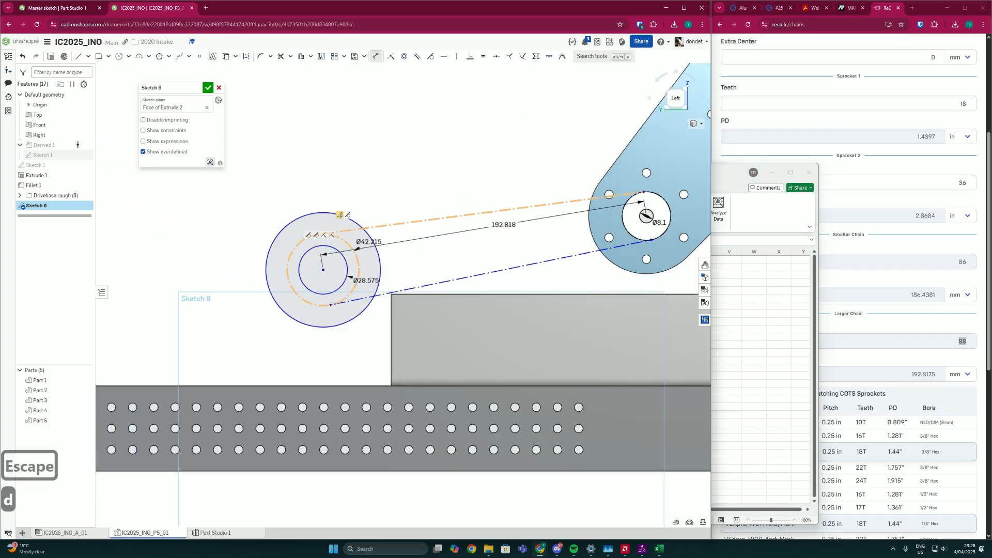
{"action": "left_click", "coordinate": [313, 214]}
{"action": "left_click", "coordinate": [270, 210]}
{"action": "key", "text": "Return"}
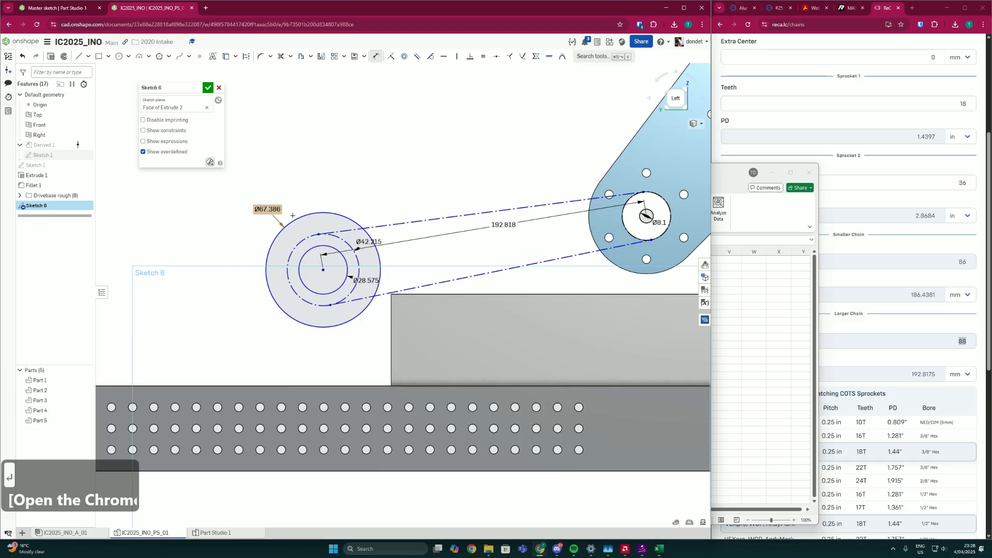
{"action": "key", "text": "q"}
{"action": "key", "text": "Escape"}
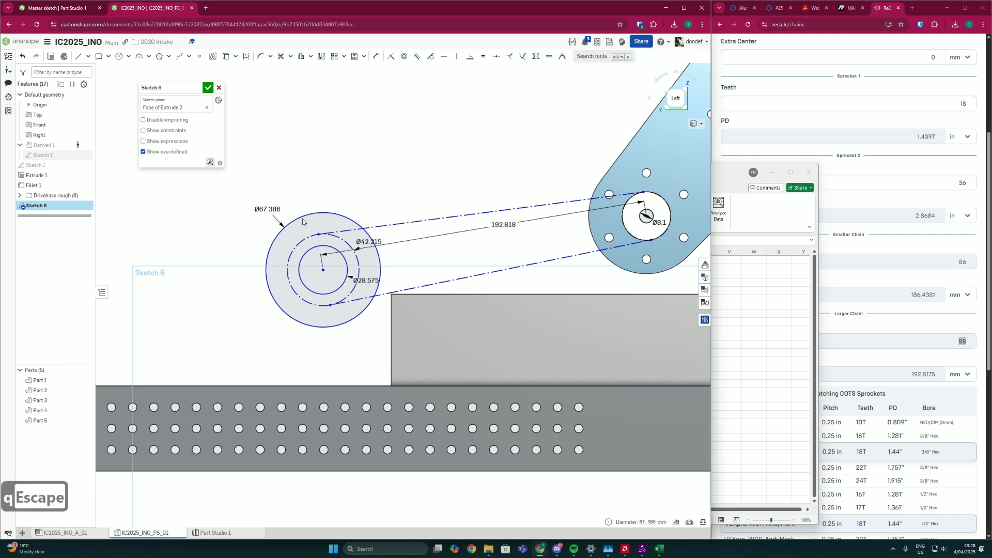
{"action": "key", "text": "q"}
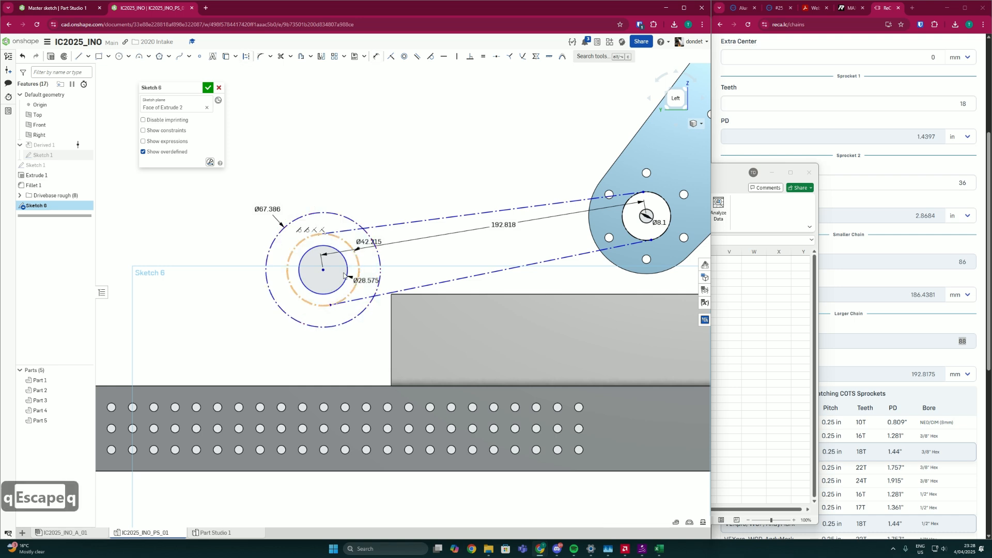
Step: Look up the 44-tooth gear's outer diameter in the WCP 20DP gear drawing, checking the tooth count in the Excel ratio sheet
{"action": "scroll", "coordinate": [323, 339], "scroll_direction": "up", "scroll_amount": 2}
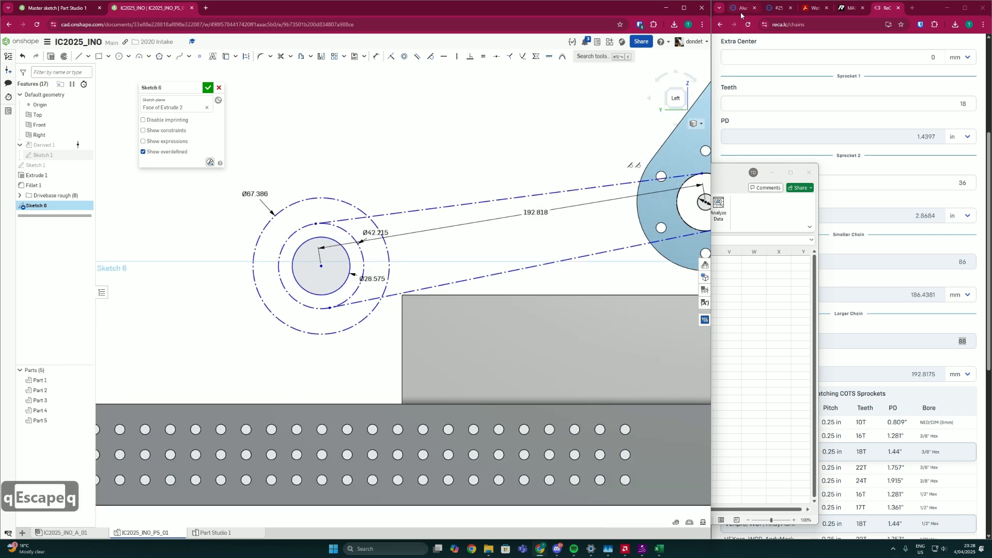
{"action": "left_click", "coordinate": [741, 10]}
{"action": "scroll", "coordinate": [859, 353], "scroll_direction": "down", "scroll_amount": 3}
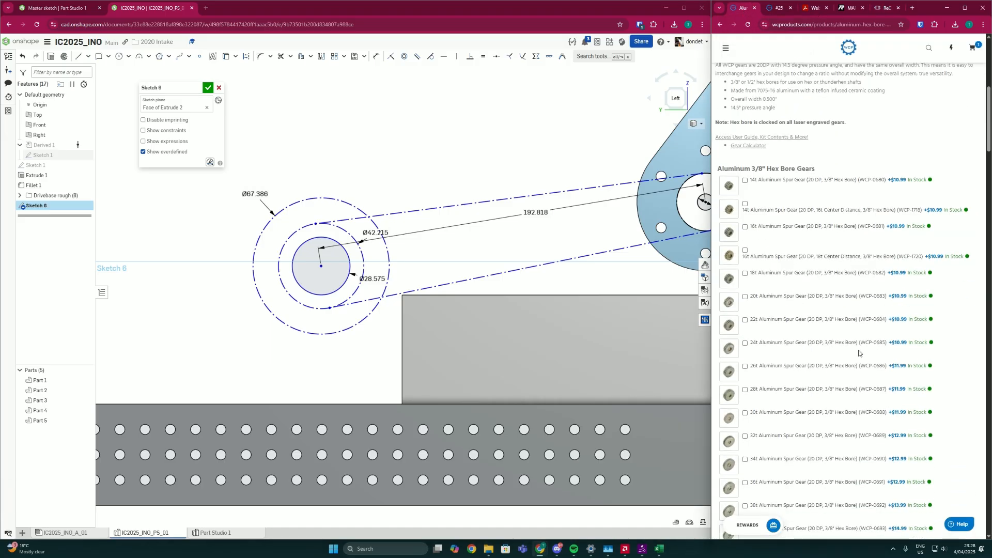
{"action": "scroll", "coordinate": [858, 354], "scroll_direction": "down", "scroll_amount": 10}
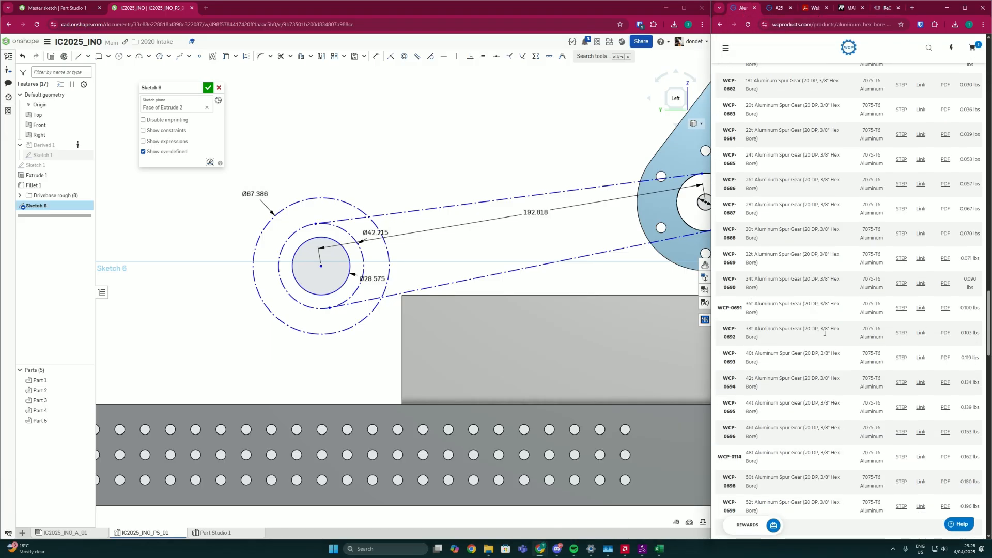
{"action": "left_click", "coordinate": [659, 548]}
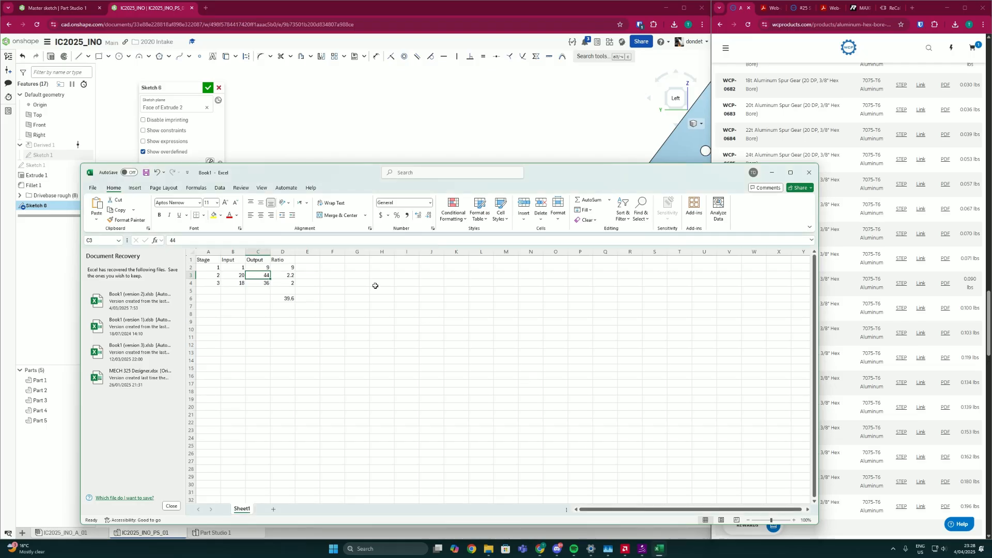
{"action": "left_click", "coordinate": [776, 11]}
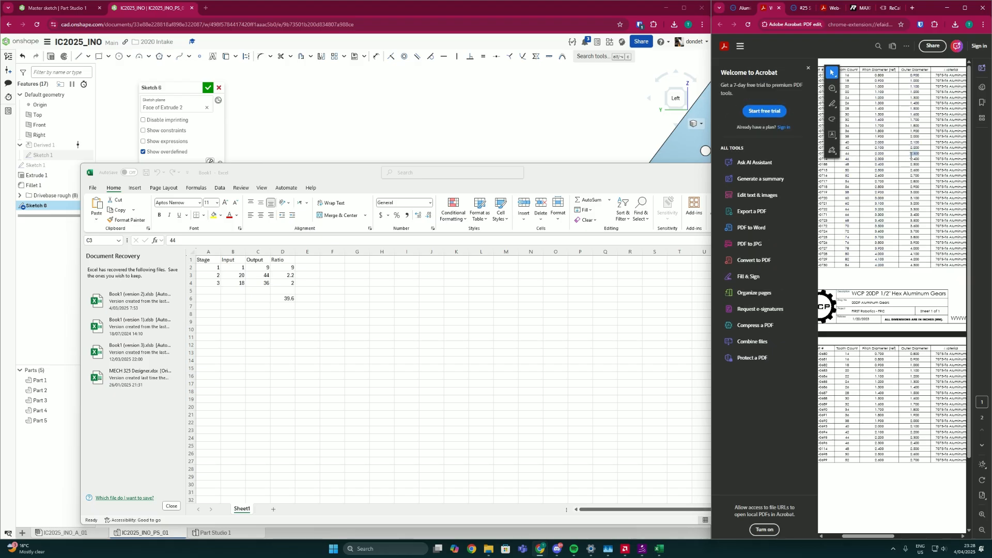
Step: In the Onshape sketch, enter =44/20 + 0.1 as the diameter of the outermost circle around the sprocket
{"action": "left_click", "coordinate": [319, 110]}
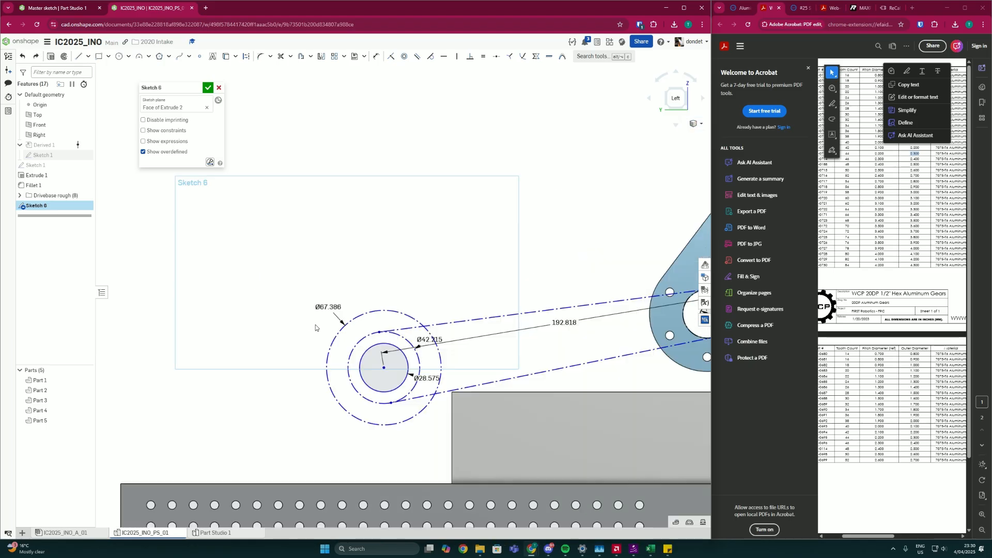
{"action": "scroll", "coordinate": [531, 314], "scroll_direction": "up", "scroll_amount": 3}
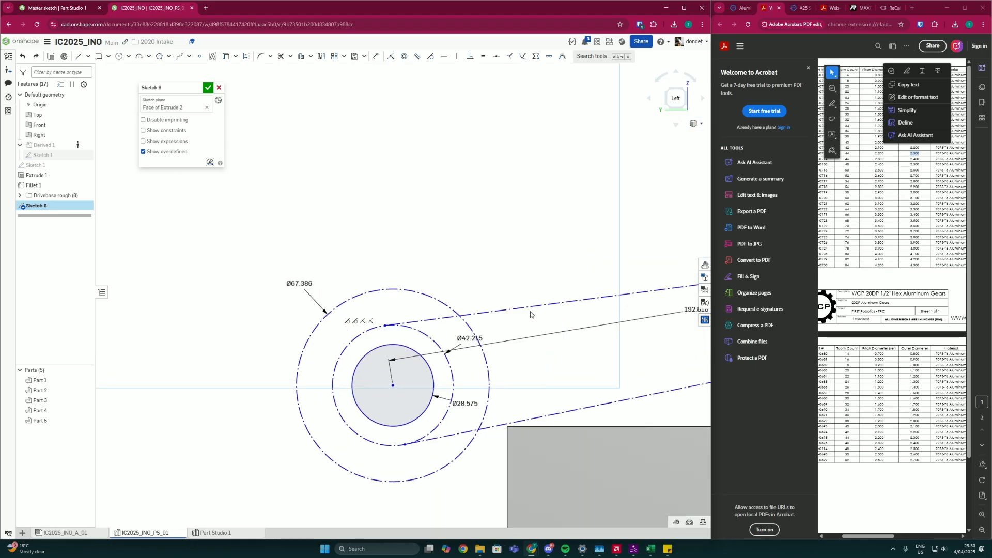
{"action": "scroll", "coordinate": [491, 320], "scroll_direction": "down", "scroll_amount": 2}
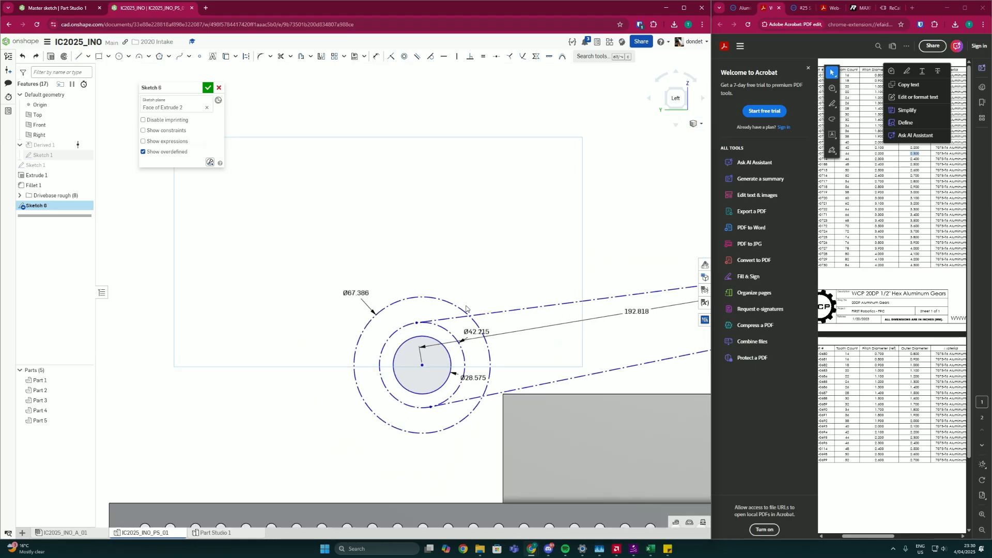
{"action": "middle_click_drag", "start_coordinate": [466, 310], "coordinate": [415, 283]}
{"action": "scroll", "coordinate": [304, 269], "scroll_direction": "up", "scroll_amount": 1}
{"action": "double_click", "coordinate": [303, 269]}
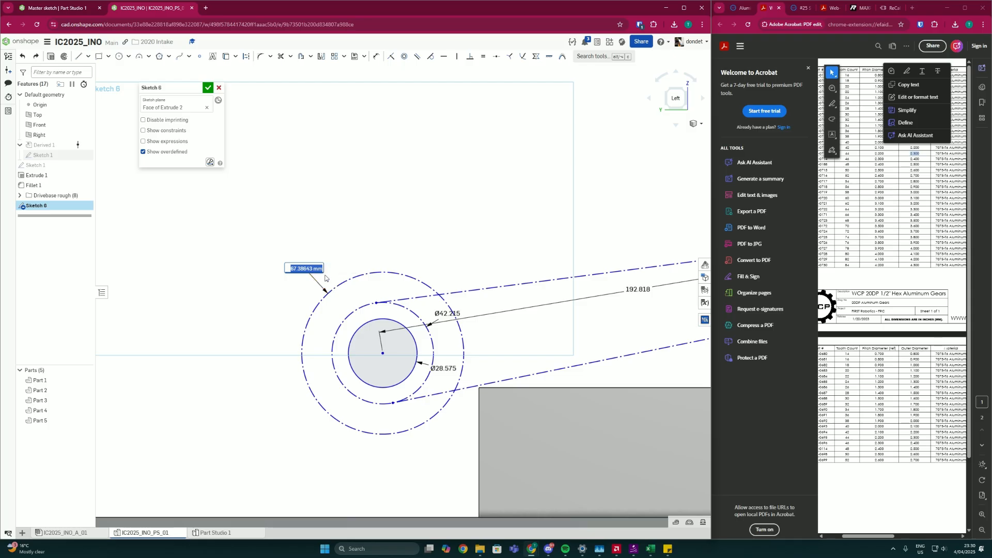
{"action": "key", "text": "BackSpace"}
{"action": "type", "text": "=44"}
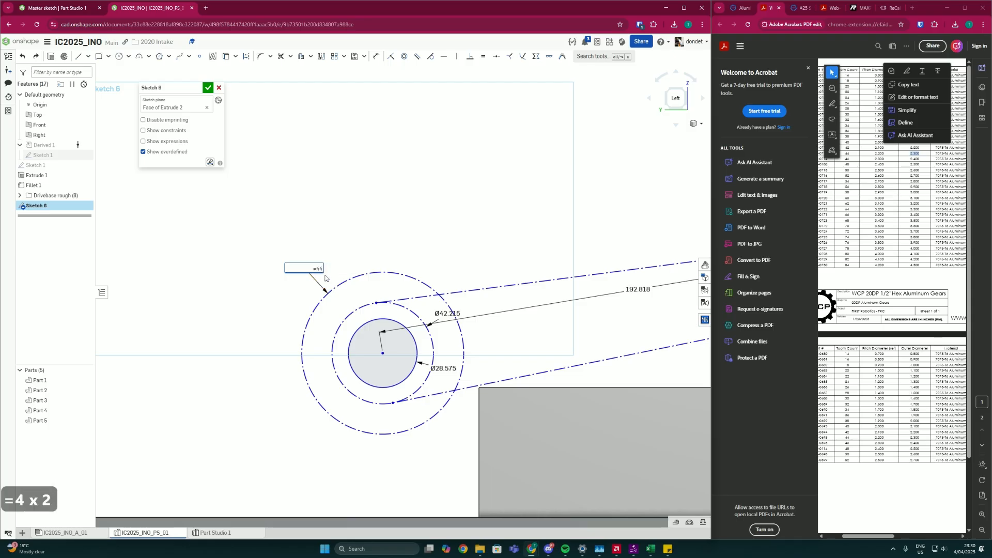
{"action": "type", "text": "/20 + "}
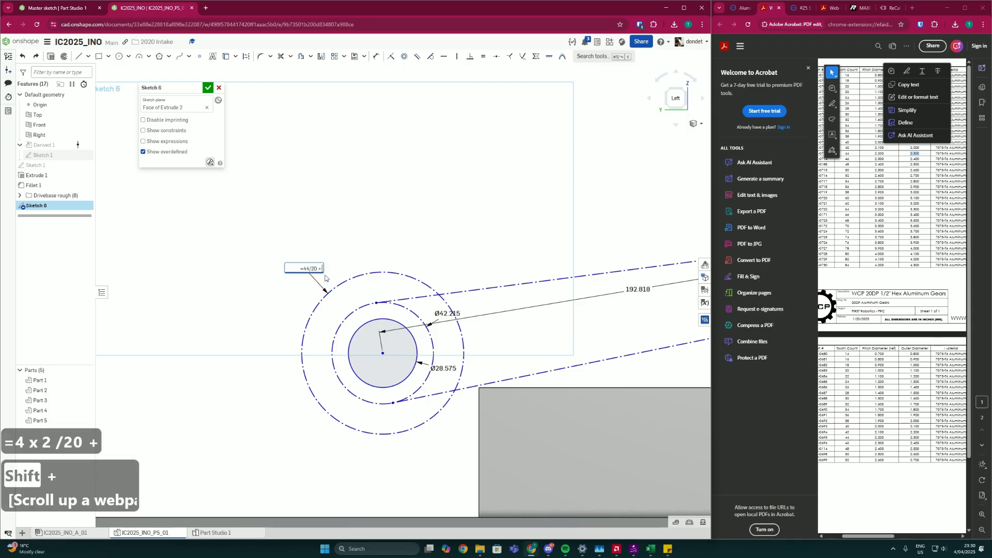
{"action": "type", "text": "0.1"}
{"action": "key", "text": "Return"}
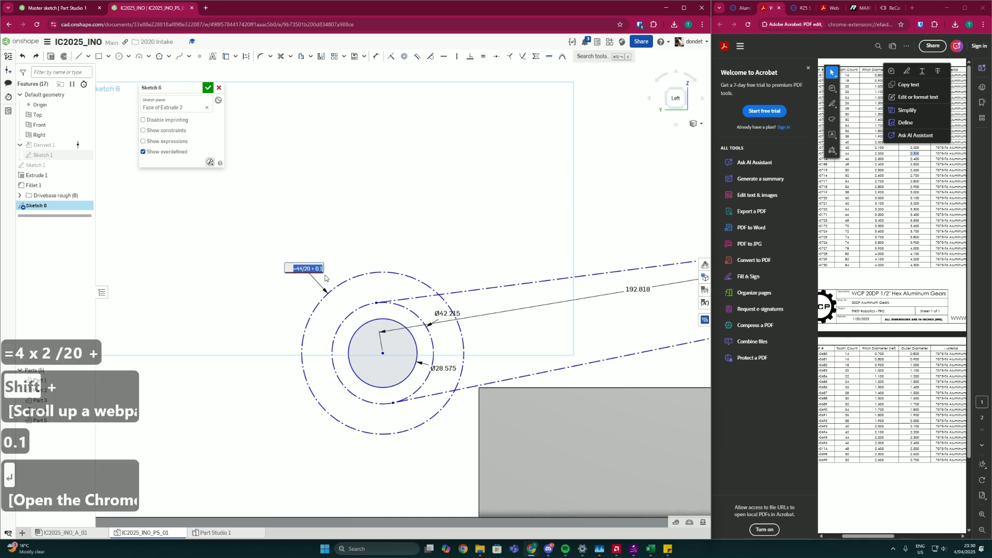
Step: Correct the outermost circle's diameter expression to (44/20)in + 0.1in
{"action": "key", "text": "Left"}
{"action": "key", "text": "Right"}
{"action": "key", "text": "Right"}
{"action": "key", "text": "Right"}
{"action": "key", "text": "Right"}
{"action": "key", "text": "Left"}
{"action": "key", "text": "Left"}
{"action": "key", "text": "Left"}
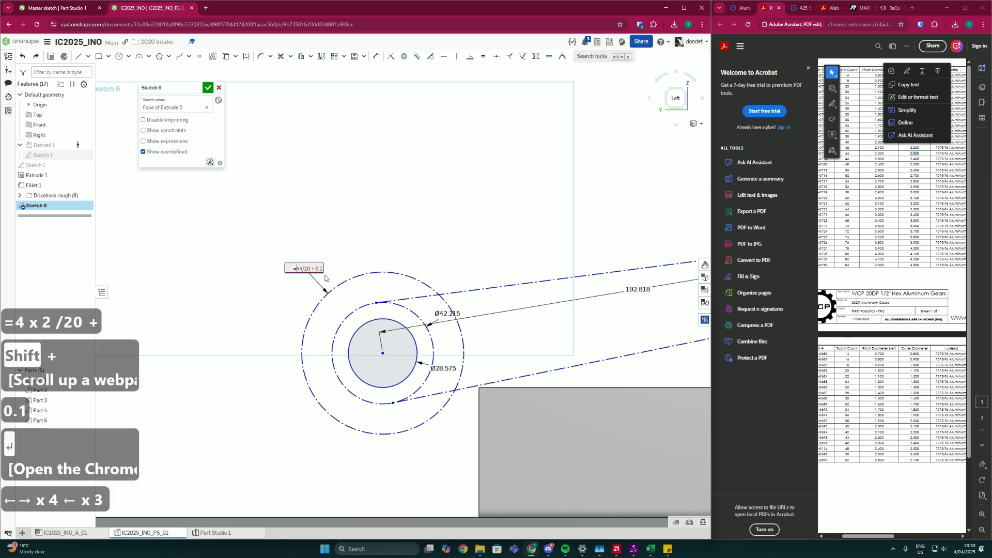
{"action": "key", "text": "BackSpace"}
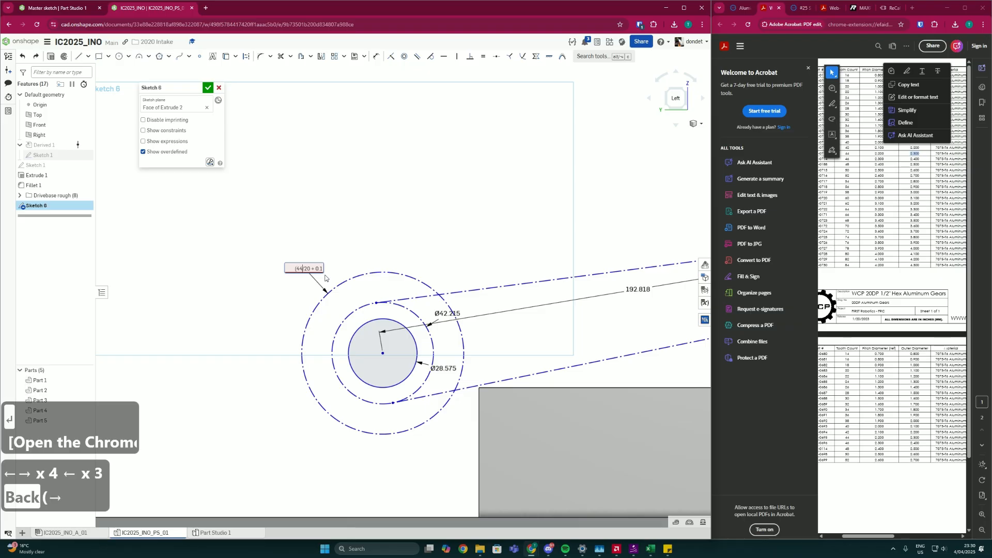
{"action": "key", "text": "Right"}
{"action": "key", "text": "Right"}
{"action": "key", "text": "Right"}
{"action": "key", "text": "Right"}
{"action": "key", "text": "Right"}
{"action": "type", "text": "in"}
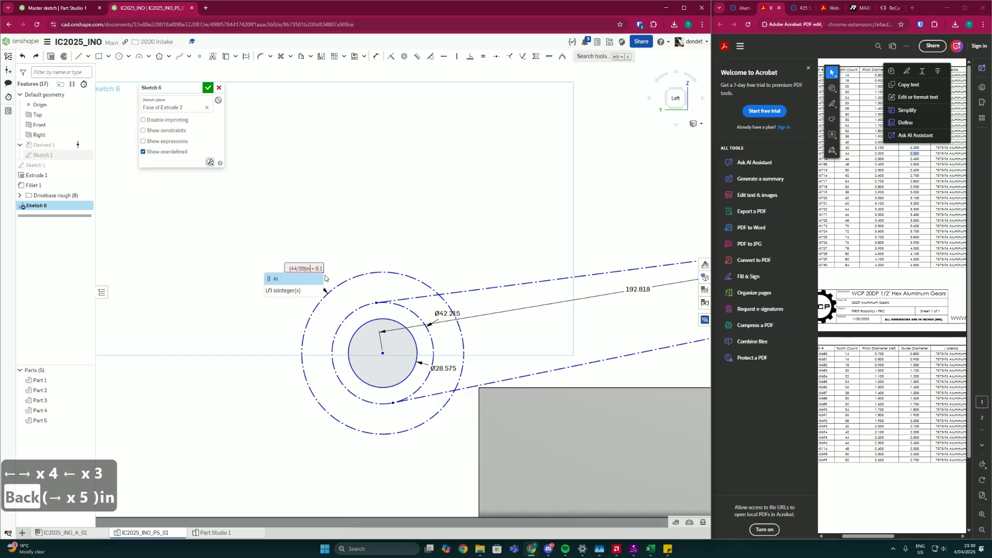
{"action": "key", "text": "Right"}
{"action": "key", "text": "Right"}
{"action": "key", "text": "Right"}
{"action": "type", "text": "in"}
{"action": "key", "text": "Return"}
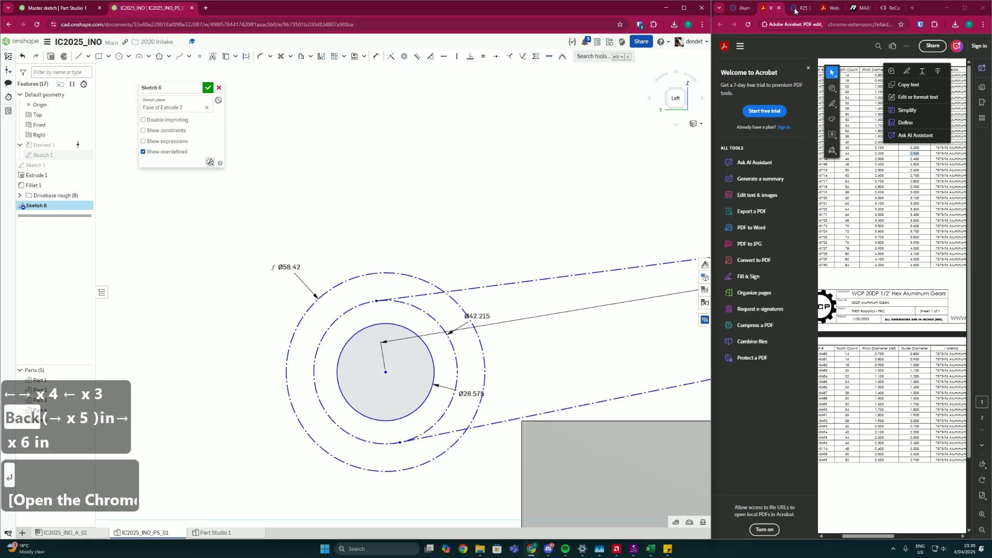
Step: Review the gear specifications and the available 3/8" hex bore tooth counts on the WCP aluminum hex bore gears page
{"action": "left_click", "coordinate": [902, 248]}
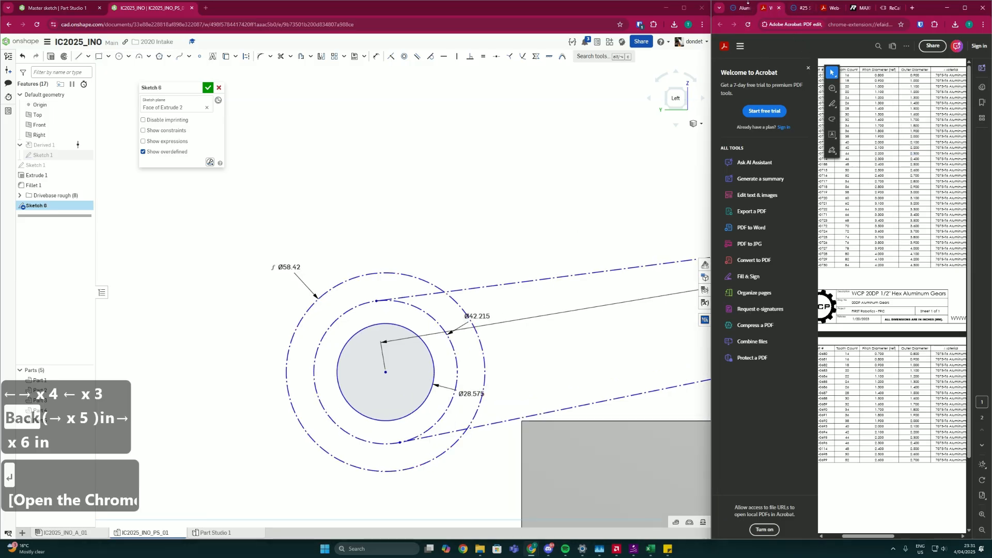
{"action": "left_click", "coordinate": [742, 9]}
{"action": "scroll", "coordinate": [851, 136], "scroll_direction": "up", "scroll_amount": 8}
{"action": "scroll", "coordinate": [849, 138], "scroll_direction": "up", "scroll_amount": 10}
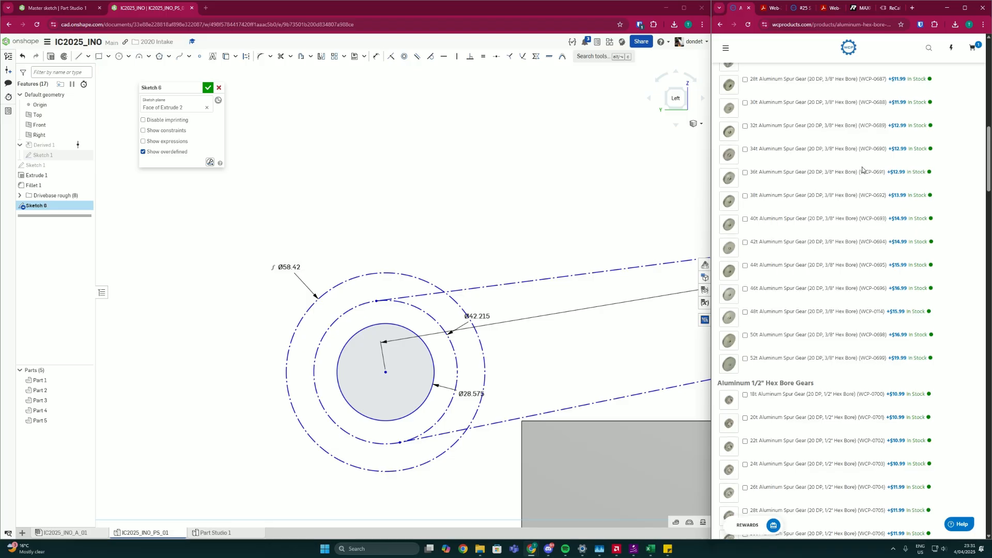
{"action": "scroll", "coordinate": [791, 152], "scroll_direction": "up", "scroll_amount": 3}
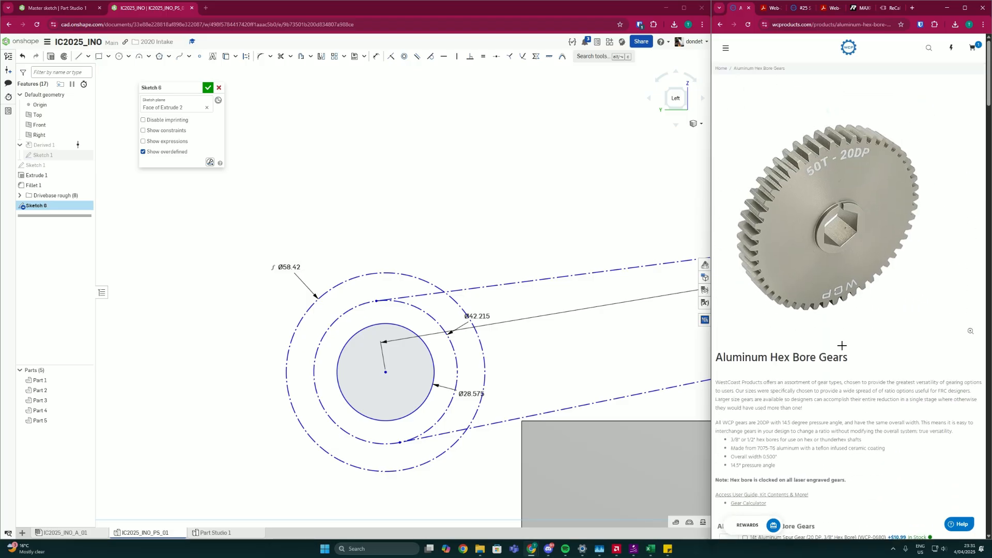
{"action": "scroll", "coordinate": [750, 398], "scroll_direction": "down", "scroll_amount": 3}
{"action": "scroll", "coordinate": [776, 293], "scroll_direction": "up", "scroll_amount": 1}
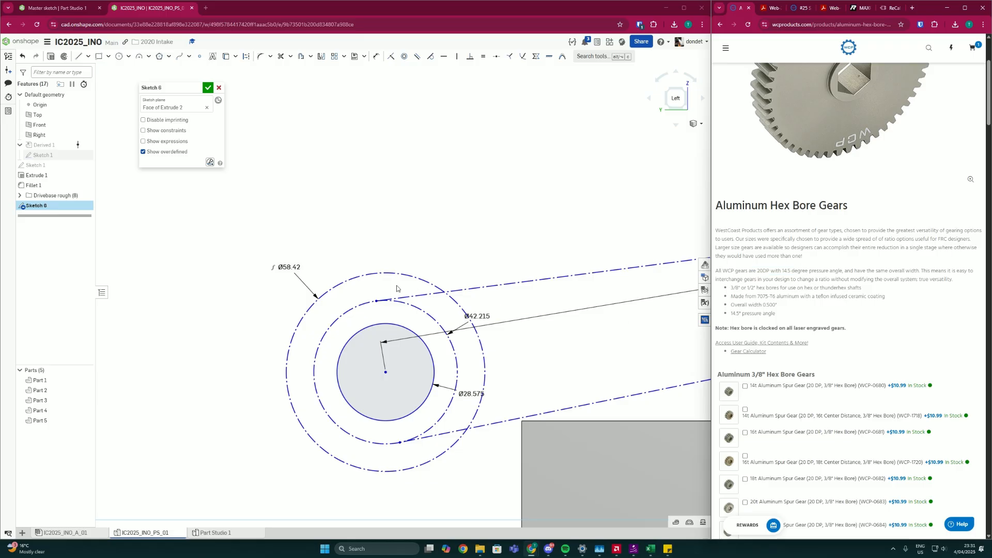
{"action": "scroll", "coordinate": [815, 255], "scroll_direction": "up", "scroll_amount": 2}
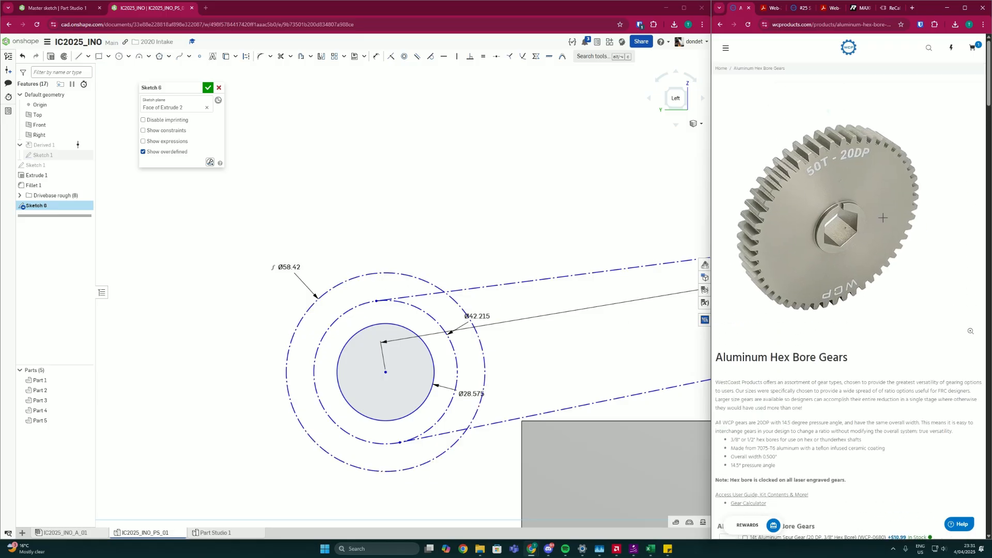
{"action": "scroll", "coordinate": [841, 370], "scroll_direction": "down", "scroll_amount": 7}
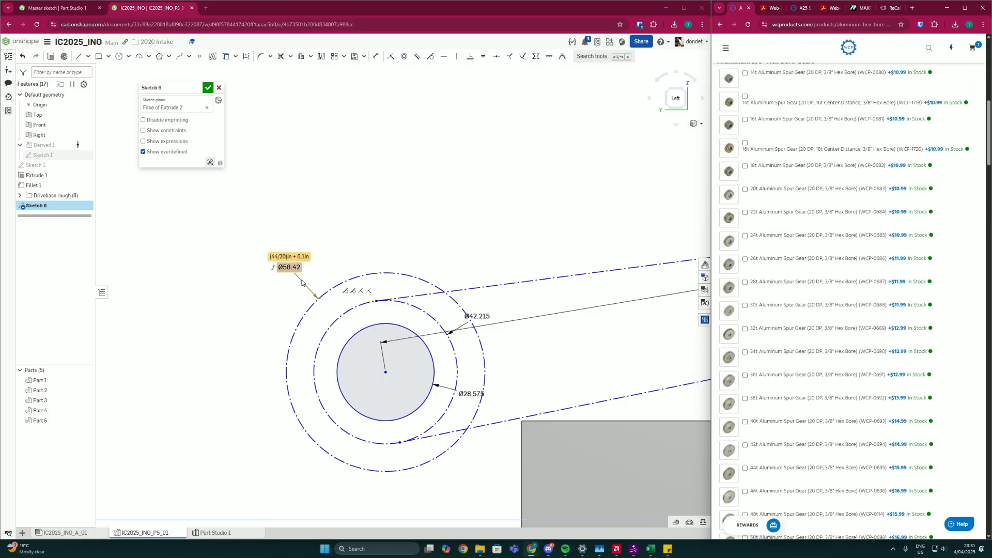
Step: Check the stage 2 input and output tooth counts in the Excel ratio sheet
{"action": "mouse_move", "coordinate": [420, 316]}
{"action": "right_mouse_down"}
{"action": "mouse_move", "coordinate": [420, 281]}
{"action": "mouse_move", "coordinate": [421, 295]}
{"action": "right_mouse_up"}
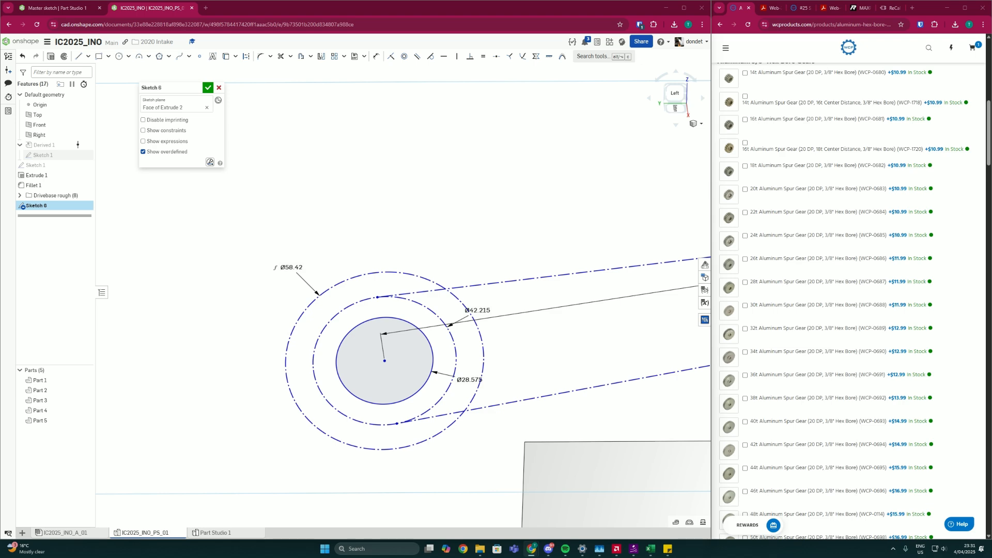
{"action": "key", "text": "Escape"}
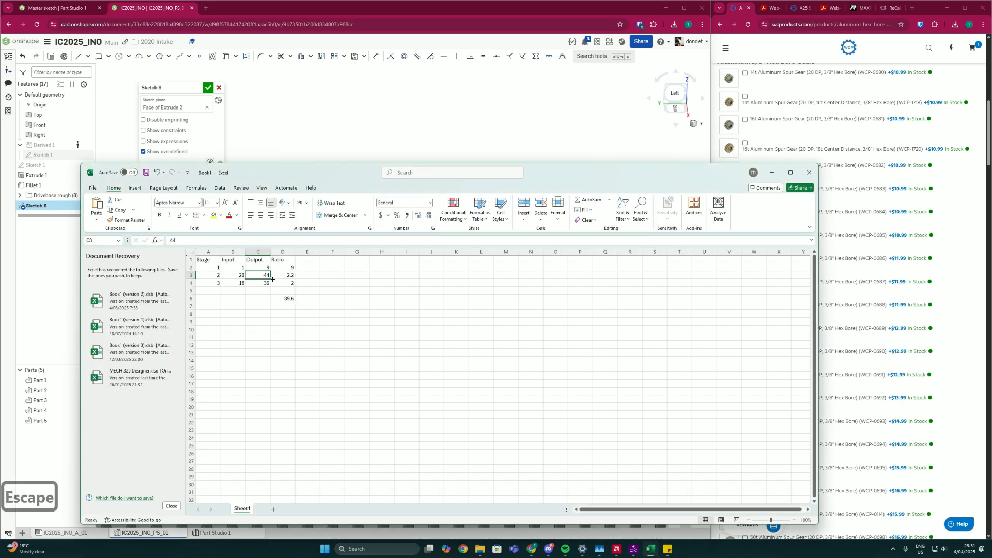
{"action": "left_click", "coordinate": [349, 120]}
{"action": "scroll", "coordinate": [411, 380], "scroll_direction": "down", "scroll_amount": 5}
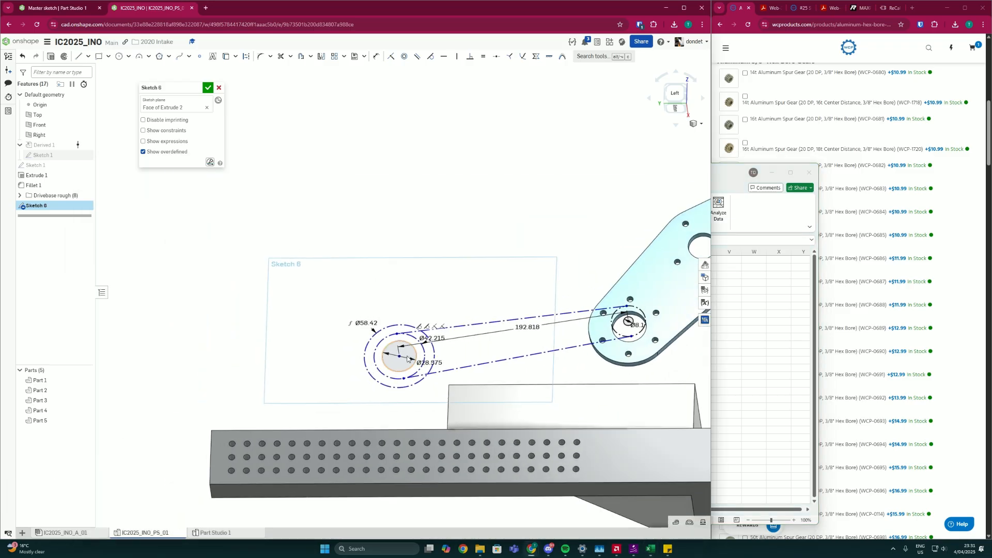
{"action": "key", "text": "n"}
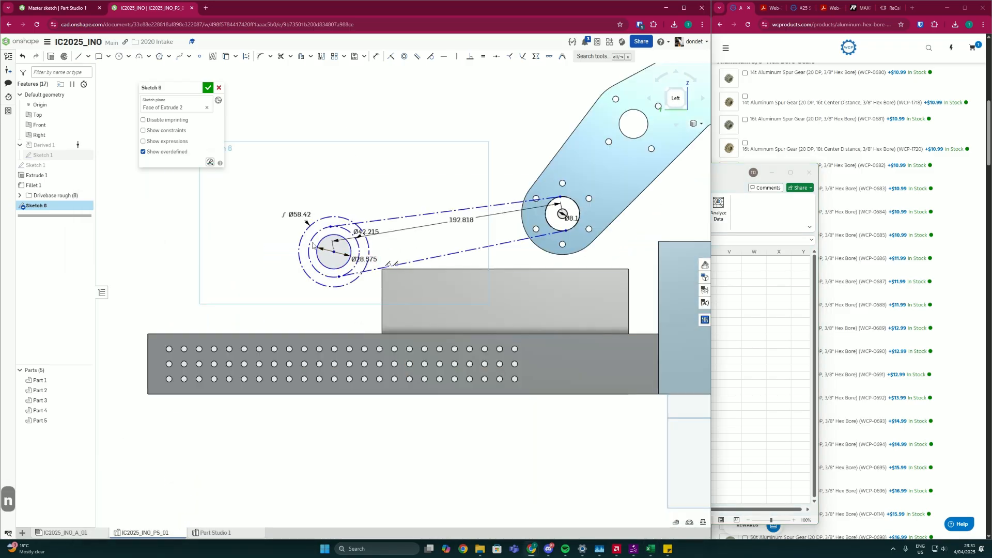
{"action": "scroll", "coordinate": [246, 277], "scroll_direction": "up", "scroll_amount": 3}
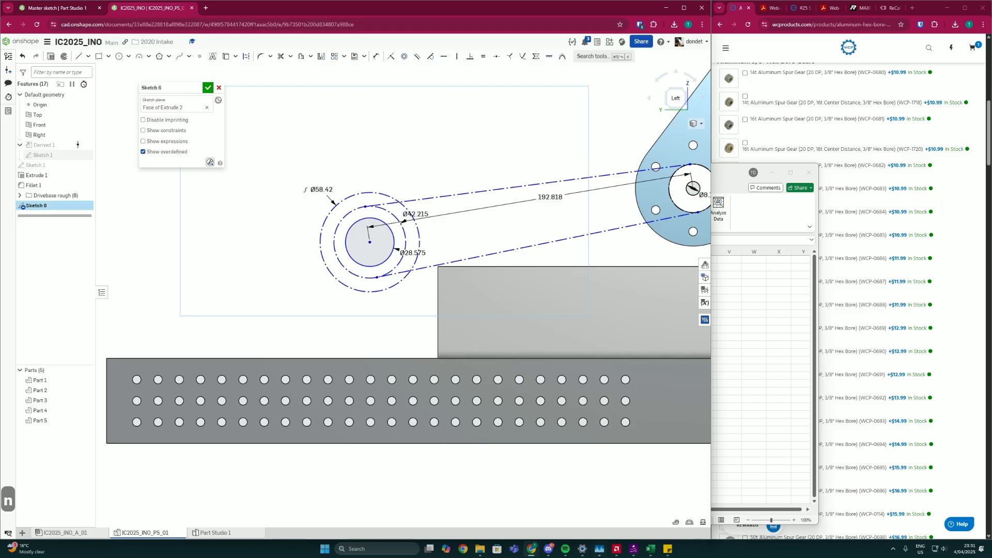
{"action": "left_click", "coordinate": [652, 549]}
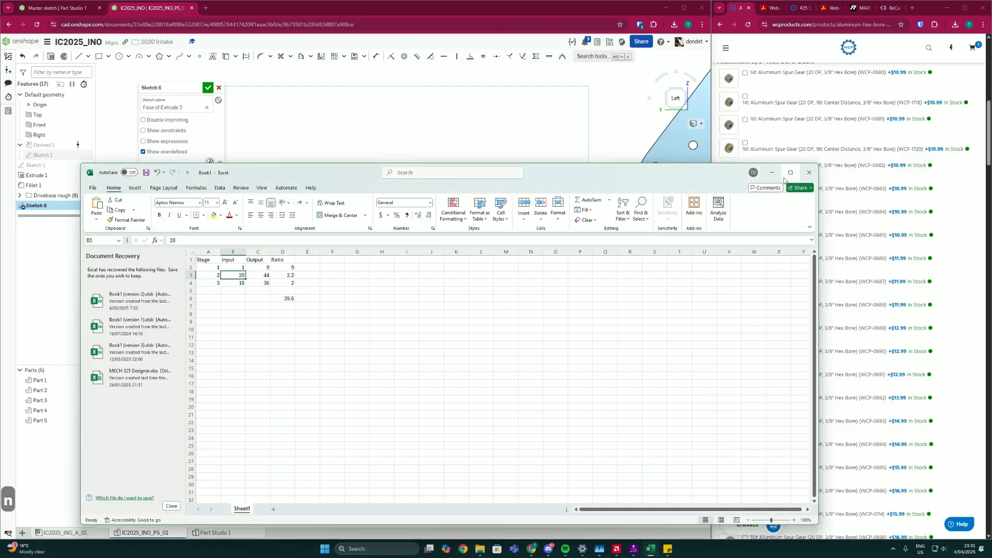
{"action": "left_click_drag", "start_coordinate": [785, 164], "coordinate": [557, 304]}
{"action": "left_click", "coordinate": [468, 242]}
Step: Draw a circle about 23 mm in diameter just below the stage 2 output gear circle and convert it to construction geometry
{"action": "left_click", "coordinate": [118, 56]}
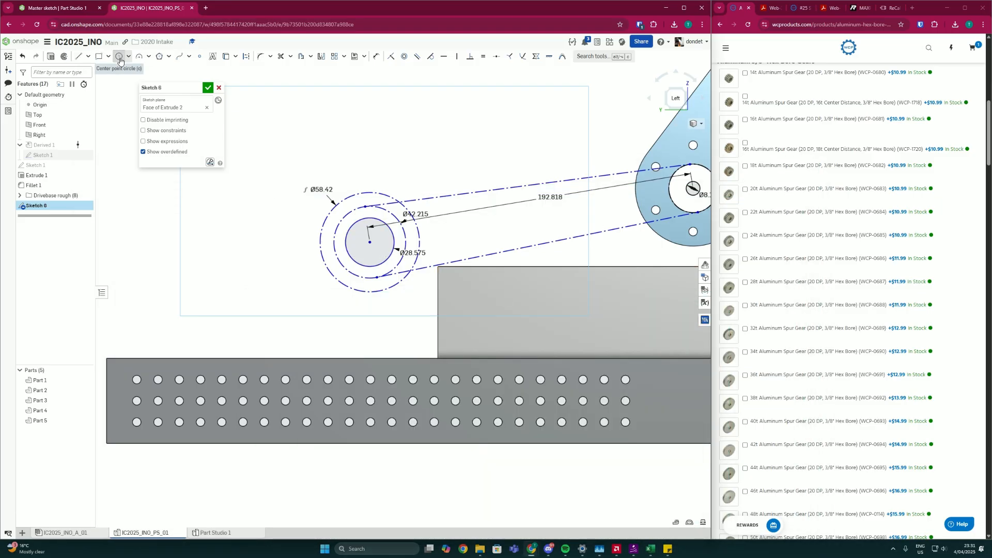
{"action": "left_click", "coordinate": [367, 310]}
{"action": "left_click", "coordinate": [386, 311]}
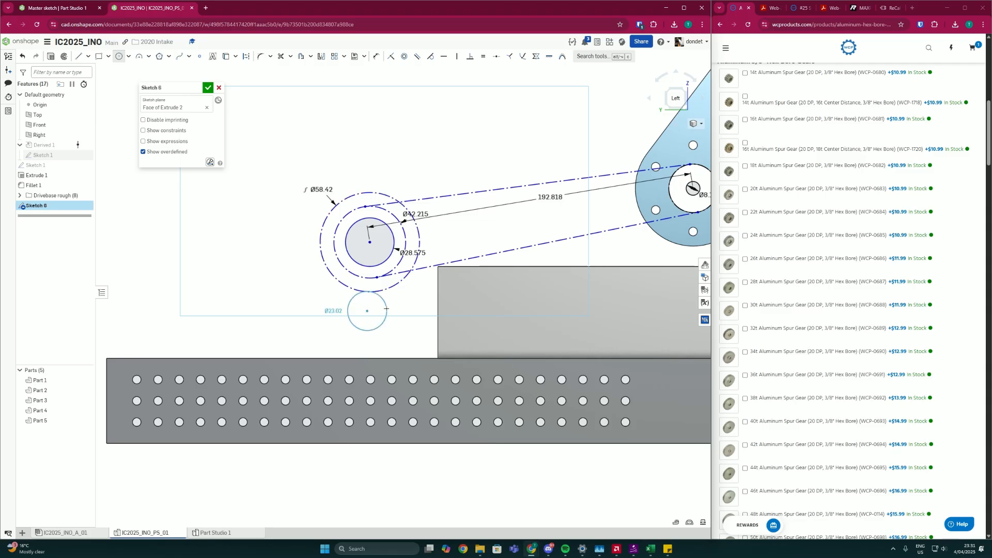
{"action": "scroll", "coordinate": [386, 311], "scroll_direction": "up", "scroll_amount": 3}
{"action": "key", "text": "Escape"}
{"action": "left_click", "coordinate": [386, 308]}
{"action": "key", "text": "q"}
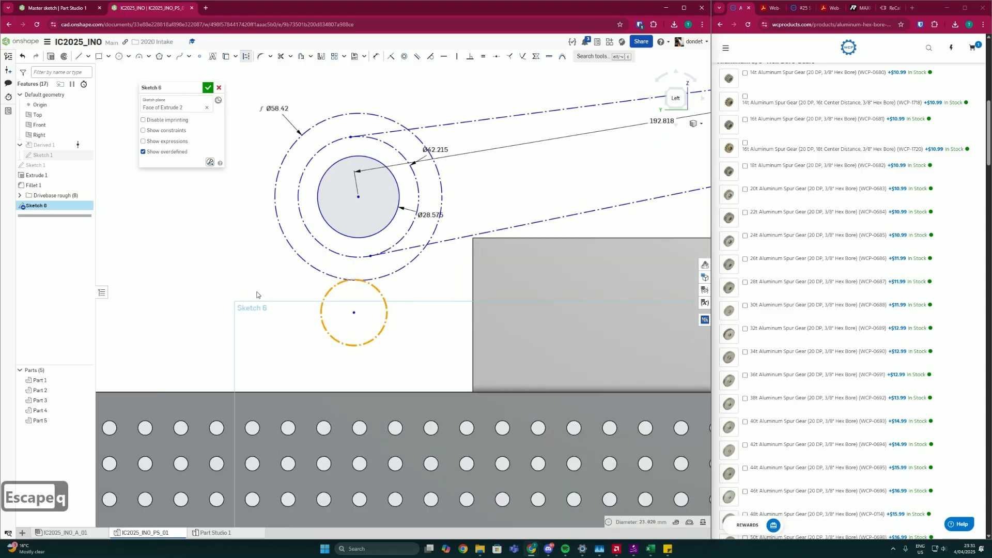
Step: Dimension the new lower circle's diameter as (20/20)in+0.1in
{"action": "key", "text": "d"}
{"action": "left_click", "coordinate": [327, 310]}
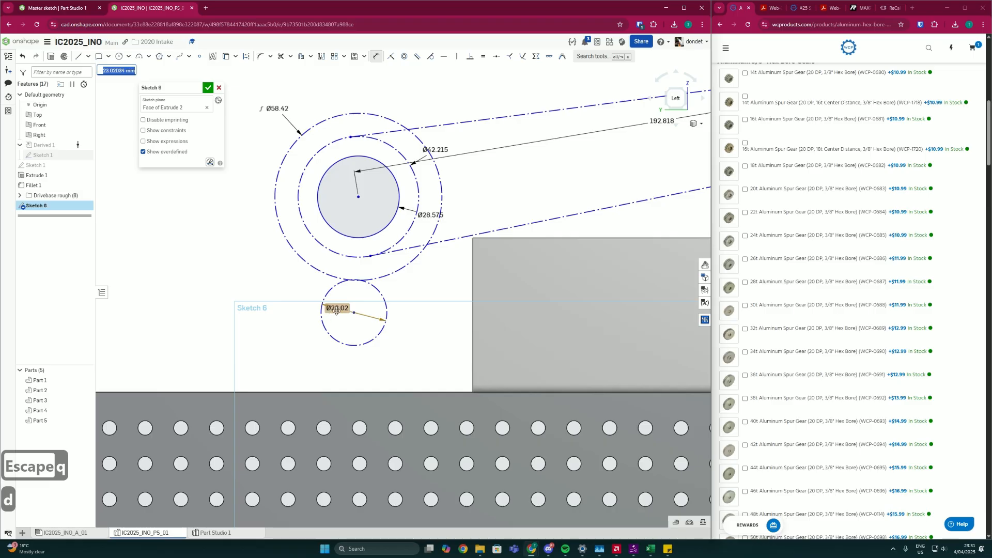
{"action": "type", "text": "(20"}
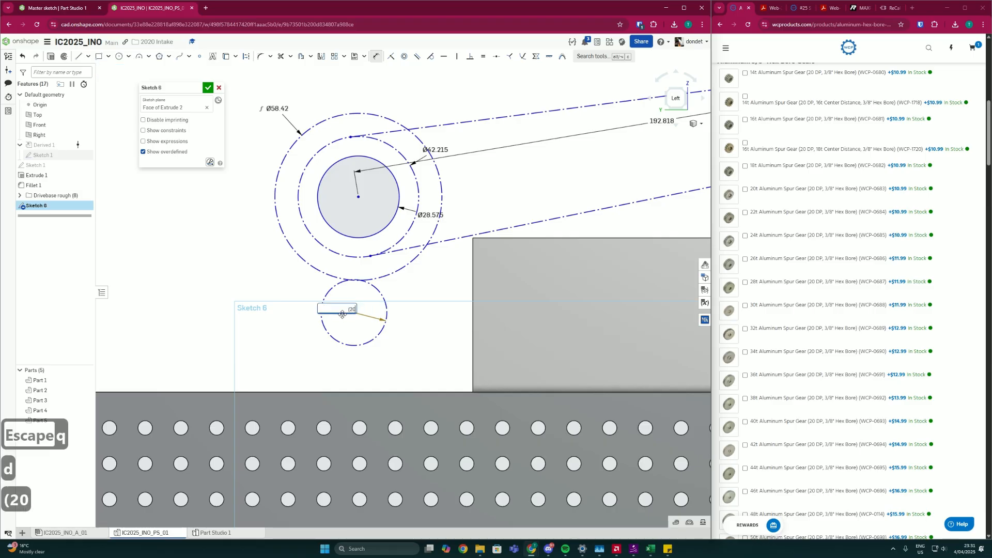
{"action": "type", "text": "/20)in+"}
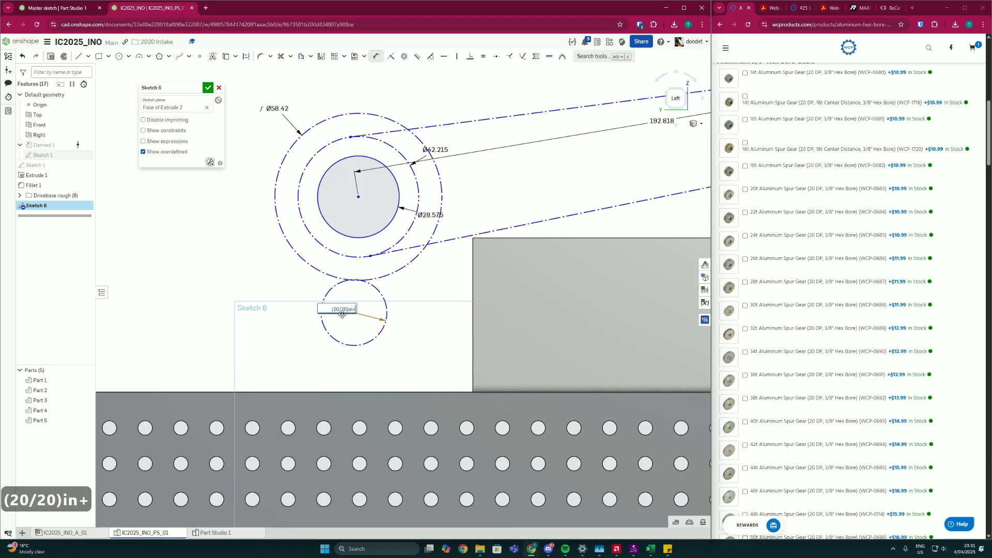
{"action": "type", "text": "0.1in"}
{"action": "key", "text": "Return"}
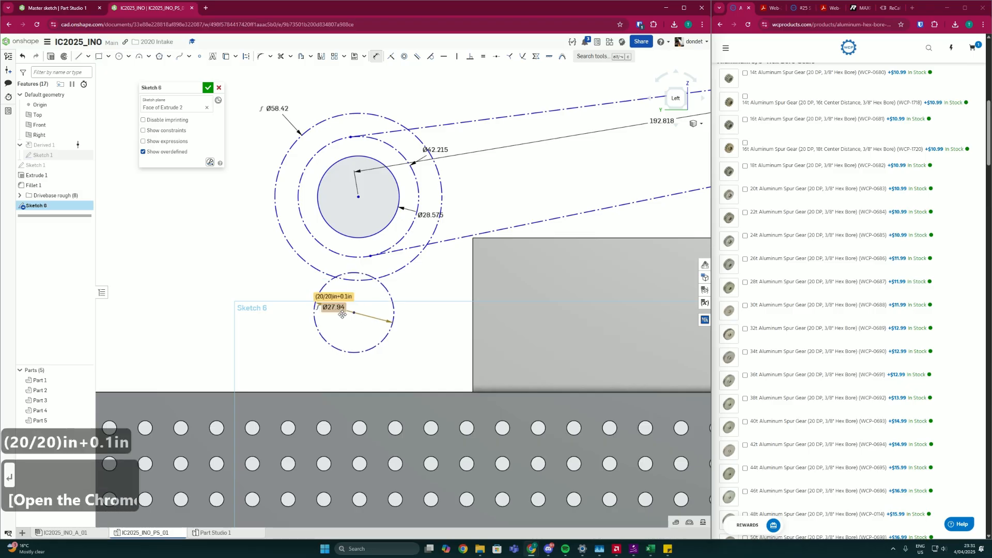
Step: Move the lower gear circle up so its centre sits directly beneath the stage 2 output gear's centre
{"action": "key", "text": "Escape"}
{"action": "key", "text": "Escape"}
{"action": "left_click_drag", "start_coordinate": [359, 312], "coordinate": [359, 301]}
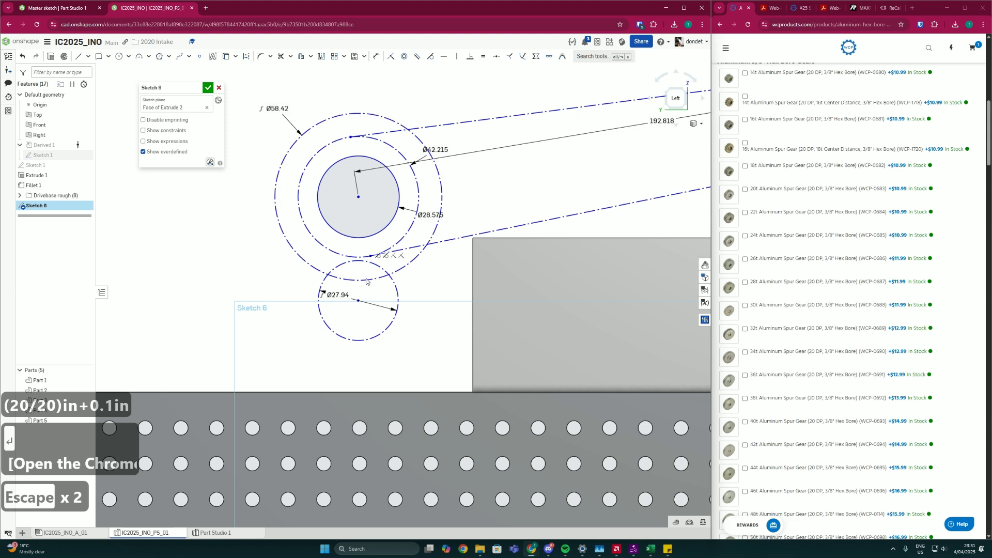
Step: Try to dimension the vertical distance between the output gear and lower gear centres as (44+20)in/(2*20)in+0.001in
{"action": "key", "text": "d"}
{"action": "left_click", "coordinate": [358, 300]}
{"action": "left_click", "coordinate": [358, 196]}
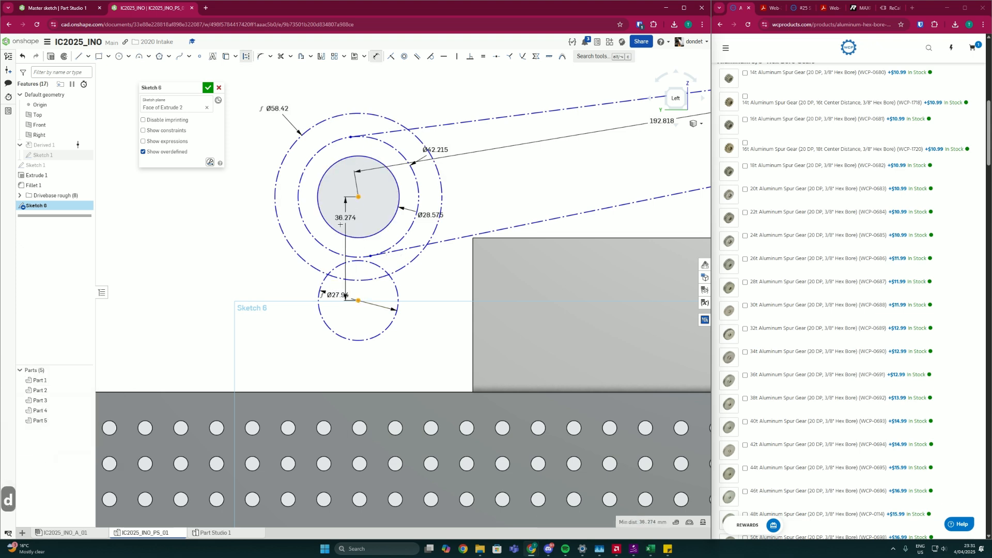
{"action": "scroll", "coordinate": [320, 244], "scroll_direction": "down", "scroll_amount": 2}
{"action": "left_click", "coordinate": [310, 269]}
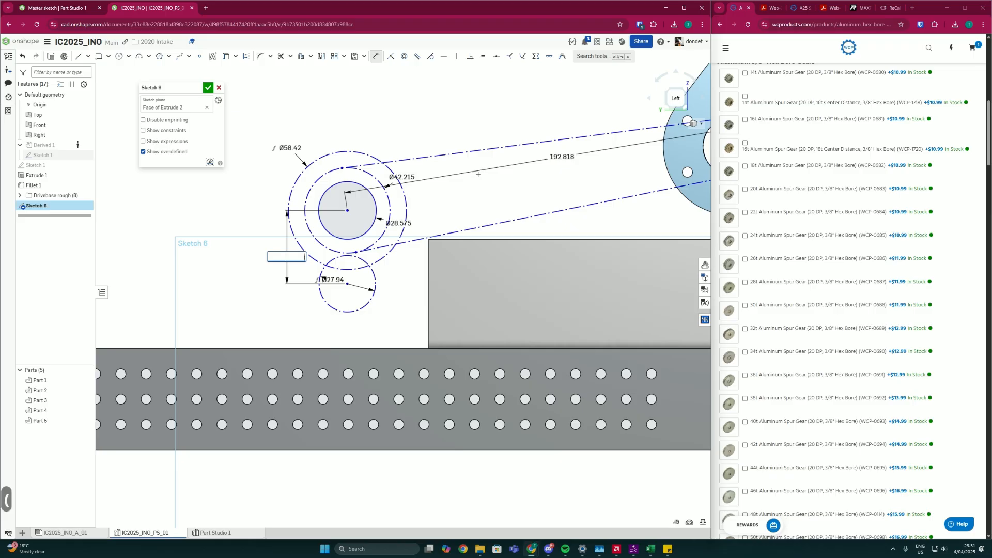
{"action": "type", "text": "(44+"}
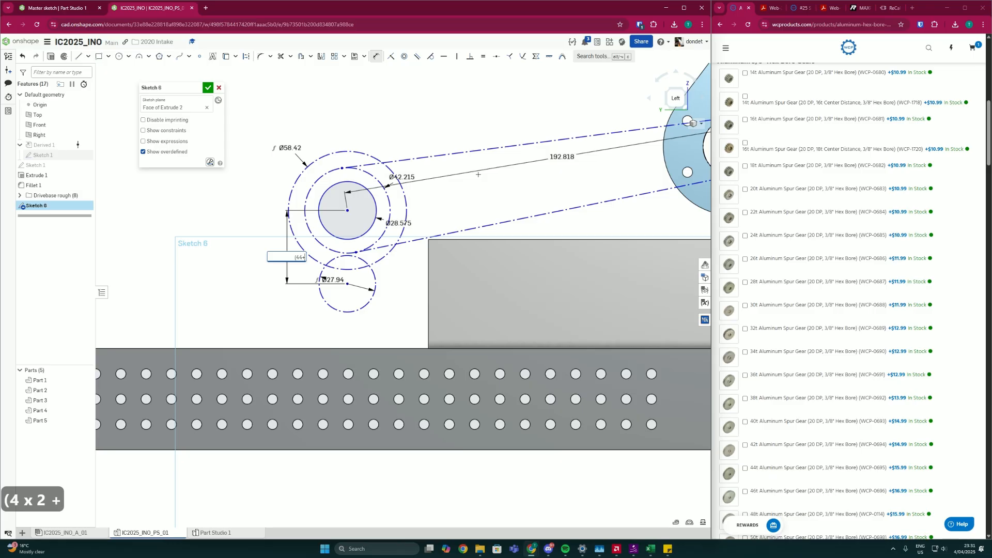
{"action": "type", "text": "20)in"}
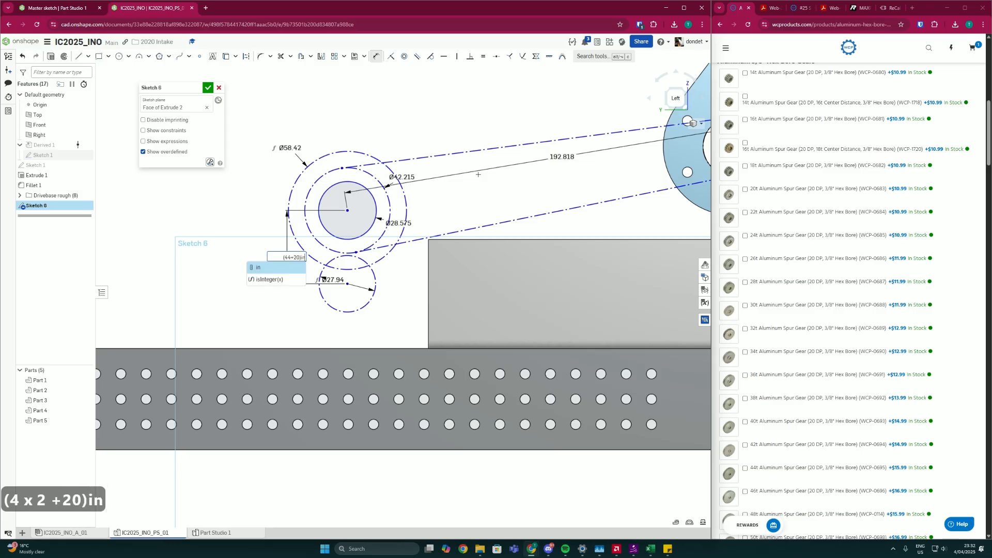
{"action": "type", "text": "?"}
{"action": "key", "text": "BackSpace"}
{"action": "type", "text": "?"}
{"action": "key", "text": "BackSpace"}
{"action": "type", "text": "/(2"}
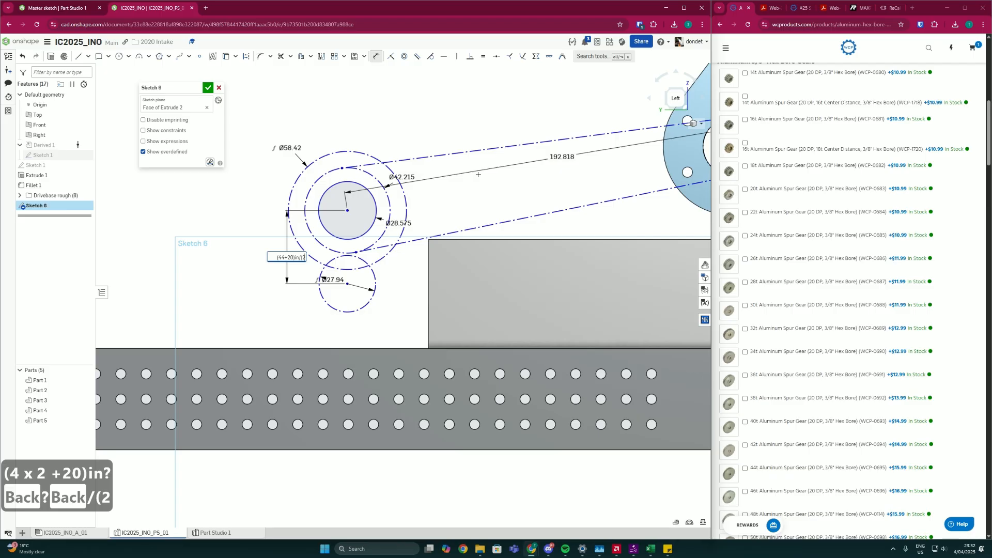
{"action": "type", "text": "*20)in"}
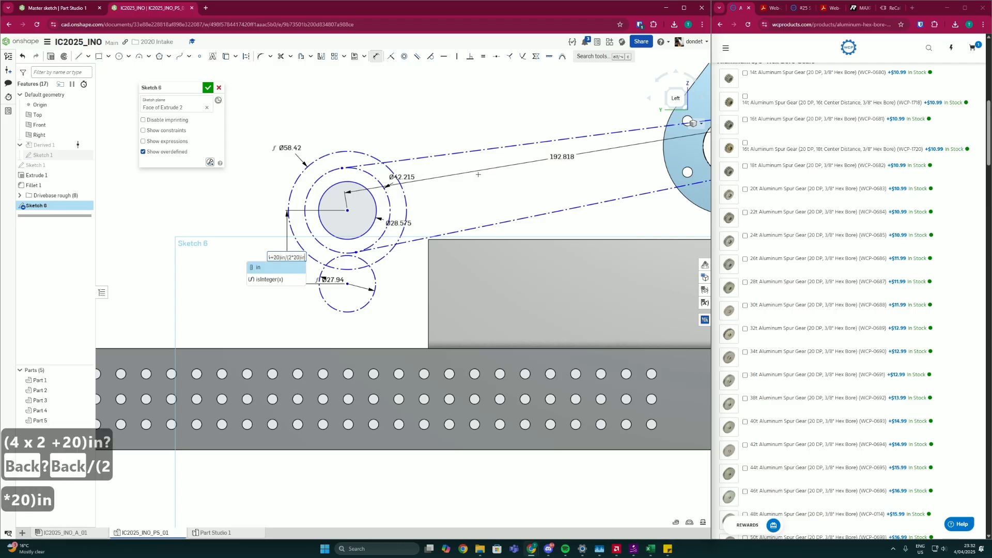
{"action": "type", "text": "+0.00"}
{"action": "type", "text": "1in"}
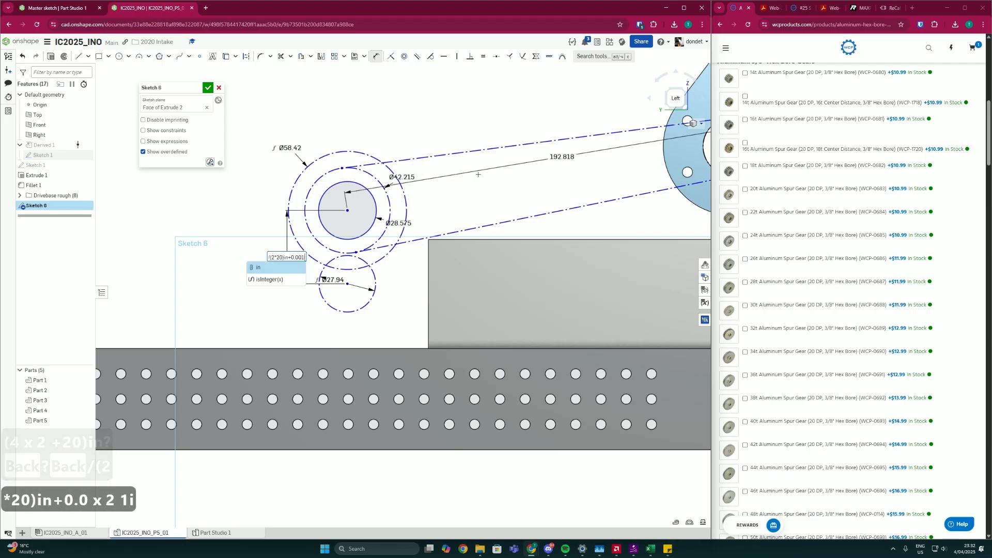
{"action": "key", "text": "Return"}
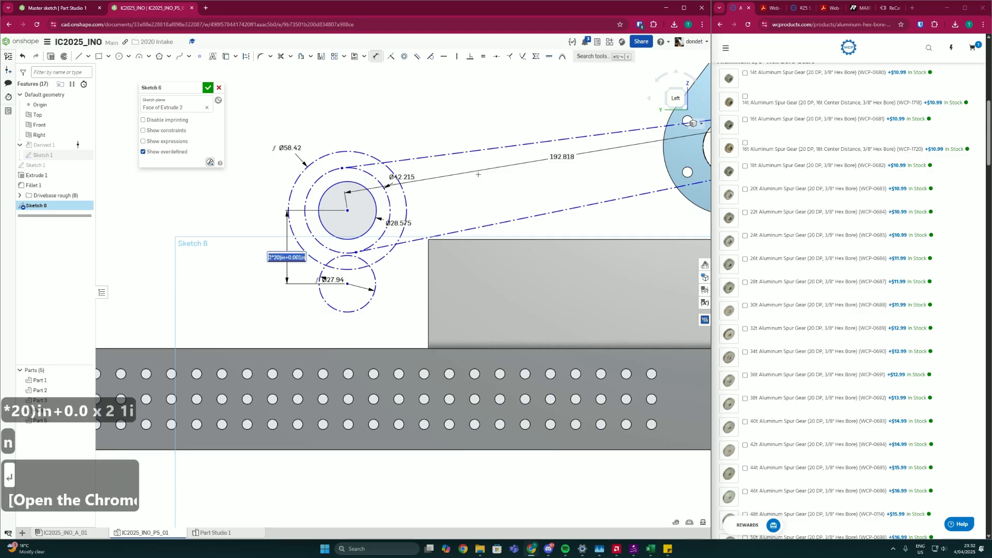
{"action": "key", "text": "Return"}
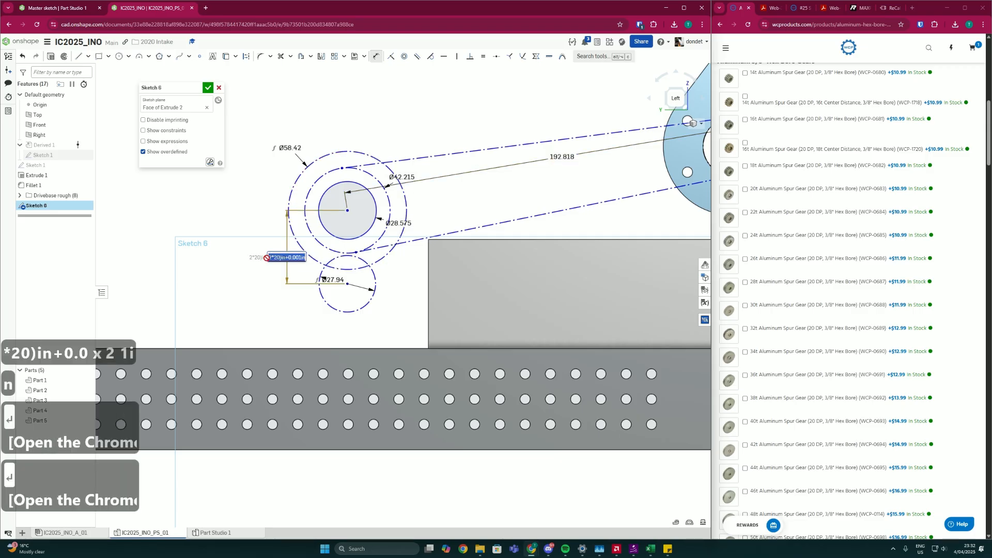
Step: Correct the gear centre distance expression to (44+20)/(2*20)in+0.001in by removing the first inch unit
{"action": "left_click", "coordinate": [283, 258]}
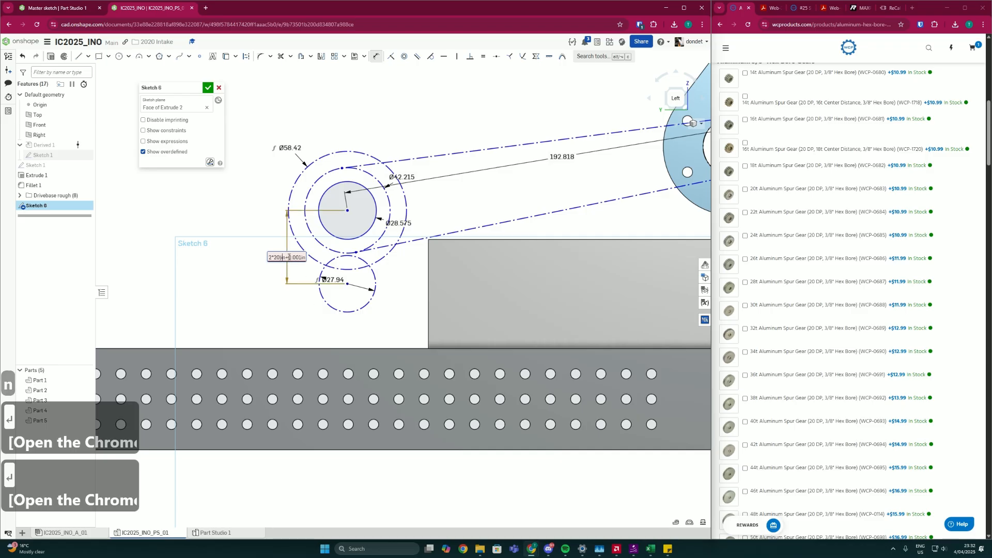
{"action": "mouse_move", "coordinate": [289, 257]}
{"action": "key", "text": "Left"}
{"action": "key", "text": "Left"}
{"action": "key", "text": "Left"}
{"action": "key", "text": "Left"}
{"action": "key", "text": "Left"}
{"action": "key", "text": "Left"}
{"action": "key", "text": "Left"}
{"action": "key", "text": "Left"}
{"action": "key", "text": "Left"}
{"action": "key", "text": "Left"}
{"action": "key", "text": "Left"}
{"action": "key", "text": "Left"}
{"action": "key", "text": "Left"}
{"action": "key", "text": "Left"}
{"action": "key", "text": "Left"}
{"action": "key", "text": "Left"}
{"action": "key", "text": "Left"}
{"action": "key", "text": "Left"}
{"action": "key", "text": "Left"}
{"action": "key", "text": "Left"}
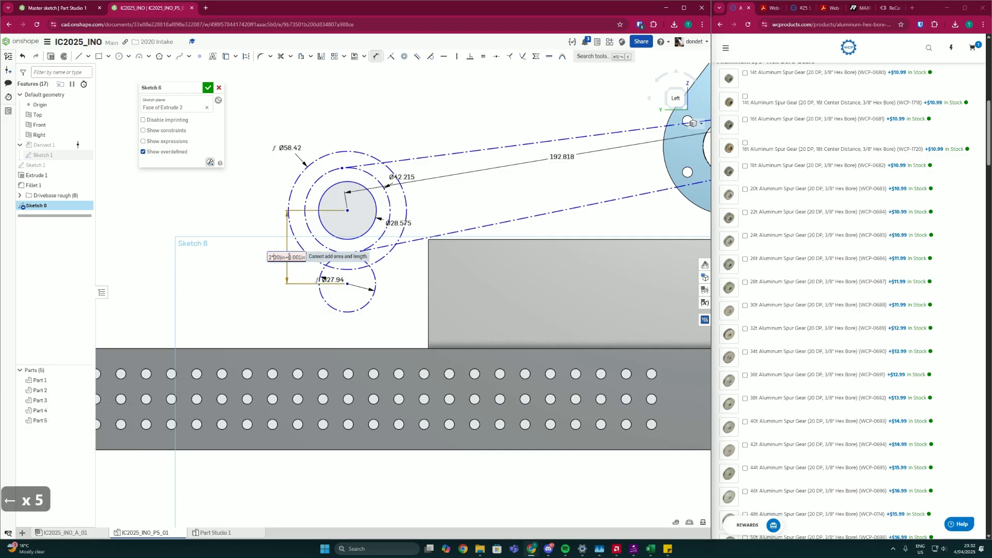
{"action": "key", "text": "Right"}
{"action": "key", "text": "Right"}
{"action": "key", "text": "Right"}
{"action": "key", "text": "Right"}
{"action": "key", "text": "Right"}
{"action": "key", "text": "Right"}
{"action": "key", "text": "Right"}
{"action": "key", "text": "Right"}
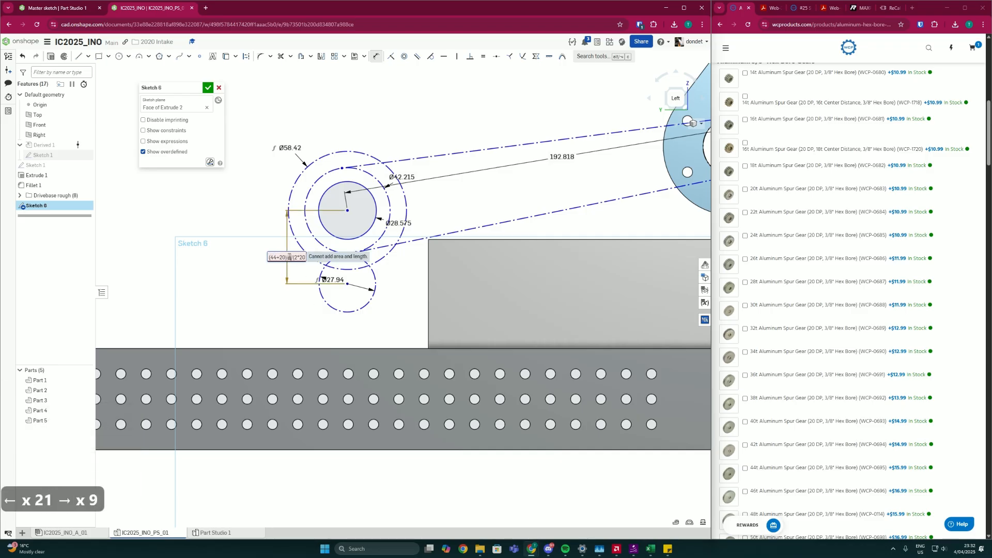
{"action": "key", "text": "BackSpace"}
{"action": "key", "text": "BackSpace"}
{"action": "key", "text": "Return"}
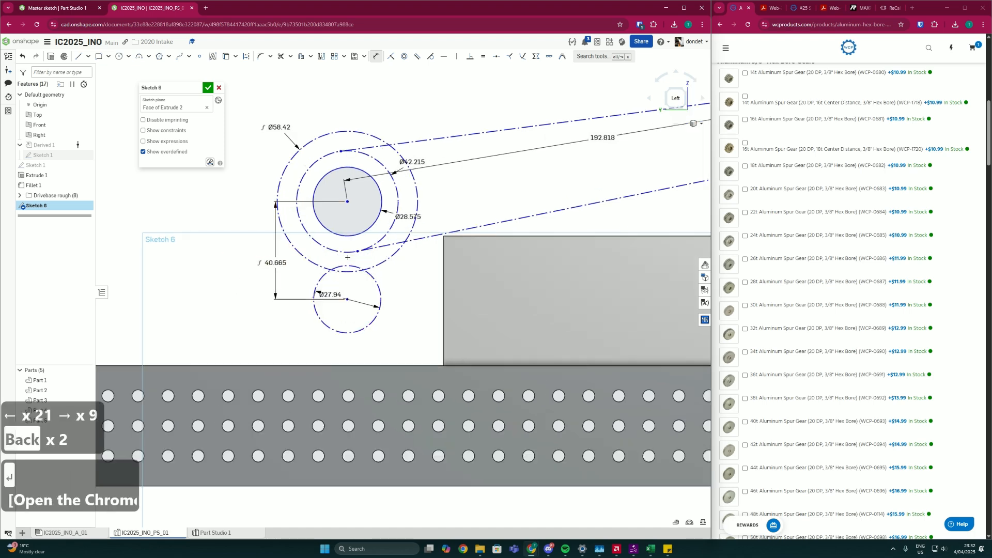
Step: Draw a circle at the lower gear's centre and set its diameter to 1.125in
{"action": "mouse_move", "coordinate": [335, 306]}
{"action": "scroll", "coordinate": [360, 235], "scroll_direction": "down", "scroll_amount": 2}
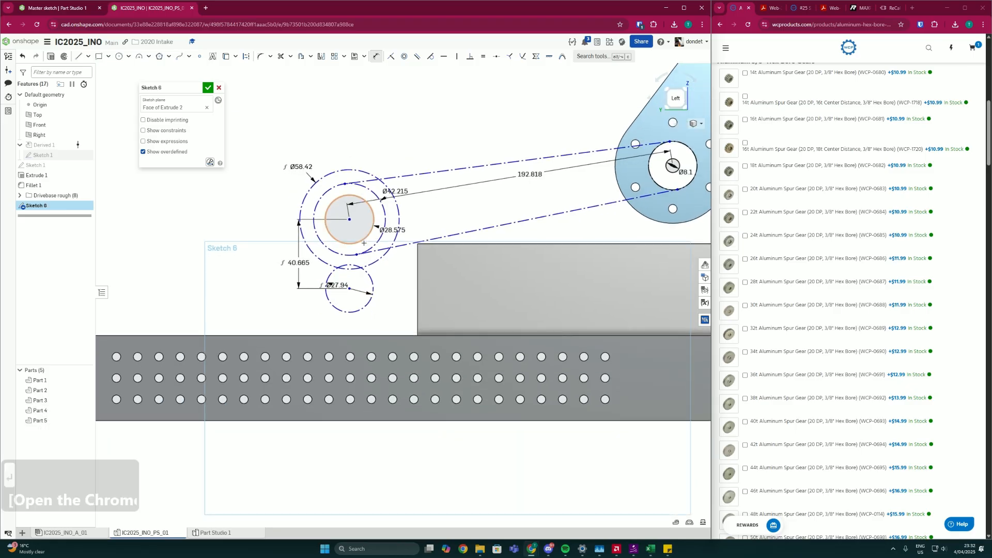
{"action": "scroll", "coordinate": [348, 258], "scroll_direction": "up", "scroll_amount": 5}
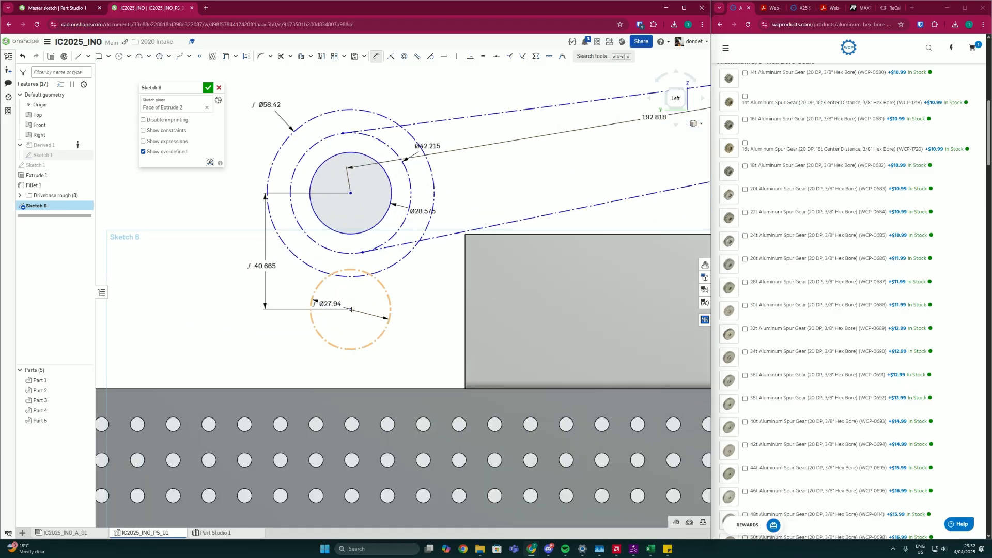
{"action": "left_click", "coordinate": [119, 55]}
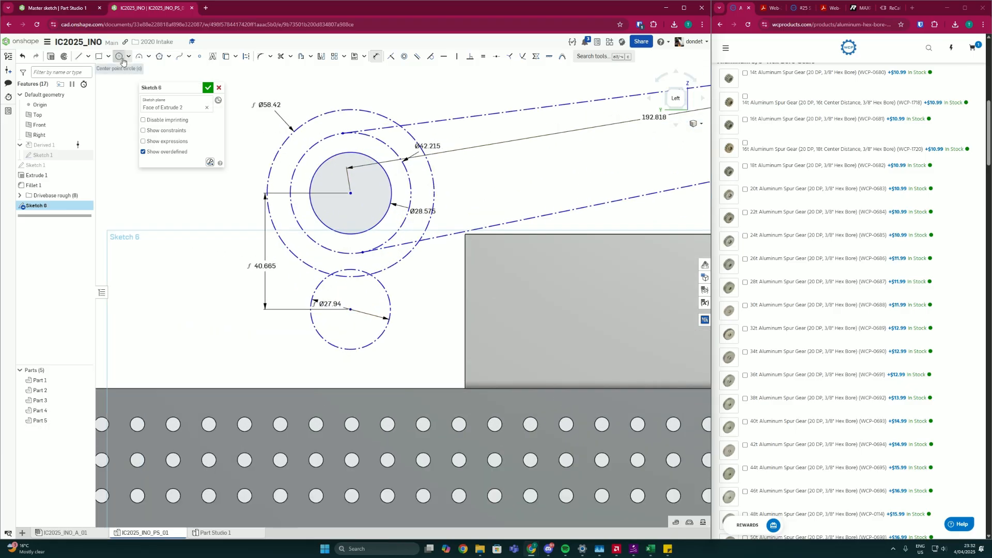
{"action": "left_click", "coordinate": [350, 310]}
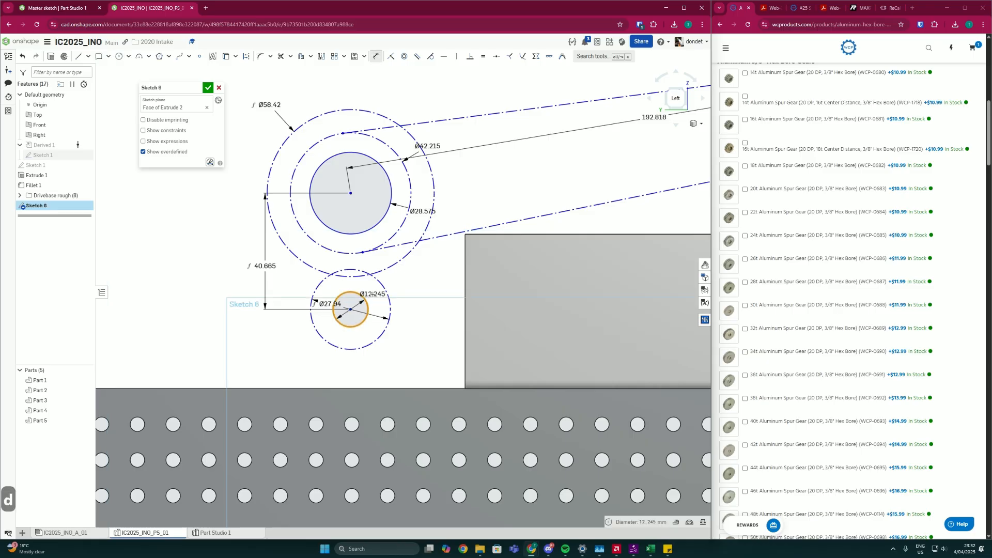
{"action": "left_click", "coordinate": [367, 305]}
{"action": "type", "text": "1.125in"}
{"action": "key", "text": "Return"}
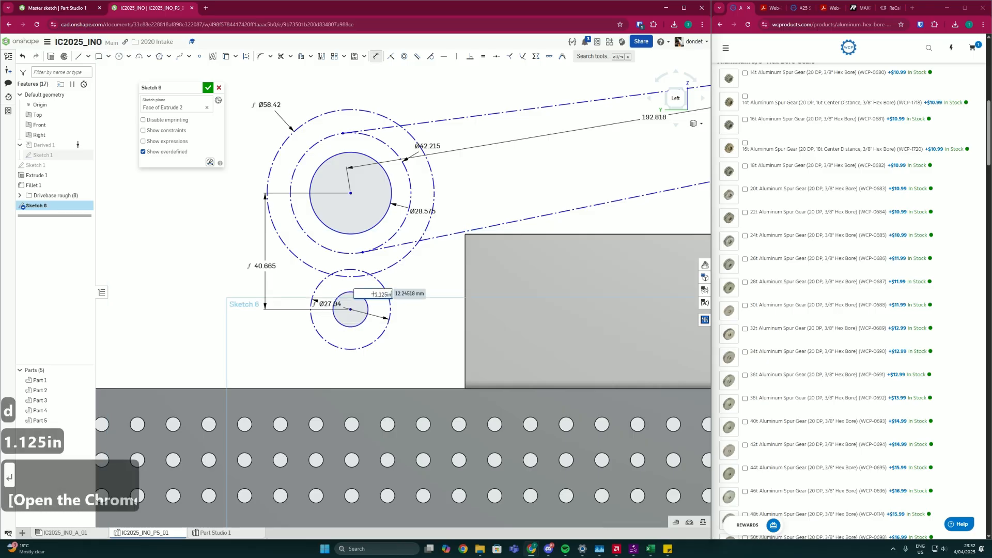
Step: Examine how the new 1.125in circle compares with the lower gear circle and where the gear pair sits above the drivebase tube
{"action": "scroll", "coordinate": [351, 299], "scroll_direction": "up", "scroll_amount": 3}
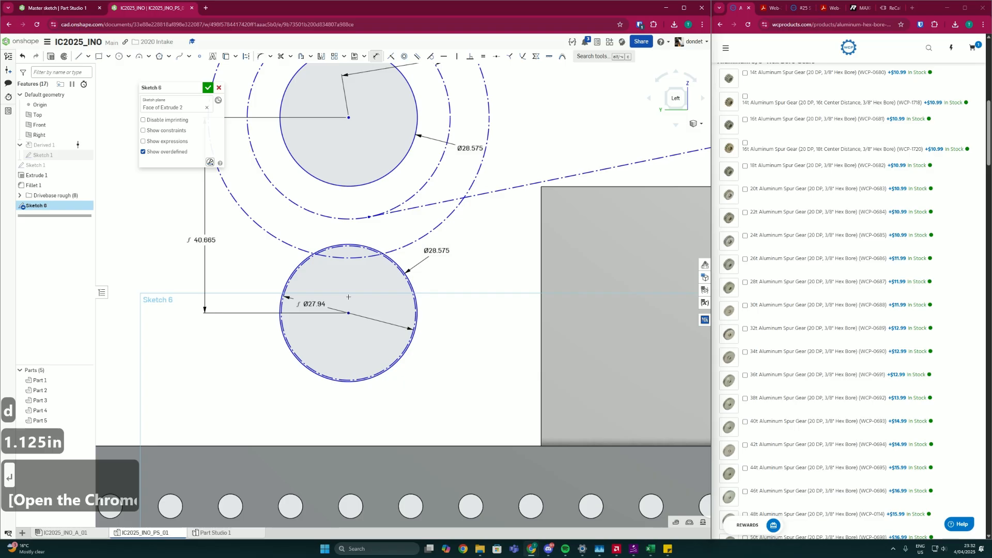
{"action": "scroll", "coordinate": [348, 297], "scroll_direction": "down", "scroll_amount": 3}
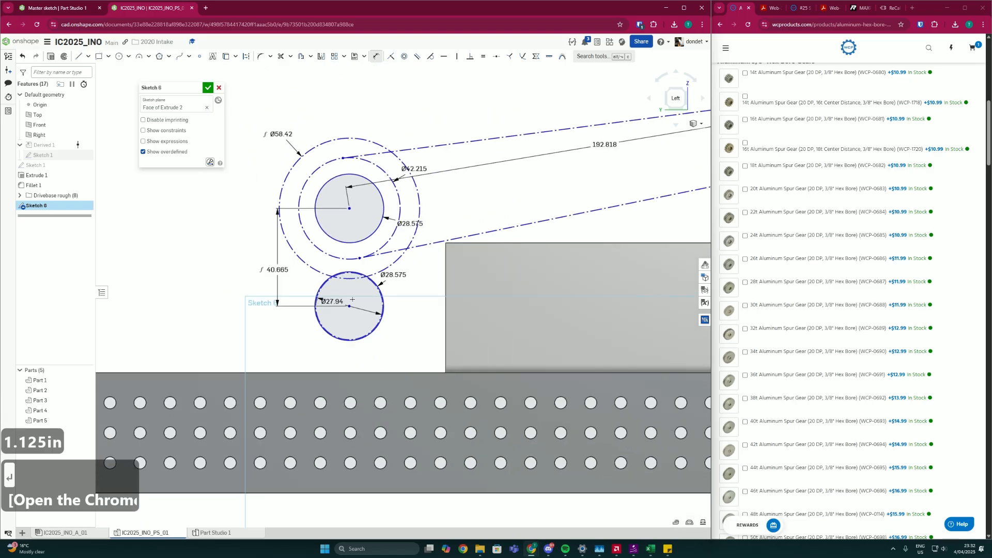
{"action": "scroll", "coordinate": [351, 302], "scroll_direction": "up", "scroll_amount": 3}
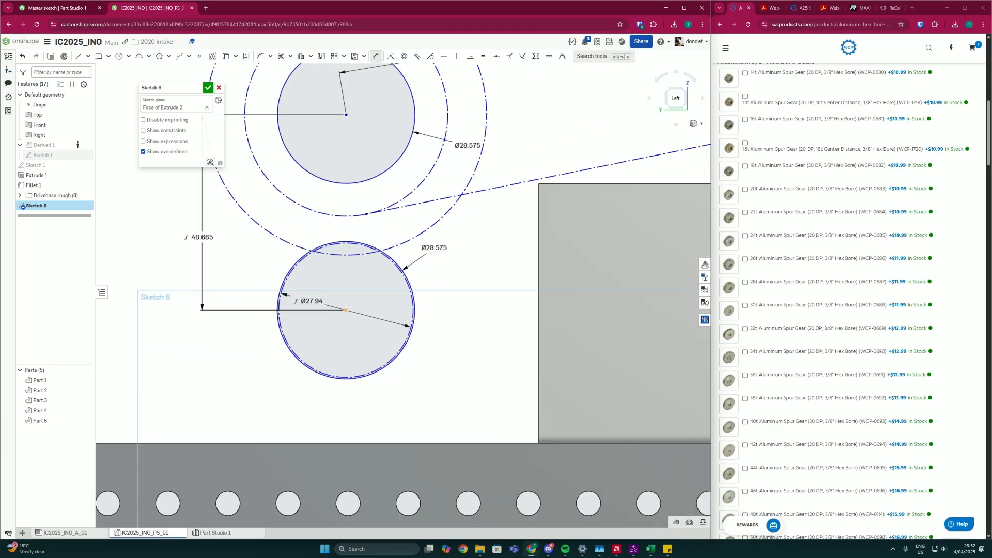
{"action": "scroll", "coordinate": [347, 307], "scroll_direction": "down", "scroll_amount": 3}
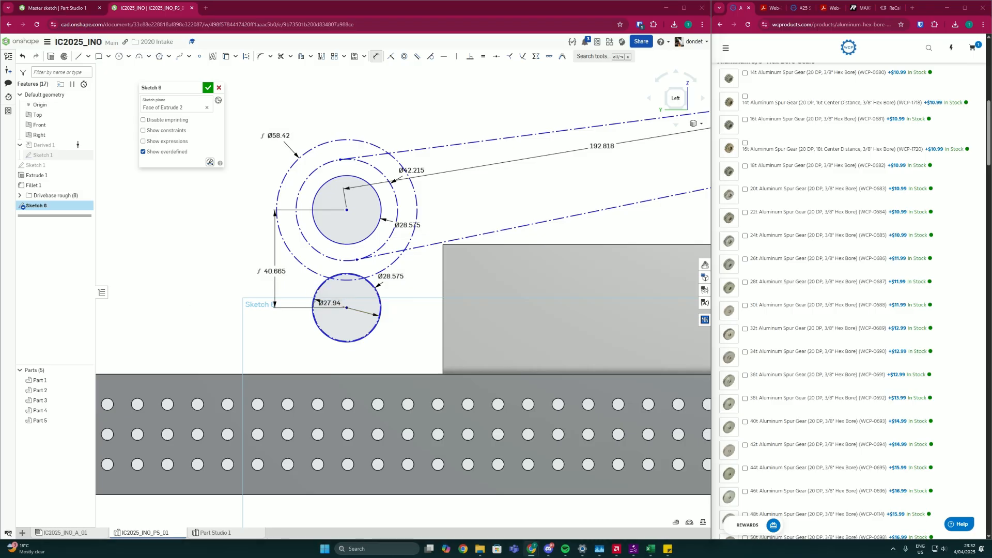
{"action": "scroll", "coordinate": [362, 227], "scroll_direction": "down", "scroll_amount": 4}
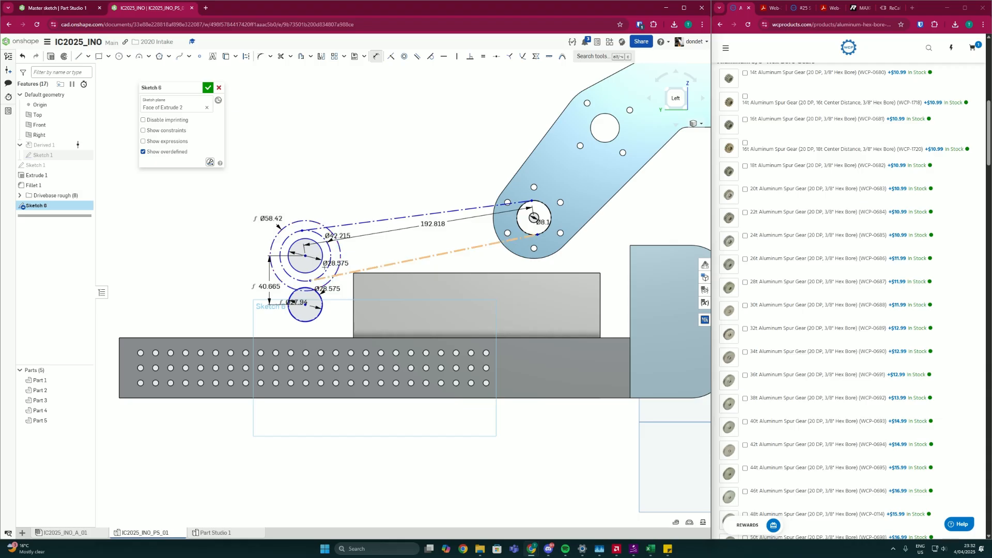
{"action": "key", "text": "Escape"}
{"action": "left_click", "coordinate": [272, 273]}
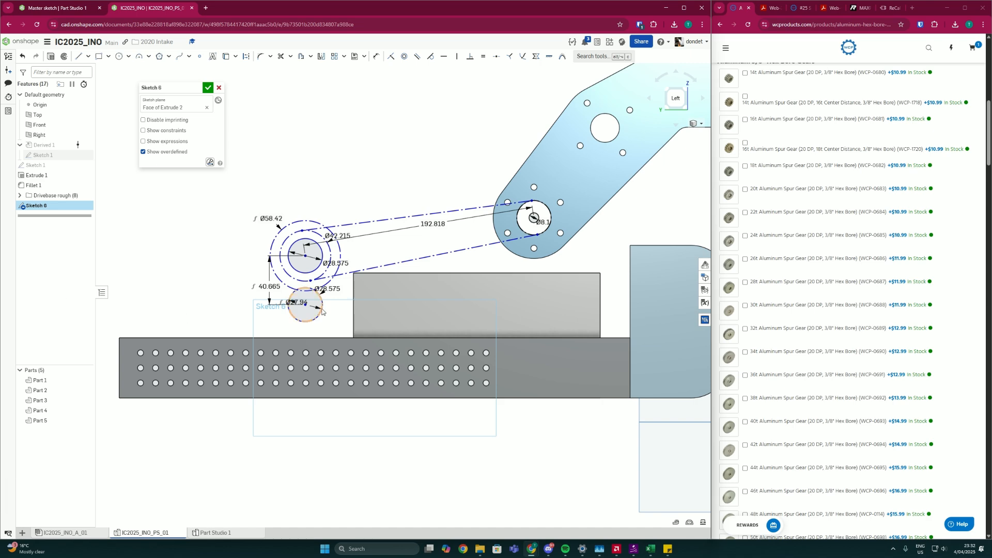
{"action": "scroll", "coordinate": [304, 302], "scroll_direction": "up", "scroll_amount": 4}
{"action": "scroll", "coordinate": [307, 286], "scroll_direction": "down", "scroll_amount": 4}
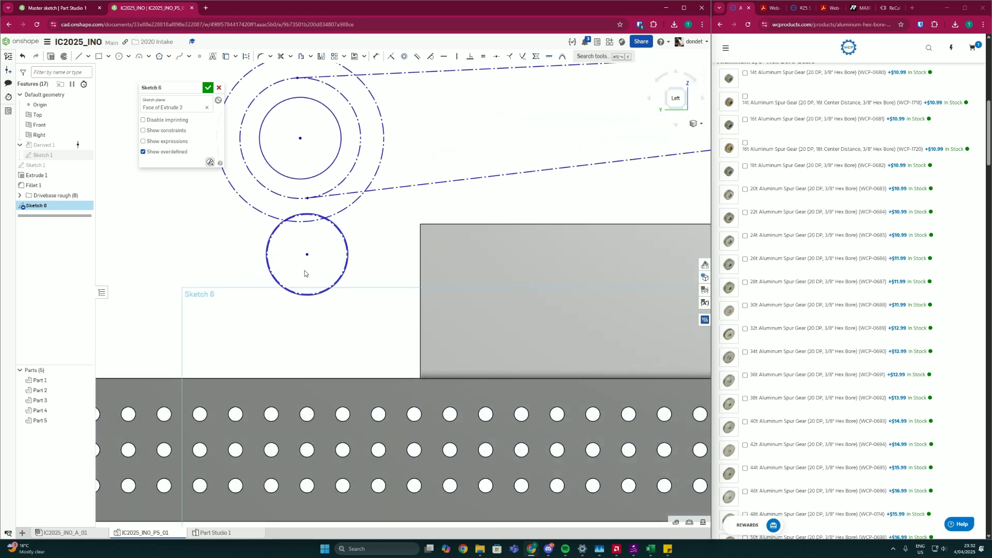
Step: Dimension the vertical distance from the lower gear's centre to the drivebase tube's top edge as 30 mm
{"action": "scroll", "coordinate": [318, 309], "scroll_direction": "up", "scroll_amount": 4}
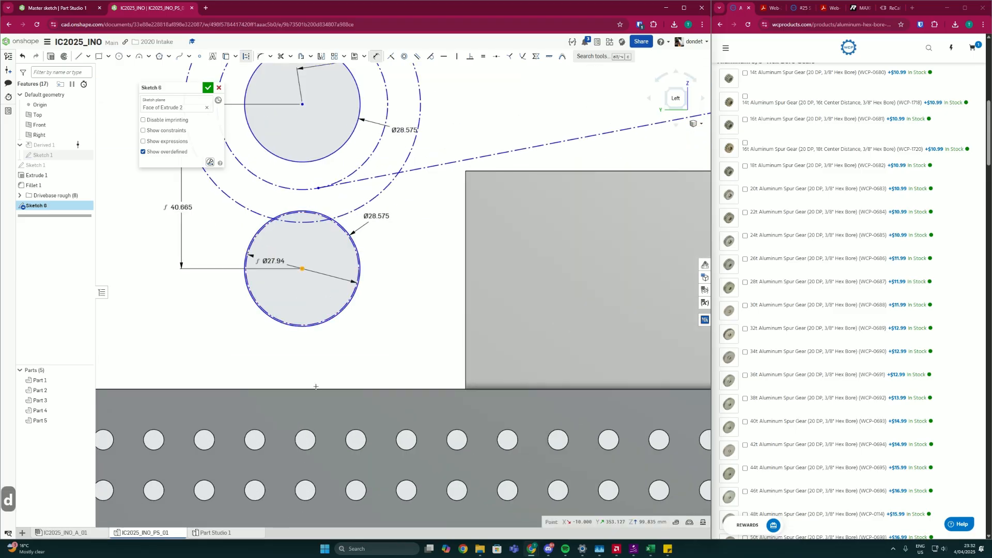
{"action": "left_click", "coordinate": [316, 388]}
{"action": "scroll", "coordinate": [356, 359], "scroll_direction": "down", "scroll_amount": 3}
{"action": "left_click", "coordinate": [377, 366]}
{"action": "scroll", "coordinate": [378, 368], "scroll_direction": "down", "scroll_amount": 3}
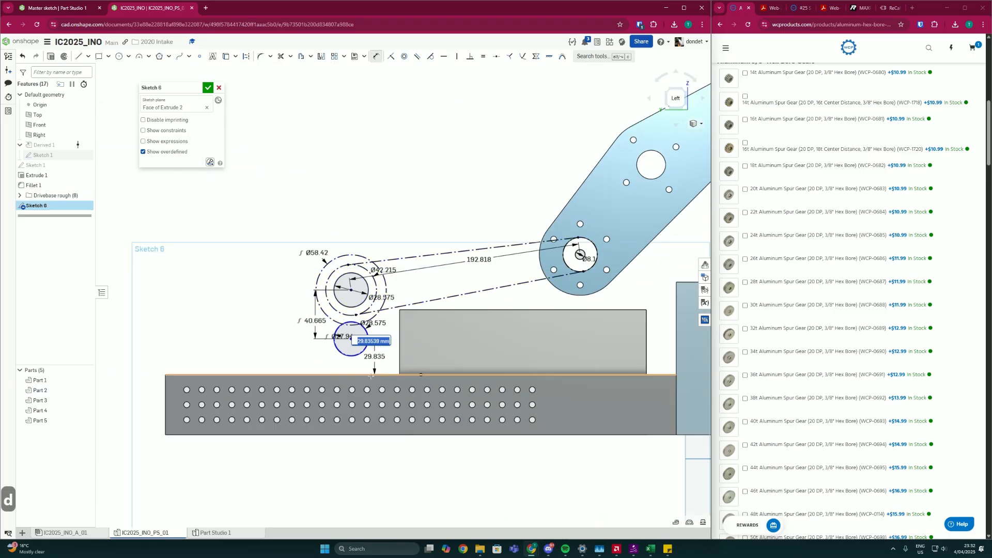
{"action": "type", "text": "30"}
{"action": "key", "text": "Return"}
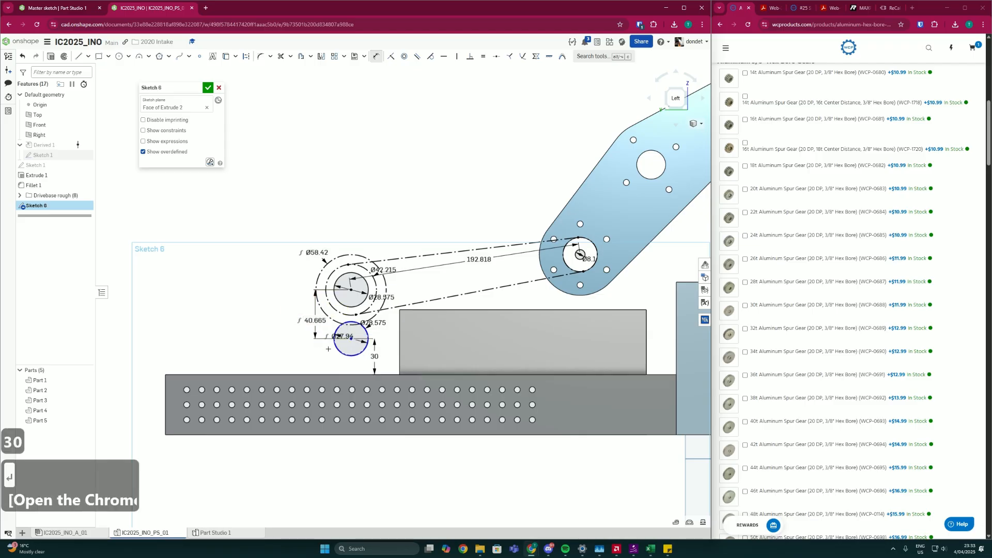
Step: Test the lower gear circle's remaining freedom of movement and vertically constrain its centre to the output gear's centre
{"action": "scroll", "coordinate": [346, 354], "scroll_direction": "up", "scroll_amount": 3}
{"action": "key", "text": "Escape"}
{"action": "mouse_move", "coordinate": [356, 323]}
{"action": "left_mouse_down"}
{"action": "mouse_move", "coordinate": [329, 323]}
{"action": "mouse_move", "coordinate": [383, 323]}
{"action": "mouse_move", "coordinate": [309, 323]}
{"action": "mouse_move", "coordinate": [360, 332]}
{"action": "left_mouse_up"}
{"action": "scroll", "coordinate": [359, 339], "scroll_direction": "down", "scroll_amount": 4}
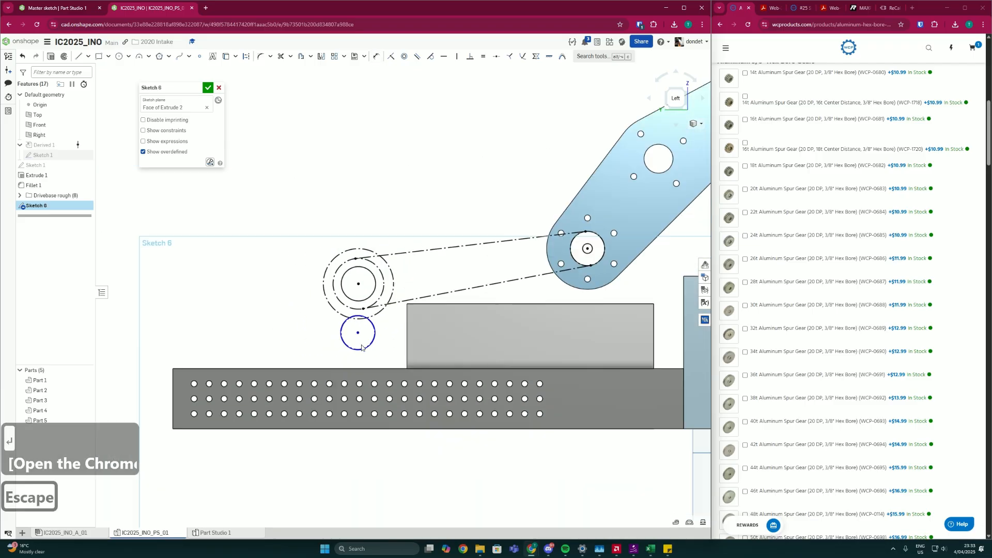
{"action": "scroll", "coordinate": [358, 333], "scroll_direction": "up", "scroll_amount": 3}
{"action": "key", "text": "v"}
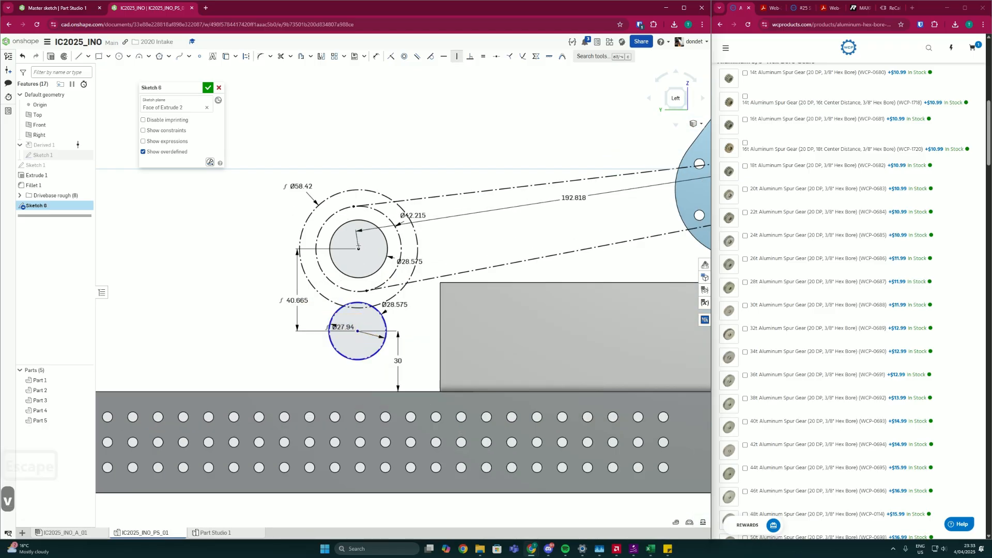
{"action": "left_click", "coordinate": [358, 331]}
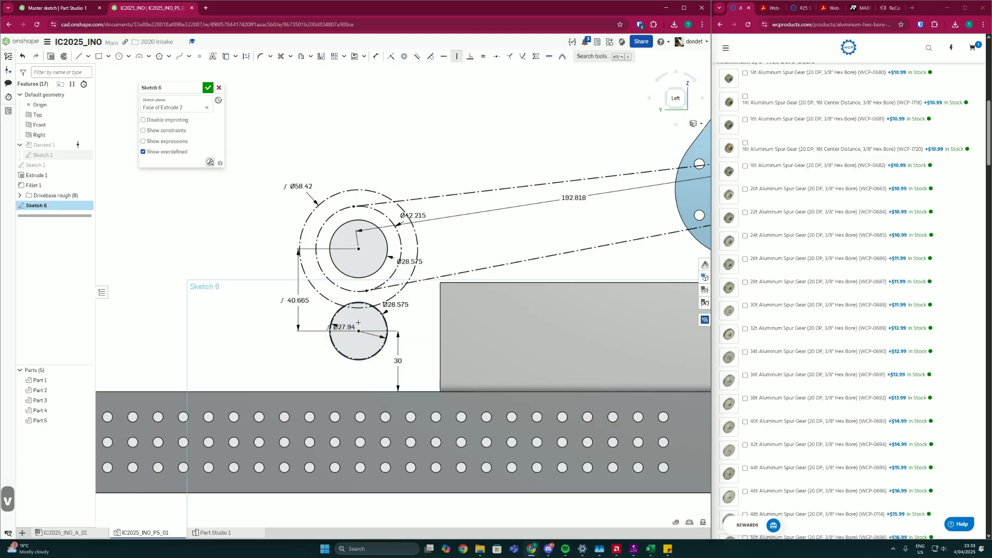
{"action": "key", "text": "Escape"}
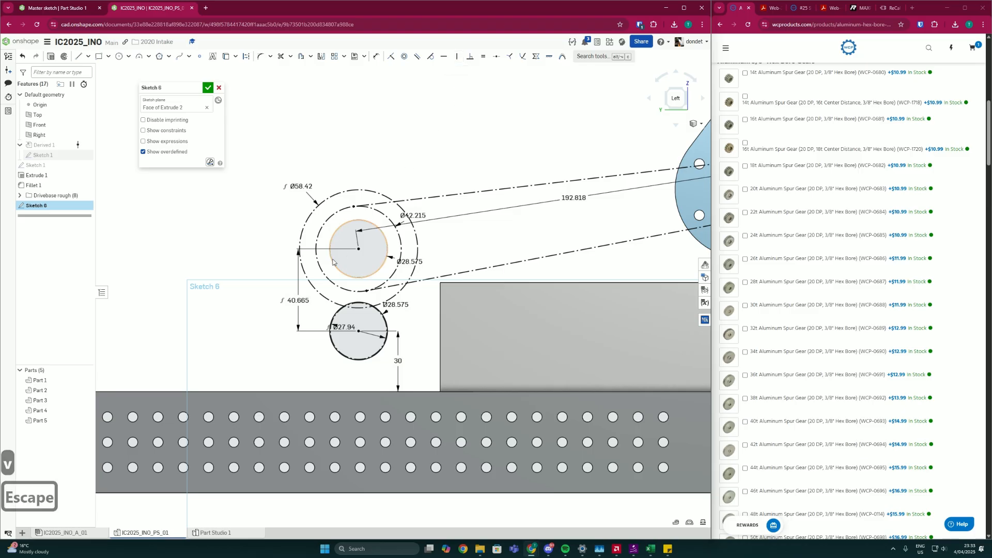
{"action": "scroll", "coordinate": [348, 342], "scroll_direction": "down", "scroll_amount": 3}
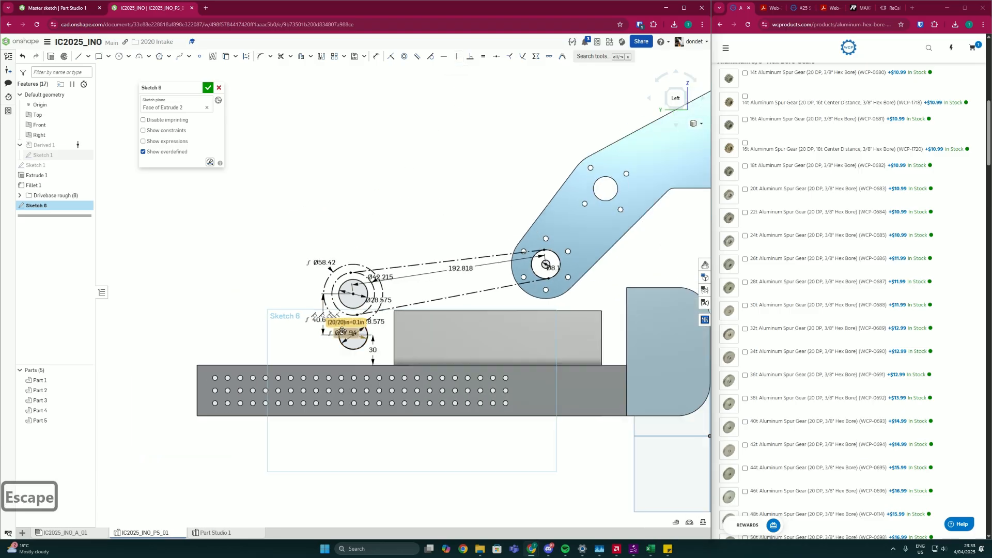
{"action": "scroll", "coordinate": [385, 318], "scroll_direction": "up", "scroll_amount": 3}
{"action": "scroll", "coordinate": [360, 281], "scroll_direction": "down", "scroll_amount": 3}
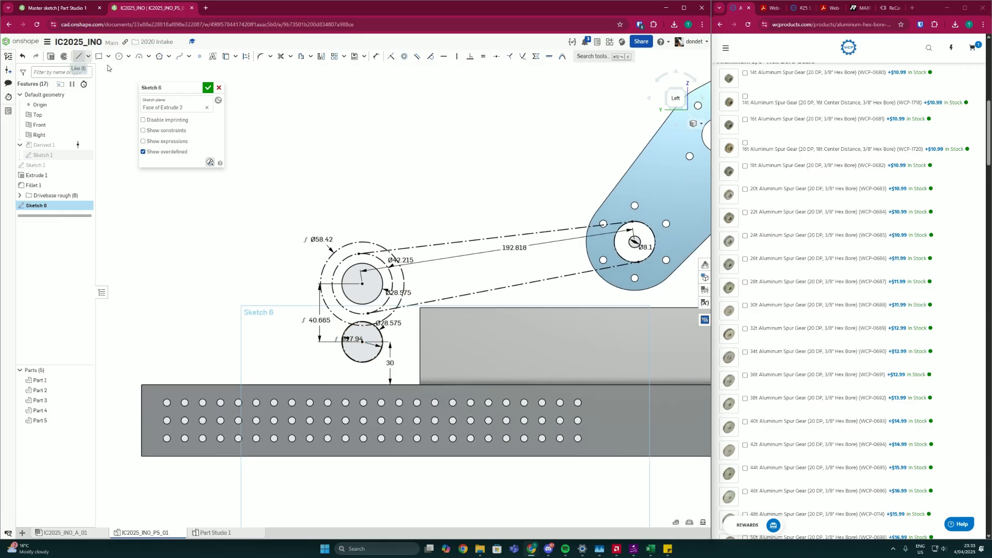
{"action": "key", "text": "d"}
{"action": "left_click", "coordinate": [363, 402]}
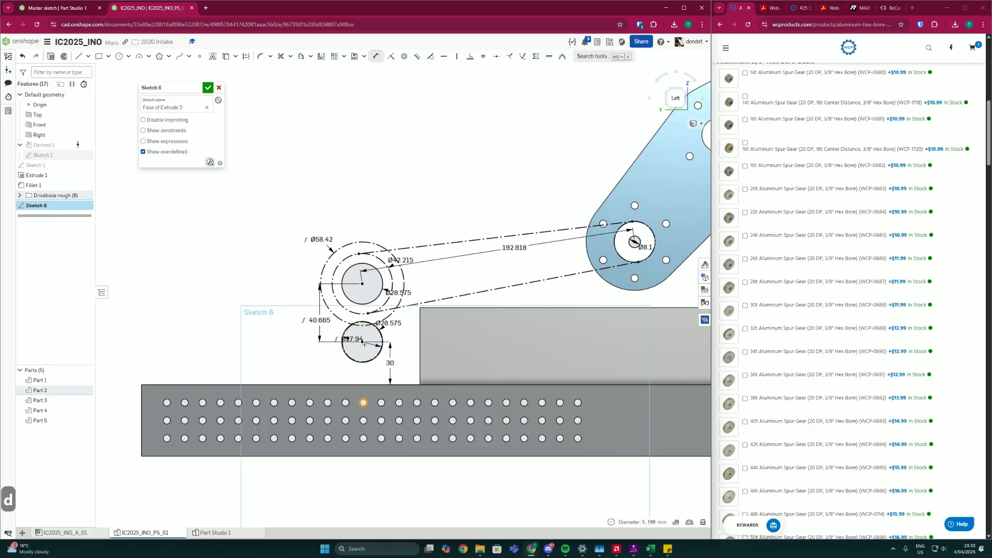
{"action": "left_click", "coordinate": [362, 341]}
{"action": "key", "text": "Escape"}
{"action": "key", "text": "Escape"}
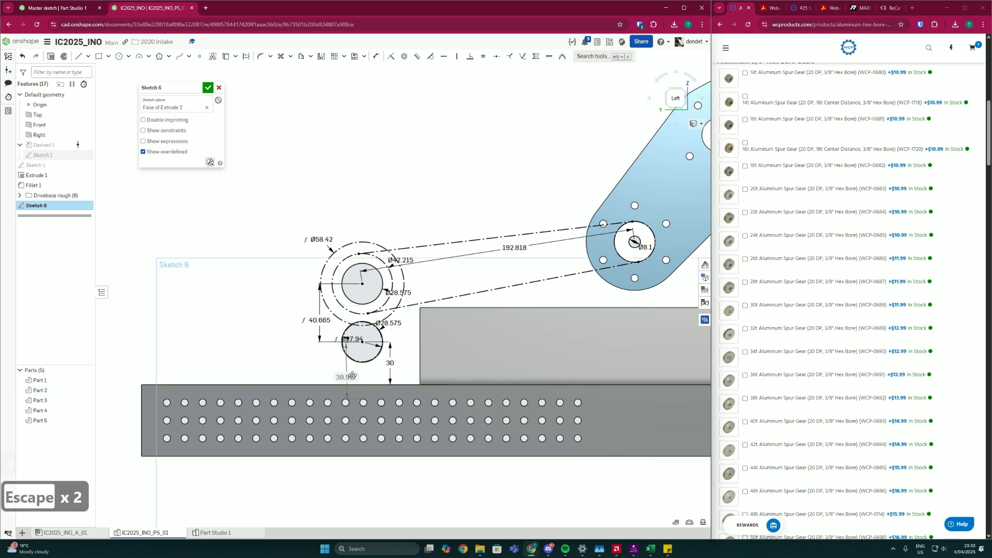
{"action": "key", "text": "Delete"}
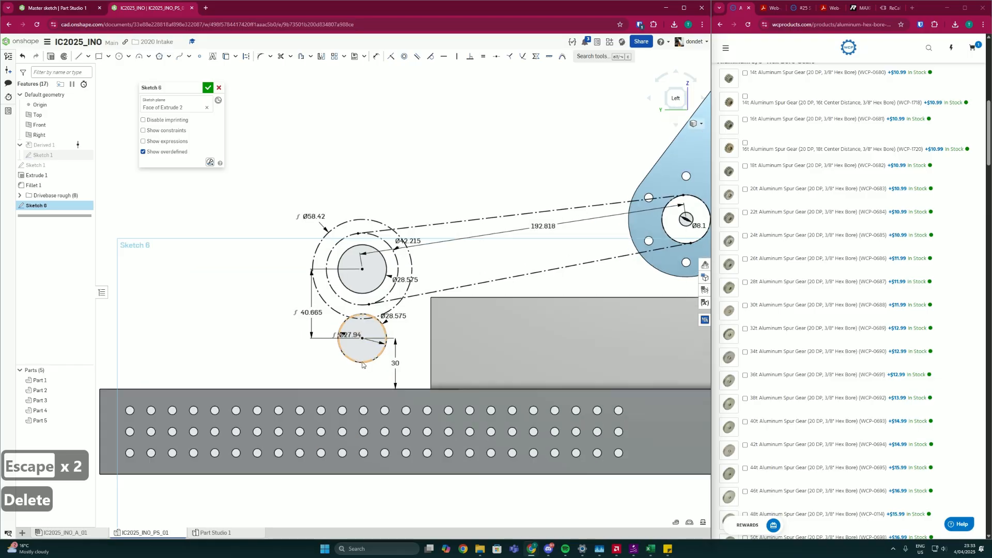
Step: Measure the distance from the lower gear's centre to holes in the drivebase tube's top row
{"action": "scroll", "coordinate": [359, 343], "scroll_direction": "up", "scroll_amount": 2}
{"action": "scroll", "coordinate": [362, 362], "scroll_direction": "down", "scroll_amount": 2}
{"action": "scroll", "coordinate": [358, 353], "scroll_direction": "up", "scroll_amount": 1}
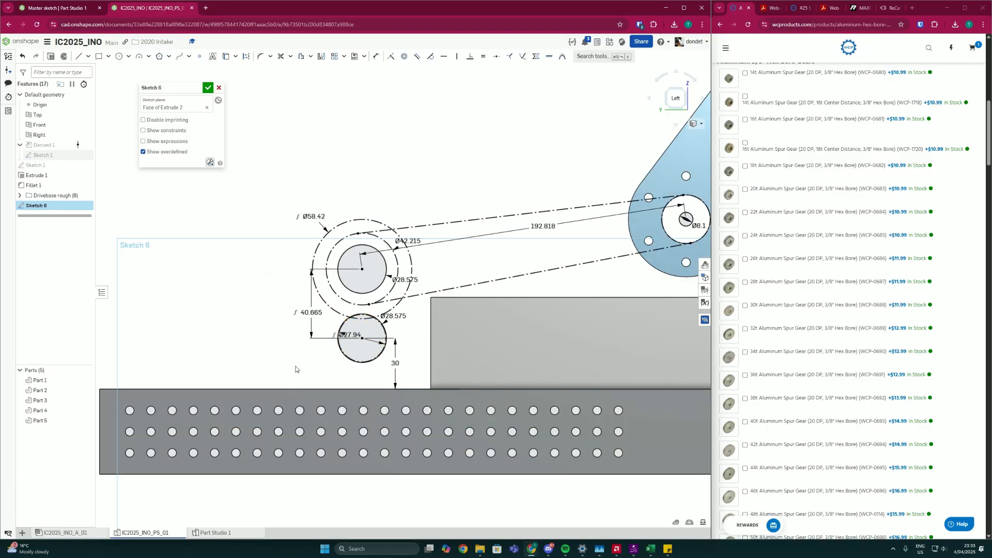
{"action": "key", "text": "d"}
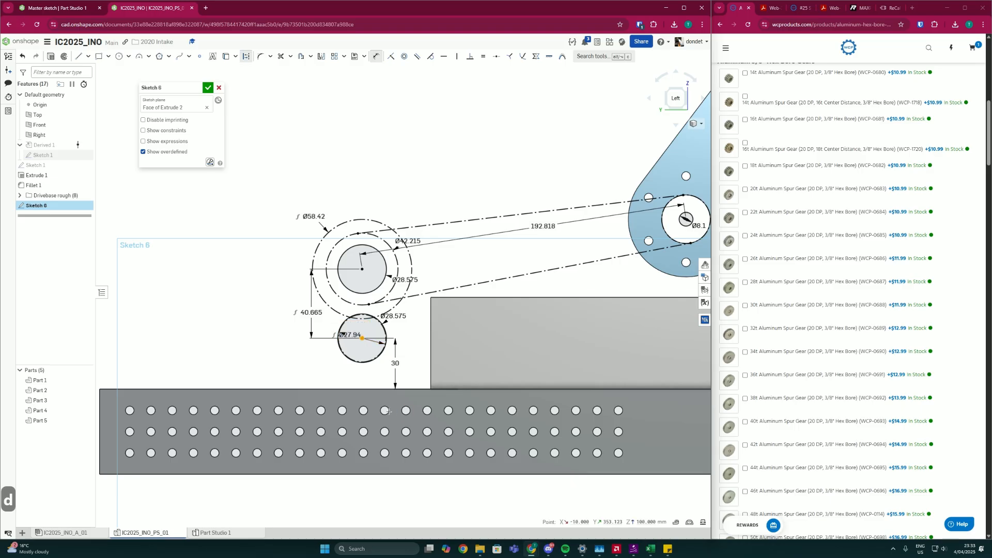
{"action": "left_click", "coordinate": [389, 412]}
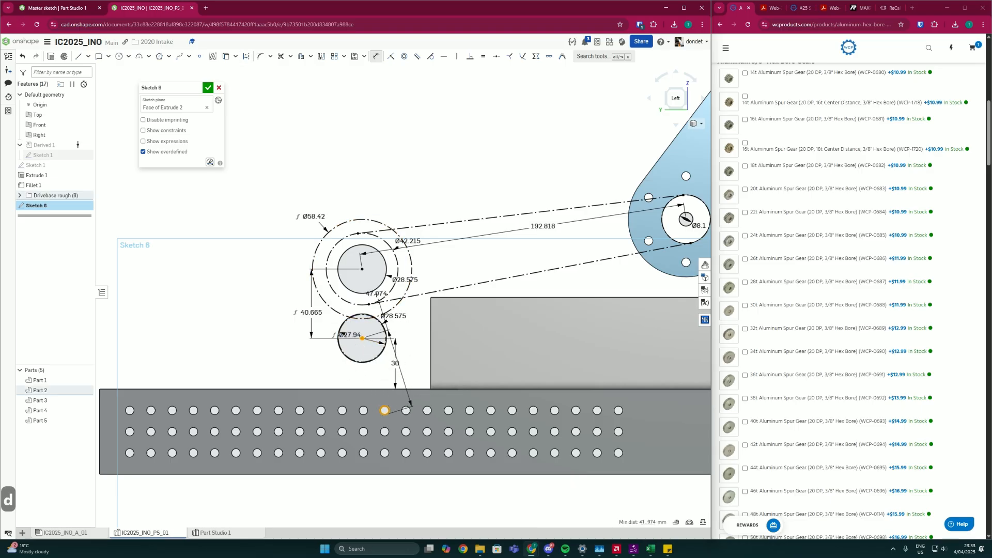
{"action": "key", "text": "Escape"}
{"action": "key", "text": "d"}
{"action": "left_click", "coordinate": [362, 339]}
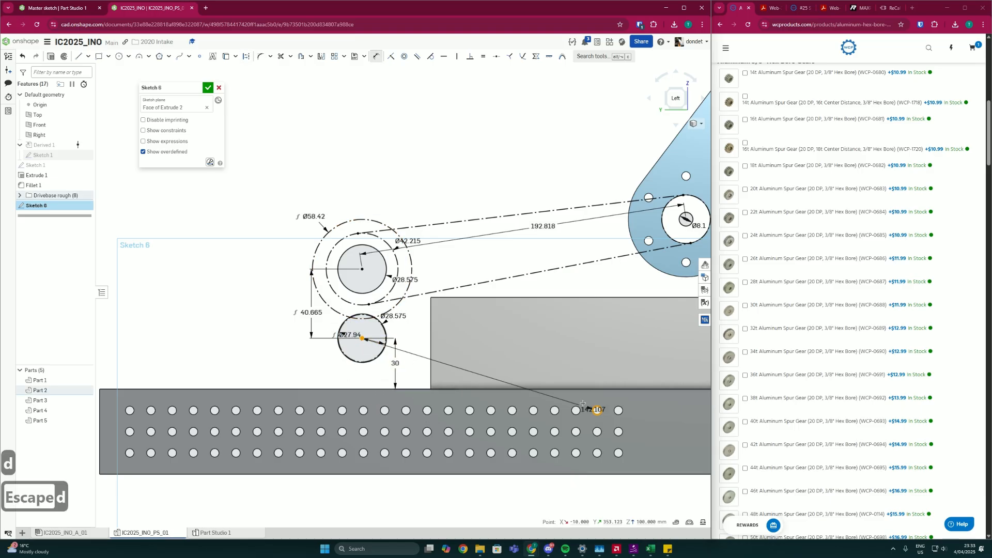
{"action": "left_click", "coordinate": [594, 409]}
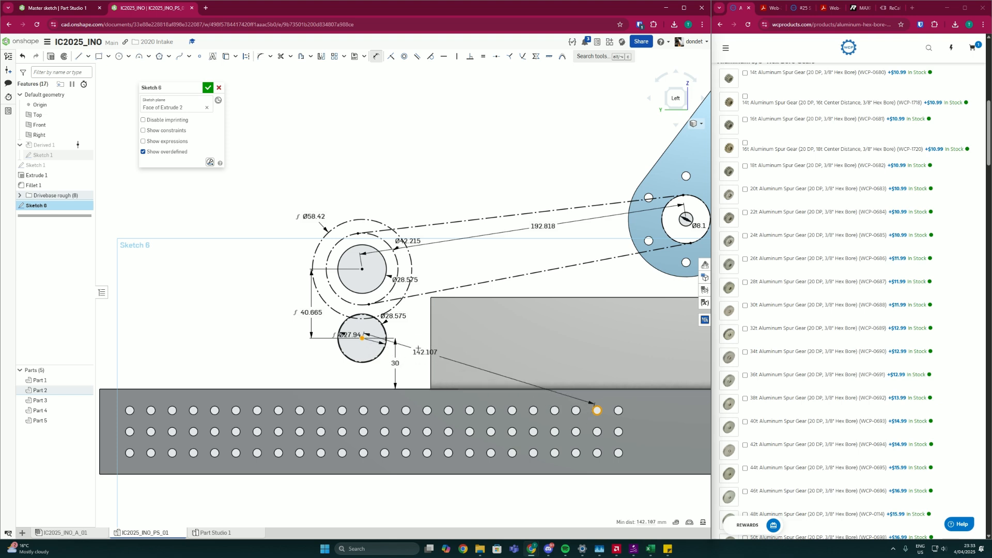
{"action": "key", "text": "Escape"}
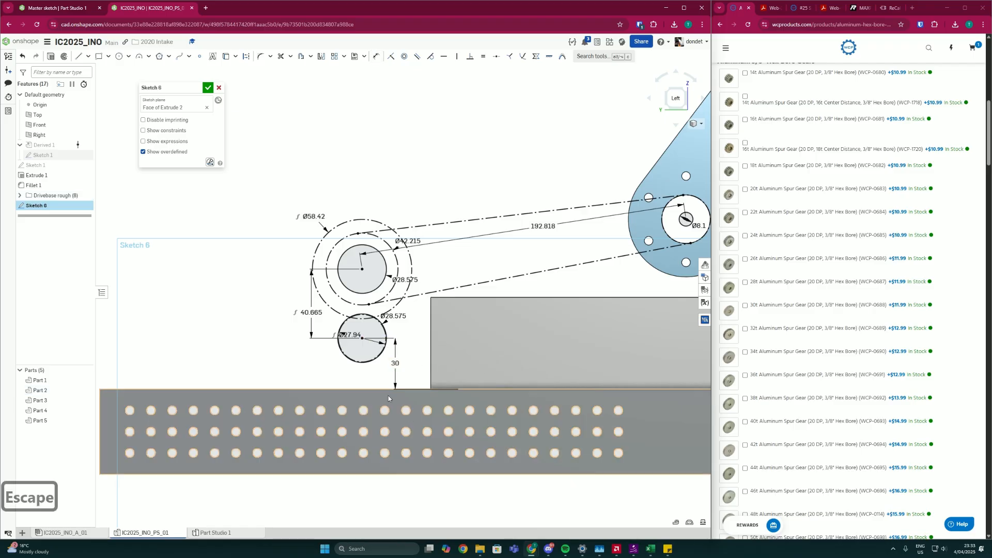
Step: Examine the gear pair's position and the clearance between the lower gear, the drivebase tube and the grey block
{"action": "scroll", "coordinate": [375, 388], "scroll_direction": "up", "scroll_amount": 1}
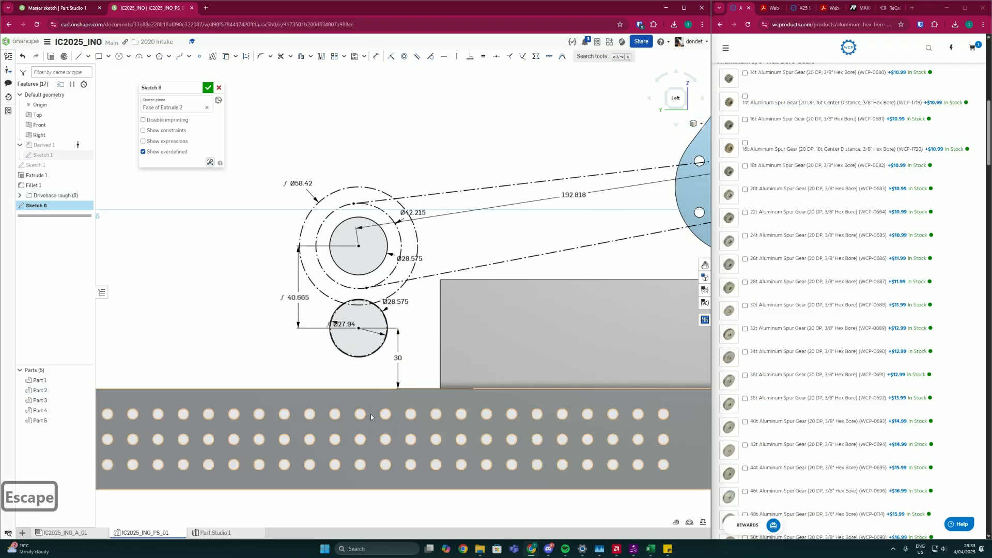
{"action": "scroll", "coordinate": [339, 398], "scroll_direction": "down", "scroll_amount": 2}
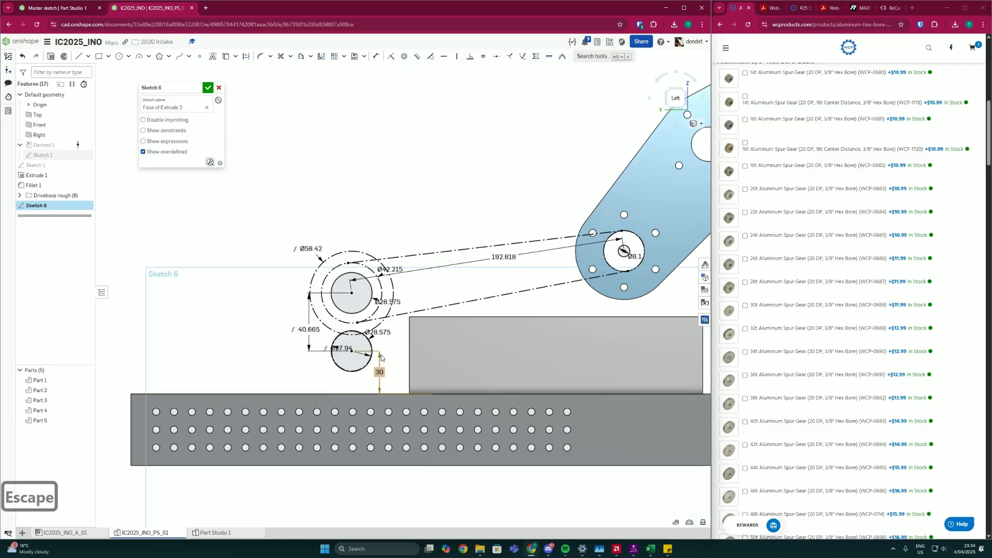
{"action": "scroll", "coordinate": [375, 354], "scroll_direction": "up", "scroll_amount": 2}
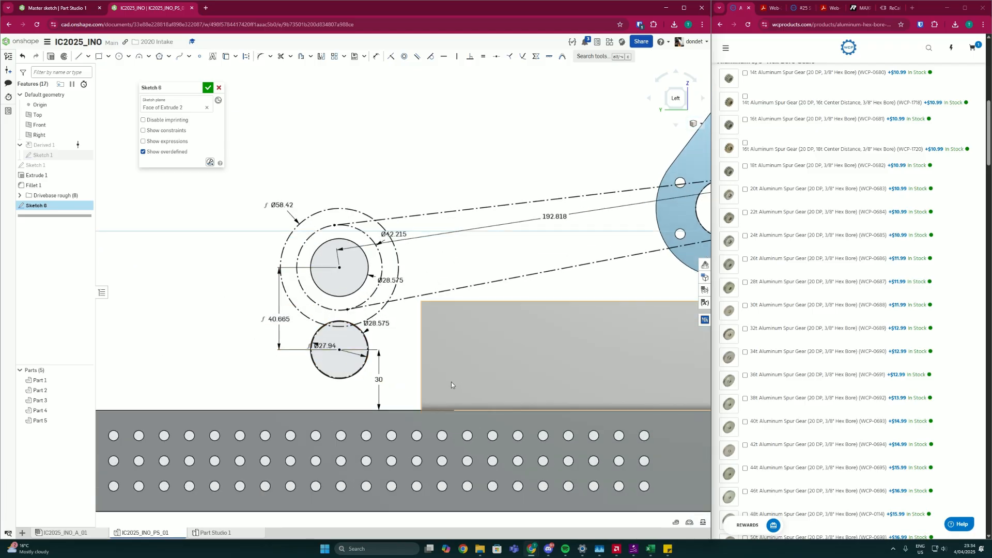
{"action": "scroll", "coordinate": [408, 286], "scroll_direction": "down", "scroll_amount": 3}
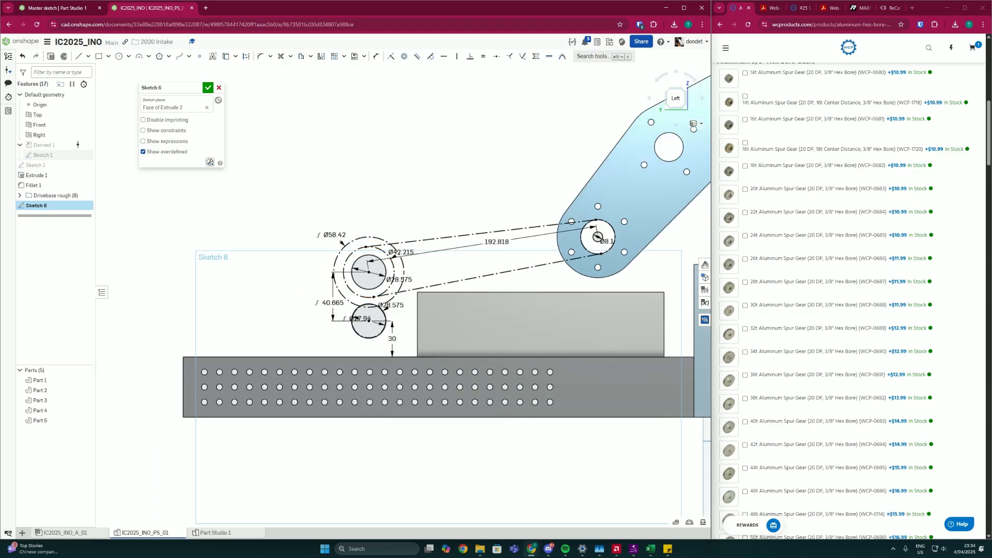
{"action": "scroll", "coordinate": [345, 318], "scroll_direction": "up", "scroll_amount": 4}
{"action": "scroll", "coordinate": [392, 335], "scroll_direction": "down", "scroll_amount": 1}
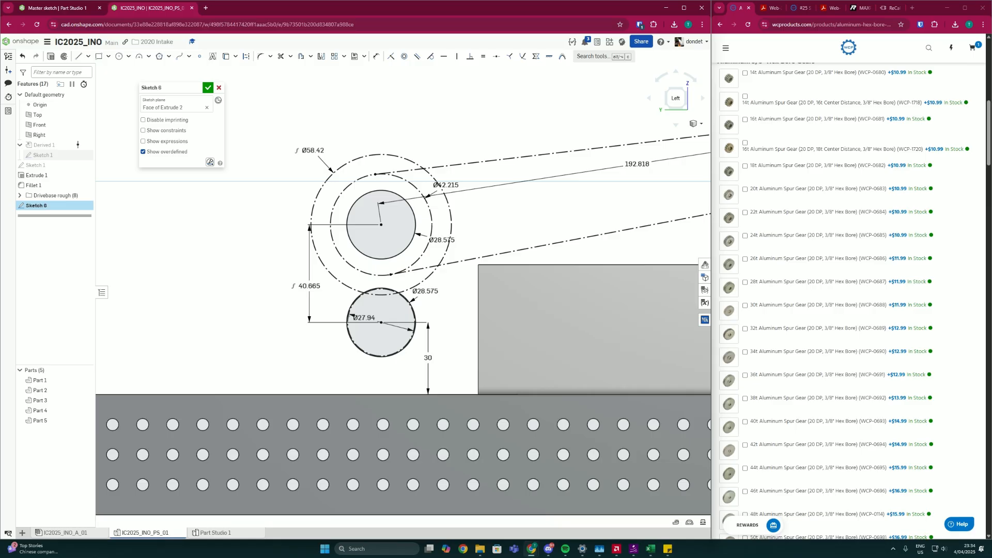
{"action": "scroll", "coordinate": [376, 314], "scroll_direction": "down", "scroll_amount": 1}
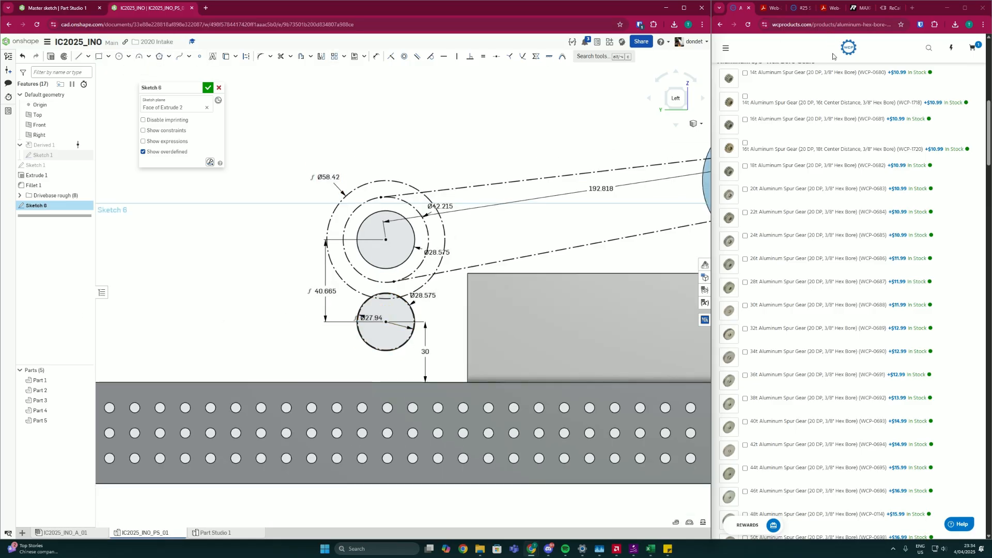
{"action": "scroll", "coordinate": [832, 55], "scroll_direction": "up", "scroll_amount": 1}
Step: Switch to REV's MAXPlanetary System Kit page in the browser and view the MAXPlanetary 1/2in Hex Socket Output Drawing
{"action": "left_click", "coordinate": [858, 8]}
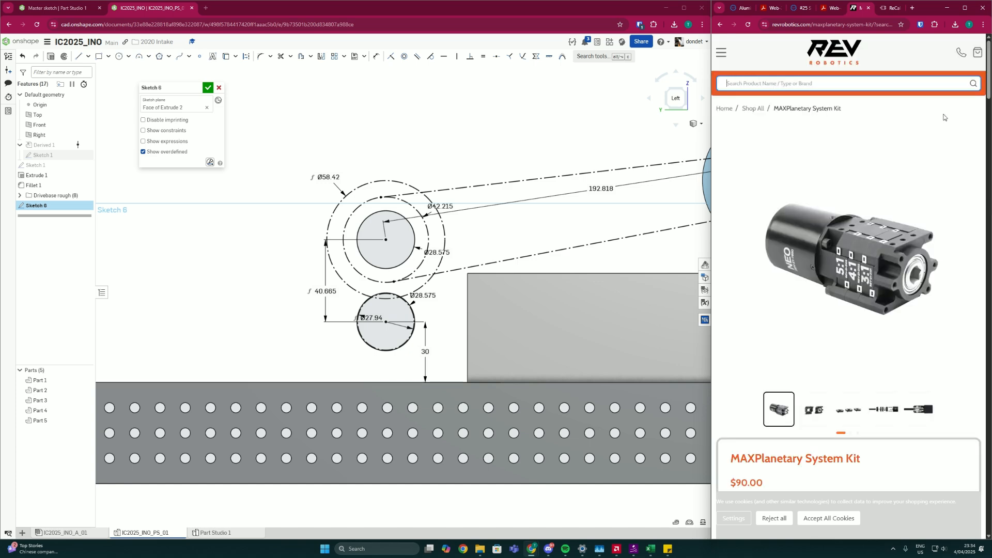
{"action": "scroll", "coordinate": [879, 146], "scroll_direction": "down", "scroll_amount": 2}
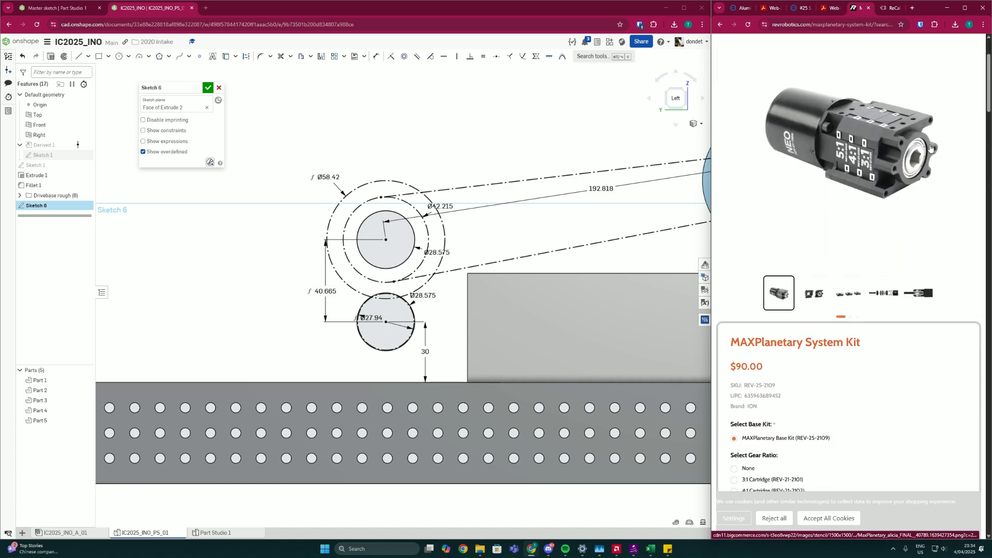
{"action": "scroll", "coordinate": [885, 288], "scroll_direction": "down", "scroll_amount": 20}
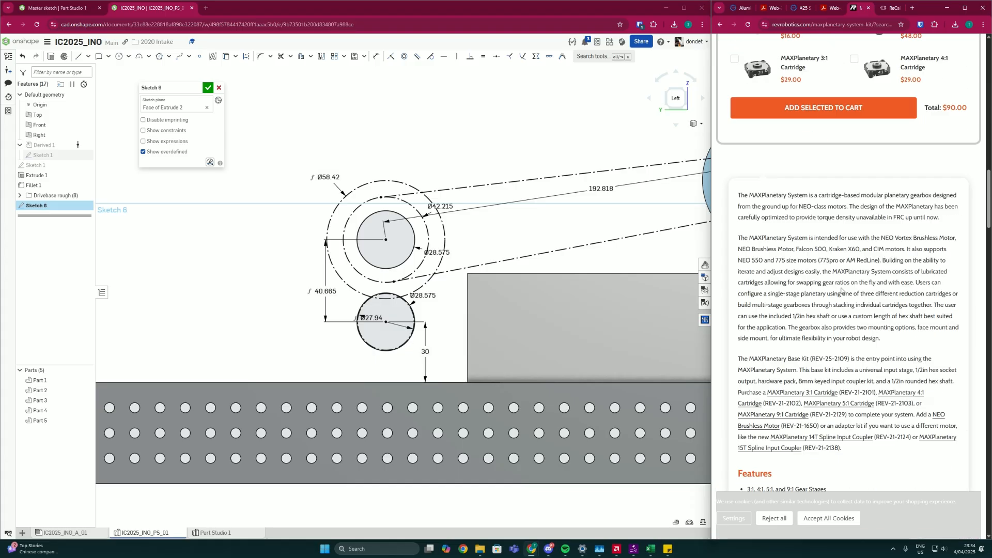
{"action": "scroll", "coordinate": [840, 297], "scroll_direction": "down", "scroll_amount": 15}
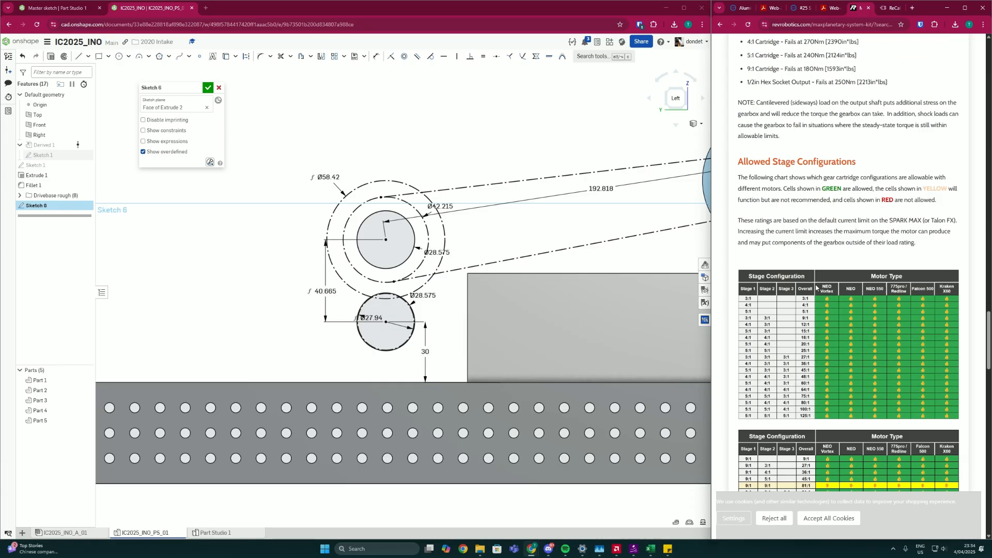
{"action": "scroll", "coordinate": [816, 287], "scroll_direction": "down", "scroll_amount": 12}
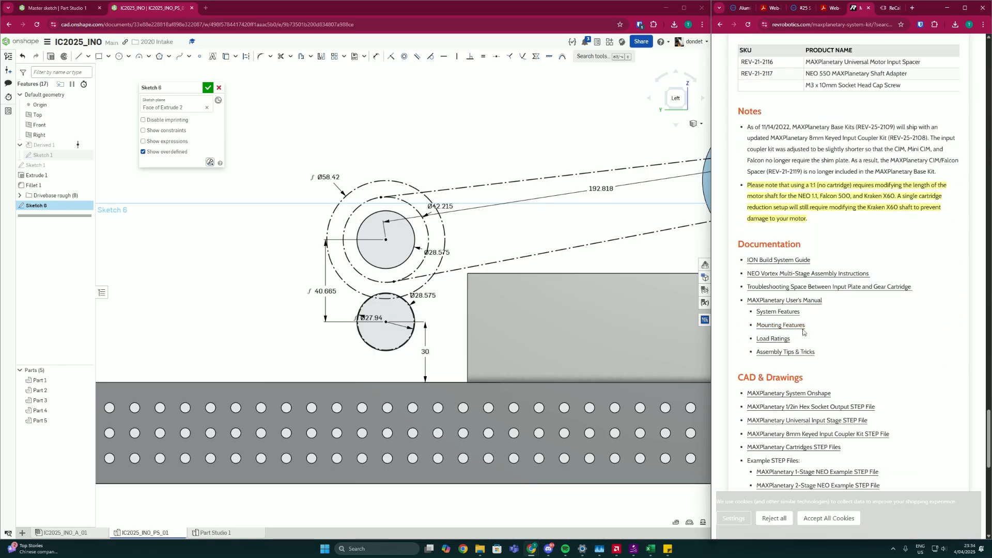
{"action": "scroll", "coordinate": [794, 399], "scroll_direction": "down", "scroll_amount": 3}
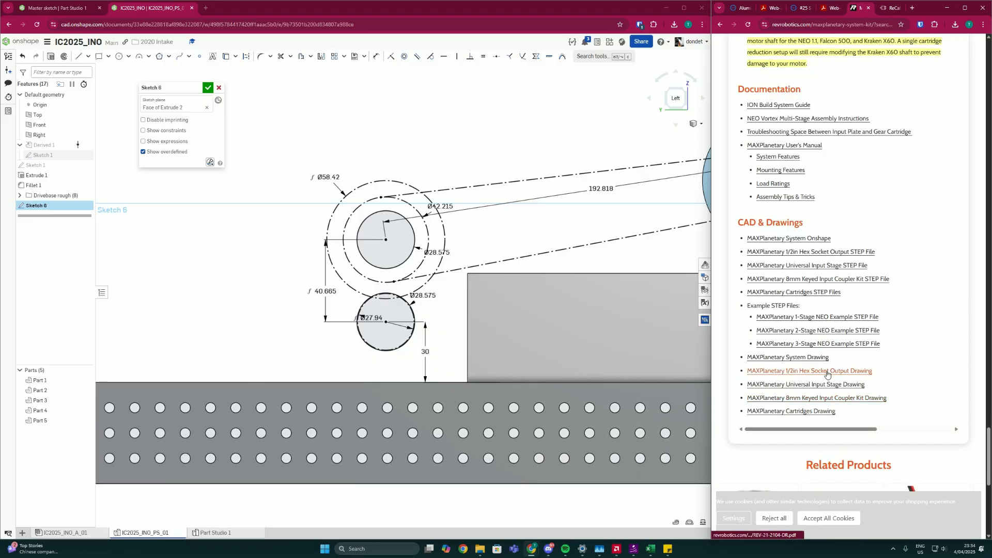
{"action": "left_click", "coordinate": [826, 371]}
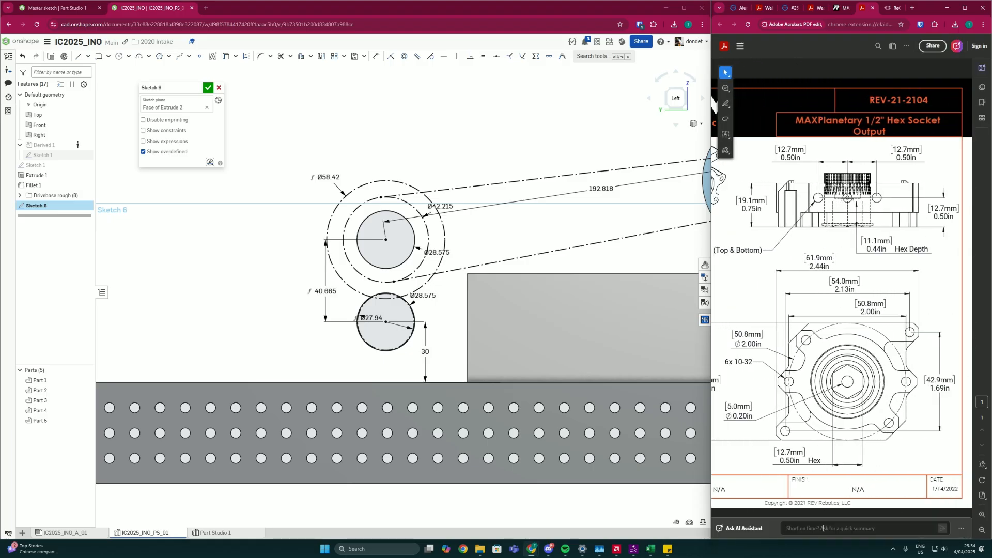
{"action": "left_click_drag", "start_coordinate": [818, 495], "coordinate": [811, 504]}
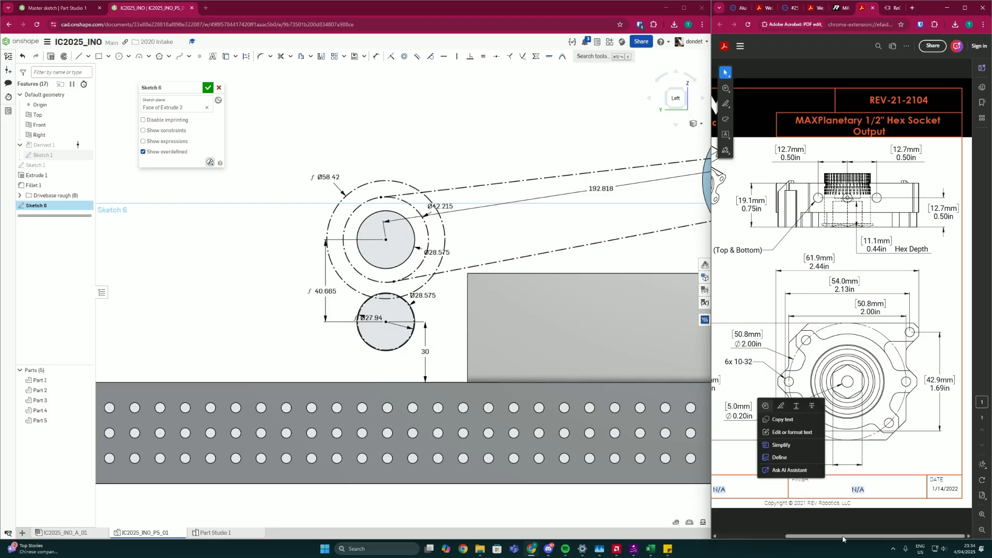
{"action": "mouse_move", "coordinate": [834, 536]}
{"action": "left_mouse_down"}
{"action": "mouse_move", "coordinate": [808, 539]}
{"action": "mouse_move", "coordinate": [841, 536]}
{"action": "left_mouse_up"}
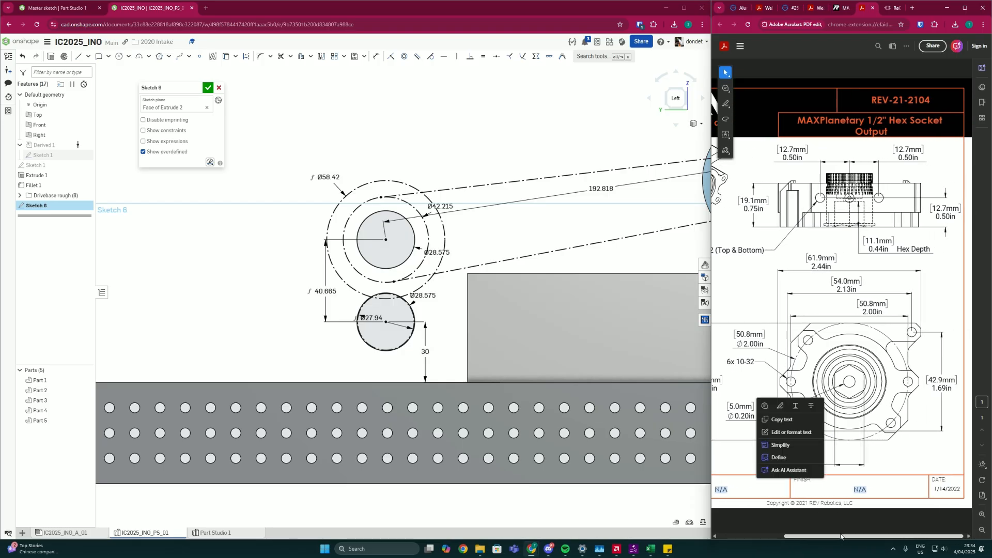
{"action": "left_click", "coordinate": [919, 469]}
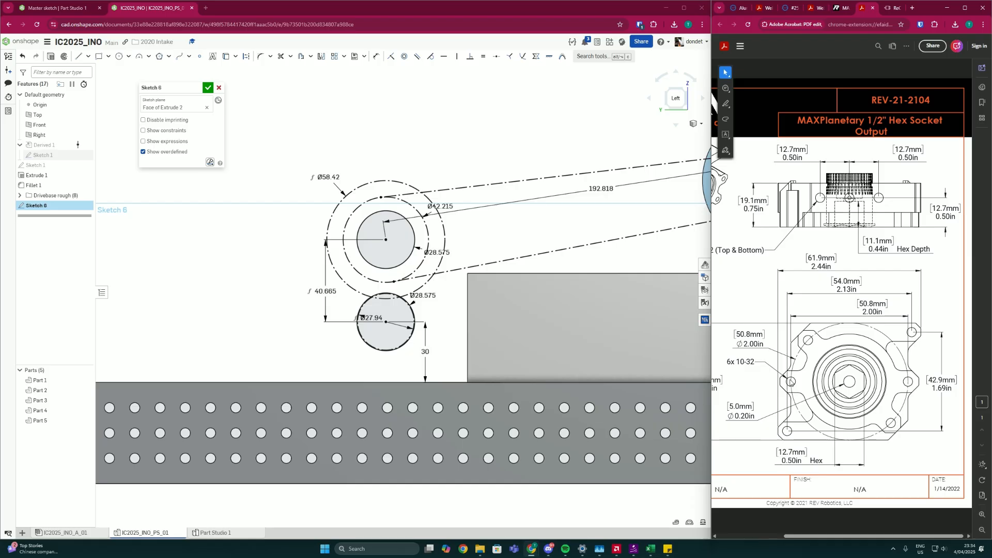
Step: Return to the product page and open the MAXPlanetary System Drawing, enlarged to read the mounting bolt circle's dimensions
{"action": "left_click", "coordinate": [834, 11]}
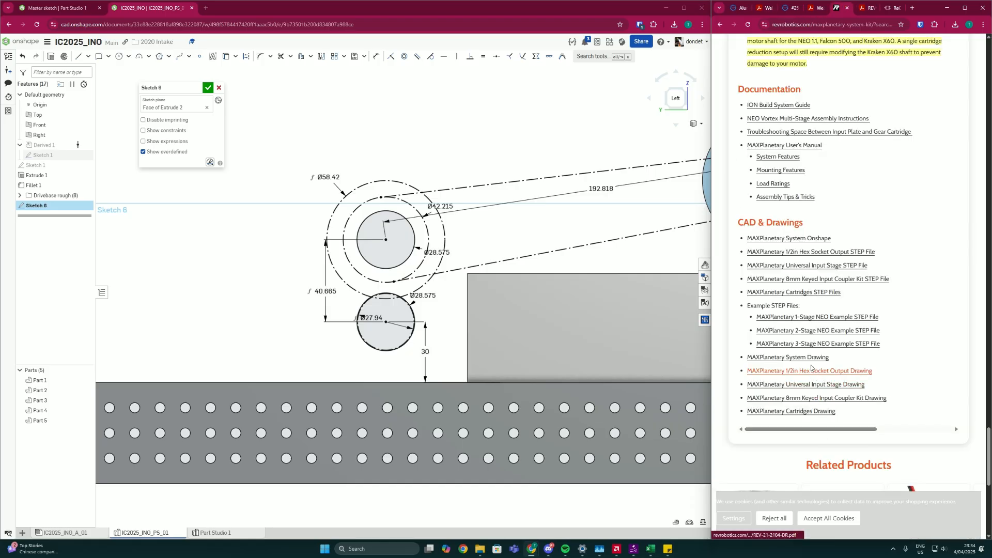
{"action": "left_click", "coordinate": [795, 357]}
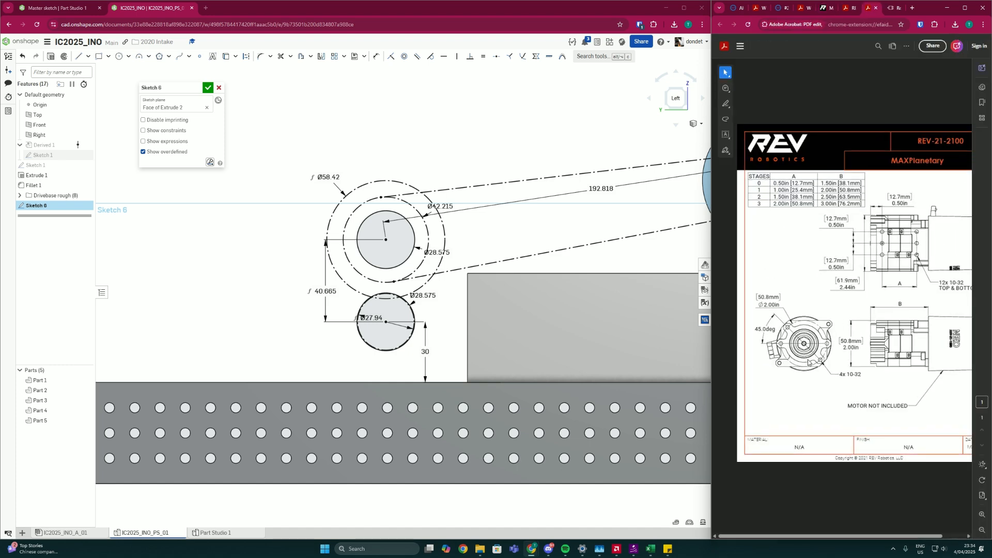
{"action": "scroll", "coordinate": [808, 362], "scroll_direction": "up", "scroll_amount": 3, "text": "ctrl"}
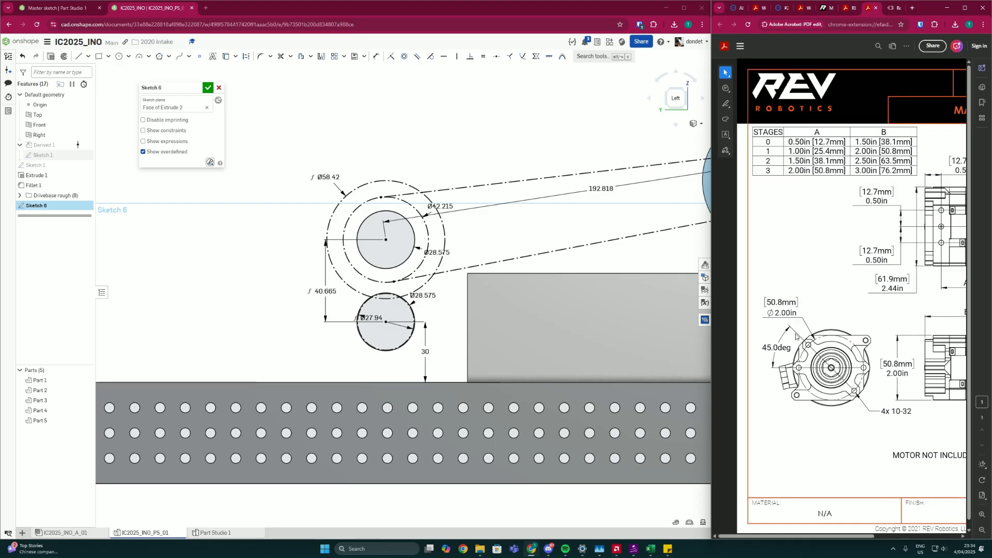
Step: Switch to the Onshape sketch and draw a construction circle about 43 mm in diameter at the lower gear's centre
{"action": "left_click", "coordinate": [119, 56]}
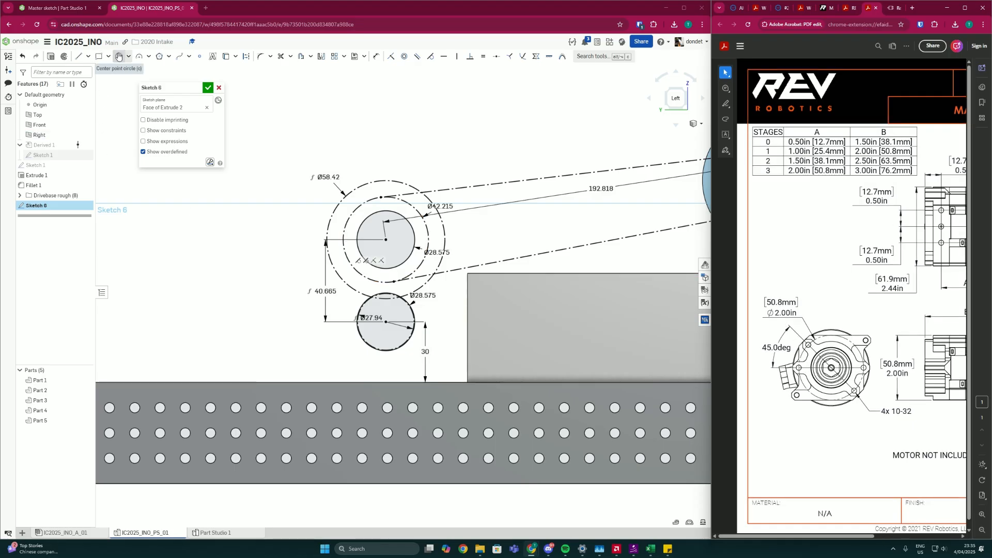
{"action": "key", "text": "Escape"}
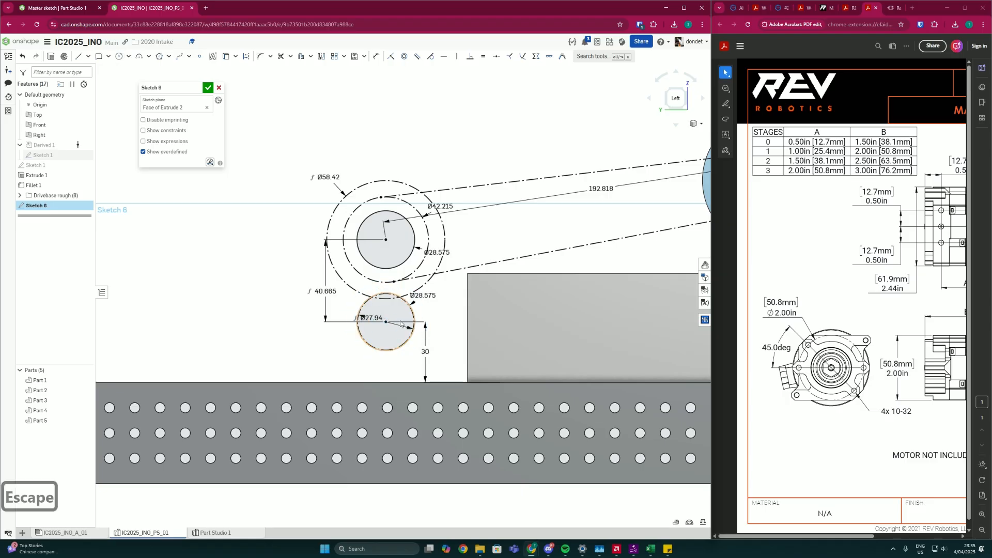
{"action": "left_click", "coordinate": [385, 321]}
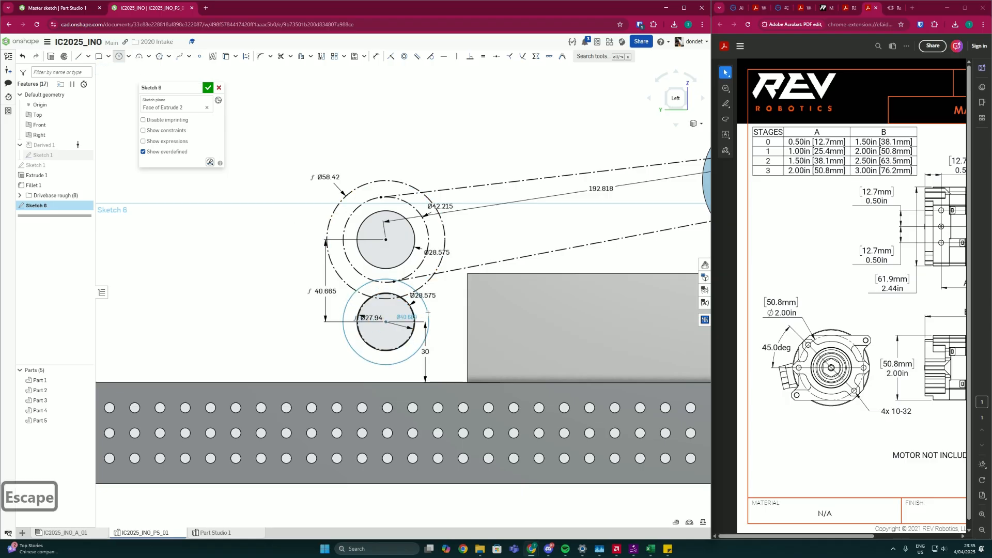
{"action": "left_click", "coordinate": [429, 315]}
{"action": "scroll", "coordinate": [429, 315], "scroll_direction": "up", "scroll_amount": 3}
{"action": "key", "text": "Escape"}
{"action": "left_click", "coordinate": [428, 314]}
{"action": "key", "text": "q"}
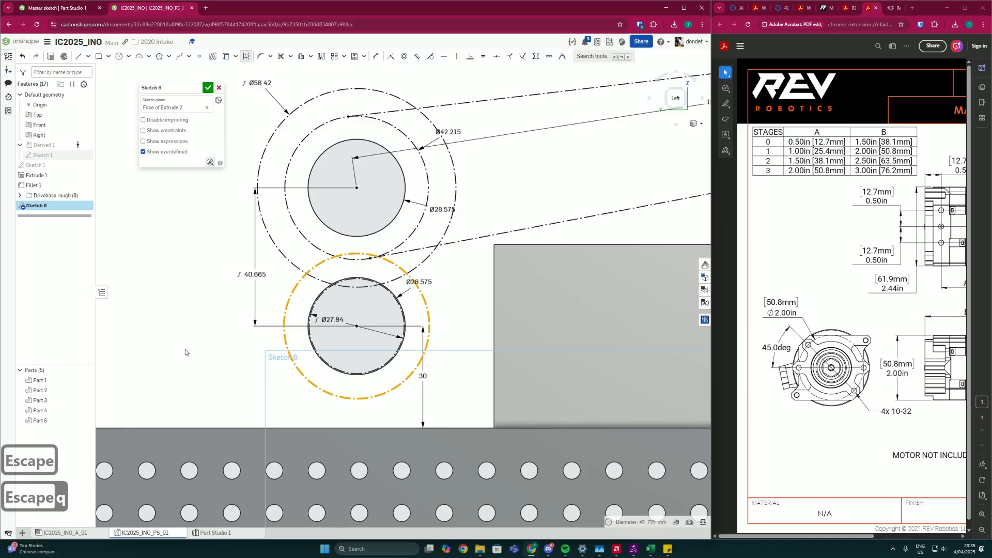
{"action": "left_click", "coordinate": [186, 351]}
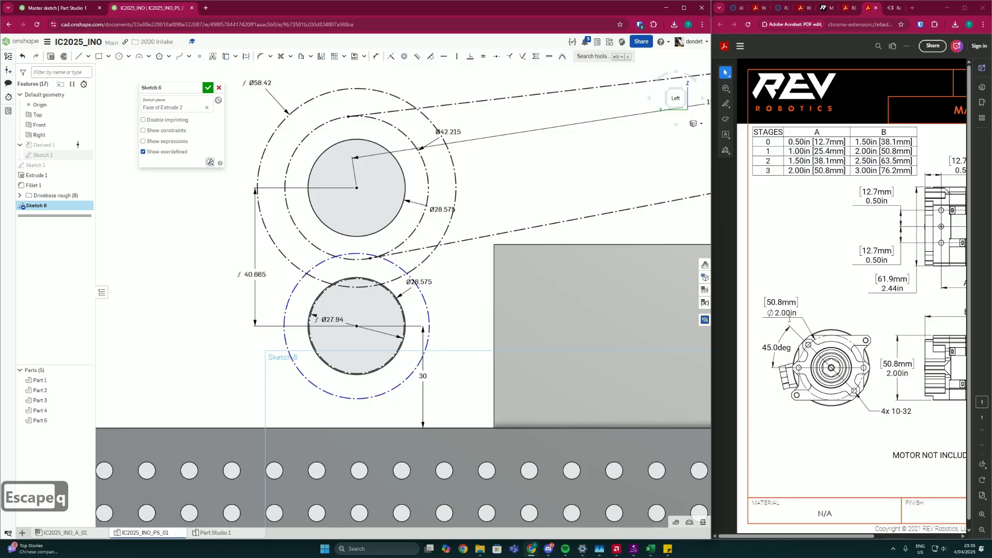
Step: Set the new construction circle's diameter to 2in, matching the bolt circle in the MAXPlanetary drawing
{"action": "left_click", "coordinate": [765, 302]}
{"action": "left_click_drag", "start_coordinate": [765, 302], "coordinate": [791, 316]}
{"action": "key", "text": "d"}
{"action": "left_click", "coordinate": [428, 300]}
{"action": "key", "text": "d"}
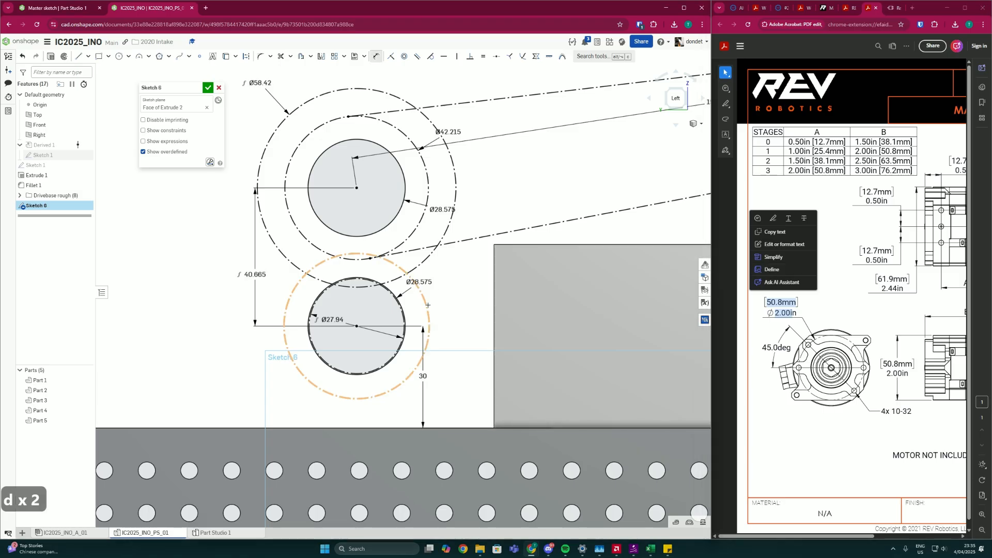
{"action": "left_click", "coordinate": [426, 303]}
{"action": "left_click", "coordinate": [449, 304]}
{"action": "type", "text": "2in"}
{"action": "key", "text": "Return"}
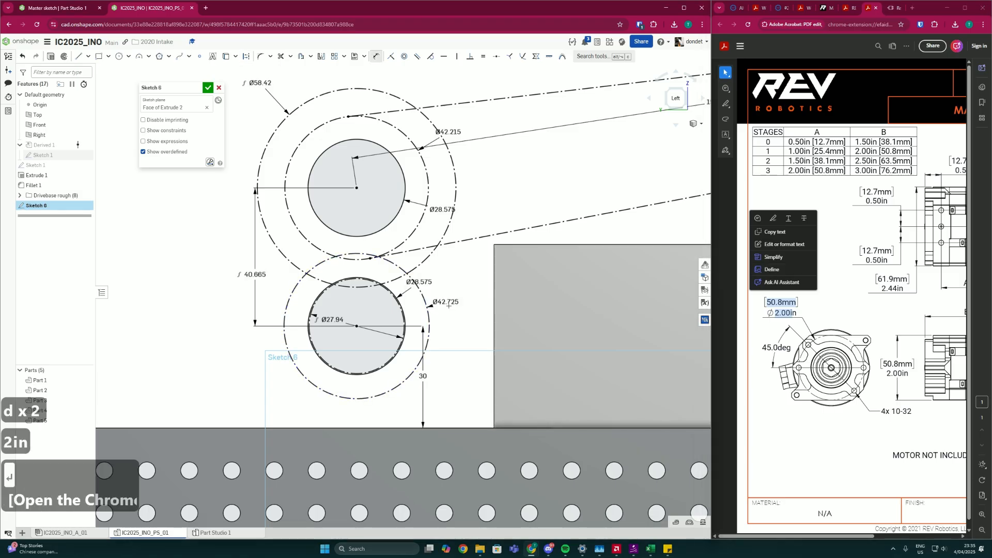
Step: Draw two small circles centred on the 2in bolt circle's right side, about 7.5 mm and 6.3 mm in diameter
{"action": "key", "text": "Escape"}
{"action": "key", "text": "c"}
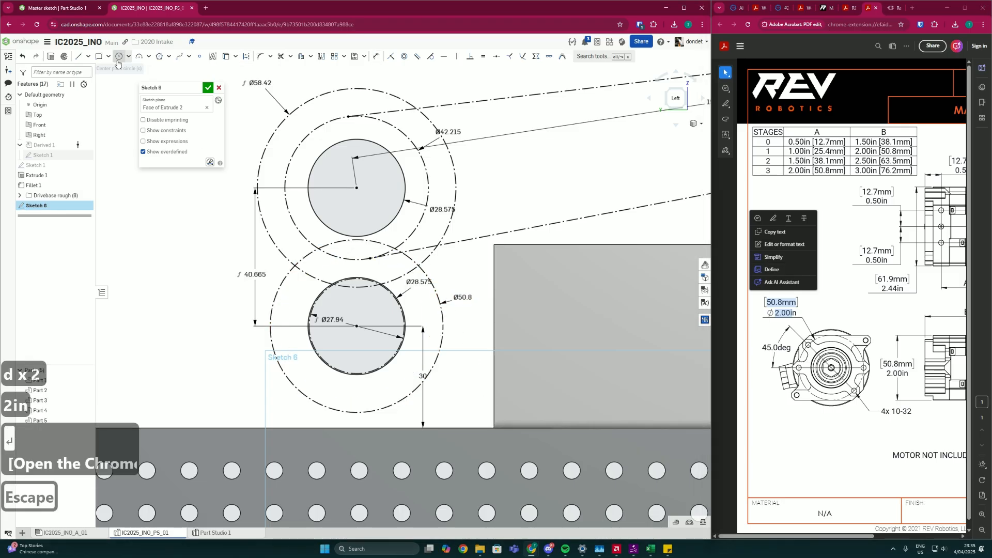
{"action": "left_click", "coordinate": [438, 299]}
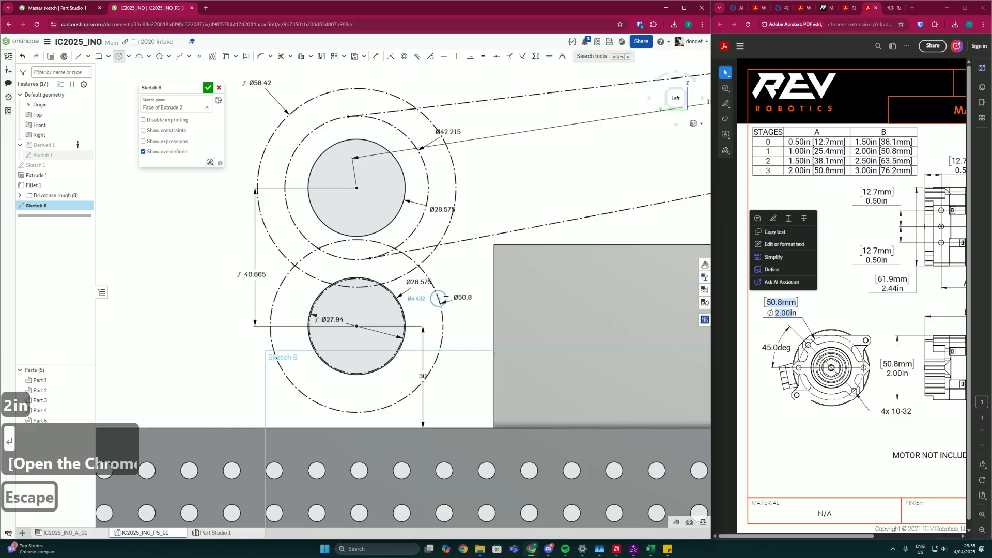
{"action": "left_click", "coordinate": [451, 299]}
{"action": "left_click", "coordinate": [438, 354]}
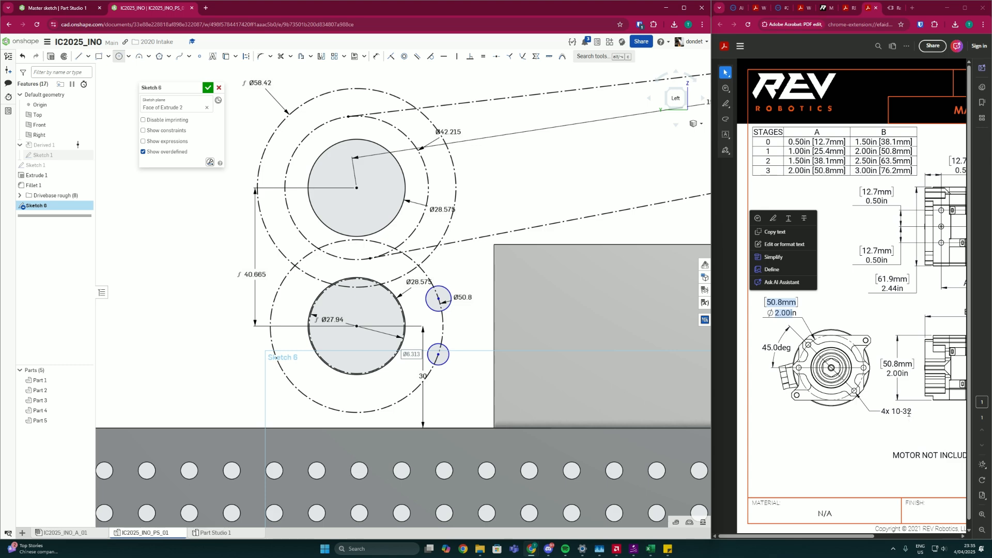
Step: Undo the lower small circle and redraw it about 6 mm in diameter, slightly lower on the bolt circle
{"action": "scroll", "coordinate": [450, 358], "scroll_direction": "up", "scroll_amount": 2}
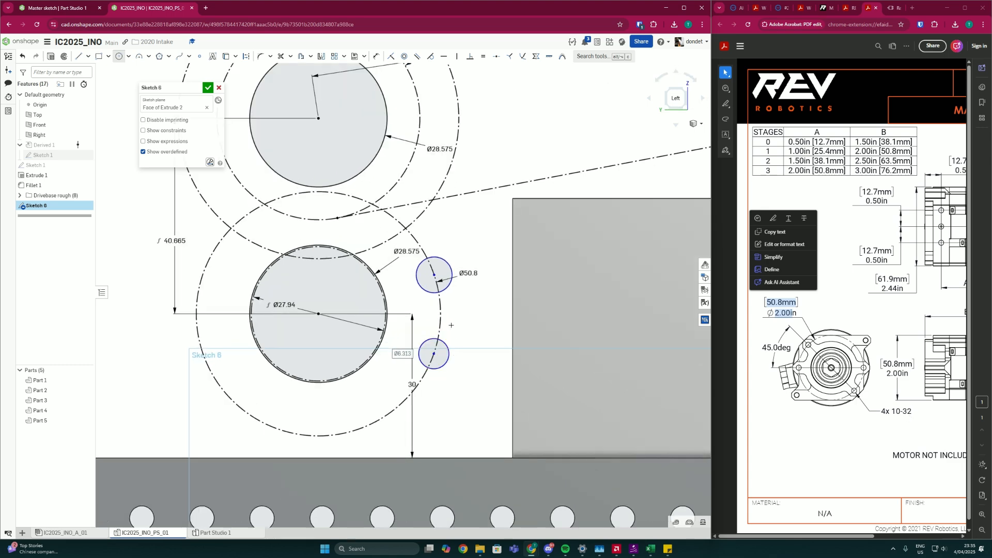
{"action": "scroll", "coordinate": [448, 315], "scroll_direction": "down", "scroll_amount": 4}
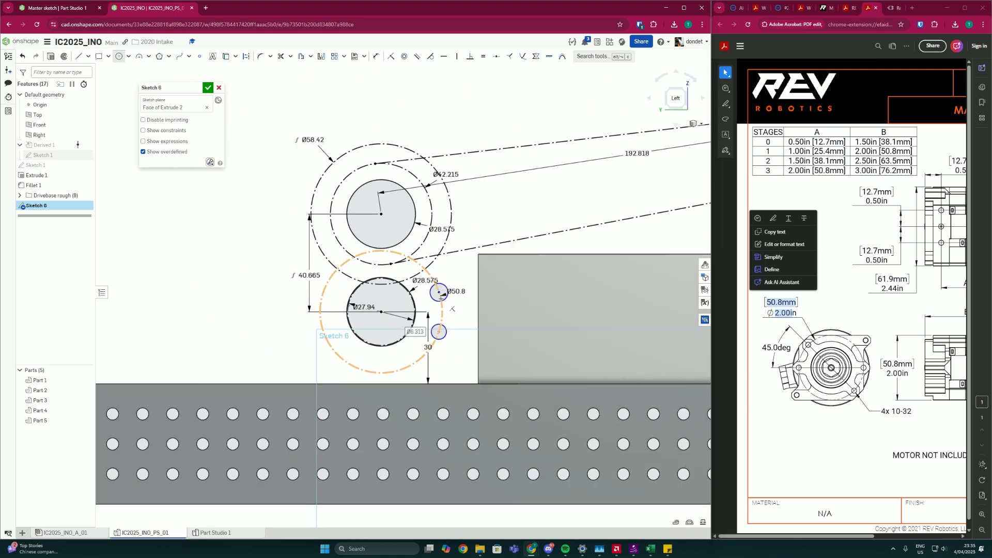
{"action": "scroll", "coordinate": [439, 298], "scroll_direction": "up", "scroll_amount": 3}
{"action": "scroll", "coordinate": [411, 348], "scroll_direction": "down", "scroll_amount": 3}
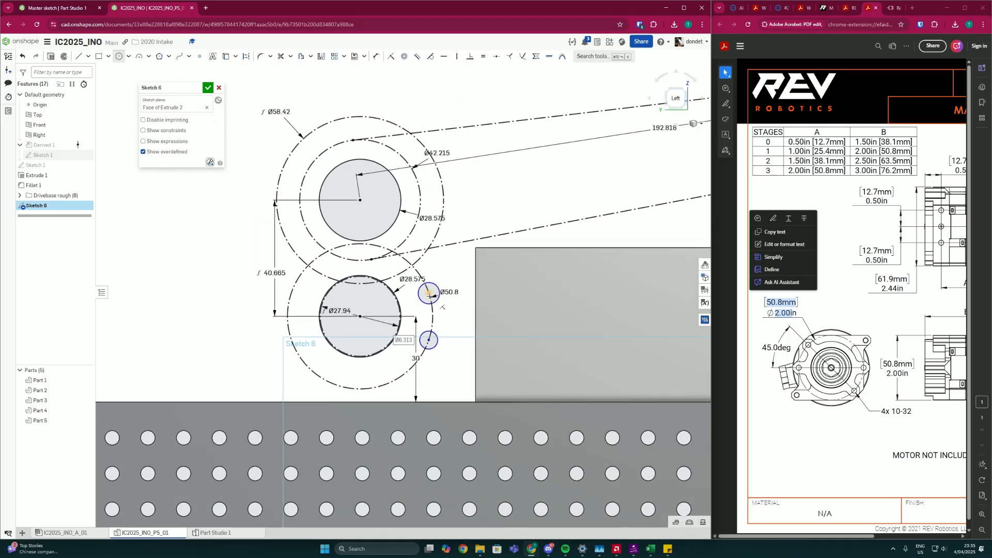
{"action": "scroll", "coordinate": [420, 298], "scroll_direction": "up", "scroll_amount": 4}
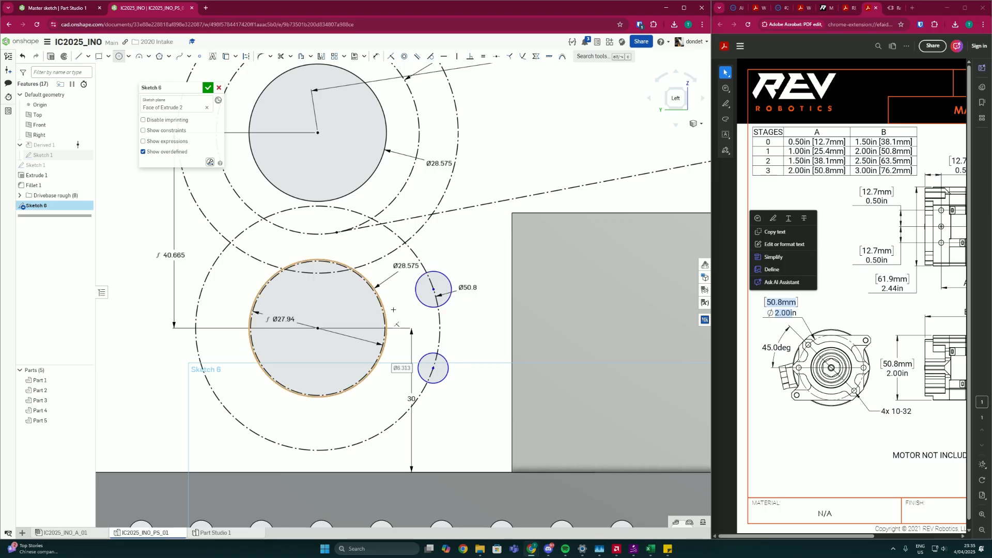
{"action": "key", "text": "ctrl+z"}
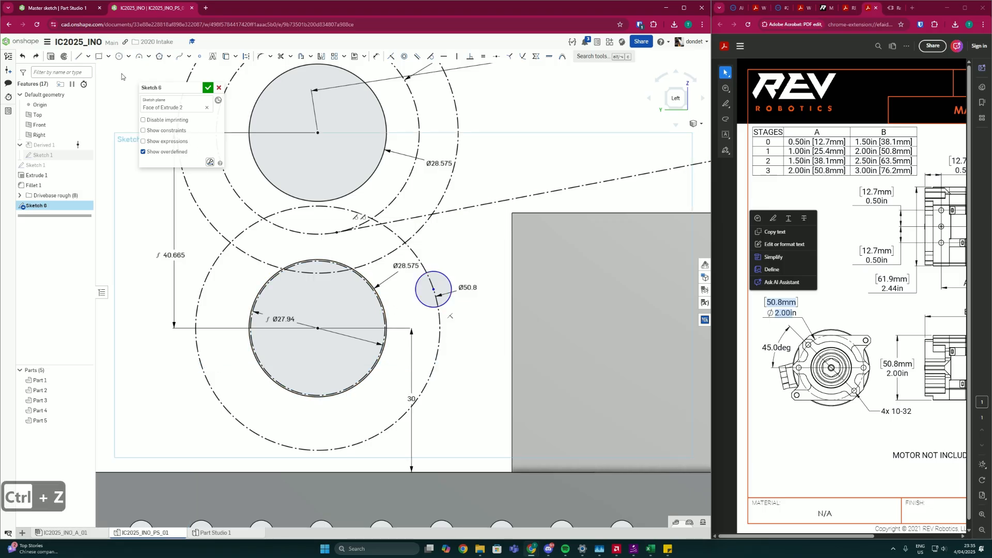
{"action": "left_click", "coordinate": [432, 379]}
{"action": "left_click", "coordinate": [444, 377]}
{"action": "scroll", "coordinate": [443, 378], "scroll_direction": "down", "scroll_amount": 2}
{"action": "key", "text": "Escape"}
Step: Dimension the upper small circle on the bolt circle to a diameter of 8 mm
{"action": "scroll", "coordinate": [444, 319], "scroll_direction": "up", "scroll_amount": 2}
{"action": "key", "text": "d"}
{"action": "left_click", "coordinate": [444, 328]}
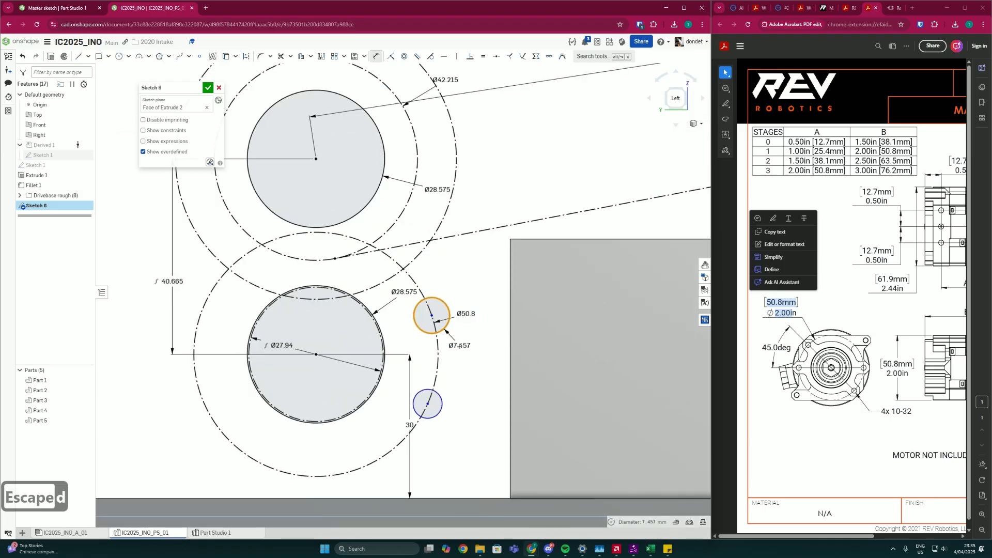
{"action": "left_click", "coordinate": [460, 347]}
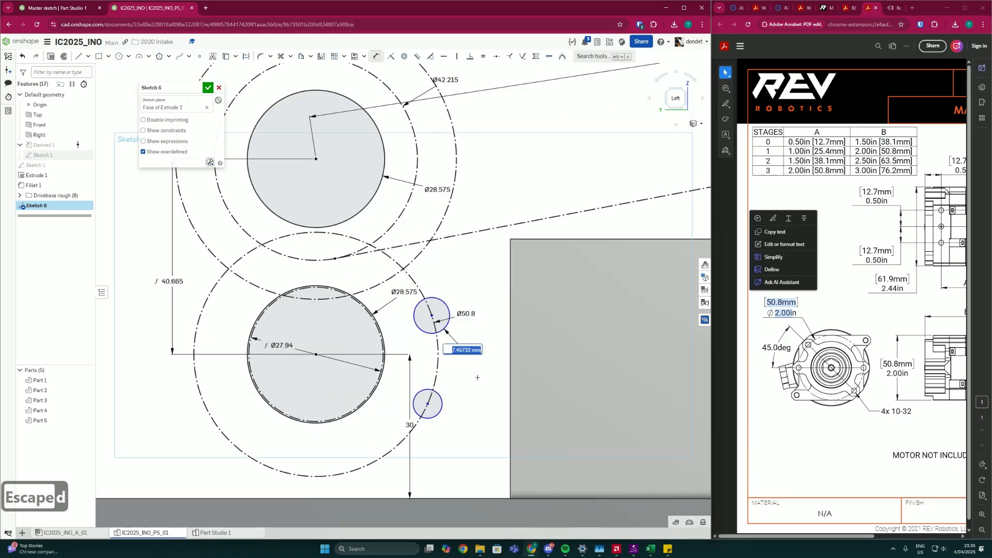
{"action": "type", "text": "9"}
{"action": "key", "text": "BackSpace"}
{"action": "type", "text": "8"}
{"action": "key", "text": "Return"}
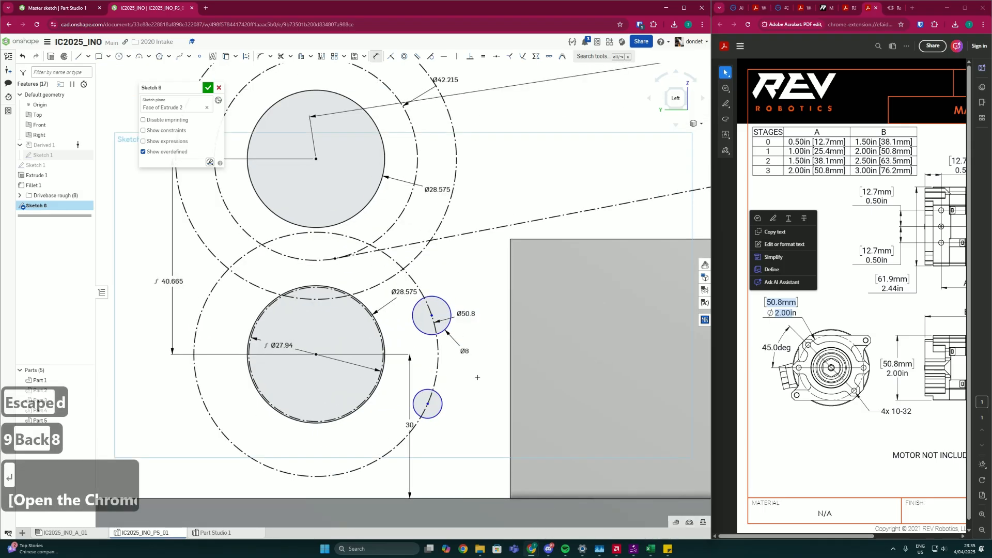
Step: Apply an Equal constraint so the lower small circle matches the 8 mm circle above it
{"action": "left_click", "coordinate": [441, 400]}
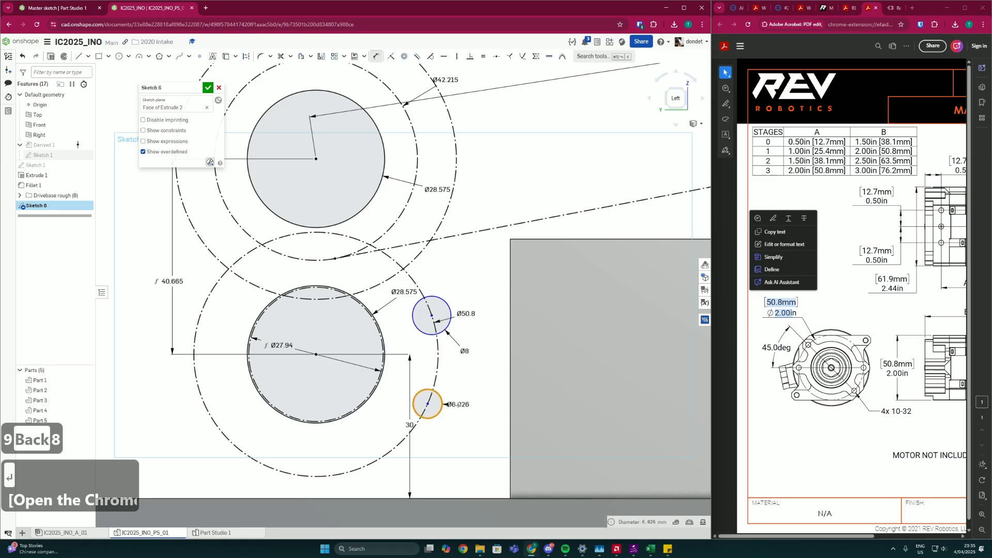
{"action": "key", "text": "Escape"}
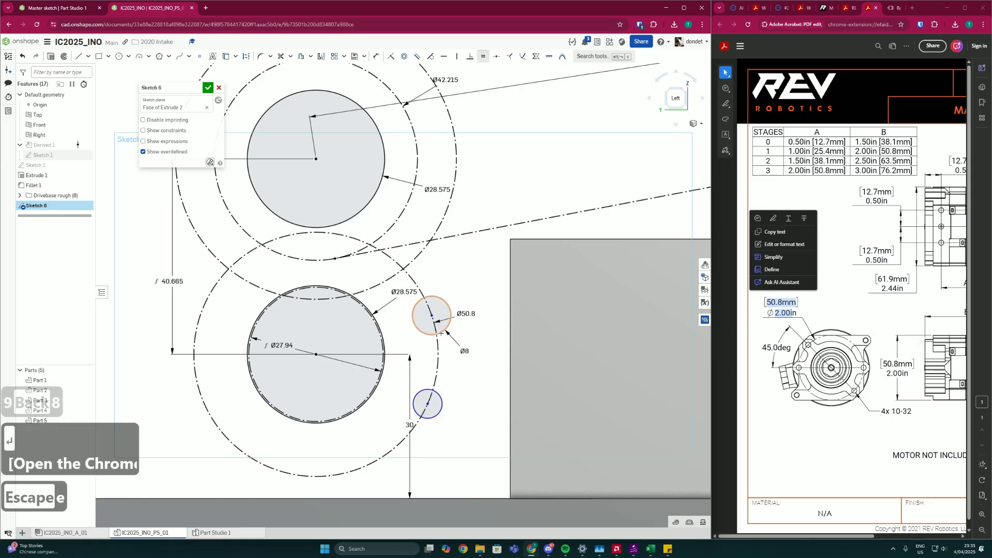
{"action": "left_click", "coordinate": [443, 331]}
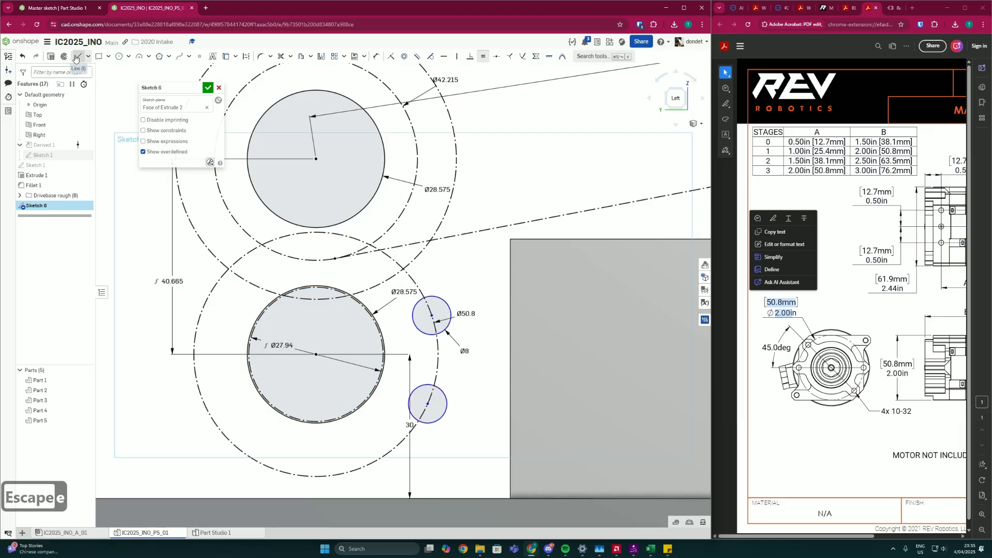
Step: Draw lines from the lower gear's centre to both small circles' centres and convert them to construction geometry
{"action": "left_click_drag", "start_coordinate": [432, 315], "coordinate": [316, 354]}
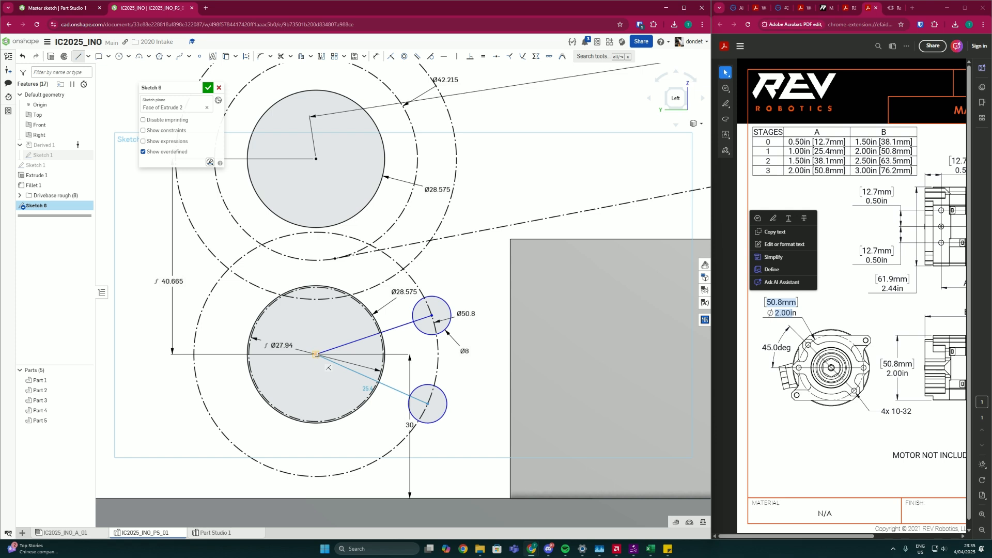
{"action": "key", "text": "Escape"}
{"action": "key", "text": "q"}
{"action": "key", "text": "q"}
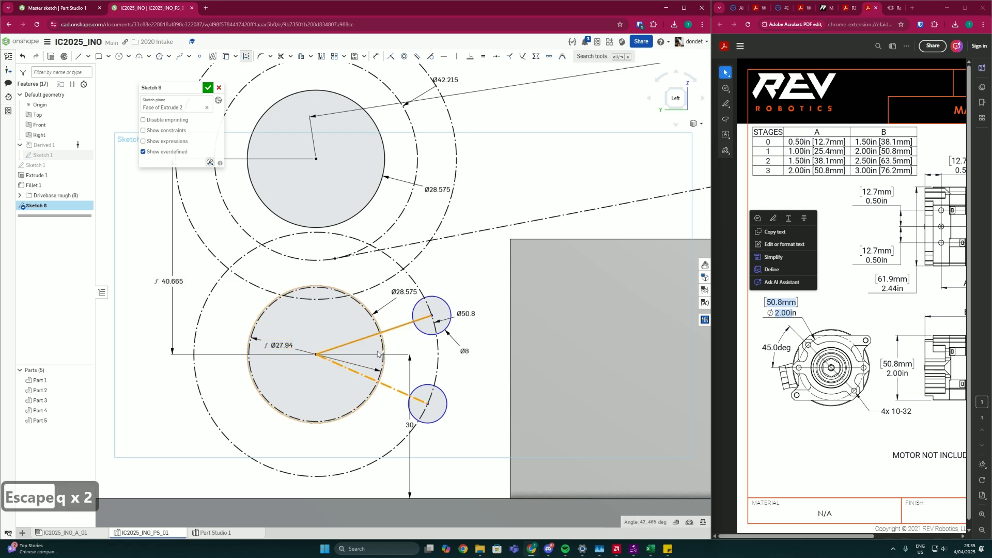
Step: Set the angle between the two construction lines from the lower circle's centre to the small holes to 45°
{"action": "key", "text": "d"}
{"action": "left_click", "coordinate": [385, 330]}
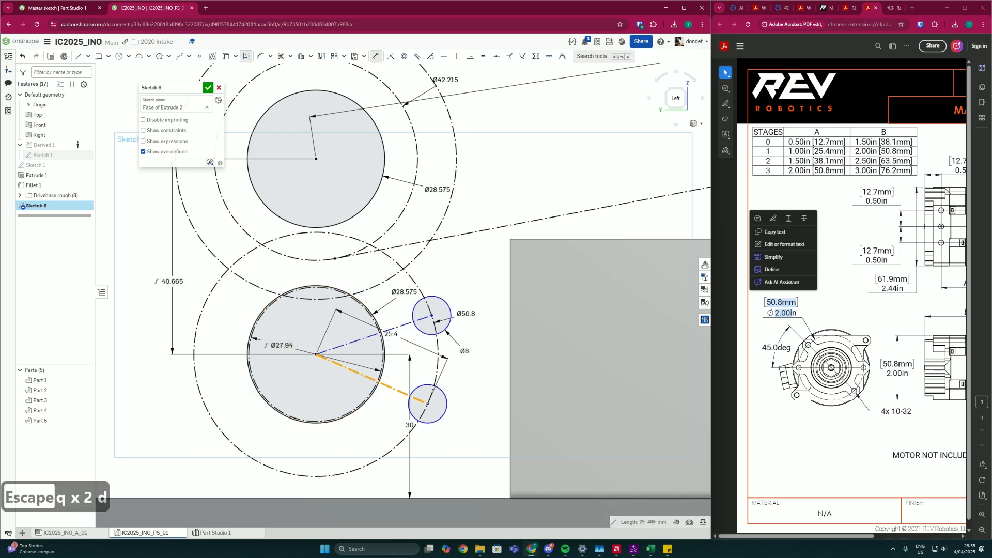
{"action": "left_click", "coordinate": [385, 384]}
{"action": "left_click", "coordinate": [400, 347]}
{"action": "type", "text": "45"}
{"action": "key", "text": "Return"}
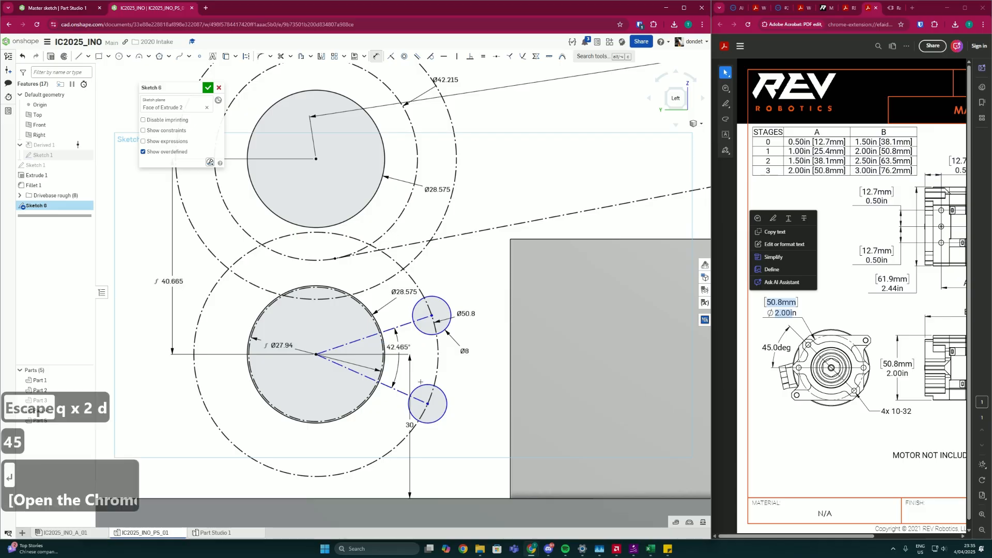
{"action": "key", "text": "Escape"}
{"action": "key", "text": "Escape"}
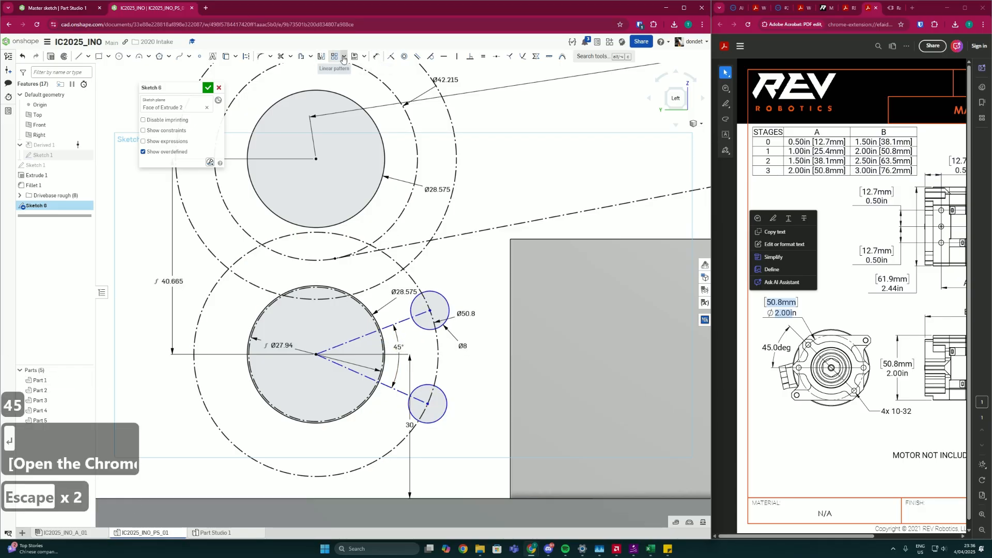
Step: Draw a vertical construction line joining the centres of the two large 28.575 mm circles
{"action": "scroll", "coordinate": [315, 329], "scroll_direction": "down", "scroll_amount": 3}
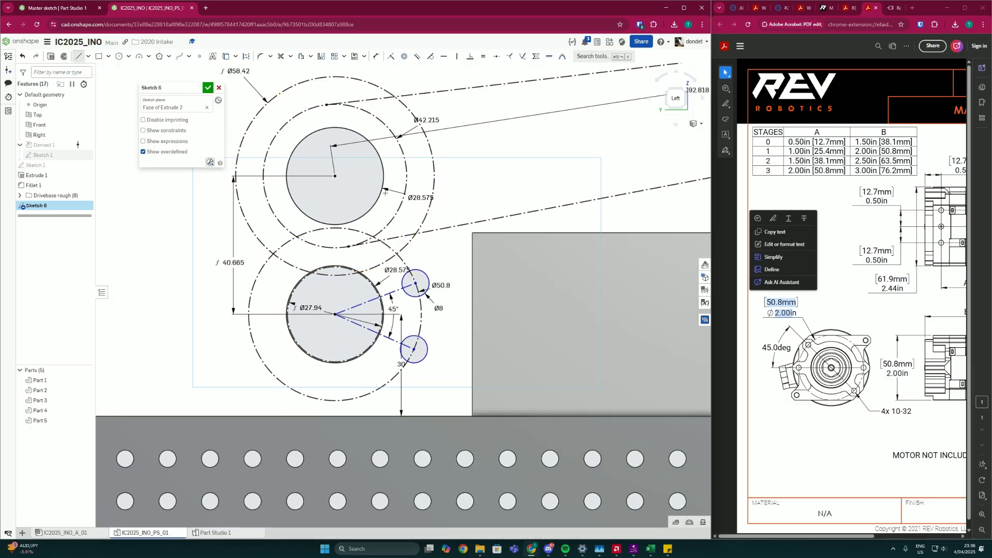
{"action": "left_click", "coordinate": [335, 176]}
{"action": "left_click", "coordinate": [335, 314]}
{"action": "key", "text": "Escape"}
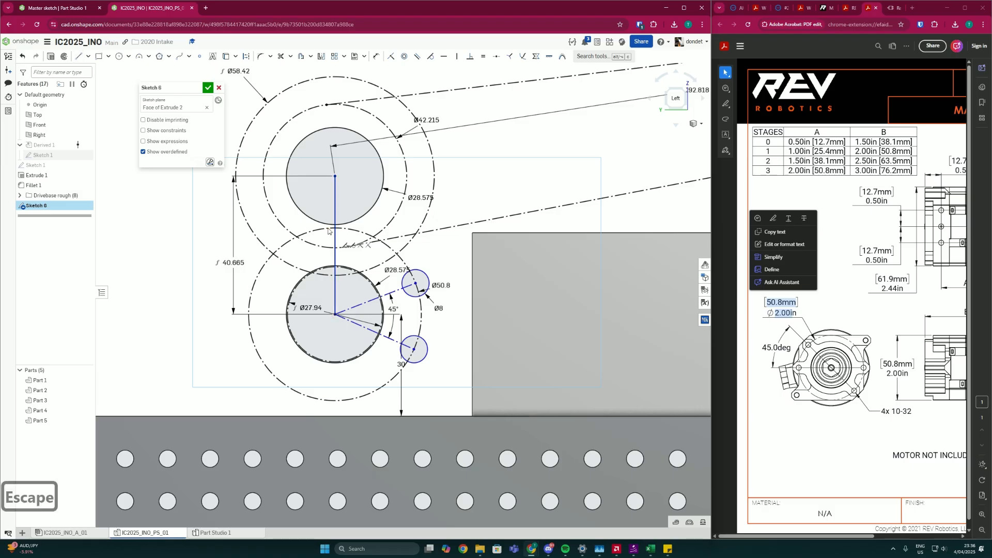
{"action": "key", "text": "q"}
{"action": "left_click", "coordinate": [170, 306]}
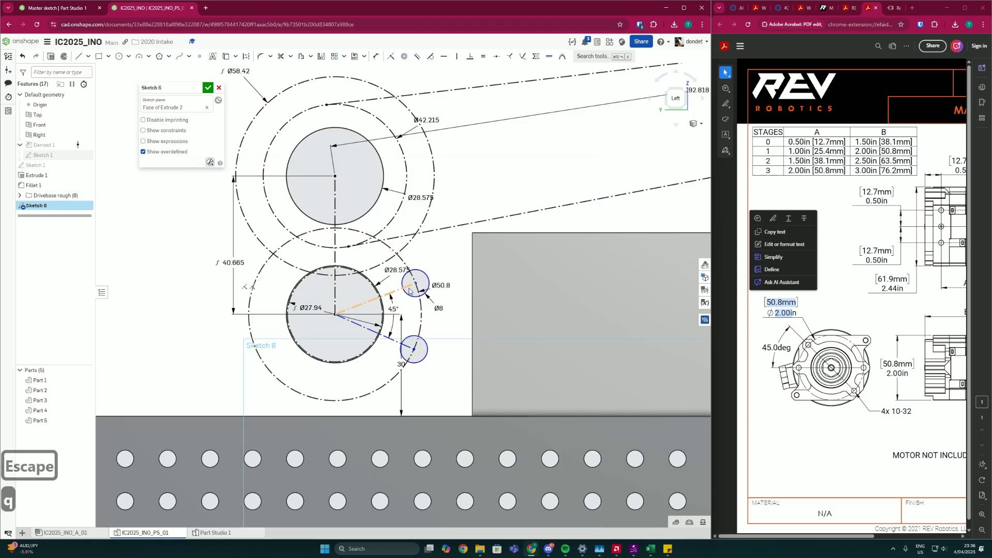
Step: Mirror the two 8 mm circles across the vertical construction line and test how the mirrored holes move around the bolt circle
{"action": "left_click", "coordinate": [323, 57]}
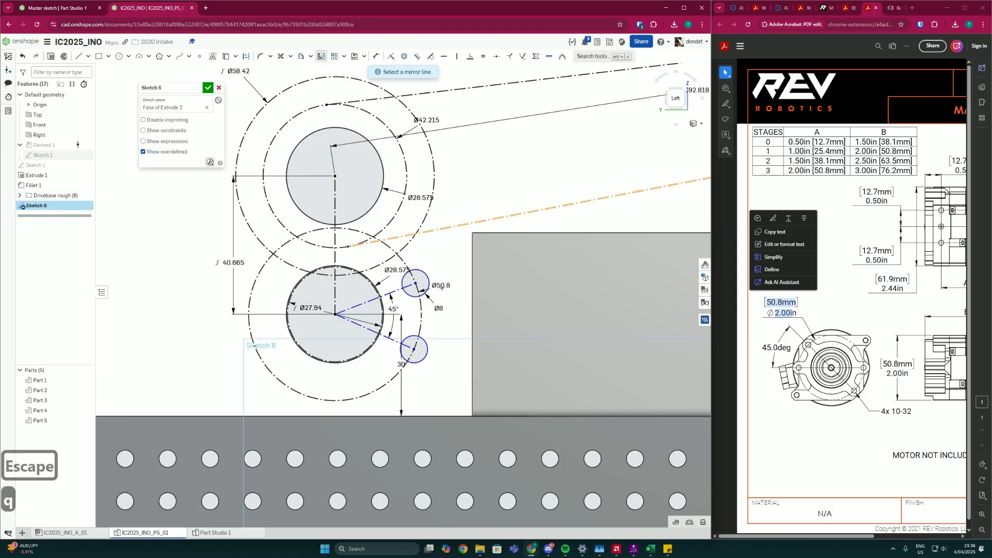
{"action": "left_click", "coordinate": [335, 204]}
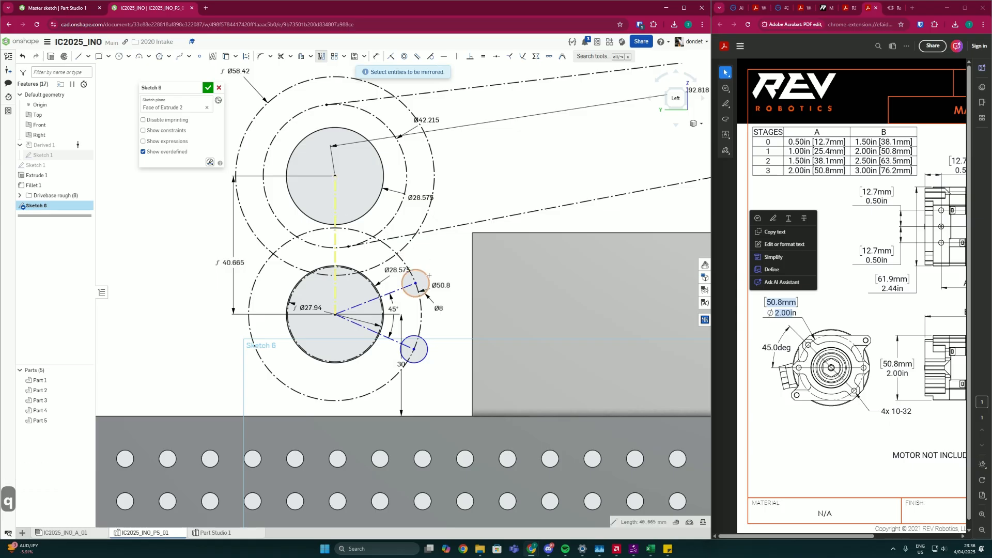
{"action": "left_click", "coordinate": [428, 277]}
{"action": "left_click", "coordinate": [425, 357]}
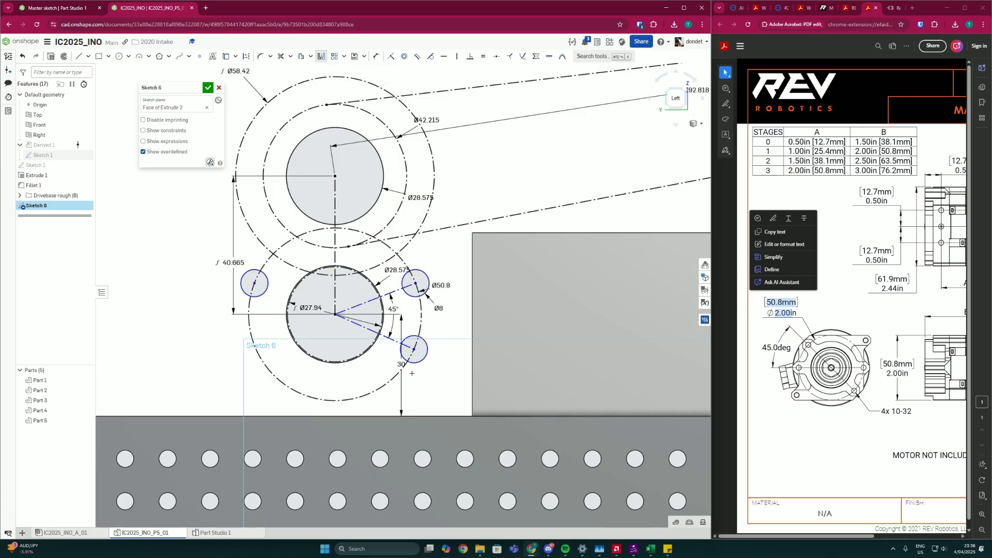
{"action": "scroll", "coordinate": [347, 366], "scroll_direction": "down", "scroll_amount": 3}
{"action": "key", "text": "Escape"}
{"action": "scroll", "coordinate": [388, 356], "scroll_direction": "up", "scroll_amount": 4}
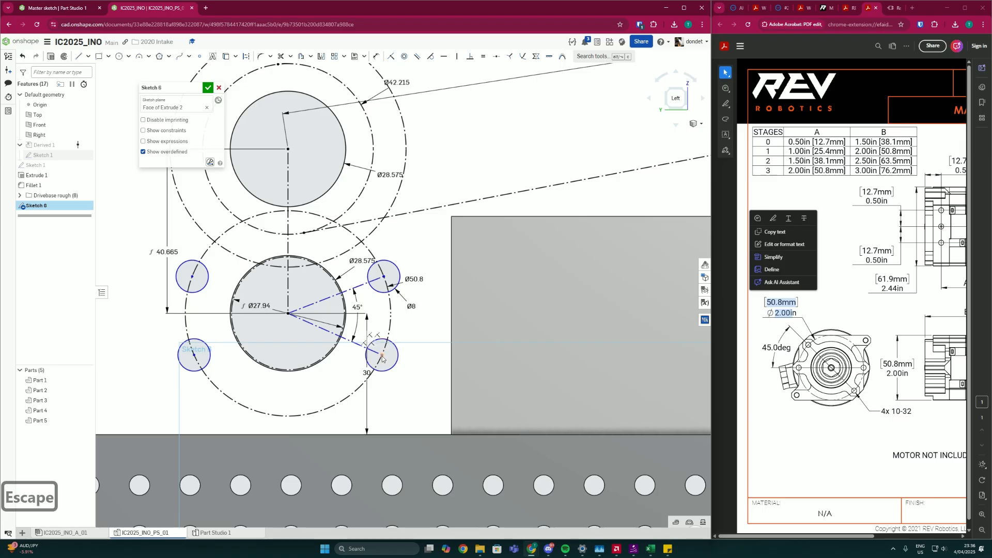
{"action": "scroll", "coordinate": [382, 358], "scroll_direction": "down", "scroll_amount": 2}
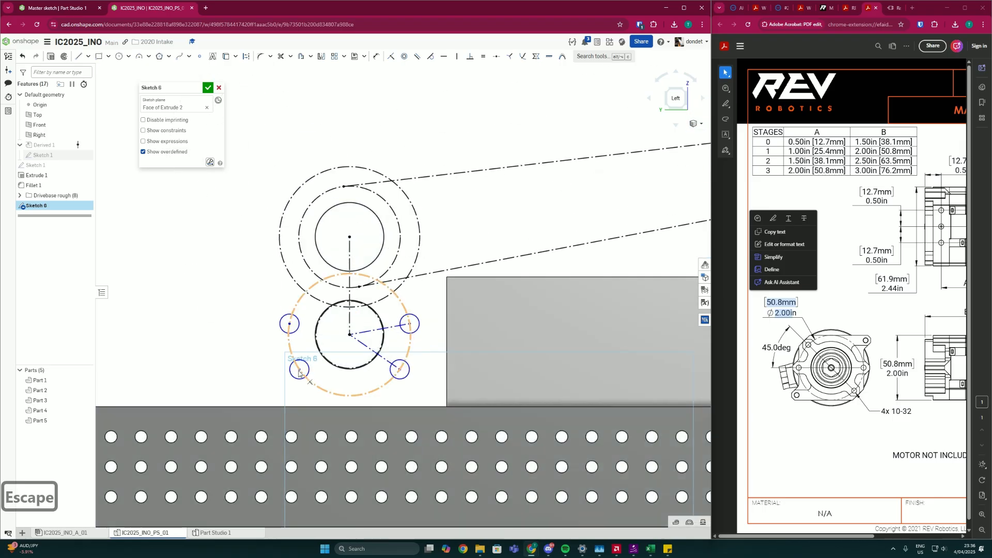
{"action": "left_click_drag", "start_coordinate": [298, 372], "coordinate": [291, 352]}
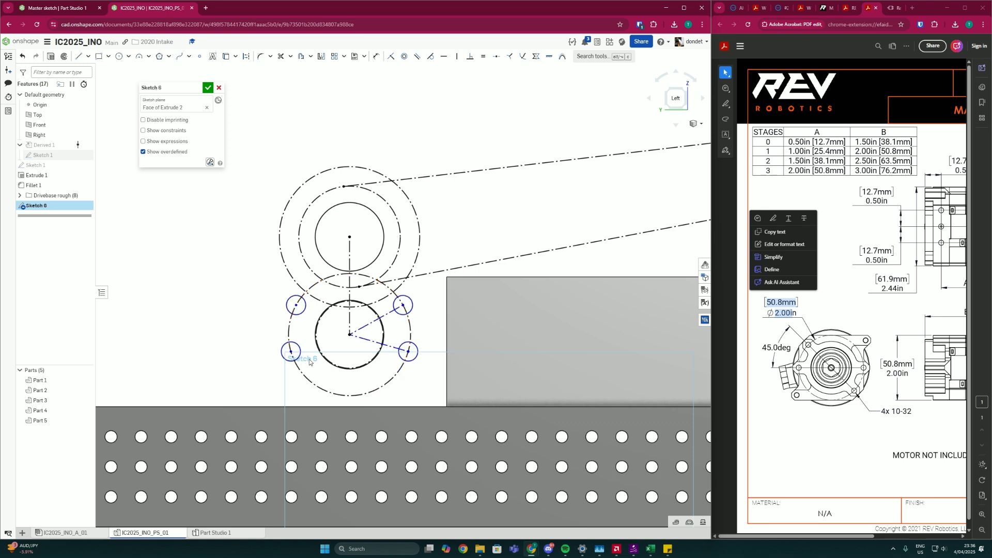
Step: Undo the mirrored hole circles and remove the vertical construction line between the two large circles
{"action": "key", "text": "ctrl+z"}
{"action": "key", "text": "ctrl+z"}
{"action": "key", "text": "ctrl+z"}
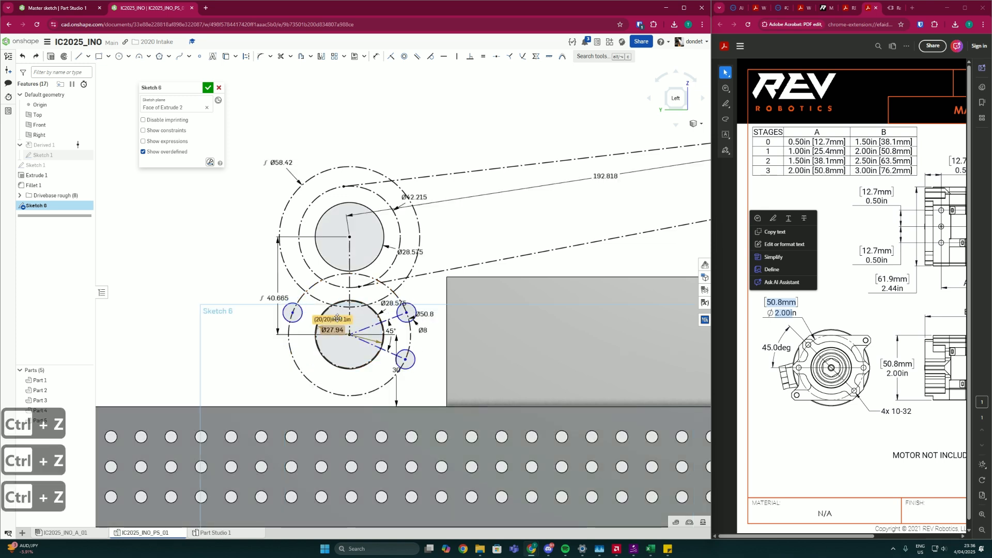
{"action": "key", "text": "Delete"}
Step: Start a circular sketch pattern of the two 8 mm circles centred on the lower large circle's centre
{"action": "scroll", "coordinate": [364, 335], "scroll_direction": "up", "scroll_amount": 4}
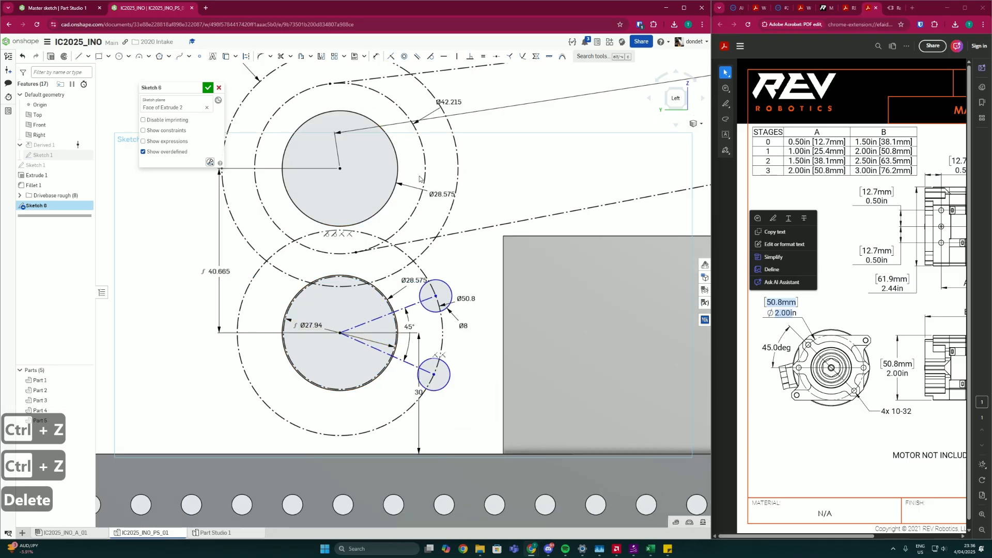
{"action": "left_click", "coordinate": [341, 58]}
{"action": "left_click", "coordinate": [351, 94]}
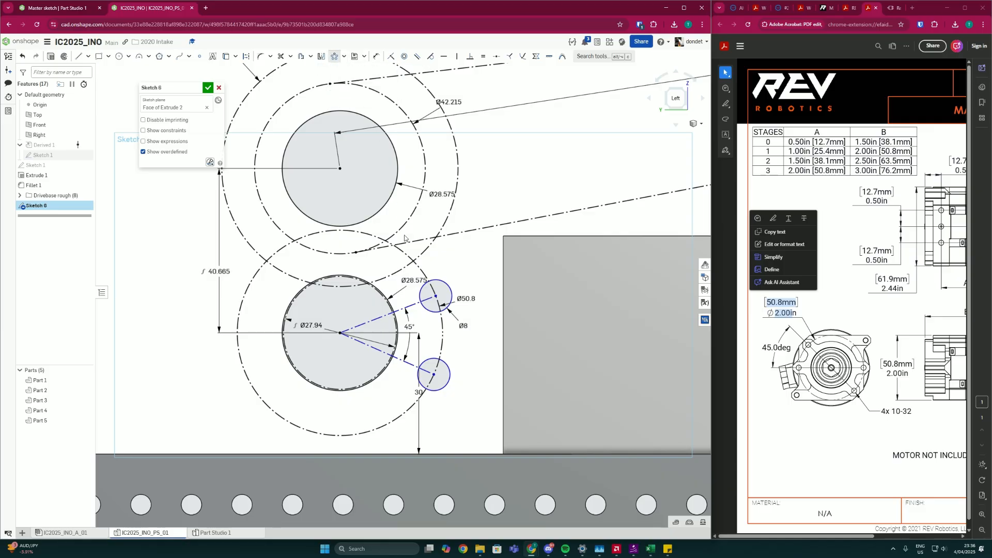
{"action": "left_click", "coordinate": [438, 310]}
{"action": "left_click", "coordinate": [434, 380]}
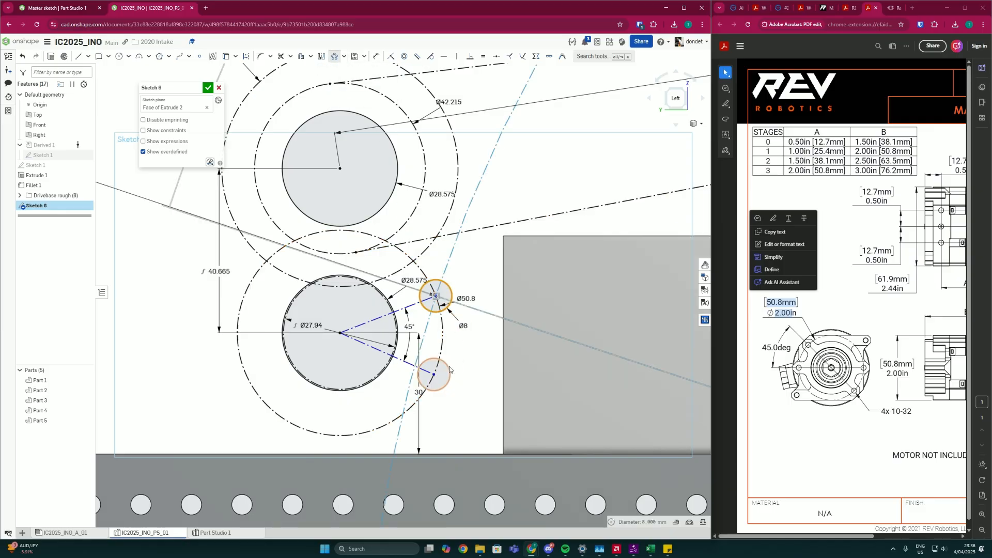
{"action": "scroll", "coordinate": [453, 365], "scroll_direction": "down", "scroll_amount": 5}
{"action": "middle_click_drag", "start_coordinate": [474, 383], "coordinate": [322, 264]}
{"action": "scroll", "coordinate": [494, 349], "scroll_direction": "down", "scroll_amount": 6}
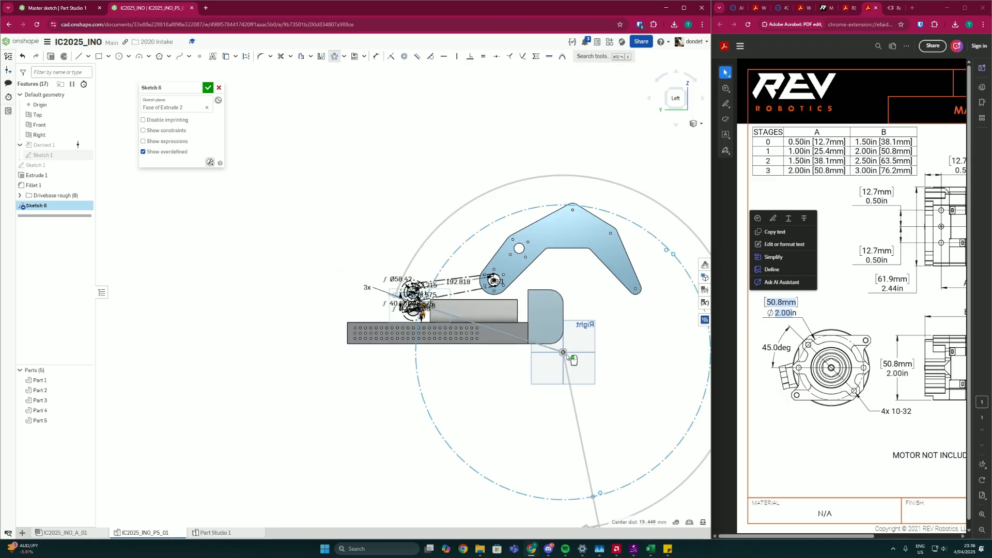
{"action": "left_click_drag", "start_coordinate": [562, 350], "coordinate": [413, 308]}
{"action": "scroll", "coordinate": [419, 312], "scroll_direction": "up", "scroll_amount": 5}
{"action": "scroll", "coordinate": [413, 310], "scroll_direction": "up", "scroll_amount": 5}
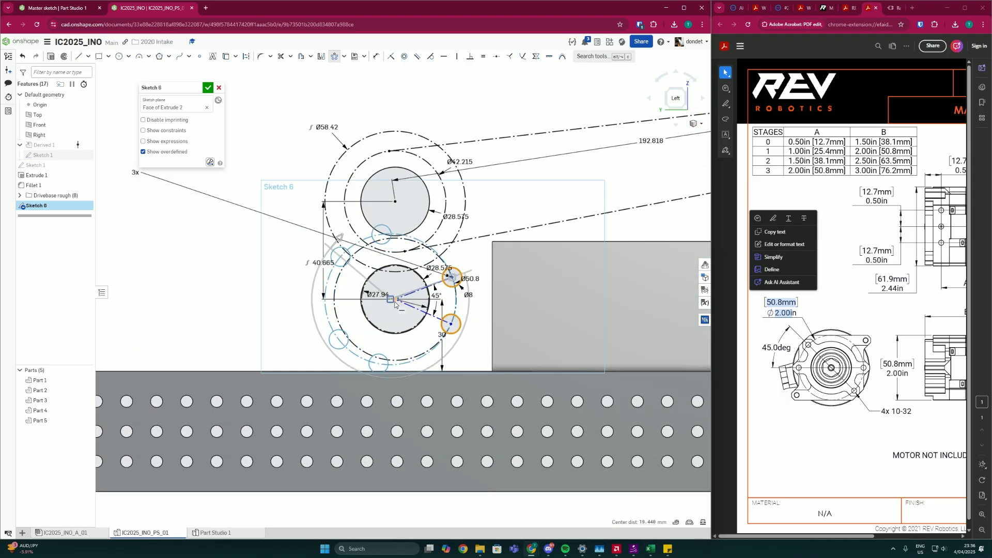
Step: Set the circular pattern's instance count to 2 and finish the pattern
{"action": "scroll", "coordinate": [398, 303], "scroll_direction": "down", "scroll_amount": 5}
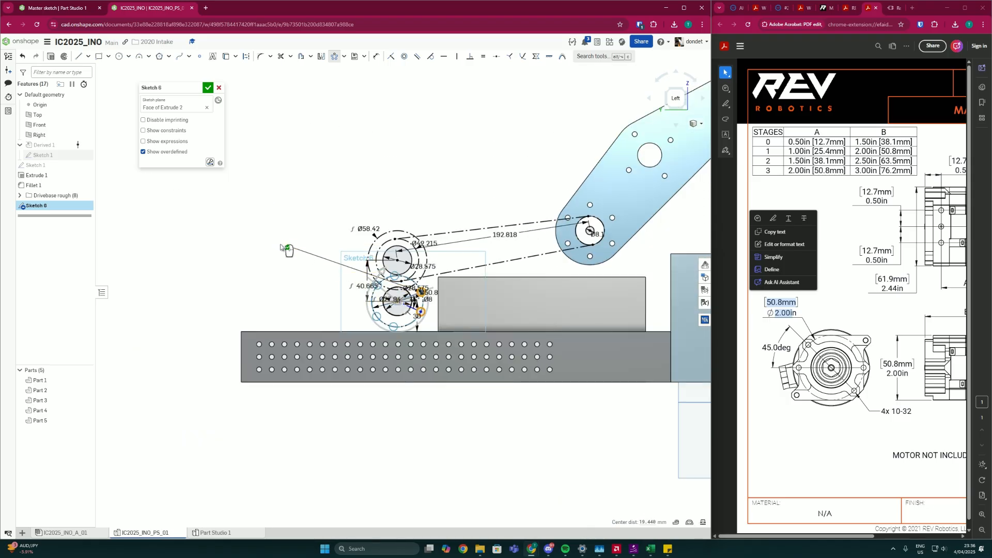
{"action": "left_click", "coordinate": [287, 247]}
{"action": "type", "text": "2"}
{"action": "key", "text": "Return"}
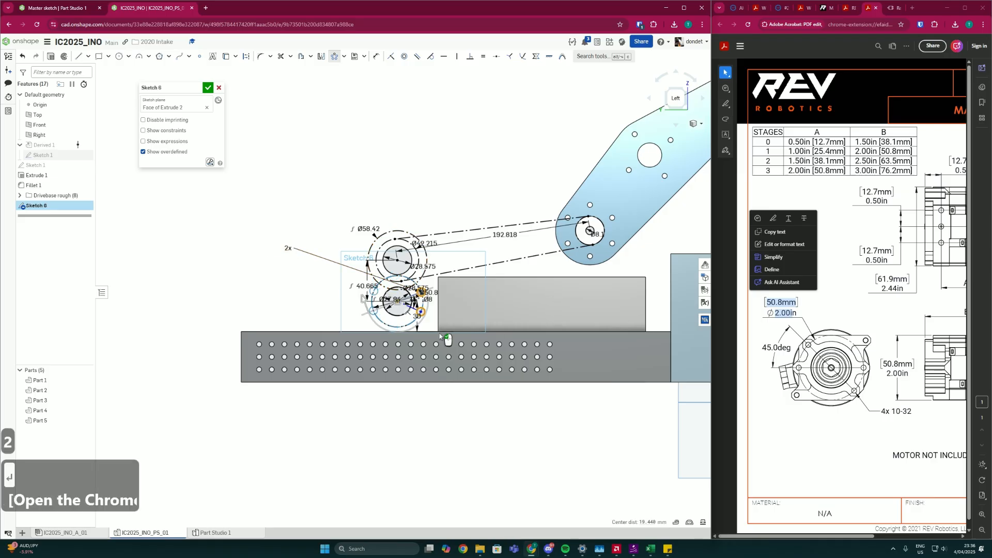
{"action": "scroll", "coordinate": [385, 326], "scroll_direction": "up", "scroll_amount": 5}
{"action": "scroll", "coordinate": [364, 309], "scroll_direction": "down", "scroll_amount": 3}
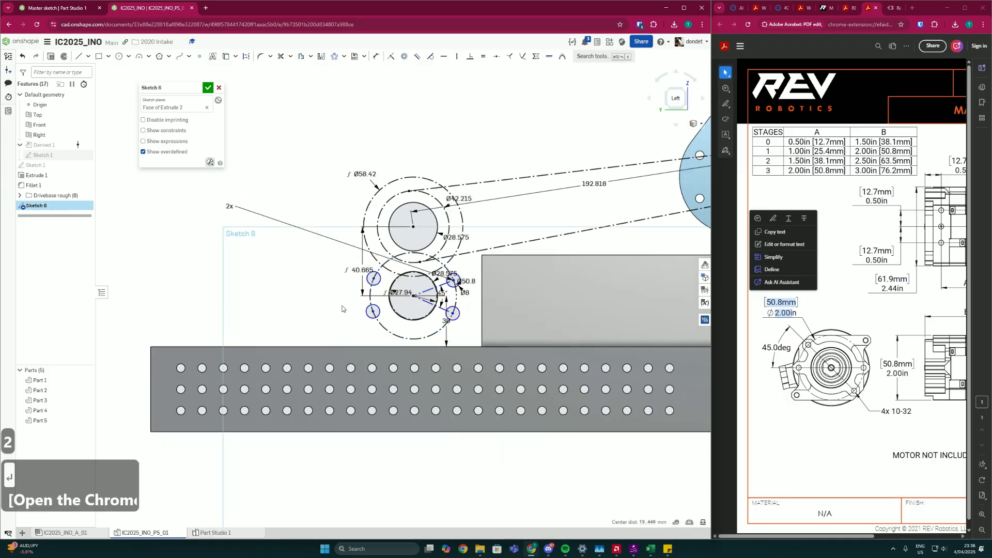
Step: Swing the four-hole pattern around the 50.8 mm bolt circle so one hole pair sits on each side of the lower circle
{"action": "mouse_move", "coordinate": [375, 312]}
{"action": "left_mouse_down"}
{"action": "mouse_move", "coordinate": [413, 340]}
{"action": "mouse_move", "coordinate": [457, 334]}
{"action": "mouse_move", "coordinate": [421, 371]}
{"action": "mouse_move", "coordinate": [340, 334]}
{"action": "mouse_move", "coordinate": [381, 251]}
{"action": "mouse_move", "coordinate": [454, 287]}
{"action": "mouse_move", "coordinate": [452, 315]}
{"action": "mouse_move", "coordinate": [458, 272]}
{"action": "mouse_move", "coordinate": [460, 282]}
{"action": "left_mouse_up"}
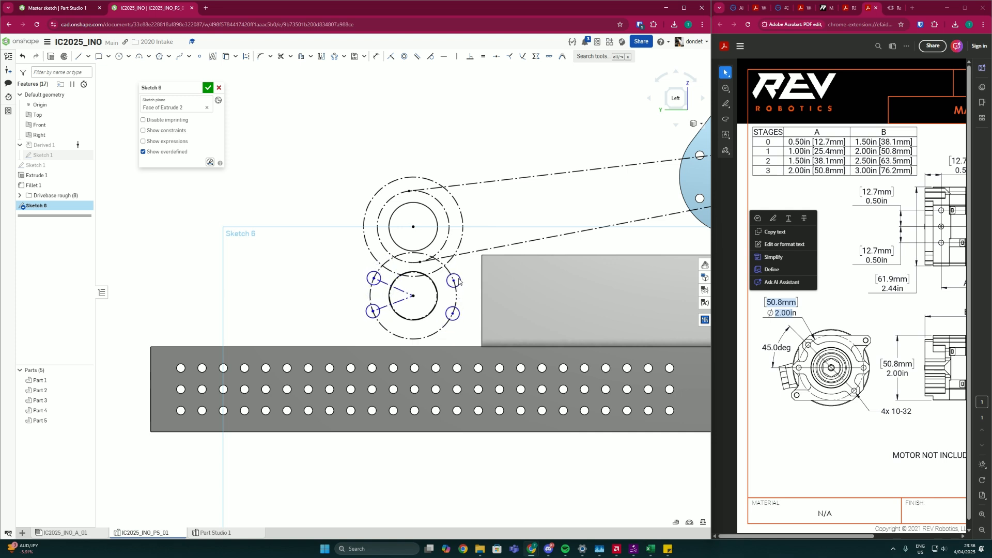
{"action": "left_click_drag", "start_coordinate": [381, 308], "coordinate": [397, 334]}
{"action": "key", "text": "ctrl+z"}
{"action": "scroll", "coordinate": [405, 300], "scroll_direction": "up", "scroll_amount": 5}
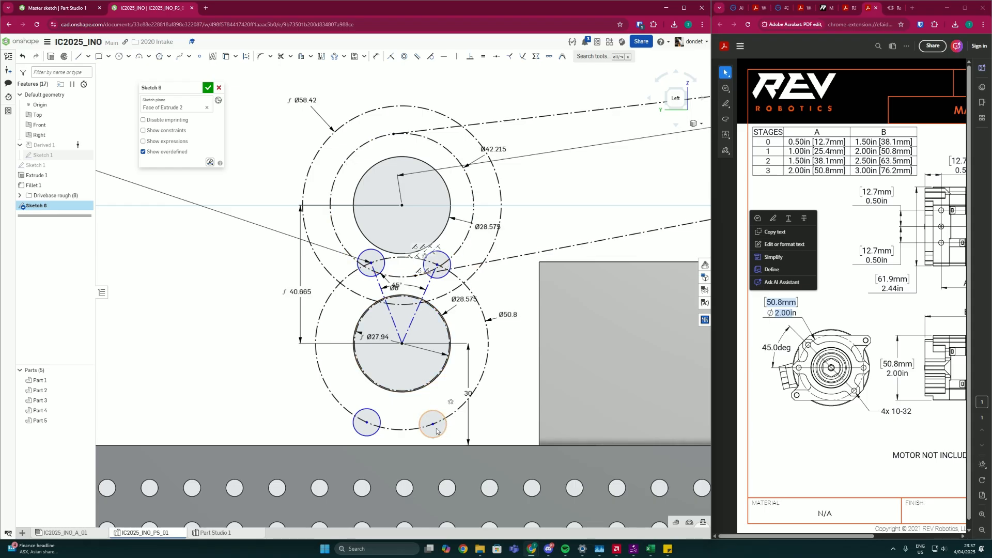
{"action": "mouse_move", "coordinate": [433, 428]}
{"action": "left_mouse_down"}
{"action": "mouse_move", "coordinate": [333, 401]}
{"action": "mouse_move", "coordinate": [324, 359]}
{"action": "mouse_move", "coordinate": [321, 376]}
{"action": "left_mouse_up"}
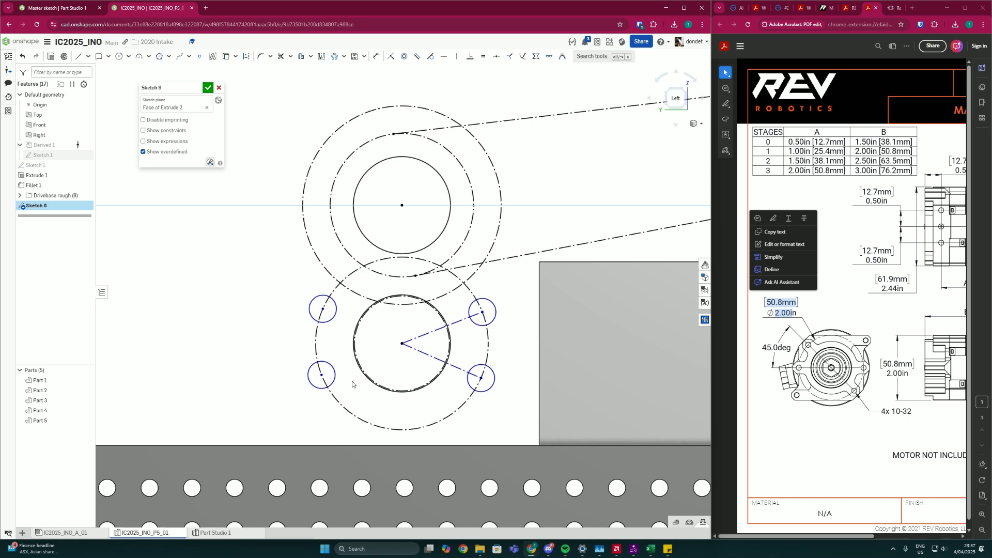
{"action": "scroll", "coordinate": [419, 378], "scroll_direction": "down", "scroll_amount": 1}
{"action": "scroll", "coordinate": [436, 300], "scroll_direction": "up", "scroll_amount": 2}
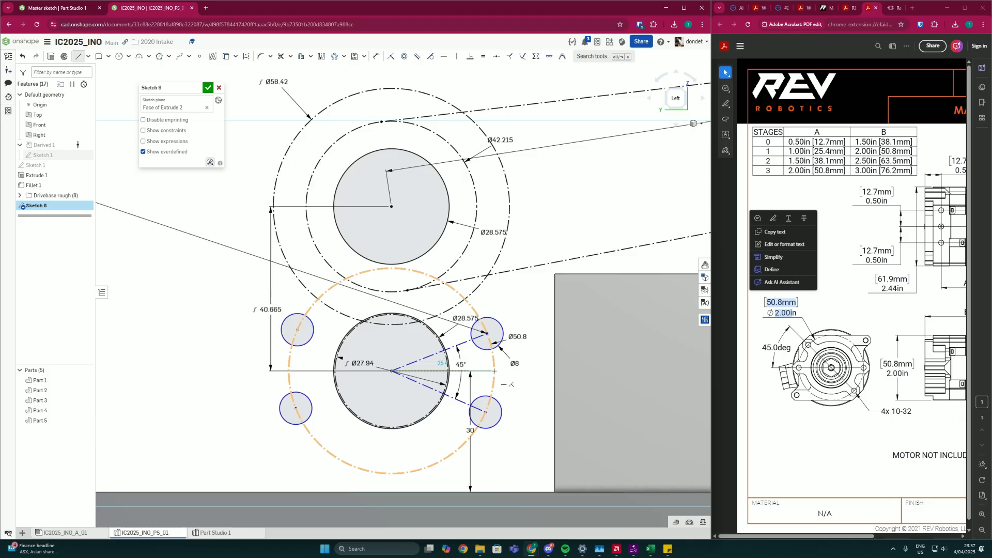
{"action": "key", "text": "Escape"}
{"action": "key", "text": "Escape"}
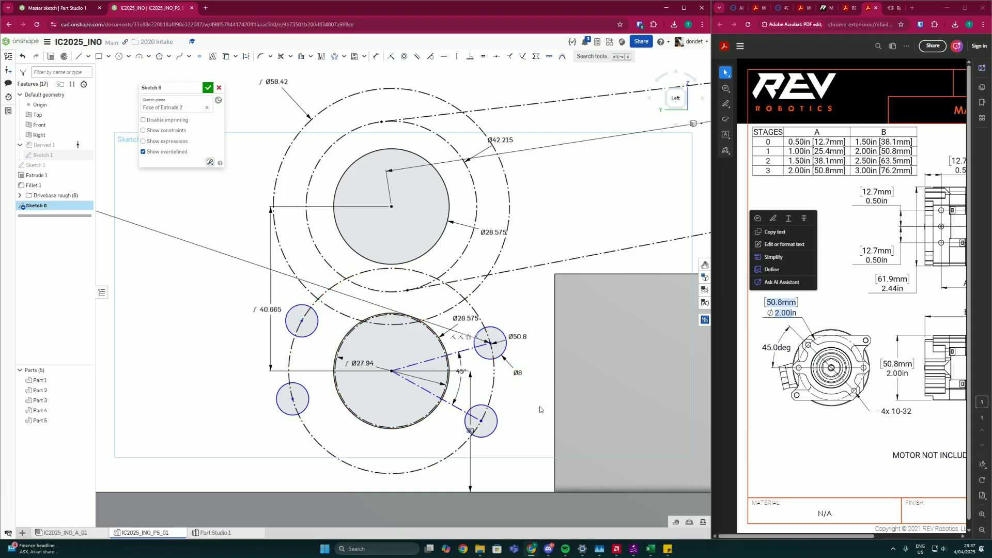
Step: Constrain the centres of the two upper bolt-circle holes to be horizontal with each other
{"action": "key", "text": "h"}
{"action": "left_click", "coordinate": [489, 342]}
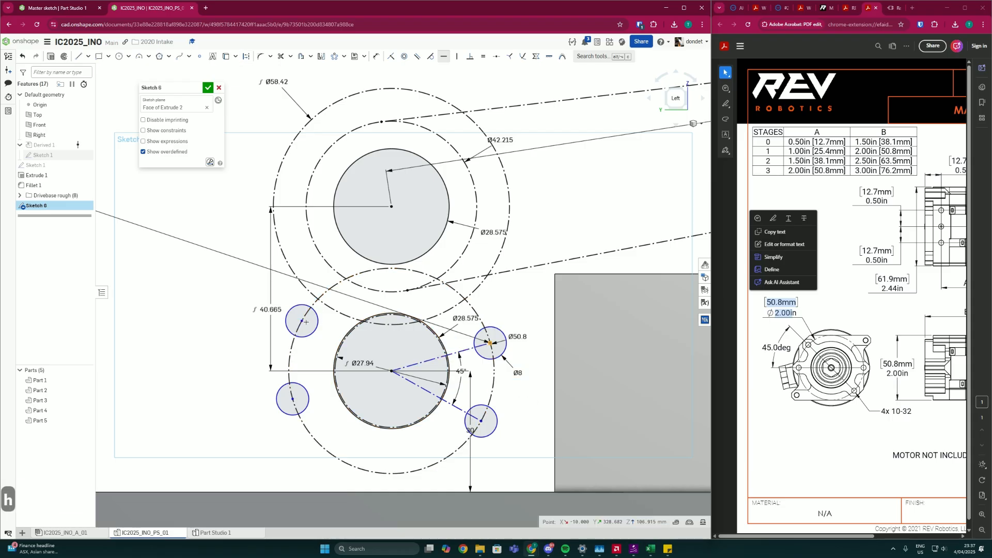
{"action": "left_click", "coordinate": [303, 321]}
{"action": "scroll", "coordinate": [386, 389], "scroll_direction": "down", "scroll_amount": 6}
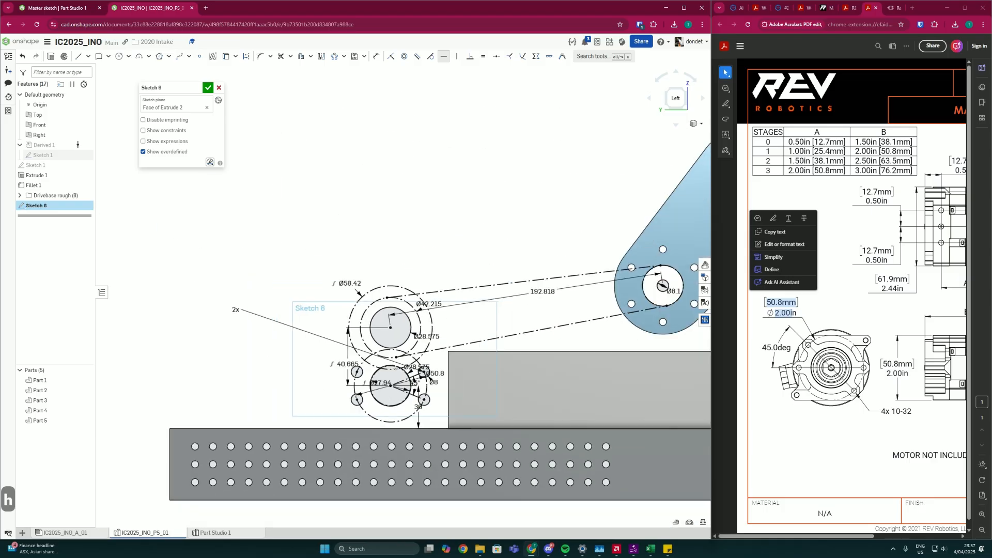
{"action": "scroll", "coordinate": [395, 371], "scroll_direction": "up", "scroll_amount": 4}
{"action": "scroll", "coordinate": [393, 384], "scroll_direction": "down", "scroll_amount": 2}
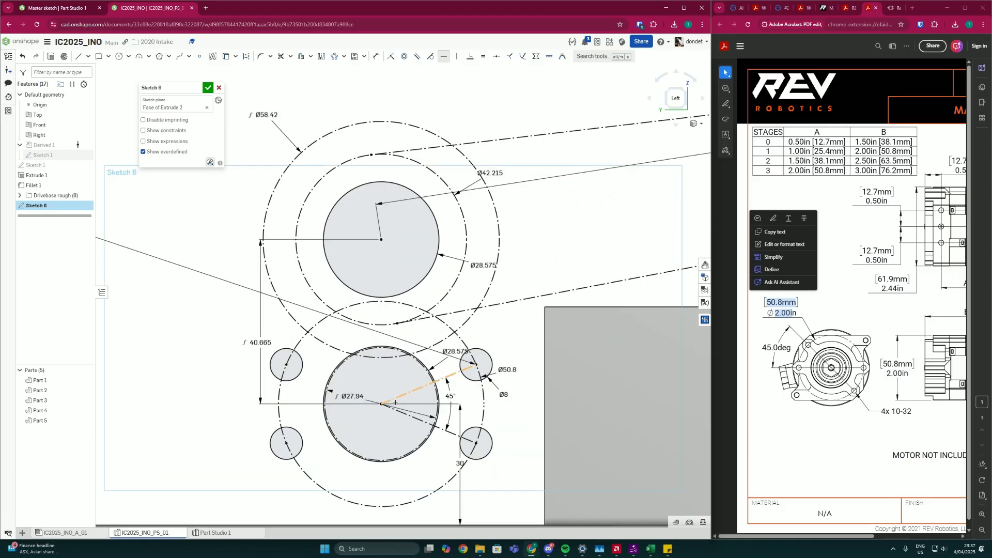
{"action": "scroll", "coordinate": [368, 351], "scroll_direction": "down", "scroll_amount": 1}
{"action": "scroll", "coordinate": [445, 361], "scroll_direction": "up", "scroll_amount": 2}
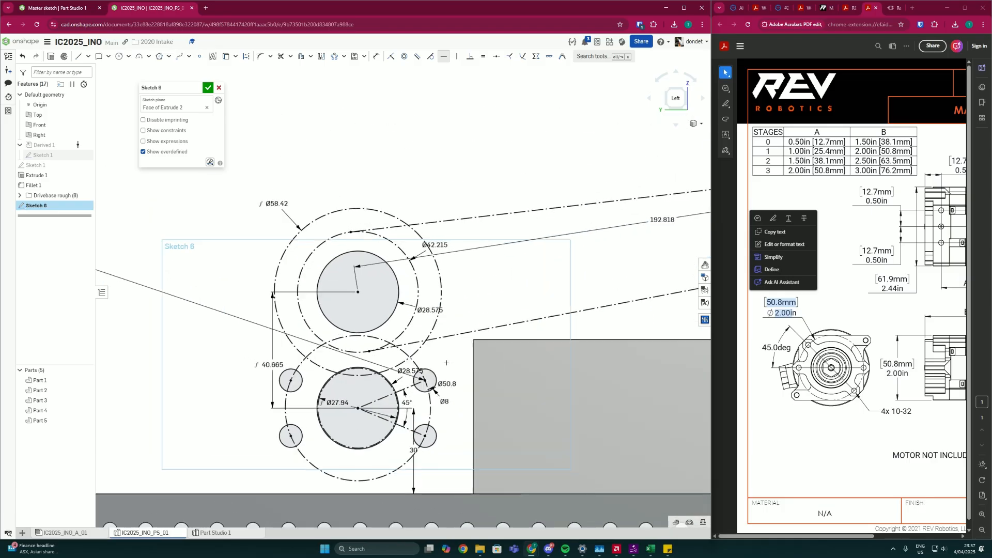
{"action": "key", "text": "Escape"}
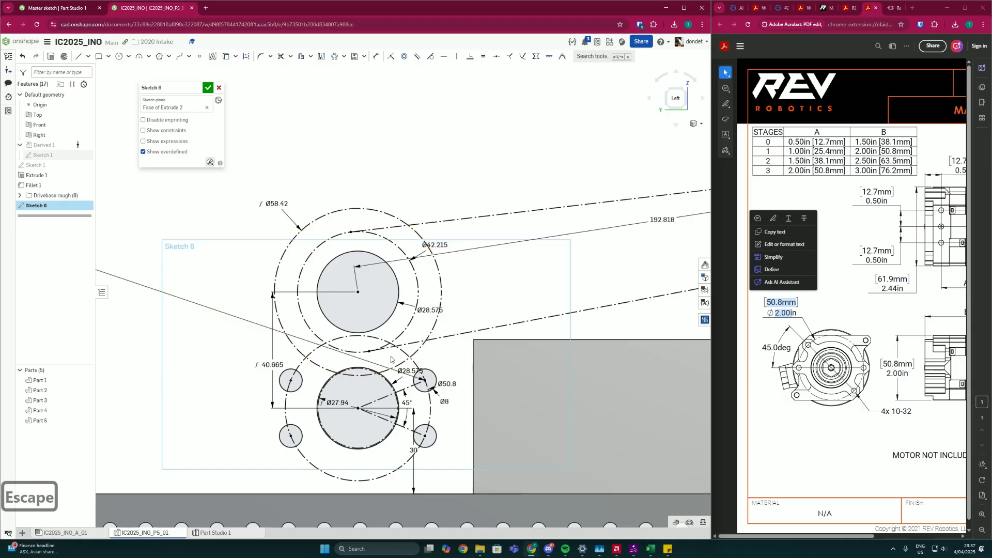
Step: Sketch a circle about 5.2 mm in diameter outside the two large circles, above the upper-left 8 mm hole
{"action": "scroll", "coordinate": [358, 352], "scroll_direction": "down", "scroll_amount": 3}
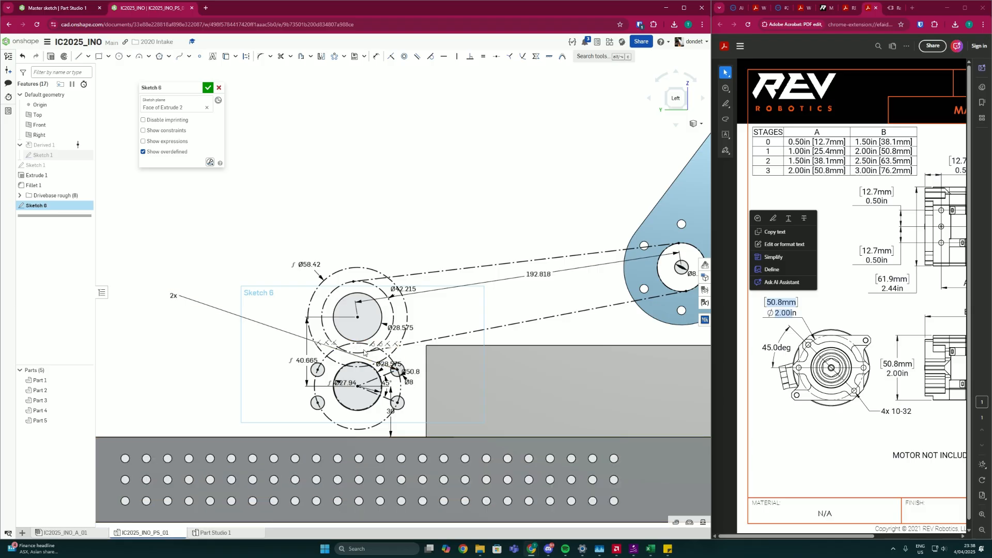
{"action": "middle_click_drag", "start_coordinate": [364, 388], "coordinate": [366, 375]}
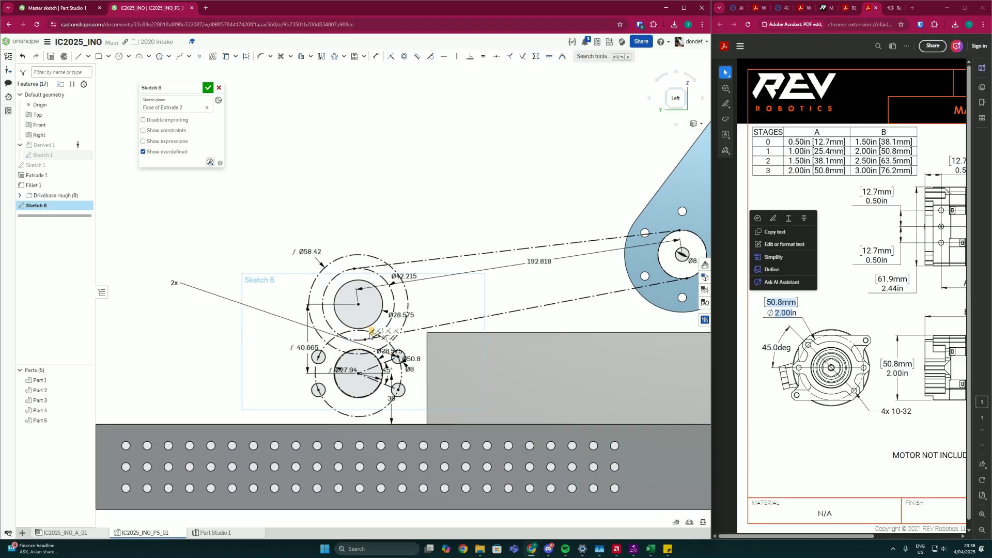
{"action": "left_click", "coordinate": [119, 56]}
{"action": "scroll", "coordinate": [281, 311], "scroll_direction": "up", "scroll_amount": 3}
{"action": "scroll", "coordinate": [334, 370], "scroll_direction": "up", "scroll_amount": 3}
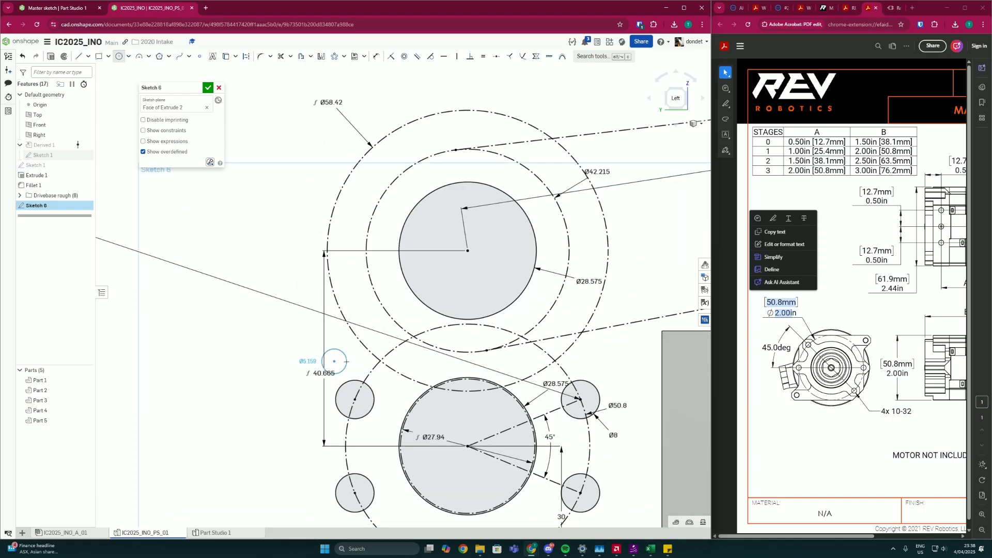
{"action": "left_click", "coordinate": [346, 361]}
{"action": "left_click", "coordinate": [592, 365]}
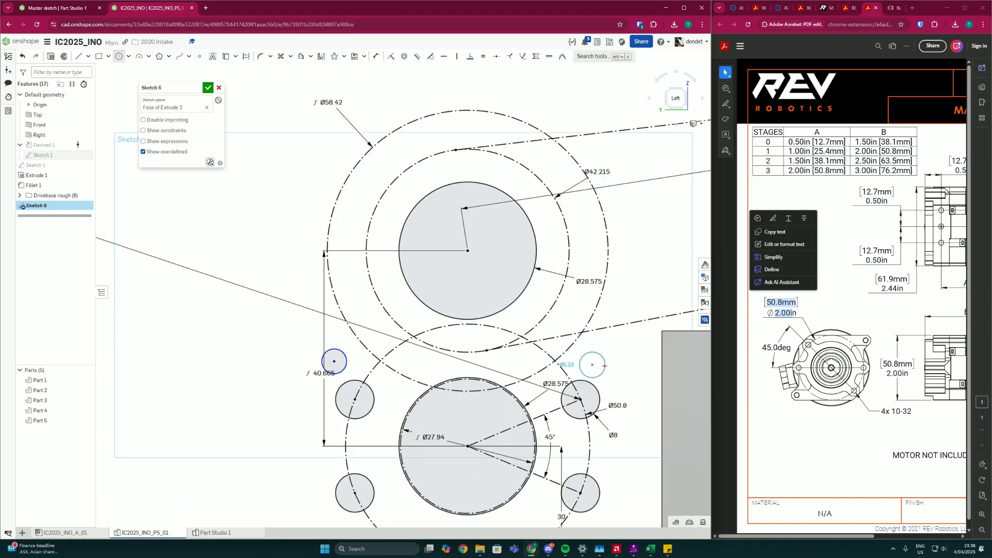
{"action": "key", "text": "Escape"}
{"action": "key", "text": "Escape"}
{"action": "scroll", "coordinate": [408, 361], "scroll_direction": "up", "scroll_amount": 2}
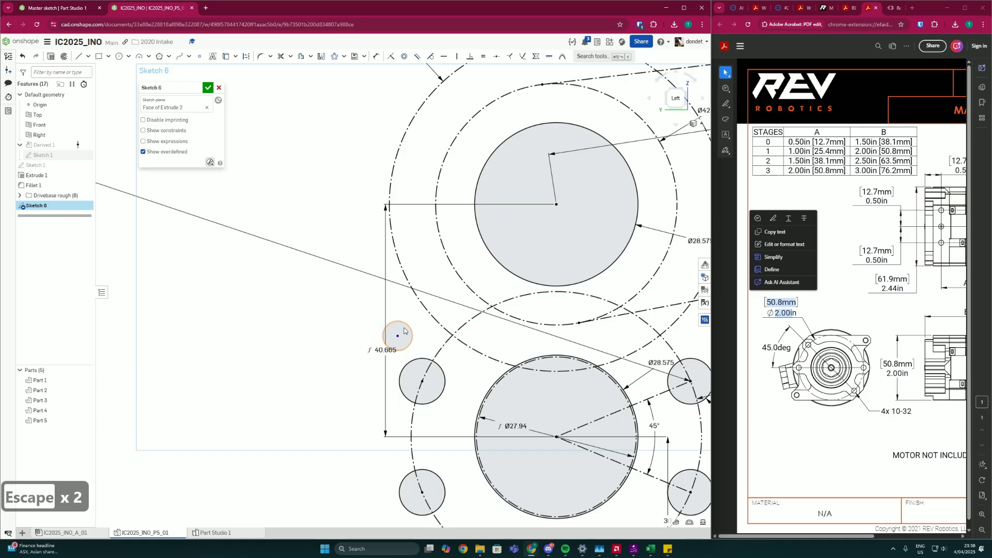
{"action": "mouse_move", "coordinate": [399, 337]}
{"action": "left_mouse_down"}
{"action": "mouse_move", "coordinate": [390, 330]}
{"action": "mouse_move", "coordinate": [397, 341]}
{"action": "left_mouse_up"}
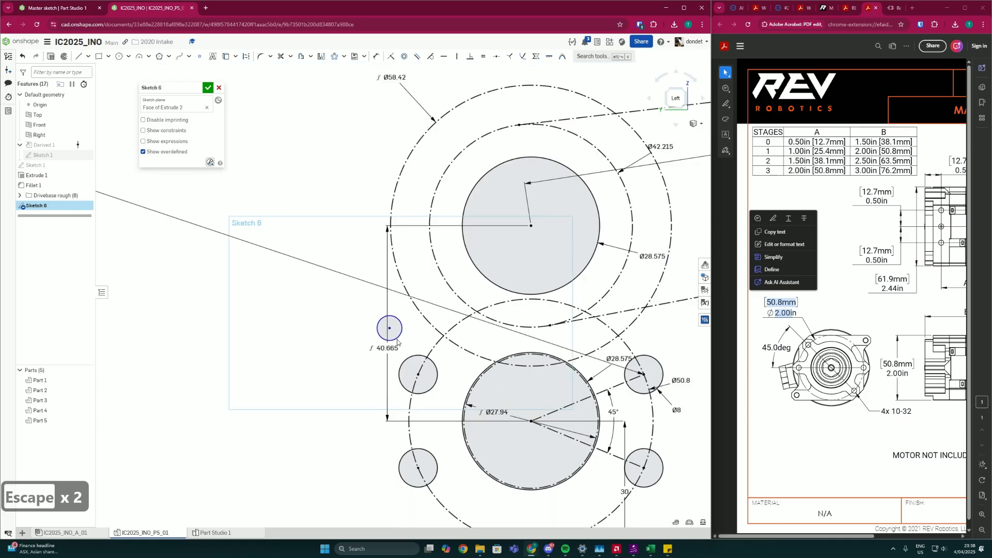
Step: Set the new small circle's diameter to 5.1 mm
{"action": "key", "text": "d"}
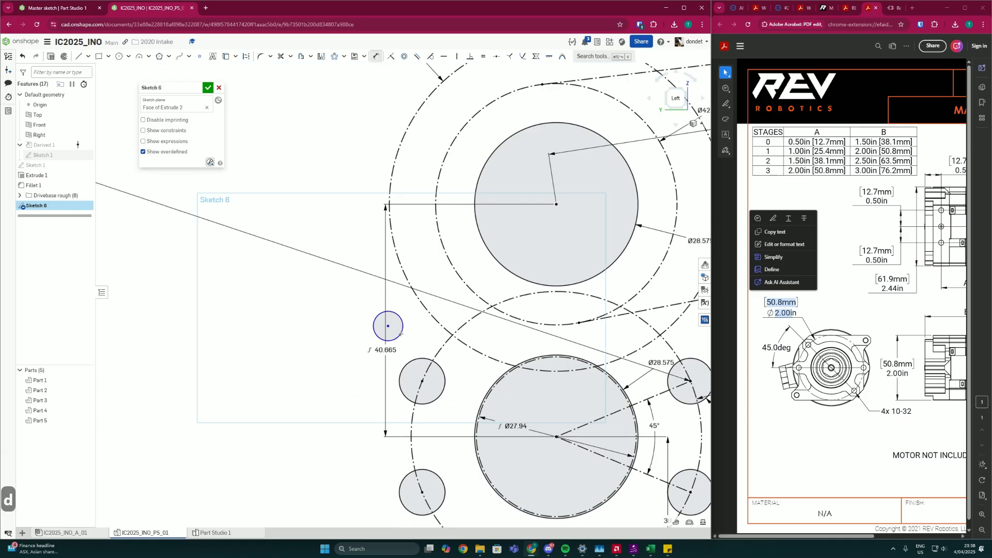
{"action": "left_click", "coordinate": [399, 336]}
{"action": "left_click", "coordinate": [356, 334]}
{"action": "type", "text": "5.1"}
{"action": "key", "text": "Return"}
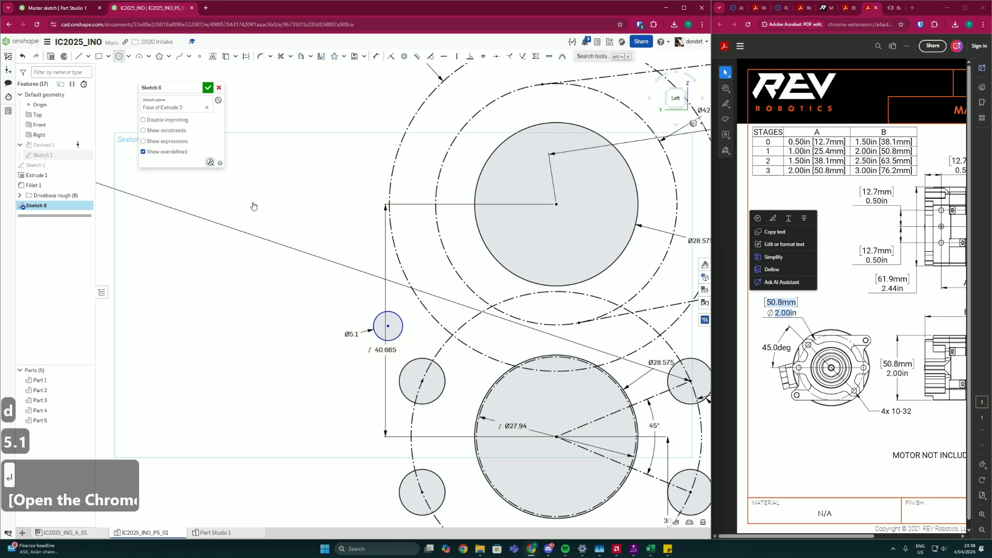
Step: Sketch a second circle about 7.9 mm in diameter, concentric with the 5.1 mm hole
{"action": "left_click", "coordinate": [388, 326]}
{"action": "left_click", "coordinate": [403, 309]}
{"action": "scroll", "coordinate": [399, 318], "scroll_direction": "down", "scroll_amount": 2}
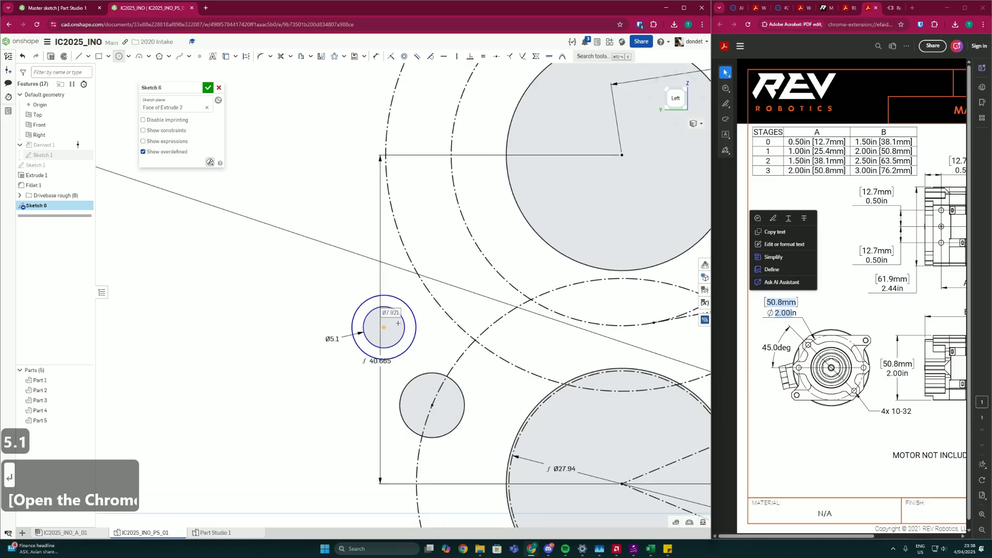
{"action": "key", "text": "Escape"}
{"action": "scroll", "coordinate": [398, 315], "scroll_direction": "up", "scroll_amount": 2}
{"action": "key", "text": "d"}
{"action": "key", "text": "Escape"}
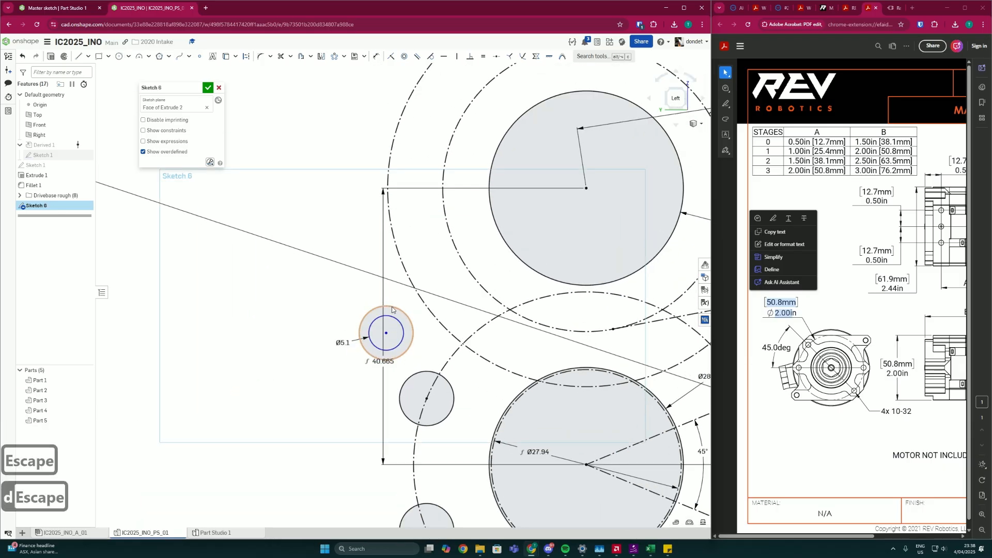
Step: Convert the outer concentric circle around the 5.1 mm hole to construction geometry and set its diameter to 10 mm
{"action": "left_click", "coordinate": [391, 307]}
{"action": "key", "text": "q"}
{"action": "left_click", "coordinate": [370, 310]}
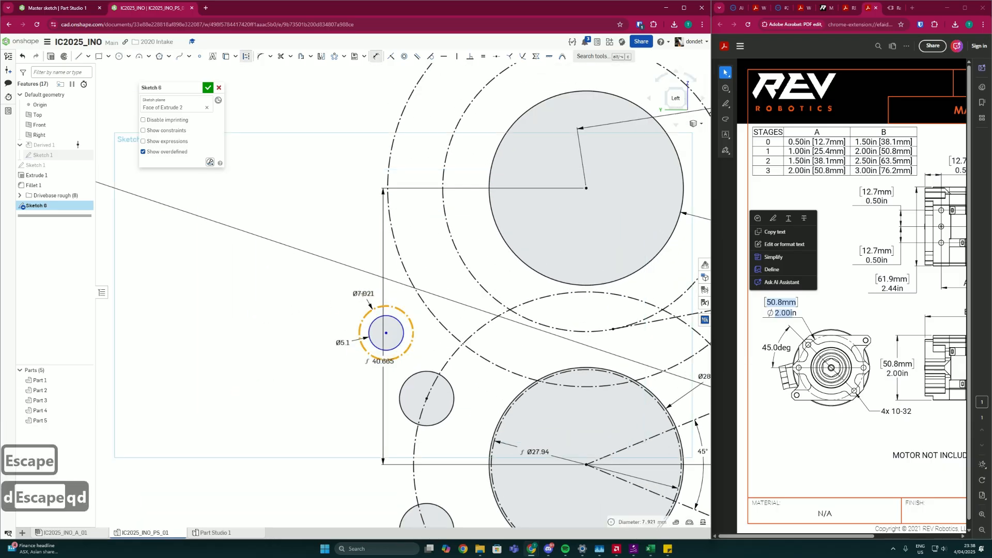
{"action": "left_click", "coordinate": [362, 294]}
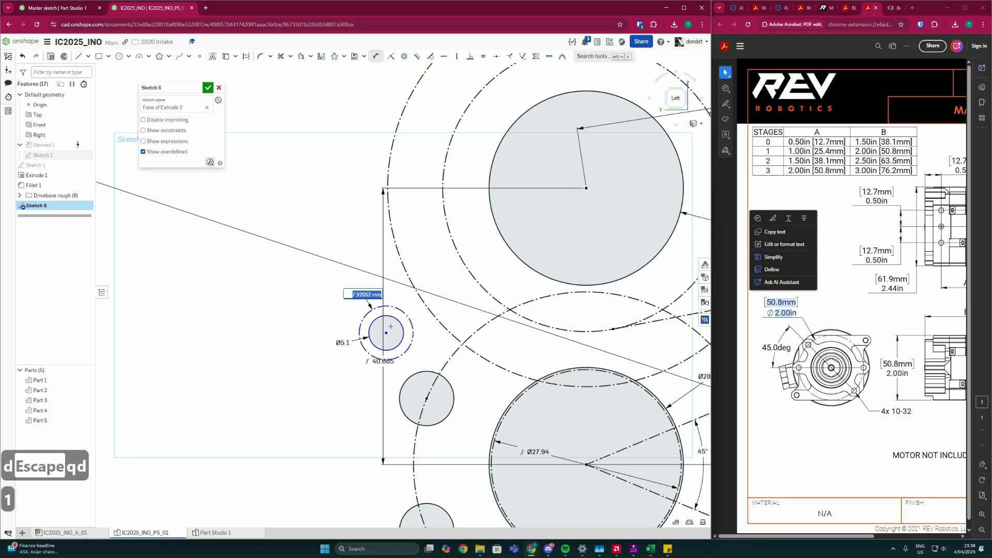
{"action": "type", "text": "10"}
{"action": "key", "text": "Return"}
{"action": "scroll", "coordinate": [390, 327], "scroll_direction": "down", "scroll_amount": 3}
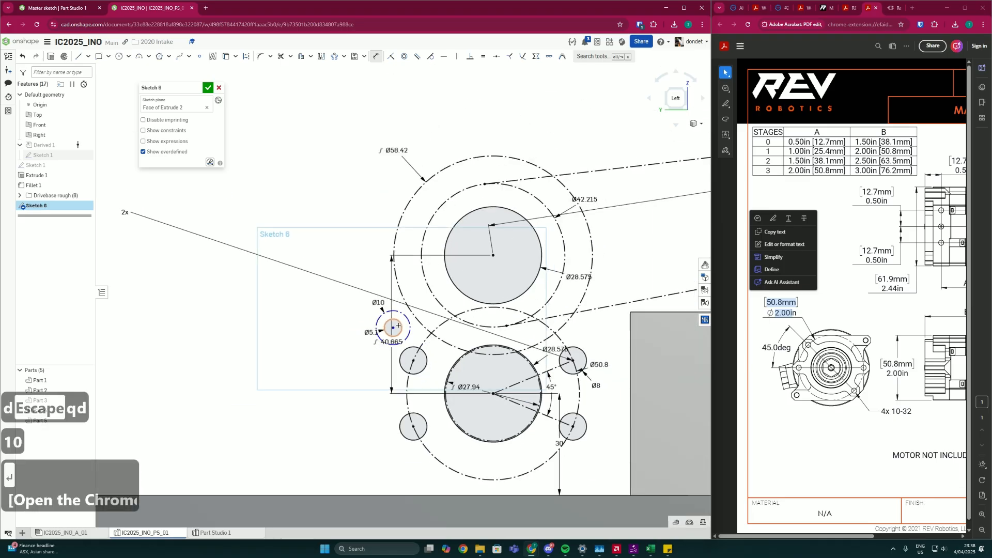
{"action": "scroll", "coordinate": [390, 327], "scroll_direction": "up", "scroll_amount": 3}
{"action": "key", "text": "Escape"}
{"action": "scroll", "coordinate": [391, 331], "scroll_direction": "down", "scroll_amount": 3}
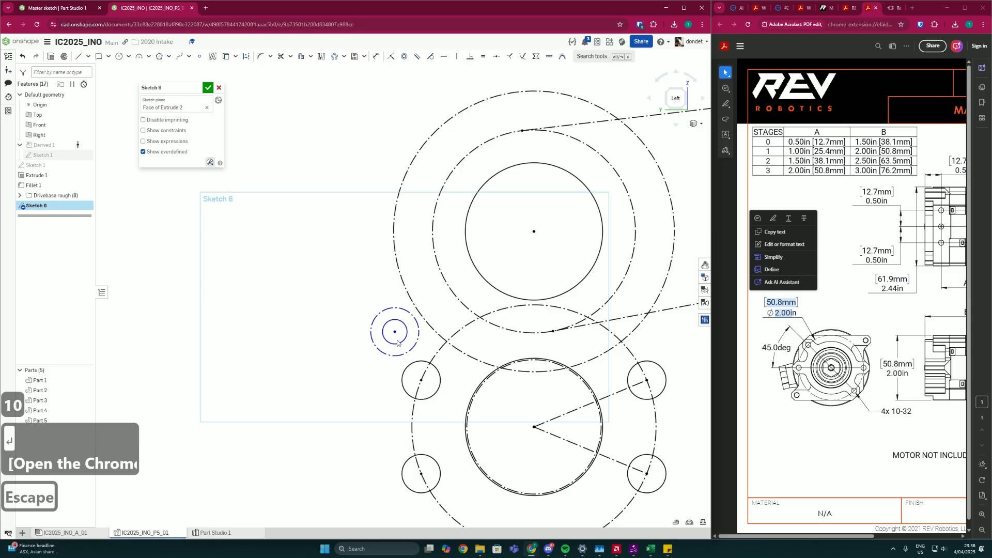
Step: Dimension the gap between the 10 mm construction circle and the 58.42 mm construction circle as 4 mm
{"action": "key", "text": "n"}
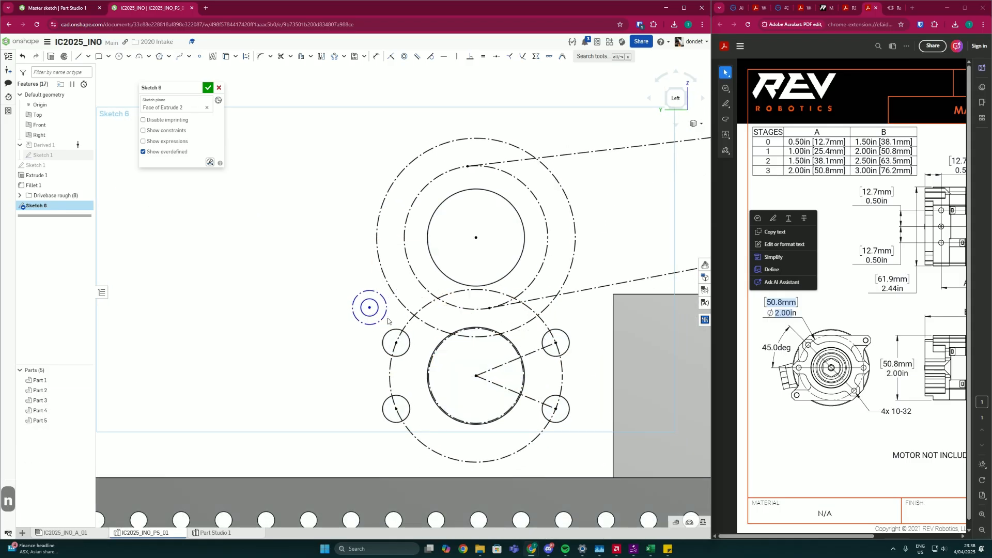
{"action": "scroll", "coordinate": [385, 313], "scroll_direction": "up", "scroll_amount": 2}
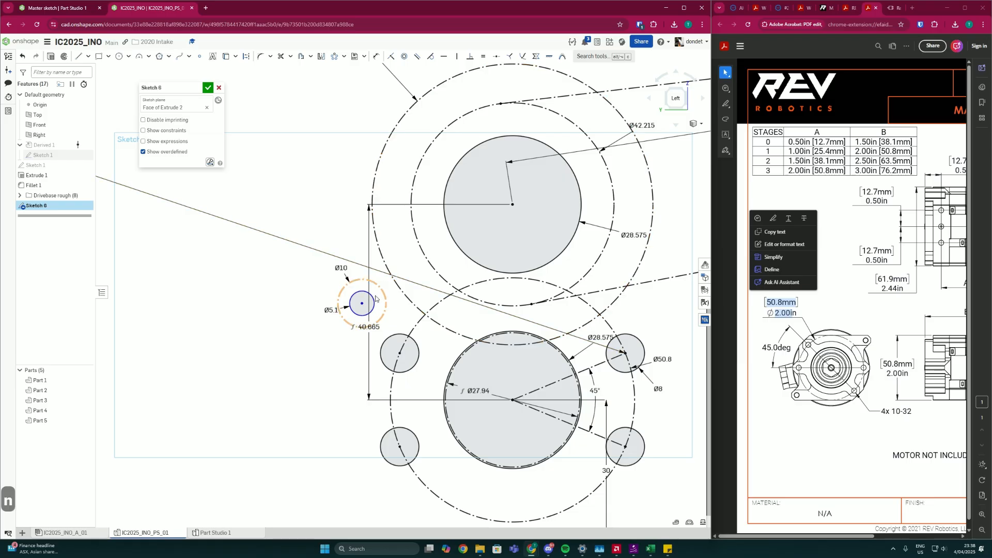
{"action": "left_click", "coordinate": [399, 284]}
{"action": "key", "text": "d"}
{"action": "left_click", "coordinate": [403, 298]}
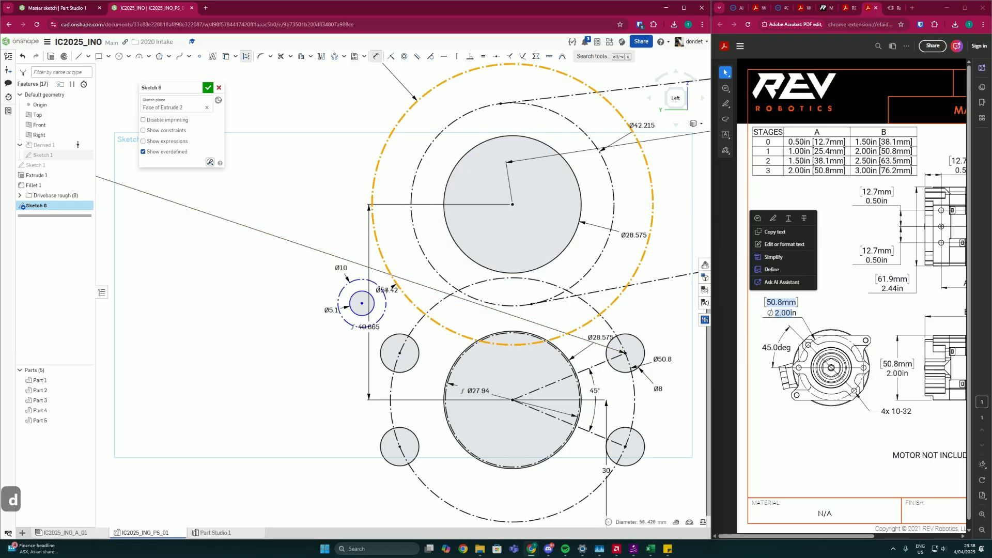
{"action": "left_click", "coordinate": [385, 299]}
{"action": "left_click", "coordinate": [407, 310]}
{"action": "type", "text": "4"}
{"action": "key", "text": "Return"}
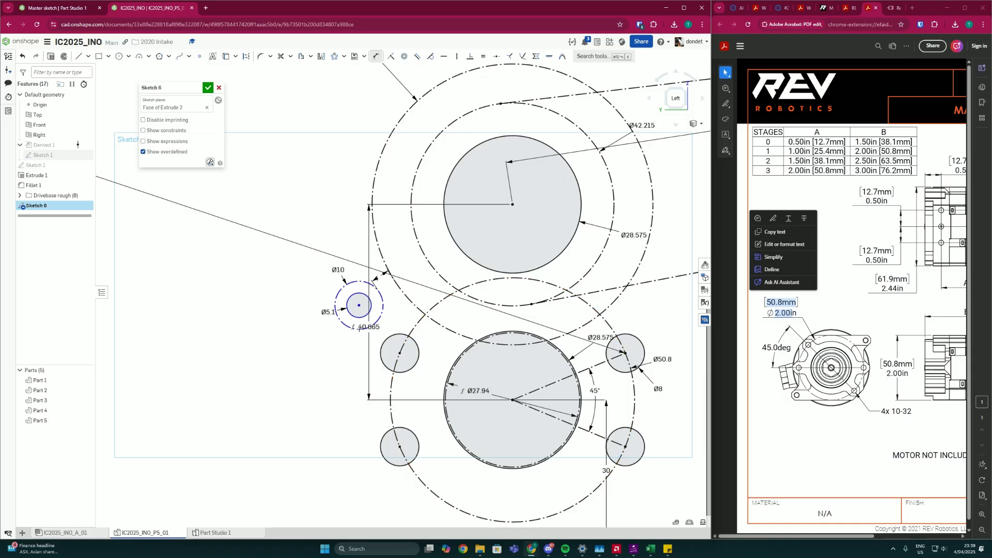
Step: Dimension the gap between the 10 mm construction circle and the 50.8 mm bolt circle as 8 mm
{"action": "left_click", "coordinate": [412, 323]}
{"action": "left_click", "coordinate": [380, 317]}
{"action": "left_click", "coordinate": [362, 363]}
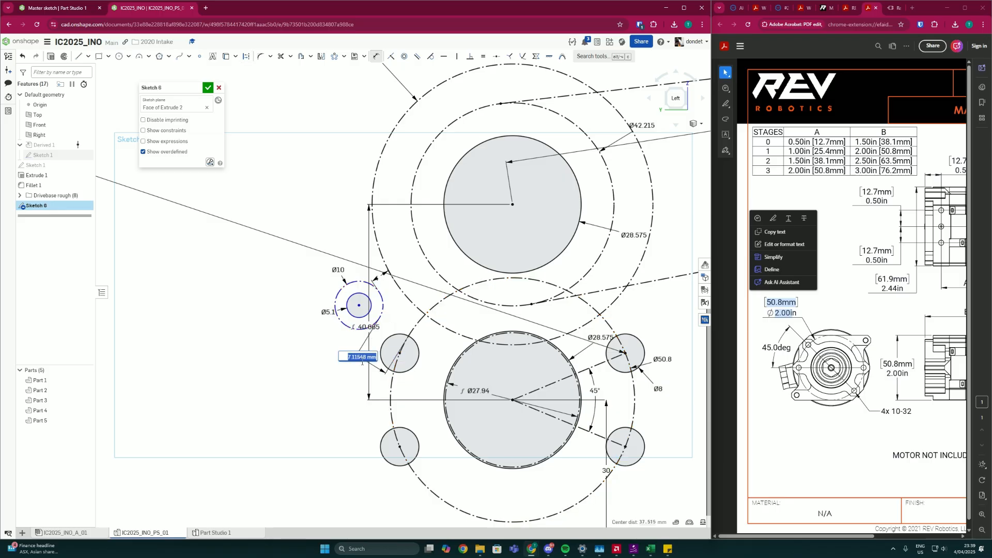
{"action": "type", "text": "8"}
{"action": "key", "text": "Return"}
{"action": "scroll", "coordinate": [394, 353], "scroll_direction": "down", "scroll_amount": 5}
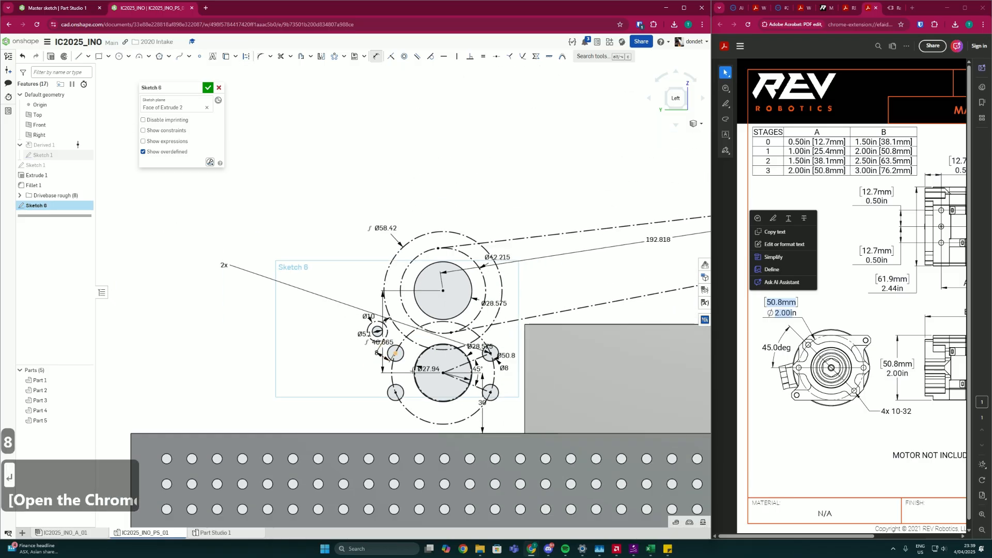
{"action": "scroll", "coordinate": [412, 370], "scroll_direction": "up", "scroll_amount": 5}
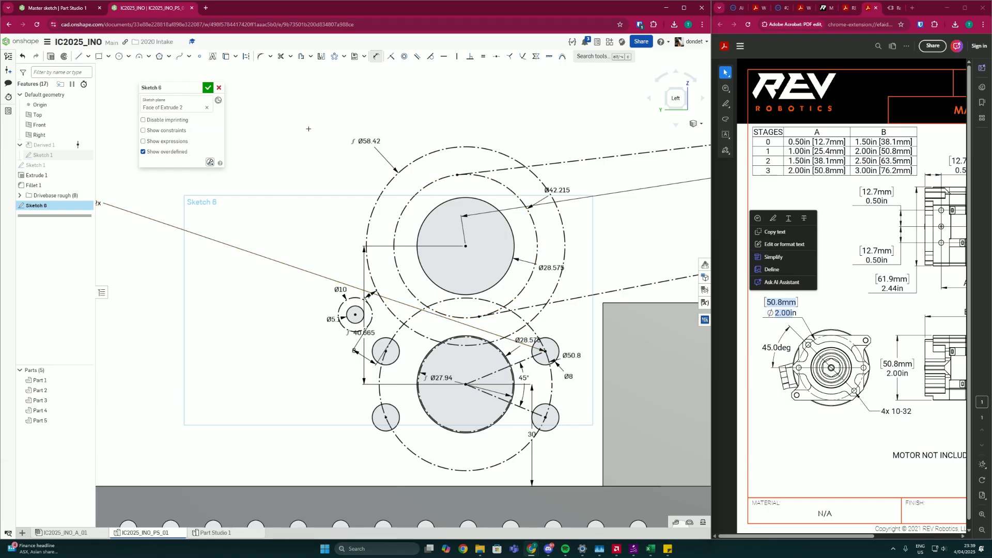
{"action": "key", "text": "Escape"}
Step: Draw a vertical line joining the centres of the upper and lower large circles and convert it to construction geometry
{"action": "scroll", "coordinate": [525, 308], "scroll_direction": "down", "scroll_amount": 3}
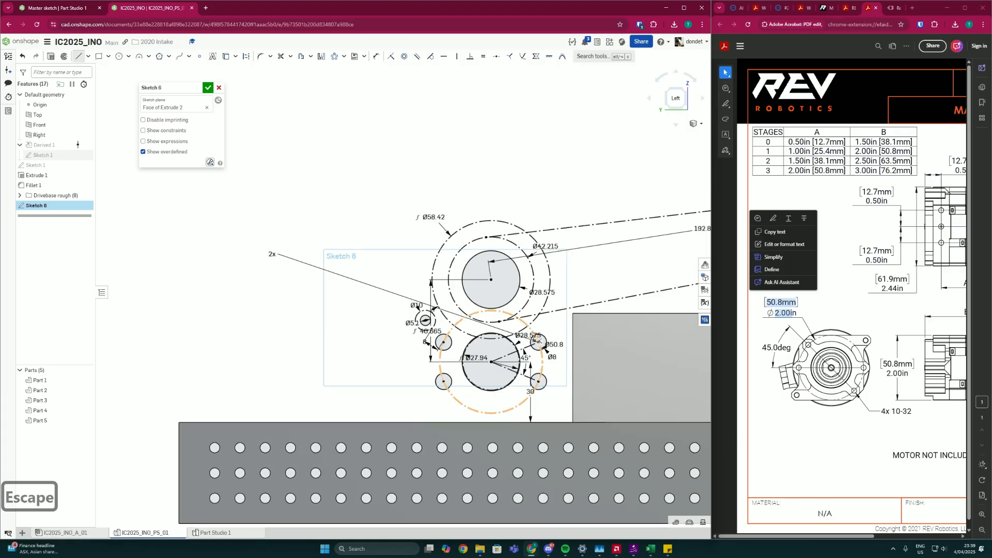
{"action": "left_click", "coordinate": [491, 280]}
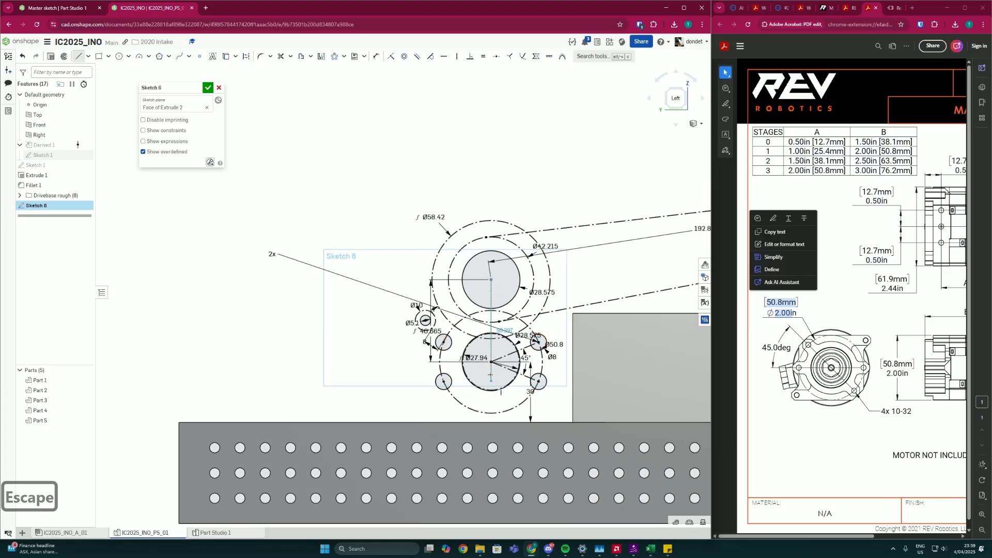
{"action": "left_click", "coordinate": [491, 362]}
{"action": "key", "text": "Escape"}
{"action": "key", "text": "q"}
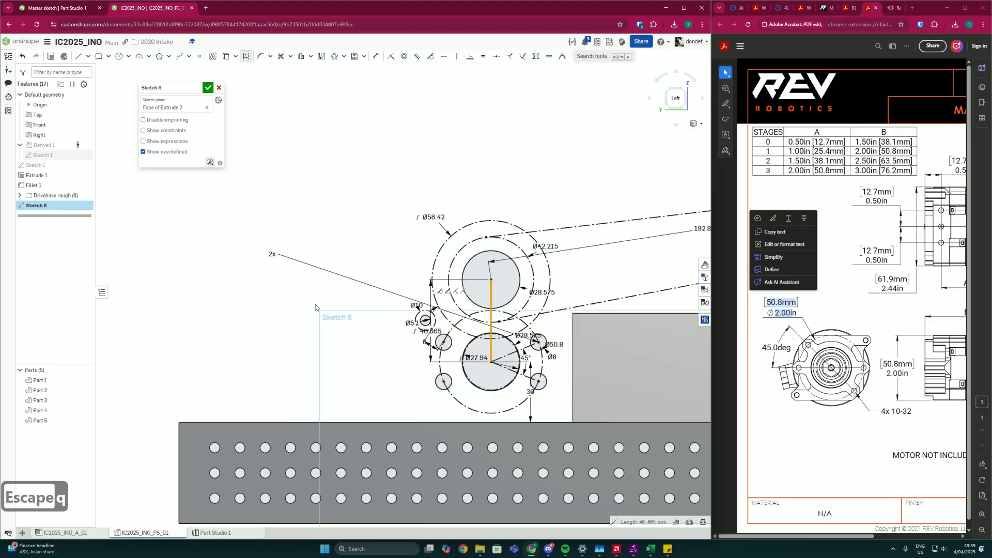
Step: Mirror the 10 mm construction circle and the 5.1 mm hole across the vertical centre line and finish the sketch
{"action": "left_click", "coordinate": [321, 56]}
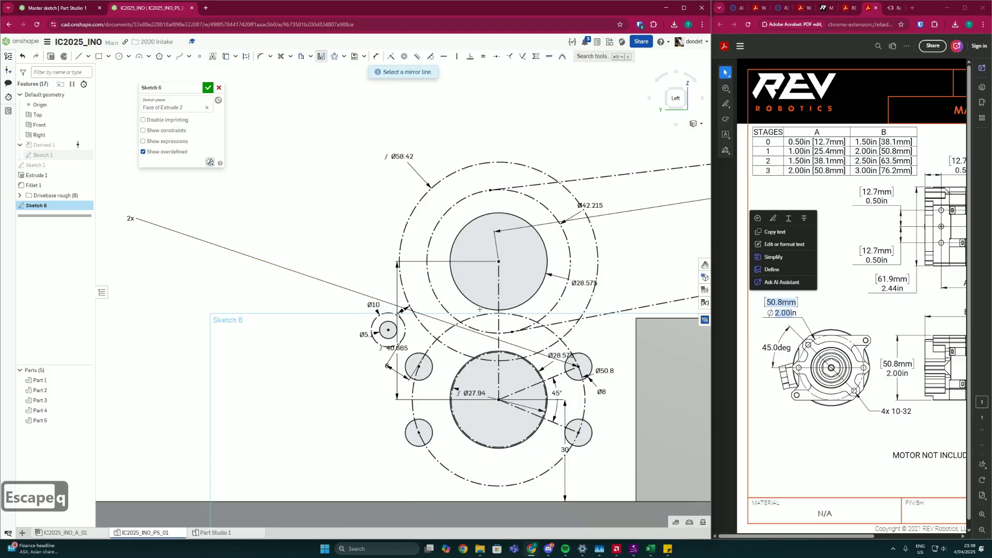
{"action": "scroll", "coordinate": [495, 304], "scroll_direction": "up", "scroll_amount": 3}
{"action": "left_click", "coordinate": [498, 296]}
{"action": "left_click", "coordinate": [388, 339]}
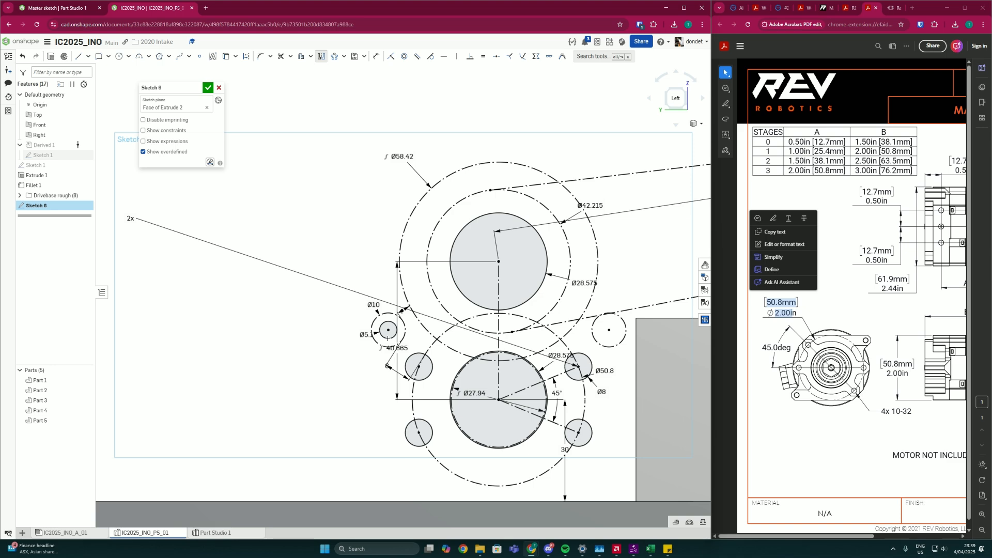
{"action": "scroll", "coordinate": [601, 317], "scroll_direction": "up", "scroll_amount": 4}
{"action": "scroll", "coordinate": [600, 315], "scroll_direction": "up", "scroll_amount": 3}
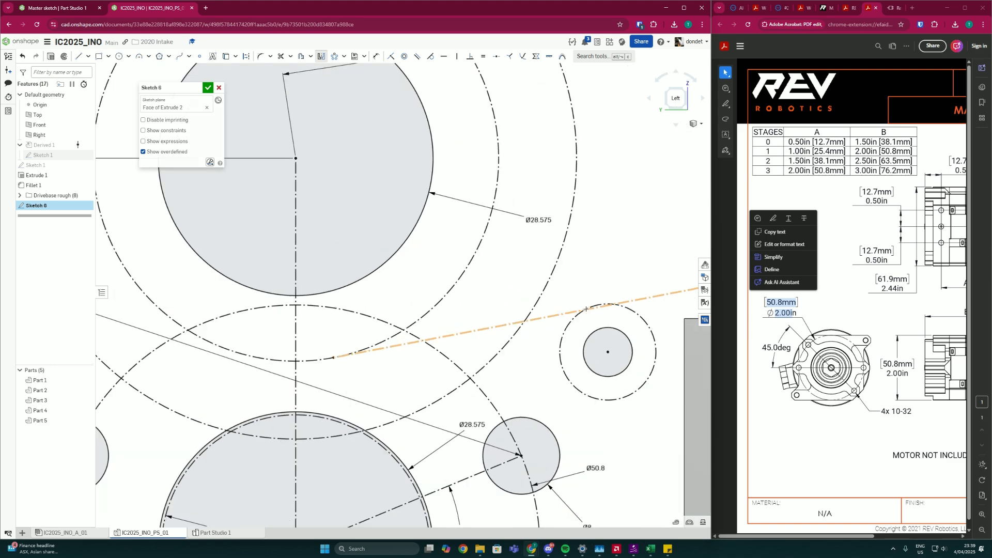
{"action": "scroll", "coordinate": [594, 305], "scroll_direction": "down", "scroll_amount": 3}
{"action": "scroll", "coordinate": [583, 289], "scroll_direction": "up", "scroll_amount": 4}
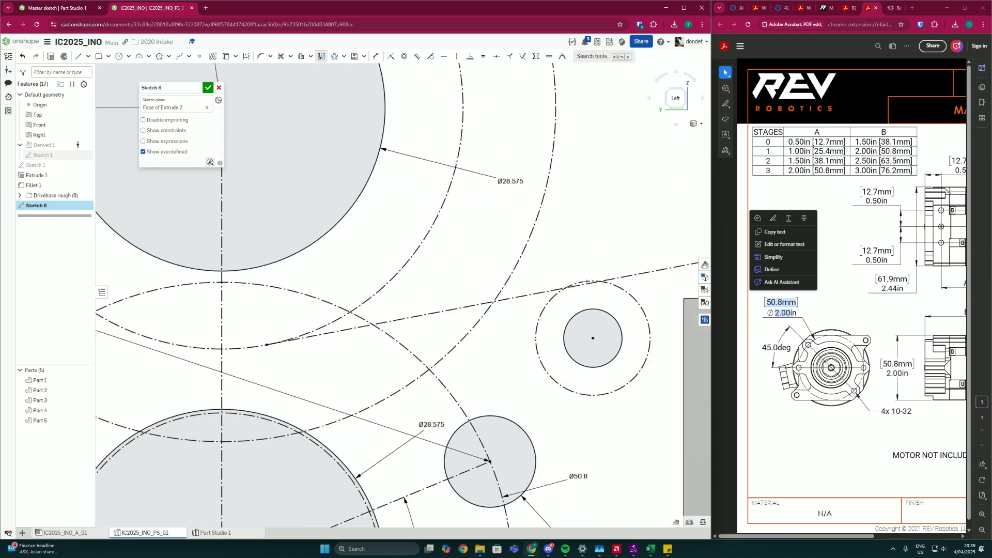
{"action": "left_click", "coordinate": [579, 282]}
{"action": "scroll", "coordinate": [579, 292], "scroll_direction": "down", "scroll_amount": 5}
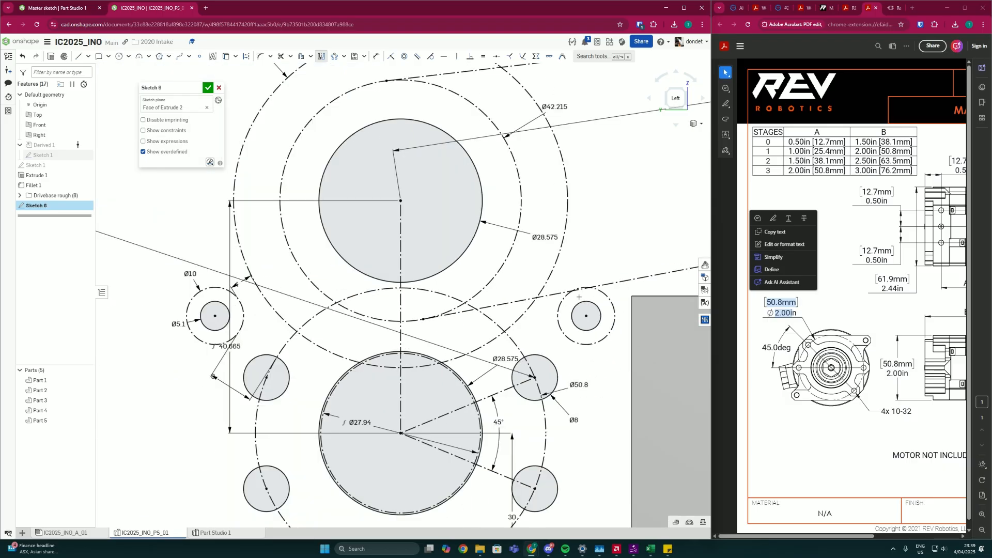
{"action": "left_click", "coordinate": [207, 88]}
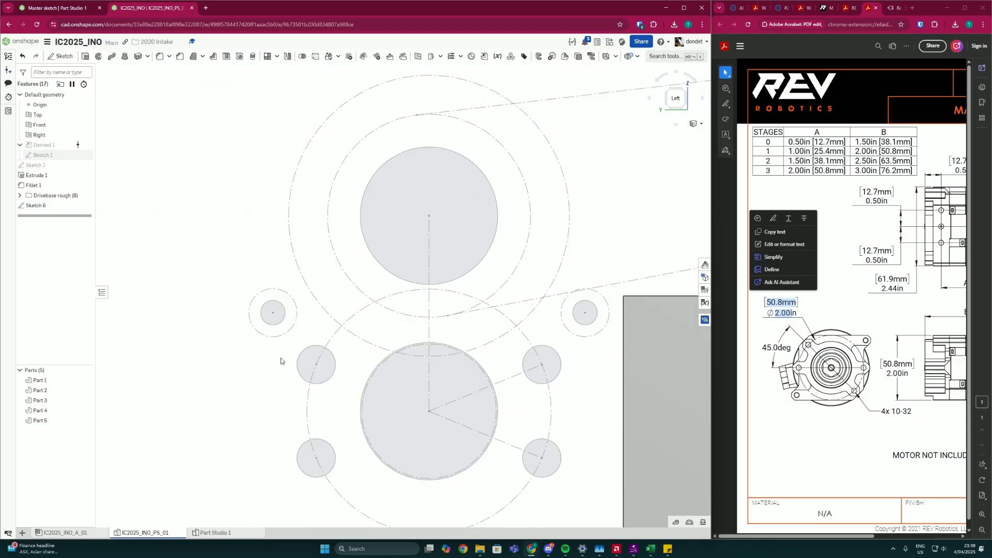
Step: Reopen Sketch 6 and set the gap between the 10 mm and 58.42 mm construction circles to 5 mm
{"action": "double_click", "coordinate": [38, 205]}
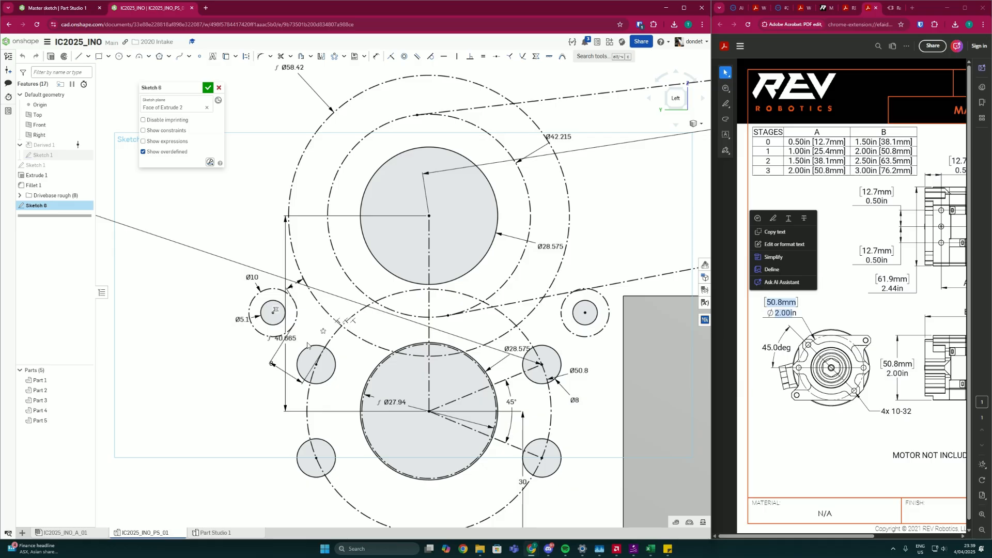
{"action": "scroll", "coordinate": [285, 368], "scroll_direction": "up", "scroll_amount": 2}
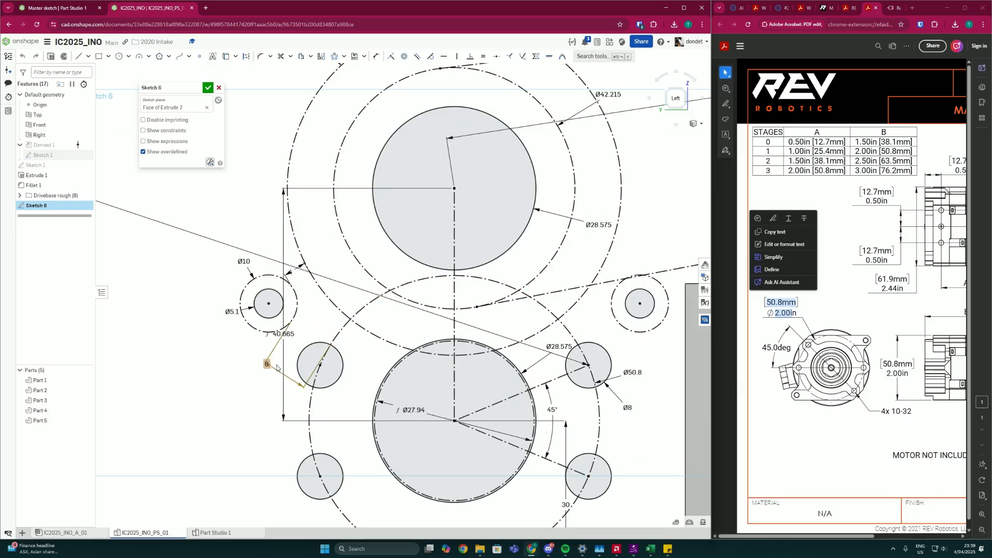
{"action": "double_click", "coordinate": [294, 271]}
{"action": "type", "text": "5"}
{"action": "key", "text": "Return"}
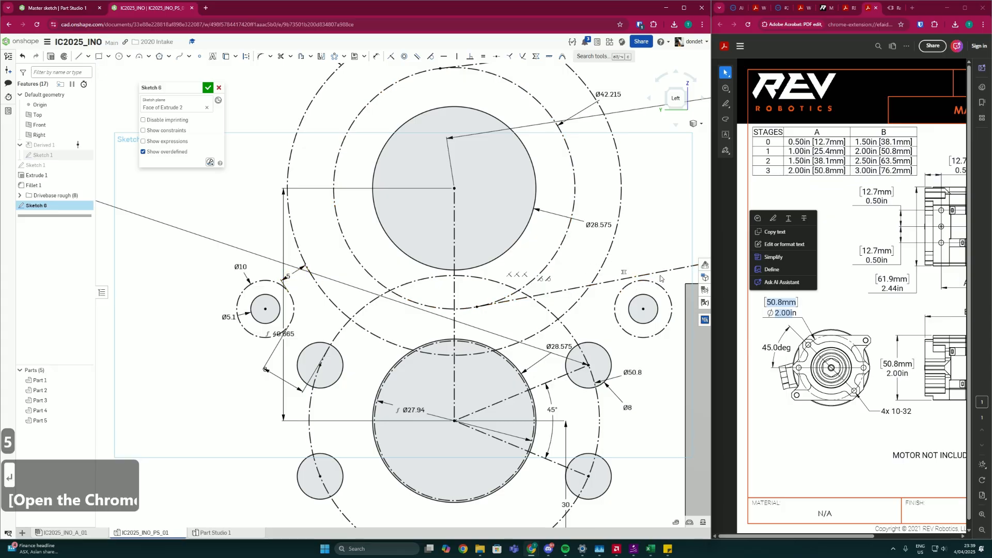
{"action": "scroll", "coordinate": [559, 402], "scroll_direction": "down", "scroll_amount": 3}
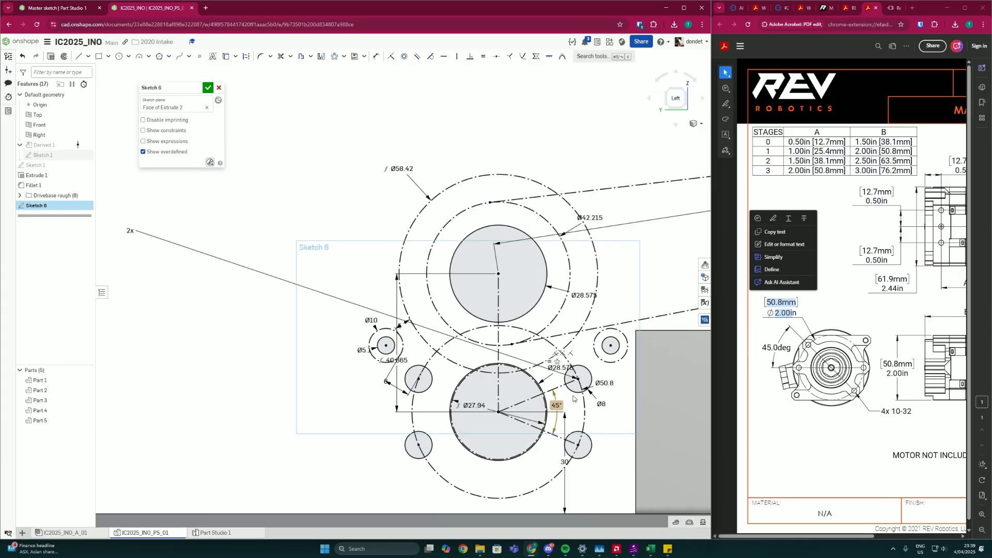
{"action": "scroll", "coordinate": [601, 363], "scroll_direction": "up", "scroll_amount": 3}
{"action": "scroll", "coordinate": [298, 433], "scroll_direction": "down", "scroll_amount": 3}
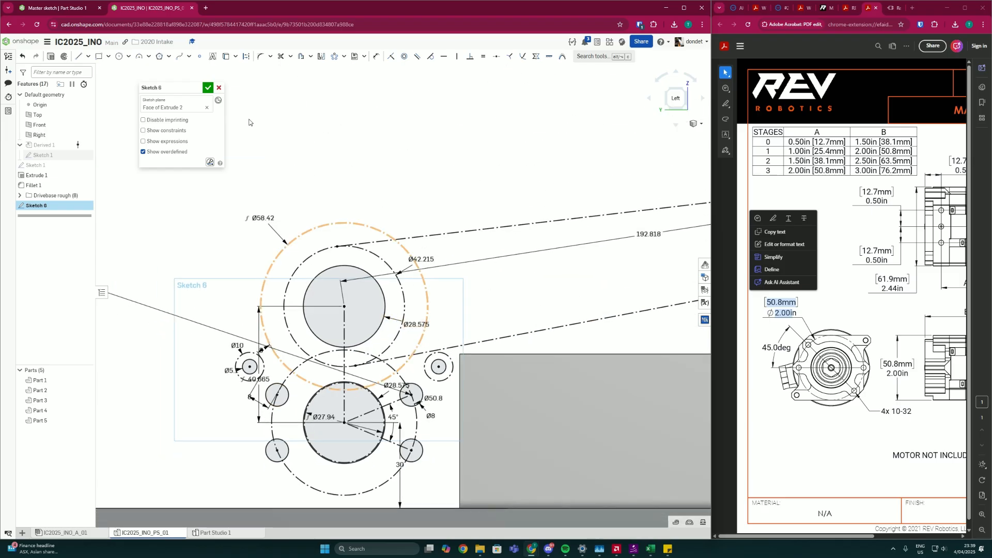
Step: Project all three rows of the drivebase rail's holes into Sketch 6 with Use
{"action": "middle_click_drag", "start_coordinate": [384, 350], "coordinate": [382, 320]}
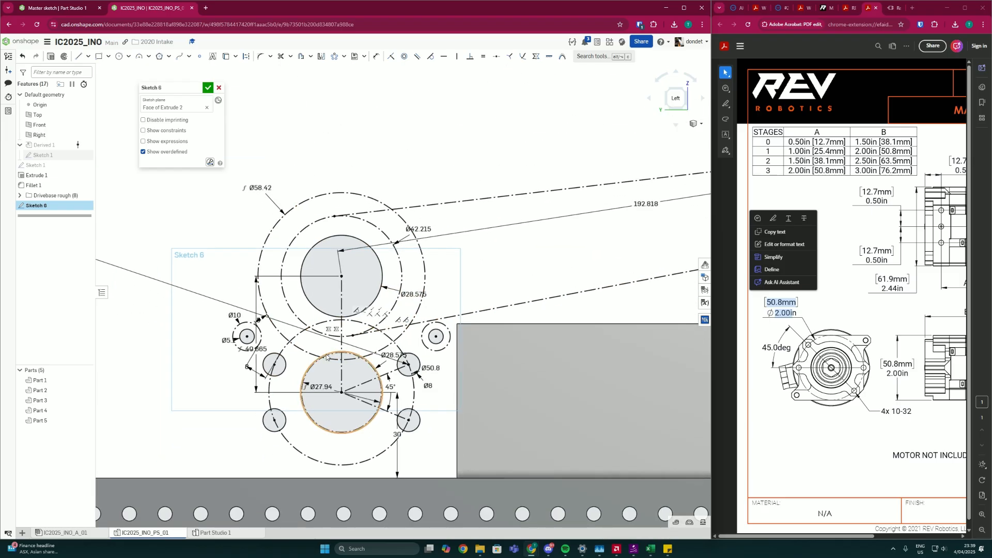
{"action": "scroll", "coordinate": [433, 466], "scroll_direction": "down", "scroll_amount": 3}
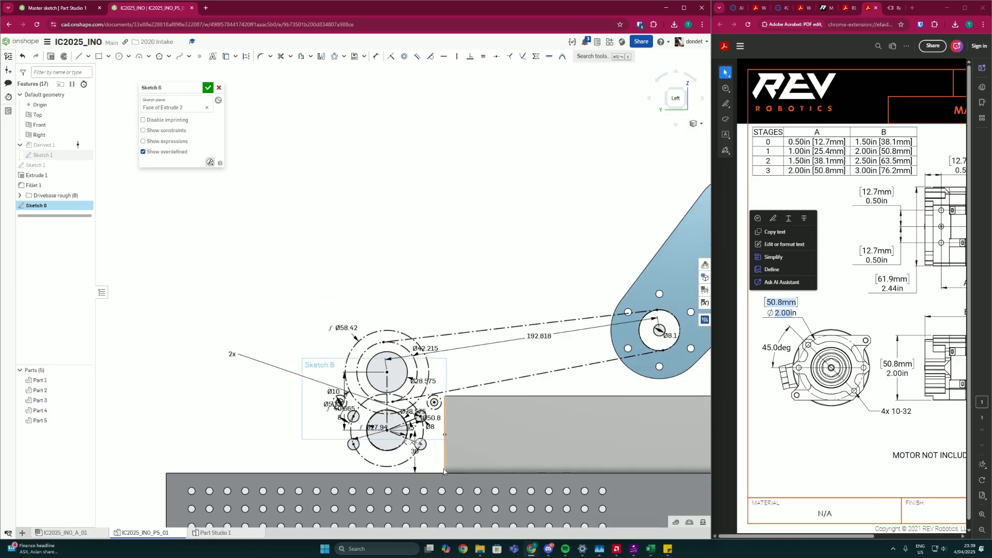
{"action": "mouse_move", "coordinate": [442, 463]}
{"action": "middle_mouse_down"}
{"action": "mouse_move", "coordinate": [435, 362]}
{"action": "mouse_move", "coordinate": [426, 366]}
{"action": "middle_mouse_up"}
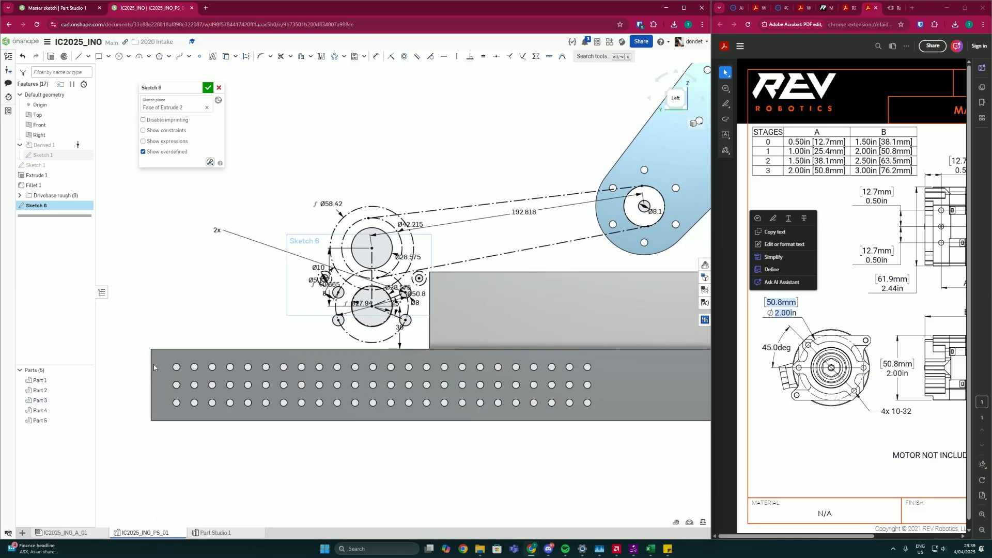
{"action": "left_click_drag", "start_coordinate": [144, 371], "coordinate": [642, 420]}
{"action": "key", "text": "u"}
{"action": "left_click_drag", "start_coordinate": [160, 360], "coordinate": [622, 415]}
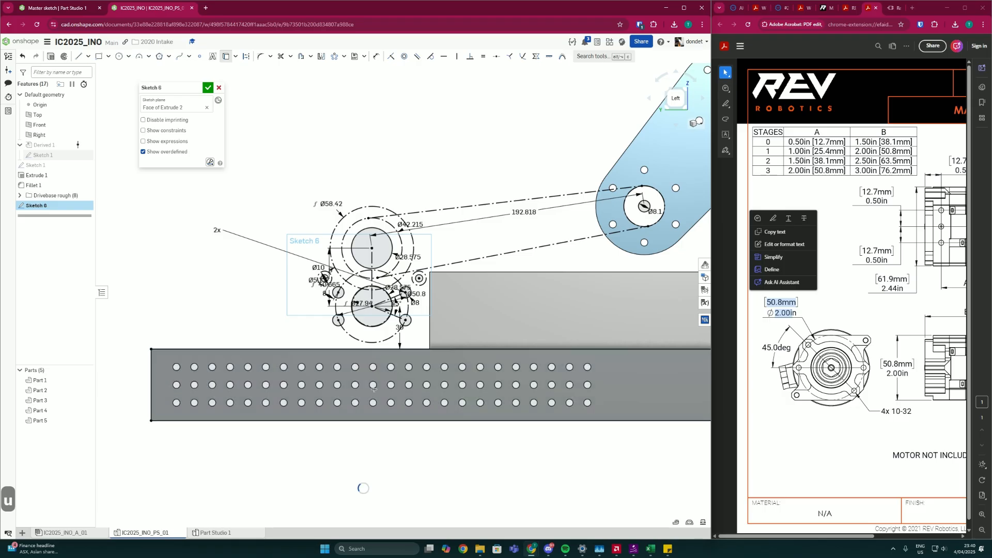
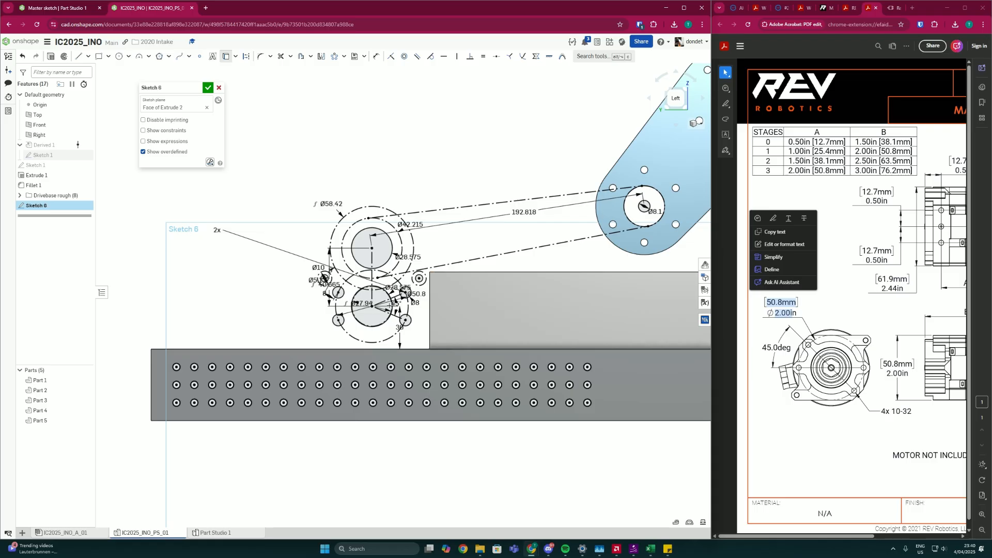
{"action": "key", "text": "l"}
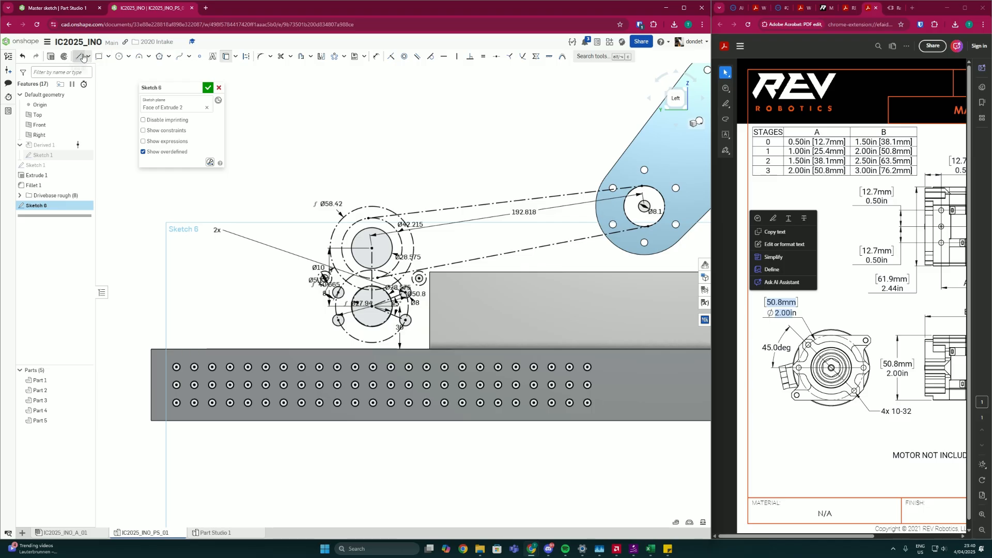
{"action": "left_click", "coordinate": [357, 463]}
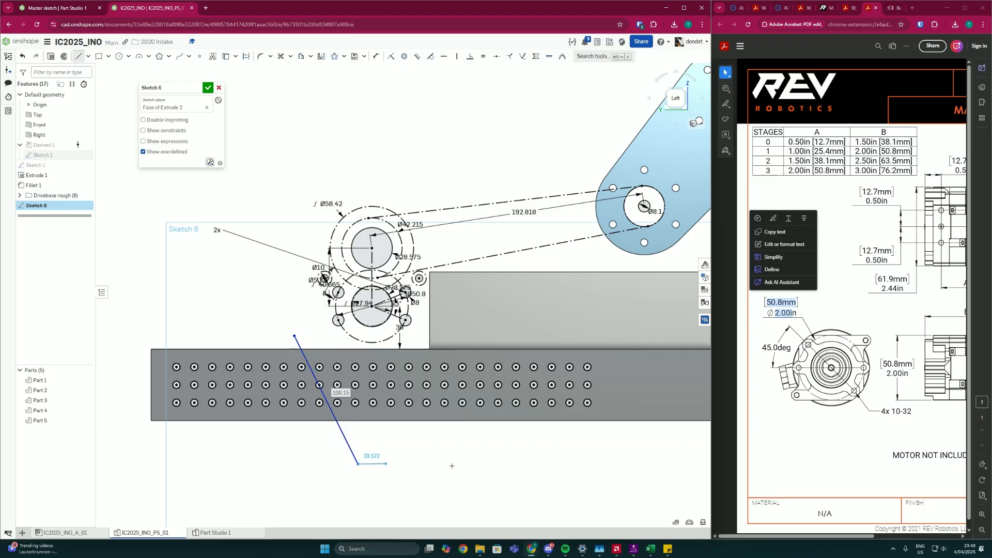
{"action": "left_click", "coordinate": [453, 431]}
{"action": "left_click", "coordinate": [421, 332]}
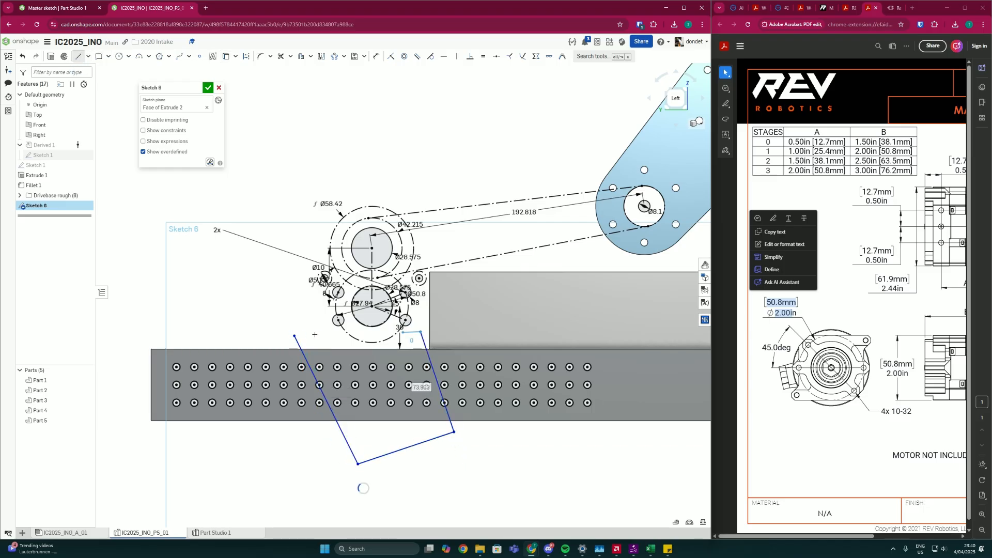
{"action": "left_click", "coordinate": [295, 336]}
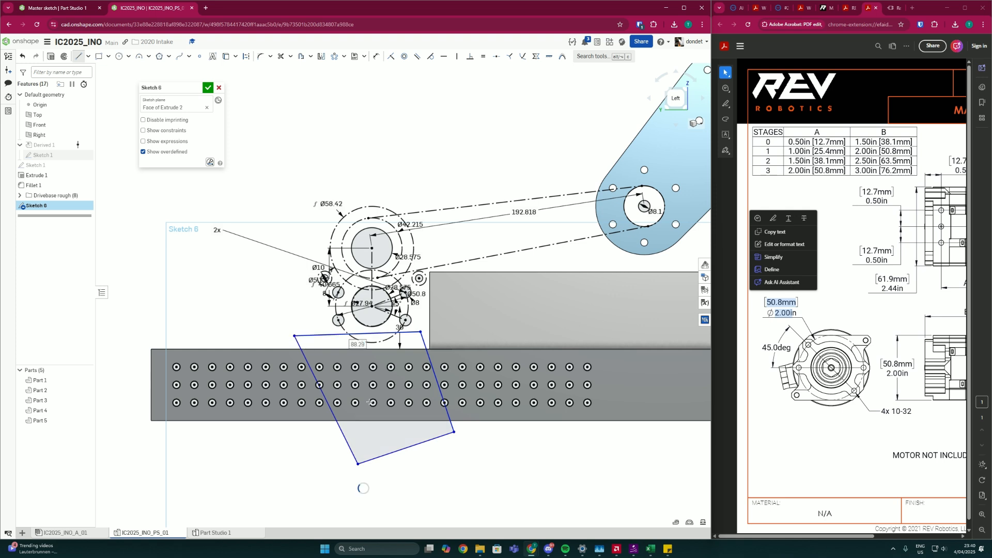
{"action": "left_click", "coordinate": [119, 56]}
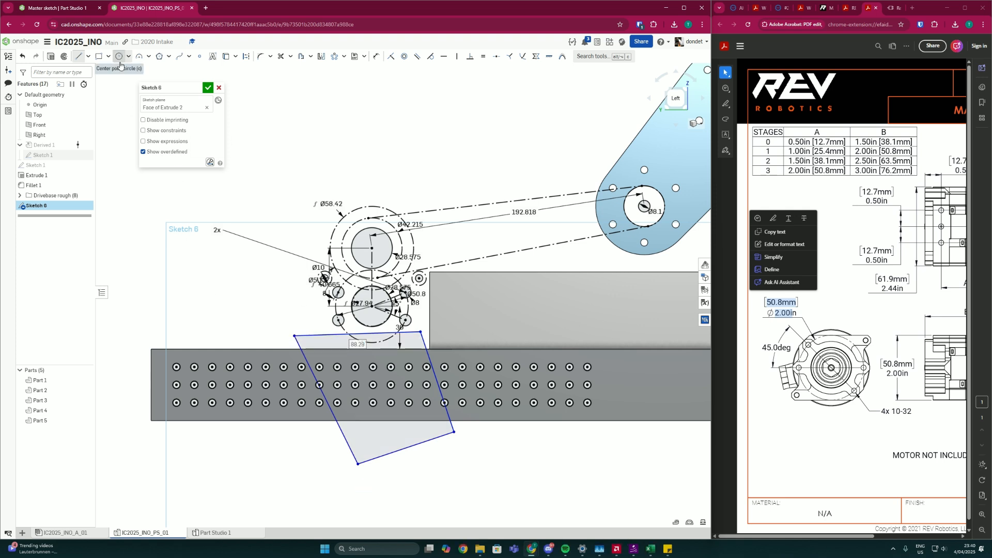
{"action": "left_click", "coordinate": [204, 311]}
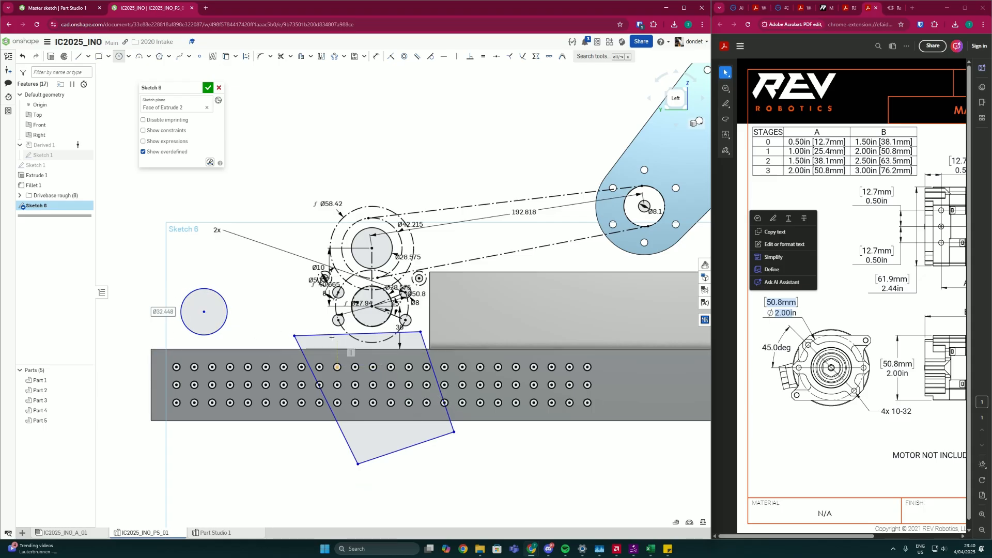
{"action": "key", "text": "Escape"}
{"action": "key", "text": "Delete"}
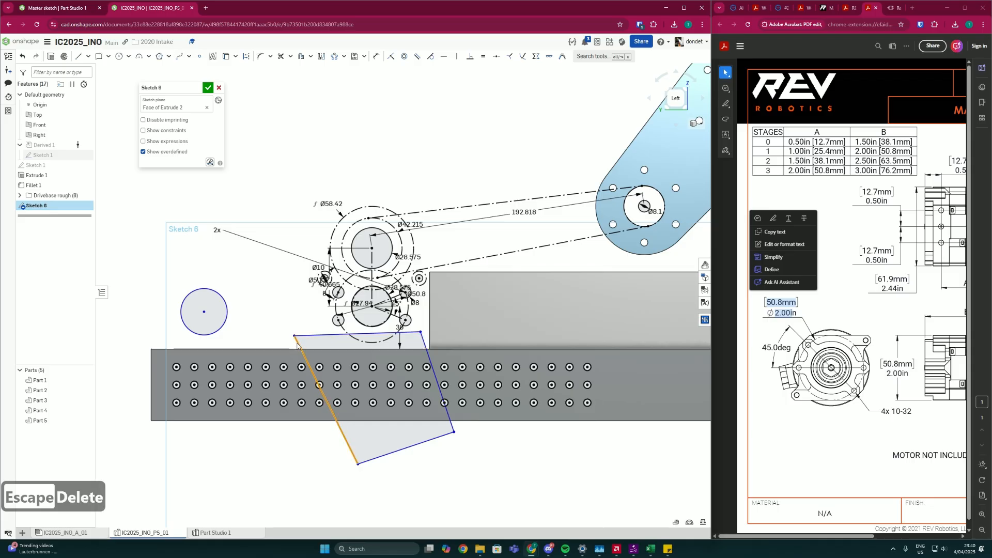
{"action": "left_click", "coordinate": [297, 345]}
{"action": "key", "text": "Delete"}
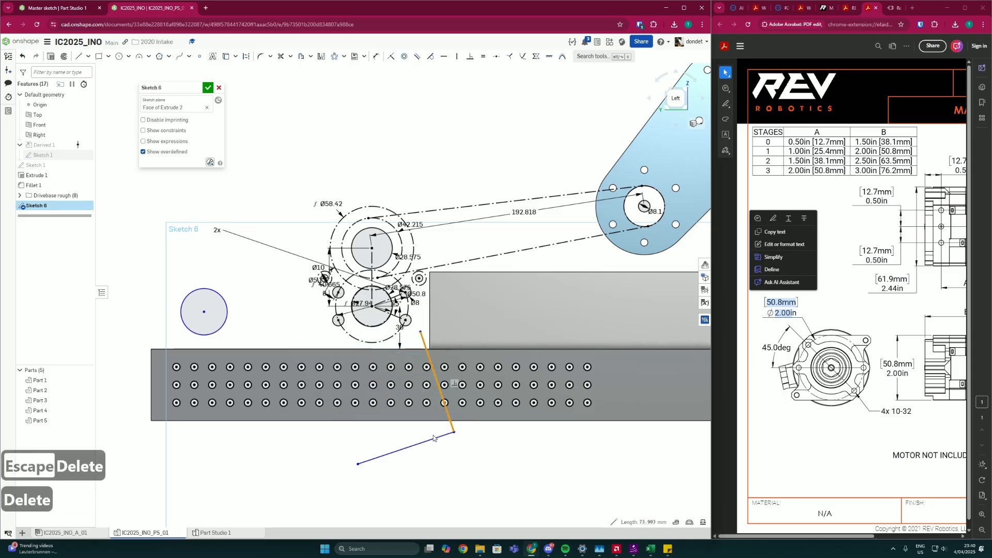
{"action": "key", "text": "Delete"}
{"action": "key", "text": "Delete"}
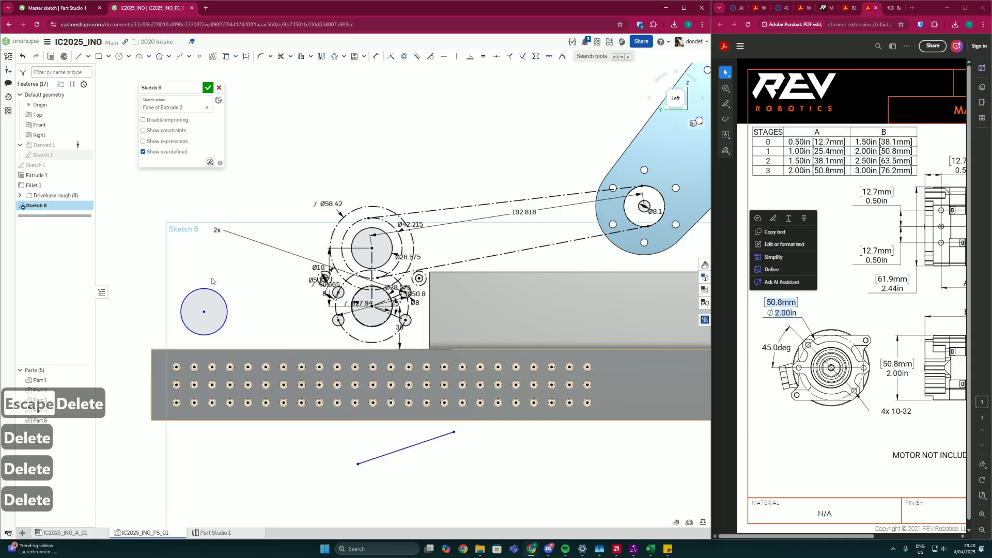
{"action": "left_click", "coordinate": [210, 292]}
{"action": "key", "text": "Delete"}
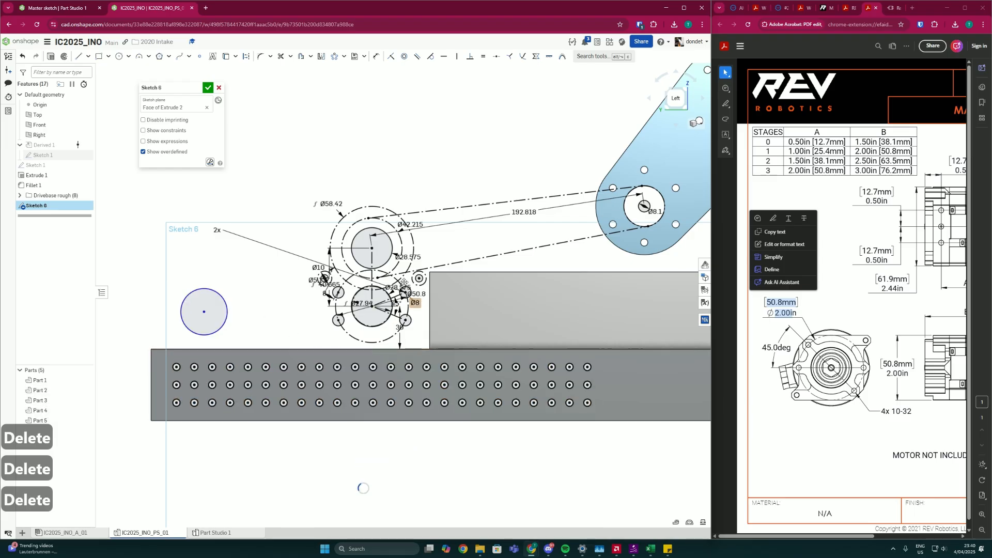
Step: Draw a centre-point arc of about 41 mm radius over the upper gear circle, centred on that circle
{"action": "scroll", "coordinate": [423, 320], "scroll_direction": "down", "scroll_amount": 1}
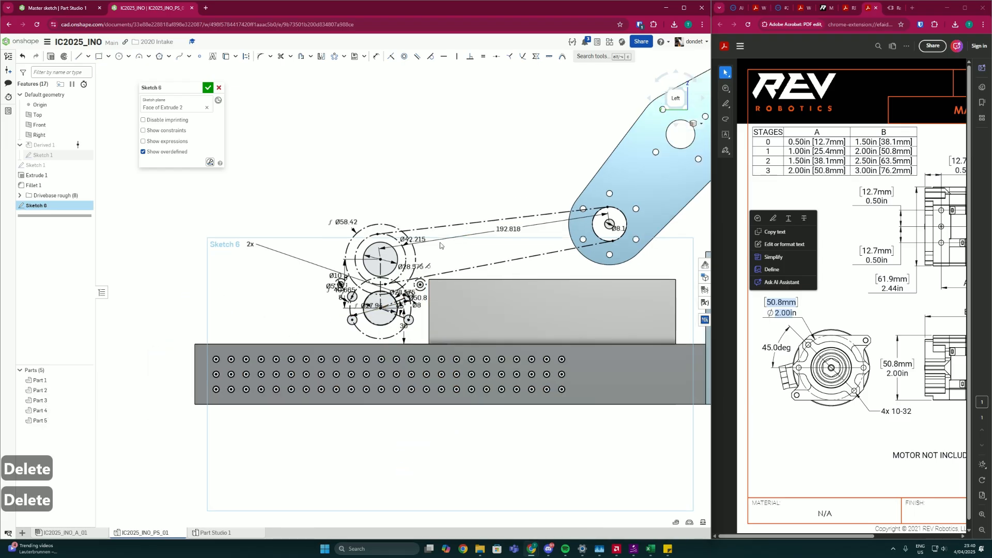
{"action": "scroll", "coordinate": [390, 344], "scroll_direction": "up", "scroll_amount": 1}
{"action": "scroll", "coordinate": [391, 344], "scroll_direction": "up", "scroll_amount": 1}
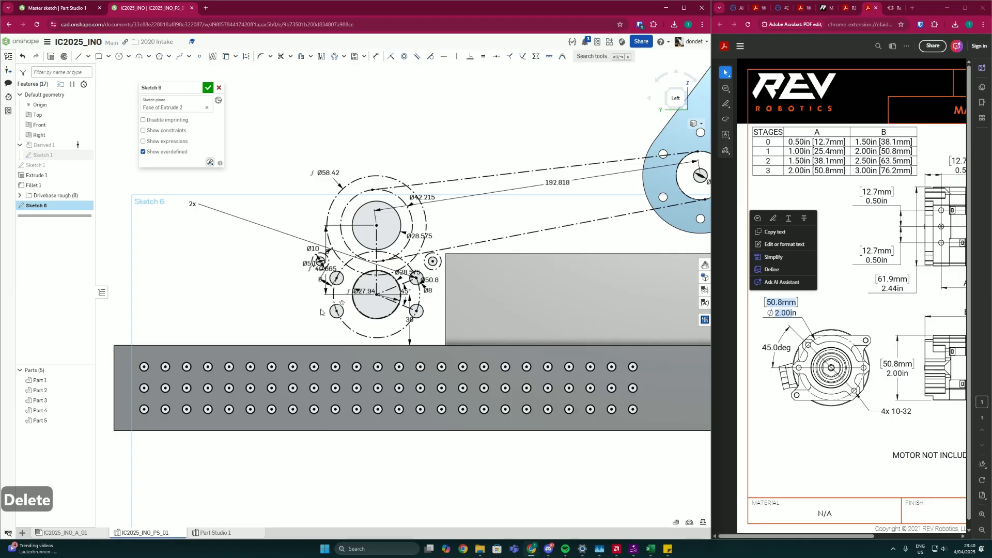
{"action": "scroll", "coordinate": [320, 312], "scroll_direction": "down", "scroll_amount": 2}
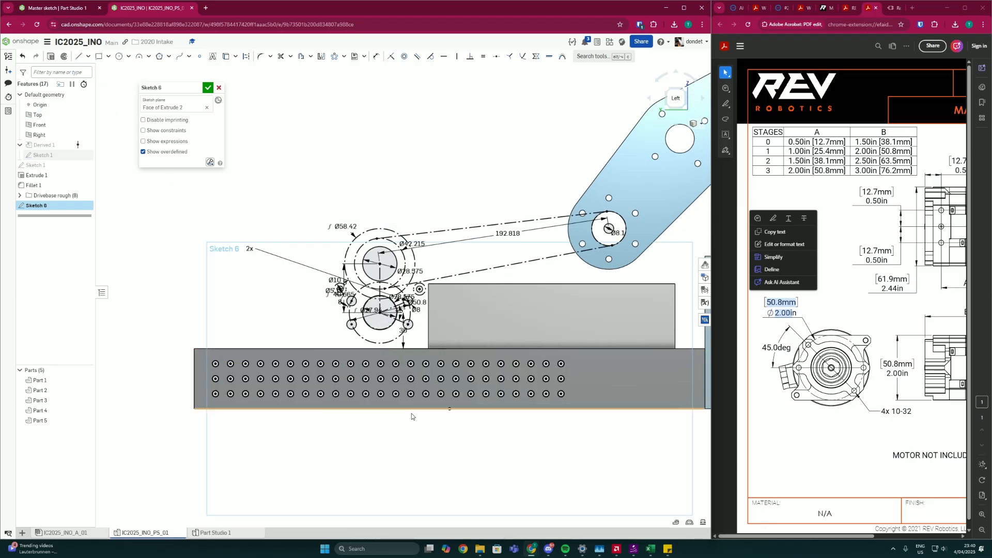
{"action": "middle_click_drag", "start_coordinate": [494, 379], "coordinate": [479, 391]}
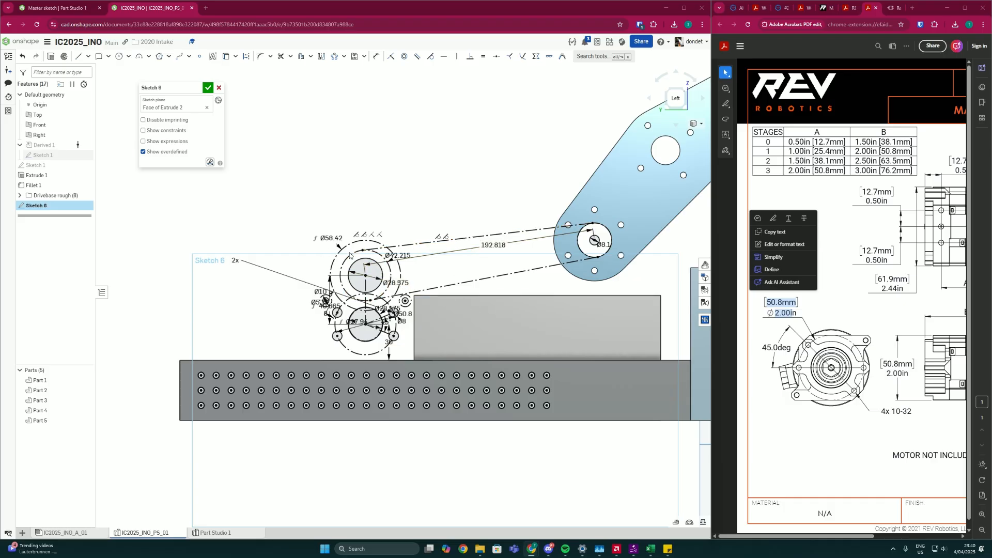
{"action": "scroll", "coordinate": [341, 279], "scroll_direction": "up", "scroll_amount": 3}
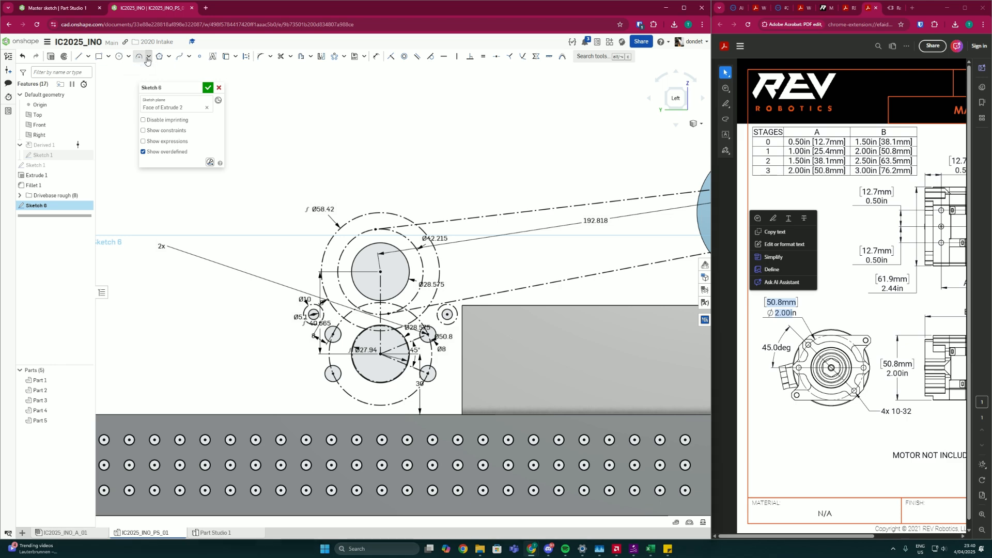
{"action": "left_click", "coordinate": [149, 56]}
{"action": "left_click", "coordinate": [158, 96]}
{"action": "left_click", "coordinate": [380, 273]}
{"action": "scroll", "coordinate": [418, 191], "scroll_direction": "down", "scroll_amount": 2}
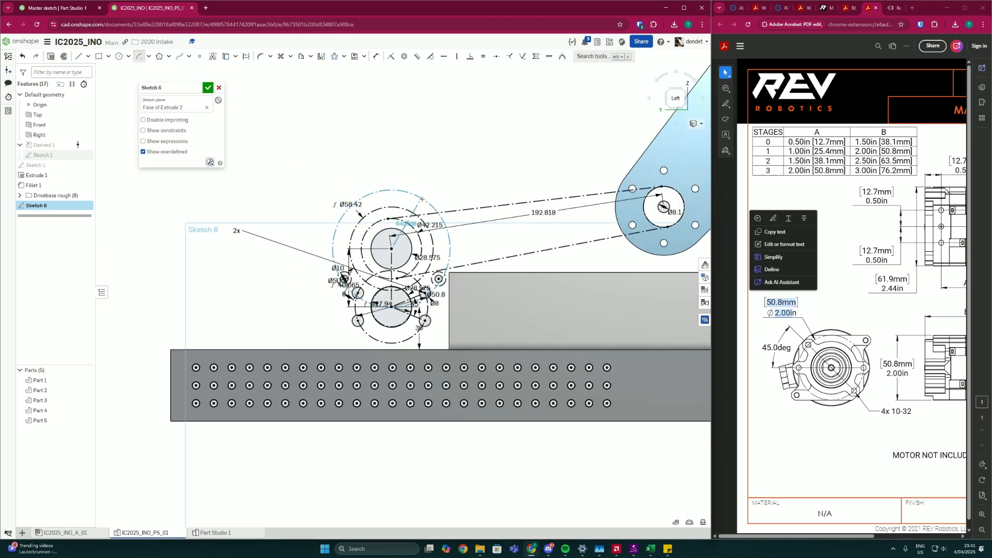
{"action": "left_click", "coordinate": [425, 201]}
{"action": "left_click", "coordinate": [321, 226]}
Step: Draw a centre-point arc of about 10 mm radius around the outer side of the 5.1 mm hole farther from the arm
{"action": "scroll", "coordinate": [345, 270], "scroll_direction": "up", "scroll_amount": 4}
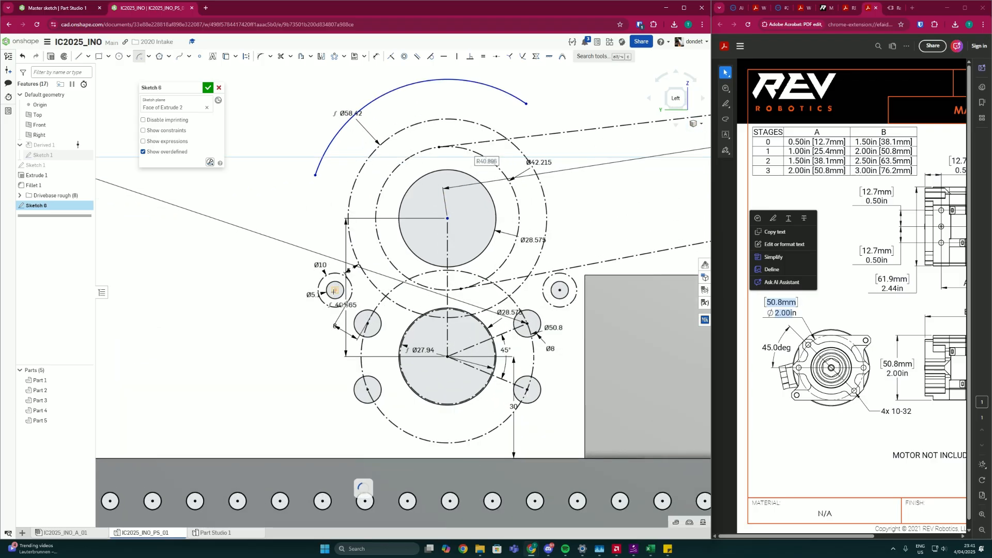
{"action": "left_click", "coordinate": [335, 290]}
{"action": "left_click", "coordinate": [321, 258]}
{"action": "left_click", "coordinate": [269, 305]}
{"action": "scroll", "coordinate": [356, 330], "scroll_direction": "down", "scroll_amount": 4}
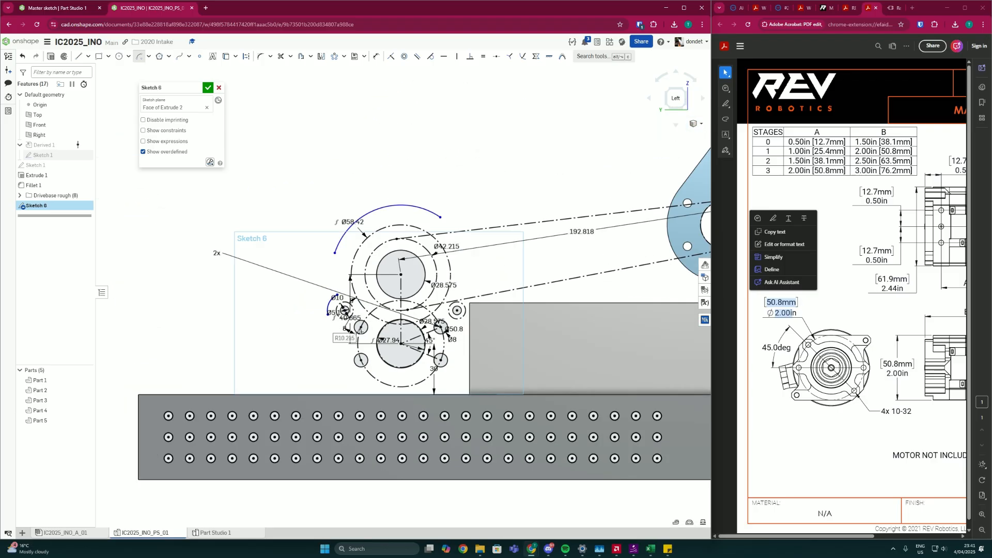
Step: Draw a centre-point arc of about 28.5 mm radius around the 8.1 mm pivot circle on the blue arm plate
{"action": "middle_click_drag", "start_coordinate": [439, 326], "coordinate": [242, 358]}
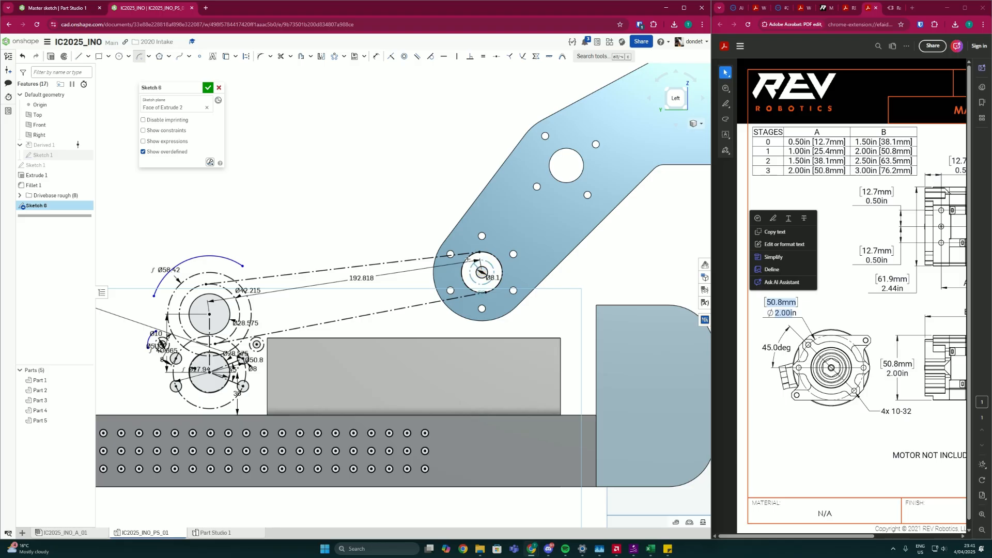
{"action": "left_click", "coordinate": [531, 269]}
{"action": "scroll", "coordinate": [393, 289], "scroll_direction": "down", "scroll_amount": 2}
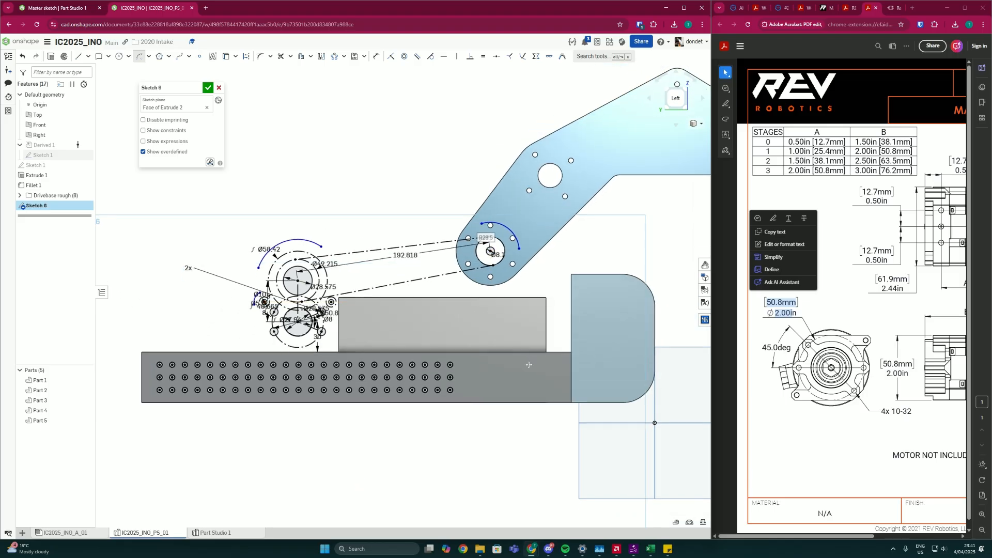
{"action": "scroll", "coordinate": [546, 281], "scroll_direction": "down", "scroll_amount": 2}
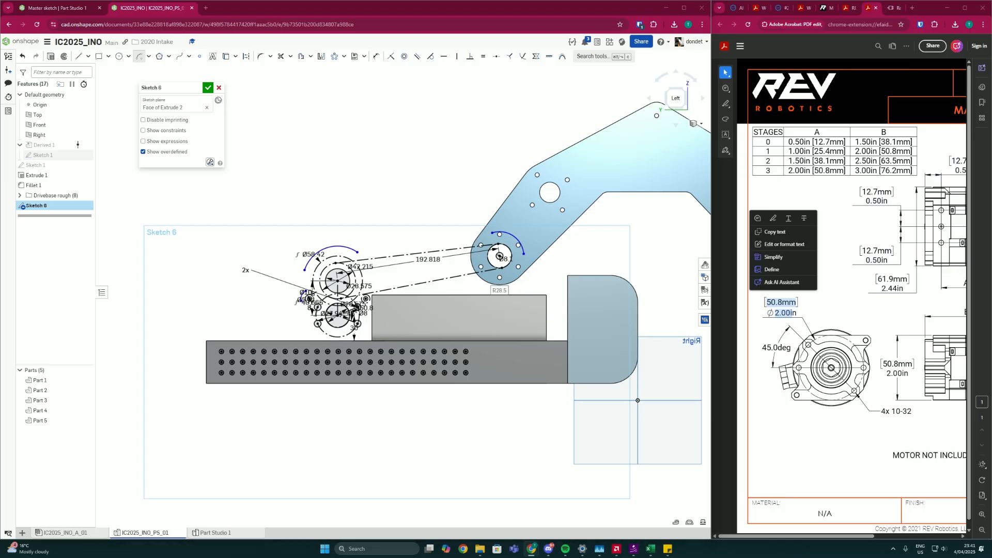
Step: Draw a line from the outer end of the upper gear arc to the upper end of the small arc beside the 5.1 mm hole
{"action": "scroll", "coordinate": [397, 344], "scroll_direction": "up", "scroll_amount": 3}
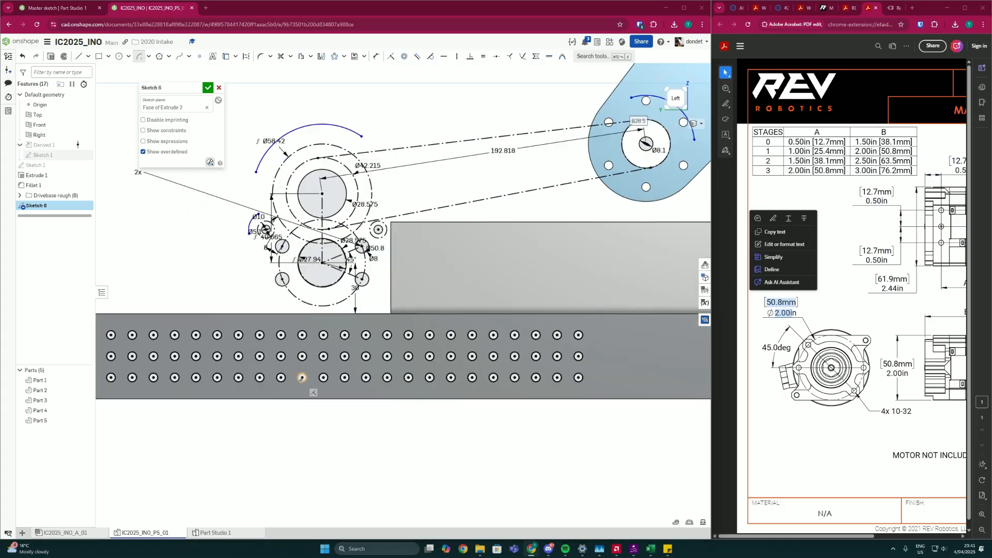
{"action": "middle_click_drag", "start_coordinate": [294, 382], "coordinate": [331, 362]}
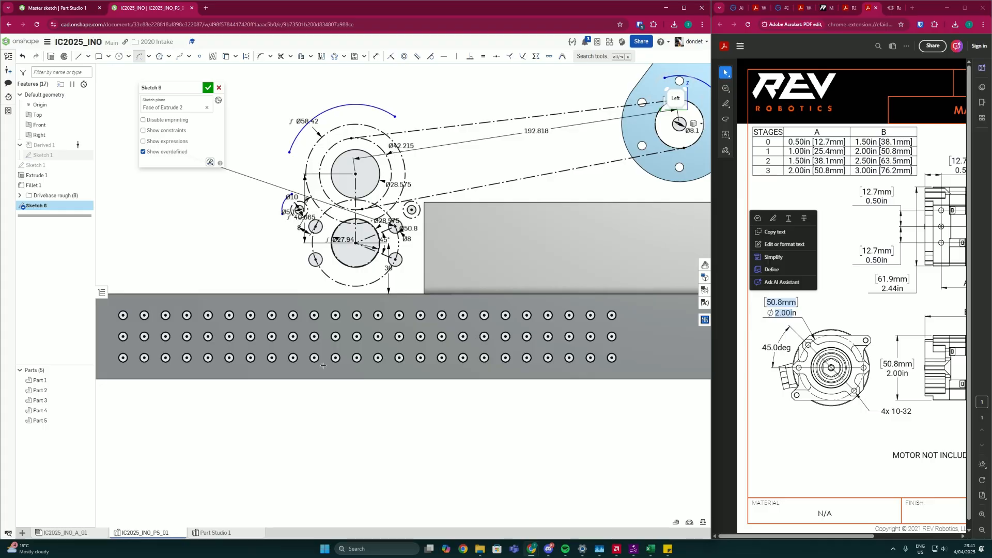
{"action": "scroll", "coordinate": [323, 365], "scroll_direction": "down", "scroll_amount": 2}
{"action": "scroll", "coordinate": [326, 365], "scroll_direction": "up", "scroll_amount": 2}
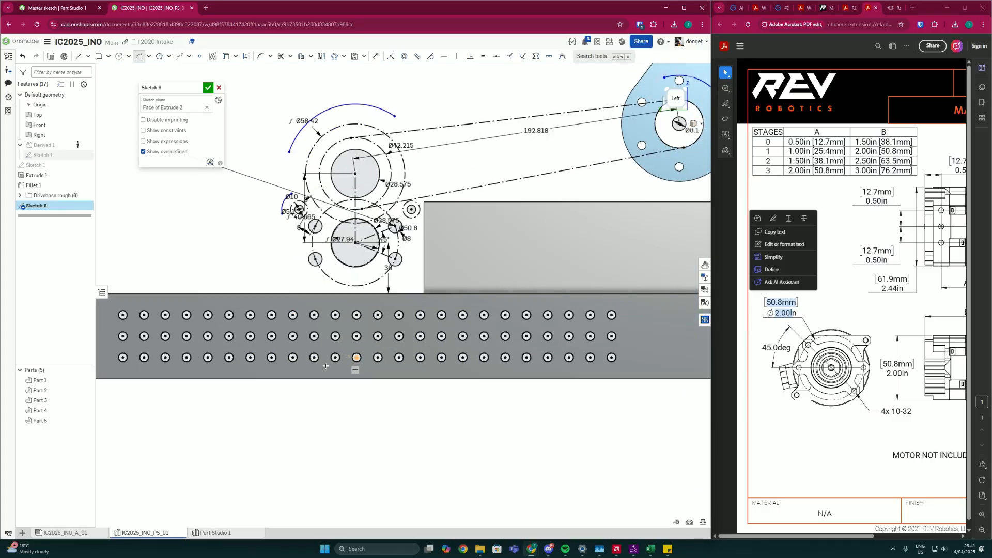
{"action": "scroll", "coordinate": [382, 386], "scroll_direction": "down", "scroll_amount": 2}
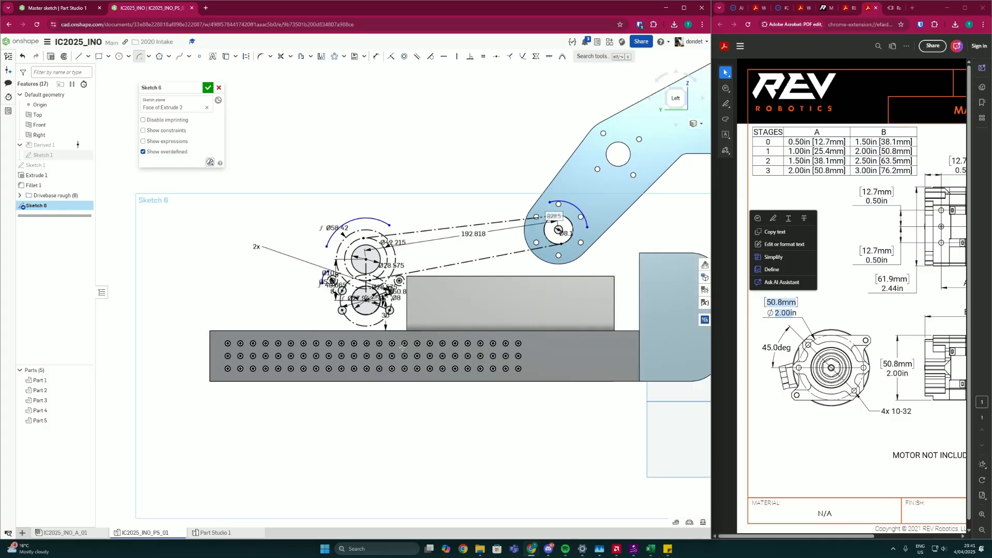
{"action": "left_click", "coordinate": [77, 57]}
{"action": "scroll", "coordinate": [478, 239], "scroll_direction": "up", "scroll_amount": 2}
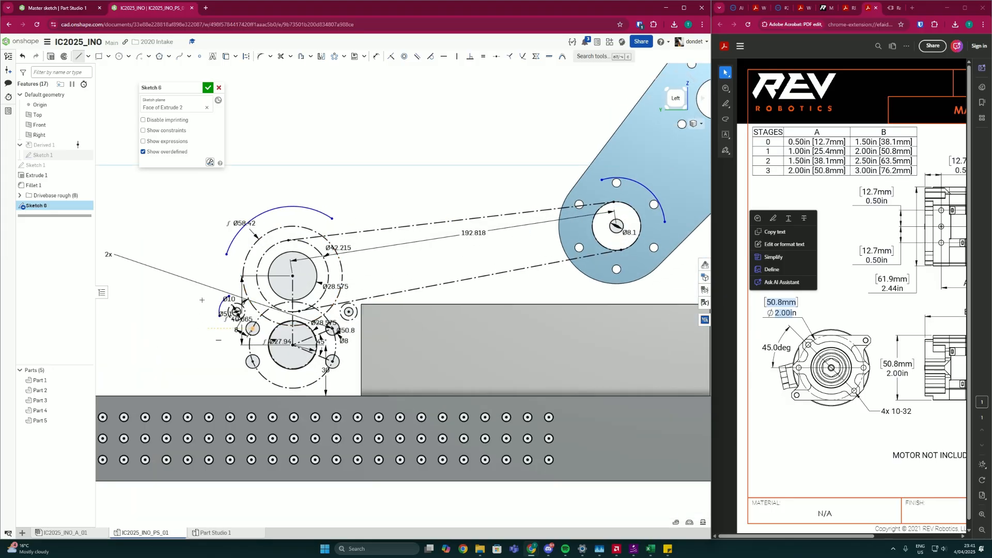
{"action": "left_click", "coordinate": [226, 254]}
Step: Draw three connected lines from the small arc's lower end down onto the rail, about 200 mm along it, and up to the pivot arc's outer end
{"action": "left_click", "coordinate": [220, 316]}
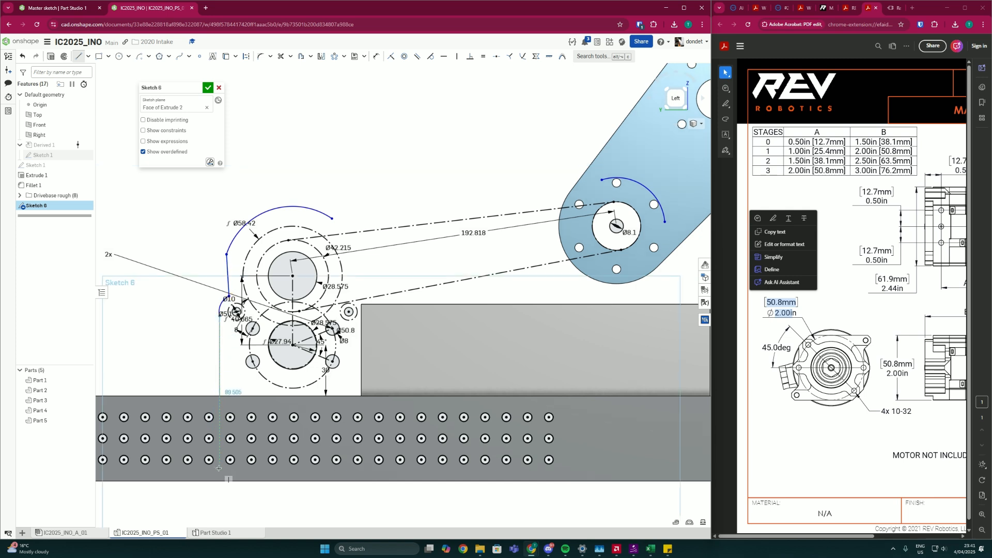
{"action": "mouse_move", "coordinate": [217, 468]}
{"action": "middle_mouse_down"}
{"action": "mouse_move", "coordinate": [228, 442]}
{"action": "mouse_move", "coordinate": [294, 425]}
{"action": "middle_mouse_up"}
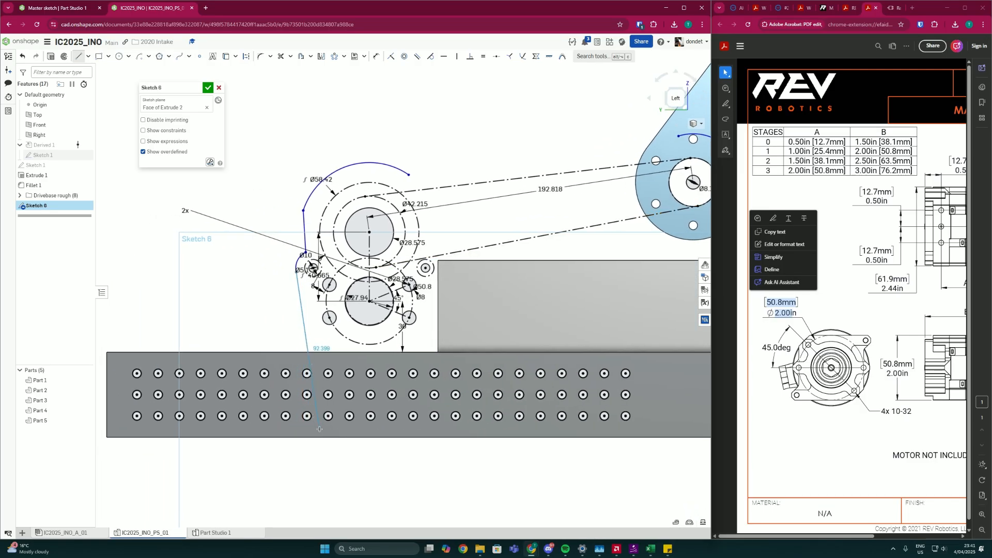
{"action": "left_click", "coordinate": [319, 429]}
{"action": "middle_click_drag", "start_coordinate": [532, 434], "coordinate": [364, 463]}
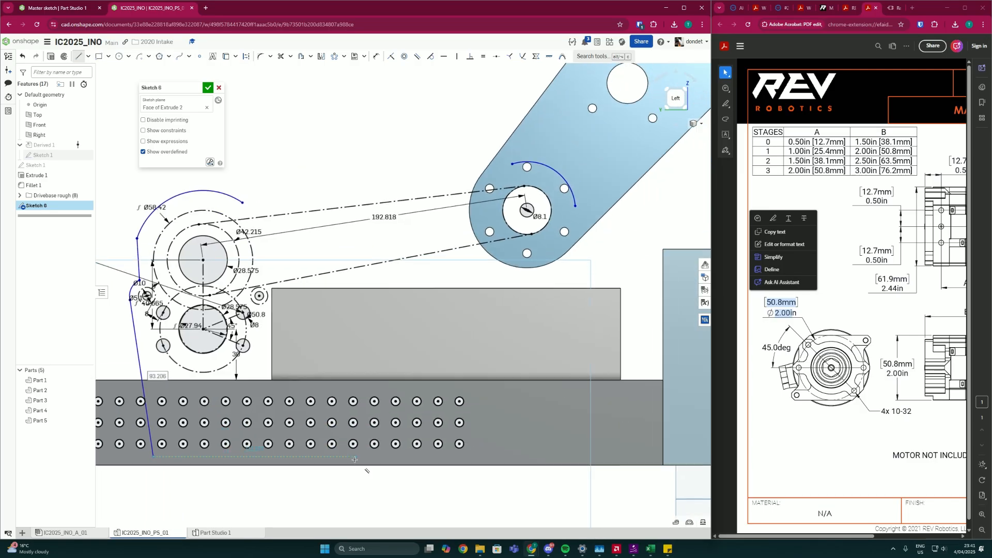
{"action": "left_click", "coordinate": [491, 457]}
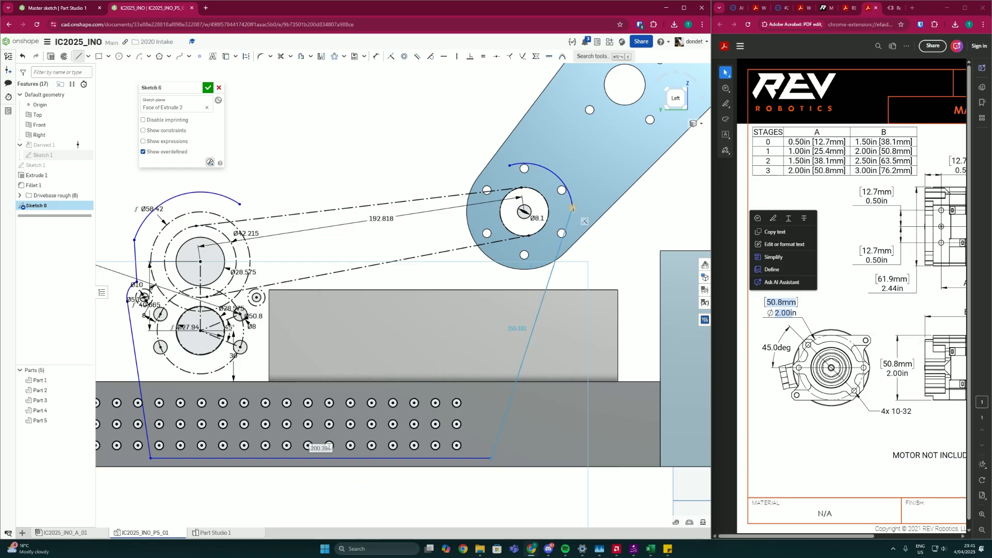
{"action": "left_click", "coordinate": [572, 208]}
{"action": "scroll", "coordinate": [310, 460], "scroll_direction": "down", "scroll_amount": 2}
{"action": "scroll", "coordinate": [292, 459], "scroll_direction": "up", "scroll_amount": 4}
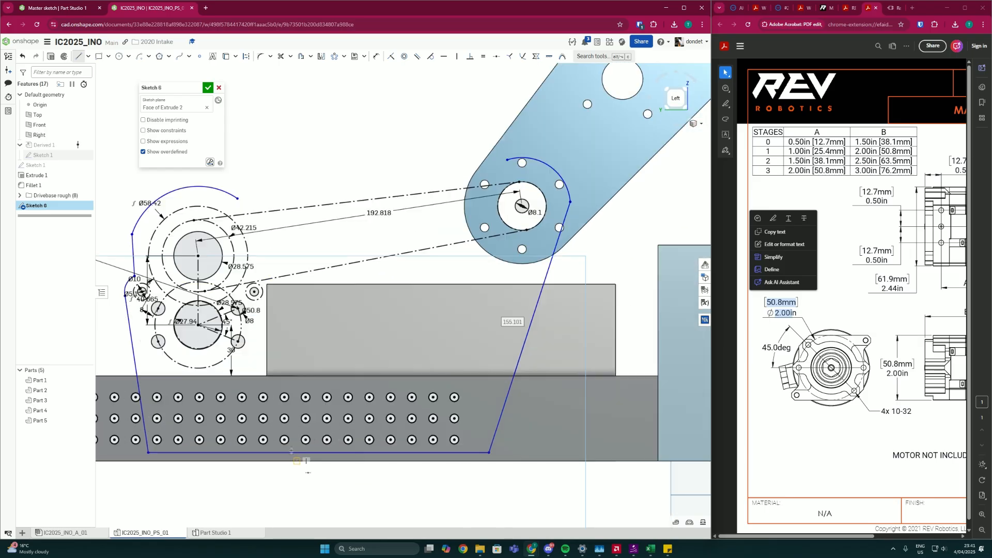
Step: Move the outline's bottom line slightly closer to the lowest row of rail holes
{"action": "middle_click_drag", "start_coordinate": [218, 454], "coordinate": [263, 447]}
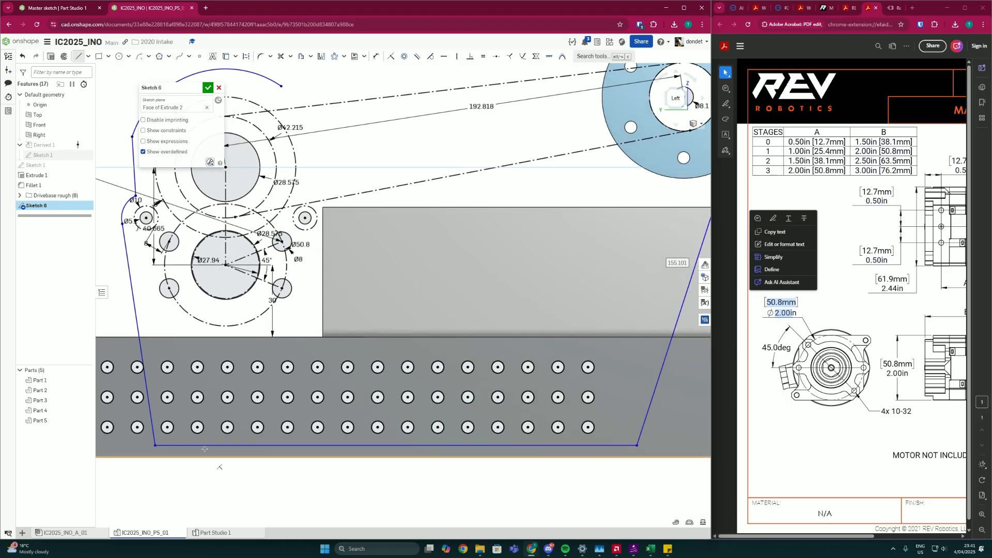
{"action": "middle_click_drag", "start_coordinate": [199, 454], "coordinate": [207, 430]}
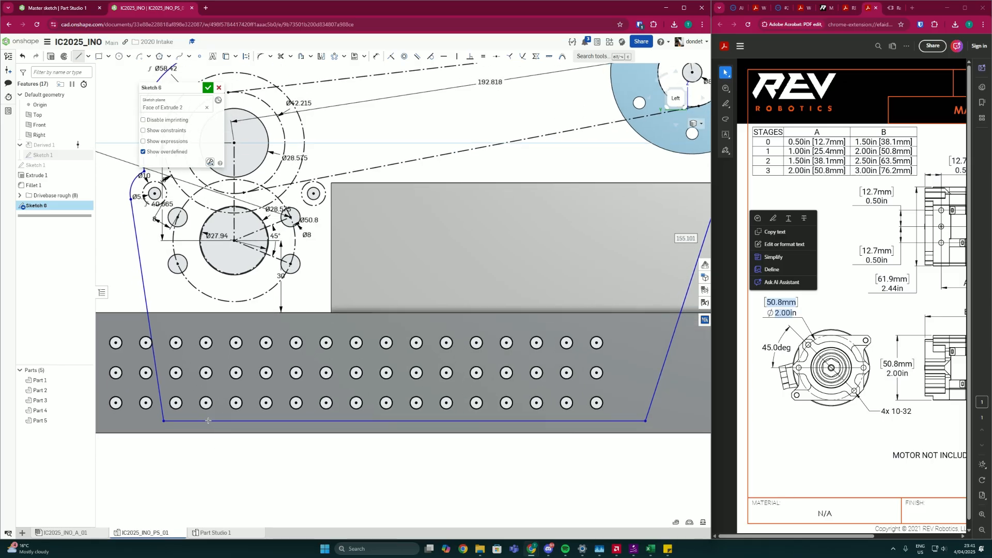
{"action": "key", "text": "Escape"}
{"action": "mouse_move", "coordinate": [209, 421]}
{"action": "left_mouse_down"}
{"action": "mouse_move", "coordinate": [208, 436]}
{"action": "mouse_move", "coordinate": [209, 417]}
{"action": "left_mouse_up"}
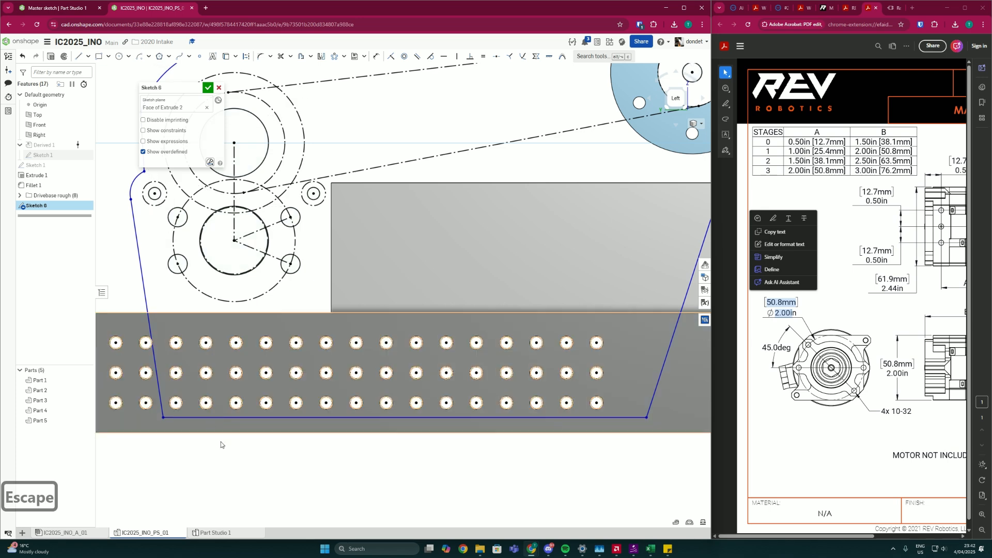
Step: Close the outline's upper side with a line about 137 mm long from the upper gear arc and a second line up to the pivot arc's free end
{"action": "scroll", "coordinate": [222, 440], "scroll_direction": "down", "scroll_amount": 4}
{"action": "middle_click_drag", "start_coordinate": [509, 289], "coordinate": [502, 303]}
{"action": "scroll", "coordinate": [455, 247], "scroll_direction": "up", "scroll_amount": 3}
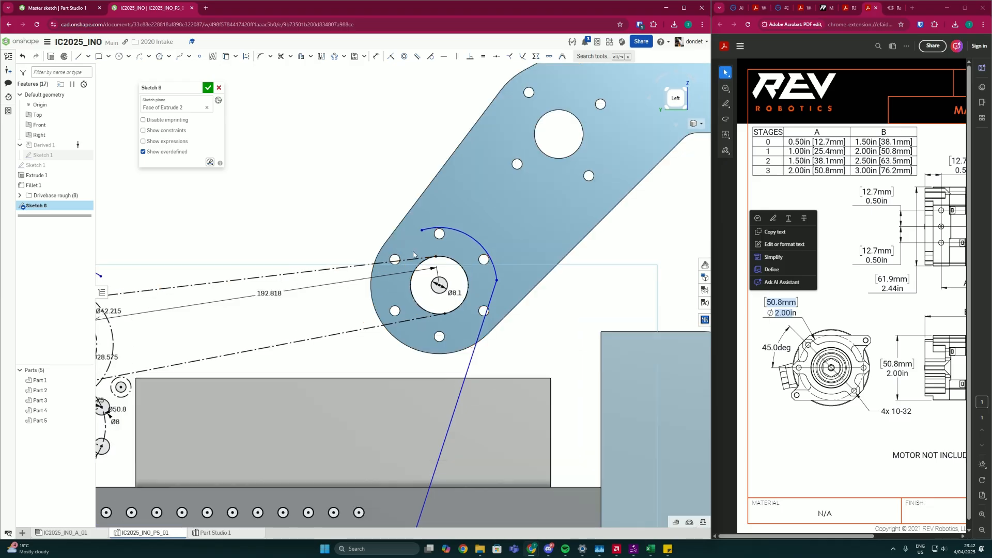
{"action": "scroll", "coordinate": [413, 254], "scroll_direction": "down", "scroll_amount": 4}
{"action": "middle_click_drag", "start_coordinate": [329, 279], "coordinate": [360, 283]}
{"action": "scroll", "coordinate": [323, 254], "scroll_direction": "up", "scroll_amount": 4}
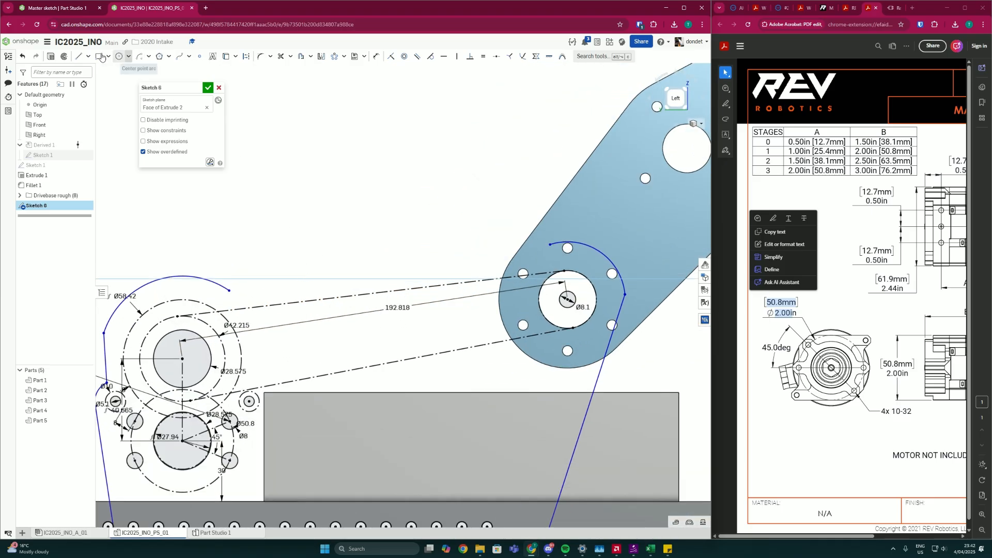
{"action": "key", "text": "l"}
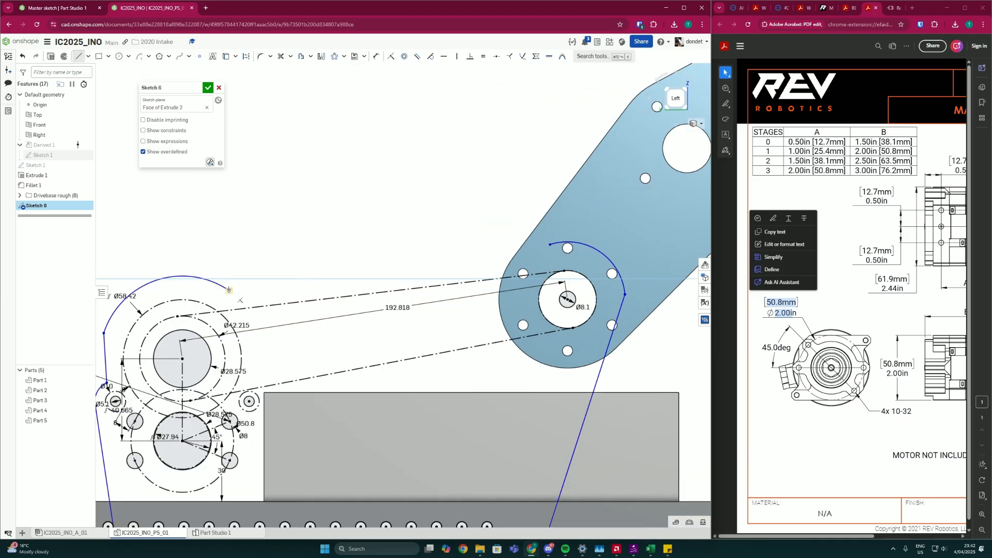
{"action": "left_click", "coordinate": [498, 355]}
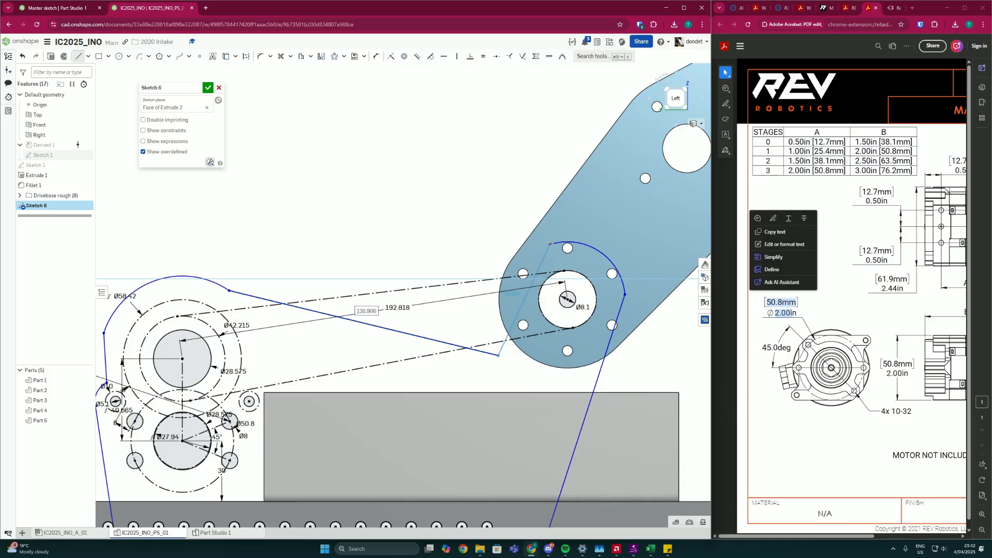
{"action": "key", "text": "Escape"}
Step: Make the adjoining outline lines tangent to the upper gear arc and to the small arc beside the outer 5.1 mm hole
{"action": "scroll", "coordinate": [454, 308], "scroll_direction": "down", "scroll_amount": 5}
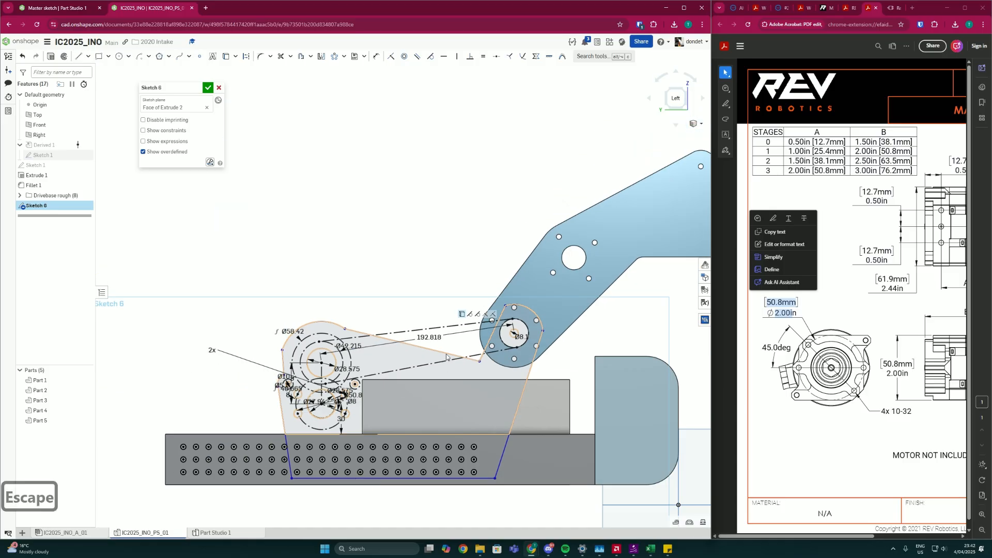
{"action": "scroll", "coordinate": [454, 308], "scroll_direction": "up", "scroll_amount": 3}
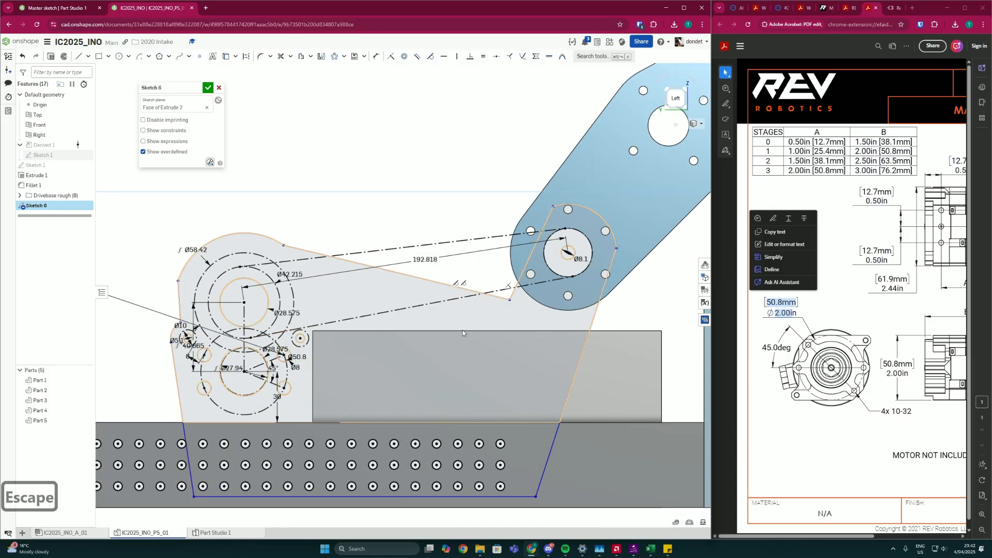
{"action": "middle_click_drag", "start_coordinate": [476, 383], "coordinate": [475, 341]}
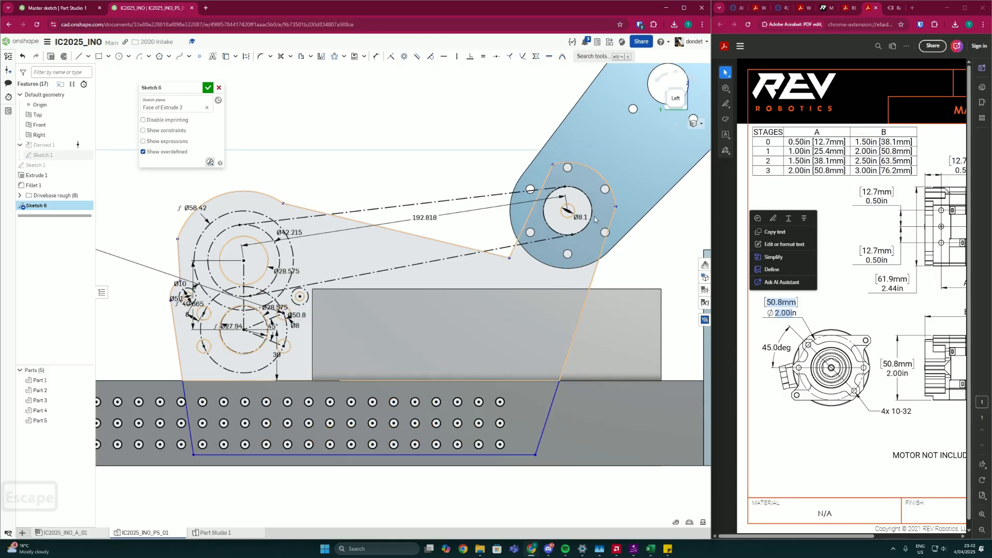
{"action": "scroll", "coordinate": [168, 294], "scroll_direction": "up", "scroll_amount": 3}
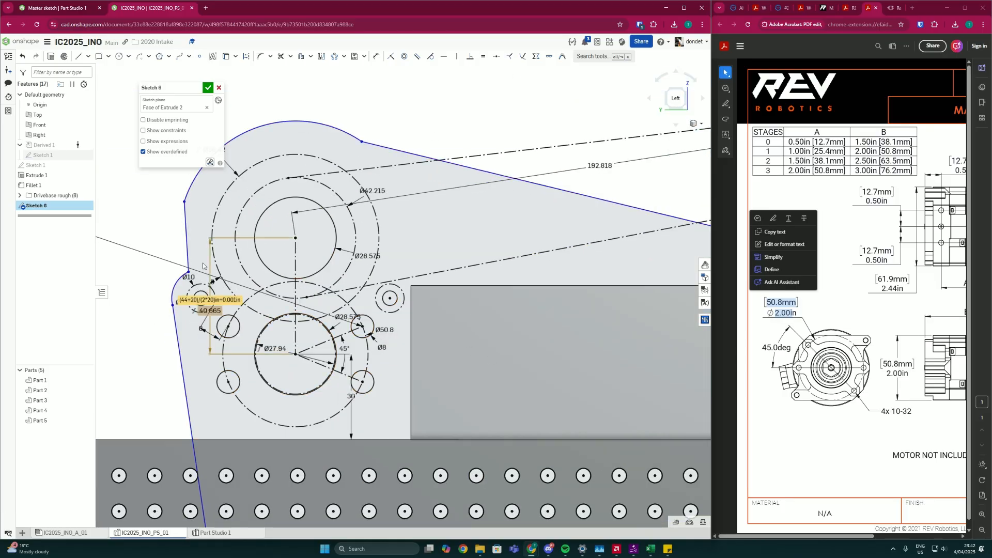
{"action": "left_click", "coordinate": [186, 253]}
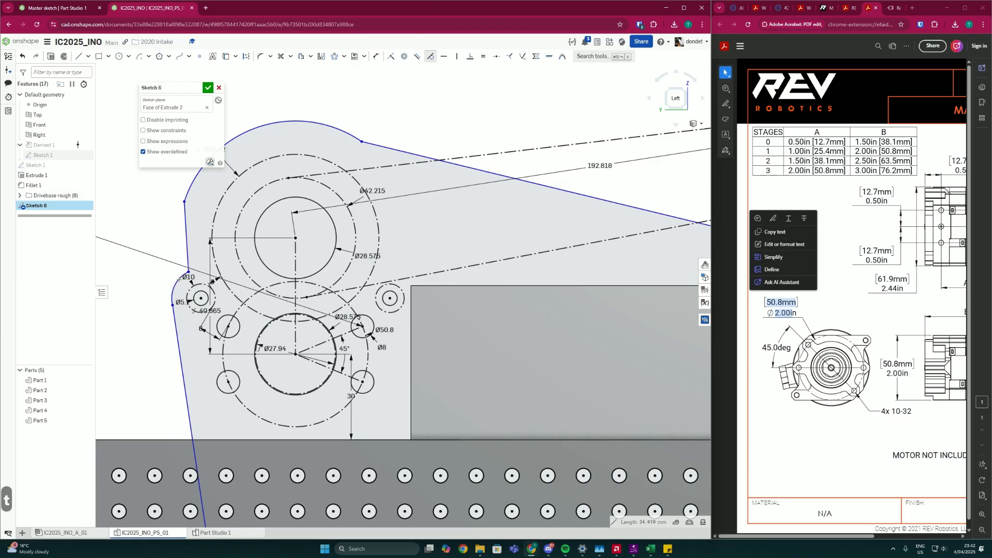
{"action": "middle_click_drag", "start_coordinate": [194, 163], "coordinate": [225, 213]}
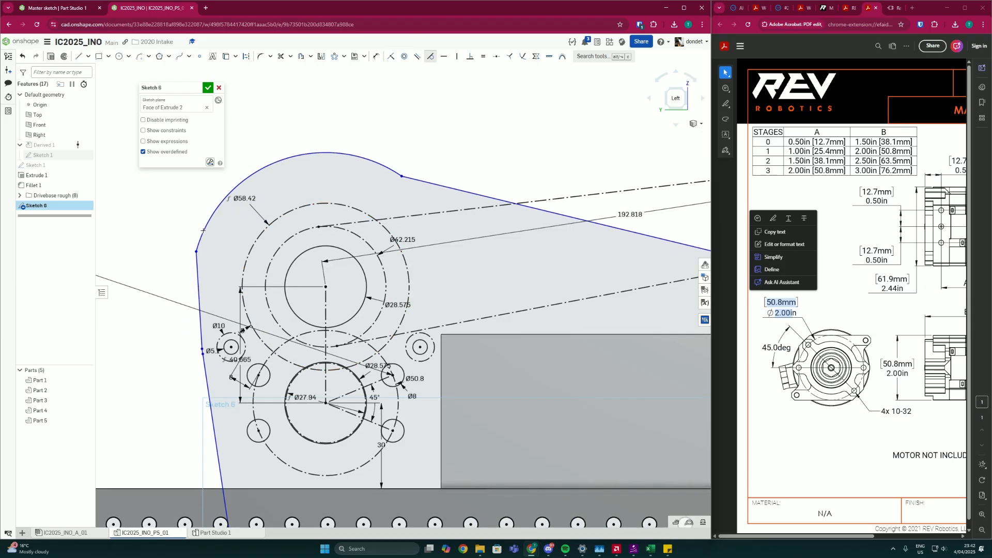
{"action": "left_click_drag", "start_coordinate": [413, 181], "coordinate": [452, 217]}
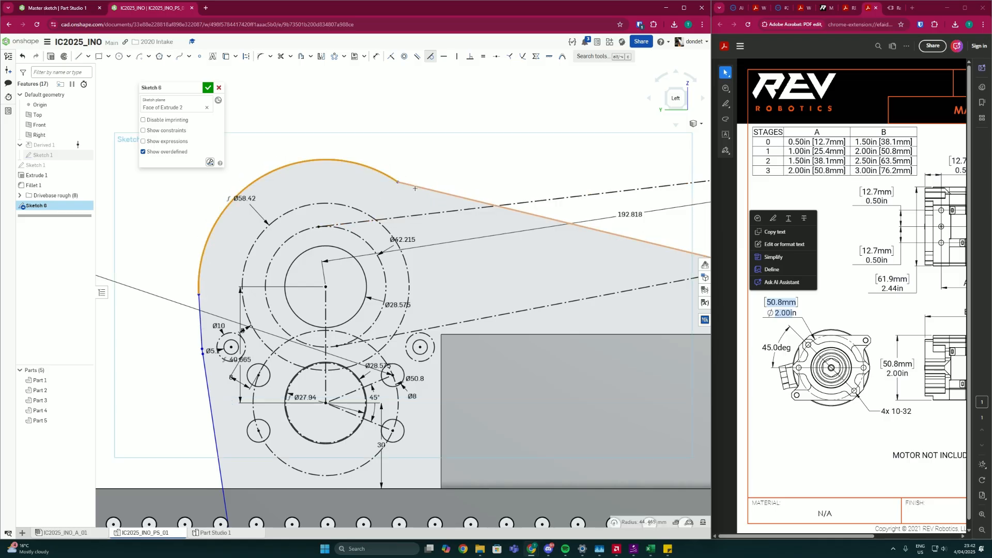
Step: Make the two outline lines that meet the pivot arc tangent to it
{"action": "scroll", "coordinate": [415, 189], "scroll_direction": "down", "scroll_amount": 5}
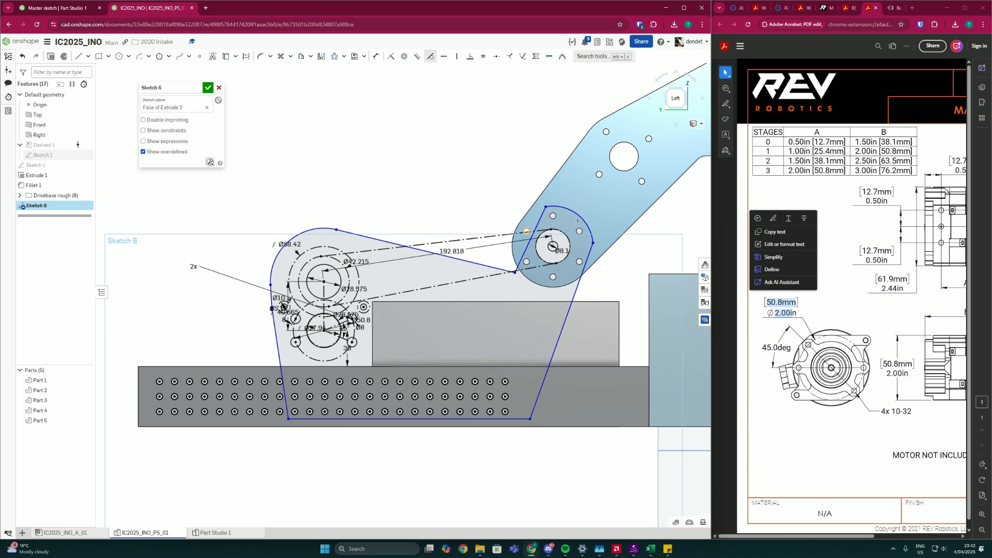
{"action": "scroll", "coordinate": [577, 220], "scroll_direction": "up", "scroll_amount": 3}
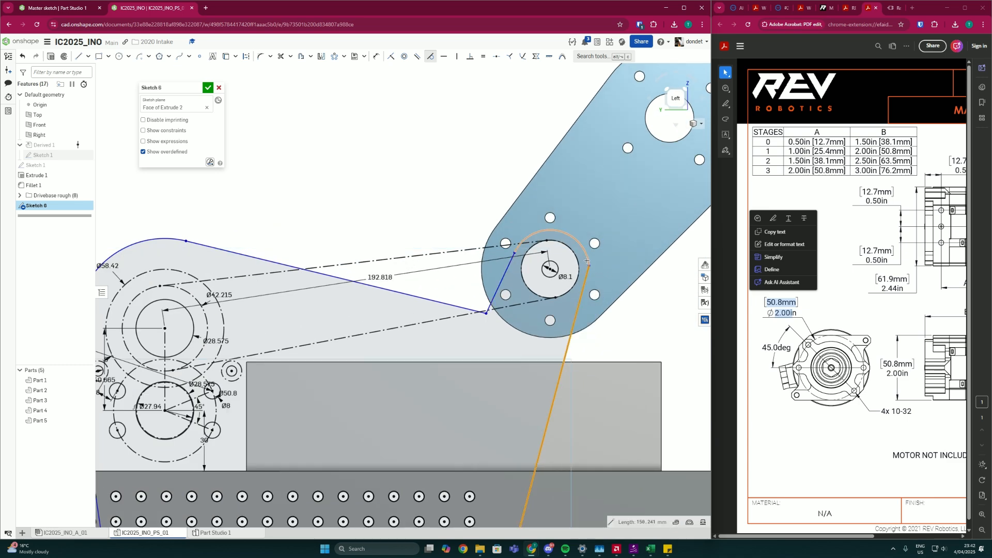
{"action": "scroll", "coordinate": [515, 408], "scroll_direction": "down", "scroll_amount": 5}
{"action": "scroll", "coordinate": [515, 409], "scroll_direction": "up", "scroll_amount": 3}
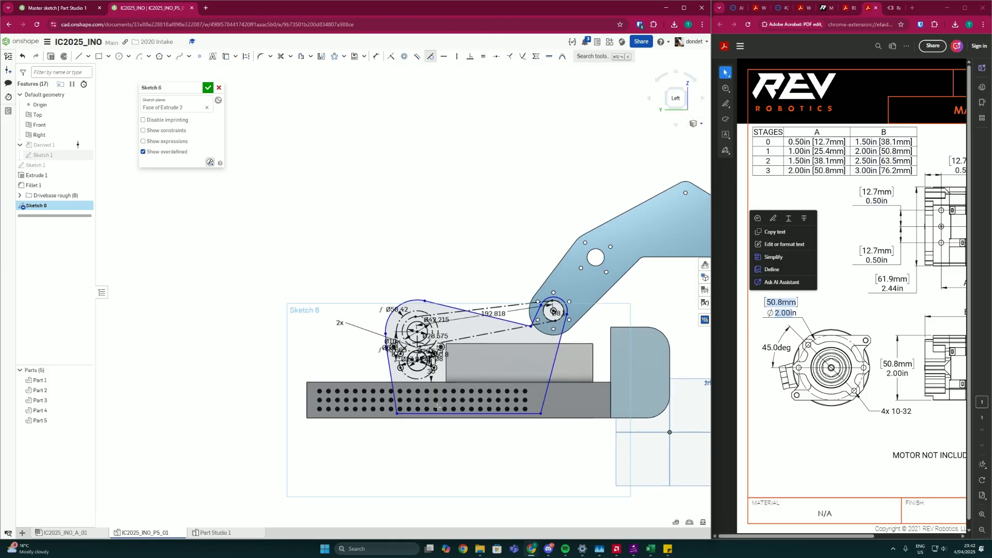
{"action": "scroll", "coordinate": [519, 302], "scroll_direction": "up", "scroll_amount": 4}
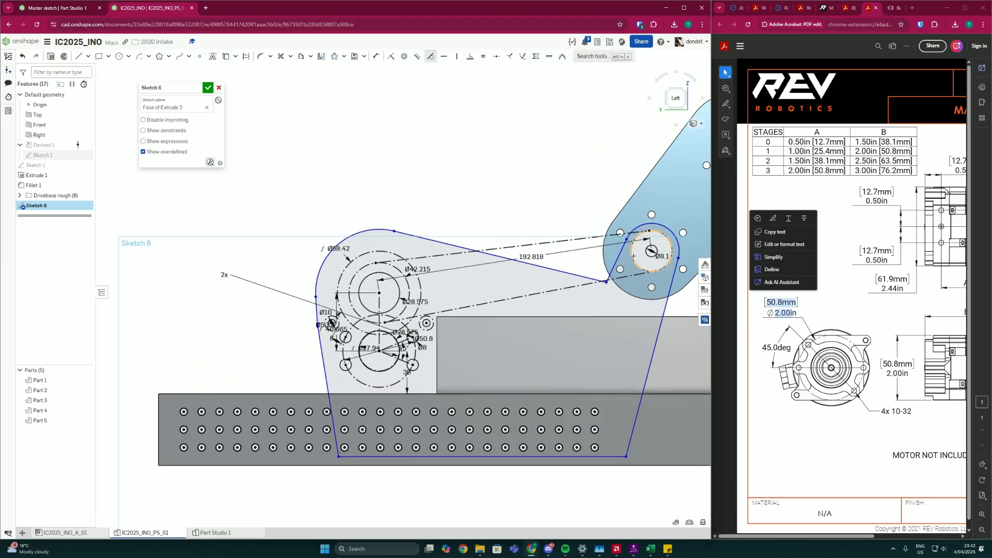
{"action": "scroll", "coordinate": [563, 286], "scroll_direction": "down", "scroll_amount": 2}
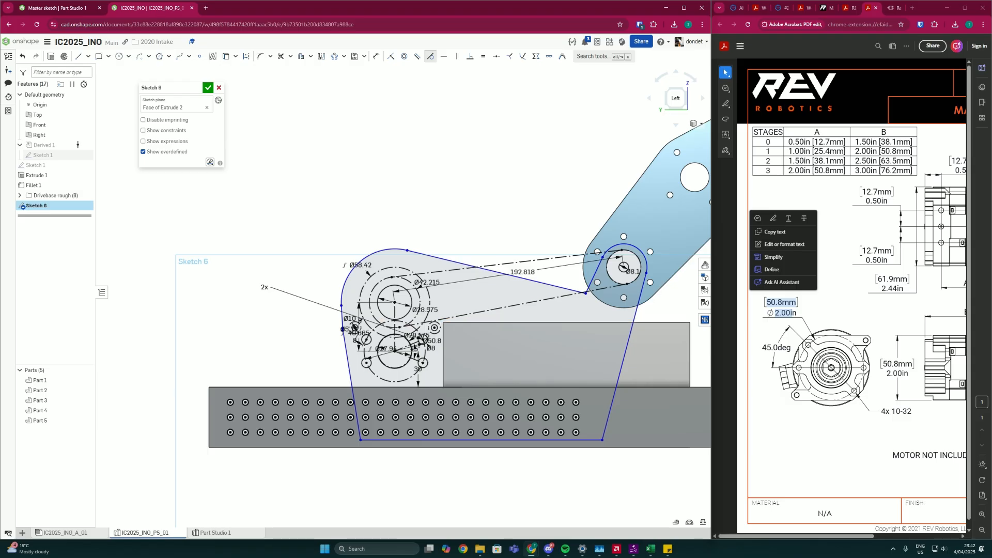
Step: Dimension the distance from the edge of a lowest-row rail hole to the outline's bottom line as 4 mm
{"action": "middle_click_drag", "start_coordinate": [567, 317], "coordinate": [547, 304]}
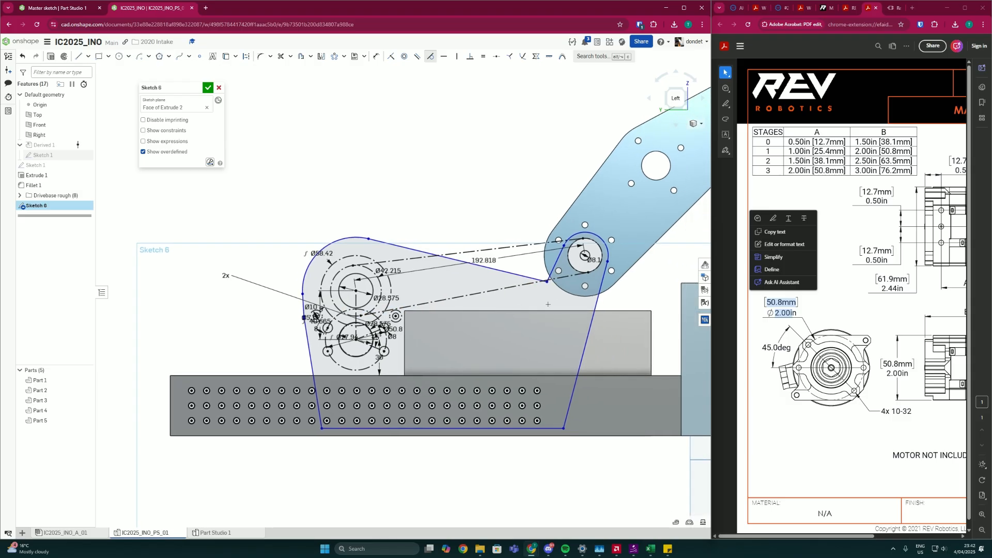
{"action": "scroll", "coordinate": [334, 419], "scroll_direction": "up", "scroll_amount": 5}
{"action": "key", "text": "d"}
{"action": "key", "text": "d"}
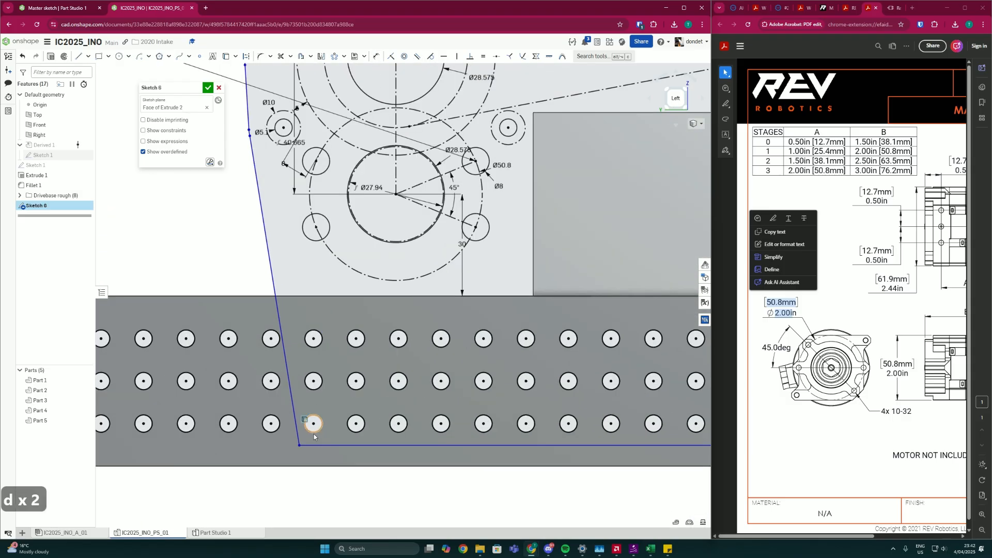
{"action": "left_click", "coordinate": [317, 444]}
{"action": "left_click", "coordinate": [363, 455]}
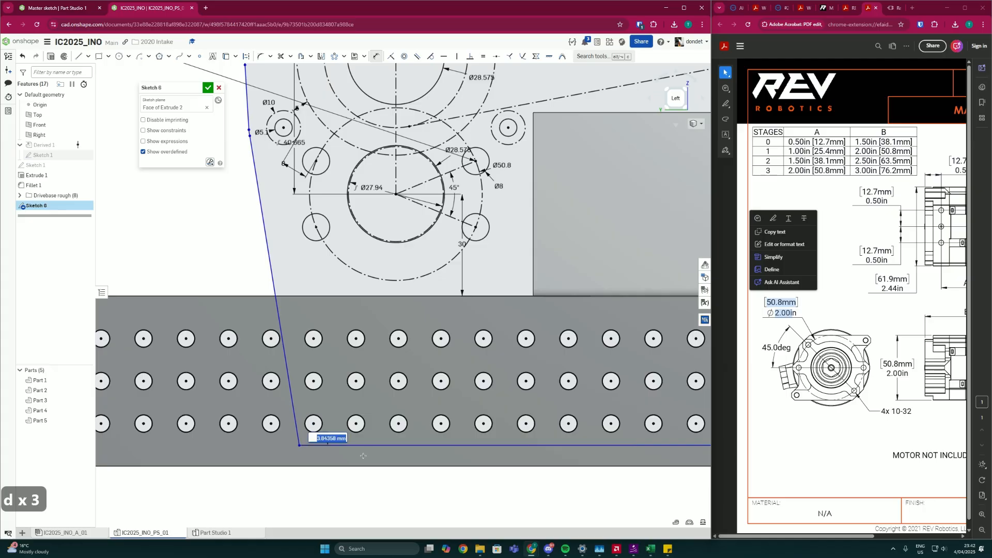
{"action": "type", "text": "4"}
{"action": "key", "text": "Return"}
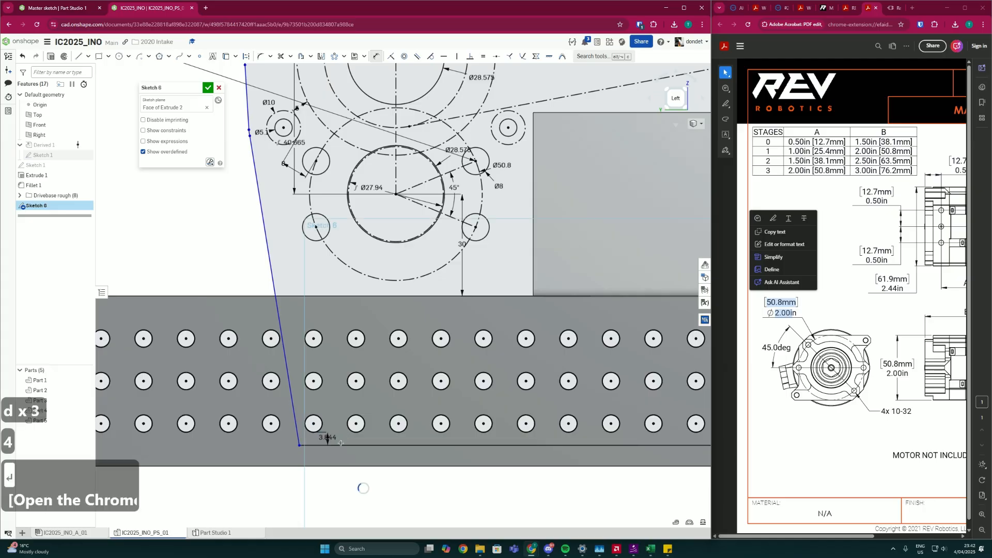
{"action": "scroll", "coordinate": [340, 443], "scroll_direction": "down", "scroll_amount": 2}
{"action": "scroll", "coordinate": [323, 444], "scroll_direction": "up", "scroll_amount": 3}
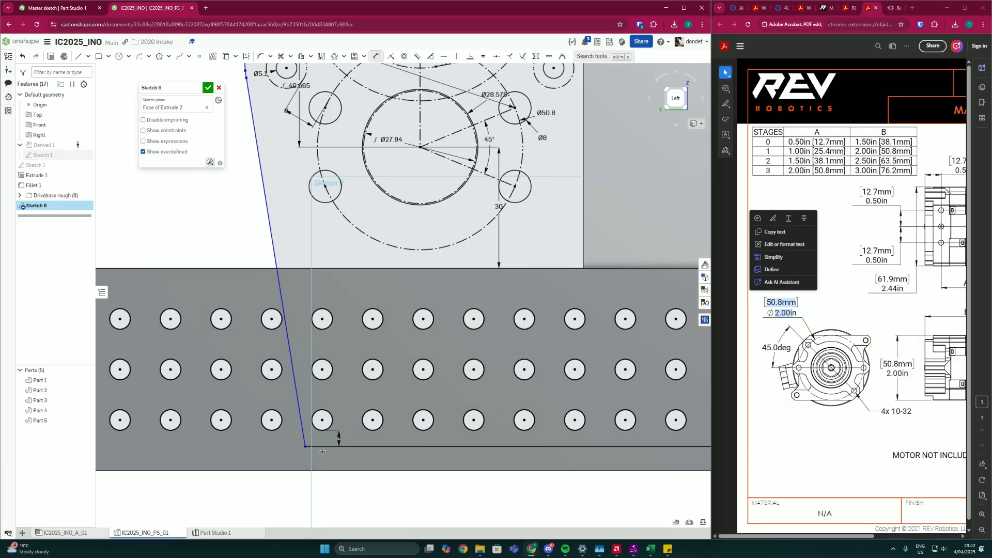
{"action": "scroll", "coordinate": [330, 456], "scroll_direction": "down", "scroll_amount": 5}
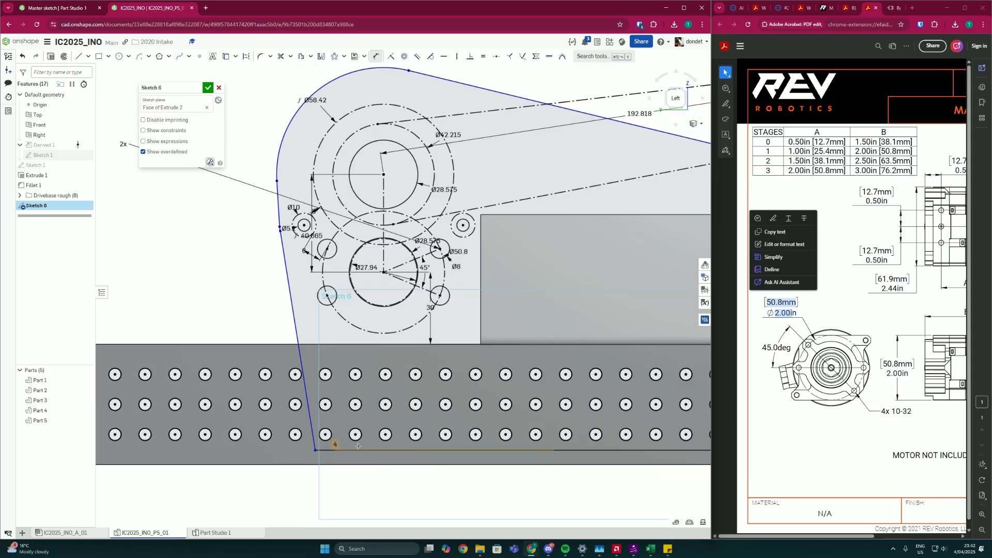
{"action": "scroll", "coordinate": [350, 447], "scroll_direction": "up", "scroll_amount": 5}
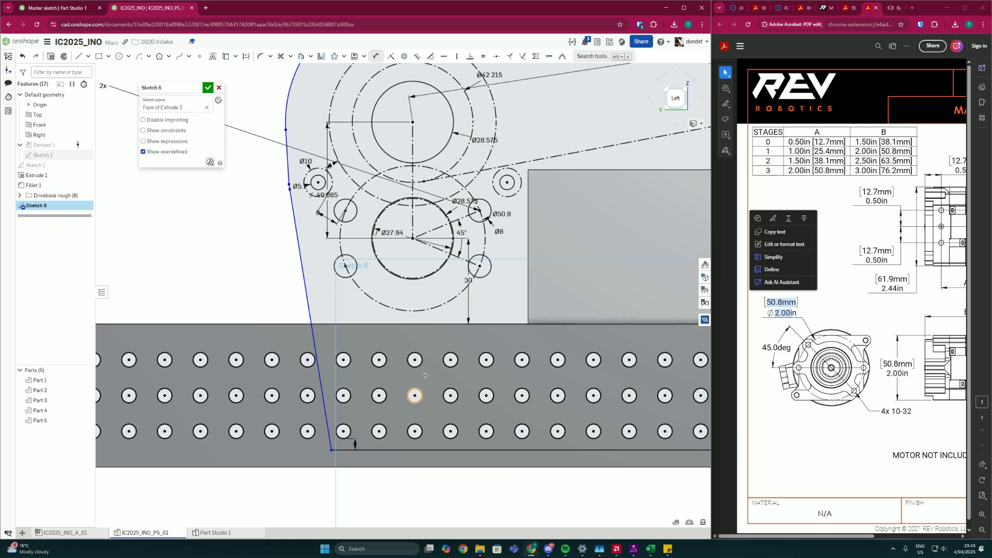
{"action": "scroll", "coordinate": [424, 375], "scroll_direction": "down", "scroll_amount": 5}
{"action": "scroll", "coordinate": [361, 264], "scroll_direction": "up", "scroll_amount": 3}
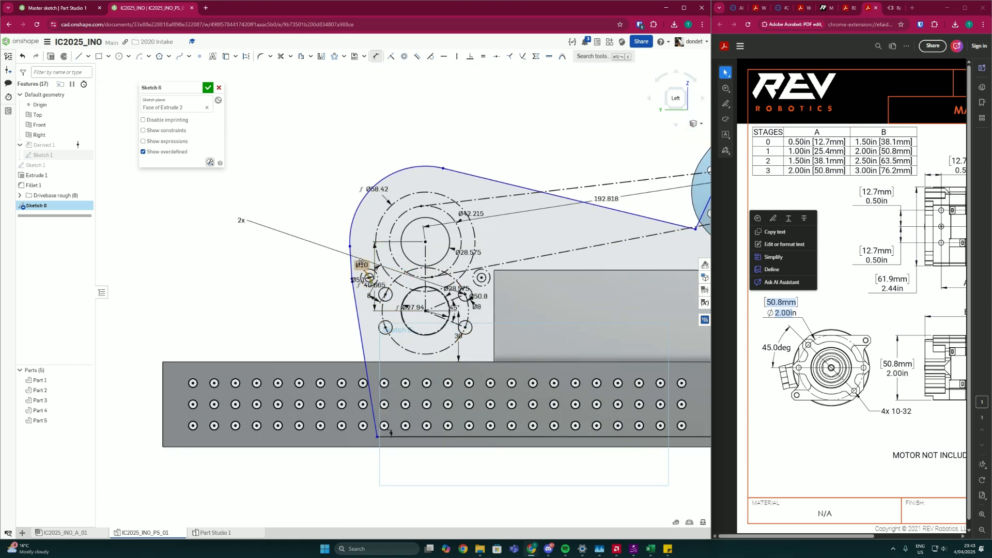
{"action": "scroll", "coordinate": [361, 263], "scroll_direction": "down", "scroll_amount": 1}
{"action": "key", "text": "Escape"}
Step: Try repositioning the short outline line between the upper gear arc and the small arc beside the outer 5.1 mm hole
{"action": "left_click_drag", "start_coordinate": [356, 249], "coordinate": [368, 251]}
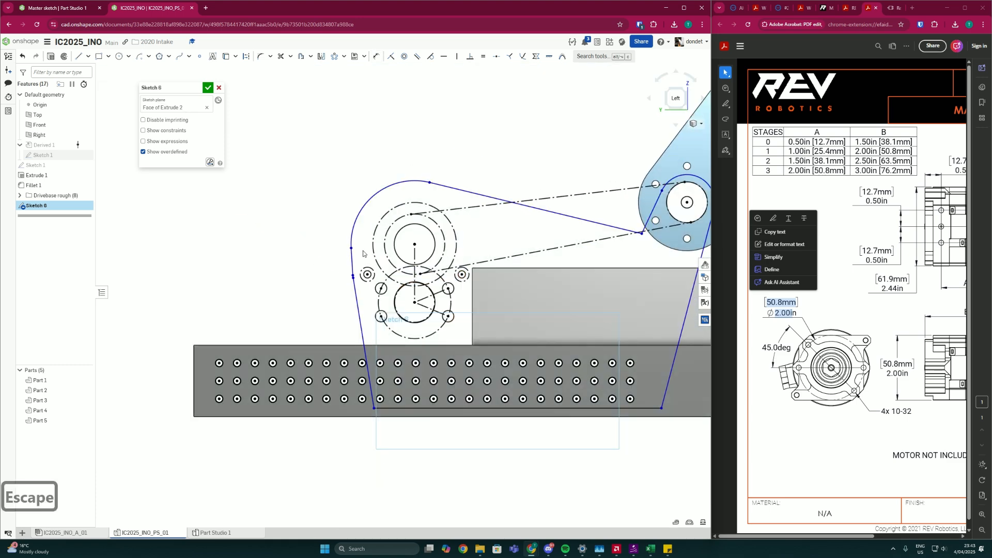
{"action": "scroll", "coordinate": [363, 254], "scroll_direction": "up", "scroll_amount": 6}
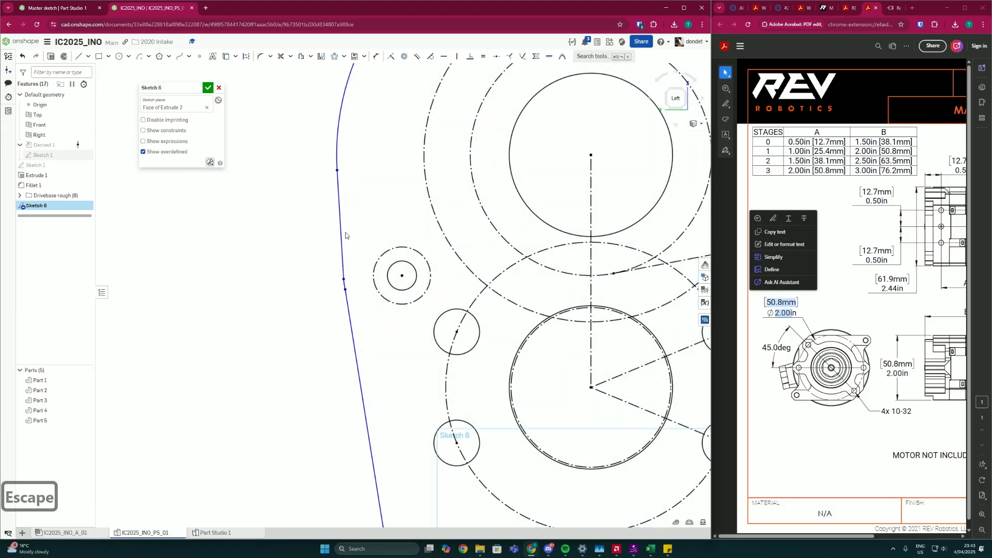
{"action": "left_click_drag", "start_coordinate": [345, 236], "coordinate": [350, 274]}
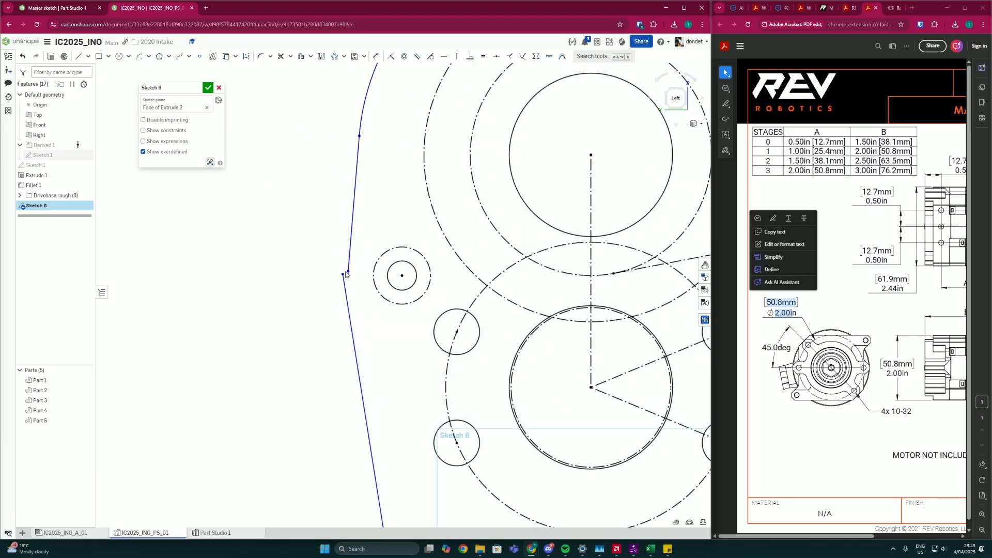
{"action": "scroll", "coordinate": [345, 287], "scroll_direction": "up", "scroll_amount": 2}
{"action": "scroll", "coordinate": [346, 288], "scroll_direction": "down", "scroll_amount": 4}
{"action": "scroll", "coordinate": [345, 287], "scroll_direction": "up", "scroll_amount": 2}
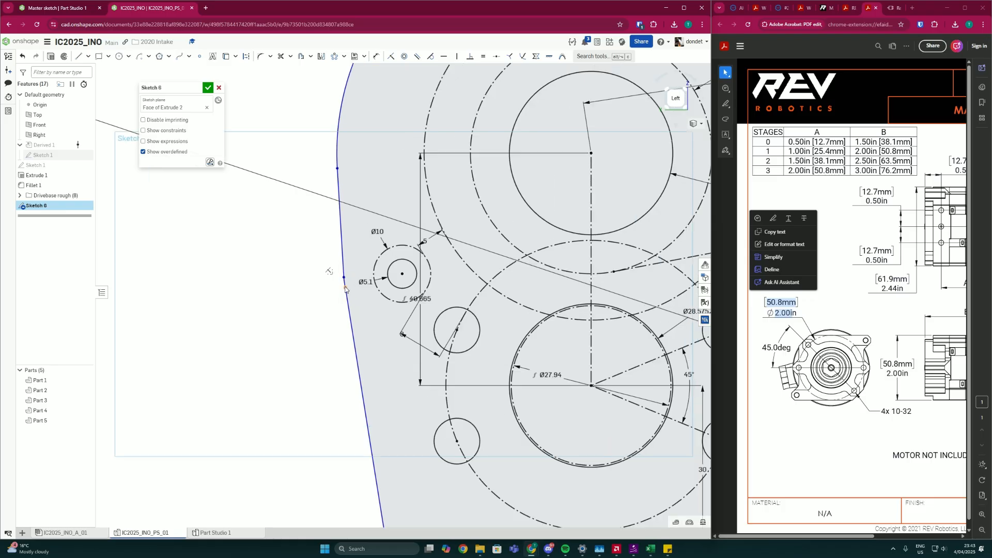
{"action": "scroll", "coordinate": [346, 286], "scroll_direction": "down", "scroll_amount": 3}
{"action": "mouse_move", "coordinate": [341, 215]}
{"action": "left_mouse_down"}
{"action": "mouse_move", "coordinate": [355, 198]}
{"action": "mouse_move", "coordinate": [356, 215]}
{"action": "left_mouse_up"}
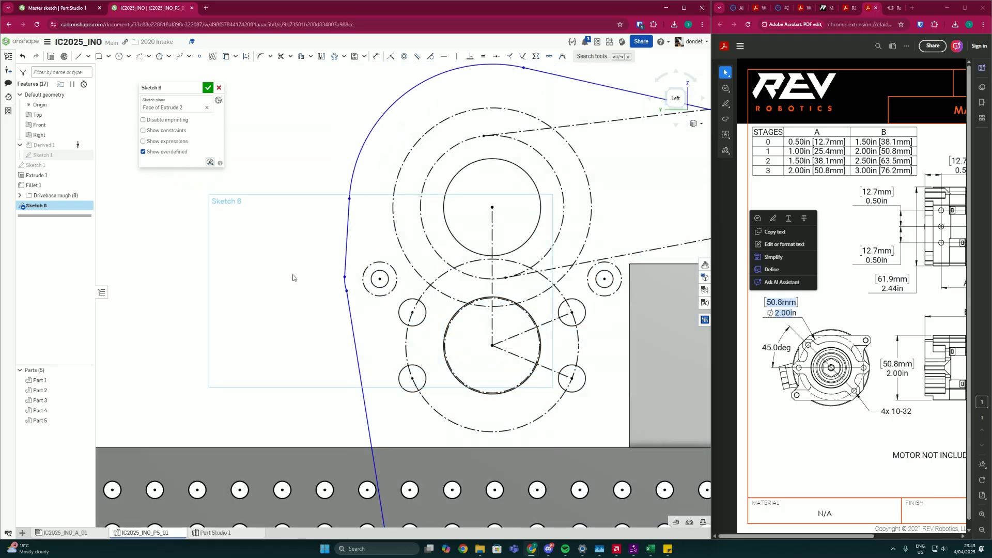
{"action": "scroll", "coordinate": [250, 279], "scroll_direction": "down", "scroll_amount": 3}
{"action": "scroll", "coordinate": [307, 283], "scroll_direction": "up", "scroll_amount": 4}
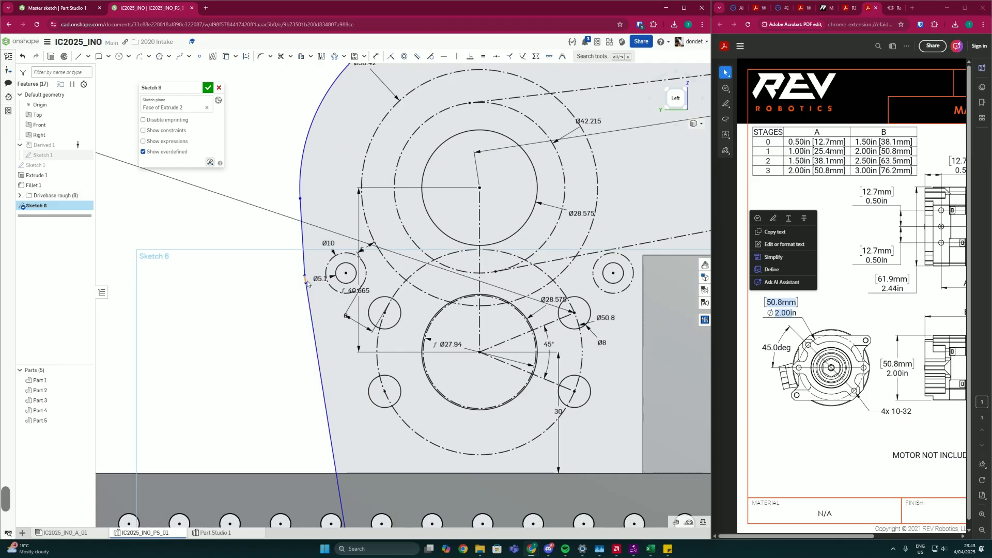
{"action": "scroll", "coordinate": [307, 283], "scroll_direction": "down", "scroll_amount": 5}
{"action": "scroll", "coordinate": [302, 285], "scroll_direction": "up", "scroll_amount": 2}
{"action": "scroll", "coordinate": [296, 288], "scroll_direction": "up", "scroll_amount": 1}
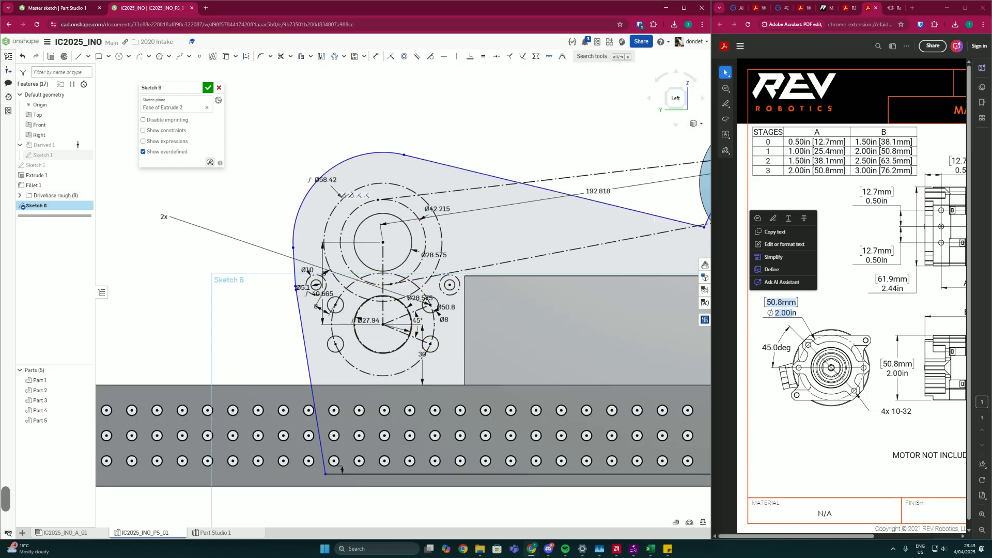
{"action": "scroll", "coordinate": [325, 202], "scroll_direction": "up", "scroll_amount": 4}
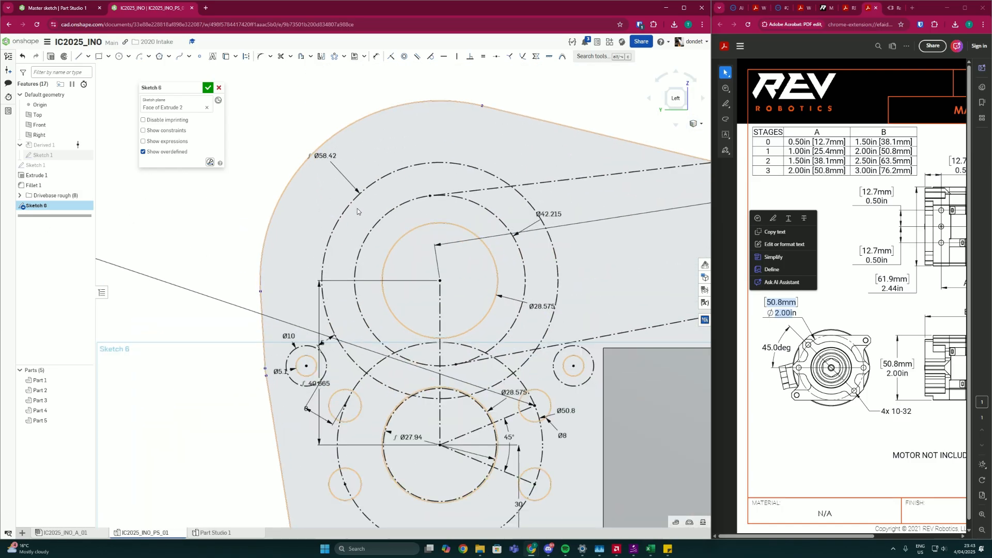
Step: Try dimensioning the gap between the upper gear arc and the upper 28.575 mm circle as 8 mm
{"action": "key", "text": "d"}
{"action": "left_click", "coordinate": [307, 159]}
{"action": "left_click", "coordinate": [399, 239]}
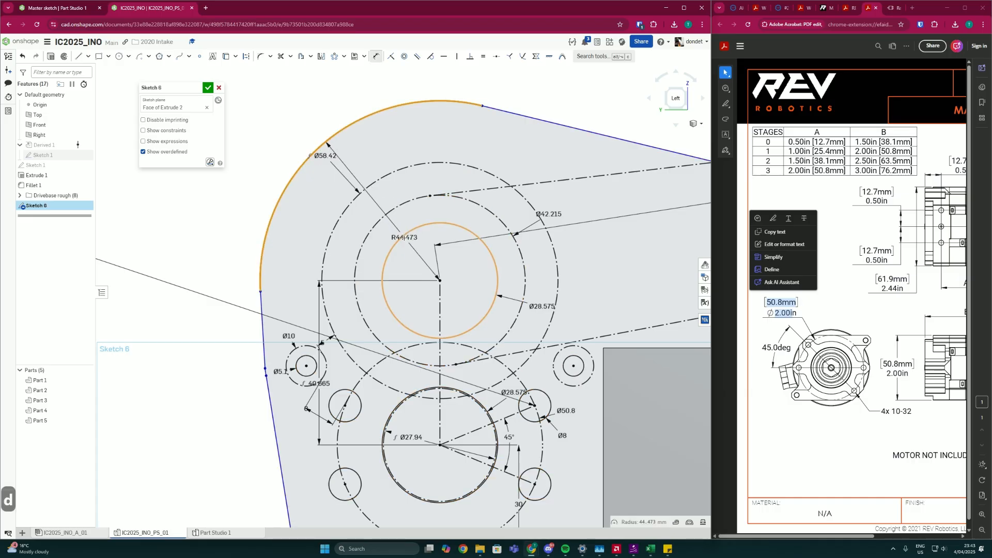
{"action": "left_click", "coordinate": [382, 198]}
{"action": "type", "text": "8"}
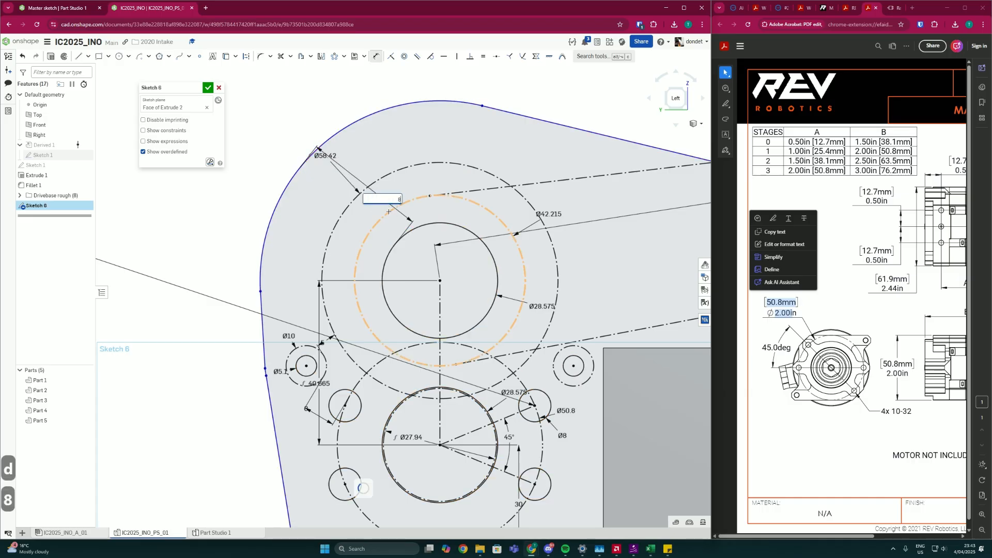
{"action": "key", "text": "Return"}
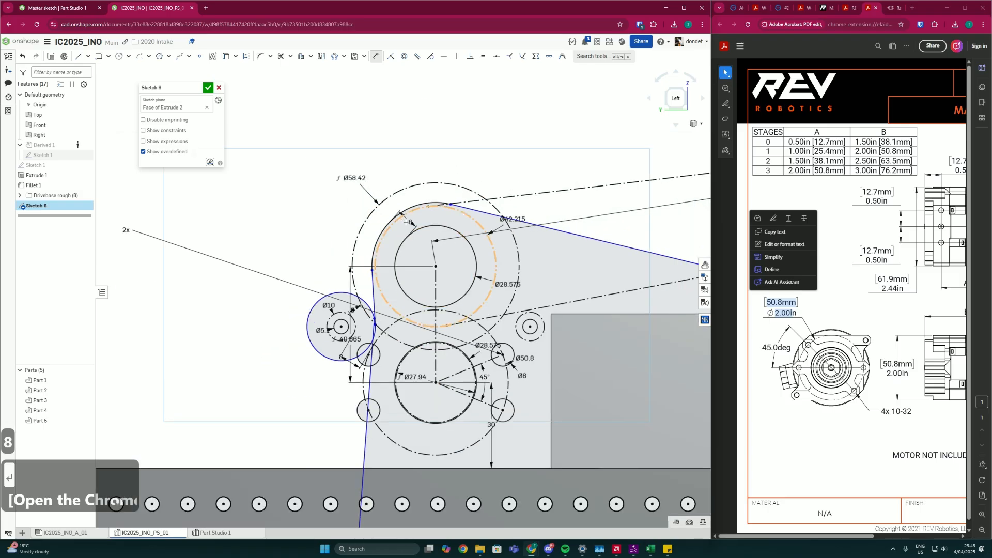
{"action": "scroll", "coordinate": [370, 360], "scroll_direction": "down", "scroll_amount": 2}
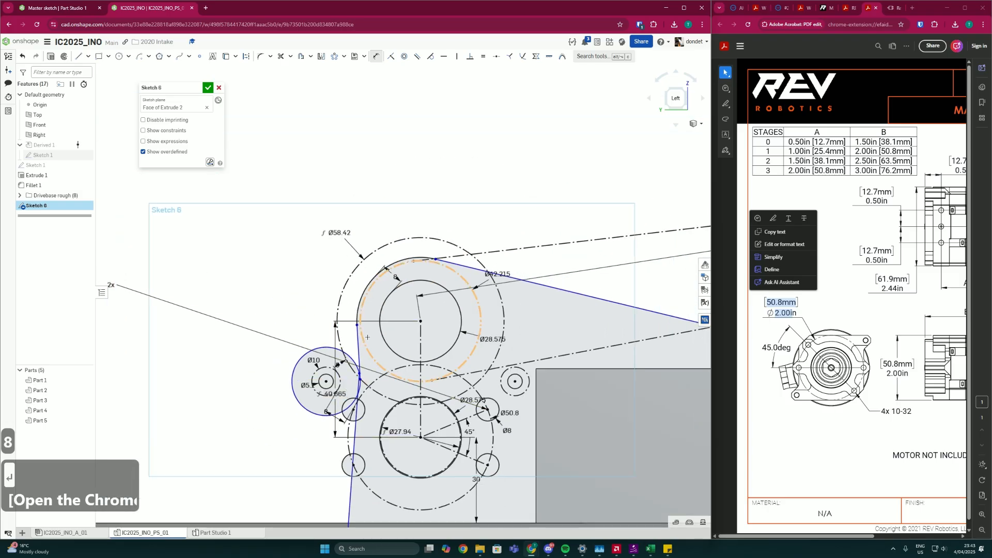
{"action": "key", "text": "Escape"}
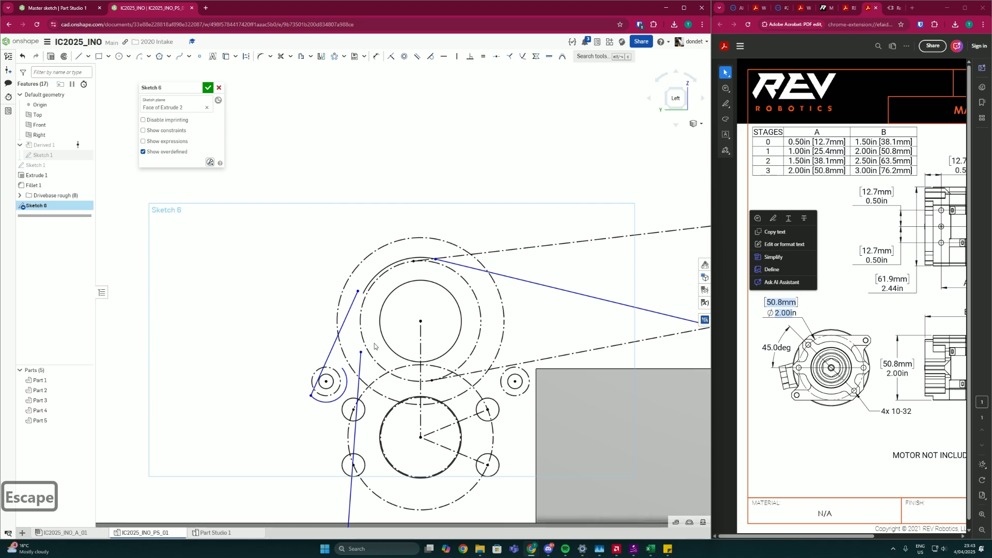
Step: Undo the 8 mm dimension on the upper gear arc
{"action": "scroll", "coordinate": [364, 318], "scroll_direction": "up", "scroll_amount": 1}
{"action": "scroll", "coordinate": [365, 319], "scroll_direction": "down", "scroll_amount": 1}
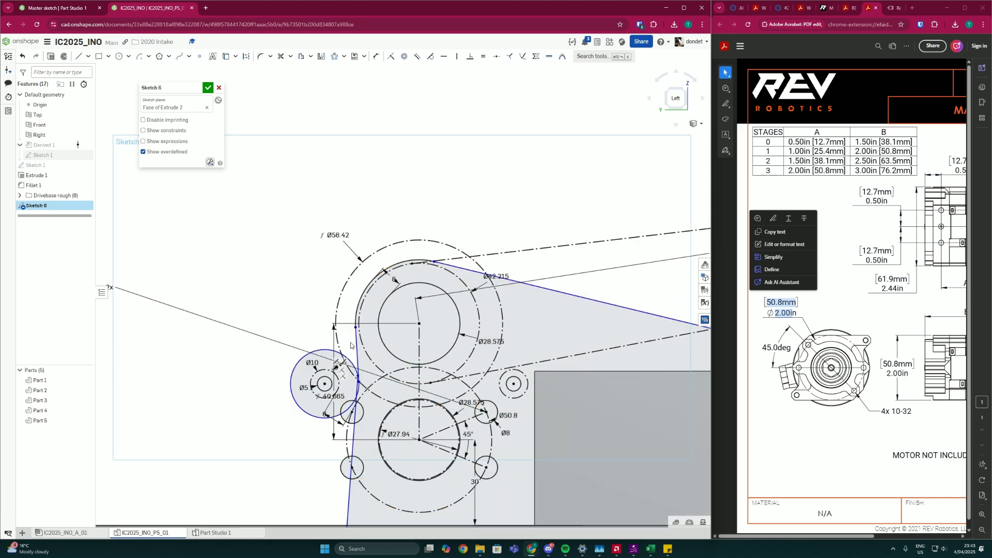
{"action": "key", "text": "ctrl+z"}
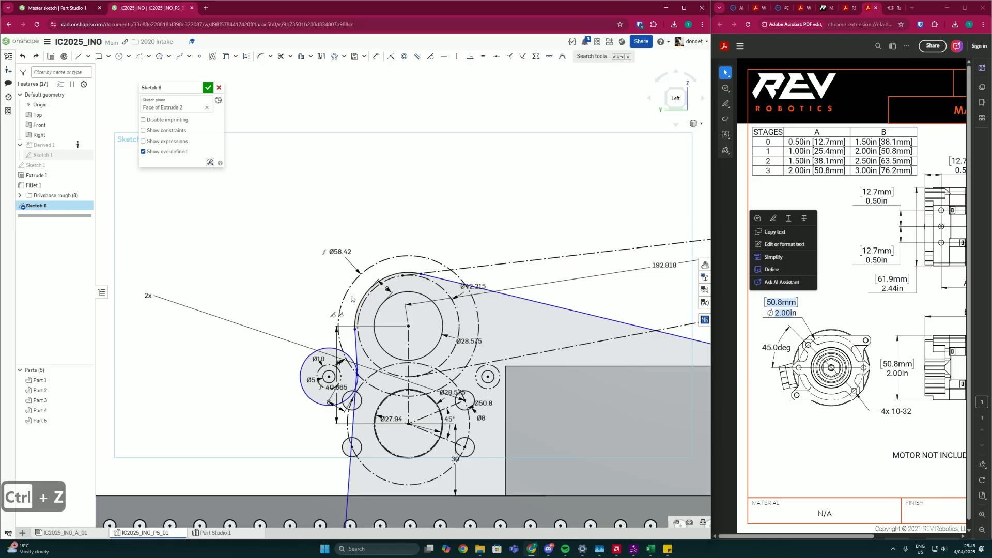
{"action": "key", "text": "ctrl+z"}
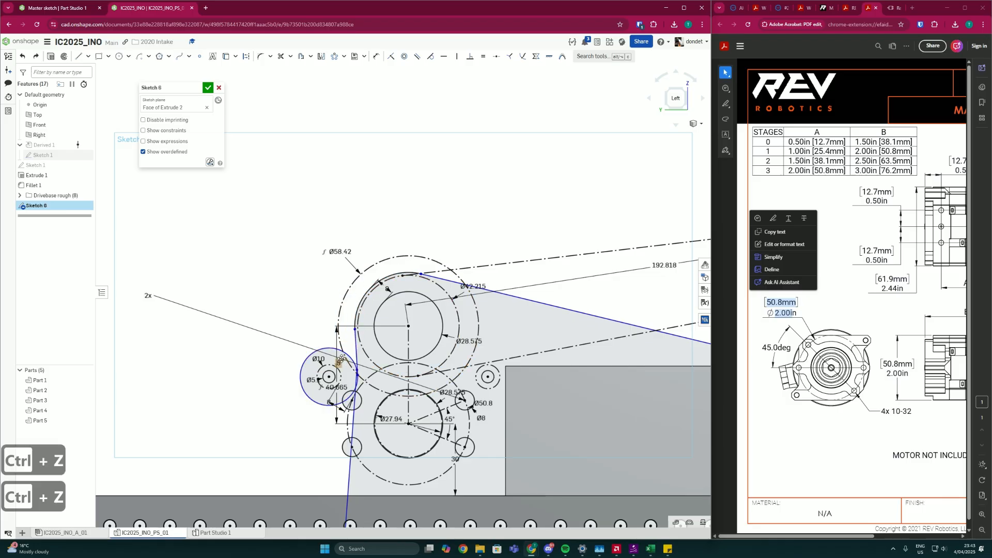
{"action": "key", "text": "ctrl+z"}
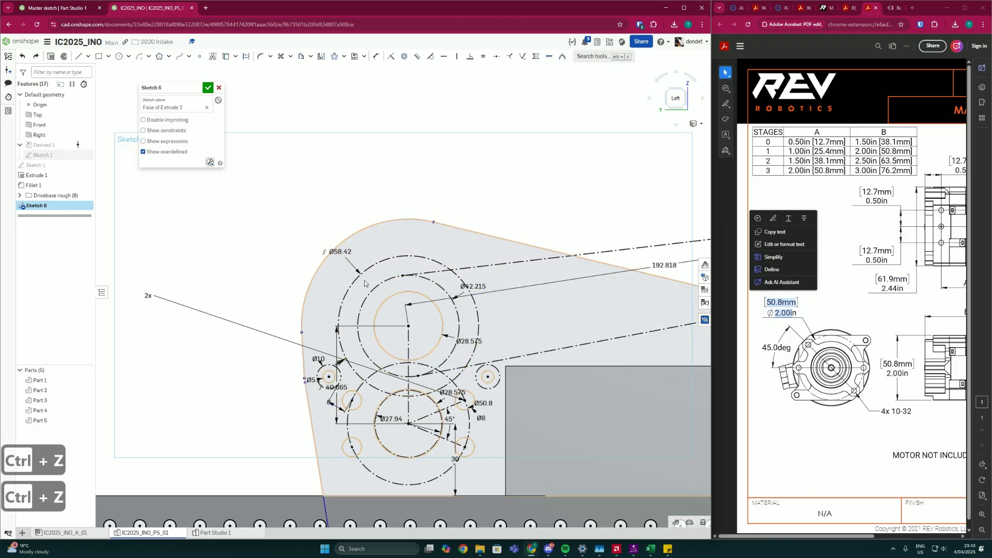
Step: Delete the short line below the upper gear arc and extend the small arc's free end upward beside the outer 5.1 mm hole
{"action": "scroll", "coordinate": [302, 381], "scroll_direction": "up", "scroll_amount": 2}
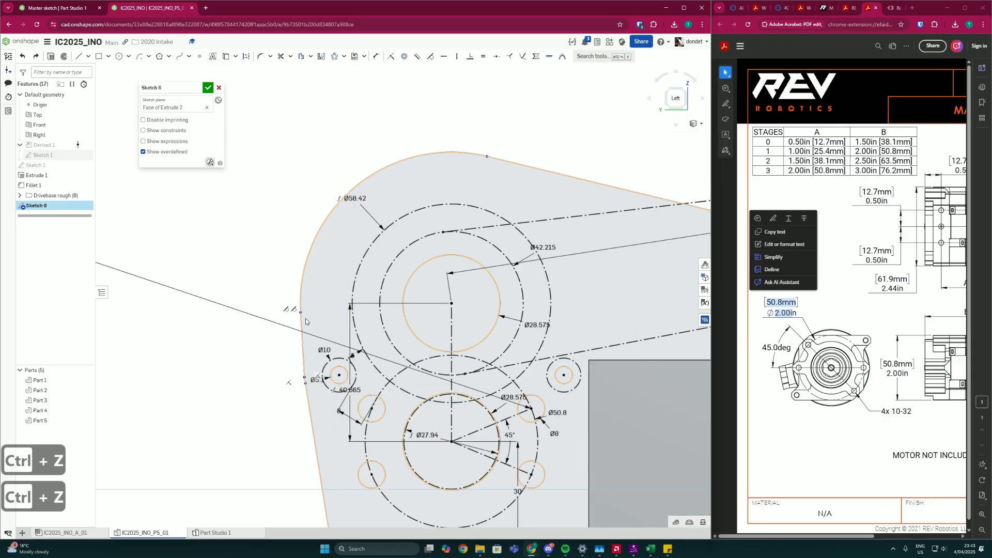
{"action": "left_click", "coordinate": [304, 330]}
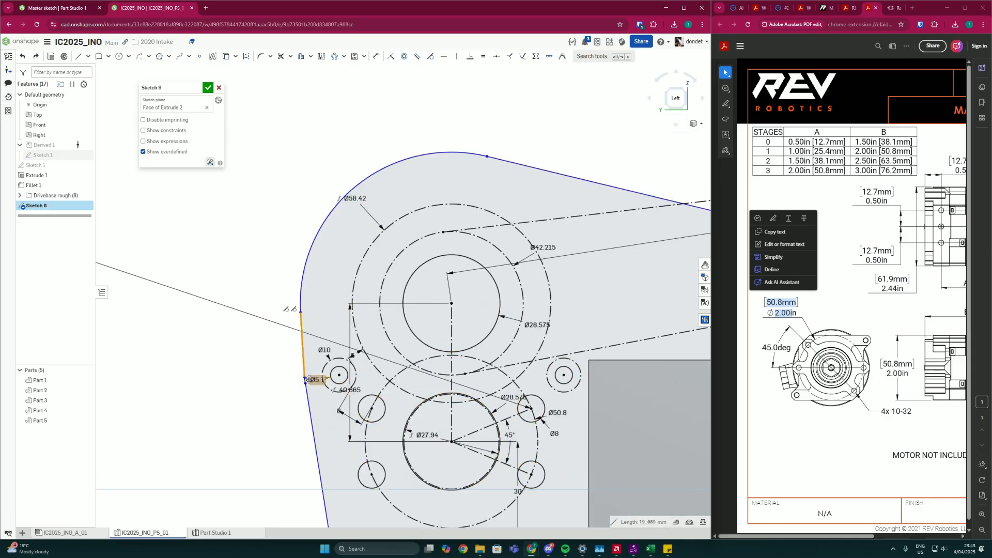
{"action": "key", "text": "Delete"}
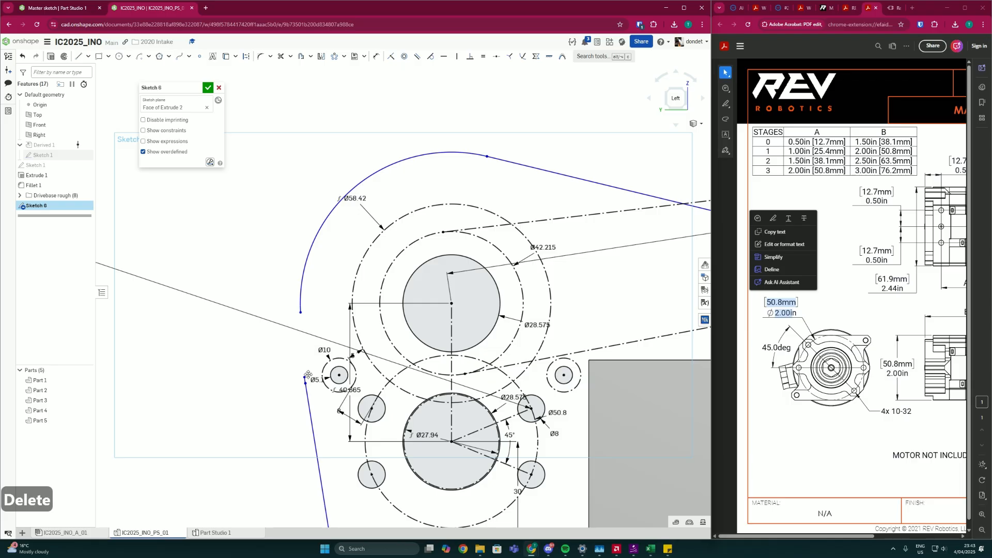
{"action": "left_click_drag", "start_coordinate": [304, 377], "coordinate": [305, 361]}
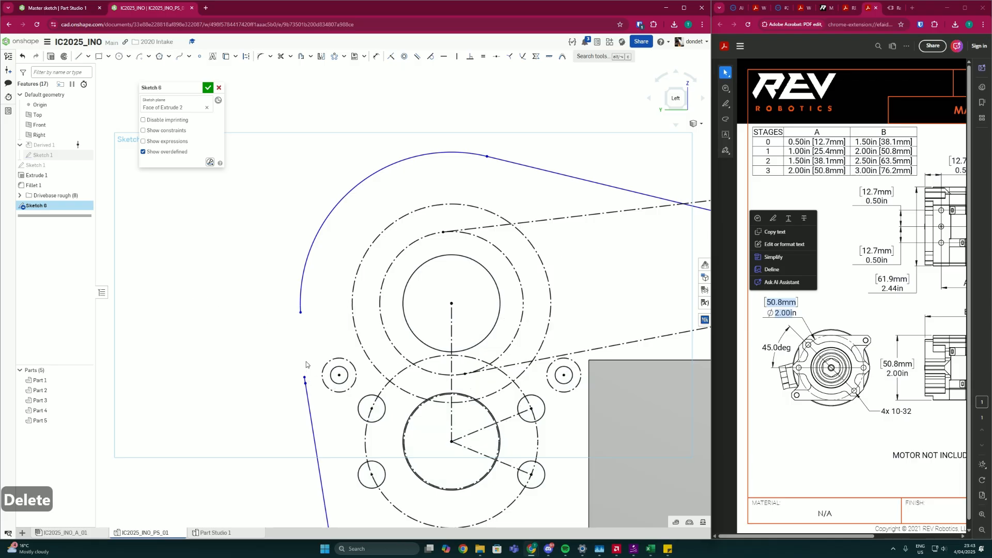
Step: Set the distance between the upper 28.575 mm circle and the surrounding outline arc to 8 mm
{"action": "key", "text": "d"}
{"action": "left_click", "coordinate": [419, 268]}
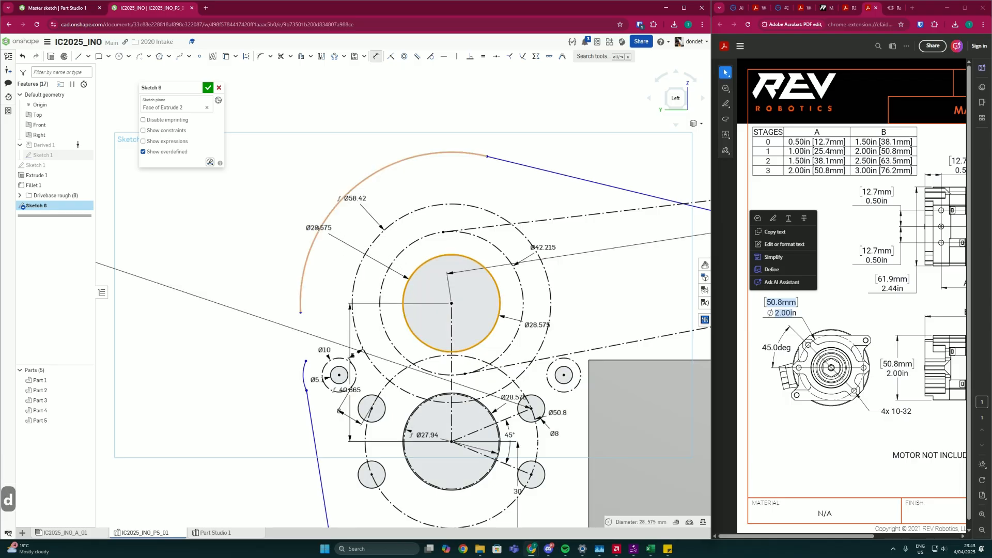
{"action": "left_click", "coordinate": [320, 230]}
{"action": "left_click", "coordinate": [346, 263]}
{"action": "type", "text": "8"}
{"action": "key", "text": "Return"}
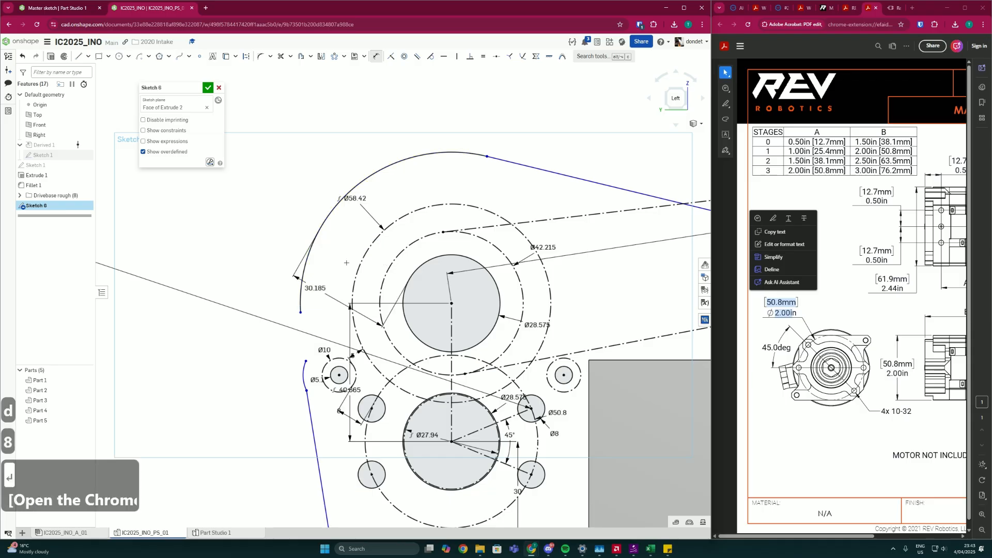
{"action": "scroll", "coordinate": [419, 254], "scroll_direction": "up", "scroll_amount": 3}
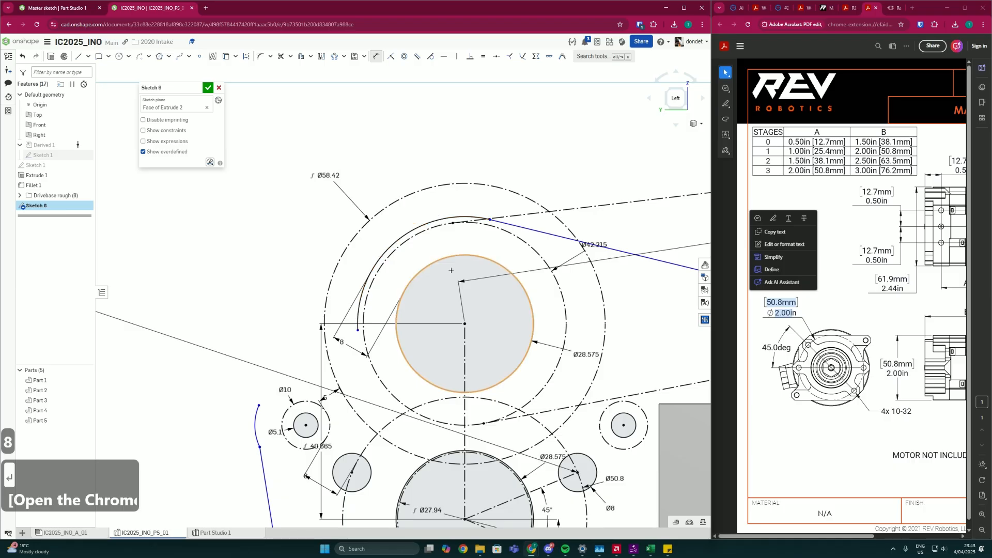
{"action": "scroll", "coordinate": [454, 281], "scroll_direction": "down", "scroll_amount": 3}
{"action": "key", "text": "Escape"}
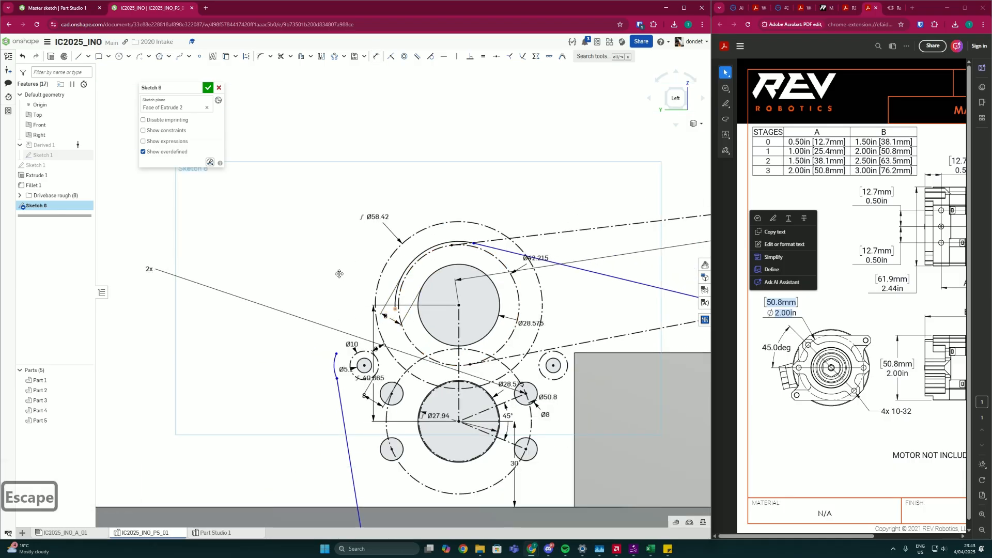
Step: Join the free ends of the upper gear arc and the small arc with a line and make it tangent to both
{"action": "left_click", "coordinate": [81, 59]}
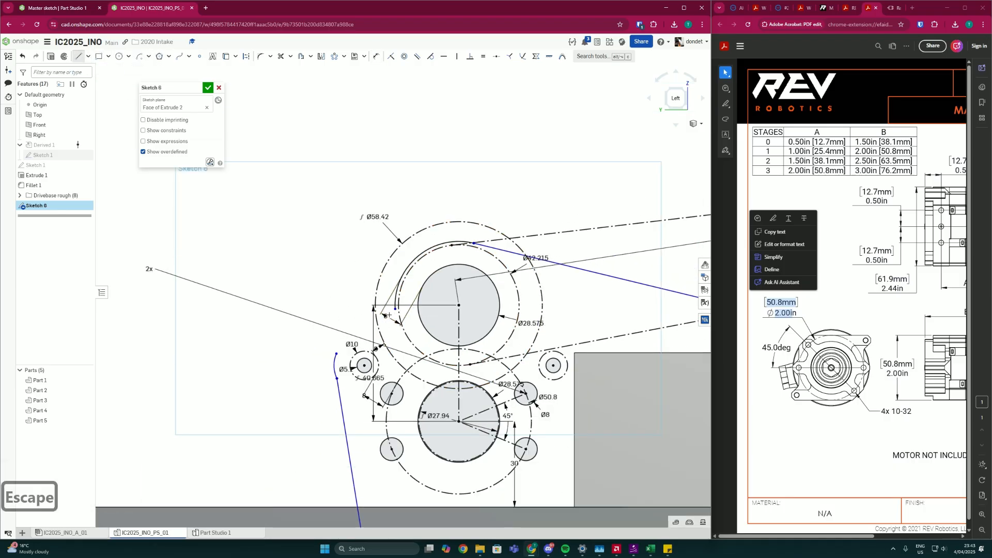
{"action": "left_click", "coordinate": [336, 353]}
{"action": "key", "text": "Escape"}
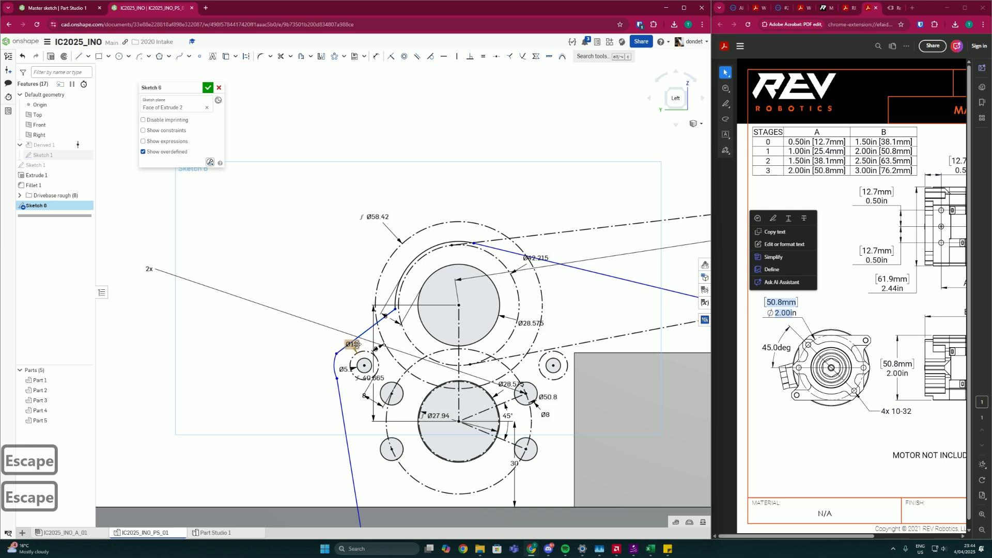
{"action": "scroll", "coordinate": [335, 352], "scroll_direction": "up", "scroll_amount": 2}
{"action": "left_click", "coordinate": [324, 363]}
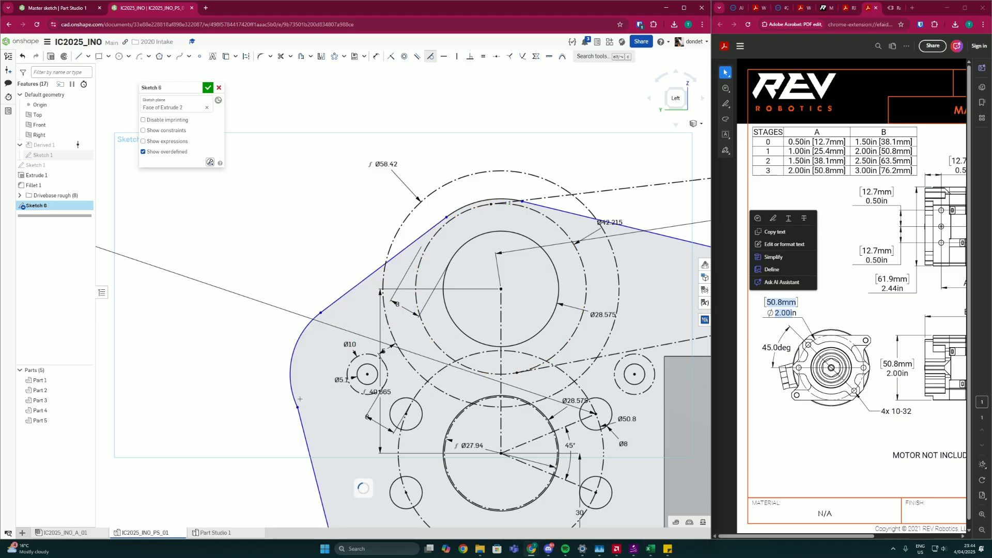
Step: Make the small outline arc tangent to the 10 mm construction circle around the outer 5.1 mm hole
{"action": "scroll", "coordinate": [310, 385], "scroll_direction": "down", "scroll_amount": 3}
{"action": "scroll", "coordinate": [325, 371], "scroll_direction": "up", "scroll_amount": 3}
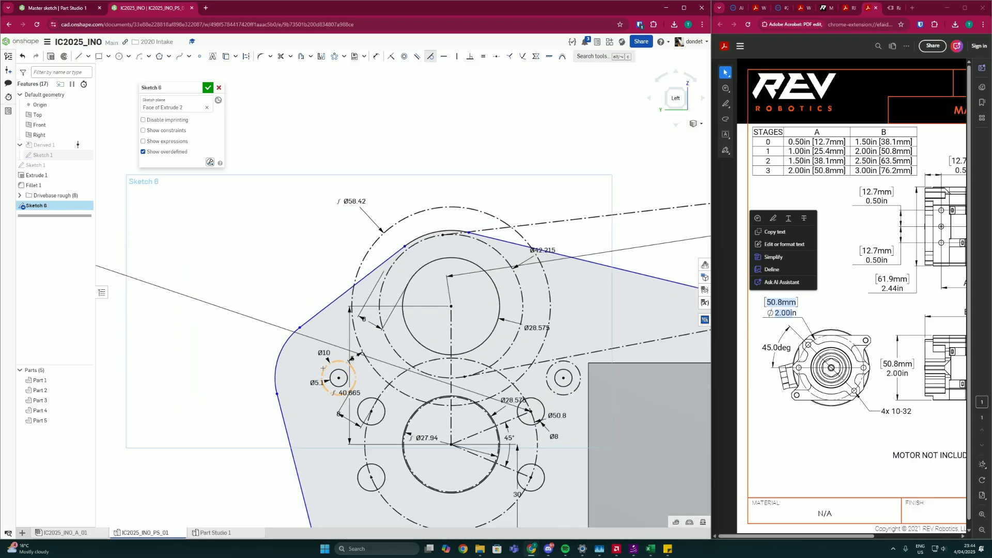
{"action": "scroll", "coordinate": [325, 375], "scroll_direction": "up", "scroll_amount": 2}
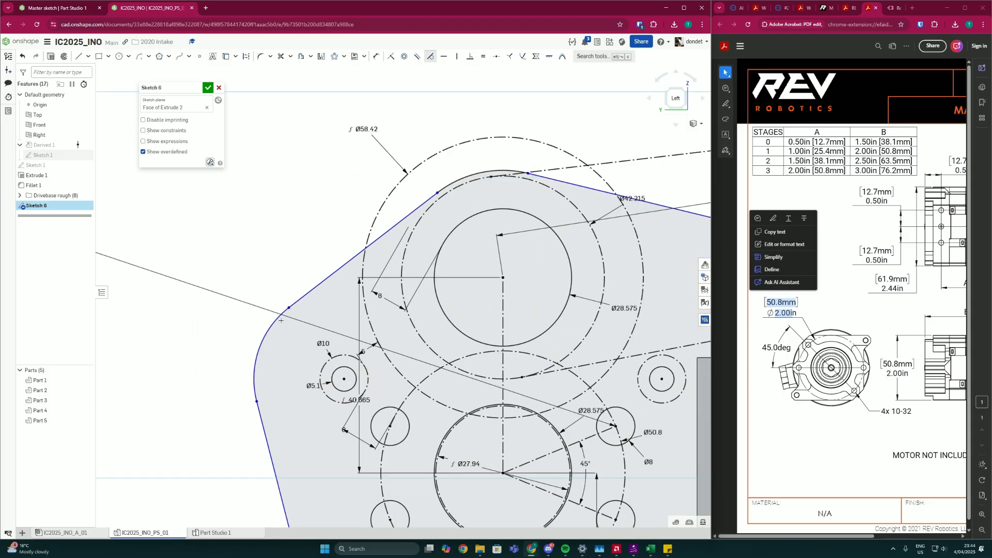
{"action": "key", "text": "l"}
{"action": "left_click", "coordinate": [262, 344]}
{"action": "scroll", "coordinate": [297, 379], "scroll_direction": "down", "scroll_amount": 5}
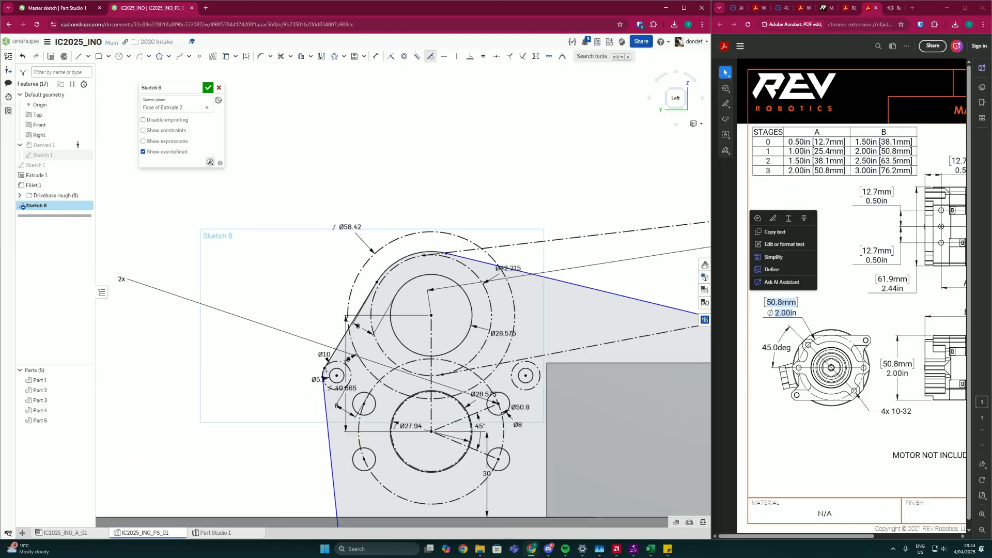
Step: Try to make the pivot arc tangent to the 8.1 mm pivot hole, and undo that constraint
{"action": "middle_click_drag", "start_coordinate": [403, 325], "coordinate": [282, 340]}
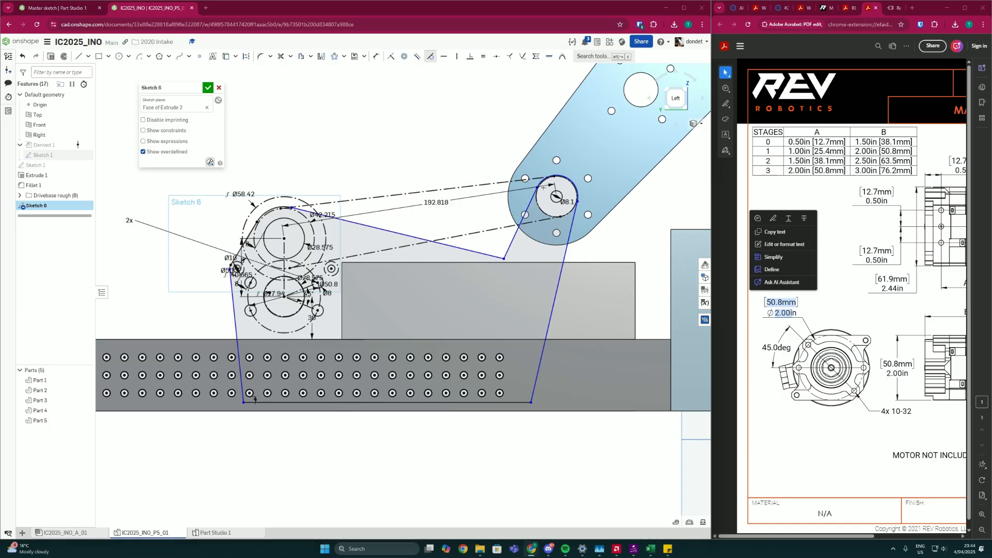
{"action": "key", "text": "Escape"}
{"action": "scroll", "coordinate": [554, 184], "scroll_direction": "up", "scroll_amount": 8}
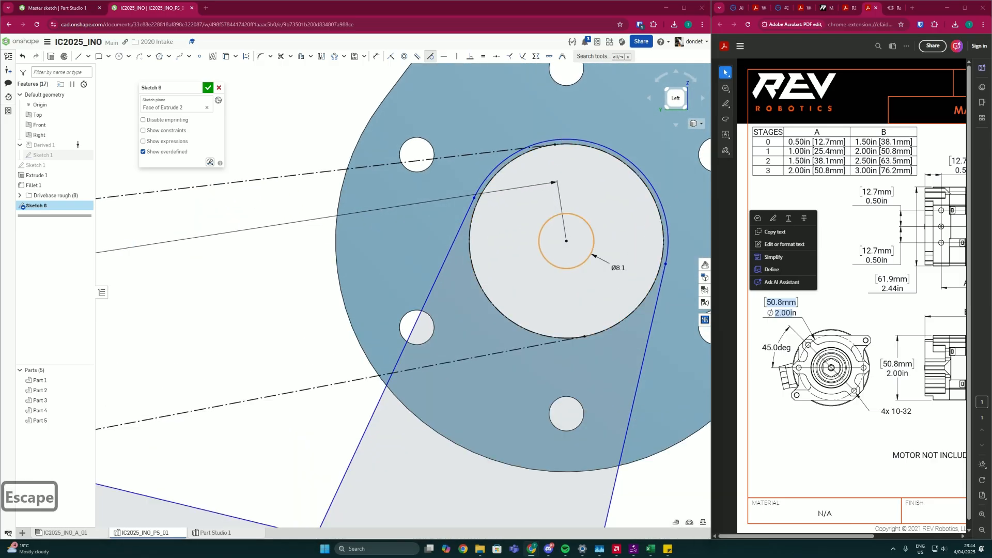
{"action": "key", "text": "d"}
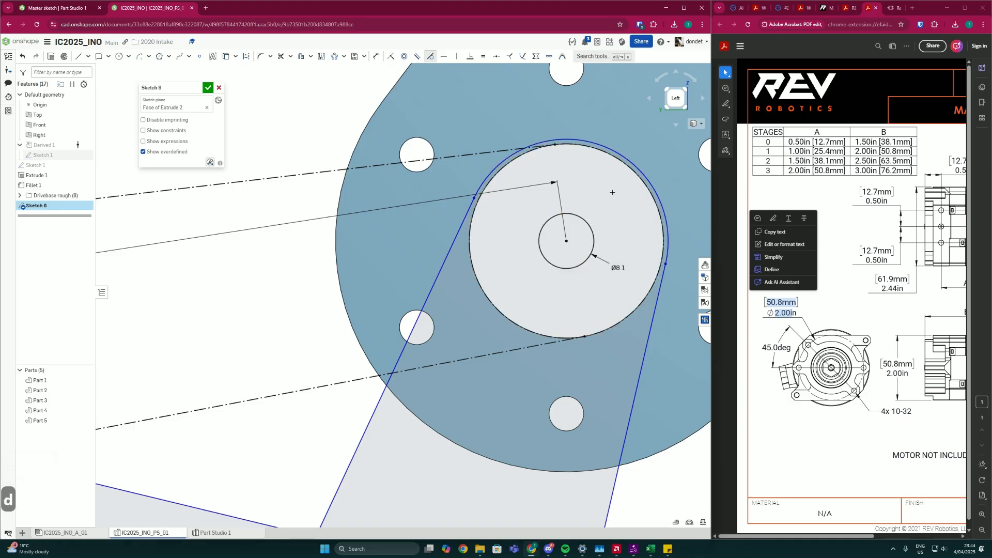
{"action": "key", "text": "ctrl+z"}
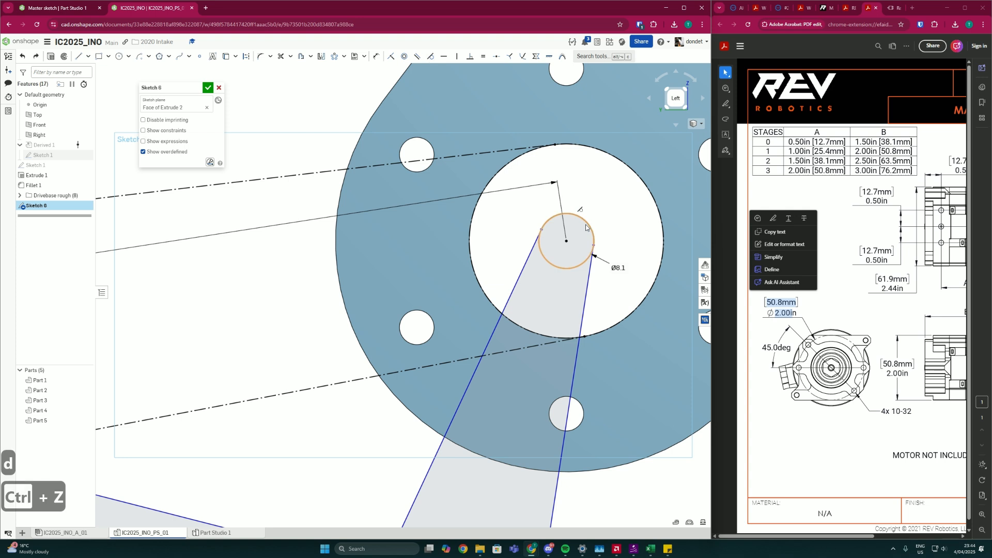
Step: Set the distance between the 8.1 mm pivot hole and the surrounding outline arc to 6 mm
{"action": "scroll", "coordinate": [510, 252], "scroll_direction": "down", "scroll_amount": 1}
{"action": "key", "text": "d"}
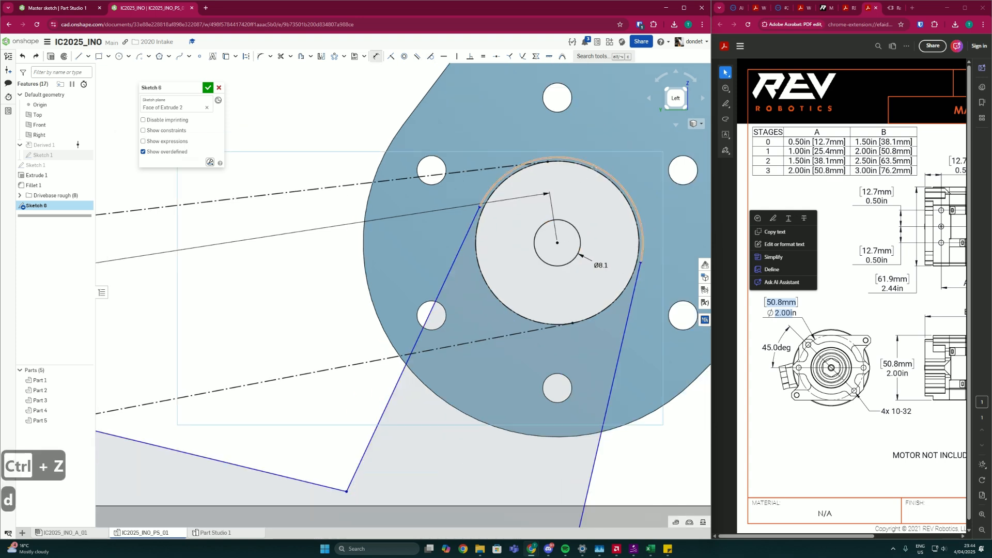
{"action": "left_click", "coordinate": [601, 169]}
{"action": "left_click", "coordinate": [574, 226]}
{"action": "left_click", "coordinate": [601, 220]}
{"action": "type", "text": "6"}
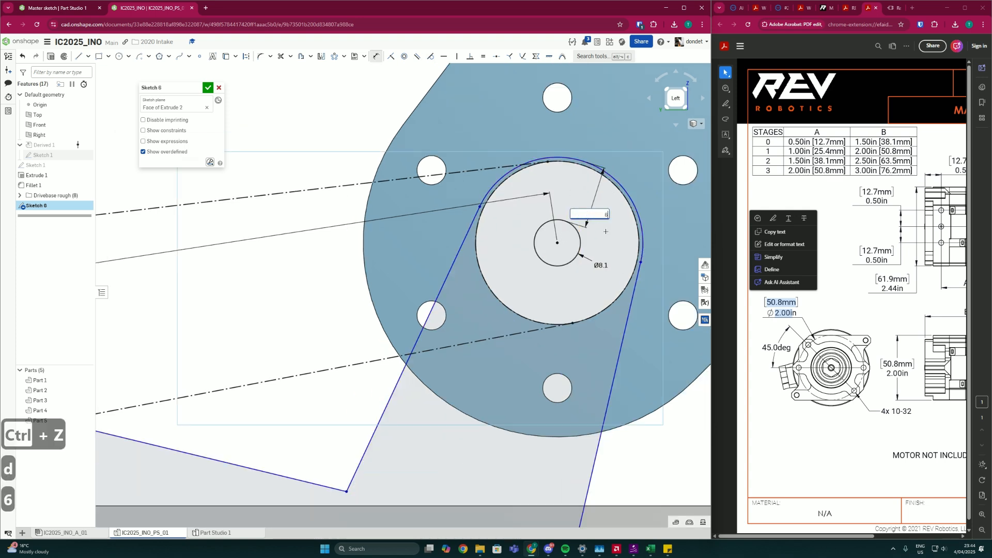
{"action": "key", "text": "Return"}
{"action": "scroll", "coordinate": [567, 257], "scroll_direction": "down", "scroll_amount": 5}
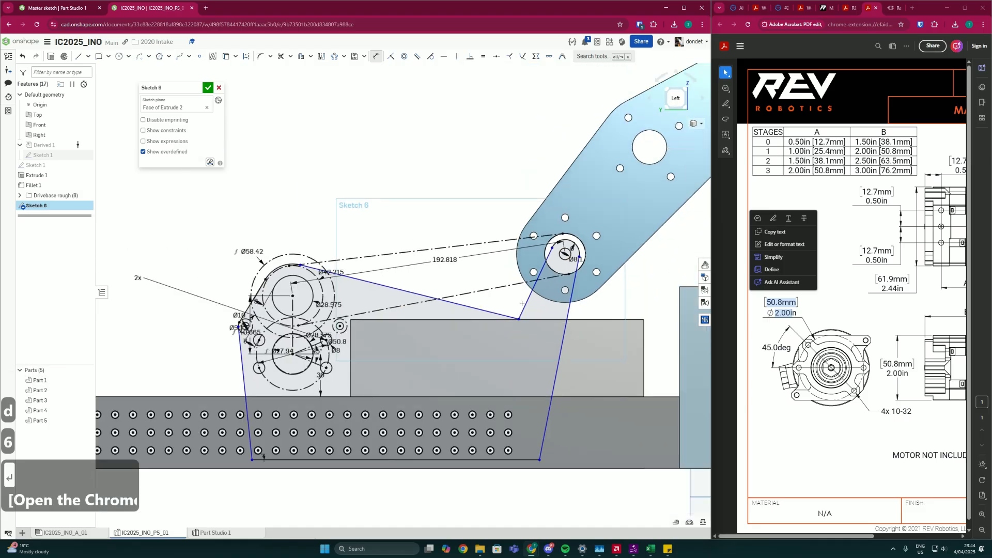
Step: Move the outline corner between the upper gear arc and the pivot arc up near the lower dash-dot tangent line
{"action": "key", "text": "Escape"}
{"action": "left_click_drag", "start_coordinate": [519, 320], "coordinate": [499, 296]}
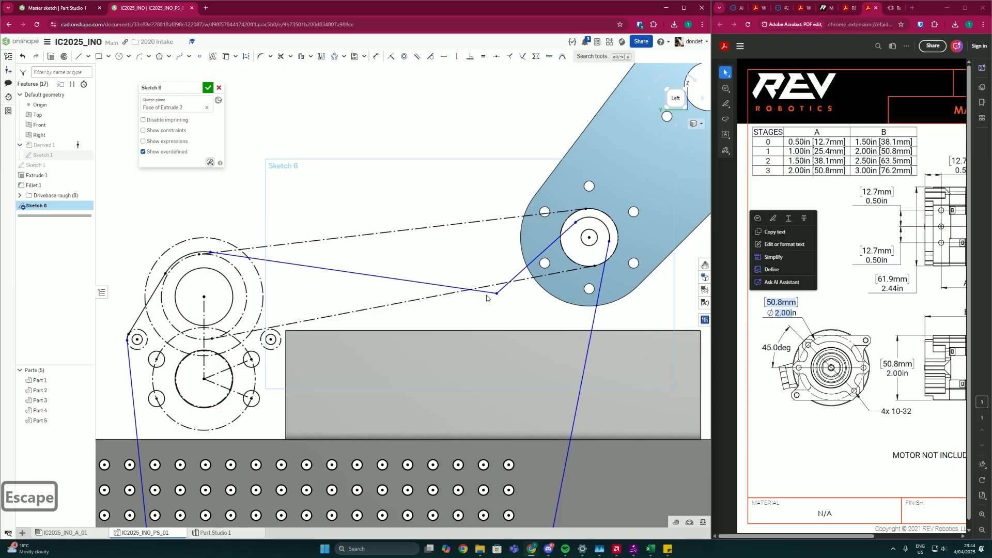
{"action": "scroll", "coordinate": [488, 298], "scroll_direction": "down", "scroll_amount": 2}
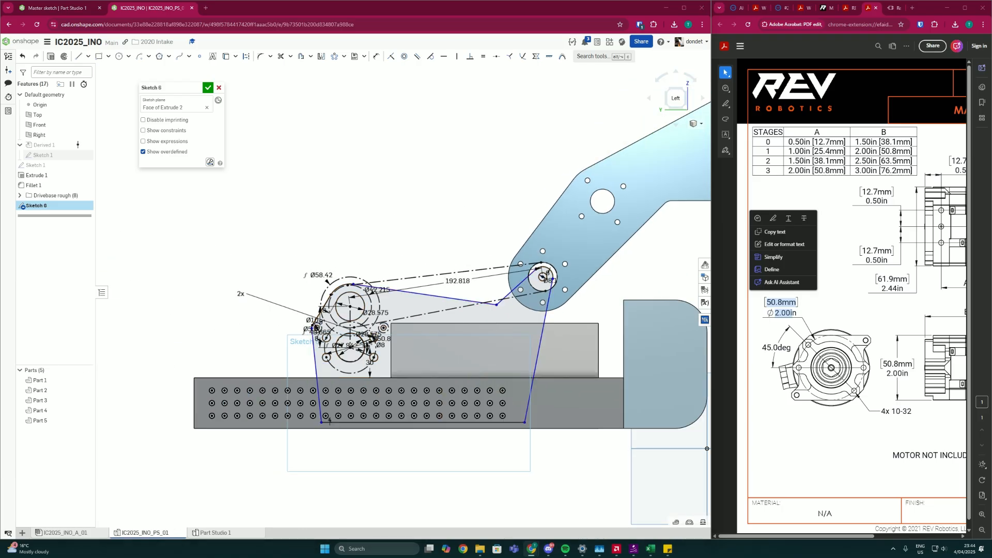
Step: Set the angle between the outline's bottom edge and the side line running up to the pivot arc to 100°
{"action": "scroll", "coordinate": [490, 403], "scroll_direction": "up", "scroll_amount": 2}
{"action": "key", "text": "d"}
{"action": "key", "text": "d"}
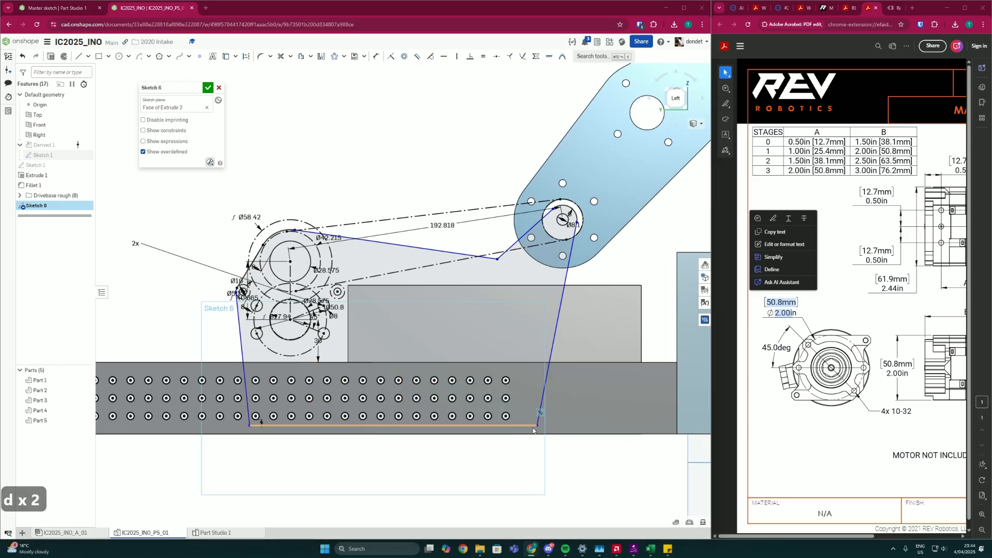
{"action": "key", "text": "d"}
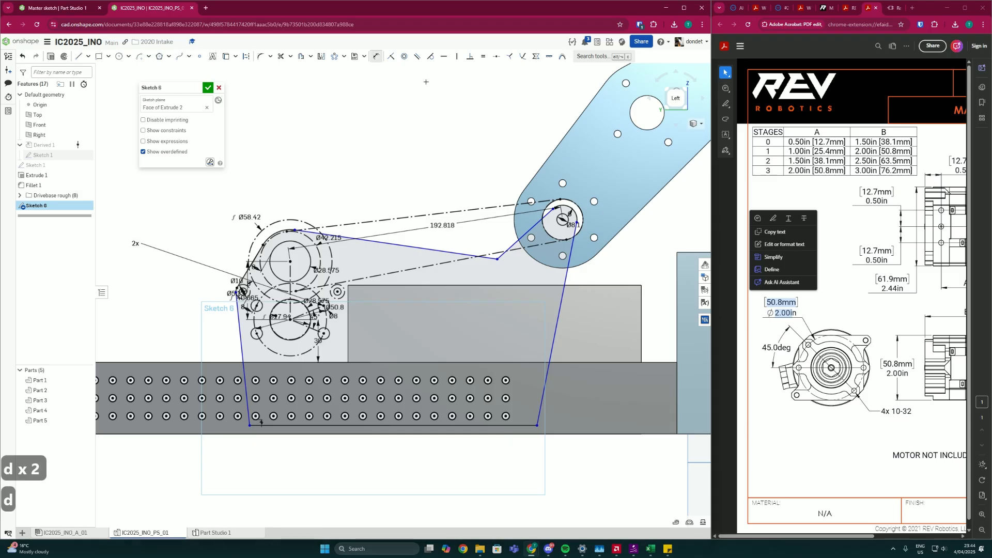
{"action": "left_click", "coordinate": [538, 417]}
{"action": "left_click", "coordinate": [531, 412]}
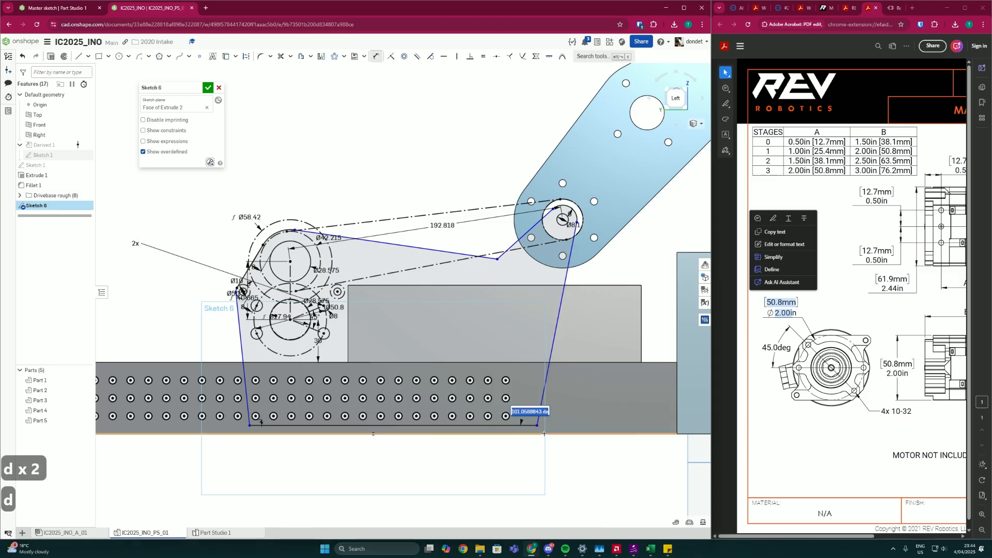
{"action": "type", "text": "100"}
{"action": "key", "text": "Return"}
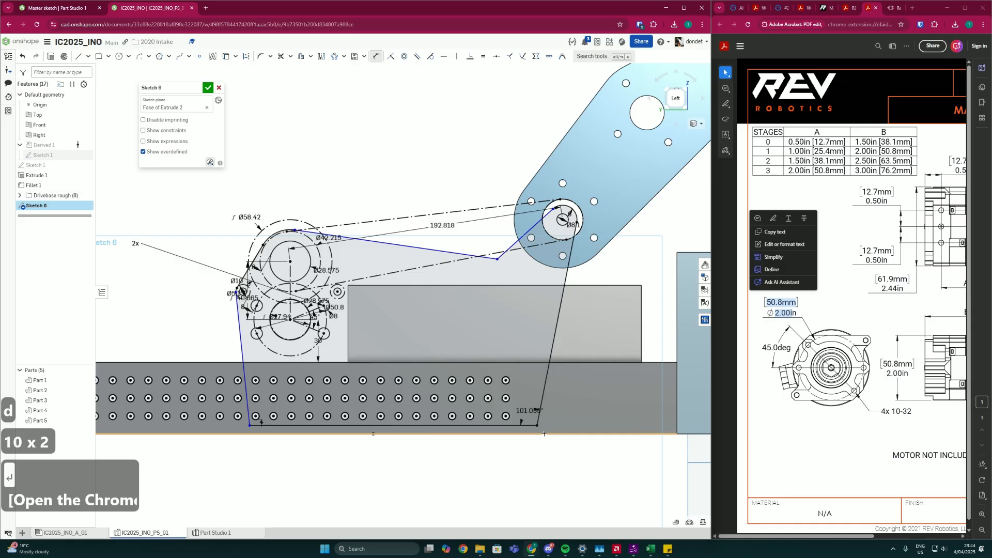
Step: Set the angle between the bottom edge and the side line below the gears to 100°
{"action": "scroll", "coordinate": [222, 423], "scroll_direction": "up", "scroll_amount": 3}
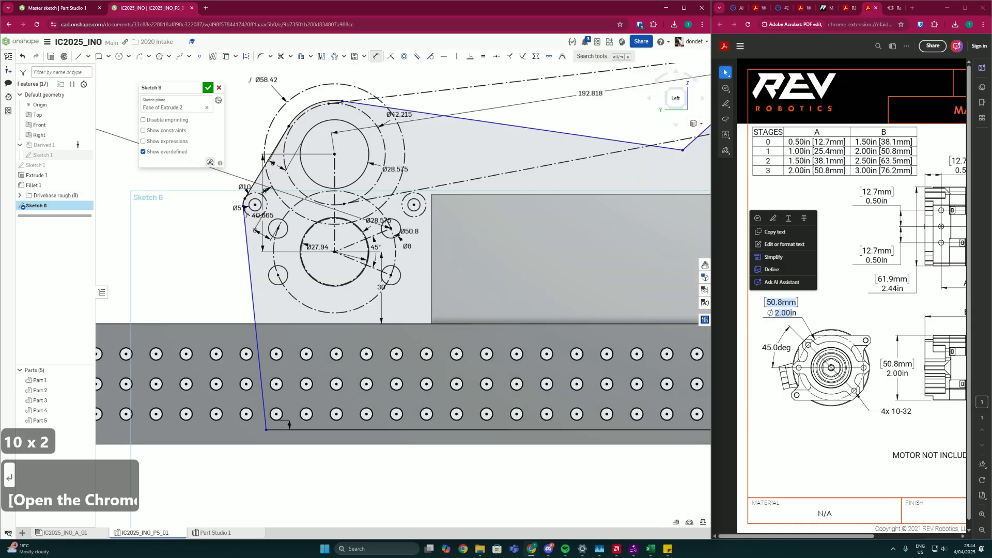
{"action": "left_click", "coordinate": [279, 429]}
{"action": "left_click", "coordinate": [265, 409]}
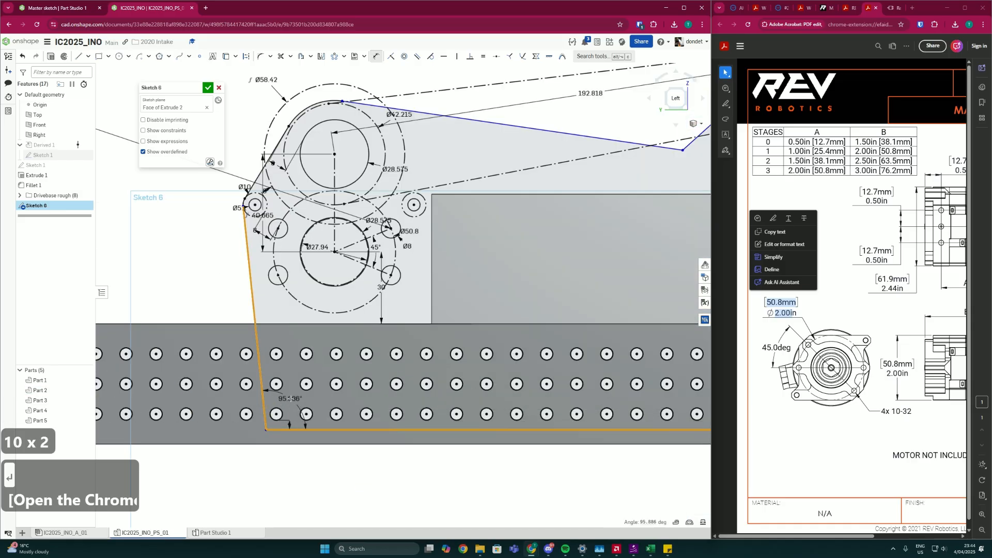
{"action": "left_click", "coordinate": [290, 399]}
{"action": "type", "text": "100"}
{"action": "key", "text": "Return"}
{"action": "scroll", "coordinate": [299, 444], "scroll_direction": "down", "scroll_amount": 5}
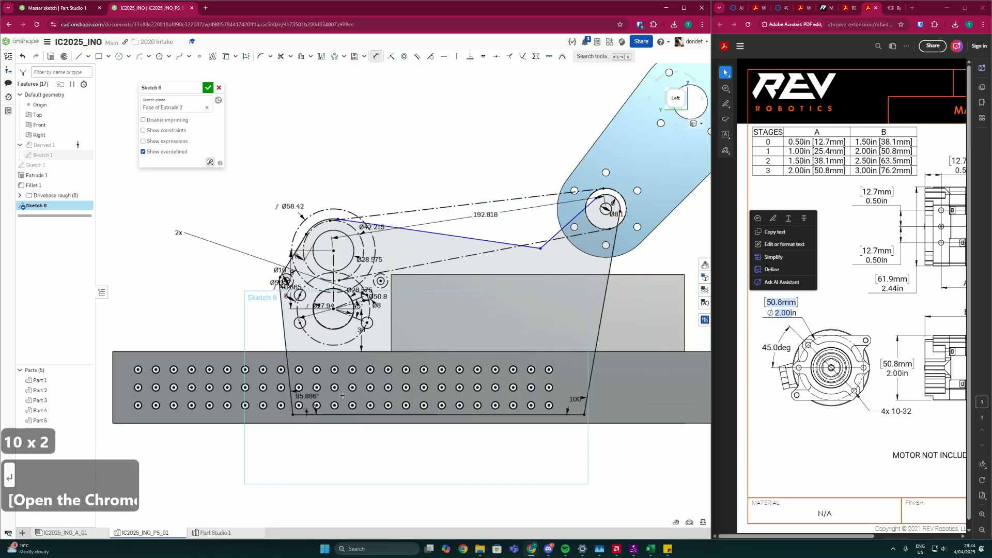
Step: Set the angle between the two upper outline lines that meet at the corner near the pivot to 130°
{"action": "scroll", "coordinate": [390, 322], "scroll_direction": "up", "scroll_amount": 3}
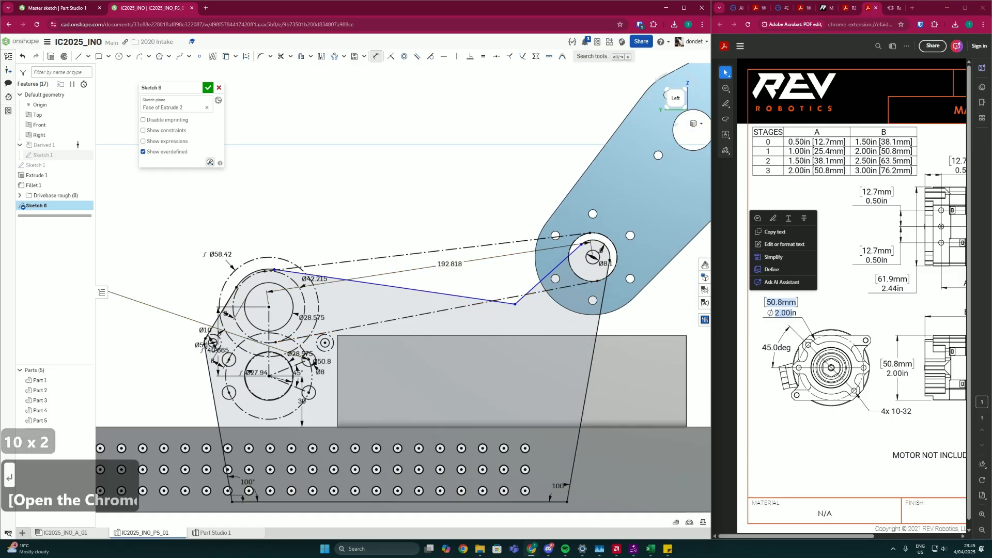
{"action": "scroll", "coordinate": [515, 303], "scroll_direction": "up", "scroll_amount": 2}
{"action": "scroll", "coordinate": [533, 292], "scroll_direction": "up", "scroll_amount": 2}
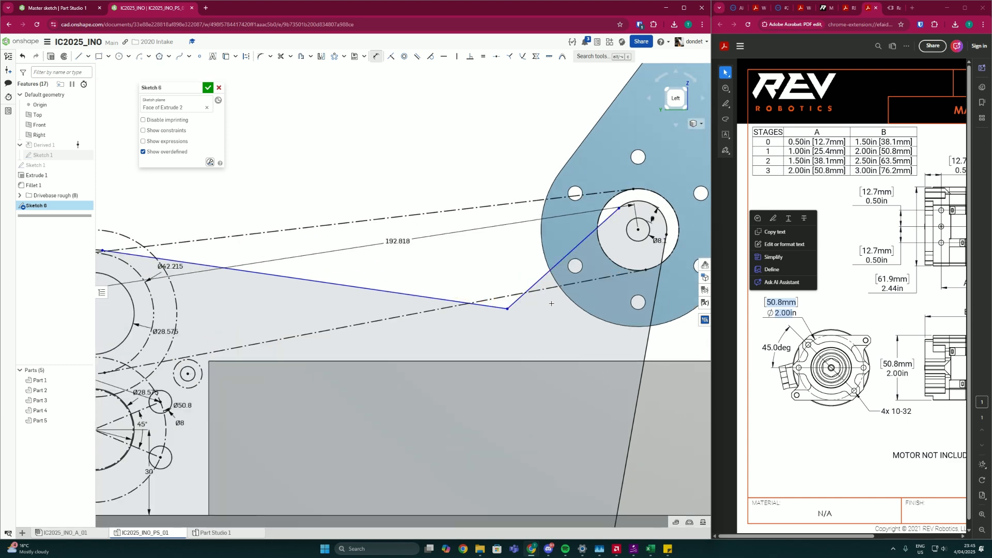
{"action": "scroll", "coordinate": [534, 292], "scroll_direction": "down", "scroll_amount": 4}
{"action": "scroll", "coordinate": [525, 344], "scroll_direction": "up", "scroll_amount": 2}
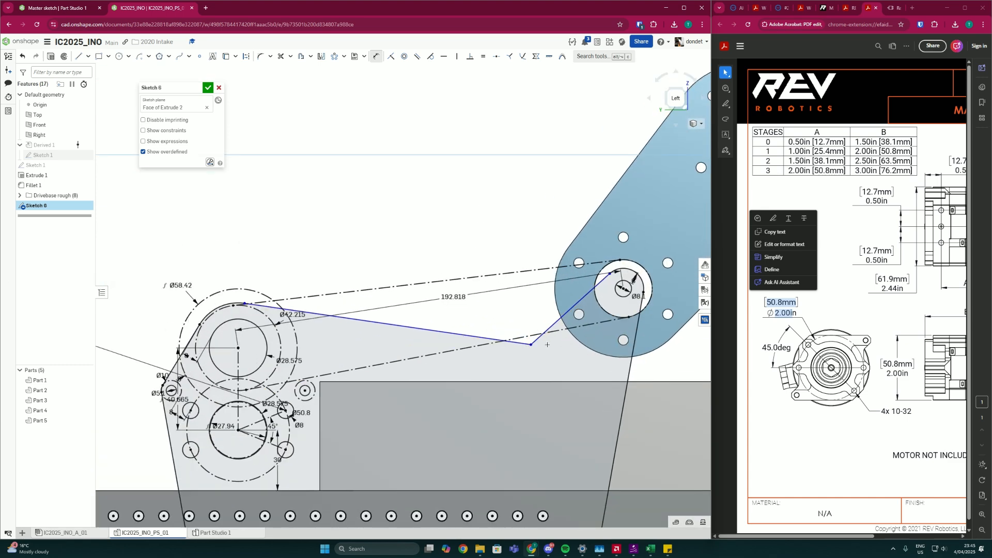
{"action": "left_click", "coordinate": [534, 343]}
{"action": "left_click", "coordinate": [525, 344]}
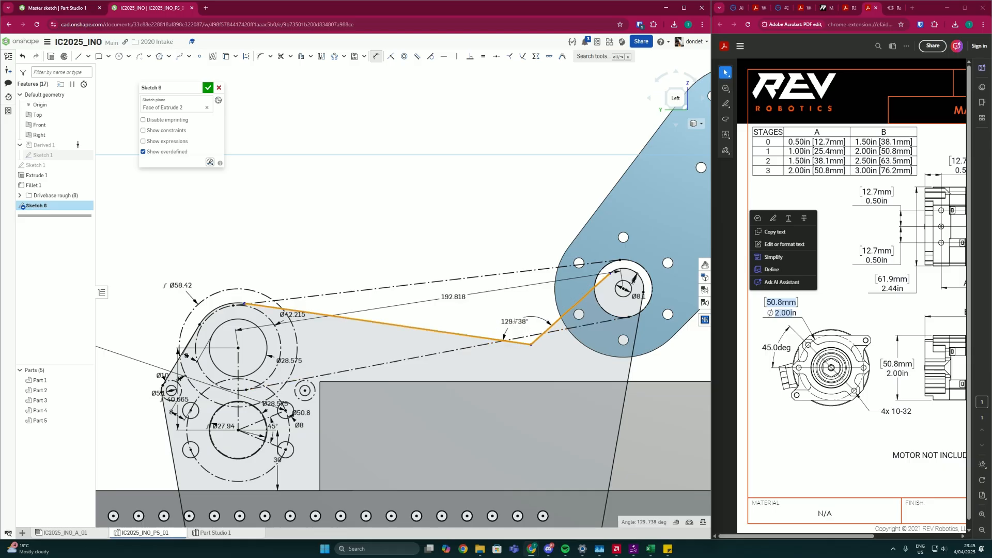
{"action": "left_click", "coordinate": [515, 321]}
{"action": "type", "text": "130"}
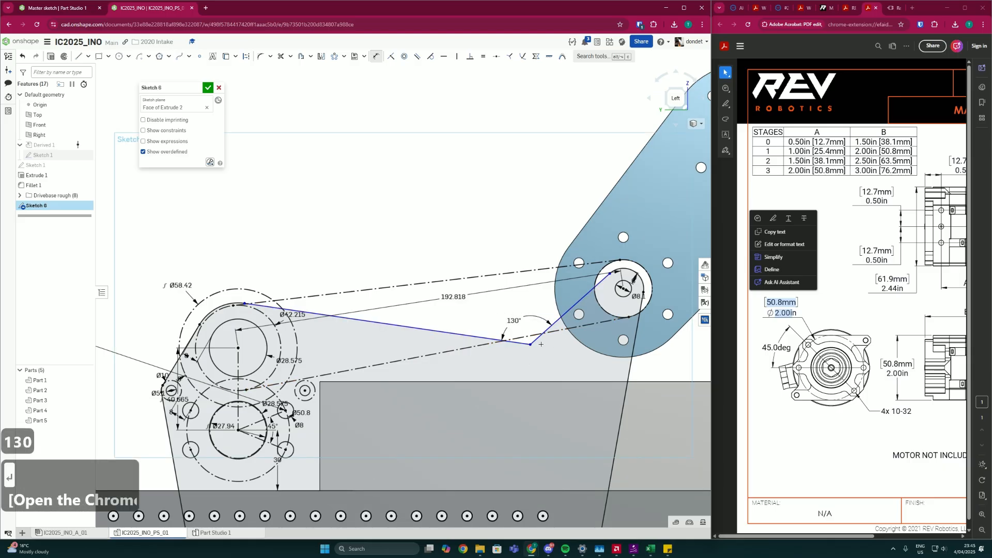
{"action": "key", "text": "Escape"}
Step: Try to reposition the corner between the two upper outline lines, and undo the change
{"action": "mouse_move", "coordinate": [501, 340]}
{"action": "left_mouse_down"}
{"action": "mouse_move", "coordinate": [519, 336]}
{"action": "mouse_move", "coordinate": [509, 336]}
{"action": "left_mouse_up"}
{"action": "key", "text": "d"}
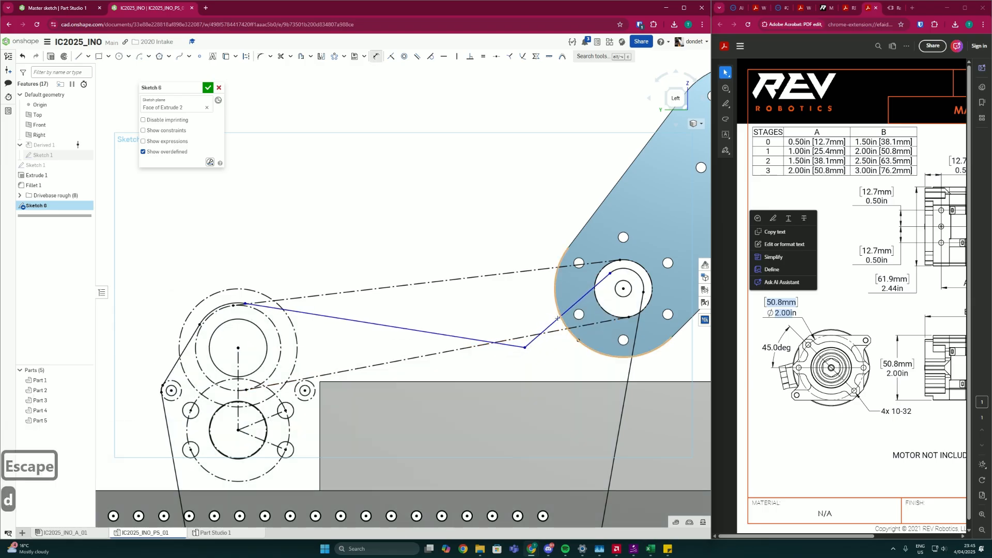
{"action": "key", "text": "ctrl+z"}
{"action": "scroll", "coordinate": [559, 342], "scroll_direction": "down", "scroll_amount": 2}
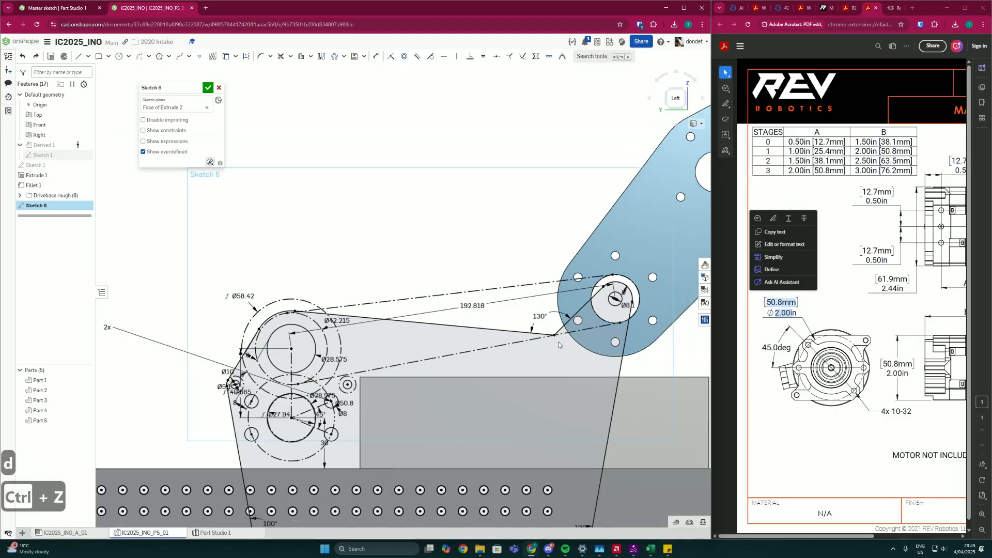
Step: Set the length of the short upper line running from the corner to the pivot arc to 45 mm, and finish the sketch
{"action": "scroll", "coordinate": [556, 343], "scroll_direction": "up", "scroll_amount": 3}
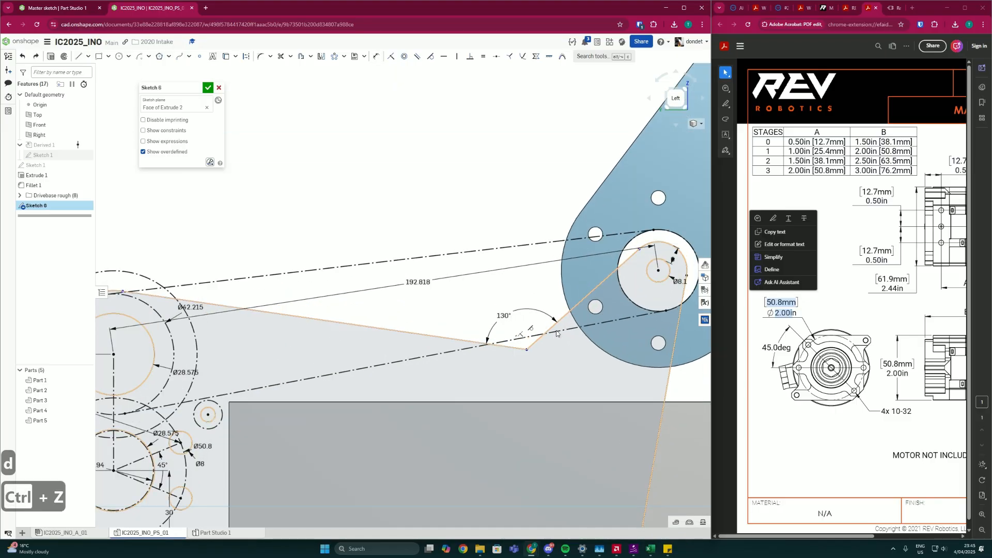
{"action": "key", "text": "d"}
{"action": "left_click", "coordinate": [529, 350]}
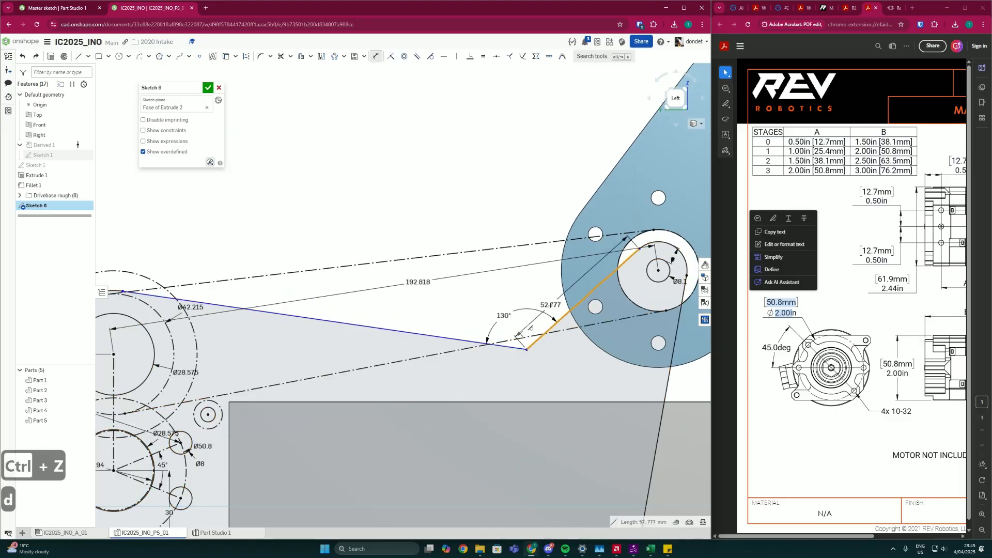
{"action": "left_click", "coordinate": [568, 326]}
{"action": "type", "text": "45"}
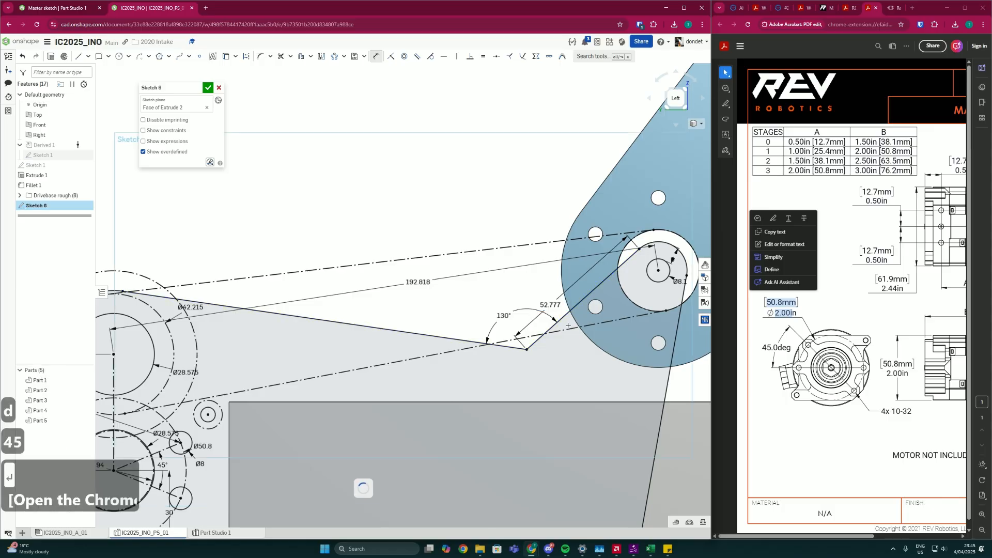
{"action": "key", "text": "Return"}
{"action": "scroll", "coordinate": [564, 331], "scroll_direction": "down", "scroll_amount": 5}
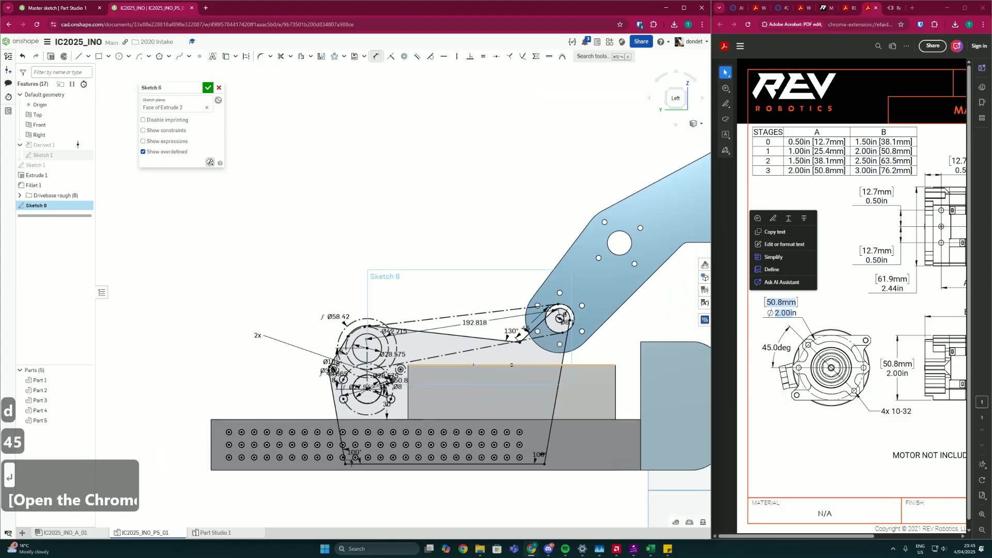
{"action": "scroll", "coordinate": [293, 328], "scroll_direction": "up", "scroll_amount": 2}
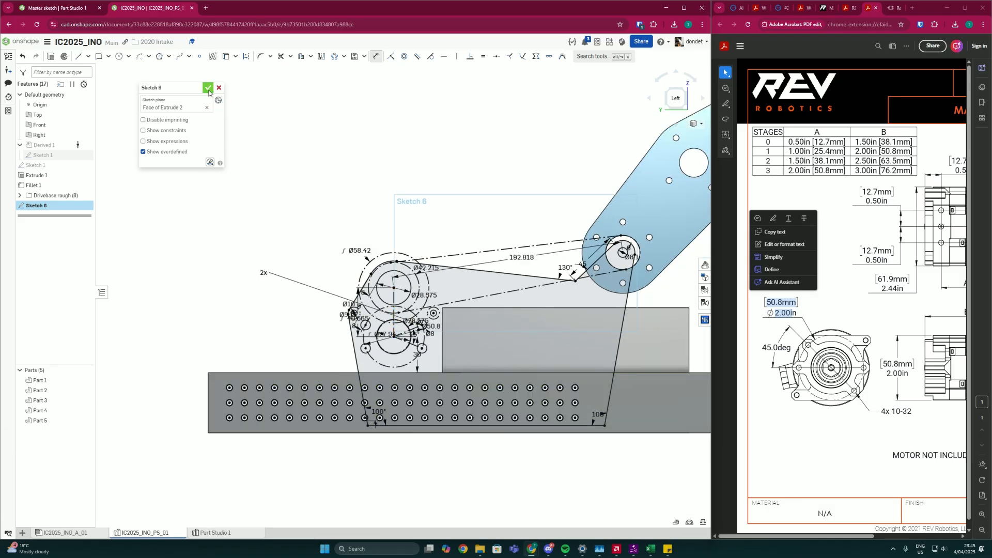
{"action": "key", "text": "Return"}
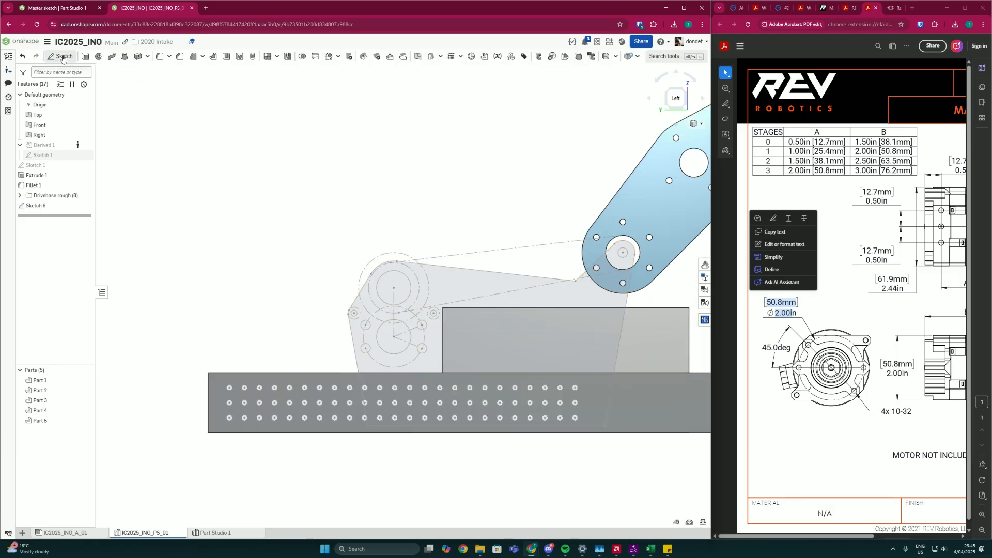
Step: Extrude both regions of the Sketch 6 plate profile 6 mm blind, adding them to Part 2
{"action": "left_click", "coordinate": [86, 57]}
{"action": "left_click", "coordinate": [472, 289]}
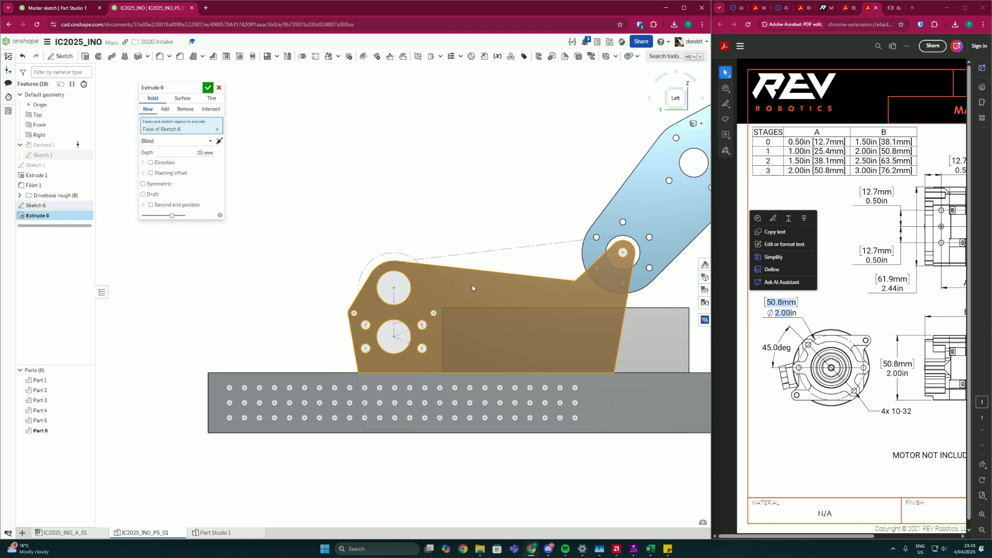
{"action": "right_click_drag", "start_coordinate": [485, 319], "coordinate": [456, 380]}
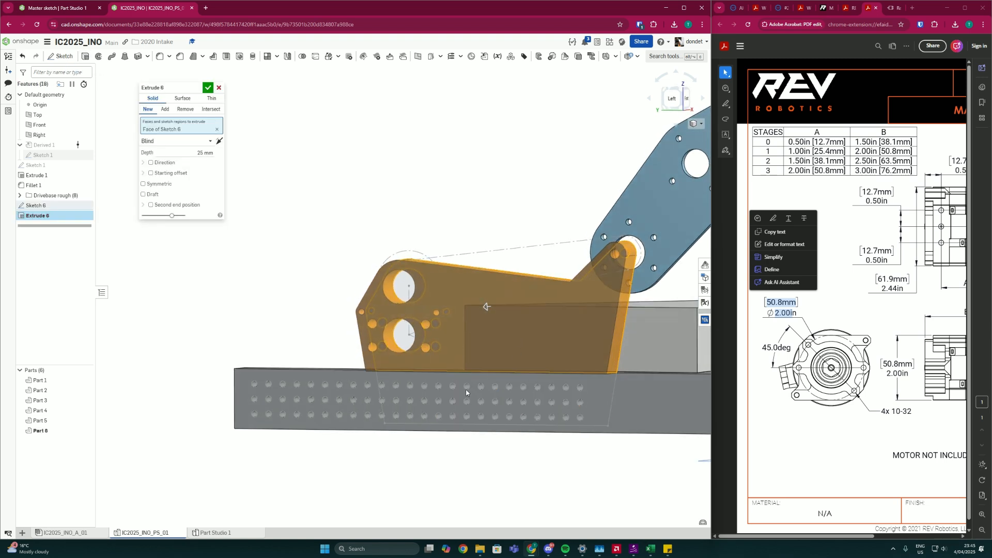
{"action": "left_click", "coordinate": [460, 385]}
{"action": "right_click_drag", "start_coordinate": [460, 385], "coordinate": [494, 413]}
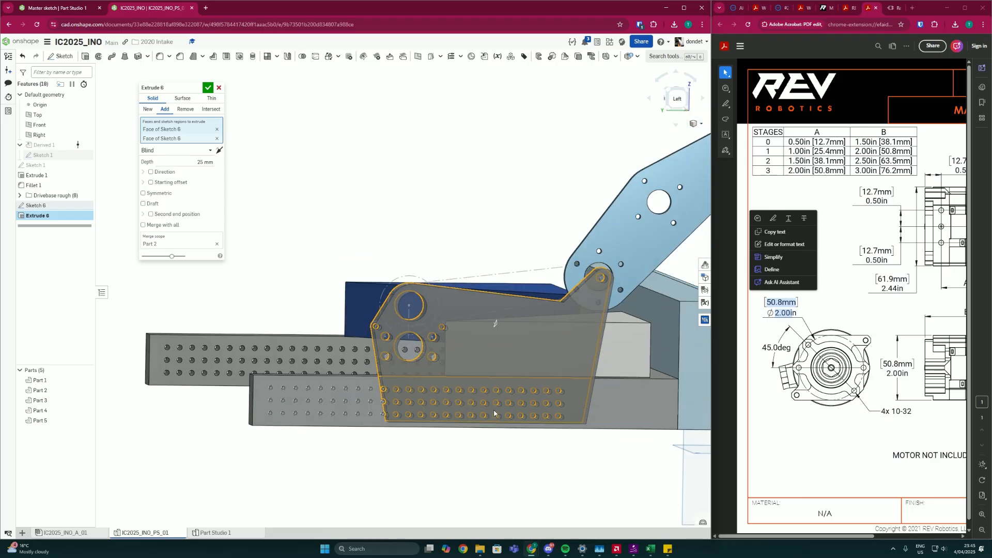
{"action": "left_click", "coordinate": [200, 161]}
{"action": "type", "text": "6"}
{"action": "key", "text": "Return"}
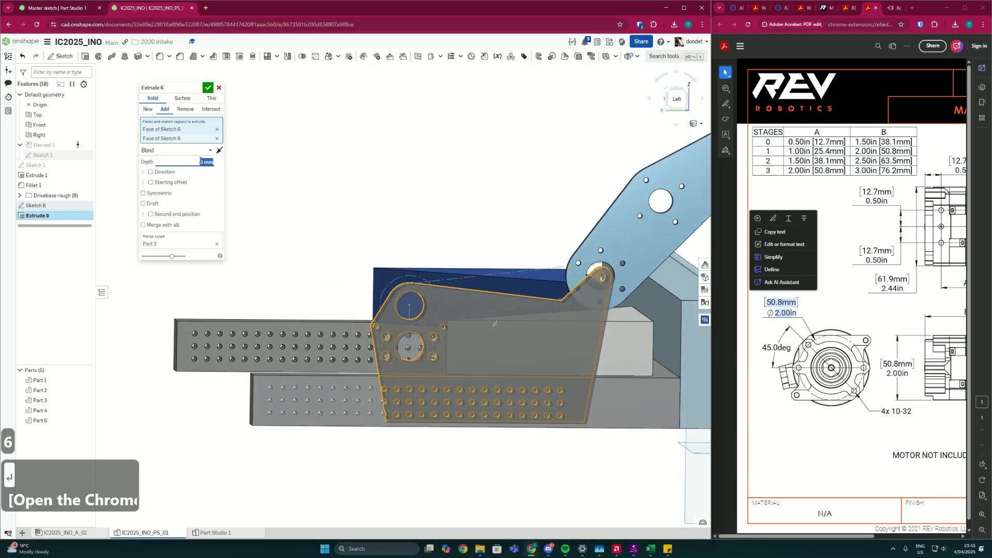
{"action": "right_click_drag", "start_coordinate": [405, 273], "coordinate": [610, 536]}
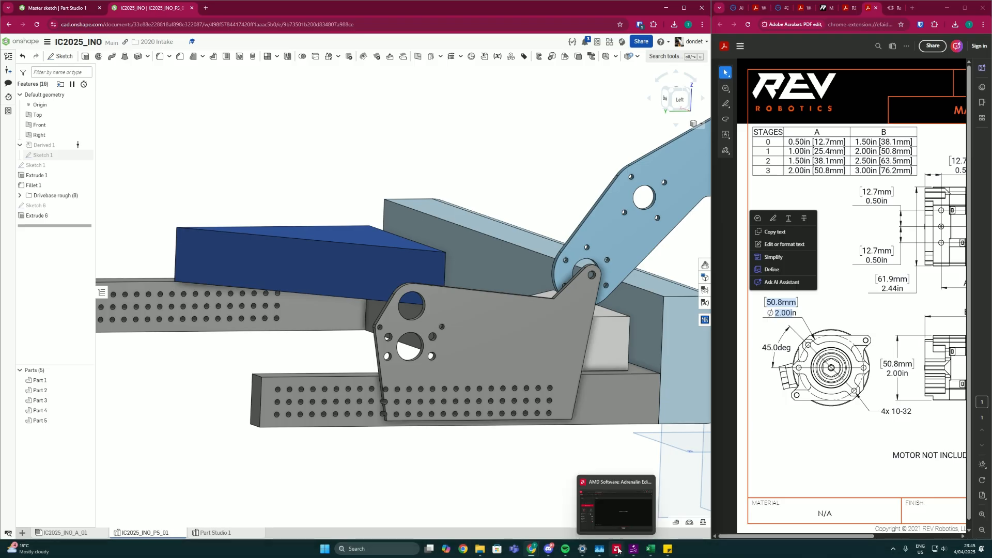
{"action": "left_click", "coordinate": [618, 550]}
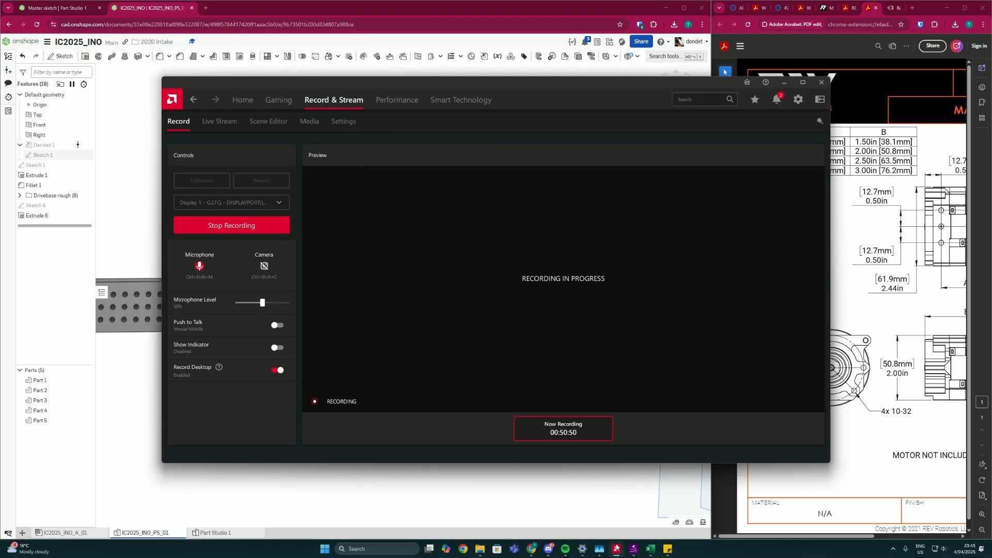
{"action": "left_click", "coordinate": [785, 84]}
Step: Inspect the extruded gearbox plate from the outside and from behind, including its holes and fit against the arm and drivebase rail
{"action": "right_click_drag", "start_coordinate": [611, 272], "coordinate": [458, 335]}
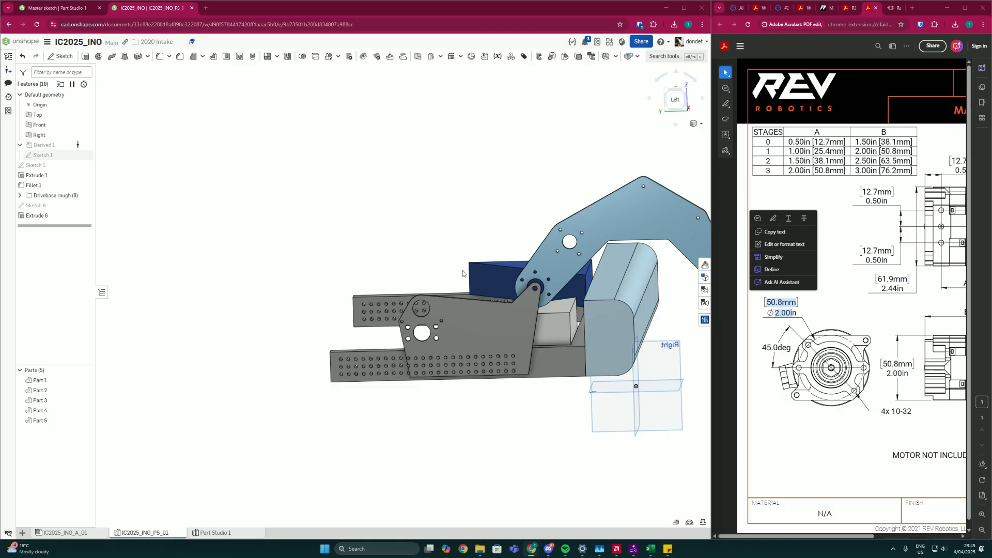
{"action": "scroll", "coordinate": [464, 303], "scroll_direction": "up", "scroll_amount": 2}
{"action": "scroll", "coordinate": [410, 357], "scroll_direction": "up", "scroll_amount": 3}
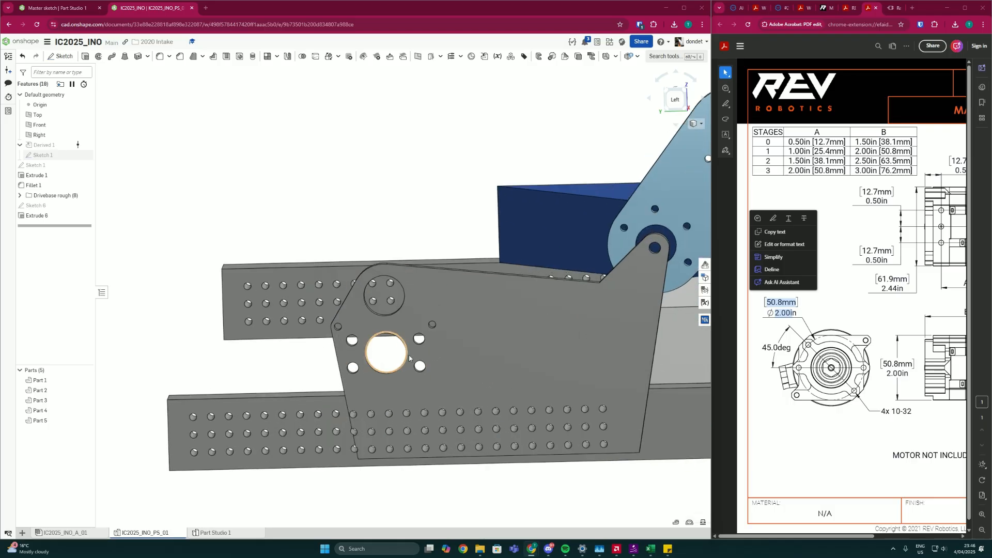
{"action": "scroll", "coordinate": [409, 357], "scroll_direction": "down", "scroll_amount": 3}
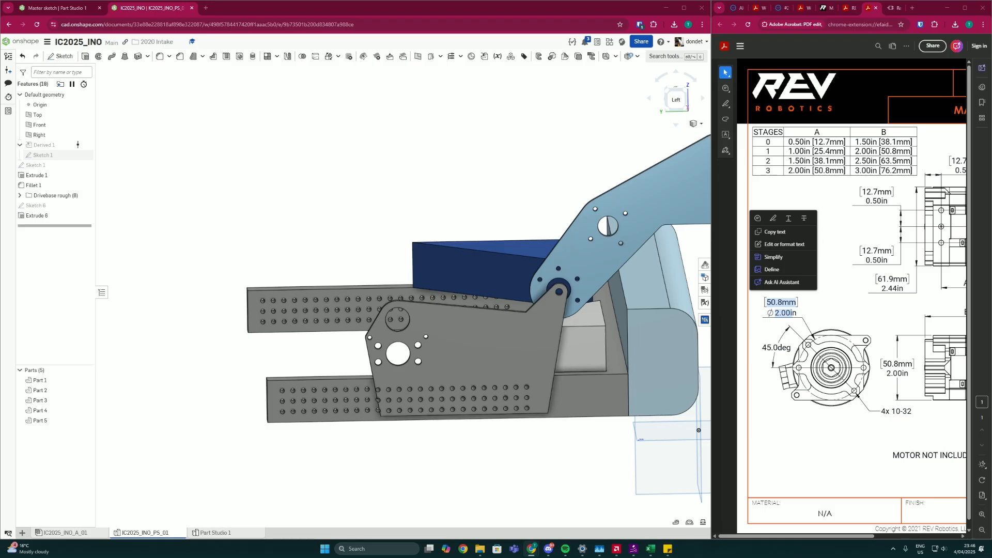
{"action": "right_click_drag", "start_coordinate": [386, 366], "coordinate": [424, 371]}
{"action": "middle_click_drag", "start_coordinate": [424, 371], "coordinate": [259, 353]}
{"action": "scroll", "coordinate": [426, 367], "scroll_direction": "up", "scroll_amount": 3}
{"action": "right_click_drag", "start_coordinate": [425, 367], "coordinate": [416, 368]}
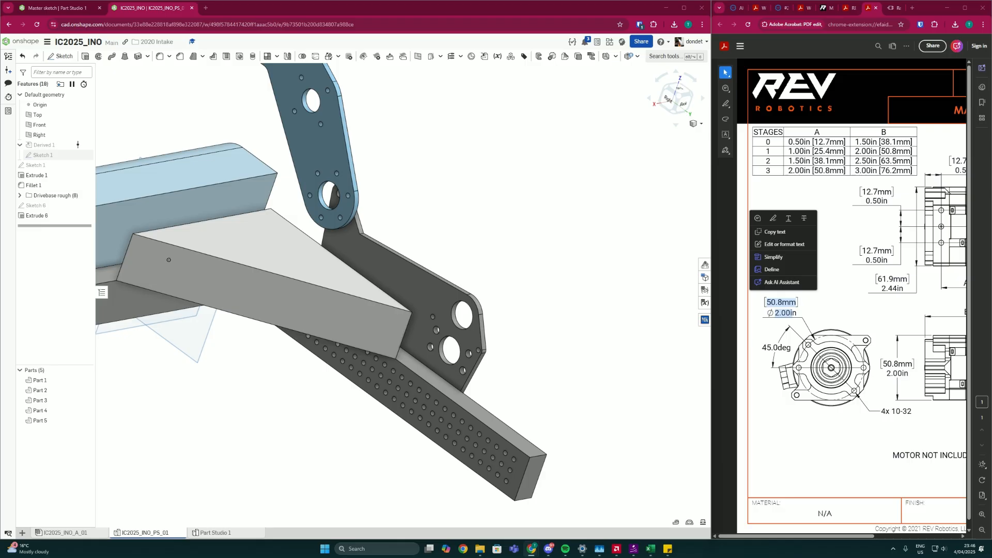
Step: Start a new sketch on the side face of the perforated drivebase rail beside the gearbox plate
{"action": "key", "text": "n"}
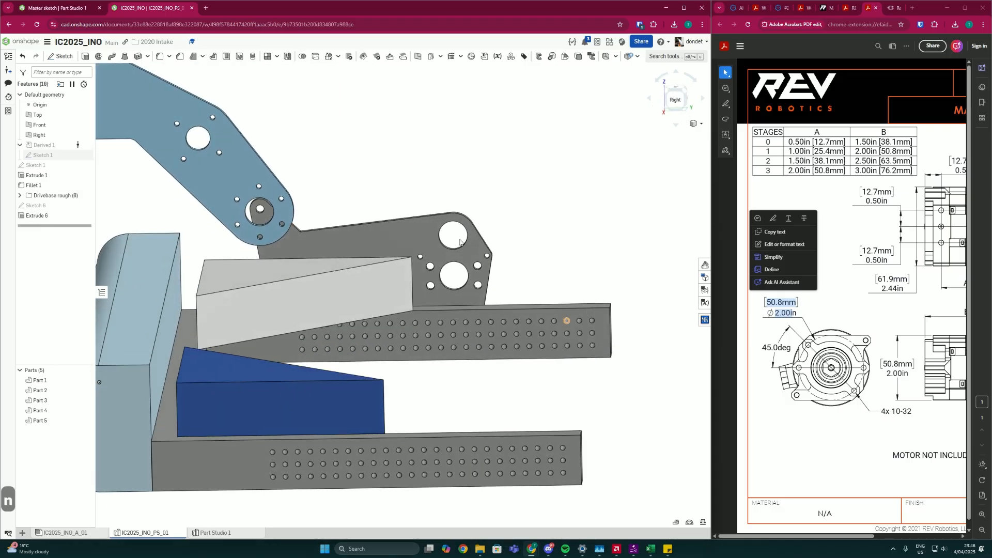
{"action": "left_click", "coordinate": [60, 56]}
{"action": "left_click", "coordinate": [472, 299]}
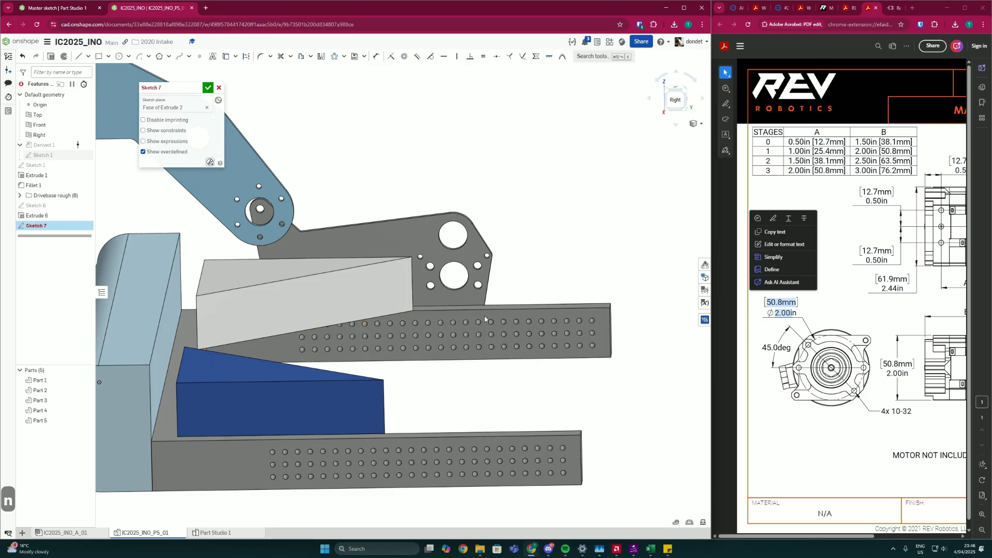
{"action": "scroll", "coordinate": [485, 319], "scroll_direction": "up", "scroll_amount": 3}
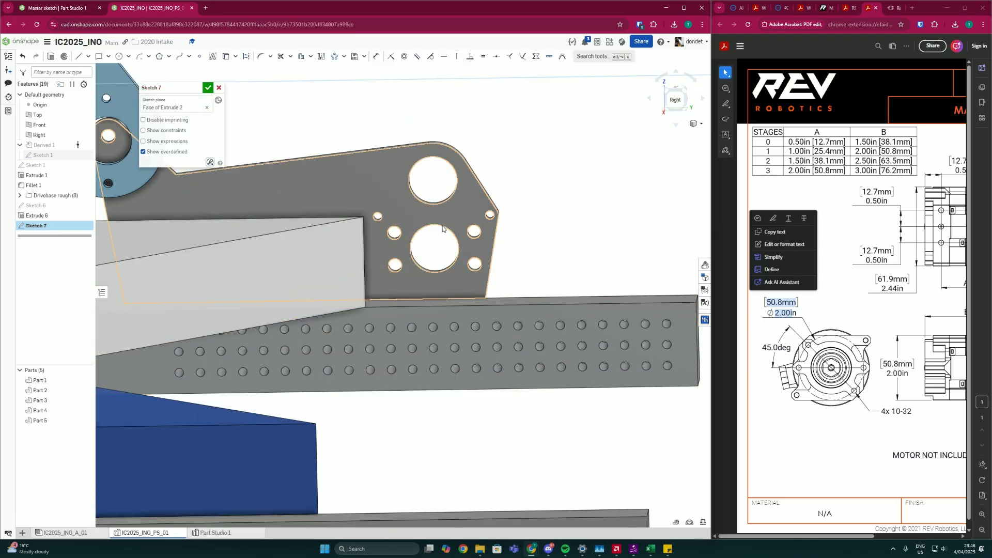
{"action": "right_click_drag", "start_coordinate": [442, 225], "coordinate": [444, 227]}
Step: Project the gearbox plate's lower large hole, the four mounting holes around it and the two small outer holes into Sketch 7
{"action": "key", "text": "u"}
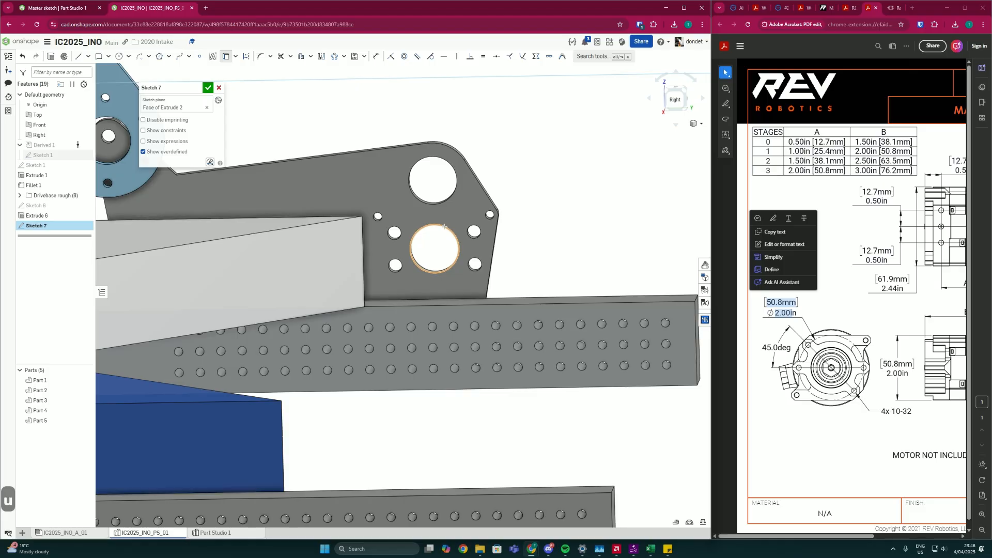
{"action": "left_click", "coordinate": [444, 226]}
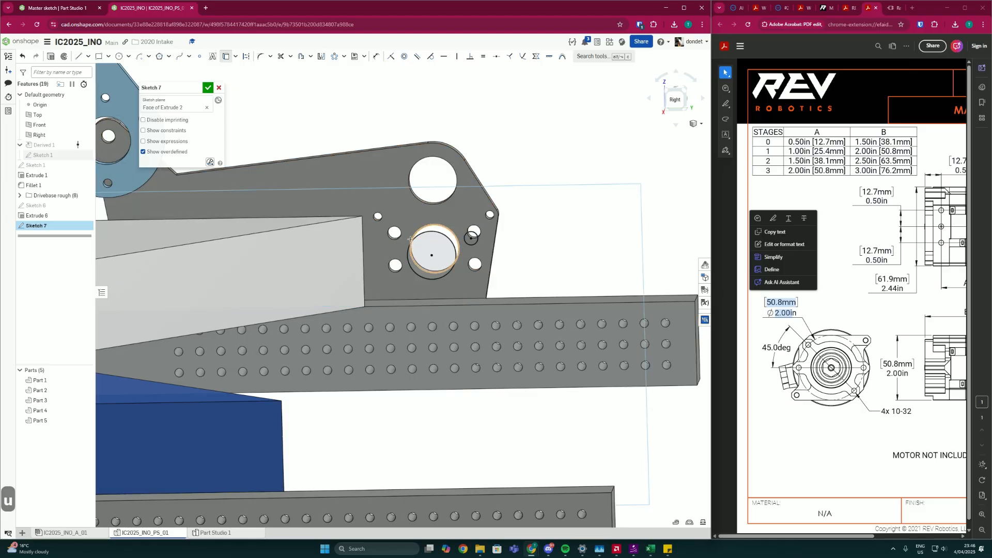
{"action": "left_click", "coordinate": [392, 237]}
{"action": "left_click", "coordinate": [394, 269]}
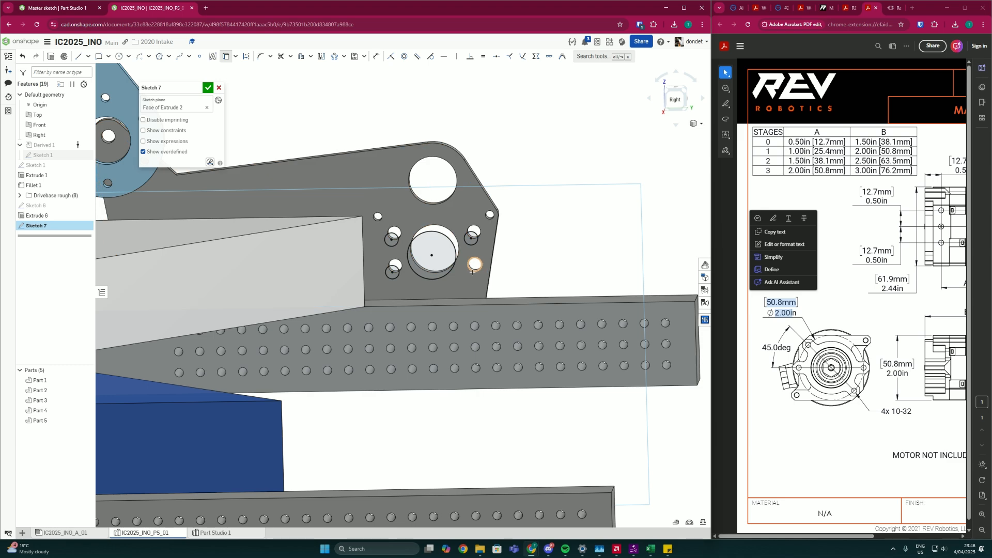
{"action": "scroll", "coordinate": [490, 224], "scroll_direction": "up", "scroll_amount": 2}
{"action": "left_click", "coordinate": [489, 216]}
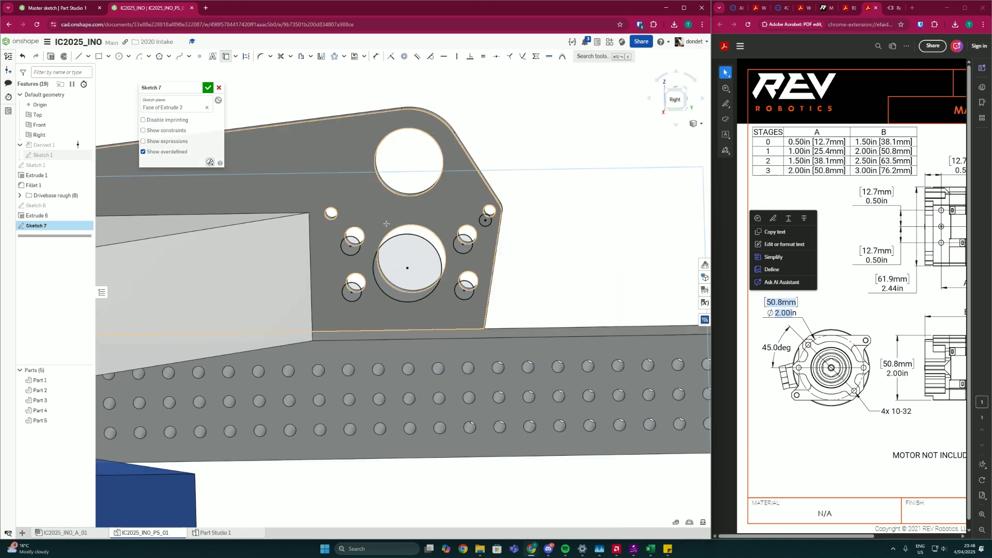
{"action": "key", "text": "Escape"}
Step: Convert the four projected mounting holes around the lower large hole to construction geometry, and project the upper large hole into the sketch
{"action": "scroll", "coordinate": [457, 256], "scroll_direction": "down", "scroll_amount": 1}
{"action": "left_click", "coordinate": [459, 254]}
{"action": "left_click", "coordinate": [462, 287]}
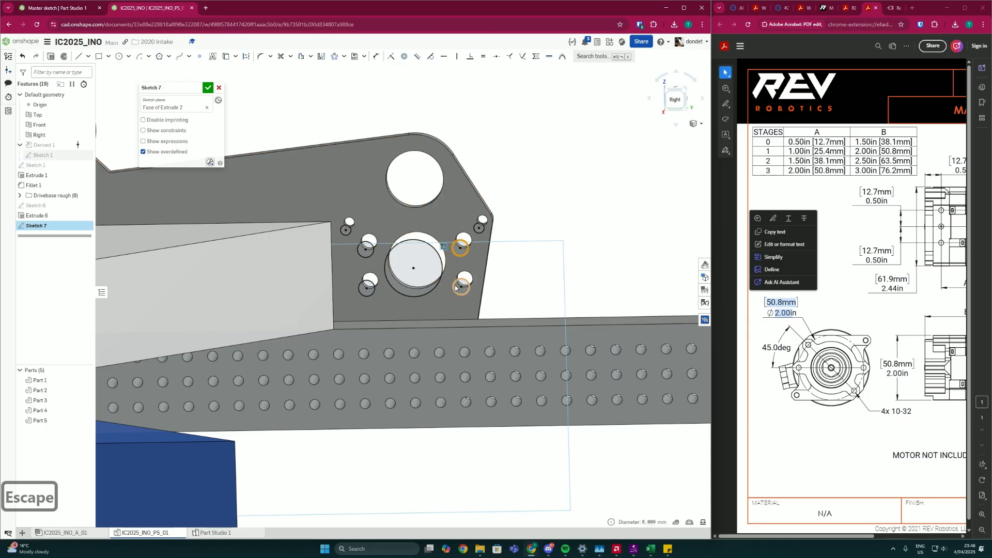
{"action": "left_click", "coordinate": [372, 291]}
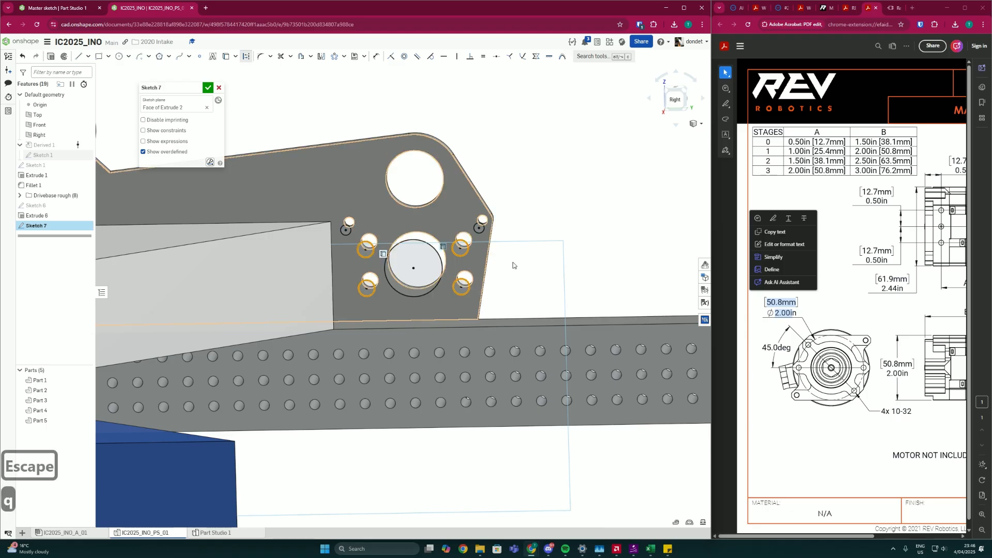
{"action": "key", "text": "q"}
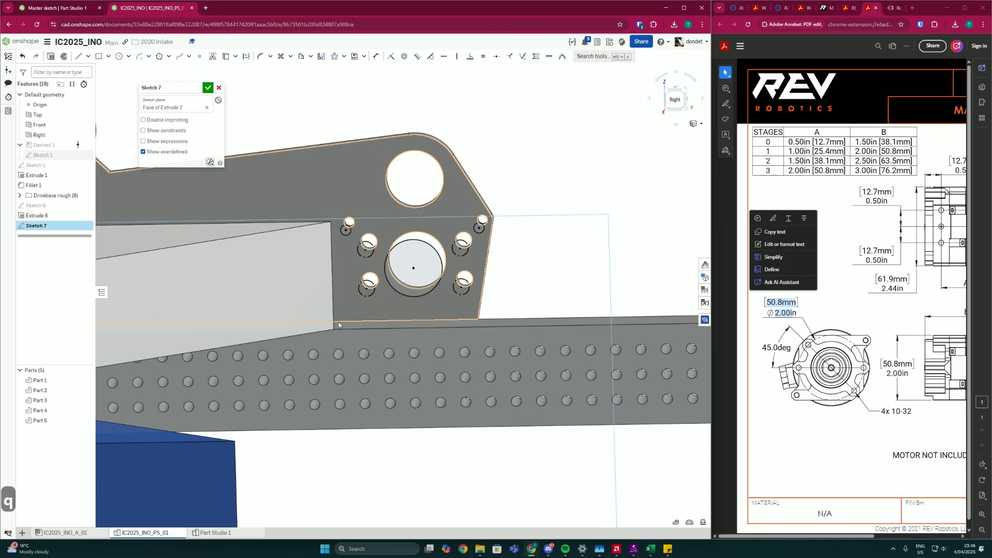
{"action": "left_click", "coordinate": [414, 207]}
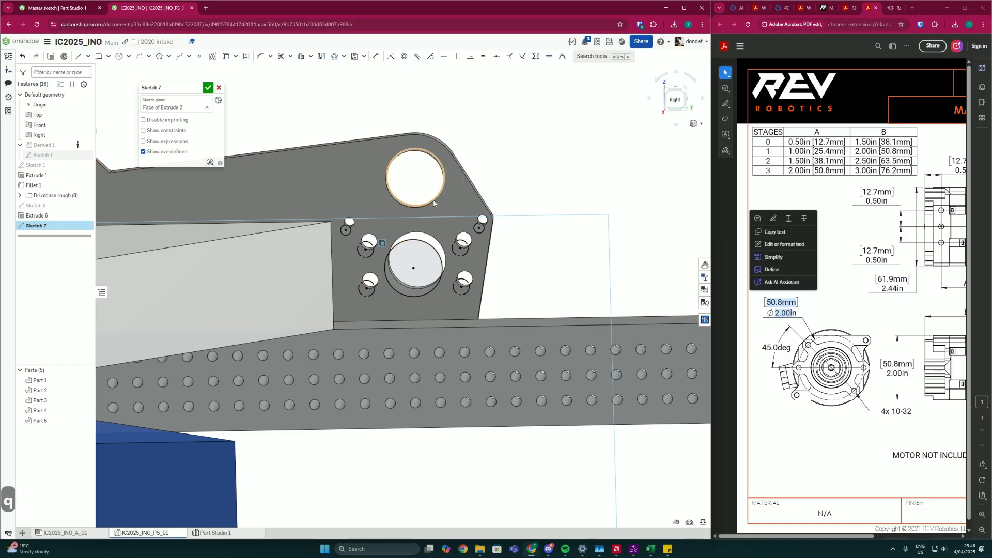
{"action": "key", "text": "u"}
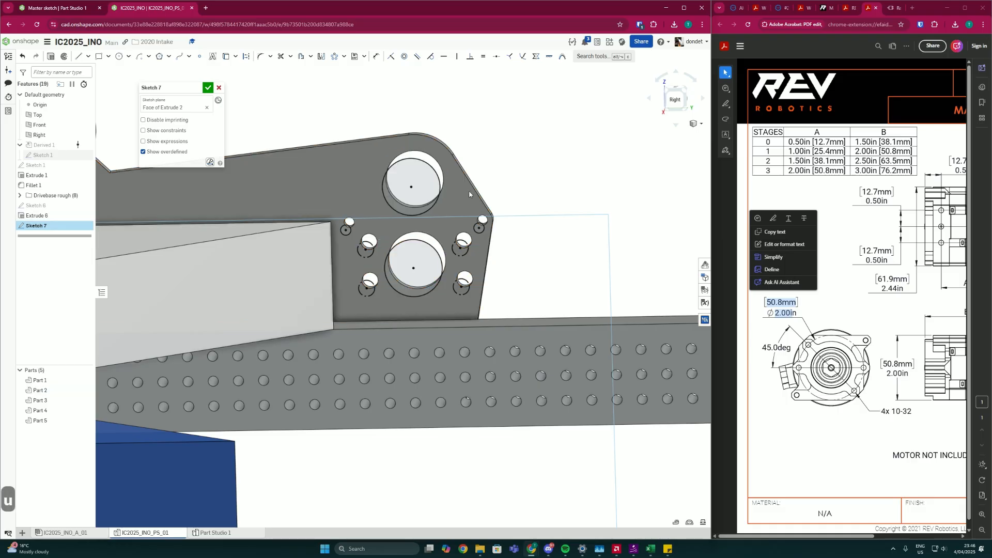
Step: Sketch arcs centred on the upper large hole and on each small outer hole, the last one with a radius of about 5.65 mm
{"action": "scroll", "coordinate": [478, 198], "scroll_direction": "down", "scroll_amount": 3}
{"action": "mouse_move", "coordinate": [477, 199]}
{"action": "right_mouse_down"}
{"action": "mouse_move", "coordinate": [389, 249]}
{"action": "mouse_move", "coordinate": [463, 243]}
{"action": "mouse_move", "coordinate": [443, 233]}
{"action": "right_mouse_up"}
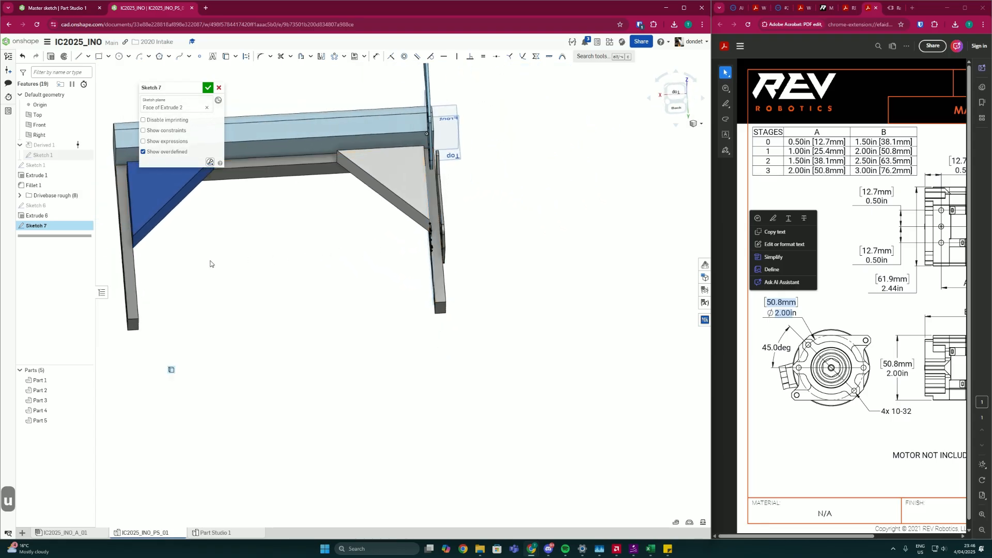
{"action": "mouse_move", "coordinate": [361, 274]}
{"action": "right_mouse_down"}
{"action": "mouse_move", "coordinate": [456, 231]}
{"action": "mouse_move", "coordinate": [430, 231]}
{"action": "right_mouse_up"}
{"action": "scroll", "coordinate": [406, 148], "scroll_direction": "up", "scroll_amount": 3}
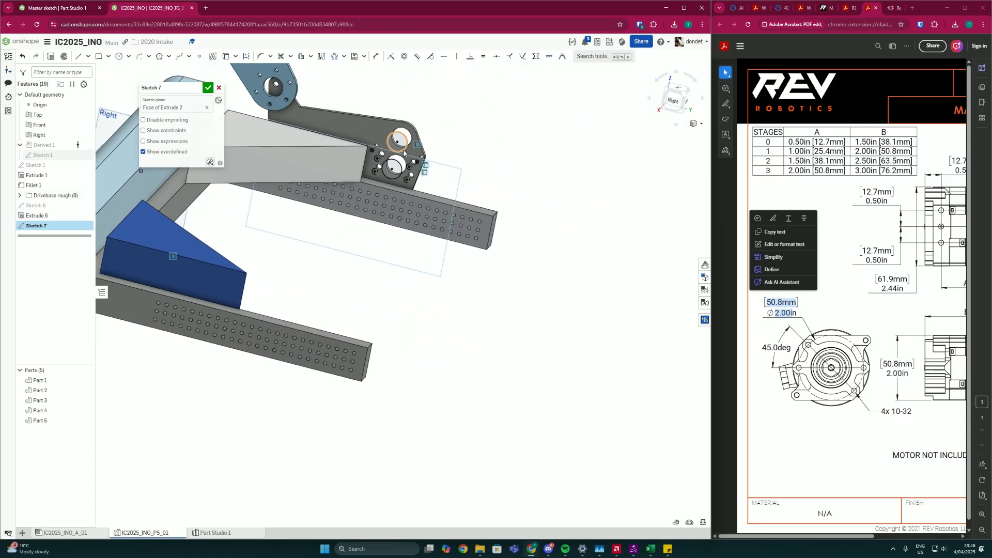
{"action": "scroll", "coordinate": [395, 146], "scroll_direction": "up", "scroll_amount": 2}
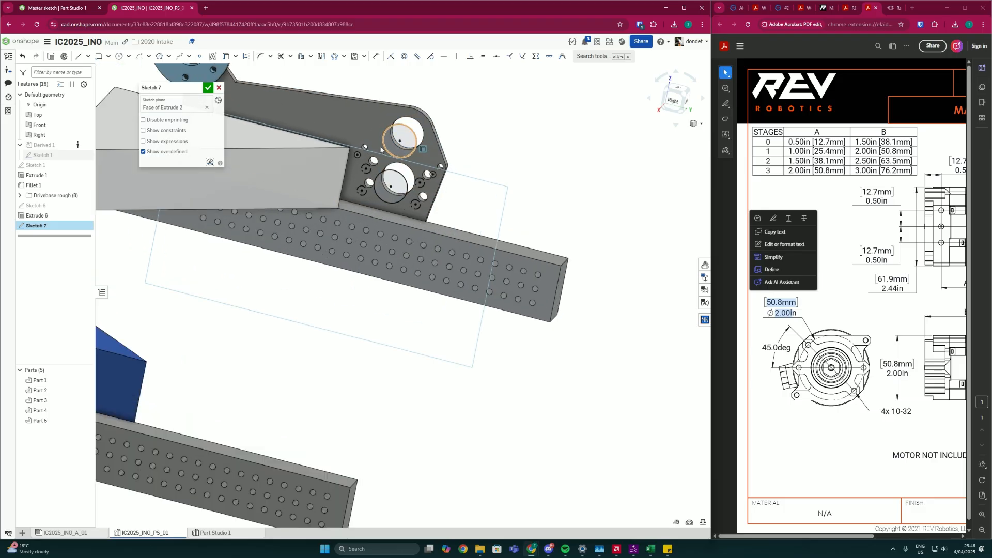
{"action": "scroll", "coordinate": [408, 201], "scroll_direction": "up", "scroll_amount": 3}
{"action": "key", "text": "n"}
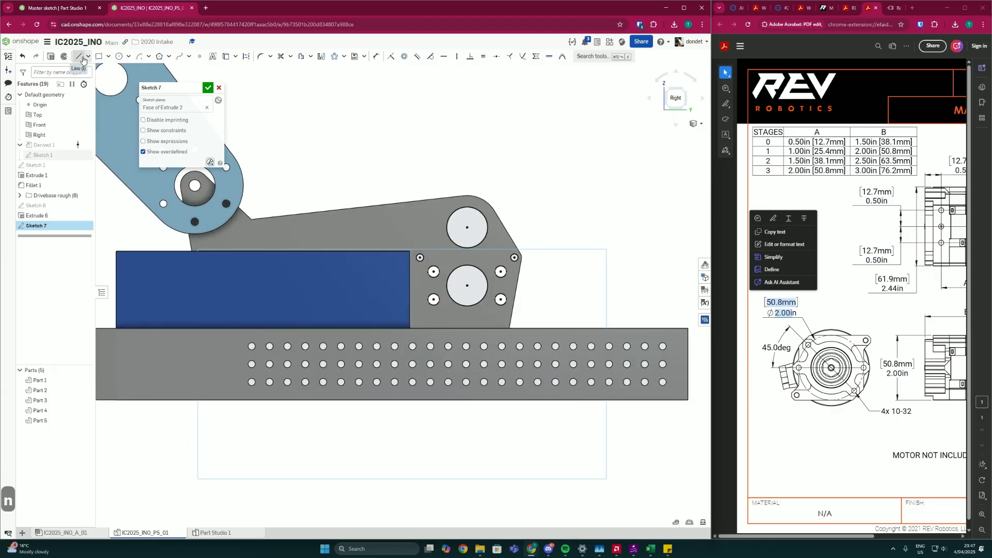
{"action": "key", "text": "Escape"}
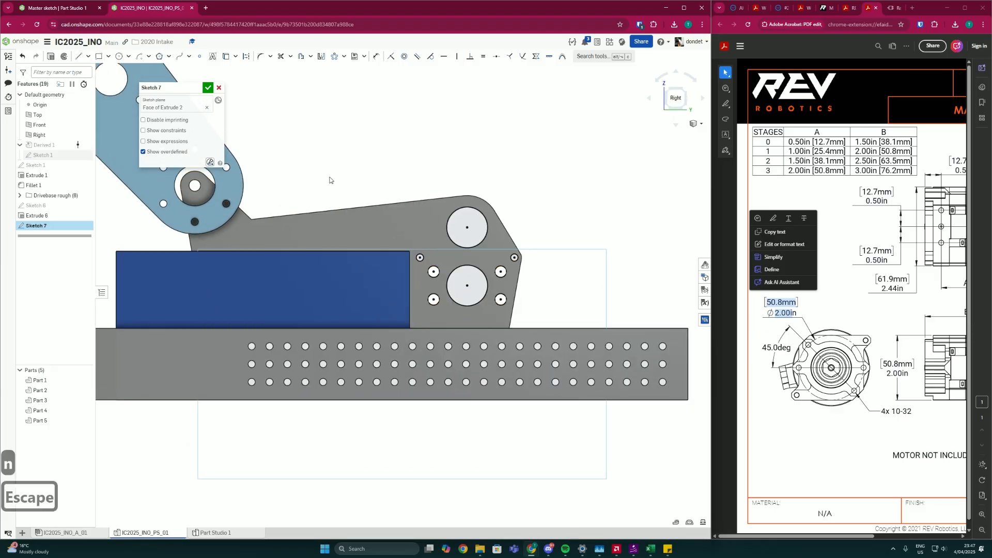
{"action": "left_click", "coordinate": [139, 56]}
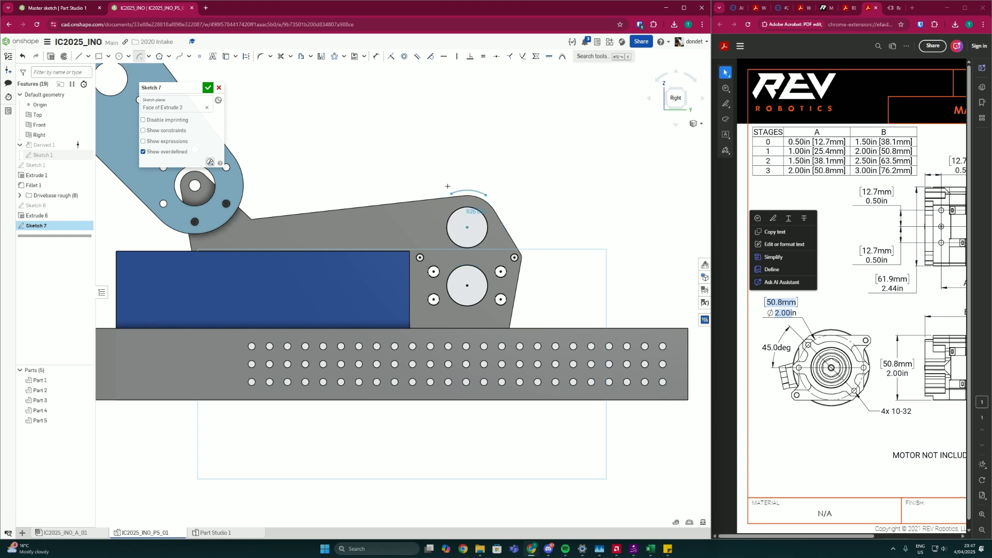
{"action": "scroll", "coordinate": [420, 257], "scroll_direction": "up", "scroll_amount": 3}
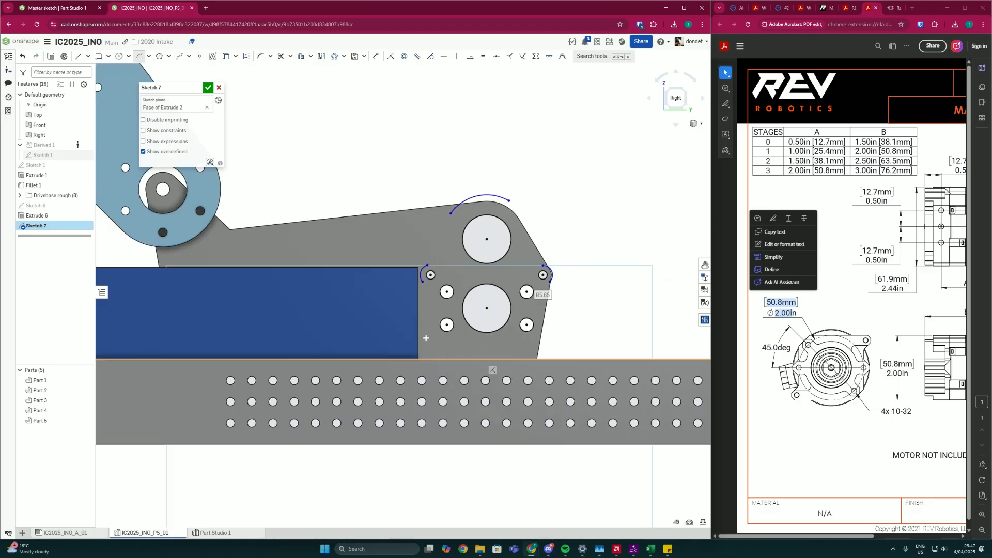
Step: Connect the ends of the upper arc to the two small-hole arcs with lines about 33 mm and 43 mm long
{"action": "key", "text": "n"}
{"action": "scroll", "coordinate": [455, 359], "scroll_direction": "down", "scroll_amount": 3}
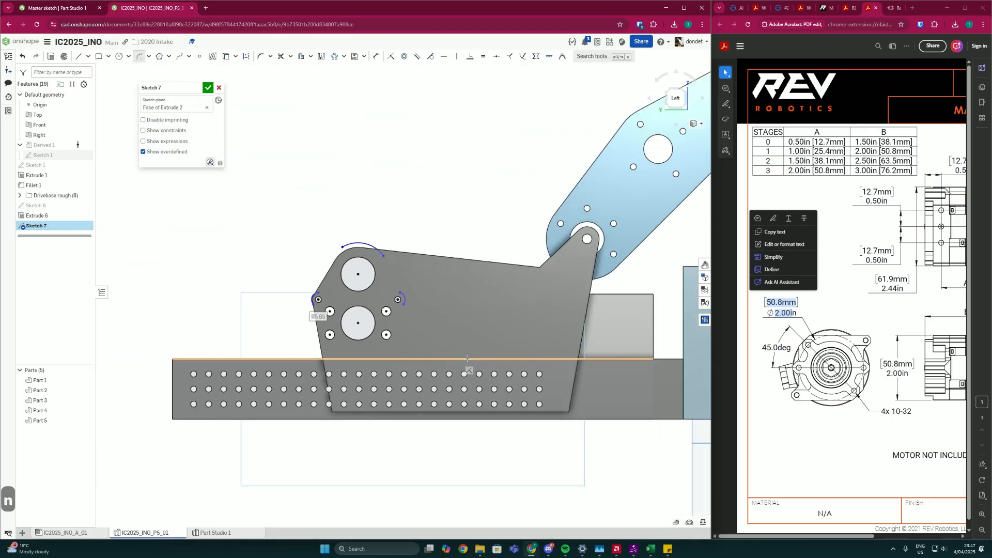
{"action": "right_click_drag", "start_coordinate": [449, 358], "coordinate": [354, 364]}
{"action": "scroll", "coordinate": [442, 371], "scroll_direction": "down", "scroll_amount": 4}
{"action": "left_click", "coordinate": [676, 98]}
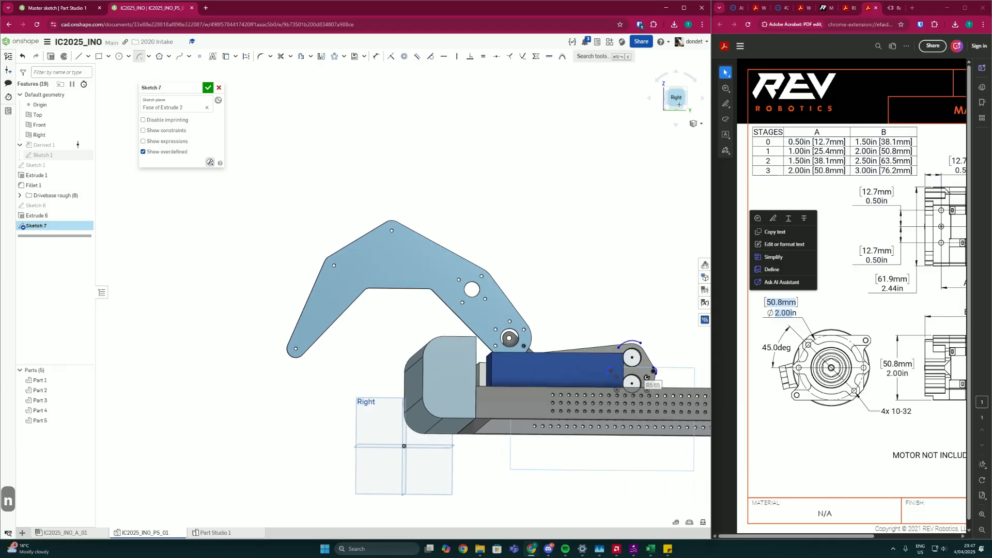
{"action": "middle_click_drag", "start_coordinate": [602, 348], "coordinate": [439, 313]}
{"action": "scroll", "coordinate": [438, 312], "scroll_direction": "up", "scroll_amount": 5}
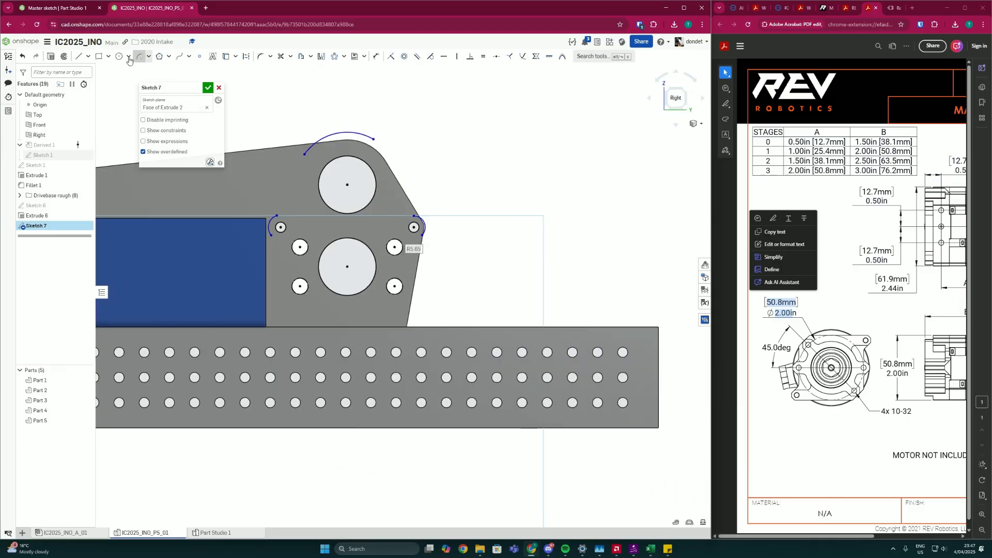
{"action": "left_click", "coordinate": [78, 55]}
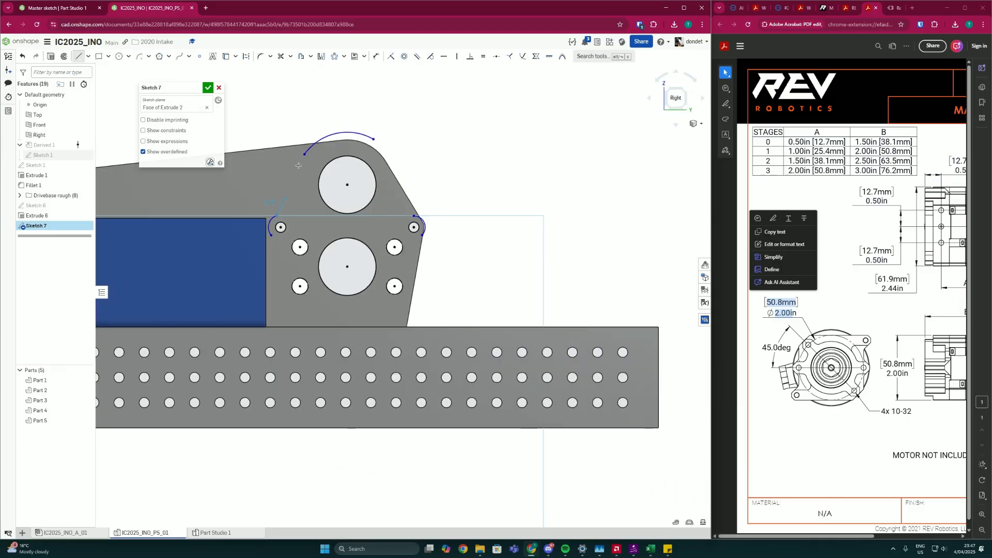
{"action": "left_click_drag", "start_coordinate": [304, 154], "coordinate": [277, 215]}
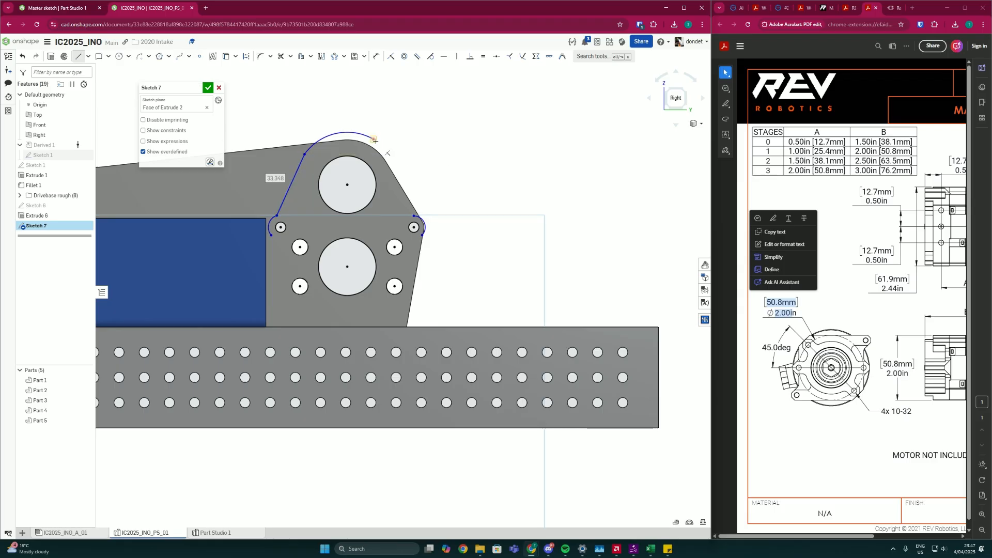
{"action": "mouse_move", "coordinate": [374, 139]}
{"action": "left_mouse_down"}
{"action": "mouse_move", "coordinate": [421, 224]}
{"action": "mouse_move", "coordinate": [413, 216]}
{"action": "left_mouse_up"}
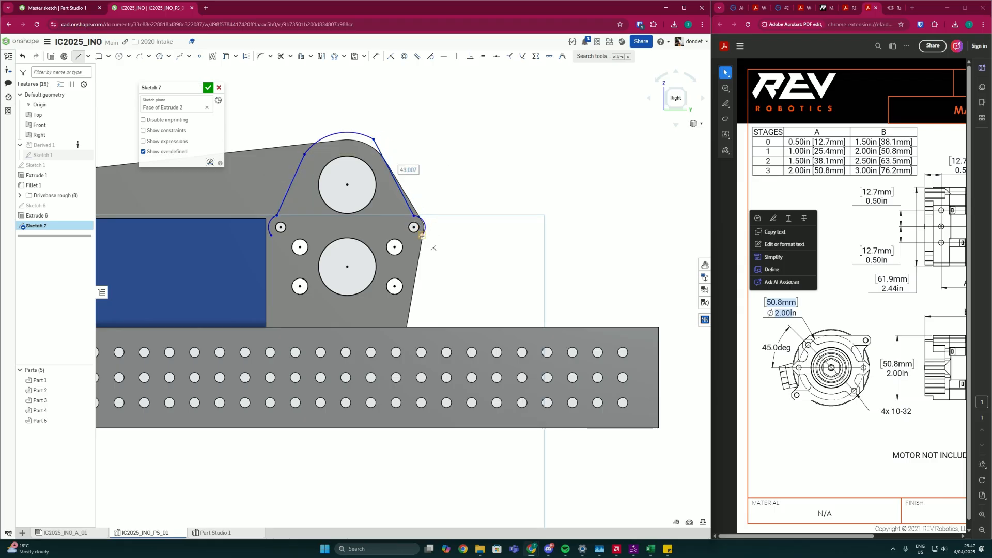
Step: Try a line from the outer small-hole arc down to the rail's lower edge, and delete it
{"action": "left_click_drag", "start_coordinate": [434, 348], "coordinate": [403, 428]}
{"action": "key", "text": "Escape"}
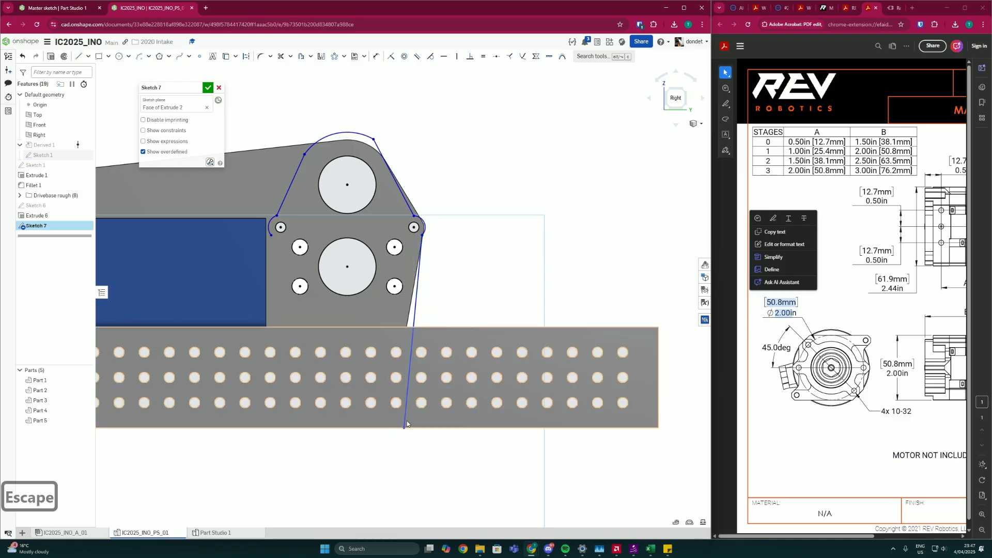
{"action": "left_click", "coordinate": [406, 423]}
{"action": "key", "text": "Delete"}
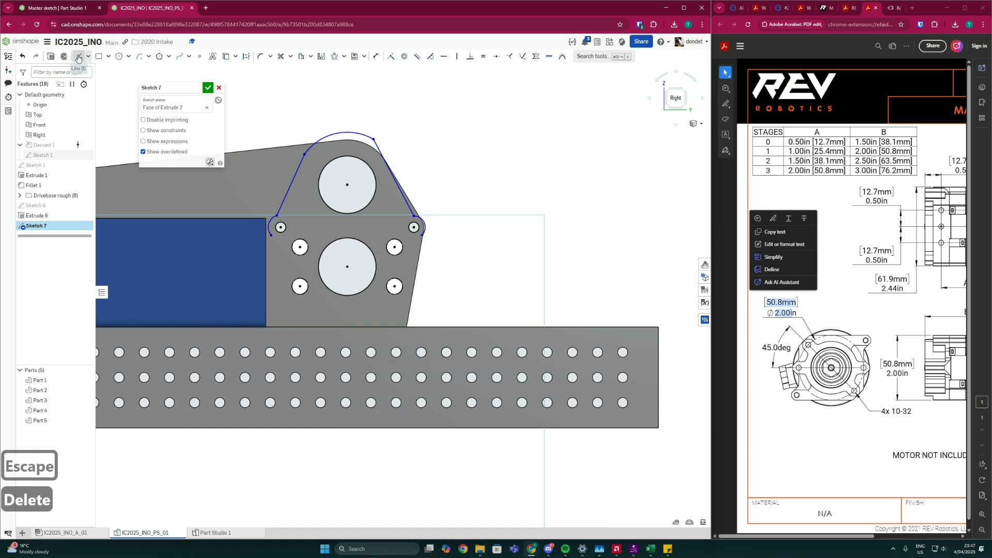
Step: Close the outline across the rail with a side line about 92 mm long, a horizontal base about 62 mm long and a second side line
{"action": "left_click", "coordinate": [79, 57]}
{"action": "left_click", "coordinate": [422, 236]}
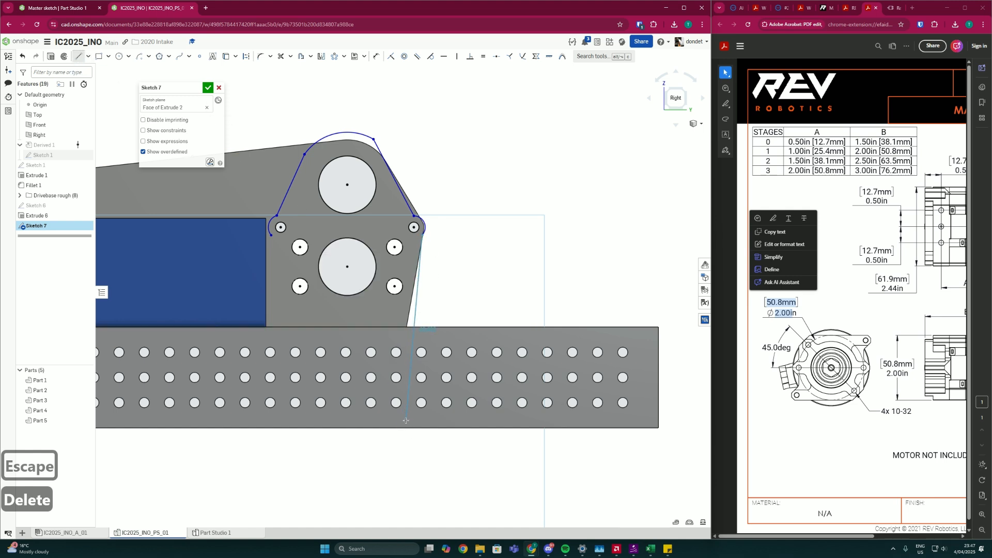
{"action": "left_click", "coordinate": [406, 420]}
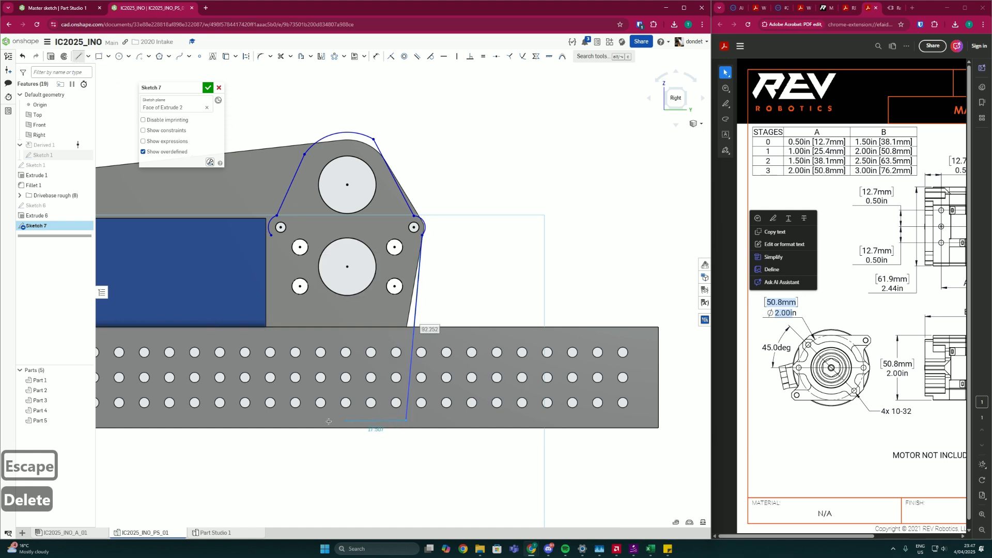
{"action": "left_click", "coordinate": [281, 420]}
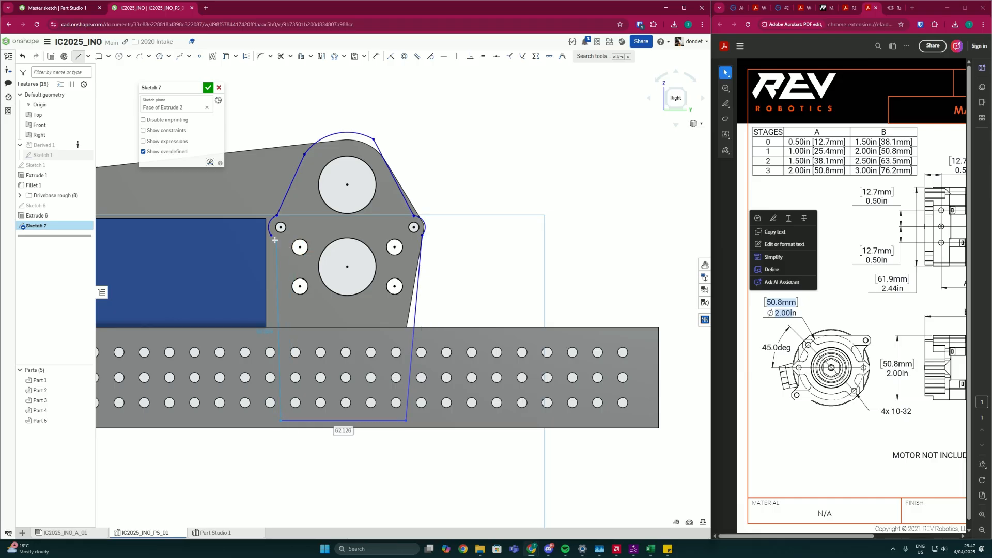
{"action": "left_click", "coordinate": [271, 236]}
{"action": "key", "text": "Escape"}
Step: Make the two upper side lines tangent to the arc around the upper large hole
{"action": "scroll", "coordinate": [439, 182], "scroll_direction": "up", "scroll_amount": 2}
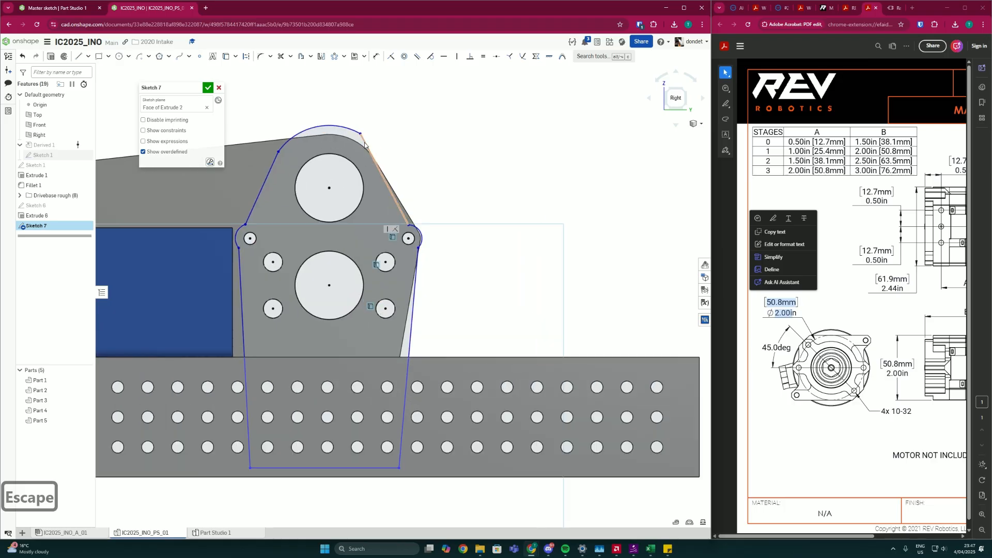
{"action": "key", "text": "t"}
{"action": "left_click", "coordinate": [365, 147]}
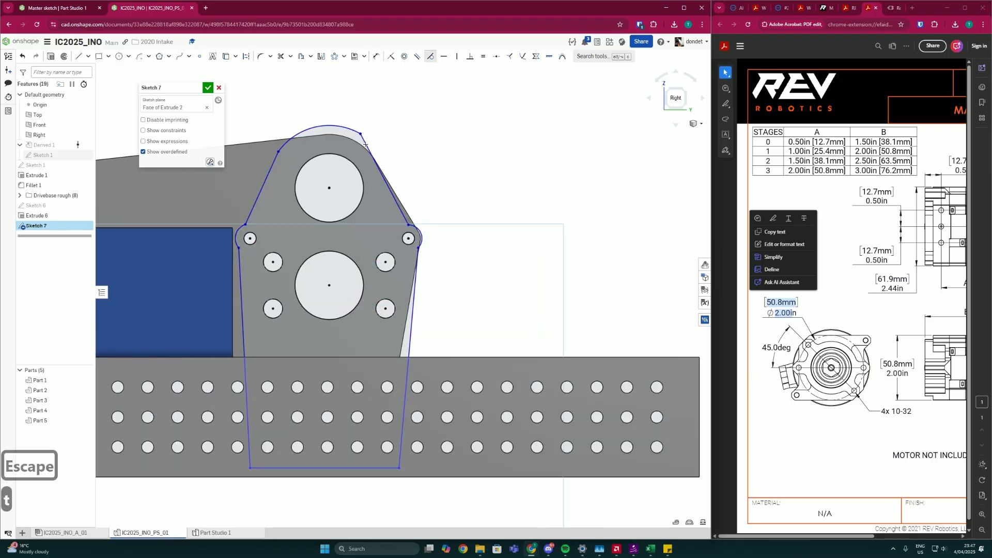
{"action": "left_click", "coordinate": [287, 162]}
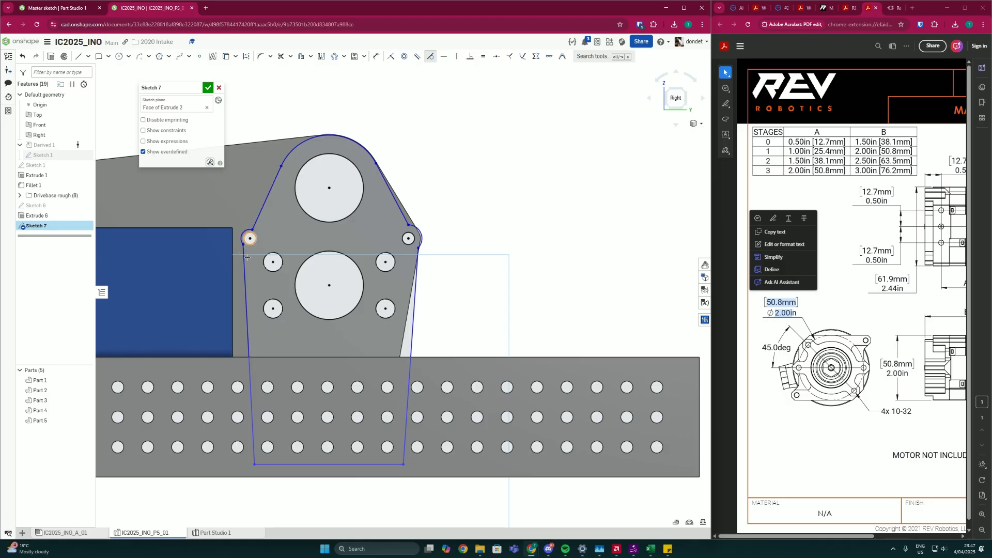
Step: Make the two lower side lines tangent to the arcs around the inner and outer small holes
{"action": "scroll", "coordinate": [251, 241], "scroll_direction": "up", "scroll_amount": 3}
{"action": "scroll", "coordinate": [251, 243], "scroll_direction": "up", "scroll_amount": 3}
{"action": "key", "text": "Escape"}
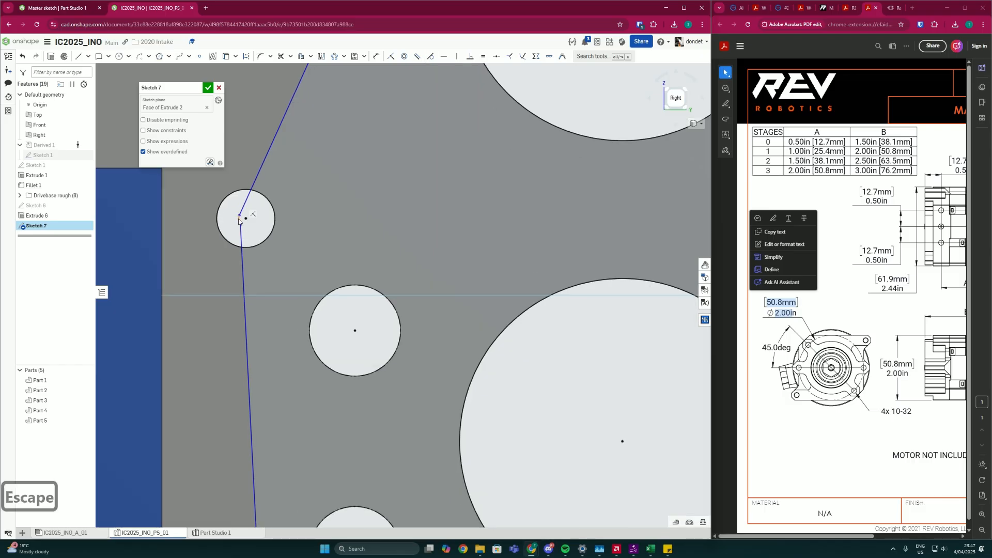
{"action": "scroll", "coordinate": [210, 228], "scroll_direction": "down", "scroll_amount": 5}
{"action": "key", "text": "t"}
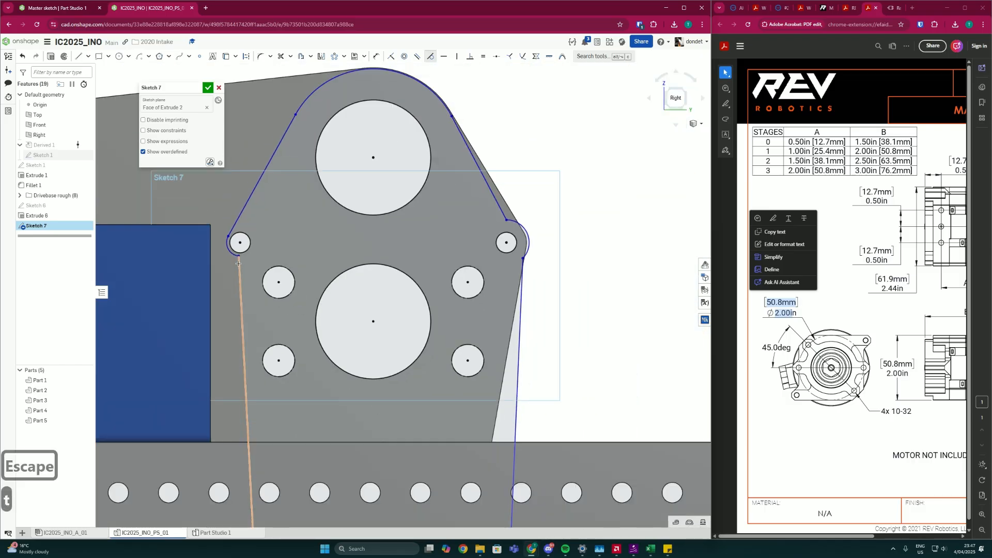
{"action": "left_click", "coordinate": [516, 221]}
{"action": "left_click", "coordinate": [523, 269]}
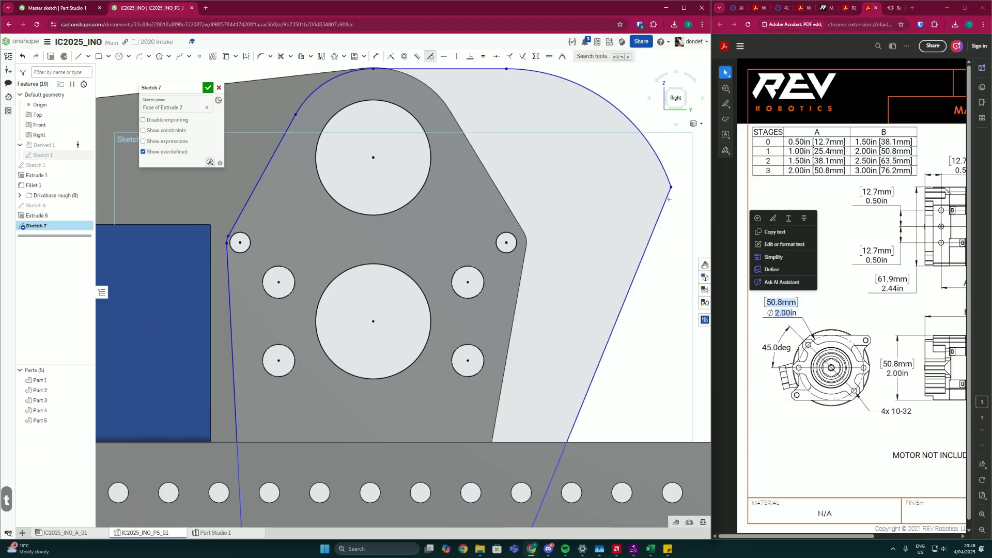
Step: Try to constrain the inner small-hole arc equal to the large outer arc
{"action": "key", "text": "e"}
{"action": "left_click", "coordinate": [663, 170]}
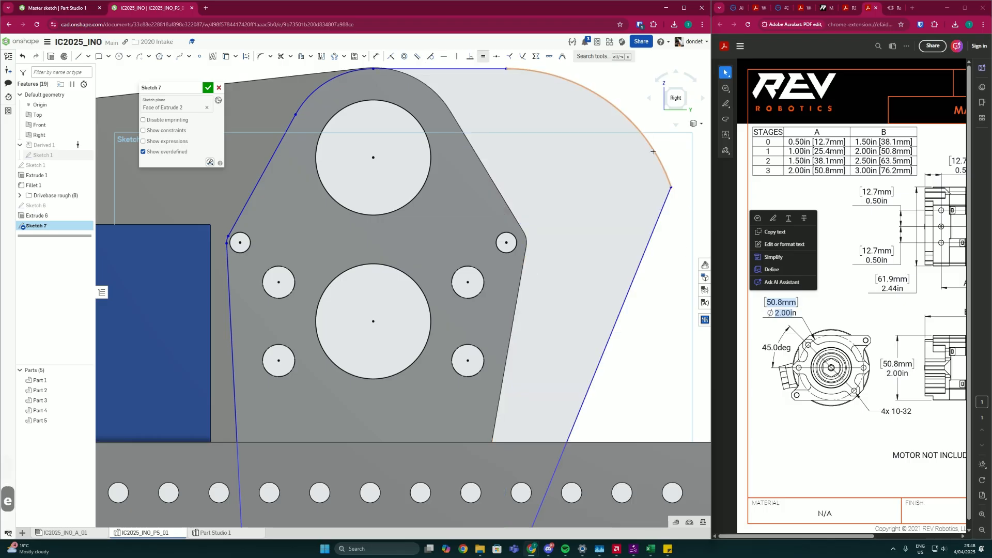
{"action": "left_click", "coordinate": [228, 240]}
{"action": "scroll", "coordinate": [427, 286], "scroll_direction": "down", "scroll_amount": 5}
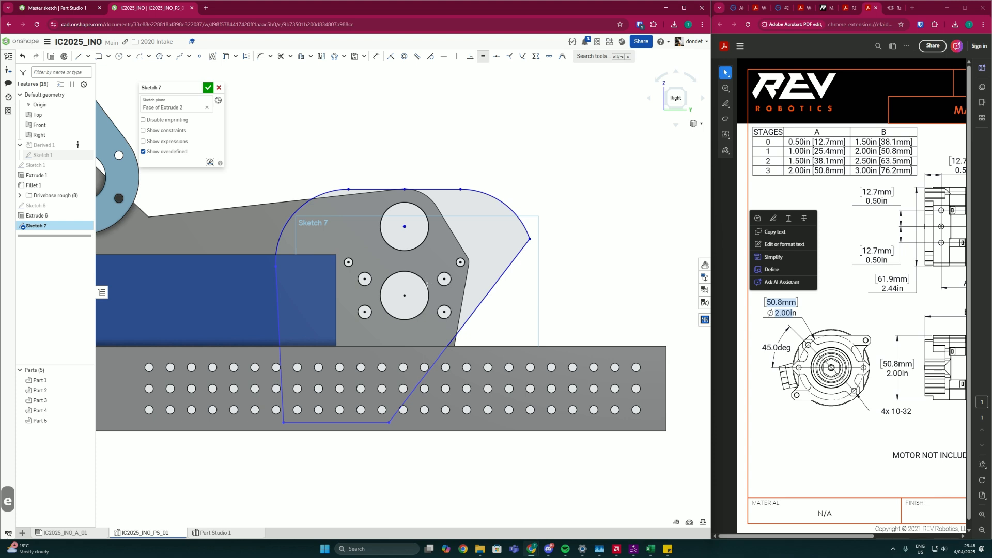
{"action": "scroll", "coordinate": [427, 286], "scroll_direction": "down", "scroll_amount": 2}
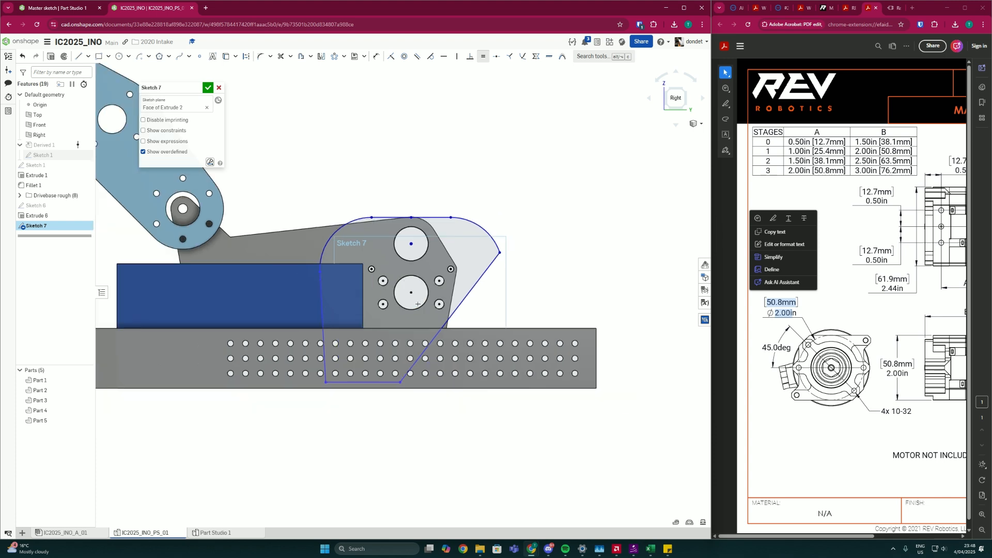
Step: Try to move the inner arc's lower end toward the small hole, and undo this move and the equal constraint
{"action": "scroll", "coordinate": [395, 284], "scroll_direction": "up", "scroll_amount": 1}
{"action": "key", "text": "Escape"}
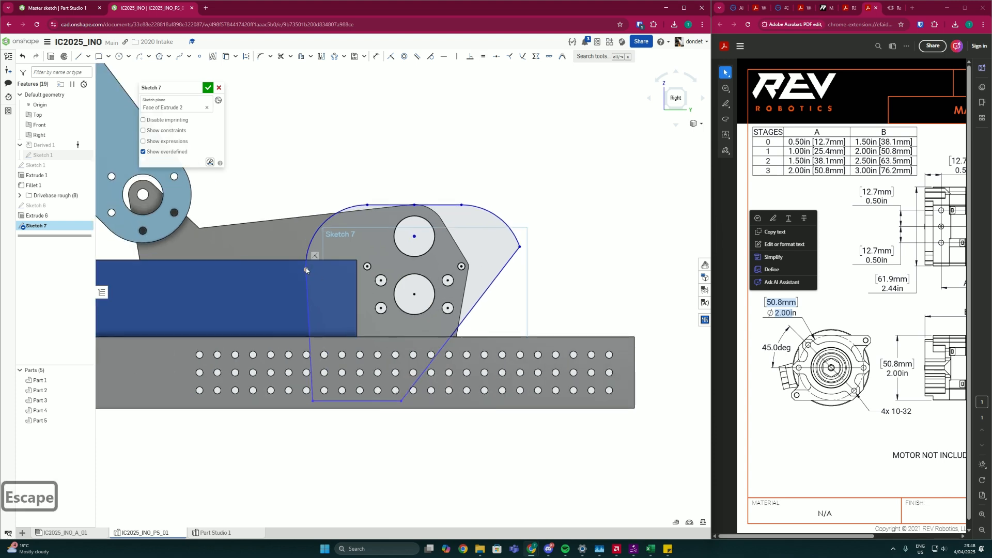
{"action": "mouse_move", "coordinate": [306, 268]}
{"action": "left_mouse_down"}
{"action": "mouse_move", "coordinate": [361, 271]}
{"action": "mouse_move", "coordinate": [360, 284]}
{"action": "mouse_move", "coordinate": [345, 285]}
{"action": "left_mouse_up"}
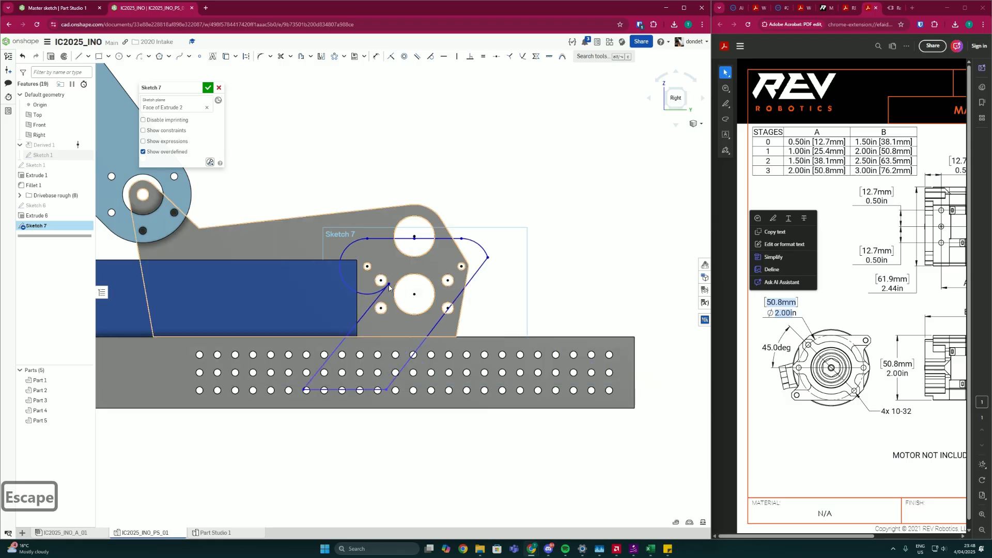
{"action": "key", "text": "ctrl+z"}
{"action": "key", "text": "ctrl+z"}
Step: Dimension the arc beside the inner small hole with a radius of 10 mm
{"action": "scroll", "coordinate": [387, 303], "scroll_direction": "up", "scroll_amount": 5}
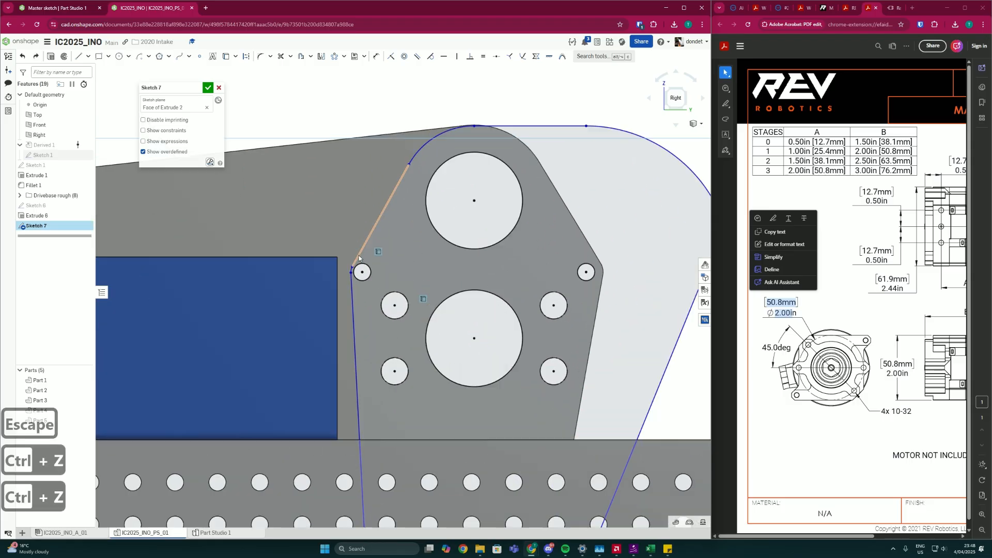
{"action": "key", "text": "d"}
{"action": "left_click", "coordinate": [353, 311]}
{"action": "left_click", "coordinate": [341, 312]}
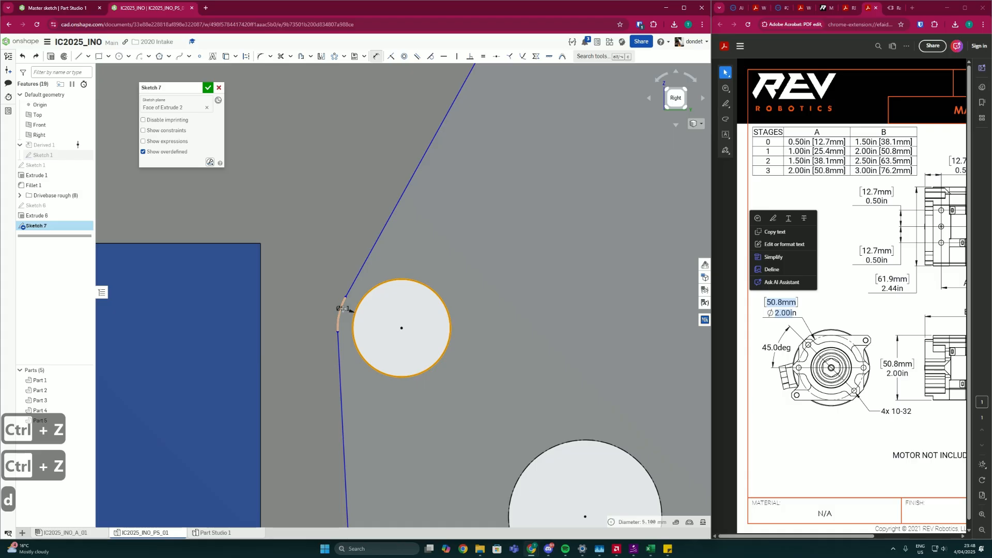
{"action": "scroll", "coordinate": [345, 313], "scroll_direction": "up", "scroll_amount": 2}
{"action": "key", "text": "Escape"}
{"action": "left_click", "coordinate": [342, 302]}
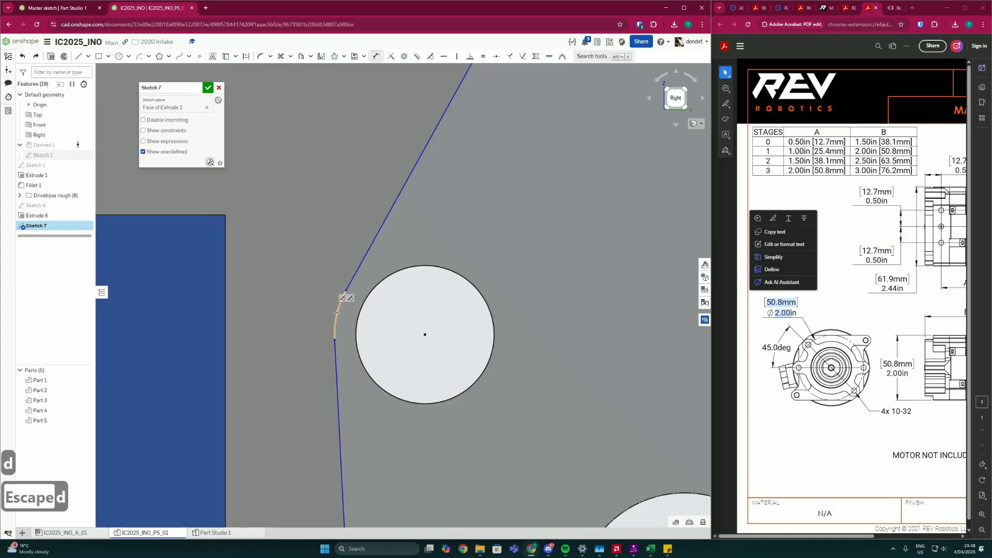
{"action": "left_click", "coordinate": [357, 318]}
{"action": "left_click", "coordinate": [339, 321]}
{"action": "type", "text": "10"}
{"action": "key", "text": "Return"}
{"action": "scroll", "coordinate": [408, 316], "scroll_direction": "down", "scroll_amount": 6}
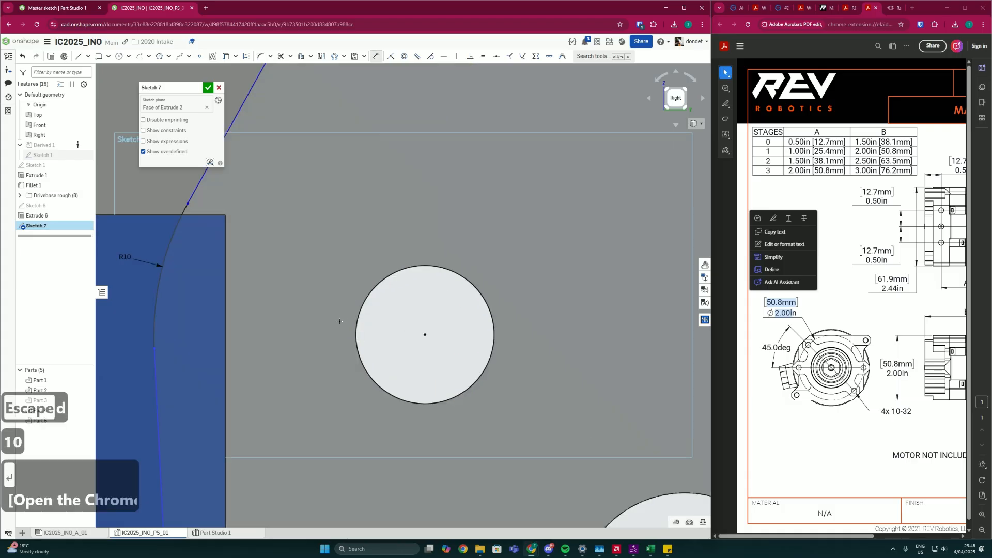
{"action": "scroll", "coordinate": [448, 343], "scroll_direction": "down", "scroll_amount": 5}
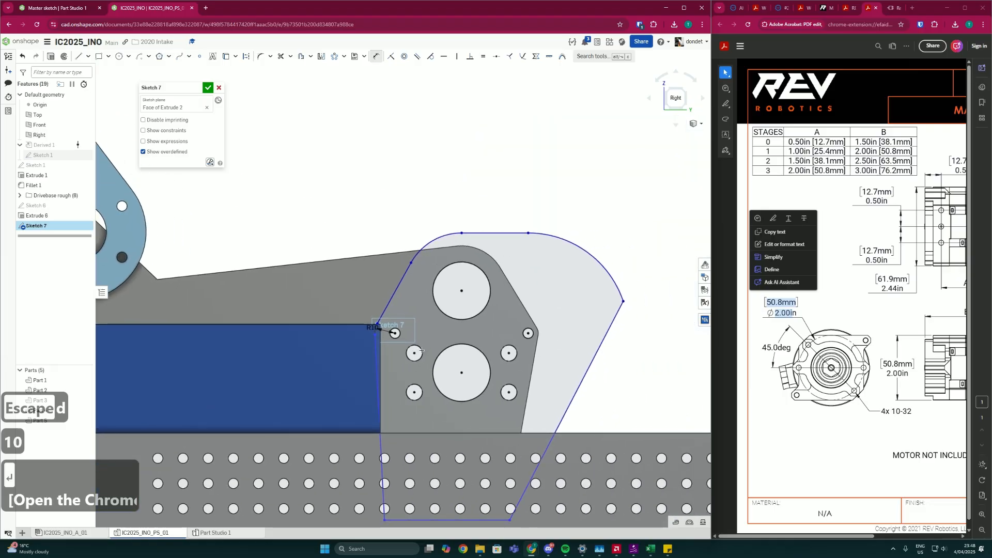
Step: Delete the radius dimension from the arc beside the inner small hole
{"action": "scroll", "coordinate": [375, 328], "scroll_direction": "up", "scroll_amount": 5}
{"action": "scroll", "coordinate": [375, 329], "scroll_direction": "up", "scroll_amount": 3}
{"action": "key", "text": "Escape"}
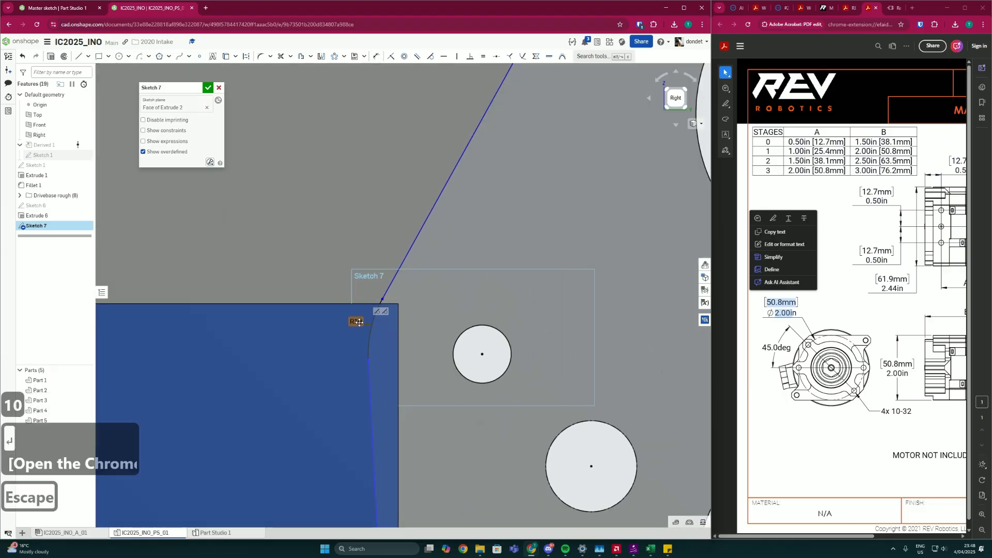
{"action": "key", "text": "Delete"}
{"action": "scroll", "coordinate": [472, 348], "scroll_direction": "down", "scroll_amount": 5}
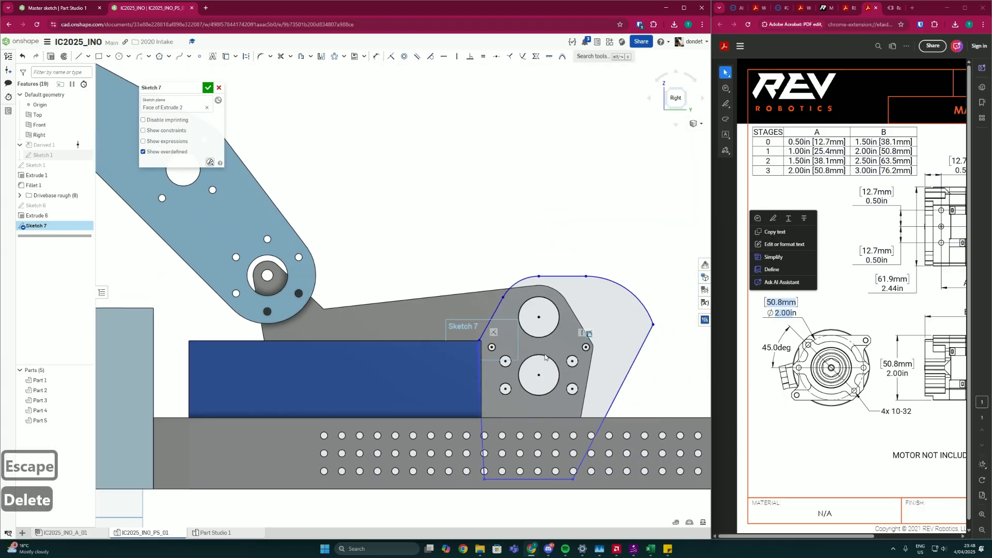
Step: Try to constrain the large outer arc equal to the first plate's rounded corner beside the outer small hole
{"action": "middle_click_drag", "start_coordinate": [546, 357], "coordinate": [489, 362]}
{"action": "key", "text": "e"}
{"action": "left_click", "coordinate": [577, 309]}
{"action": "scroll", "coordinate": [540, 351], "scroll_direction": "up", "scroll_amount": 3}
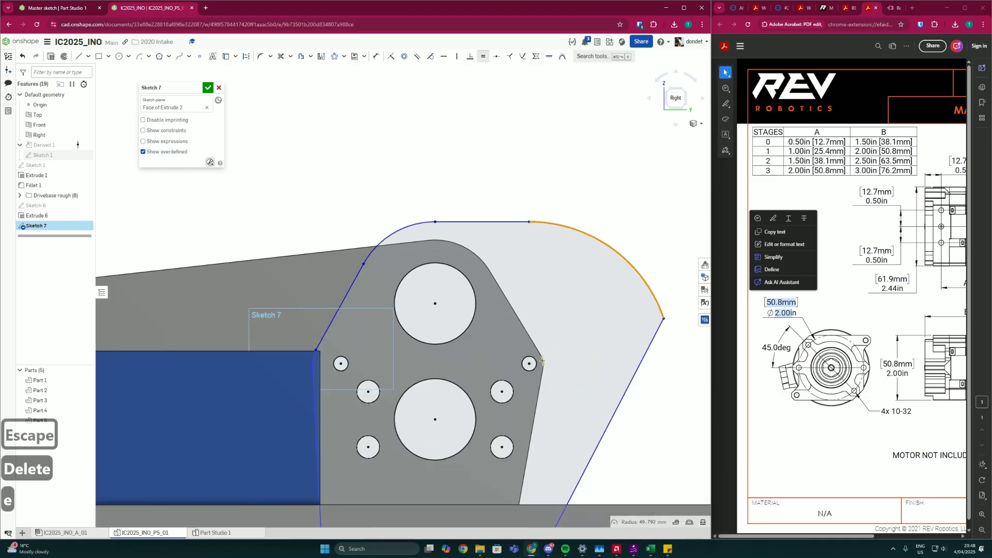
{"action": "left_click", "coordinate": [541, 361]}
{"action": "key", "text": "Escape"}
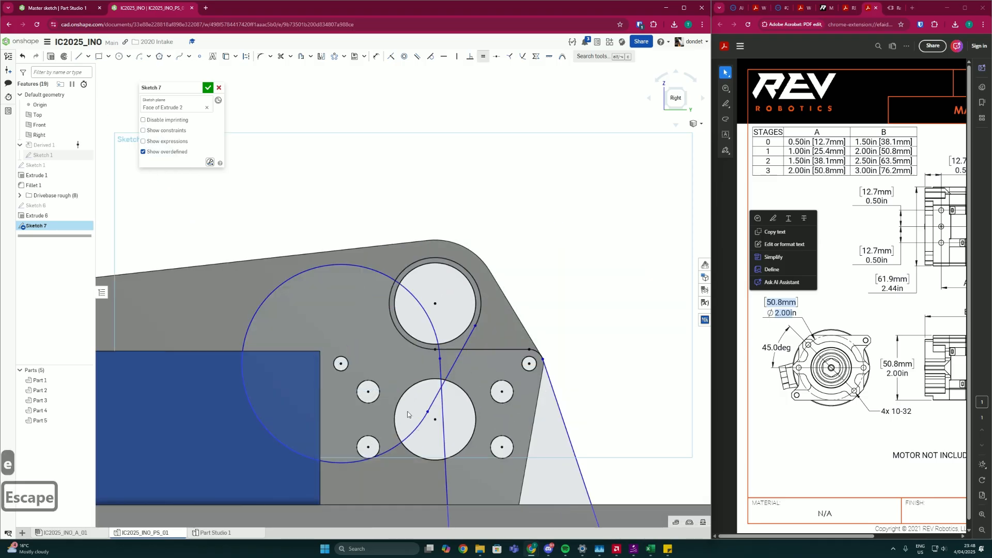
Step: Try to pull the distorted outline back into shape, and undo the move and the outer arc's equal constraint
{"action": "mouse_move", "coordinate": [438, 357]}
{"action": "left_mouse_down"}
{"action": "mouse_move", "coordinate": [299, 408]}
{"action": "mouse_move", "coordinate": [332, 405]}
{"action": "mouse_move", "coordinate": [274, 442]}
{"action": "mouse_move", "coordinate": [498, 266]}
{"action": "mouse_move", "coordinate": [465, 274]}
{"action": "mouse_move", "coordinate": [482, 286]}
{"action": "mouse_move", "coordinate": [451, 307]}
{"action": "left_mouse_up"}
{"action": "scroll", "coordinate": [473, 334], "scroll_direction": "down", "scroll_amount": 6}
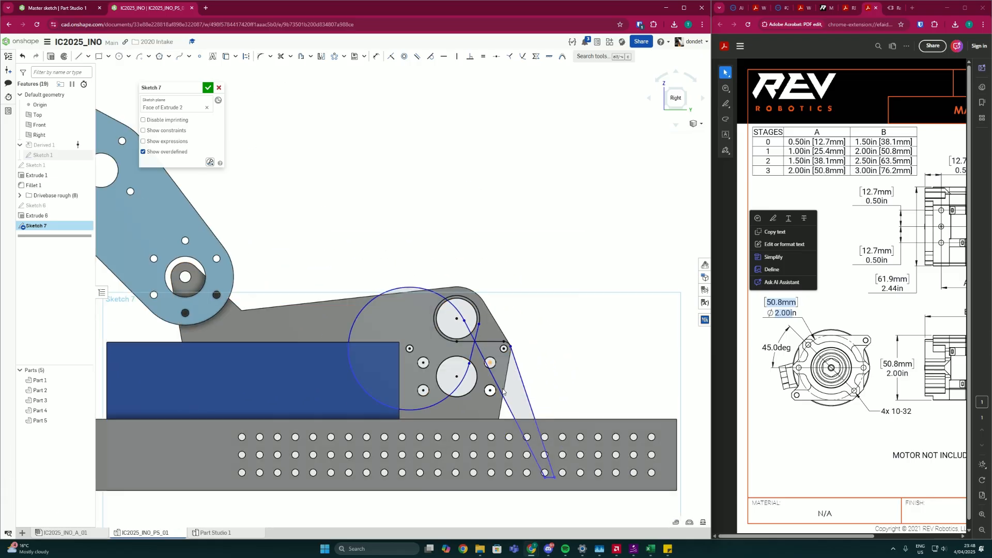
{"action": "key", "text": "ctrl+z"}
{"action": "key", "text": "ctrl+z"}
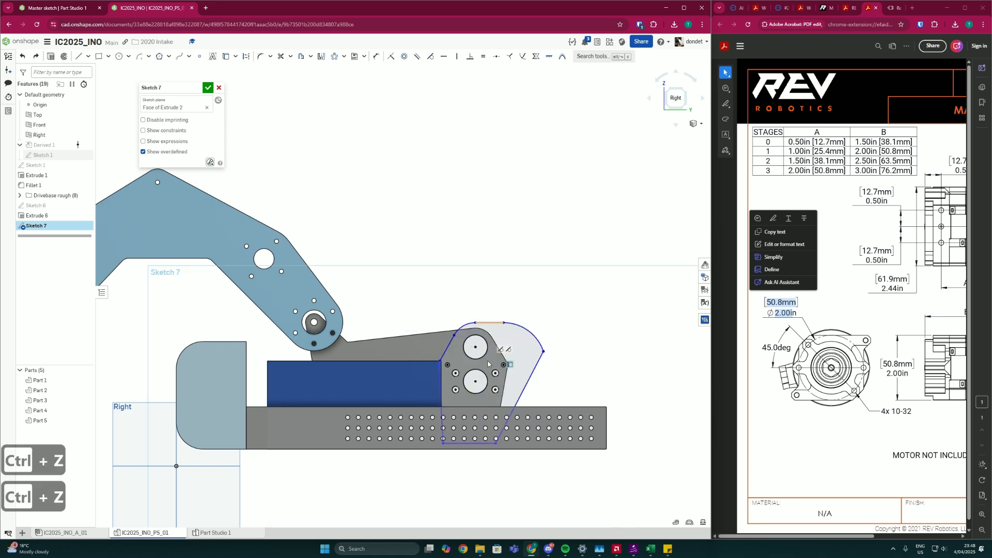
Step: Delete the upper arc that connects the inner side line to the horizontal top line
{"action": "scroll", "coordinate": [475, 333], "scroll_direction": "up", "scroll_amount": 4}
{"action": "left_click", "coordinate": [459, 315]}
{"action": "key", "text": "Delete"}
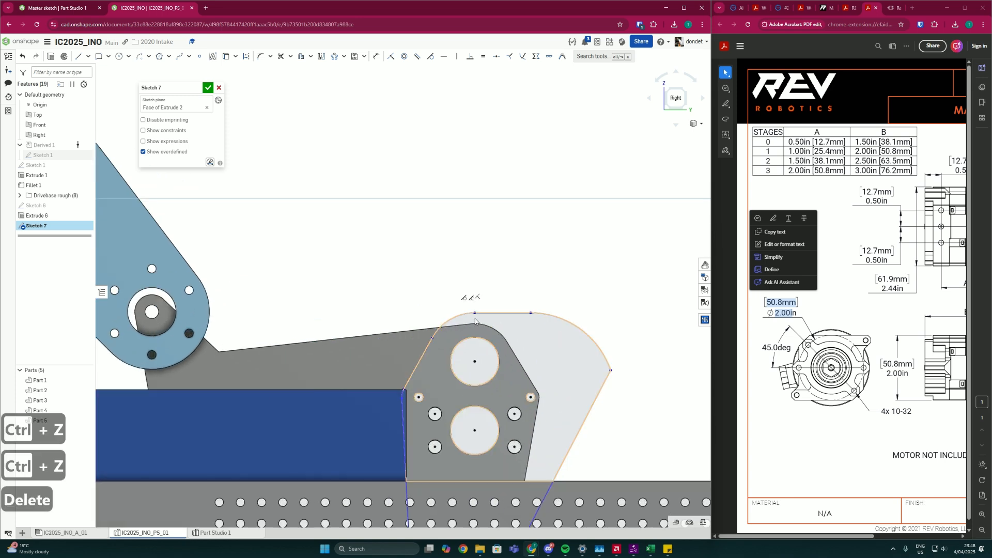
Step: Constrain the large outer arc equal to the edge of the outer small hole
{"action": "key", "text": "e"}
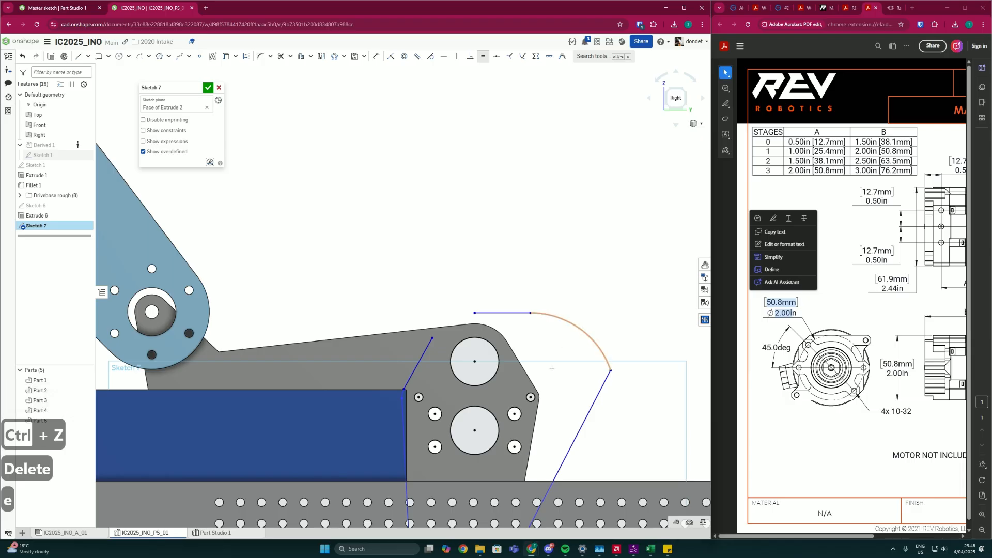
{"action": "left_click", "coordinate": [529, 395]}
{"action": "scroll", "coordinate": [458, 442], "scroll_direction": "down", "scroll_amount": 4}
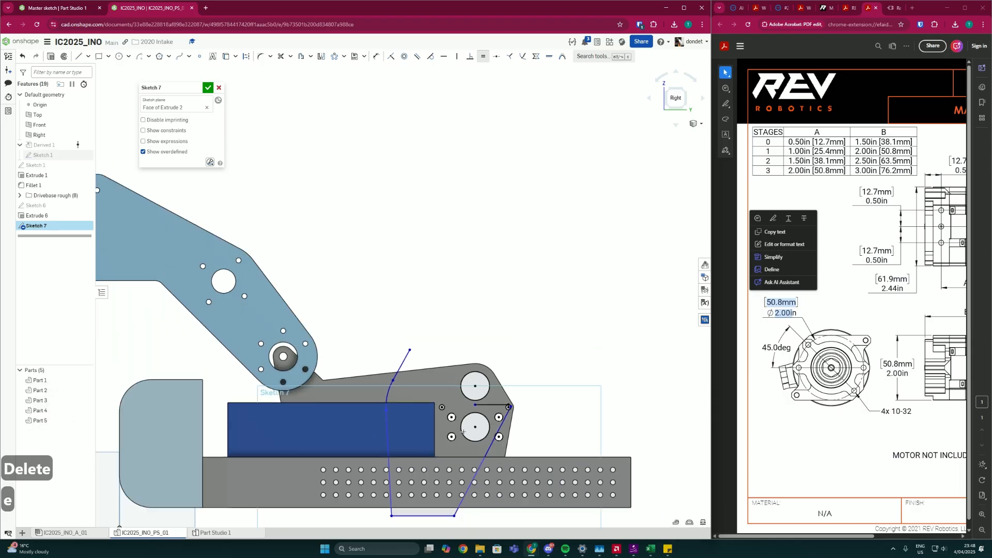
{"action": "key", "text": "Escape"}
Step: Move the outline's base along the rail beneath the plate and pull the inner arc's upper end close to the inner small hole
{"action": "left_click_drag", "start_coordinate": [406, 504], "coordinate": [440, 492]}
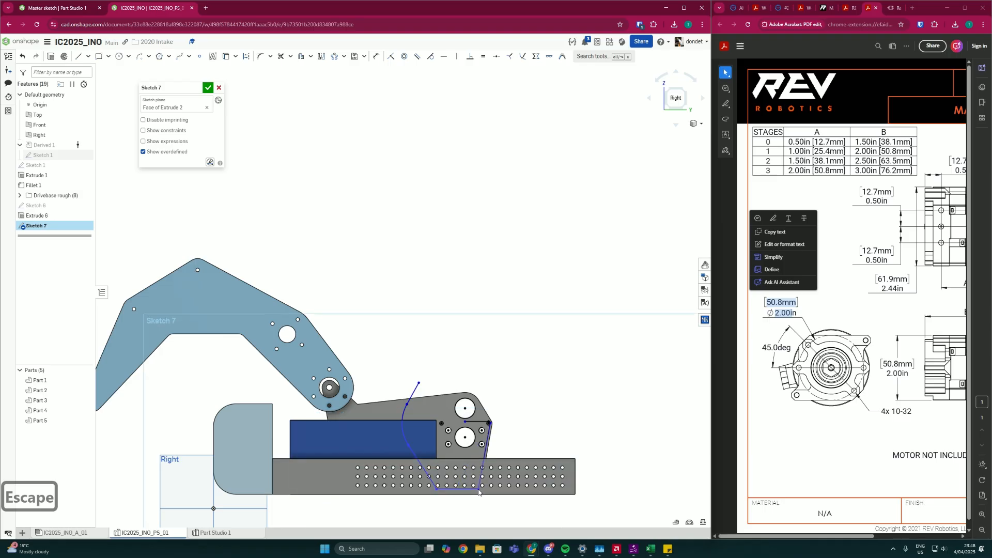
{"action": "scroll", "coordinate": [413, 418], "scroll_direction": "up", "scroll_amount": 5}
{"action": "left_click", "coordinate": [382, 366]}
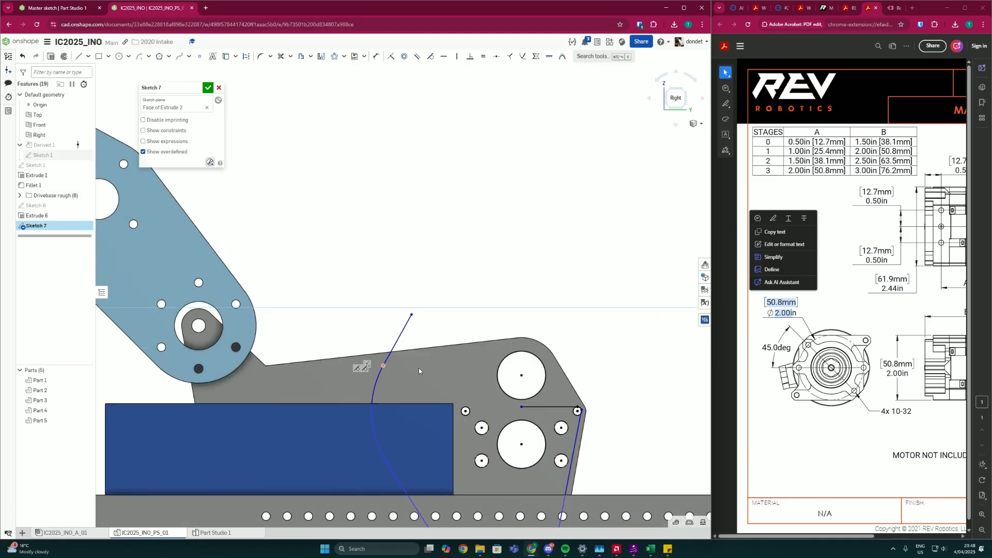
{"action": "left_click_drag", "start_coordinate": [467, 371], "coordinate": [474, 388]}
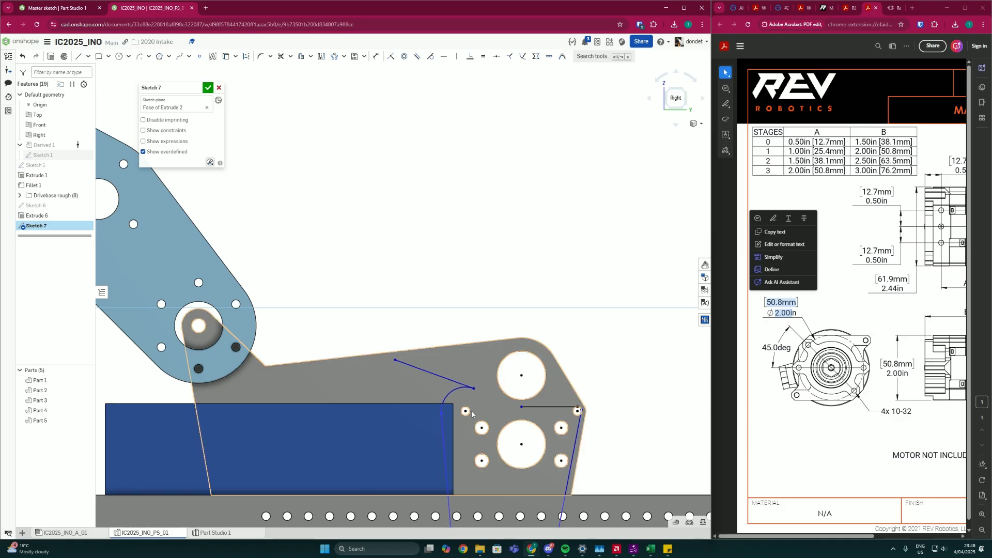
Step: Delete the leftover horizontal line at the outer small hole and the selected constraint on that hole's arc
{"action": "scroll", "coordinate": [471, 411], "scroll_direction": "up", "scroll_amount": 3}
{"action": "key", "text": "Escape"}
{"action": "left_click", "coordinate": [649, 403]}
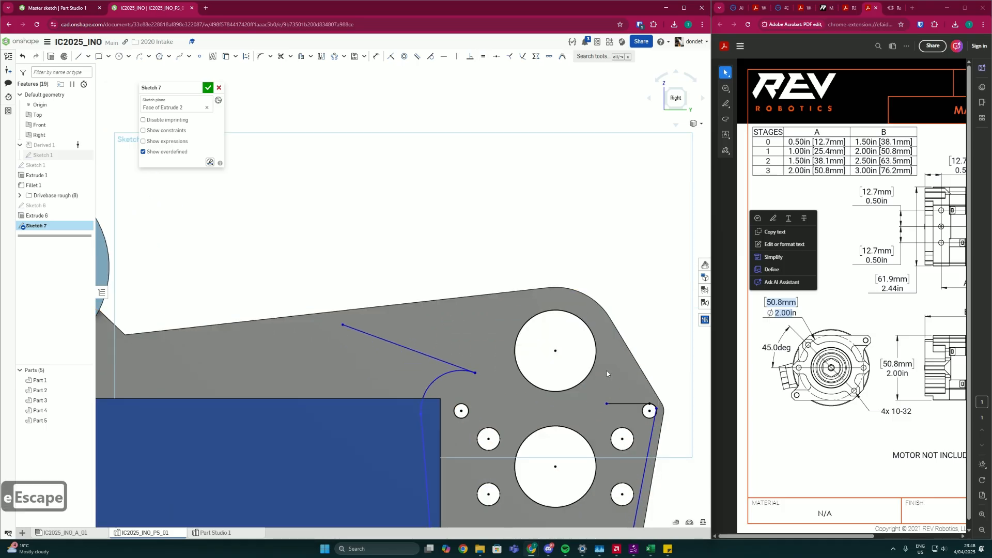
{"action": "left_click", "coordinate": [606, 408]}
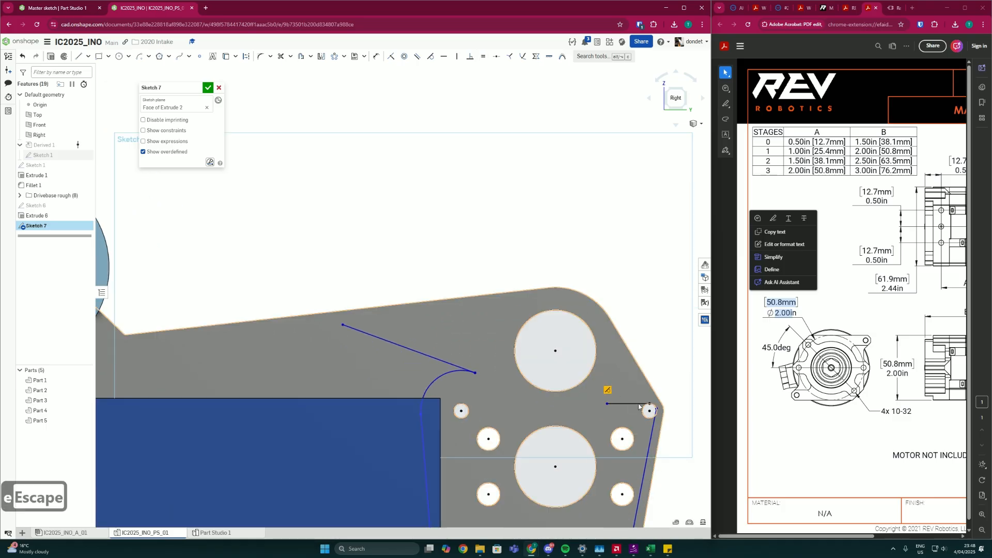
{"action": "scroll", "coordinate": [605, 390], "scroll_direction": "up", "scroll_amount": 3}
{"action": "key", "text": "Delete"}
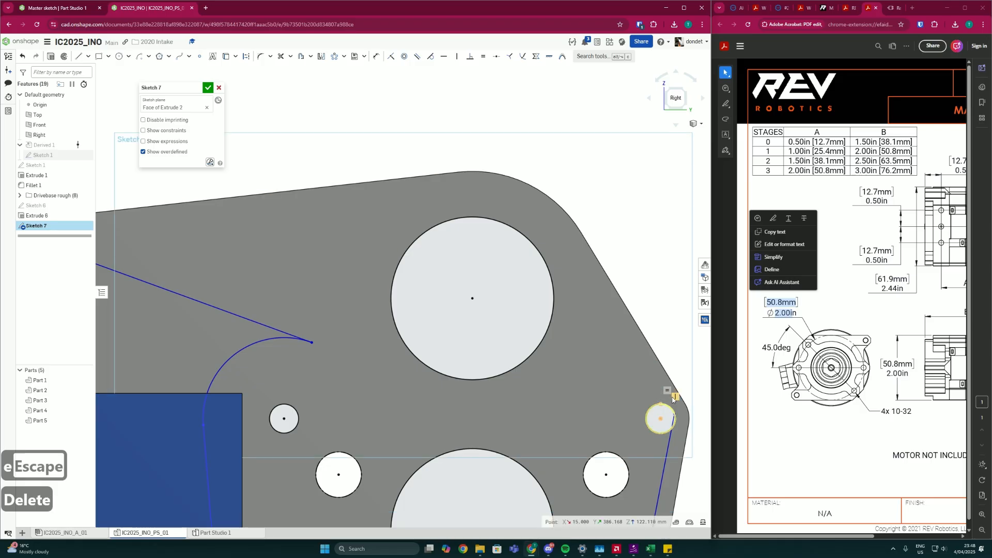
{"action": "scroll", "coordinate": [660, 404], "scroll_direction": "down", "scroll_amount": 5}
{"action": "key", "text": "Delete"}
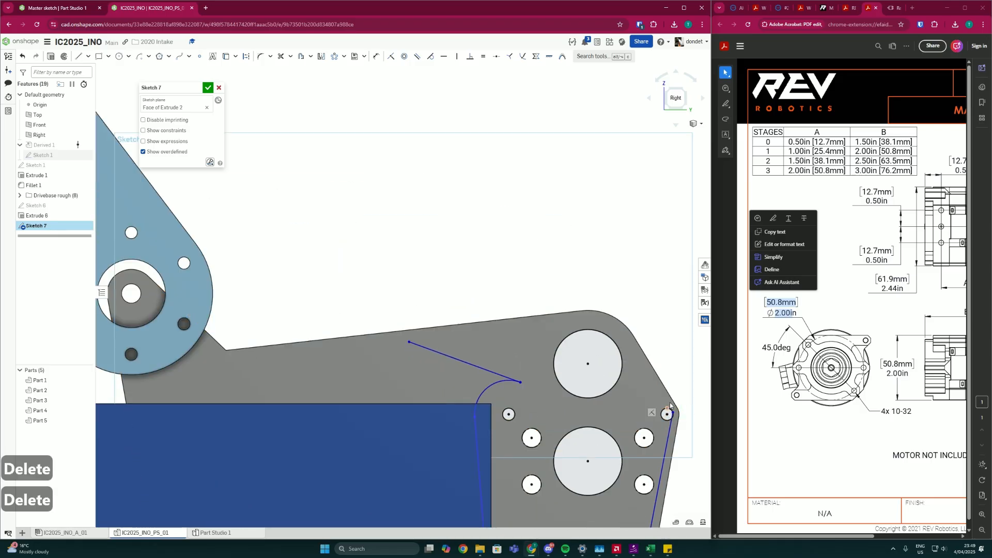
Step: Examine the constraints where the outer side line meets the small-hole arc
{"action": "scroll", "coordinate": [680, 403], "scroll_direction": "up", "scroll_amount": 6}
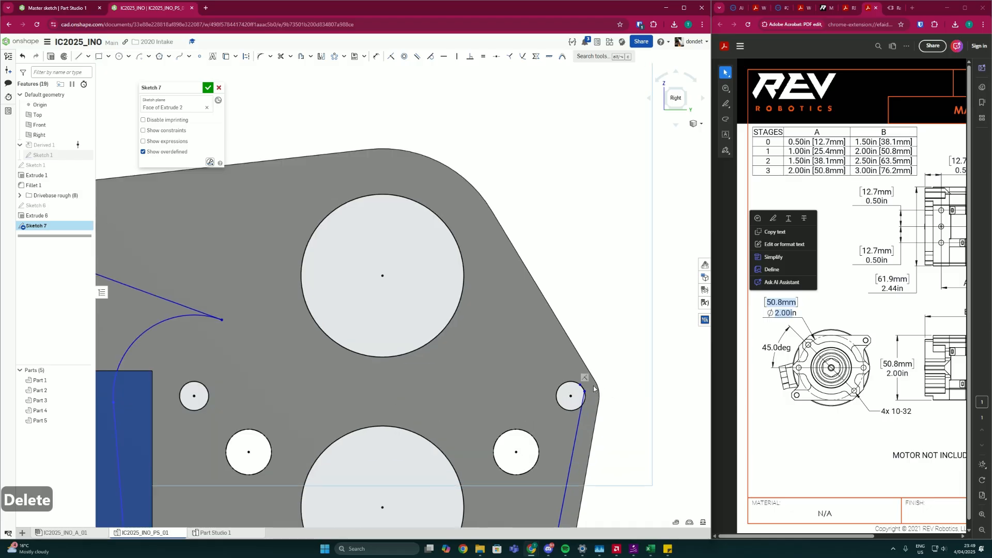
{"action": "left_click", "coordinate": [589, 369]}
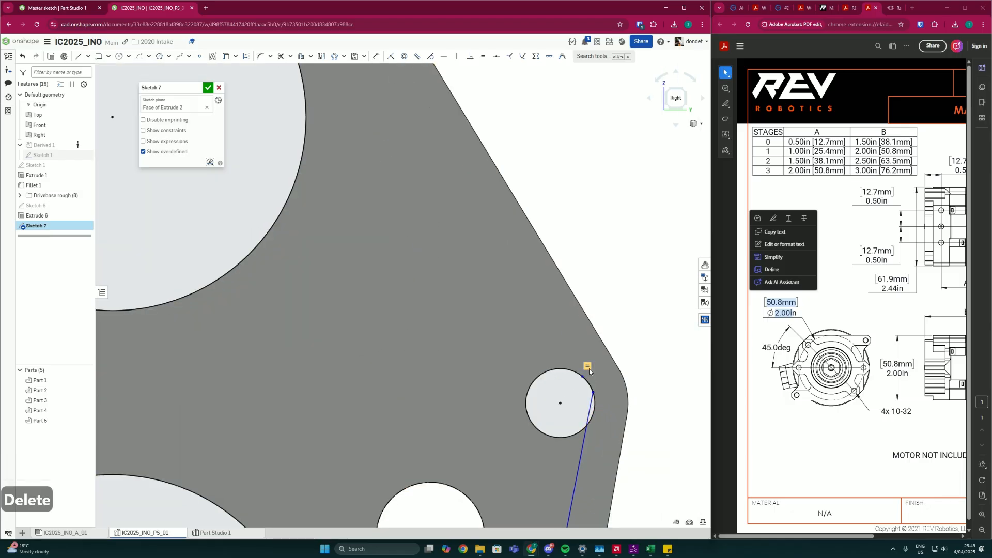
{"action": "scroll", "coordinate": [623, 403], "scroll_direction": "down", "scroll_amount": 8}
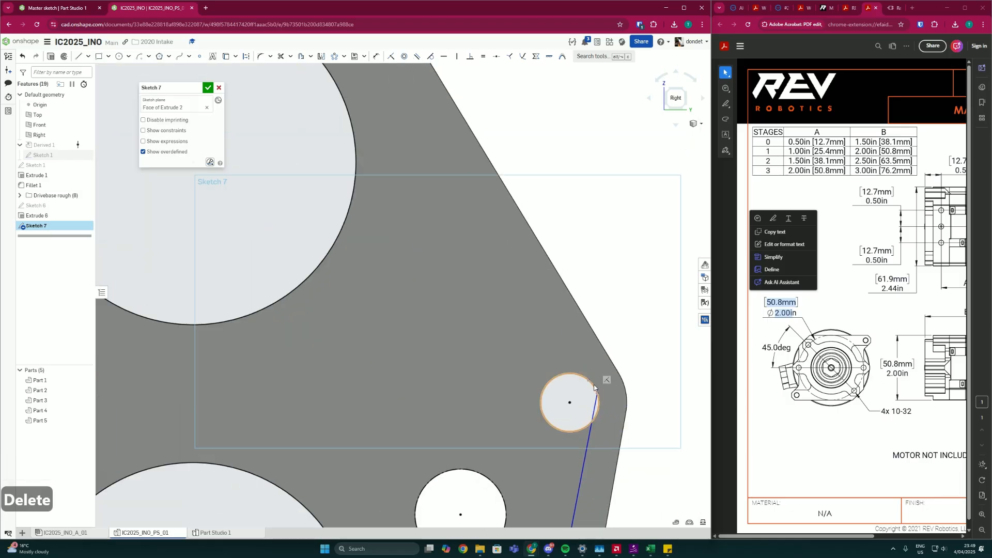
{"action": "scroll", "coordinate": [593, 325], "scroll_direction": "up", "scroll_amount": 4}
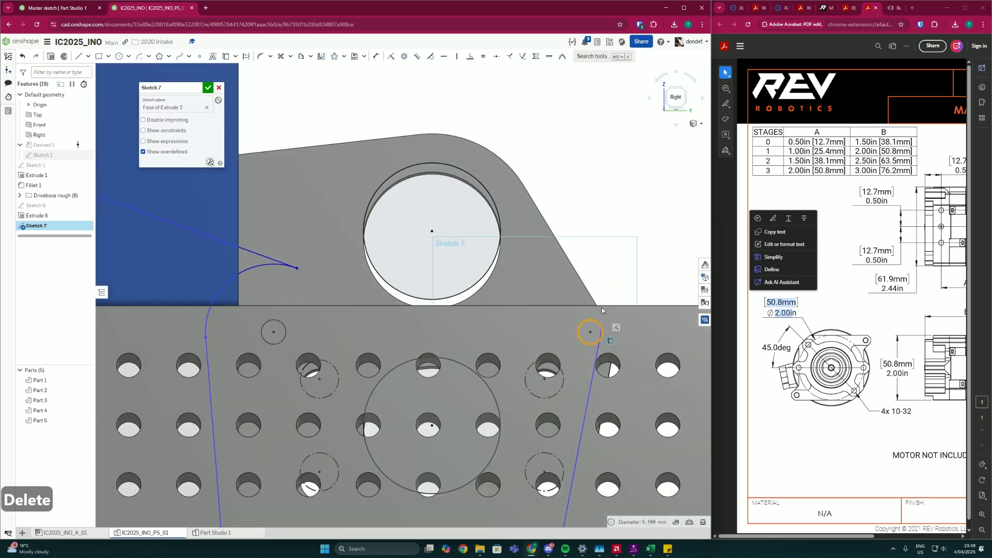
{"action": "key", "text": "n"}
{"action": "key", "text": "n"}
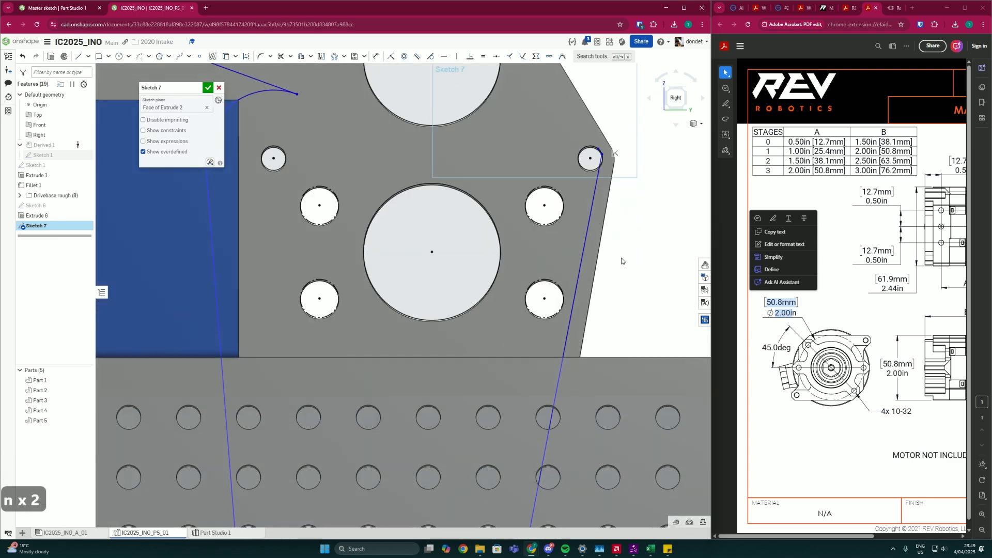
{"action": "scroll", "coordinate": [600, 127], "scroll_direction": "up", "scroll_amount": 3}
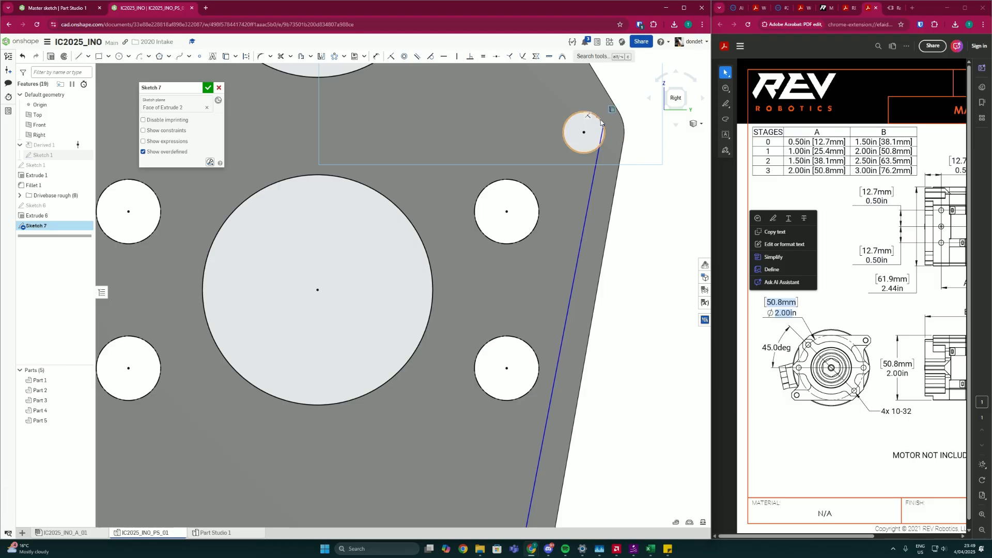
Step: Delete the projected circle and the small arc overlapping it at the outer small hole
{"action": "key", "text": "grave"}
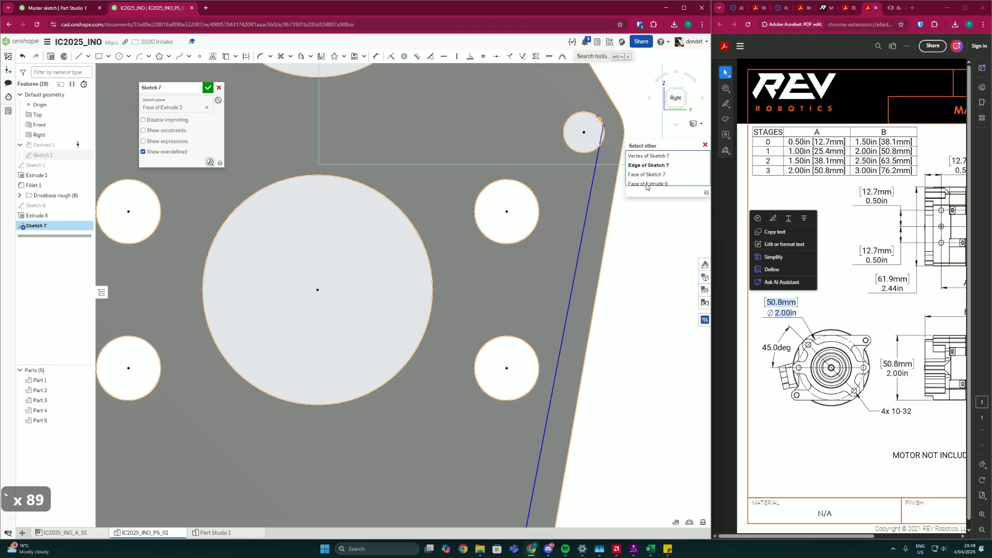
{"action": "scroll", "coordinate": [645, 180], "scroll_direction": "down", "scroll_amount": 3}
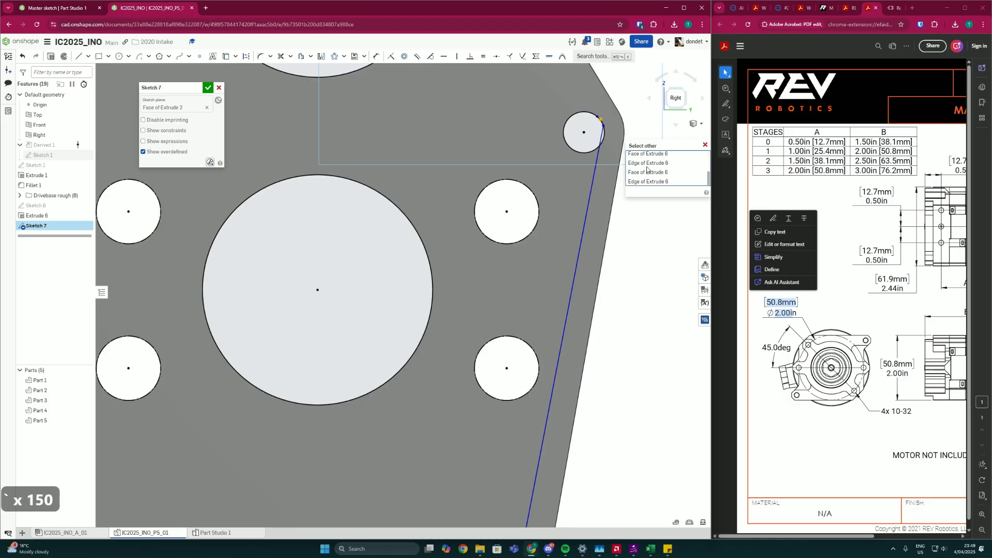
{"action": "scroll", "coordinate": [646, 165], "scroll_direction": "up", "scroll_amount": 3}
{"action": "scroll", "coordinate": [648, 160], "scroll_direction": "down", "scroll_amount": 3}
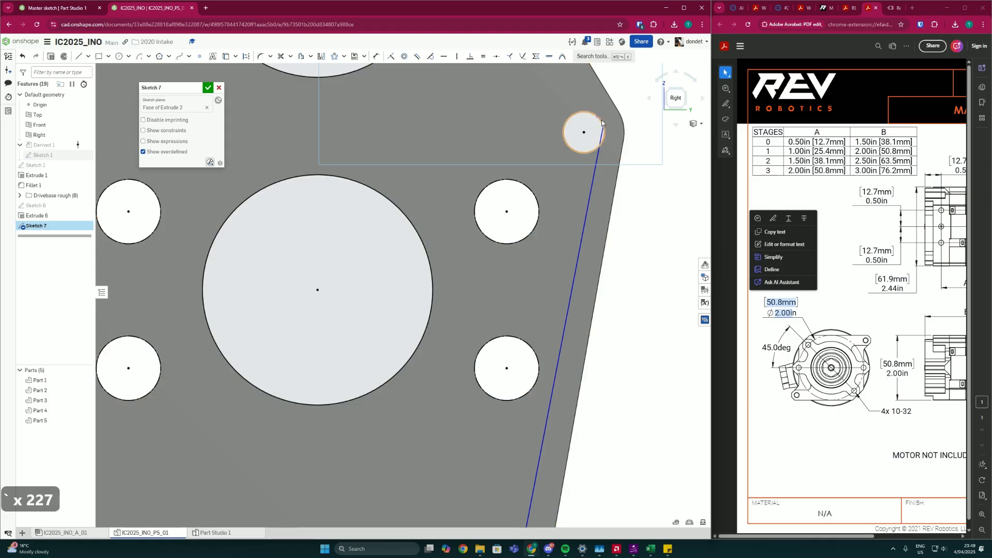
{"action": "scroll", "coordinate": [638, 146], "scroll_direction": "up", "scroll_amount": 3}
{"action": "scroll", "coordinate": [586, 126], "scroll_direction": "up", "scroll_amount": 3}
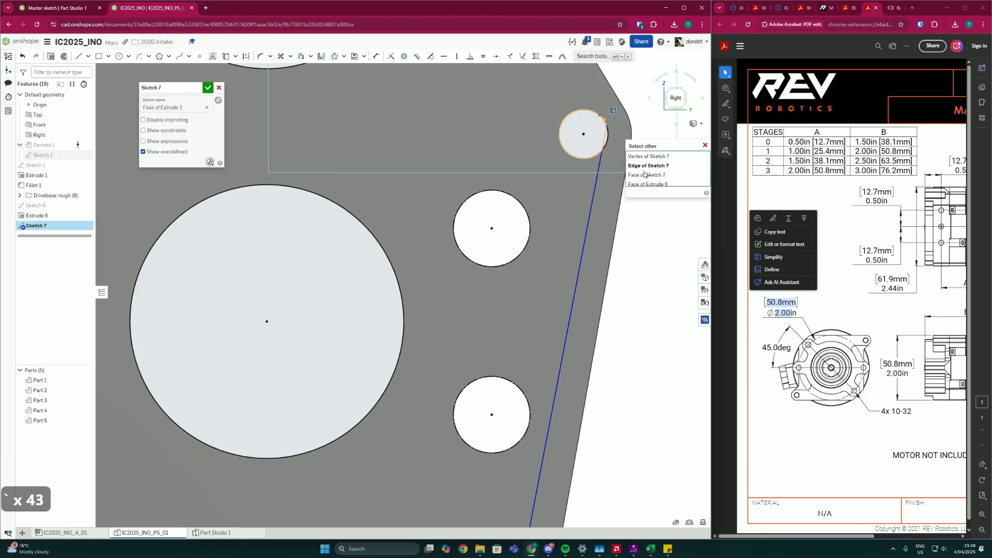
{"action": "scroll", "coordinate": [646, 182], "scroll_direction": "down", "scroll_amount": 3}
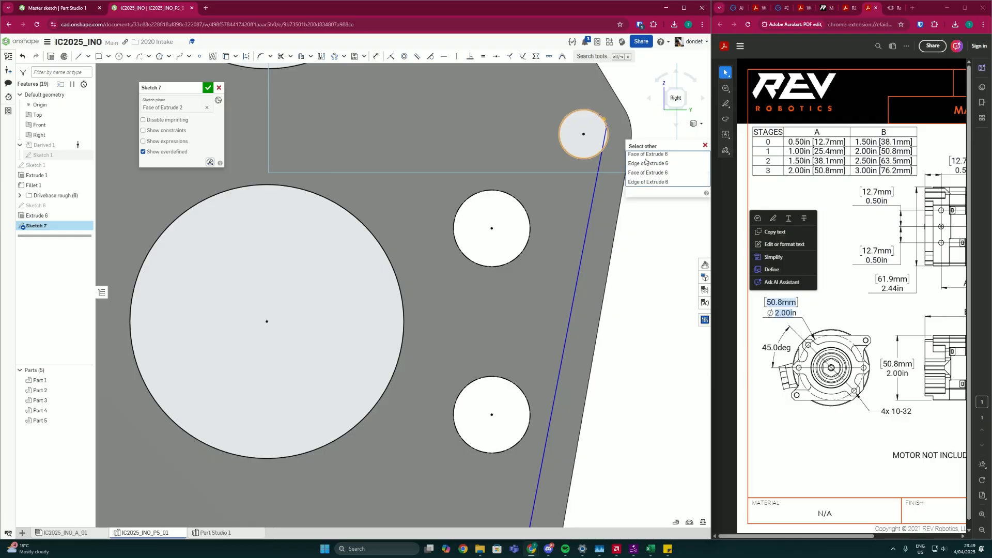
{"action": "left_click", "coordinate": [604, 123]}
{"action": "key", "text": "Delete"}
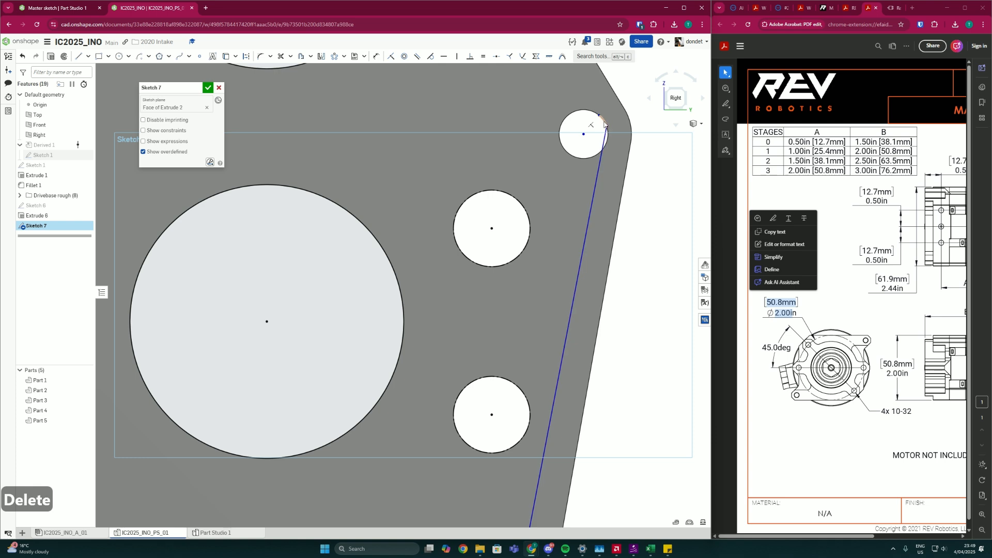
{"action": "key", "text": "Delete"}
Step: Pull the upper end of the outer side line away from the small hole, just beyond the plate's edge
{"action": "scroll", "coordinate": [604, 124], "scroll_direction": "down", "scroll_amount": 5}
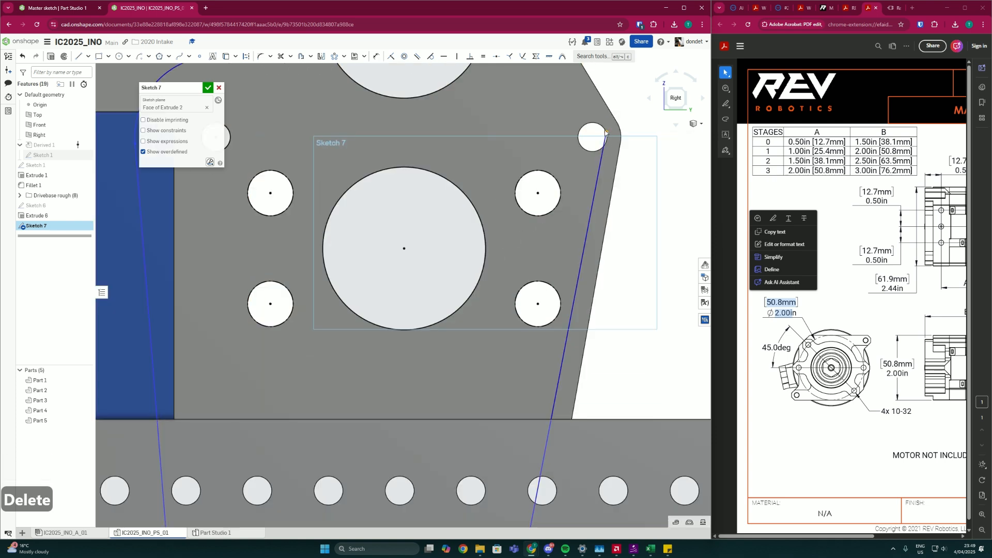
{"action": "left_click_drag", "start_coordinate": [608, 134], "coordinate": [627, 141]}
{"action": "scroll", "coordinate": [627, 141], "scroll_direction": "down", "scroll_amount": 2}
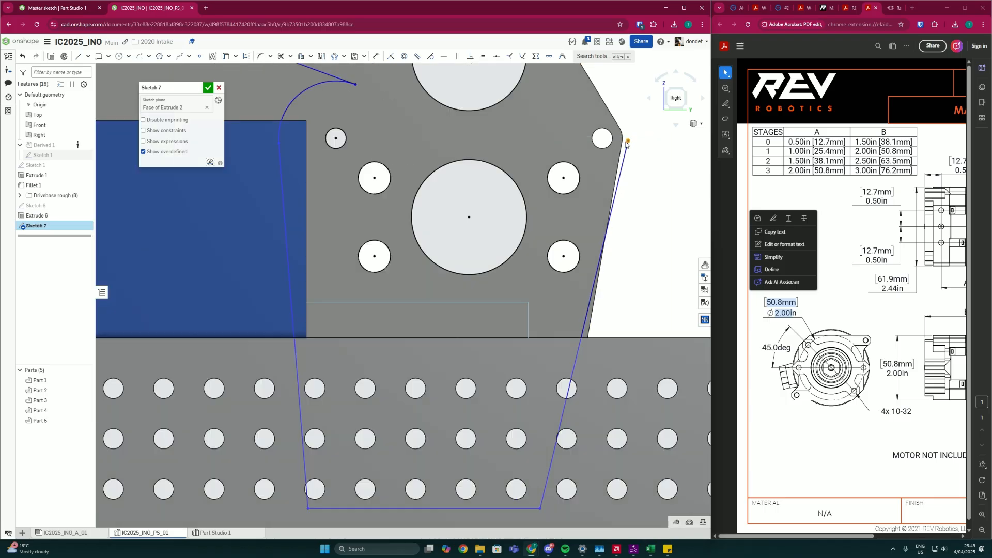
{"action": "scroll", "coordinate": [621, 135], "scroll_direction": "up", "scroll_amount": 3}
{"action": "scroll", "coordinate": [621, 135], "scroll_direction": "down", "scroll_amount": 2}
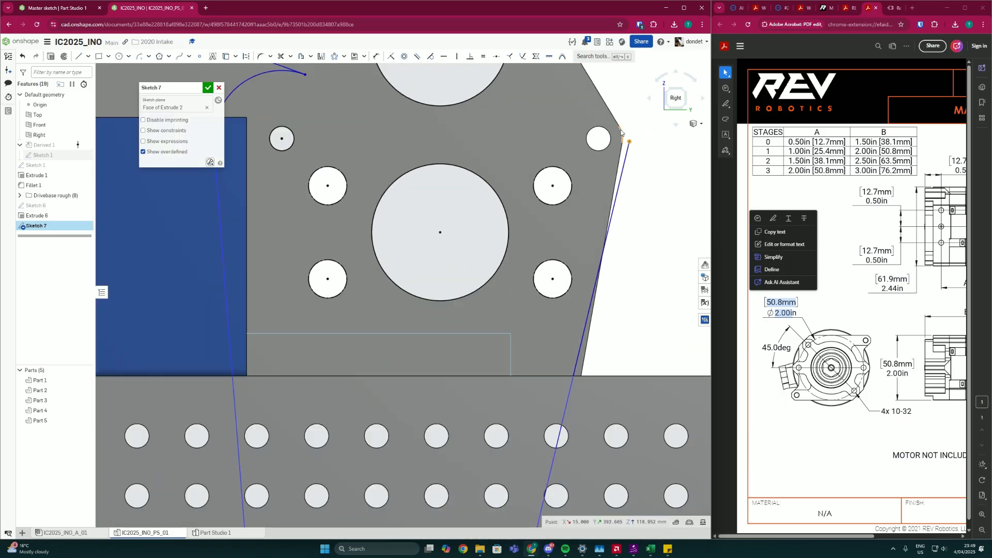
Step: Project the outer small hole's edge into the sketch as regular geometry
{"action": "left_click", "coordinate": [139, 56]}
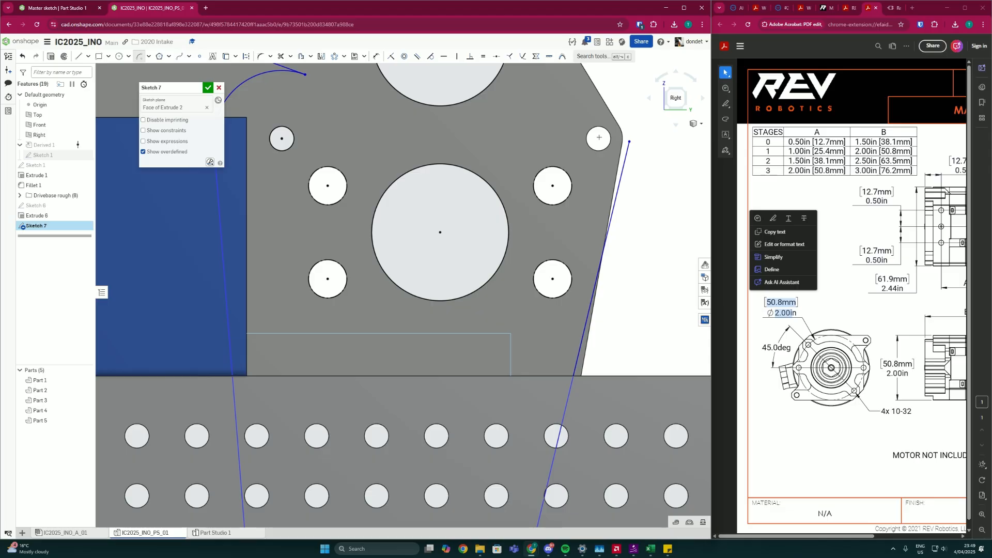
{"action": "key", "text": "Escape"}
{"action": "key", "text": "u"}
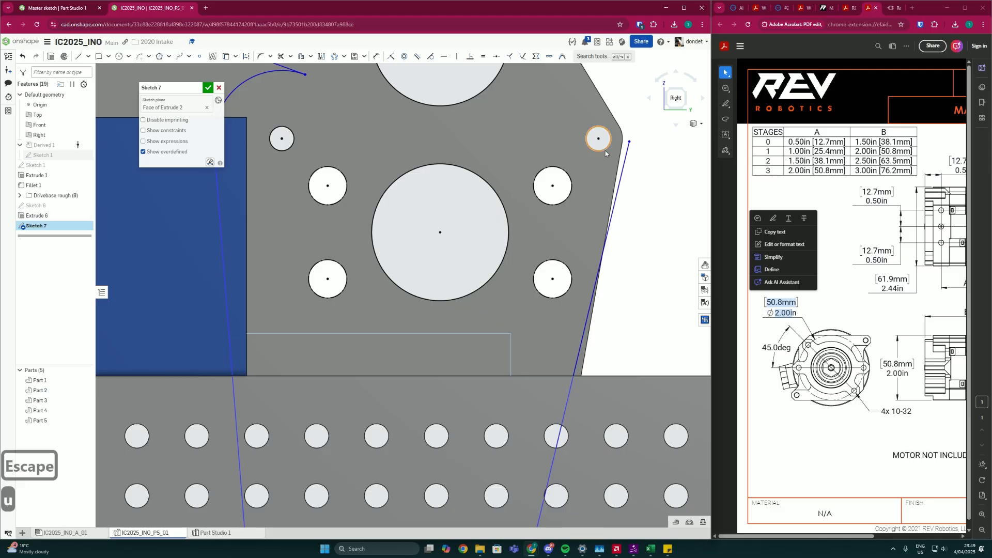
{"action": "left_click", "coordinate": [605, 149]}
{"action": "key", "text": "q"}
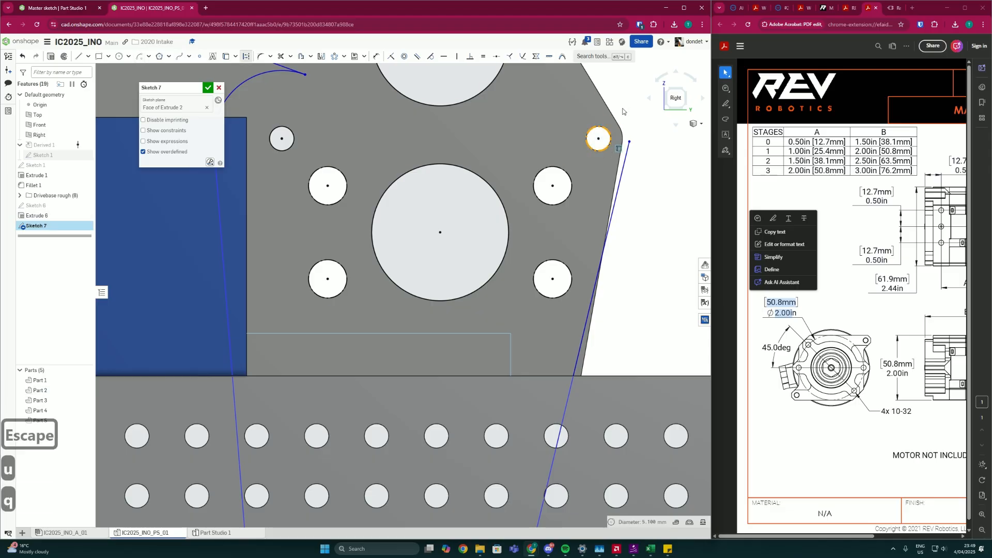
{"action": "key", "text": "q"}
{"action": "scroll", "coordinate": [565, 204], "scroll_direction": "down", "scroll_amount": 1}
{"action": "middle_click_drag", "start_coordinate": [565, 205], "coordinate": [565, 234]}
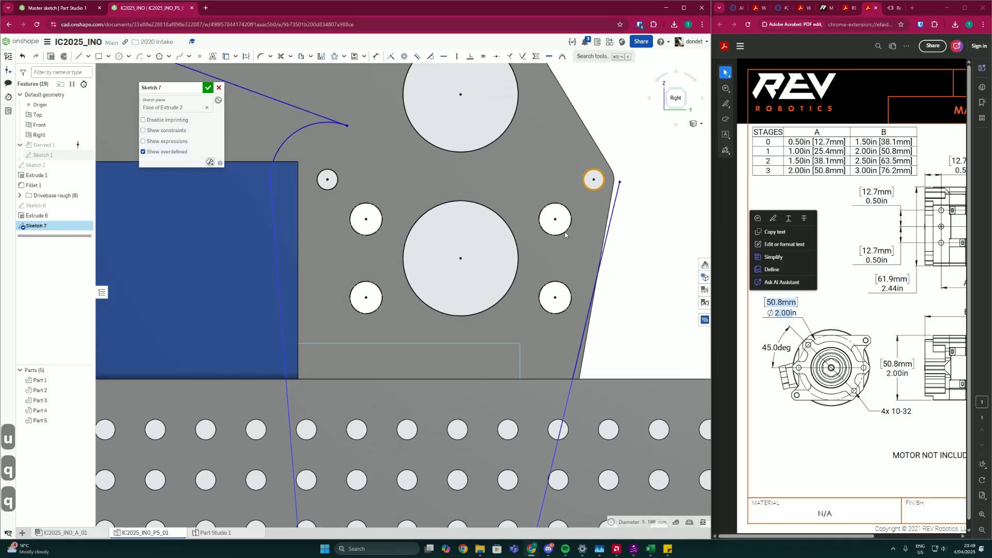
Step: Draw an arc centred on the outer small hole, starting at the upper end of the outer side line
{"action": "scroll", "coordinate": [395, 210], "scroll_direction": "down", "scroll_amount": 2}
{"action": "scroll", "coordinate": [567, 176], "scroll_direction": "up", "scroll_amount": 5}
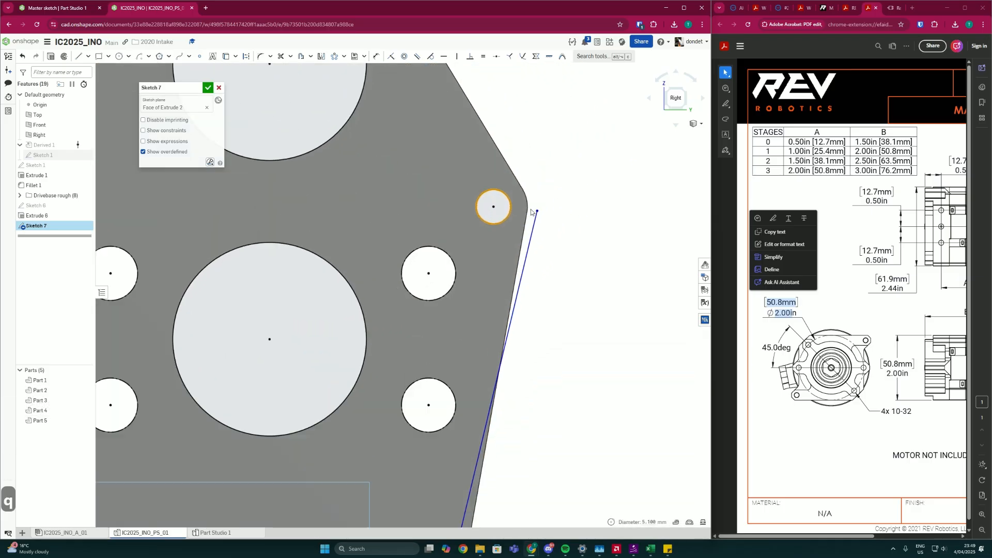
{"action": "scroll", "coordinate": [506, 206], "scroll_direction": "up", "scroll_amount": 2}
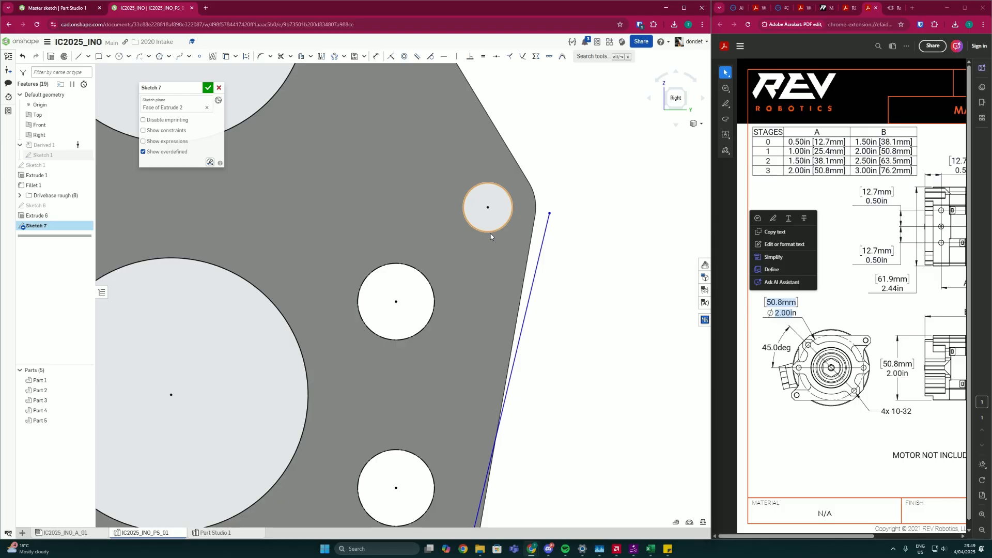
{"action": "scroll", "coordinate": [550, 256], "scroll_direction": "down", "scroll_amount": 3}
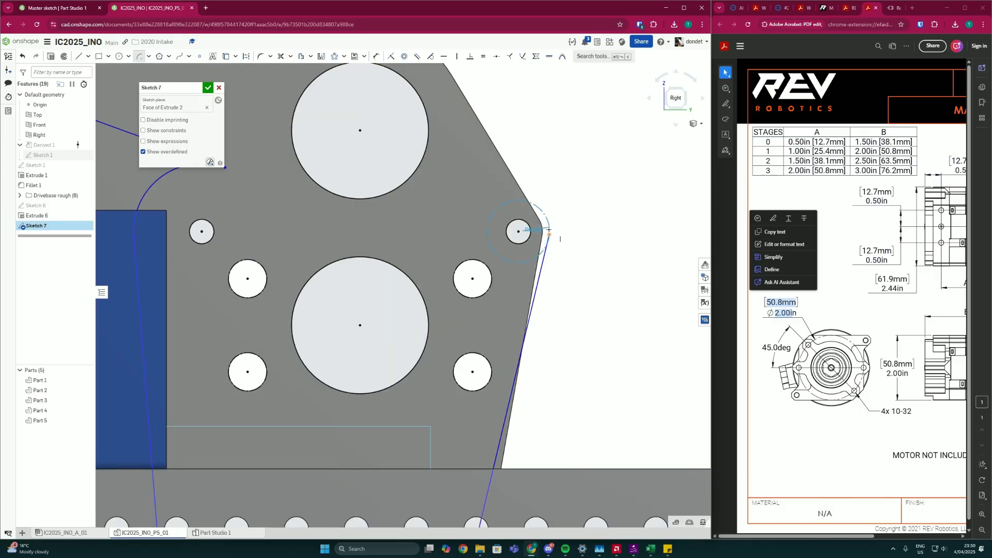
{"action": "scroll", "coordinate": [543, 213], "scroll_direction": "up", "scroll_amount": 1}
{"action": "key", "text": "Escape"}
{"action": "key", "text": "Escape"}
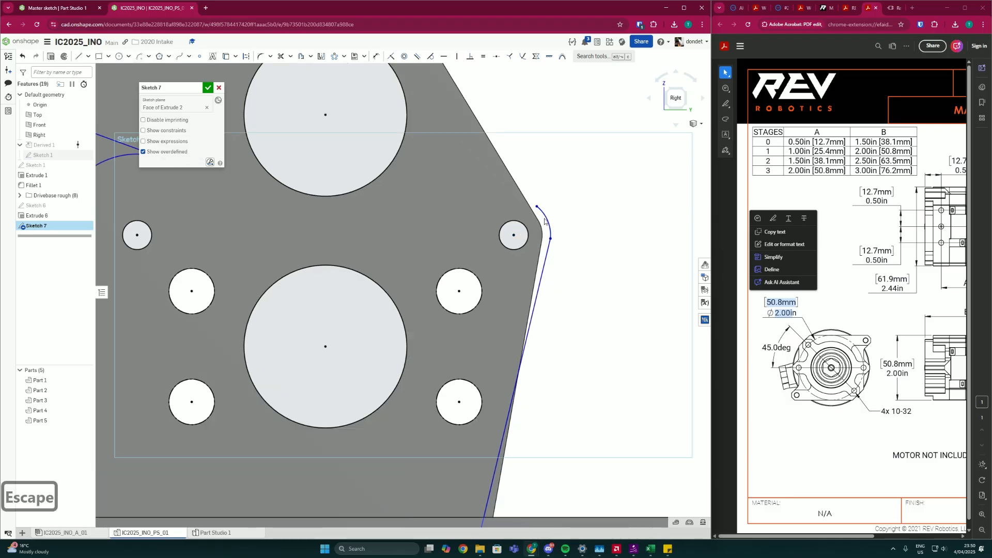
Step: Constrain the new outer arc equal to the plate's rounded corner and the inner small-hole arc equal to it
{"action": "scroll", "coordinate": [541, 225], "scroll_direction": "down", "scroll_amount": 3}
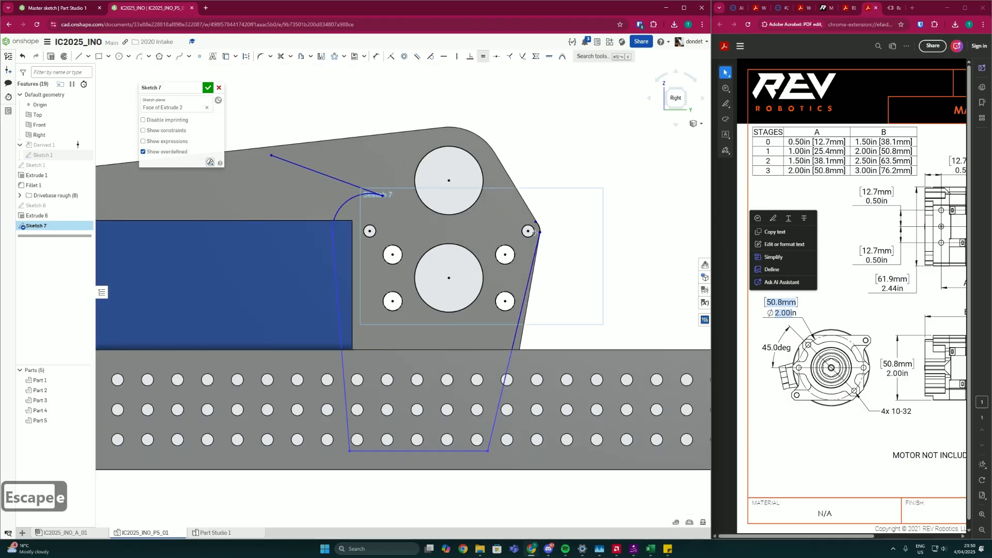
{"action": "key", "text": "Escape"}
{"action": "left_click", "coordinate": [353, 200]}
{"action": "scroll", "coordinate": [540, 229], "scroll_direction": "up", "scroll_amount": 3}
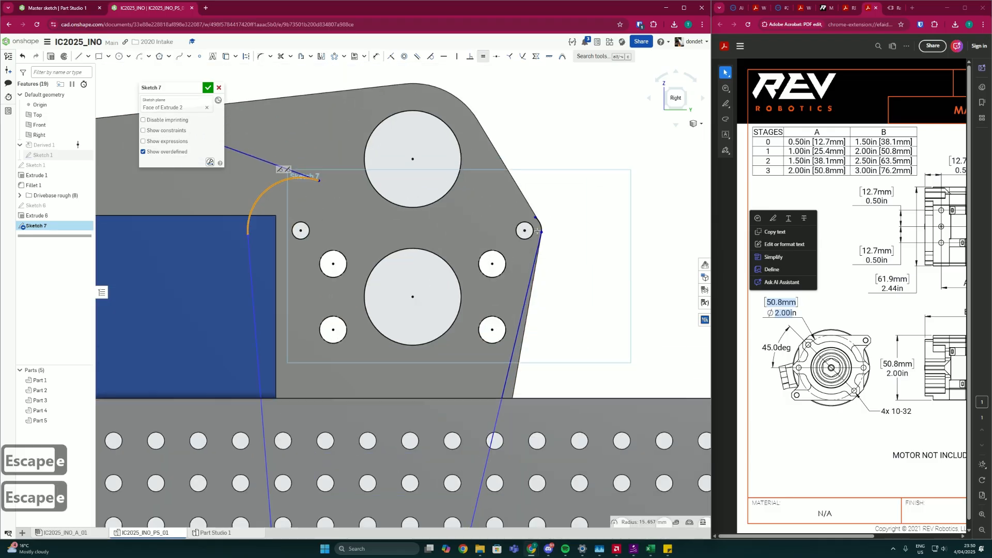
{"action": "key", "text": "Escape"}
{"action": "scroll", "coordinate": [269, 217], "scroll_direction": "down", "scroll_amount": 3}
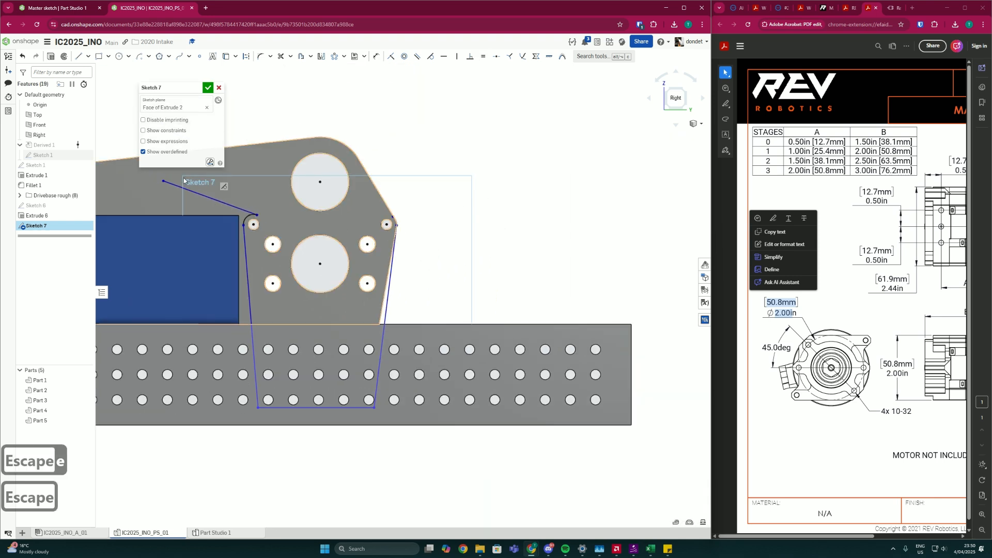
Step: Delete the leftover diagonal line at the inner small hole and shorten the arc there by moving its free end
{"action": "left_click_drag", "start_coordinate": [165, 181], "coordinate": [278, 150]}
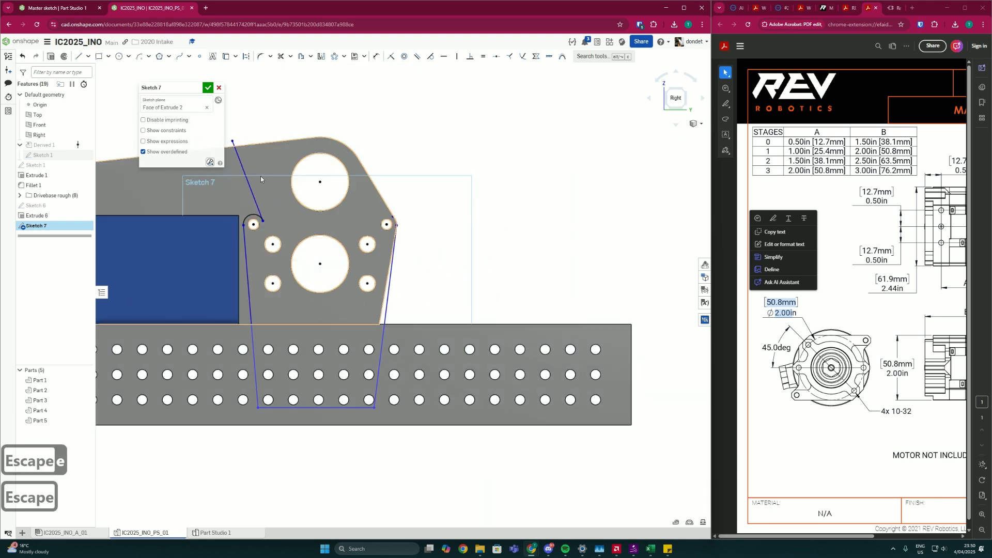
{"action": "left_click", "coordinate": [246, 195]}
{"action": "key", "text": "Delete"}
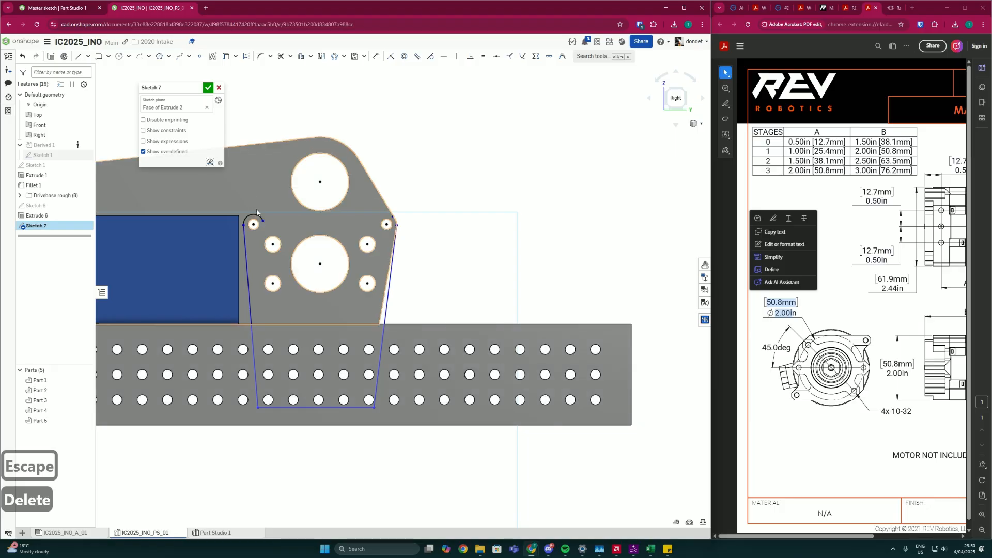
{"action": "left_click_drag", "start_coordinate": [263, 220], "coordinate": [246, 205]}
{"action": "scroll", "coordinate": [256, 207], "scroll_direction": "up", "scroll_amount": 2}
{"action": "scroll", "coordinate": [259, 207], "scroll_direction": "down", "scroll_amount": 2}
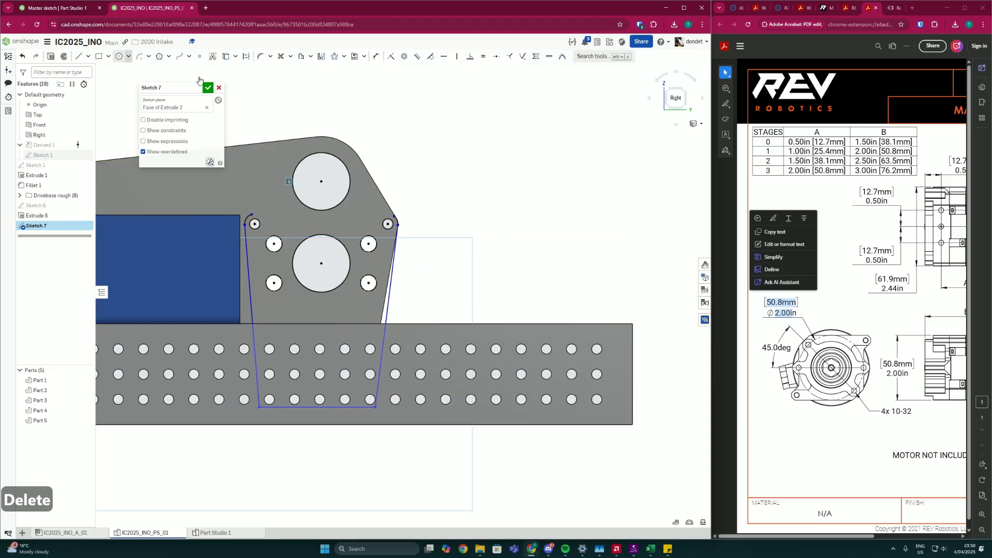
Step: Draw an arc of about 20.6 mm radius centred on the upper large hole and constrain it equal to the plate's rounded top edge
{"action": "left_click", "coordinate": [139, 56]}
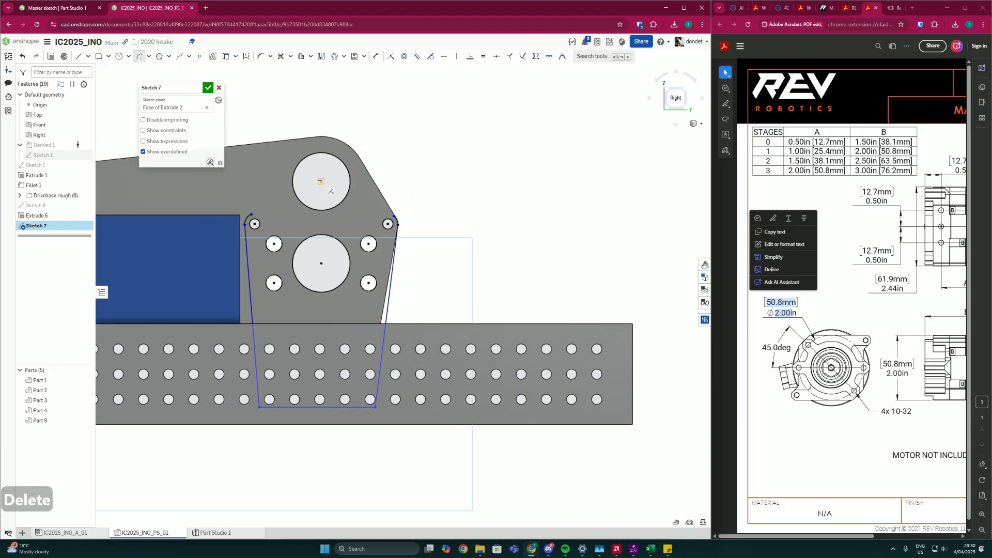
{"action": "left_click", "coordinate": [321, 181]}
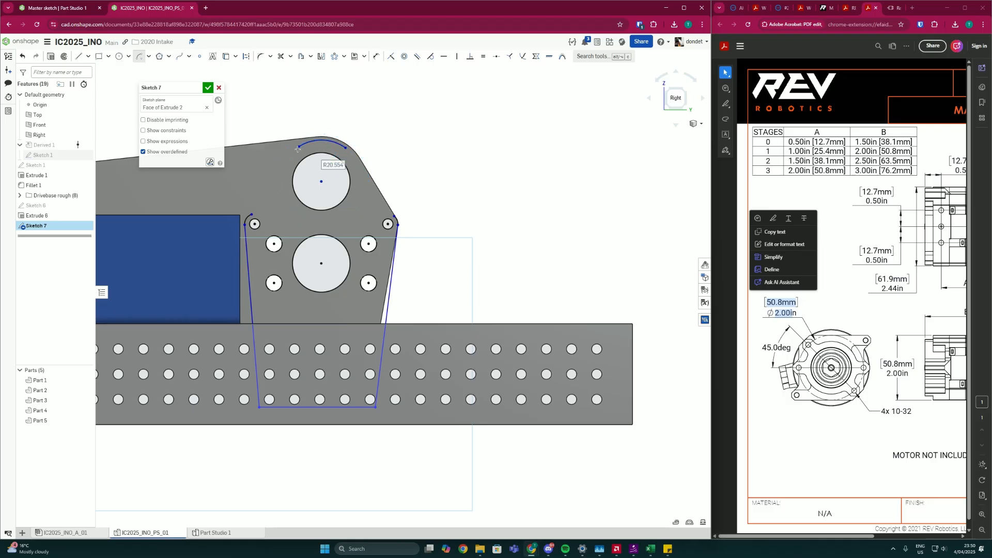
{"action": "key", "text": "Escape"}
{"action": "scroll", "coordinate": [299, 186], "scroll_direction": "up", "scroll_amount": 2}
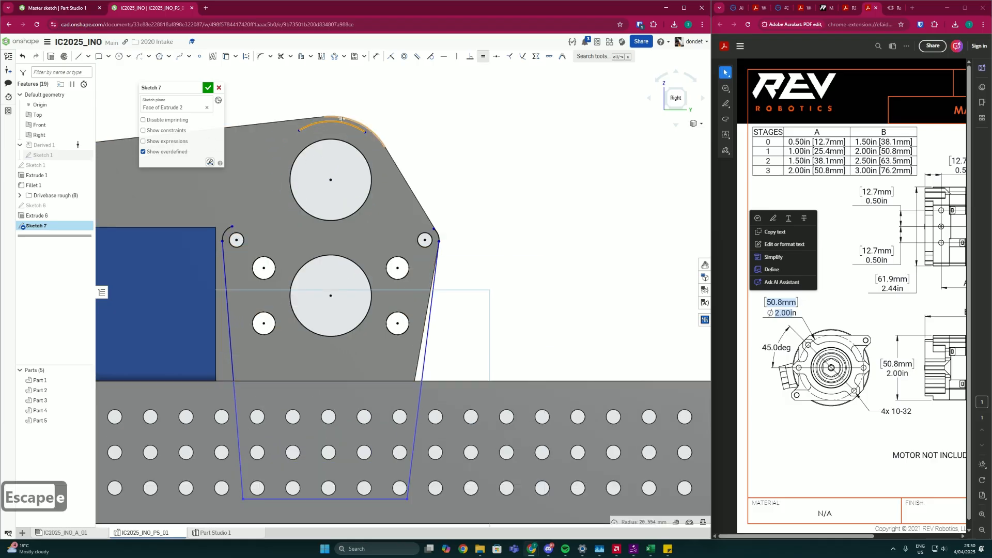
{"action": "scroll", "coordinate": [383, 208], "scroll_direction": "down", "scroll_amount": 3}
{"action": "key", "text": "Escape"}
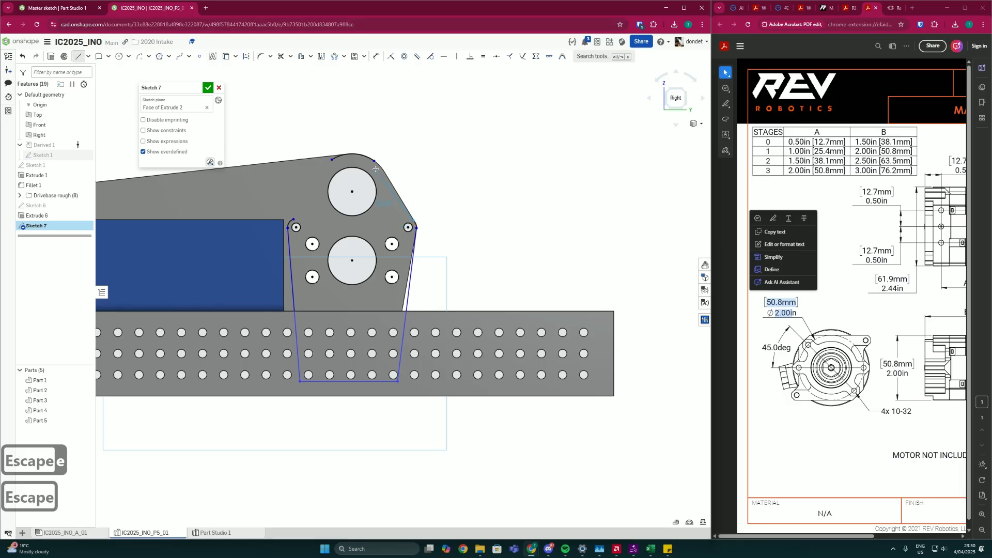
Step: Connect the top arc to both small-hole arcs with straight lines and make the outline's lines tangent to the adjoining arcs
{"action": "left_click", "coordinate": [292, 219]}
{"action": "key", "text": "Escape"}
{"action": "key", "text": "t"}
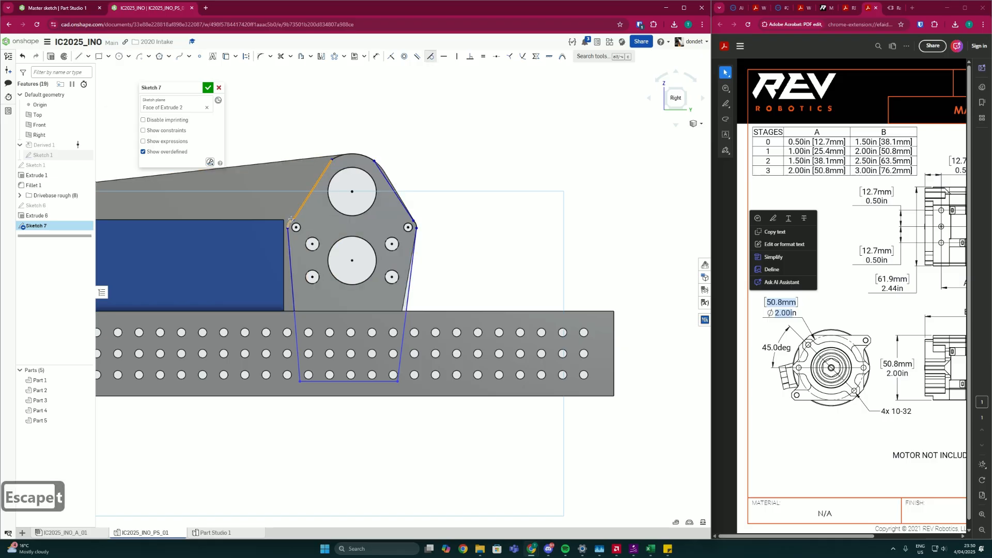
{"action": "left_click", "coordinate": [406, 205]}
{"action": "left_click", "coordinate": [331, 166]}
{"action": "left_click", "coordinate": [336, 159]}
{"action": "scroll", "coordinate": [300, 223], "scroll_direction": "up", "scroll_amount": 3}
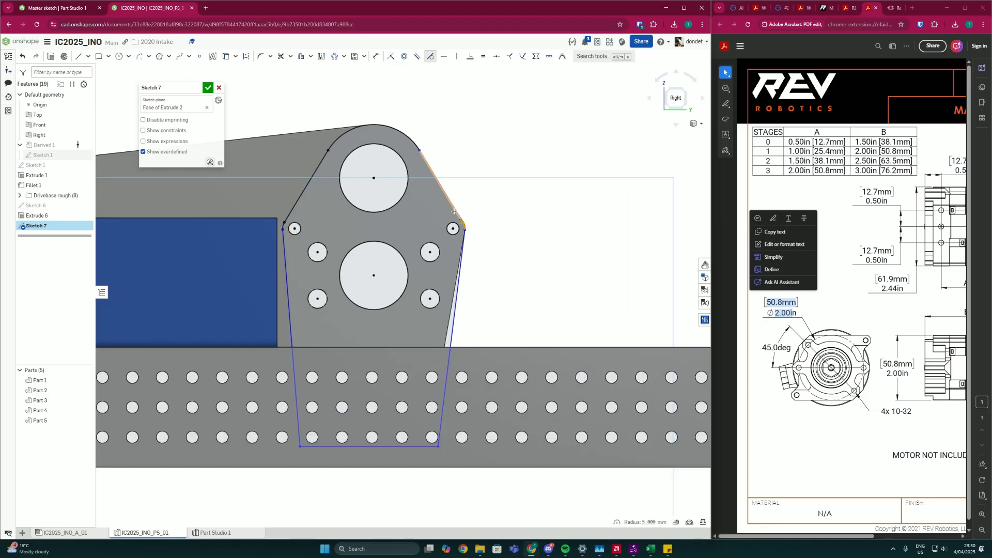
{"action": "scroll", "coordinate": [464, 242], "scroll_direction": "up", "scroll_amount": 3}
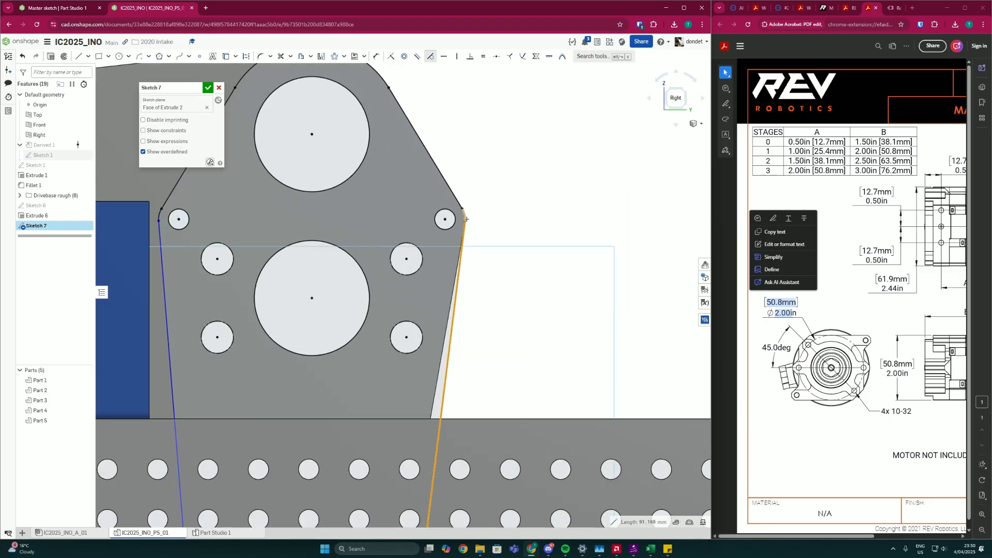
{"action": "scroll", "coordinate": [467, 248], "scroll_direction": "down", "scroll_amount": 5}
{"action": "key", "text": "Escape"}
Step: Dimension the outline's base line 4 mm from a hole in the rail's lowest row and shift the base's outer end inward
{"action": "scroll", "coordinate": [406, 283], "scroll_direction": "up", "scroll_amount": 4}
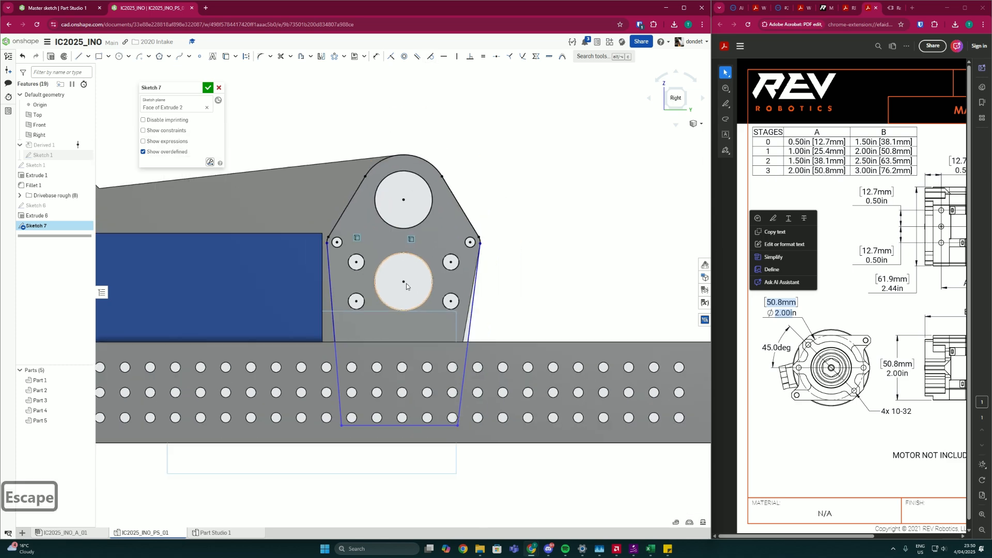
{"action": "key", "text": "d"}
{"action": "left_click", "coordinate": [415, 385]}
{"action": "left_click", "coordinate": [432, 388]}
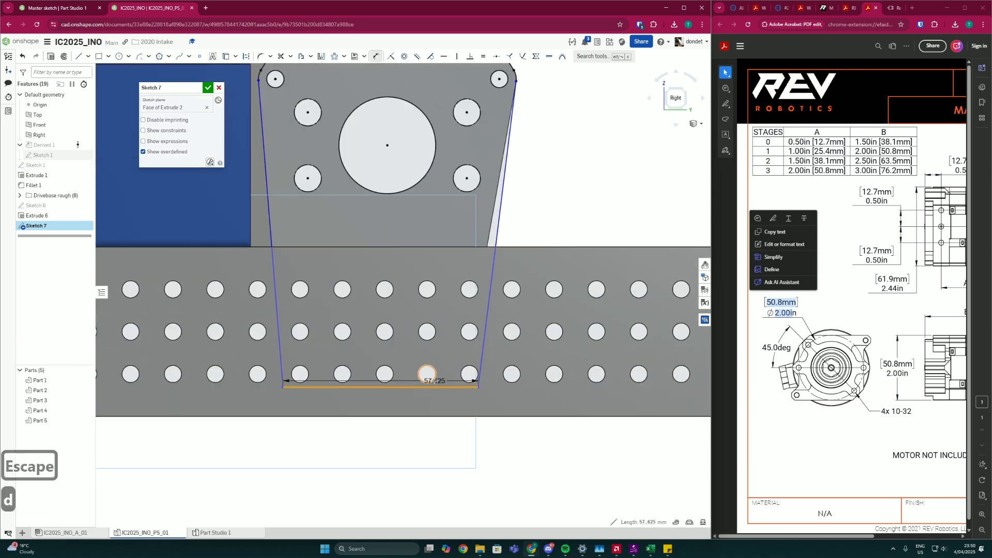
{"action": "type", "text": "4"}
{"action": "key", "text": "Return"}
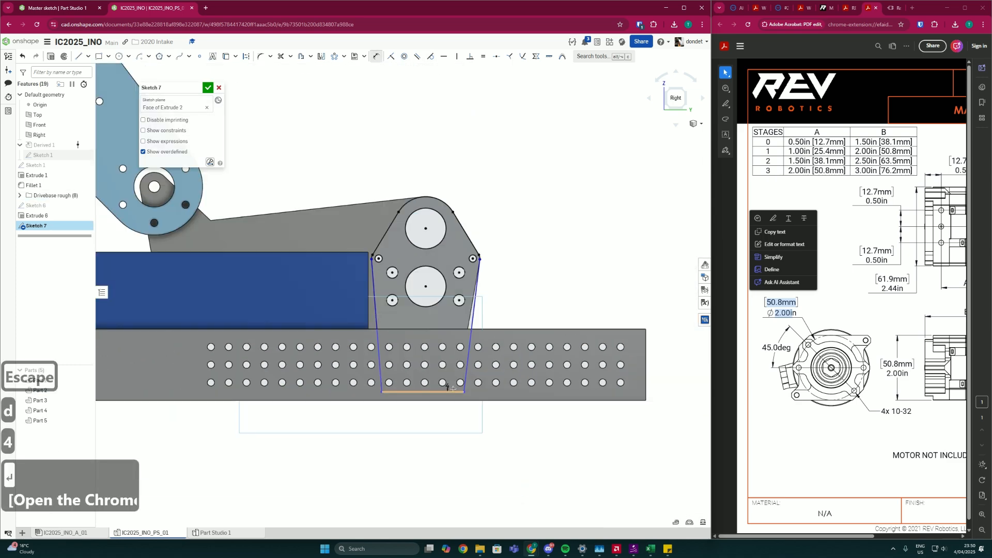
{"action": "scroll", "coordinate": [467, 406], "scroll_direction": "down", "scroll_amount": 5}
{"action": "key", "text": "Escape"}
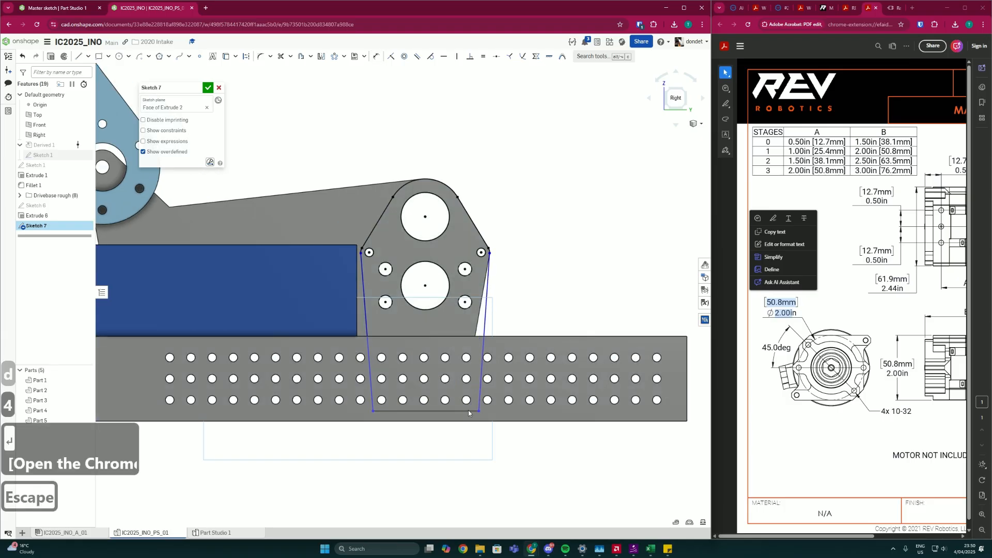
{"action": "left_click_drag", "start_coordinate": [470, 410], "coordinate": [463, 408]}
{"action": "scroll", "coordinate": [480, 325], "scroll_direction": "up", "scroll_amount": 3}
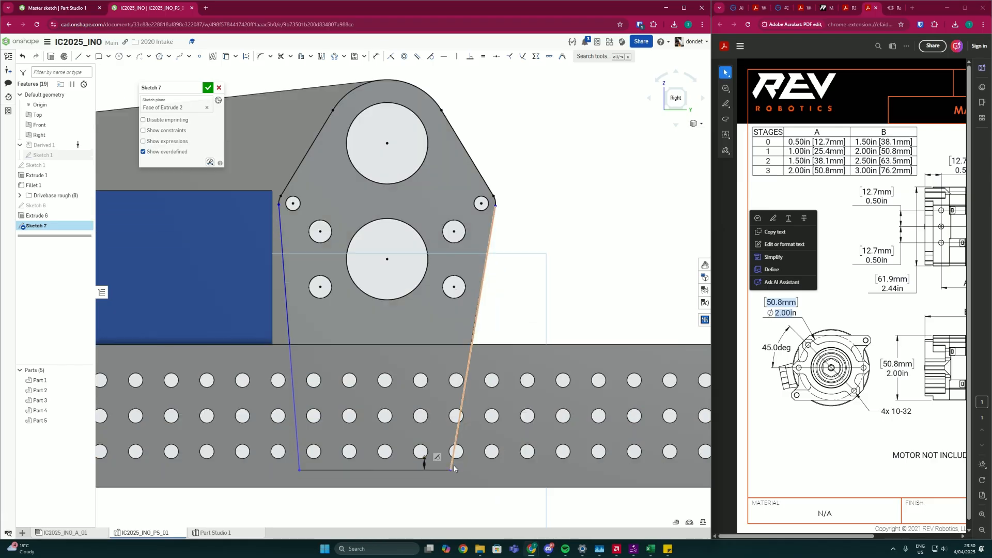
Step: Make the outline's outer side line coincident with the existing plate's slanted outer edge
{"action": "left_click_drag", "start_coordinate": [451, 468], "coordinate": [467, 468]}
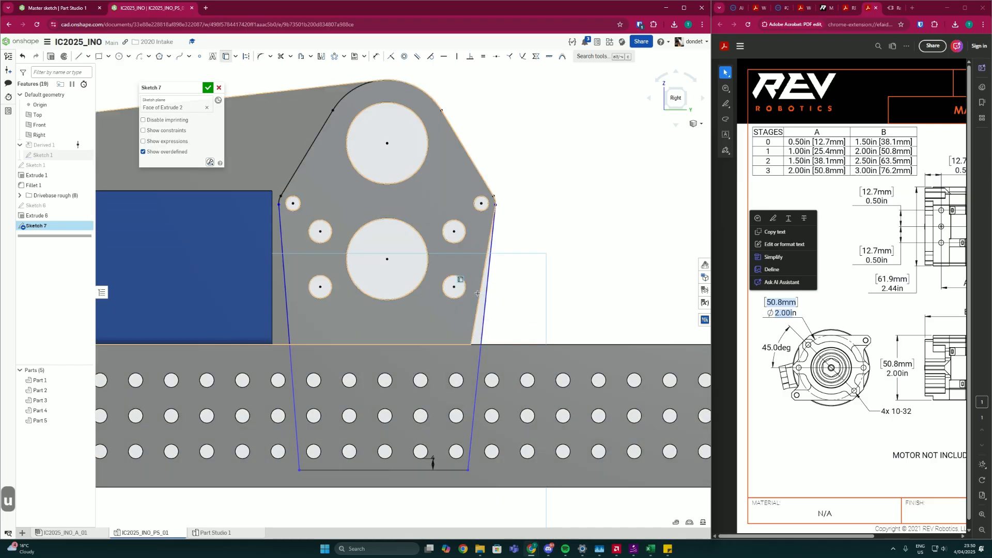
{"action": "key", "text": "u"}
{"action": "key", "text": "Escape"}
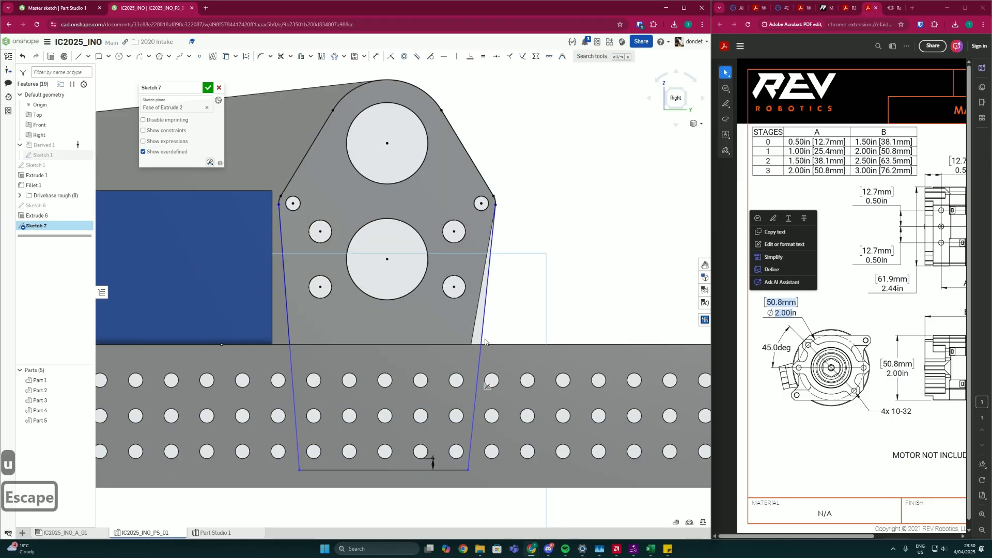
{"action": "left_click", "coordinate": [391, 56]}
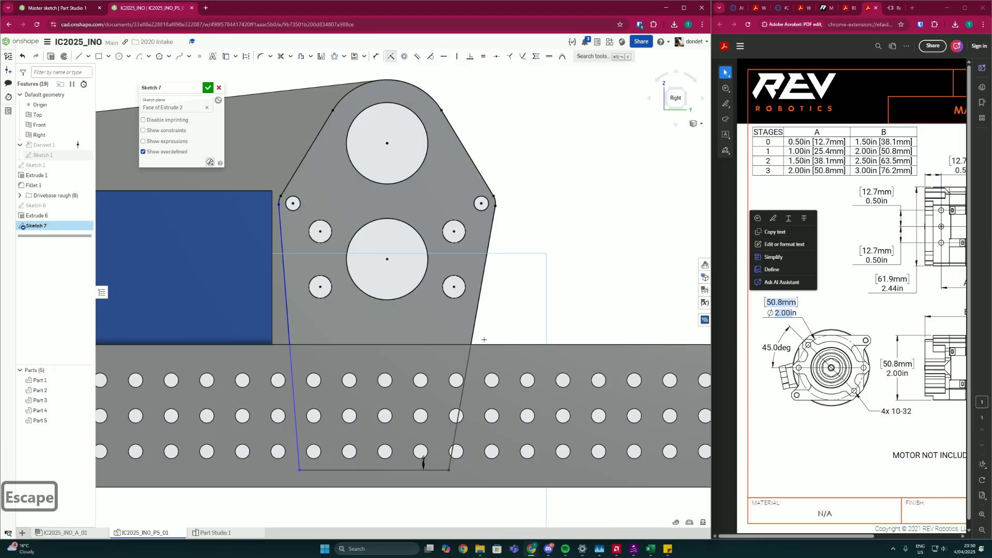
{"action": "scroll", "coordinate": [465, 341], "scroll_direction": "down", "scroll_amount": 3}
{"action": "key", "text": "Escape"}
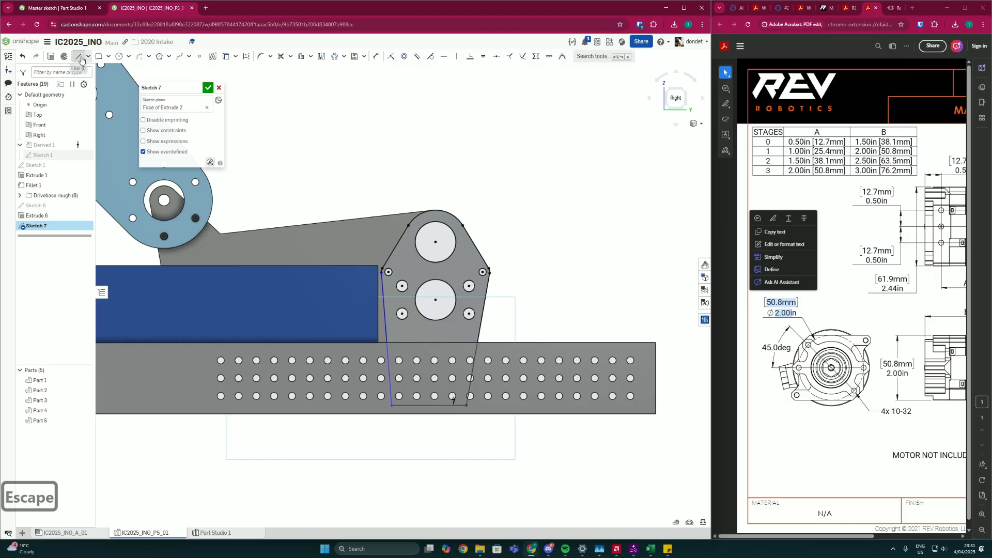
Step: Draw a line between the centres of the two large holes and convert it to construction geometry
{"action": "left_click", "coordinate": [437, 300]}
{"action": "key", "text": "Escape"}
{"action": "key", "text": "q"}
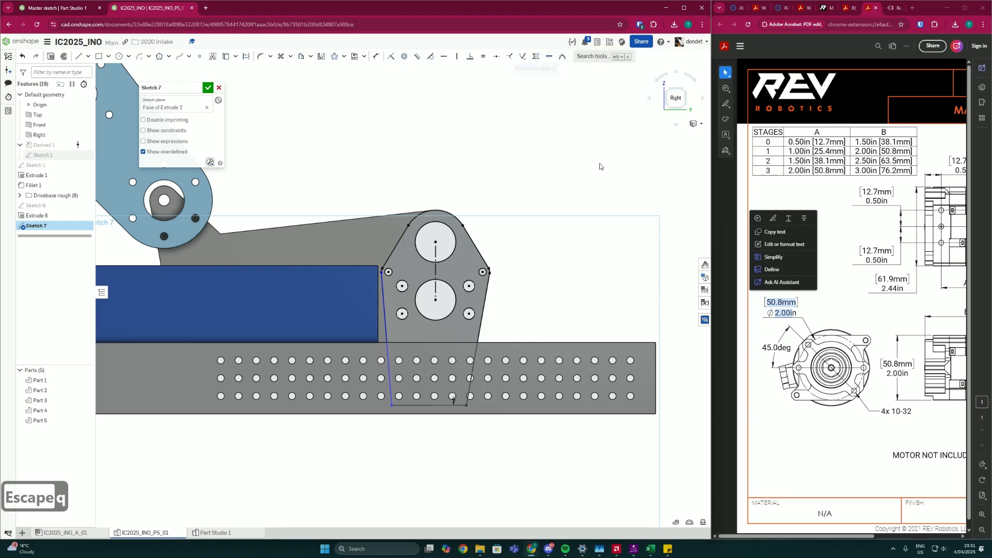
Step: Make the outline's two slanted side lines symmetric about the vertical construction line and finish Sketch 7
{"action": "key", "text": "shift+q"}
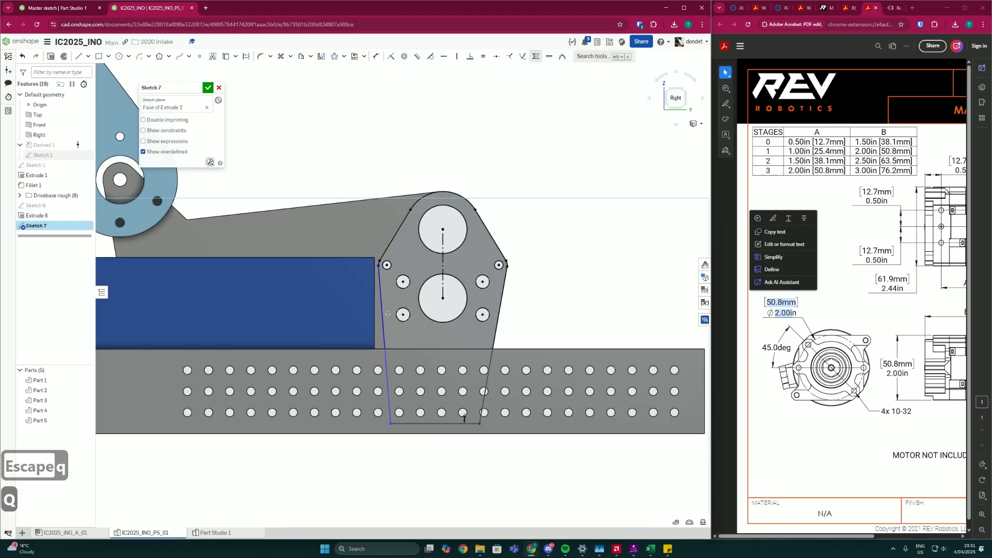
{"action": "scroll", "coordinate": [398, 305], "scroll_direction": "up", "scroll_amount": 2}
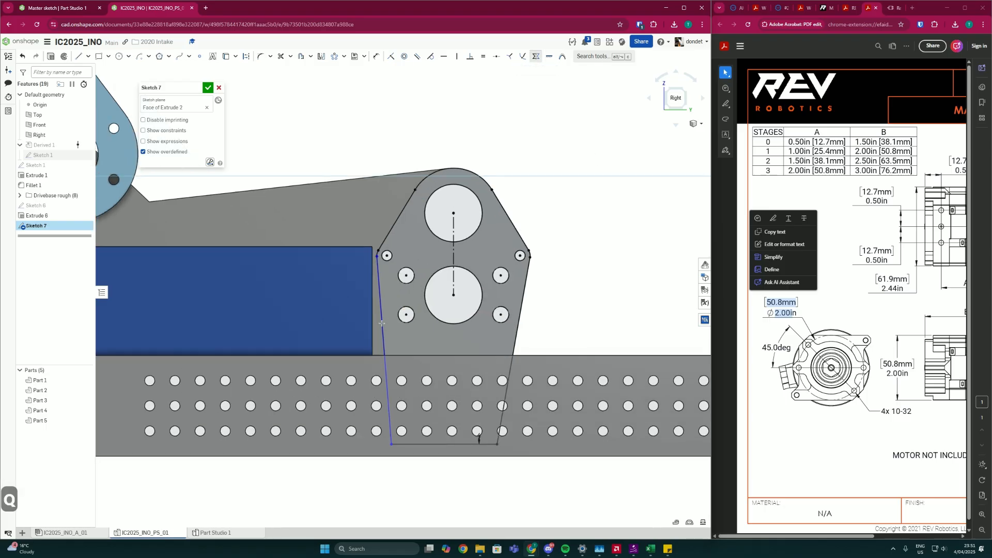
{"action": "left_click", "coordinate": [453, 270]}
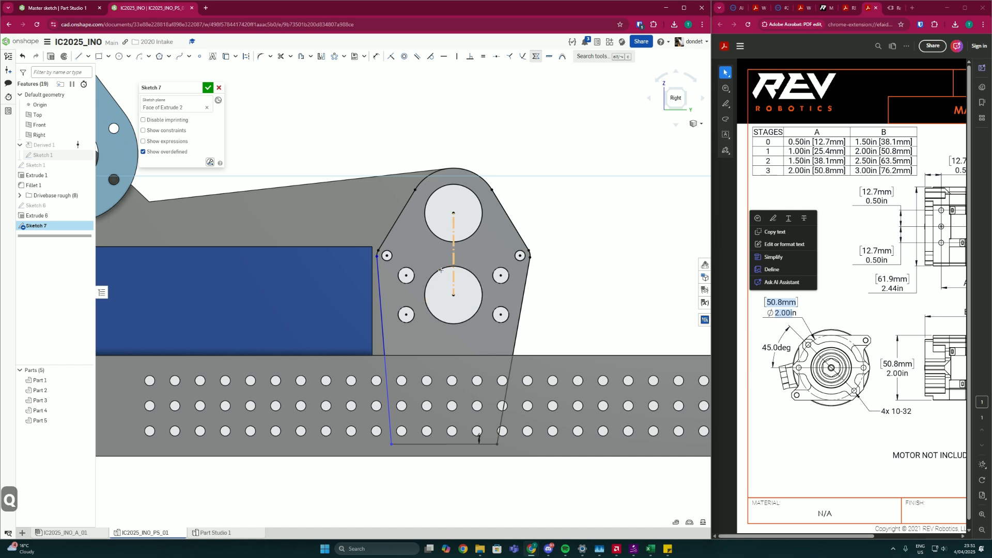
{"action": "left_click", "coordinate": [521, 290]}
{"action": "scroll", "coordinate": [480, 331], "scroll_direction": "down", "scroll_amount": 2}
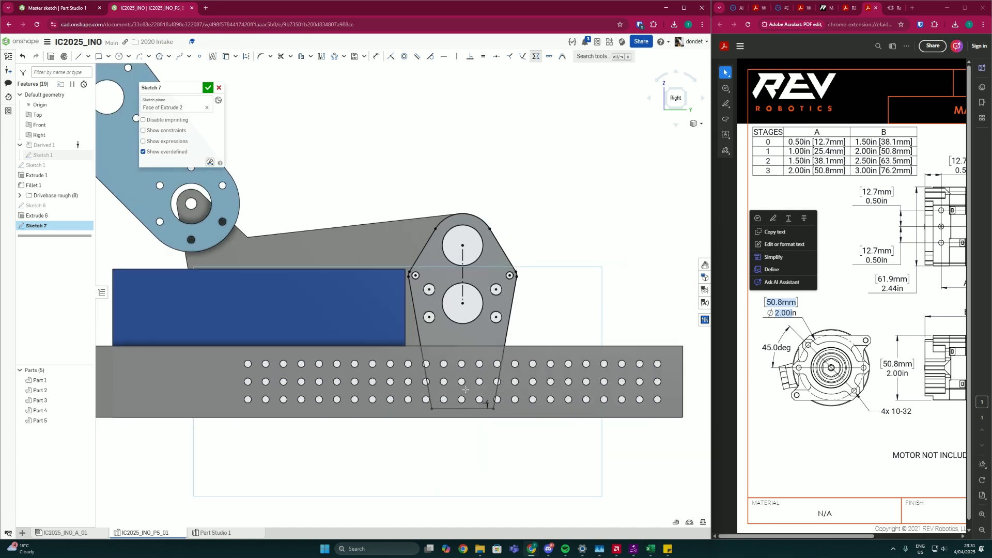
{"action": "scroll", "coordinate": [465, 390], "scroll_direction": "up", "scroll_amount": 1}
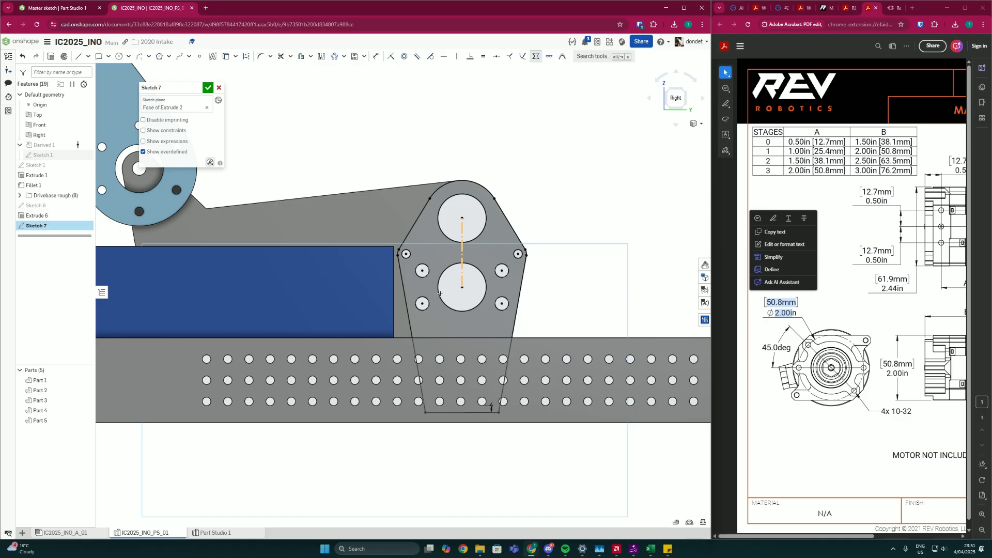
{"action": "left_click", "coordinate": [208, 91]}
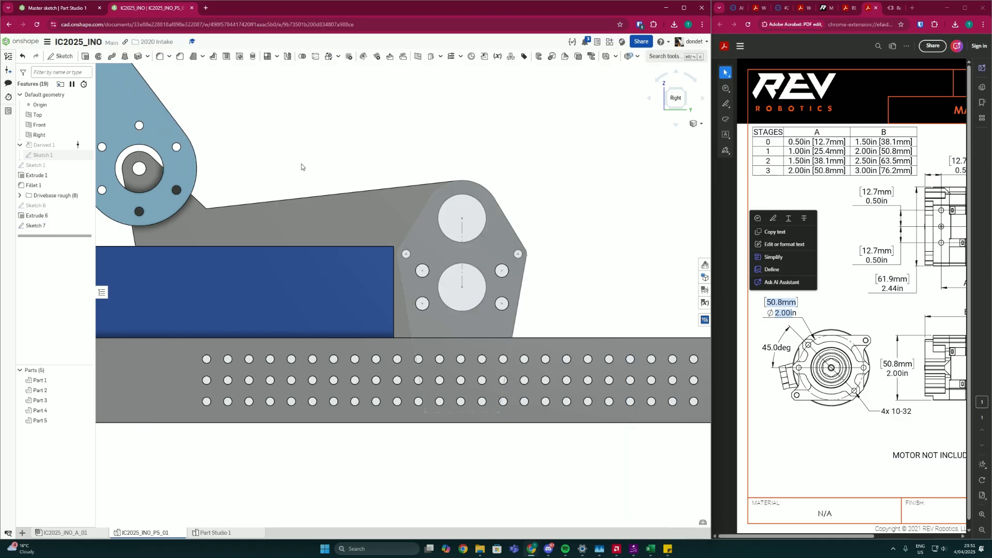
Step: Reopen Sketch 7 and draw circles about 3 to 4.5 mm in diameter centred on the four holes around the lower large hole
{"action": "scroll", "coordinate": [439, 274], "scroll_direction": "down", "scroll_amount": 3}
{"action": "right_click_drag", "start_coordinate": [439, 275], "coordinate": [416, 284]}
{"action": "double_click", "coordinate": [37, 226]}
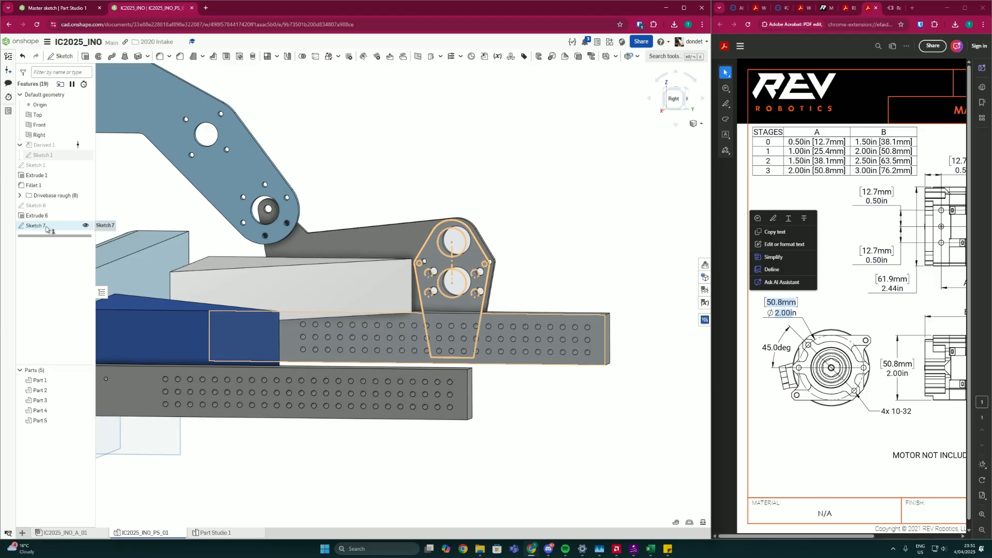
{"action": "scroll", "coordinate": [448, 306], "scroll_direction": "up", "scroll_amount": 5}
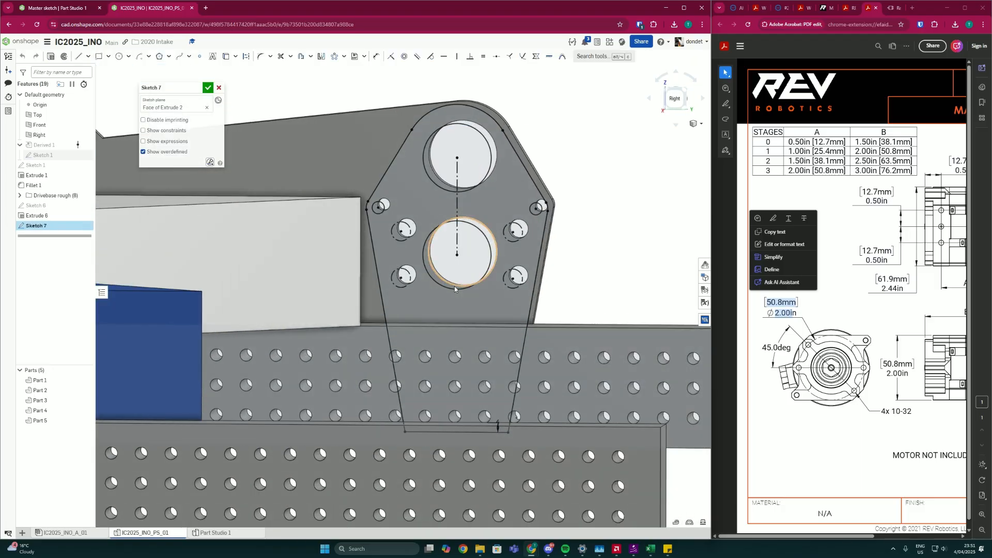
{"action": "key", "text": "n"}
{"action": "left_click", "coordinate": [119, 58]}
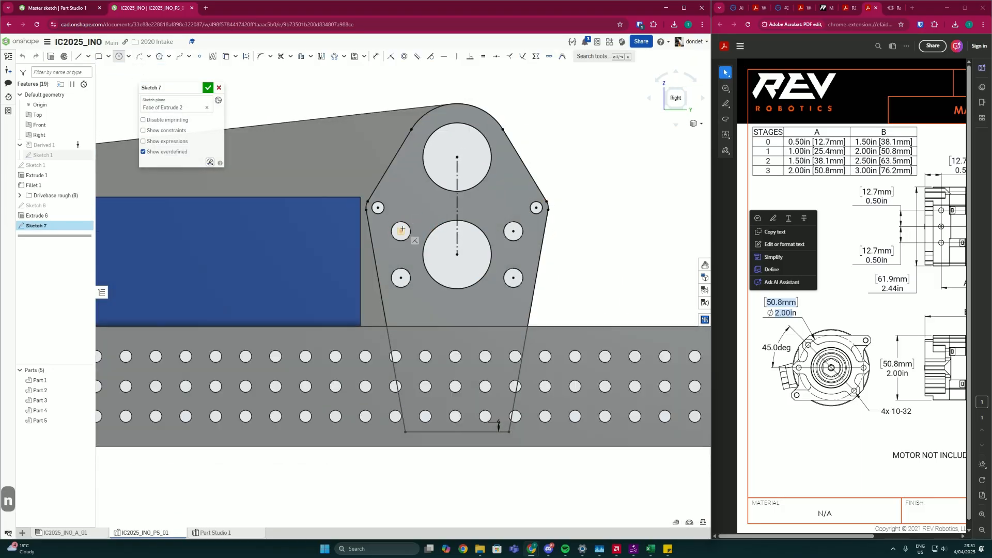
{"action": "left_click", "coordinate": [514, 232]}
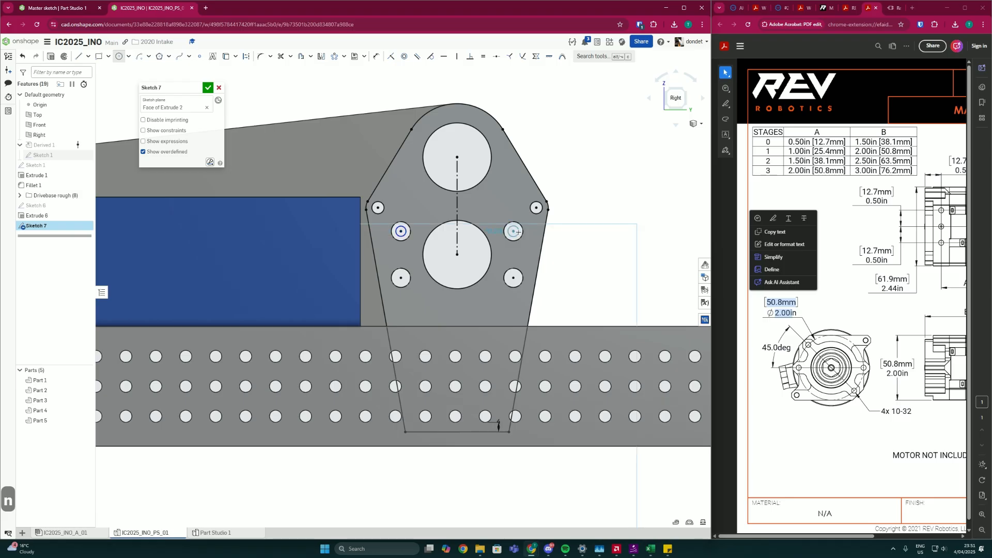
{"action": "left_click", "coordinate": [513, 278]}
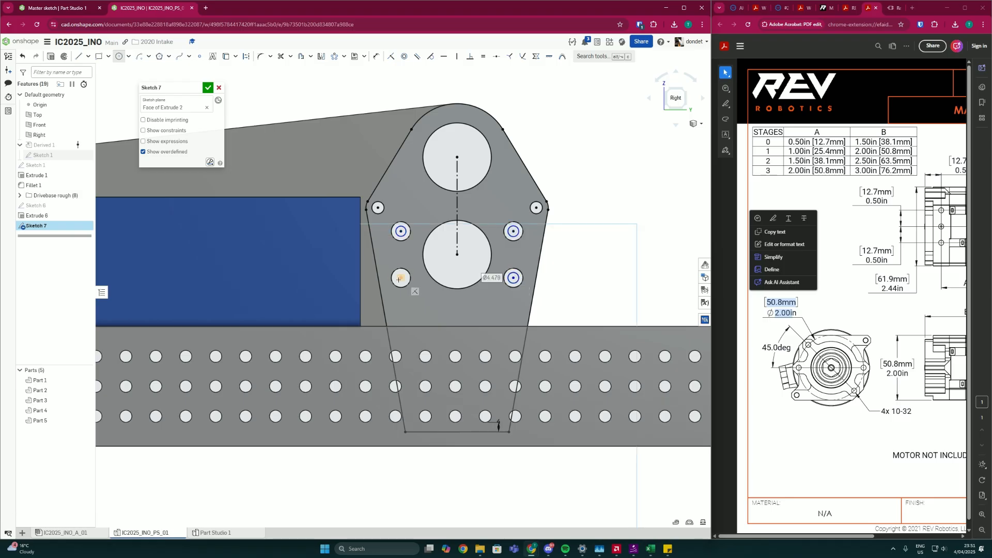
{"action": "scroll", "coordinate": [403, 278], "scroll_direction": "up", "scroll_amount": 4}
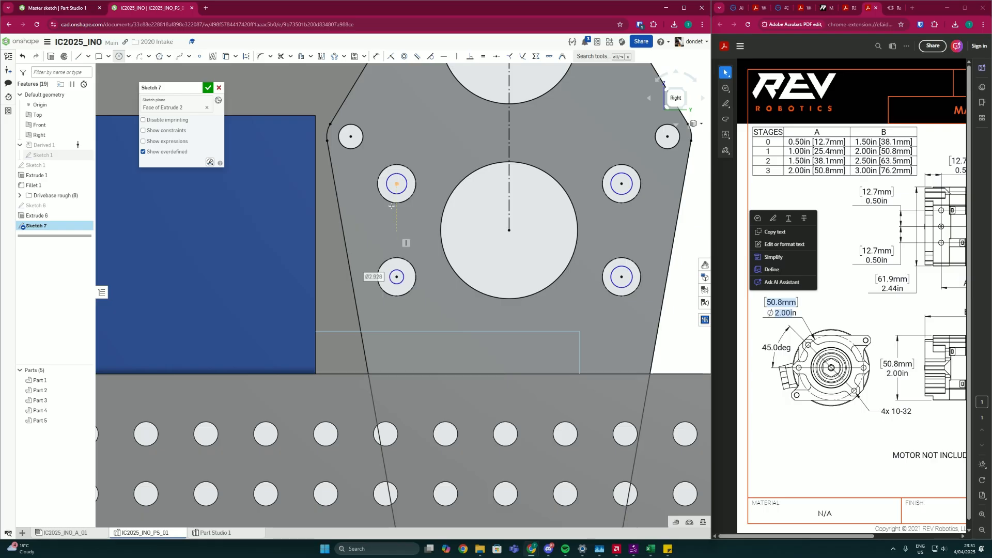
{"action": "left_click", "coordinate": [407, 281]}
Step: Dimension the lower inner circle at 5.1 mm diameter, constrain the other three circles equal to it, and finish the sketch
{"action": "left_click", "coordinate": [406, 292]}
{"action": "left_click", "coordinate": [413, 316]}
{"action": "type", "text": "5.1"}
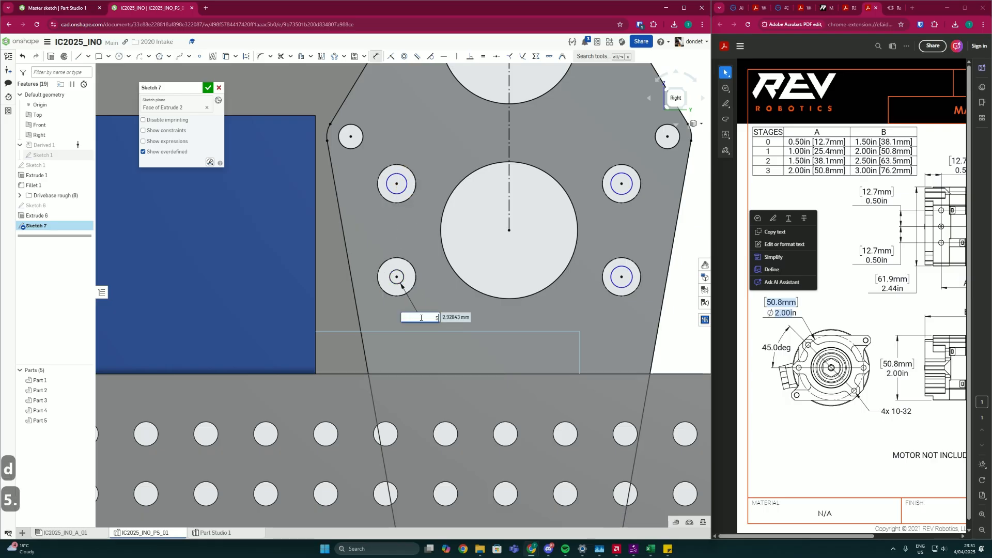
{"action": "key", "text": "Return"}
{"action": "scroll", "coordinate": [483, 307], "scroll_direction": "down", "scroll_amount": 4}
{"action": "key", "text": "Escape"}
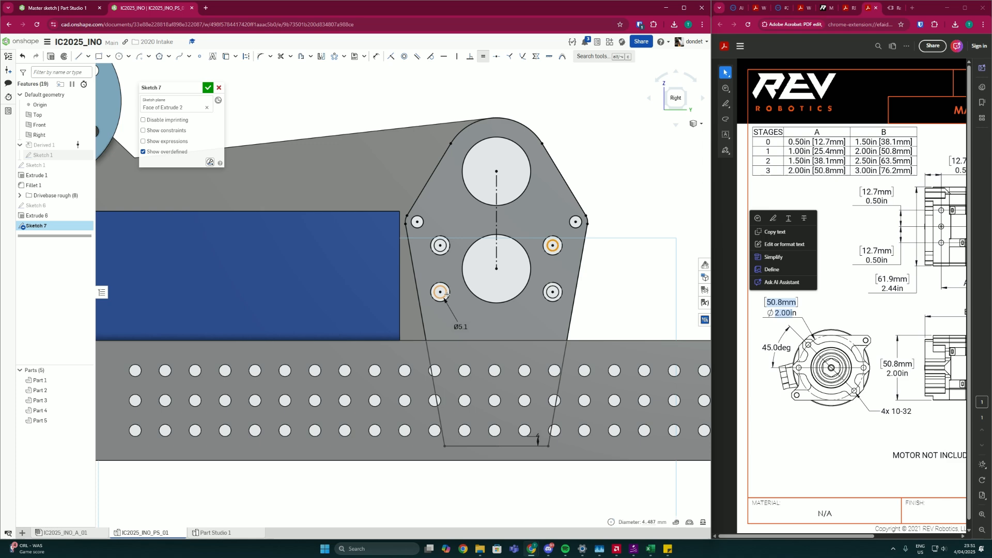
{"action": "left_click", "coordinate": [207, 87]}
Step: Extrude the upper and lower plate regions of Sketch 7 by 6 mm, adding them to Part 2
{"action": "scroll", "coordinate": [468, 322], "scroll_direction": "down", "scroll_amount": 5}
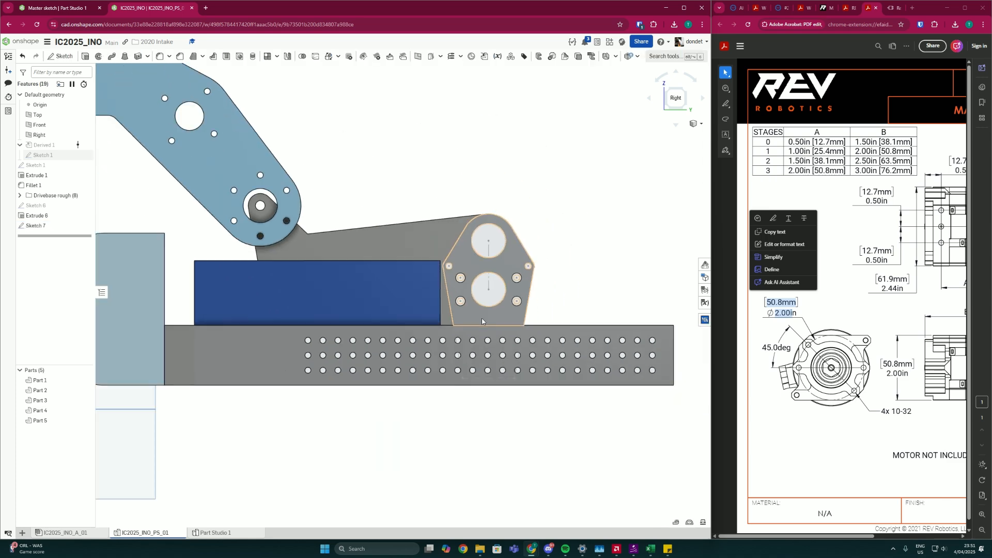
{"action": "right_click_drag", "start_coordinate": [460, 326], "coordinate": [499, 326]}
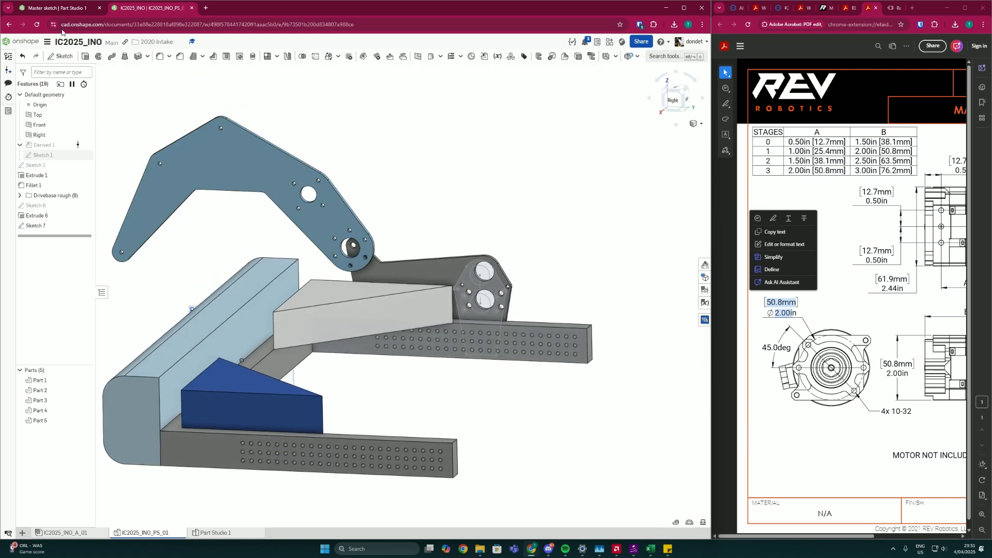
{"action": "key", "text": "shift+e"}
{"action": "left_click", "coordinate": [492, 318]}
{"action": "scroll", "coordinate": [491, 330], "scroll_direction": "up", "scroll_amount": 3}
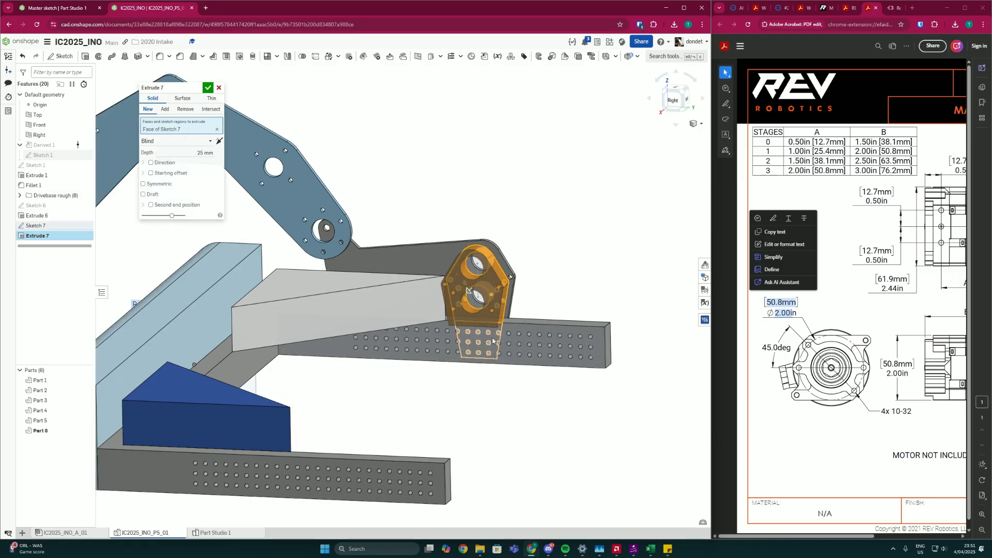
{"action": "left_click", "coordinate": [492, 330]}
{"action": "left_click", "coordinate": [194, 163]}
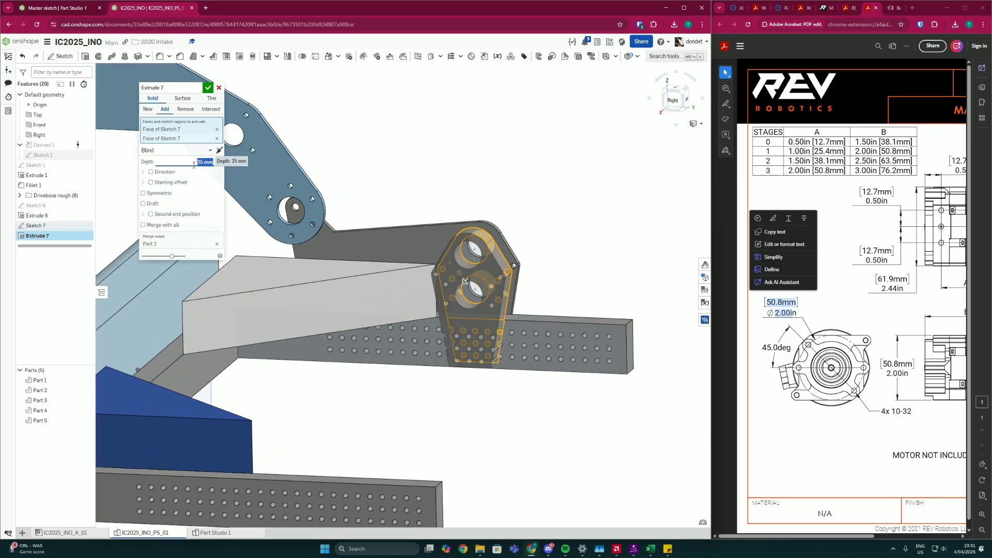
{"action": "type", "text": "6"}
{"action": "key", "text": "Return"}
{"action": "left_click", "coordinate": [210, 89]}
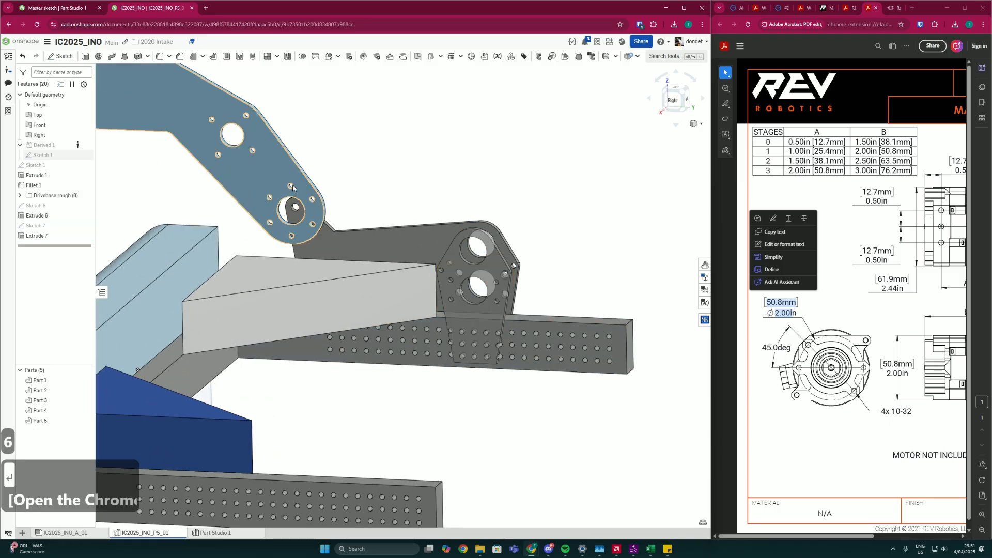
Step: Inspect the new extruded plate and its fit against the larger side plate and drivebase rail from several angles
{"action": "scroll", "coordinate": [436, 340], "scroll_direction": "down", "scroll_amount": 3}
{"action": "right_click_drag", "start_coordinate": [437, 340], "coordinate": [545, 331]}
{"action": "scroll", "coordinate": [340, 365], "scroll_direction": "up", "scroll_amount": 3}
{"action": "scroll", "coordinate": [477, 394], "scroll_direction": "up", "scroll_amount": 3}
{"action": "right_click_drag", "start_coordinate": [473, 396], "coordinate": [315, 387]}
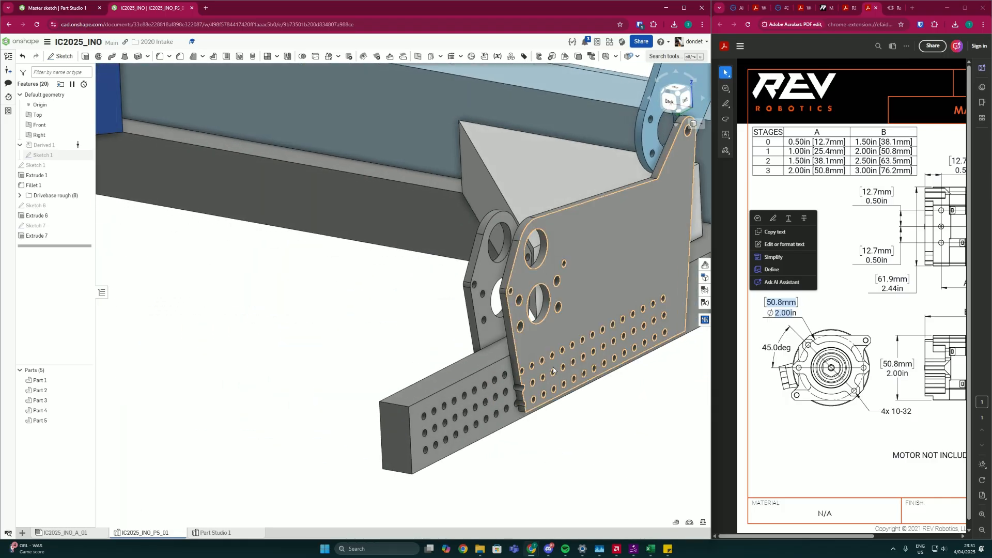
{"action": "scroll", "coordinate": [502, 369], "scroll_direction": "down", "scroll_amount": 3}
{"action": "right_click_drag", "start_coordinate": [508, 378], "coordinate": [641, 406]}
{"action": "scroll", "coordinate": [502, 386], "scroll_direction": "up", "scroll_amount": 4}
{"action": "right_click_drag", "start_coordinate": [499, 385], "coordinate": [492, 405]}
{"action": "right_click_drag", "start_coordinate": [553, 417], "coordinate": [566, 281]}
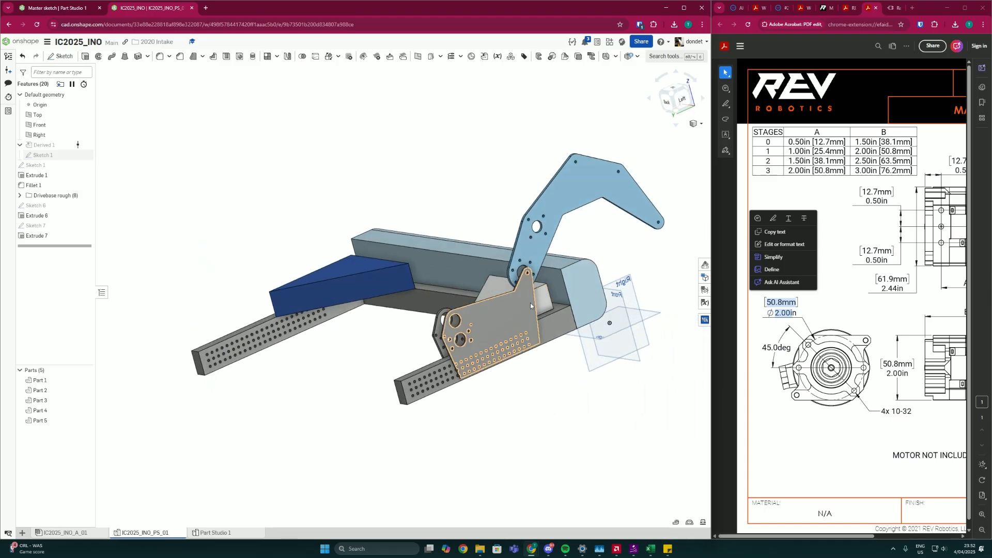
{"action": "scroll", "coordinate": [525, 282], "scroll_direction": "up", "scroll_amount": 3}
{"action": "right_click_drag", "start_coordinate": [525, 282], "coordinate": [481, 284]}
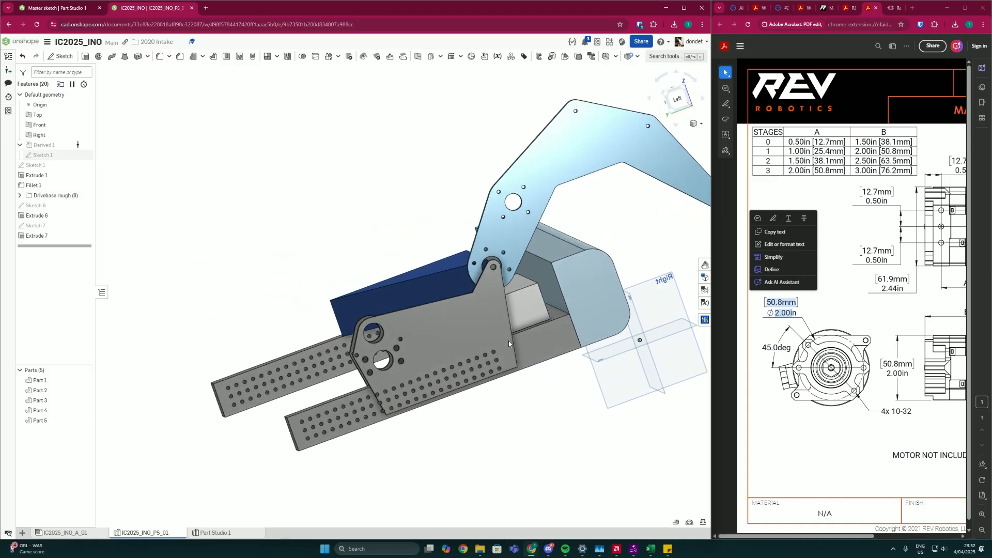
{"action": "left_click", "coordinate": [616, 549]}
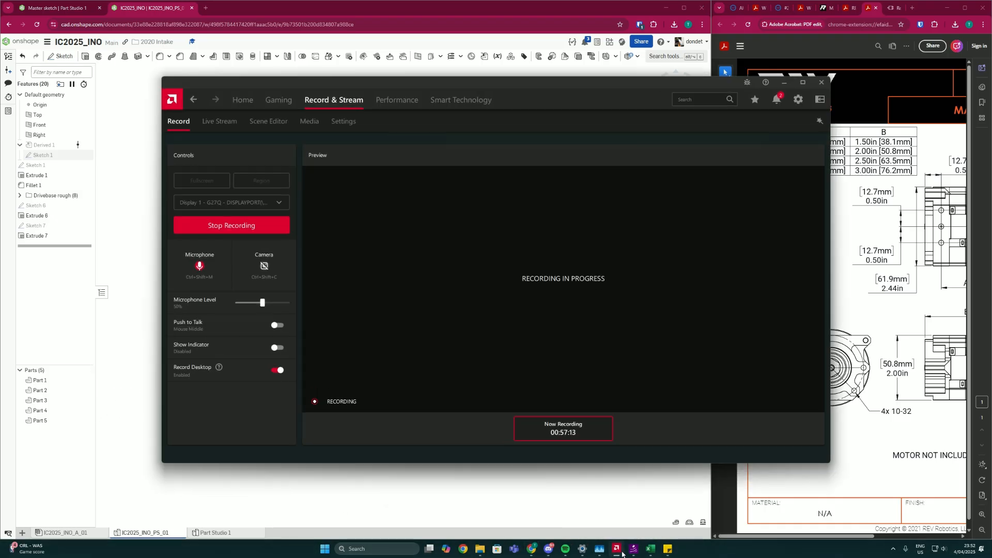